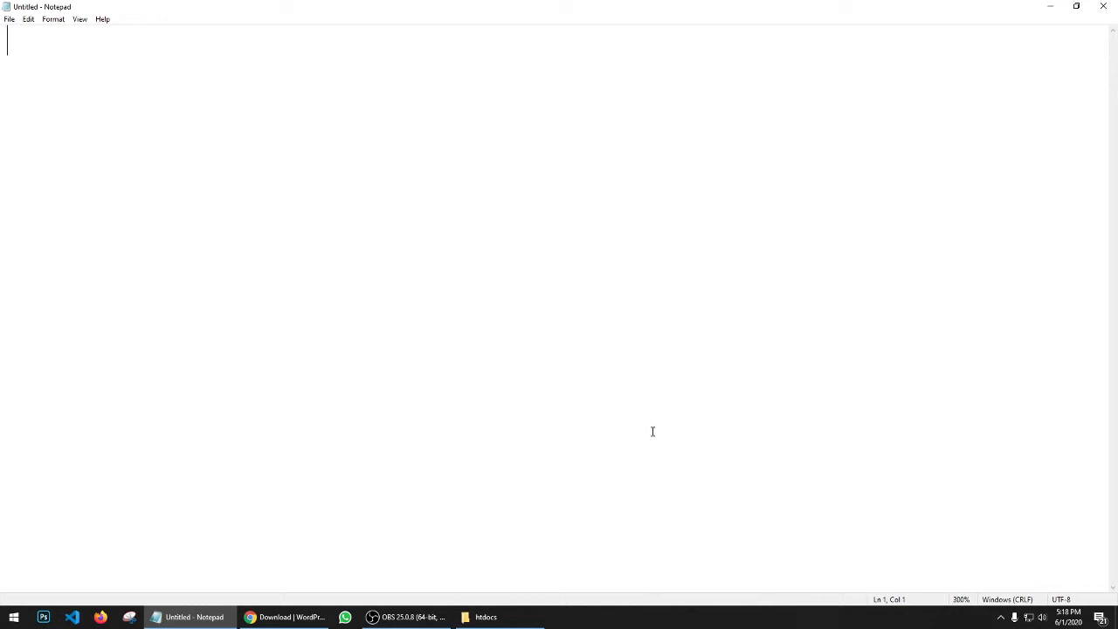
Paste C:\xampp\htdocs into the Notepad note and highlight its \xampp\htdocs part
{"action": "type", "text": "C:\\xampp\\htdocs"}
{"action": "left_click_drag", "start_coordinate": [12, 51], "coordinate": [328, 72]}
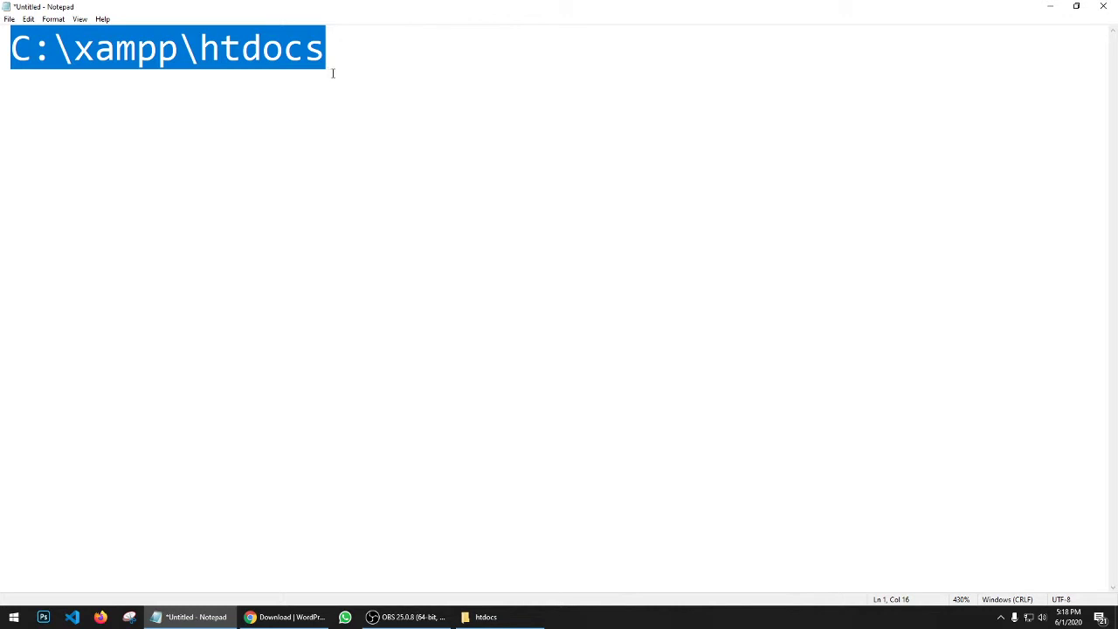
{"action": "left_click", "coordinate": [332, 74]}
{"action": "left_click_drag", "start_coordinate": [337, 64], "coordinate": [57, 54]}
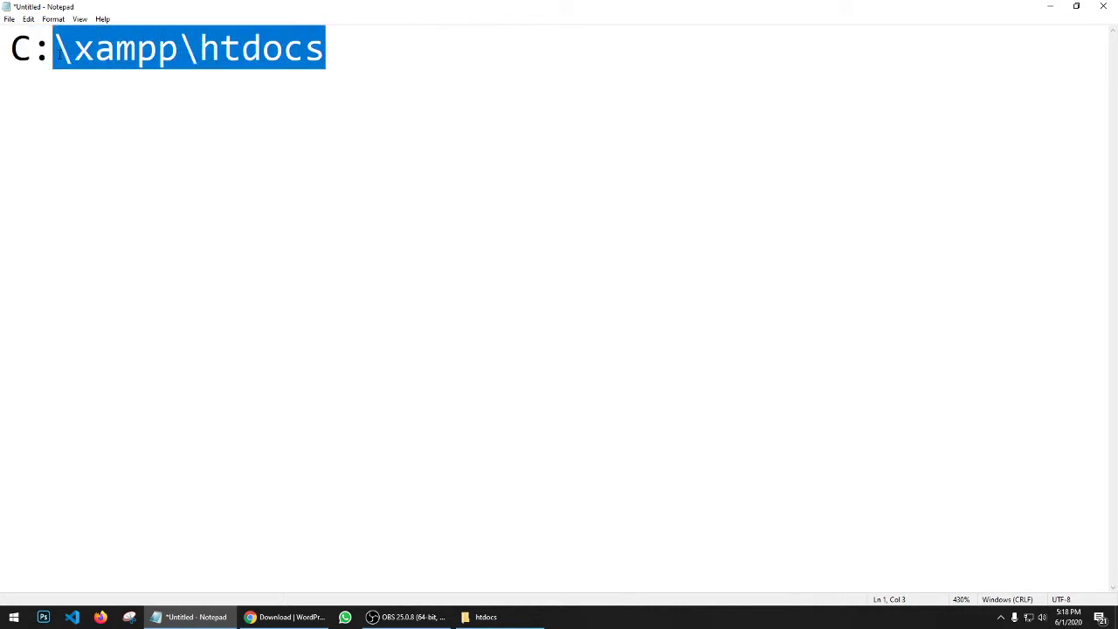
{"action": "left_click", "coordinate": [480, 616]}
Switch the htdocs folder view to Large icons
{"action": "right_click", "coordinate": [261, 426]}
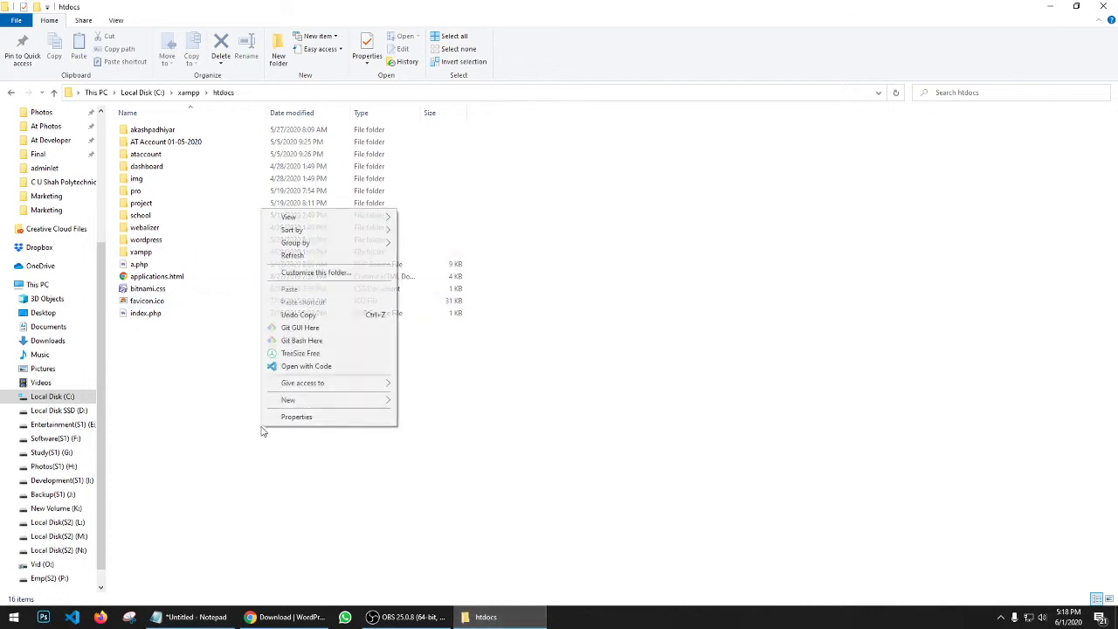
{"action": "right_click", "coordinate": [521, 370]}
{"action": "mouse_move", "coordinate": [549, 378]}
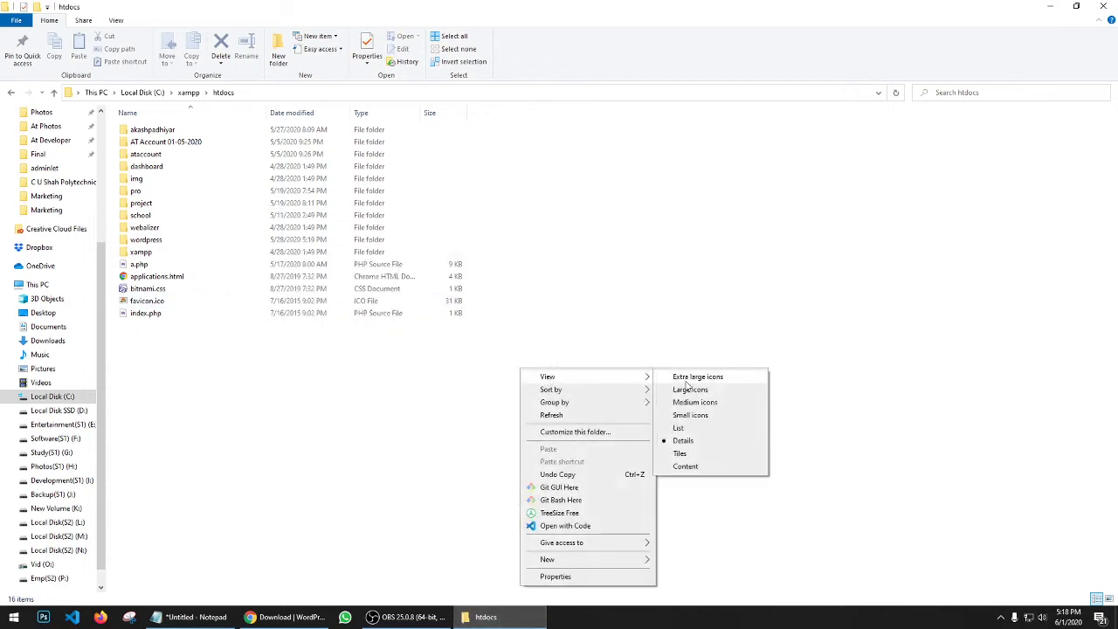
{"action": "left_click", "coordinate": [690, 388]}
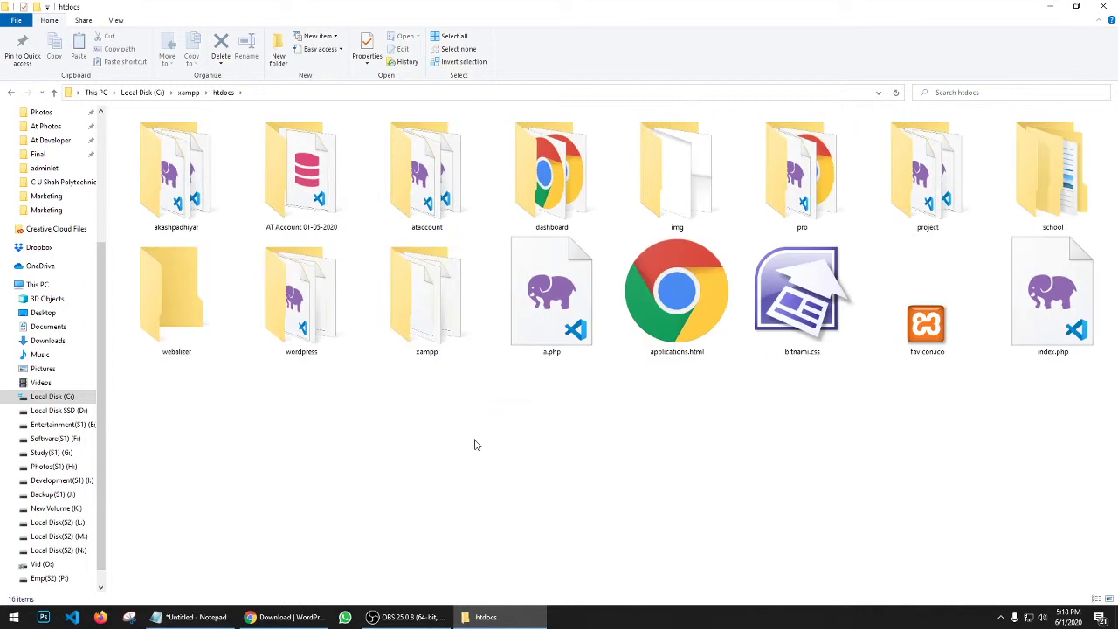
Create a new folder named wp in htdocs, open it, then show the desktop
{"action": "right_click", "coordinate": [476, 439]}
{"action": "mouse_move", "coordinate": [541, 413]}
{"action": "left_click", "coordinate": [664, 417]}
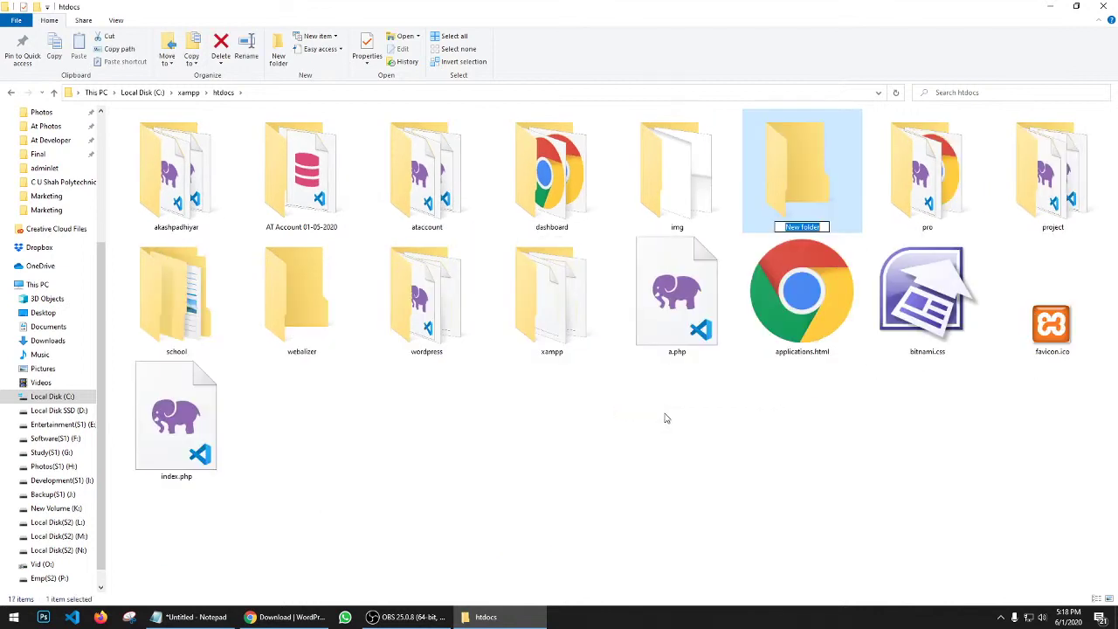
{"action": "type", "text": "wp"}
{"action": "key", "text": "Return"}
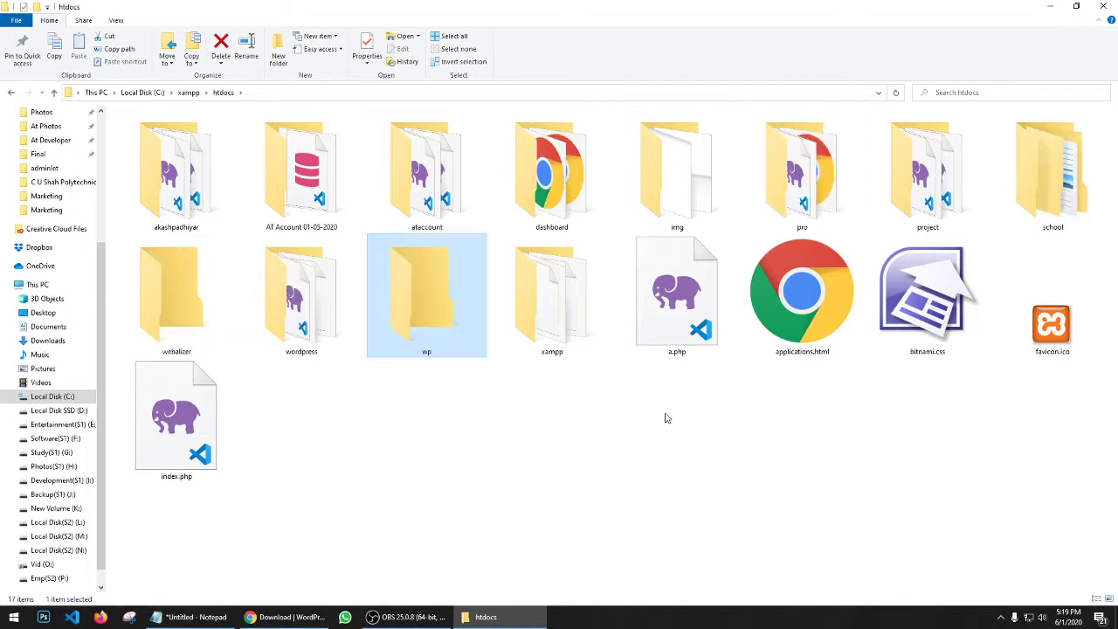
{"action": "double_click", "coordinate": [423, 330]}
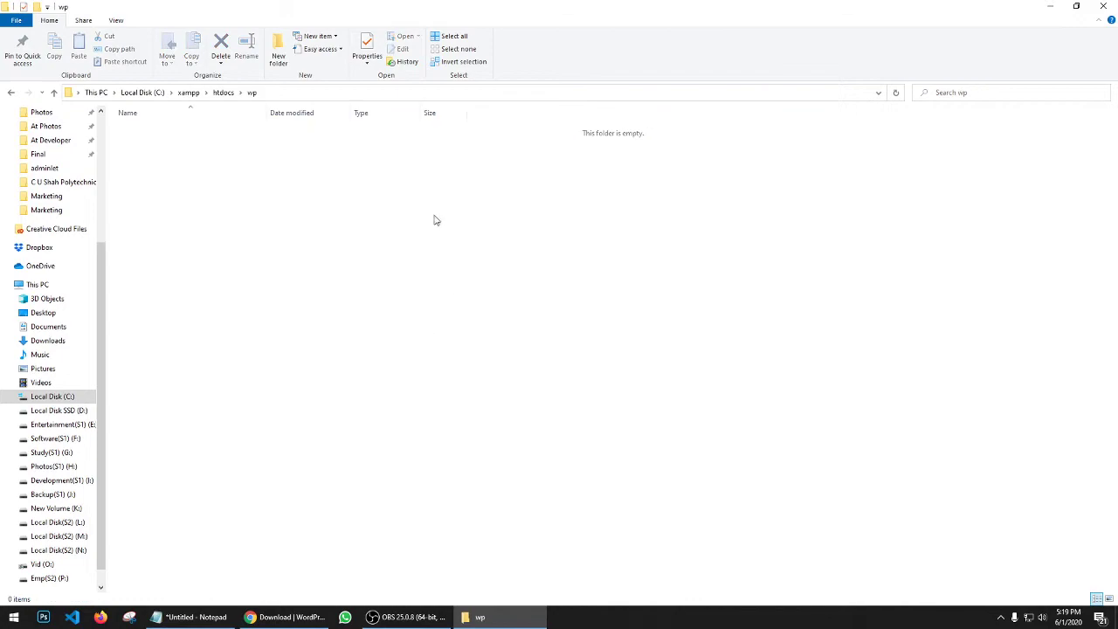
{"action": "key", "text": "super+d"}
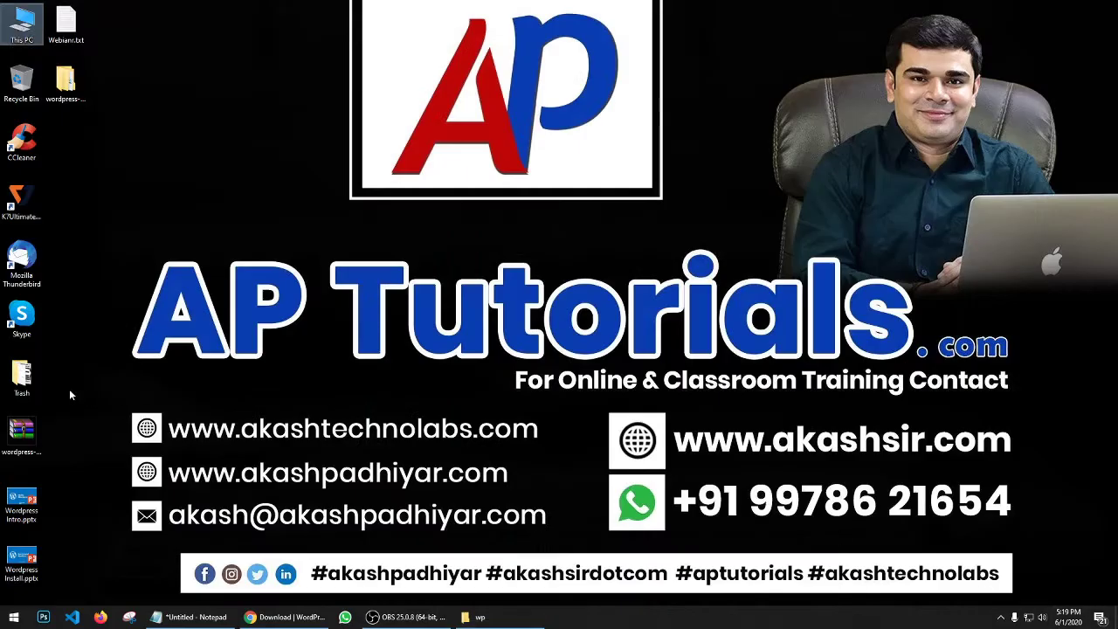
Copy all 19 files from wordpress-5.4.1\wordpress on the desktop
{"action": "double_click", "coordinate": [64, 102]}
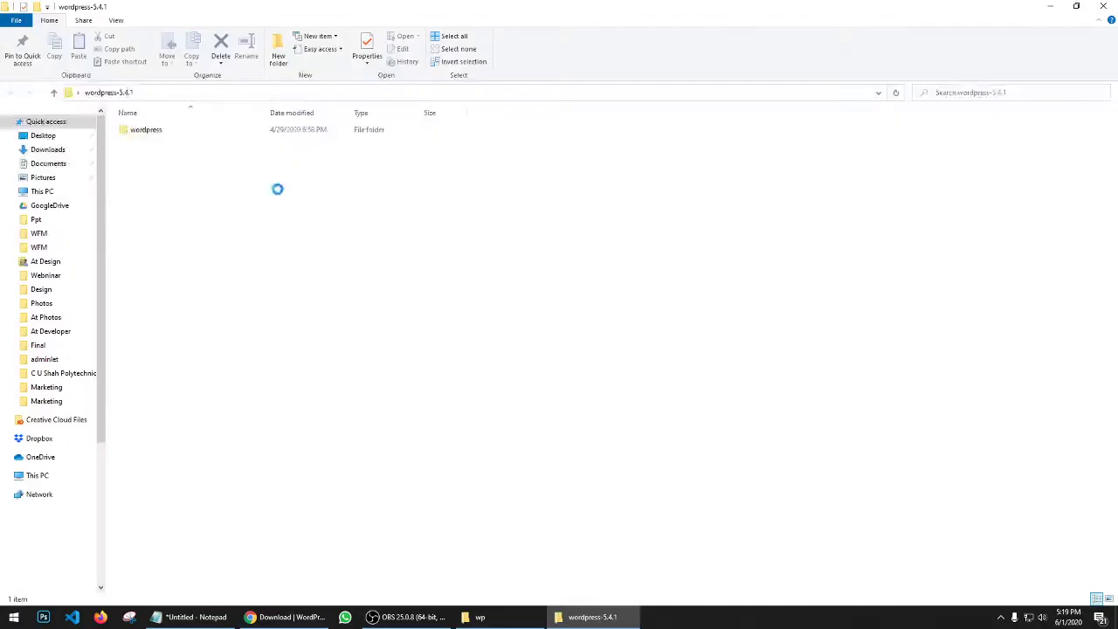
{"action": "double_click", "coordinate": [223, 137]}
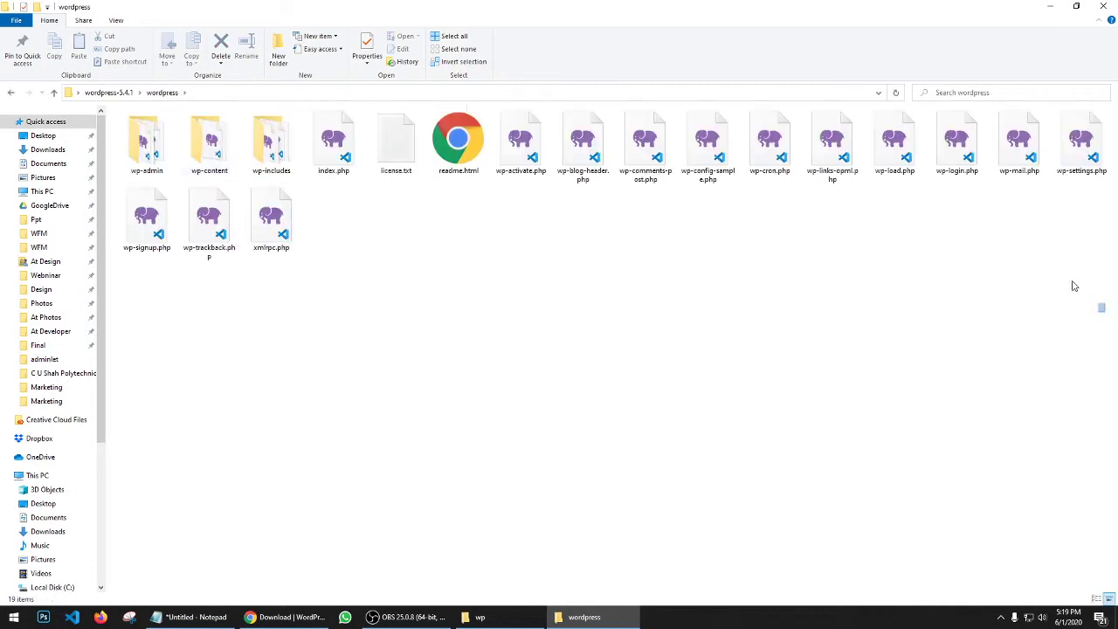
{"action": "left_click_drag", "start_coordinate": [1102, 309], "coordinate": [143, 144]}
{"action": "right_click", "coordinate": [142, 144]}
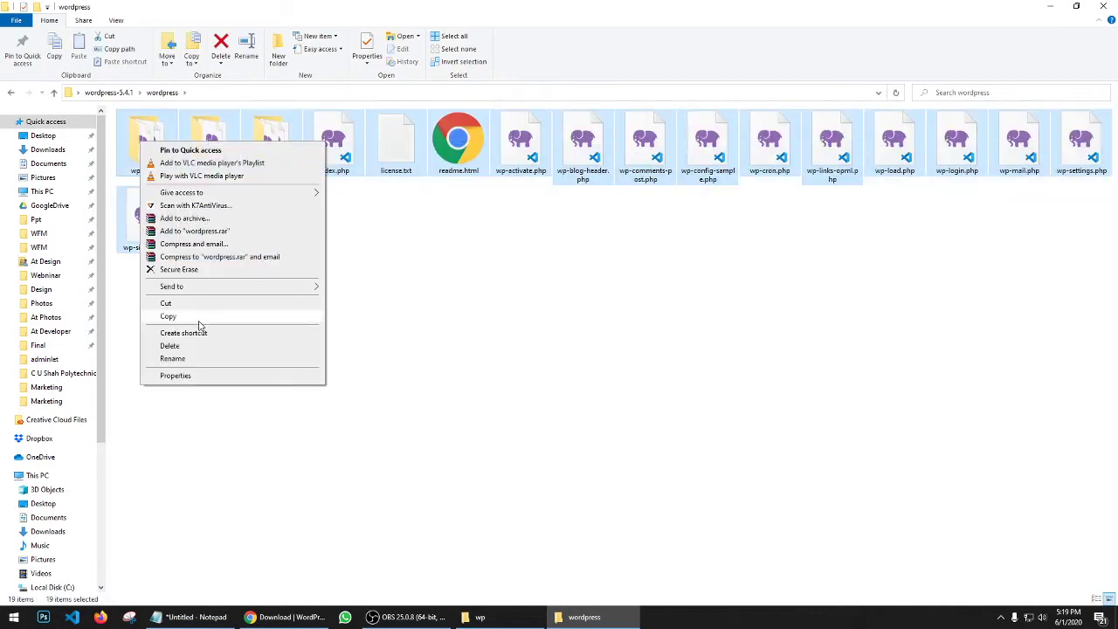
{"action": "left_click", "coordinate": [203, 321]}
Paste the WordPress files into htdocs\wp and close both folder windows
{"action": "key", "text": "alt+Tab"}
{"action": "right_click", "coordinate": [337, 344]}
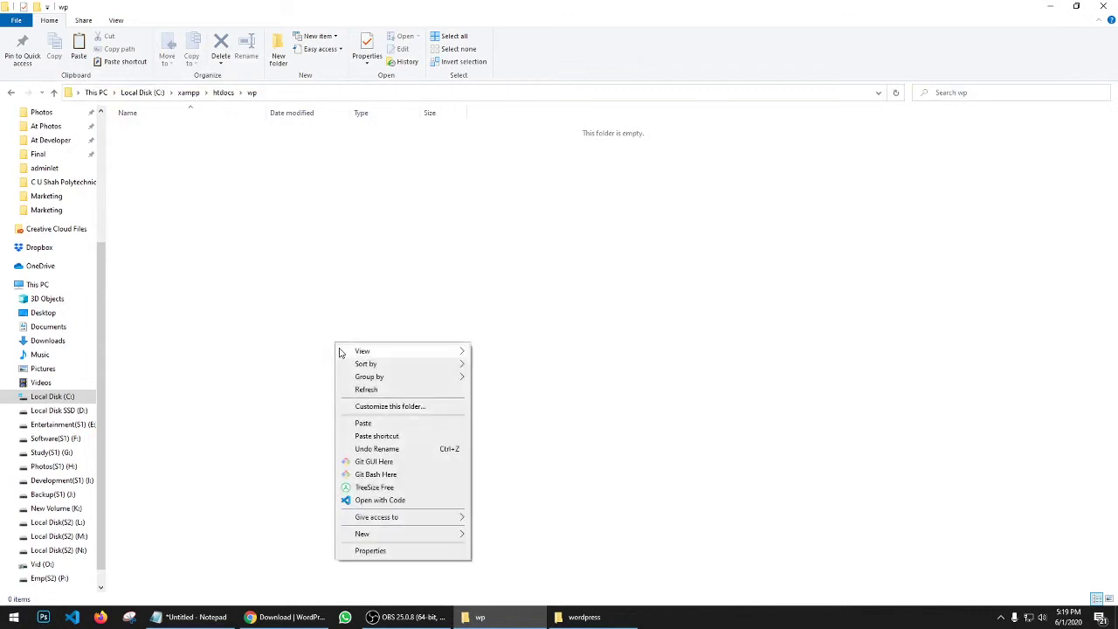
{"action": "left_click", "coordinate": [374, 423]}
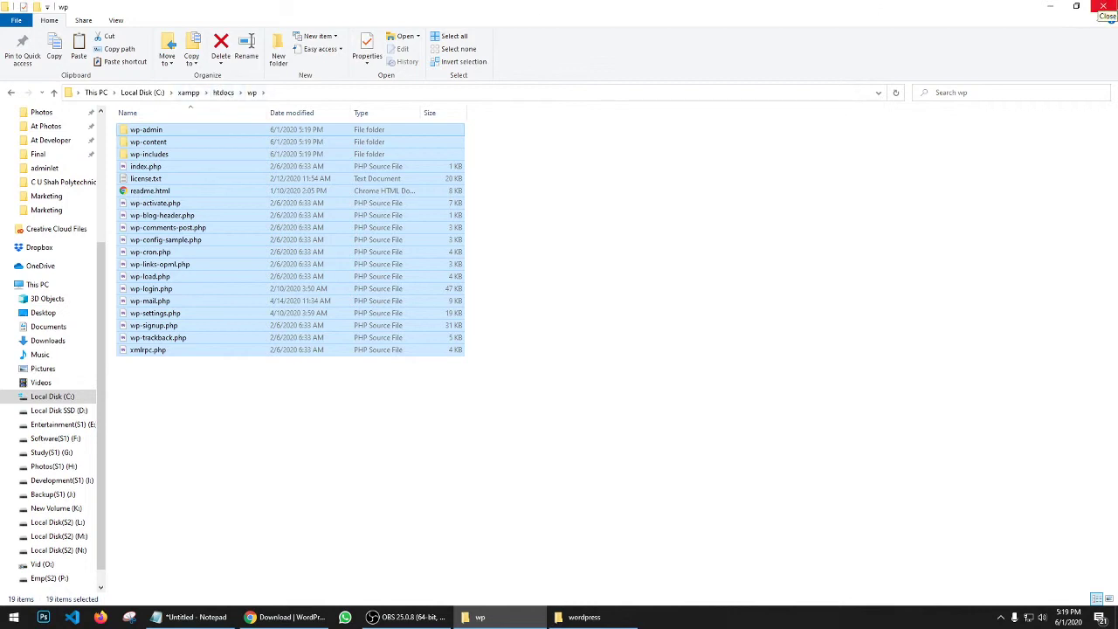
{"action": "left_click", "coordinate": [1103, 7]}
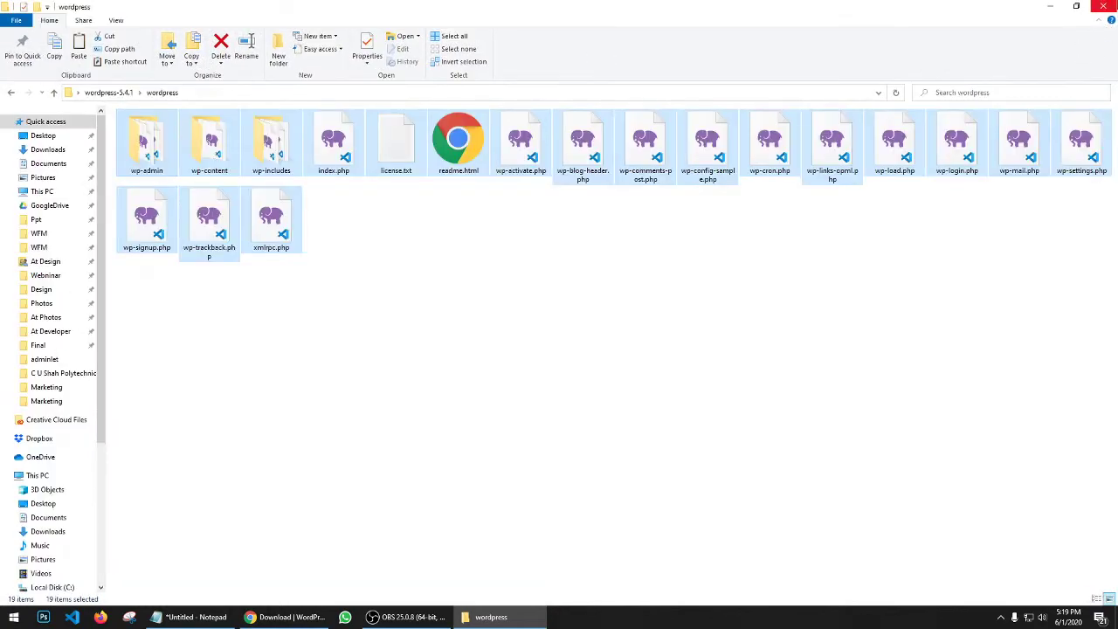
{"action": "left_click", "coordinate": [1103, 7]}
Load localhost/wp in a new Chrome tab and zoom out the setup page
{"action": "left_click", "coordinate": [288, 617]}
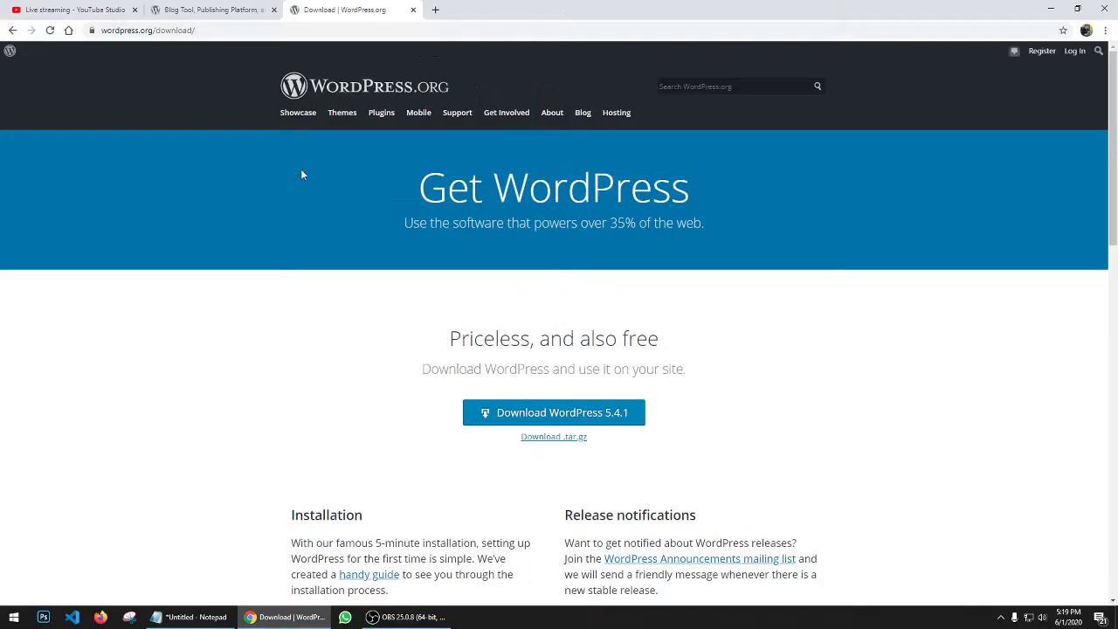
{"action": "left_click", "coordinate": [435, 10]}
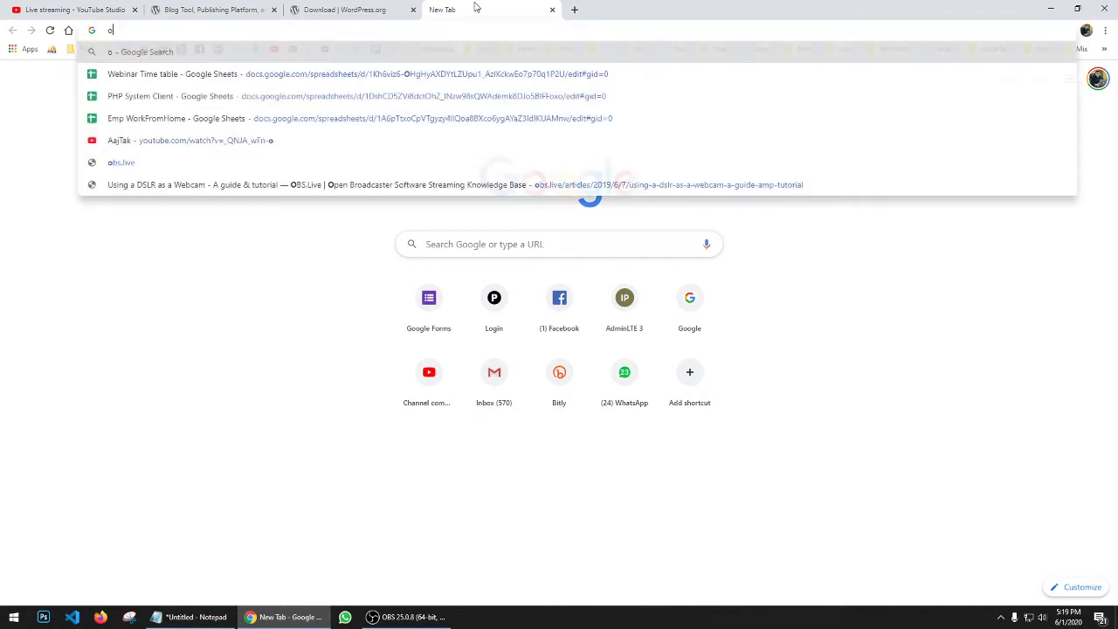
{"action": "type", "text": "localhost/phpmyadmin/index.php"}
{"action": "key", "text": "Right"}
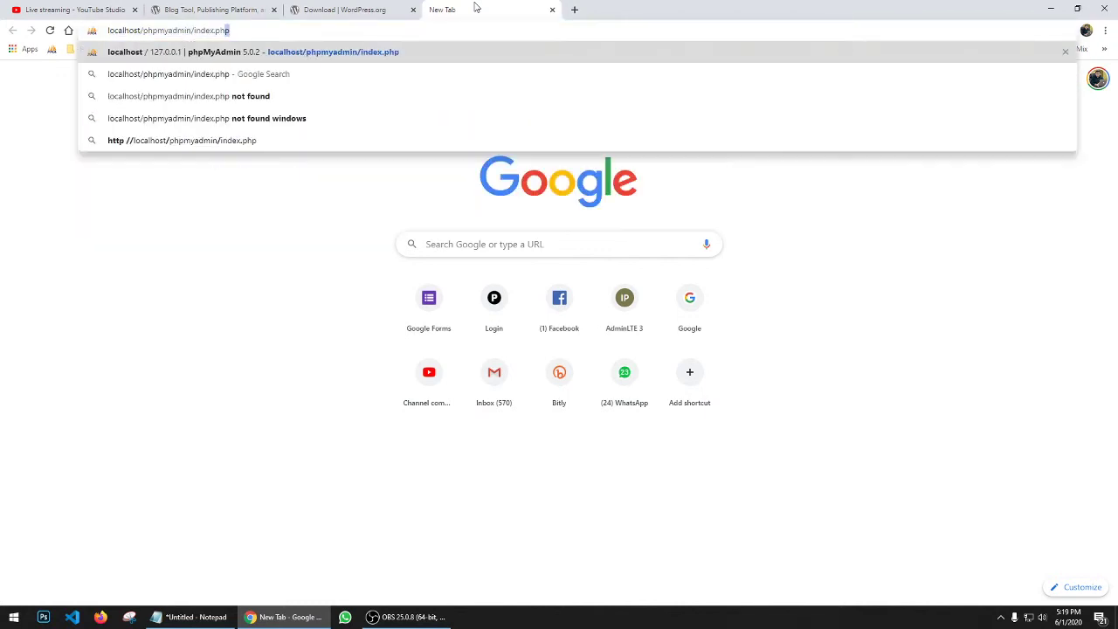
{"action": "key", "text": "ctrl+shift+Left"}
{"action": "key", "text": "ctrl+shift+Left"}
{"action": "key", "text": "ctrl+shift+Left"}
{"action": "key", "text": "ctrl+shift+Left"}
{"action": "type", "text": "w"}
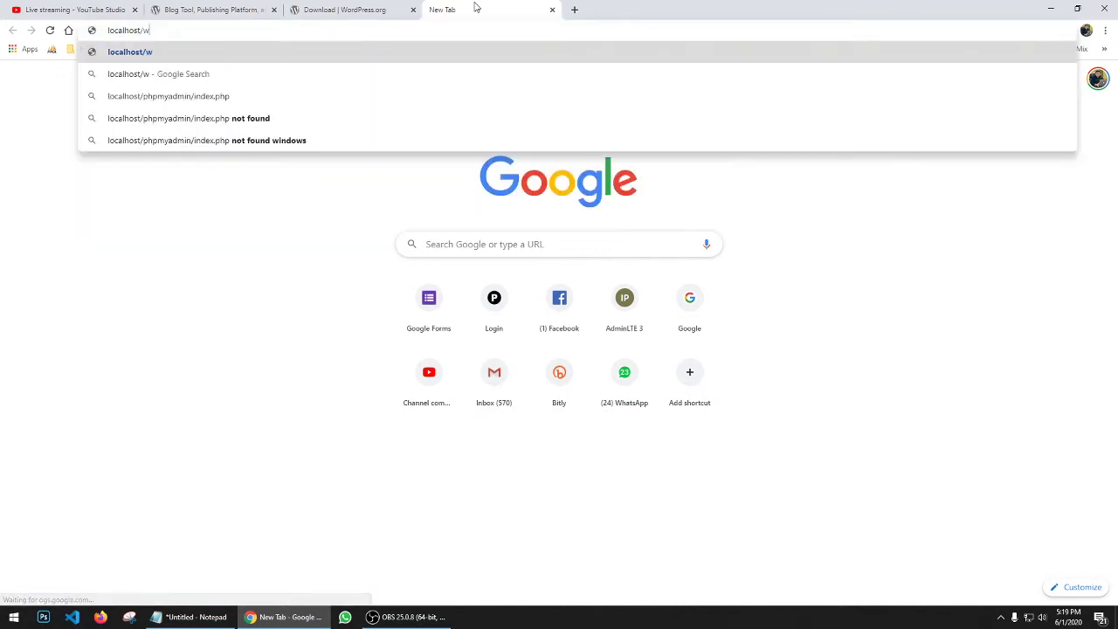
{"action": "type", "text": "p"}
{"action": "key", "text": "Return"}
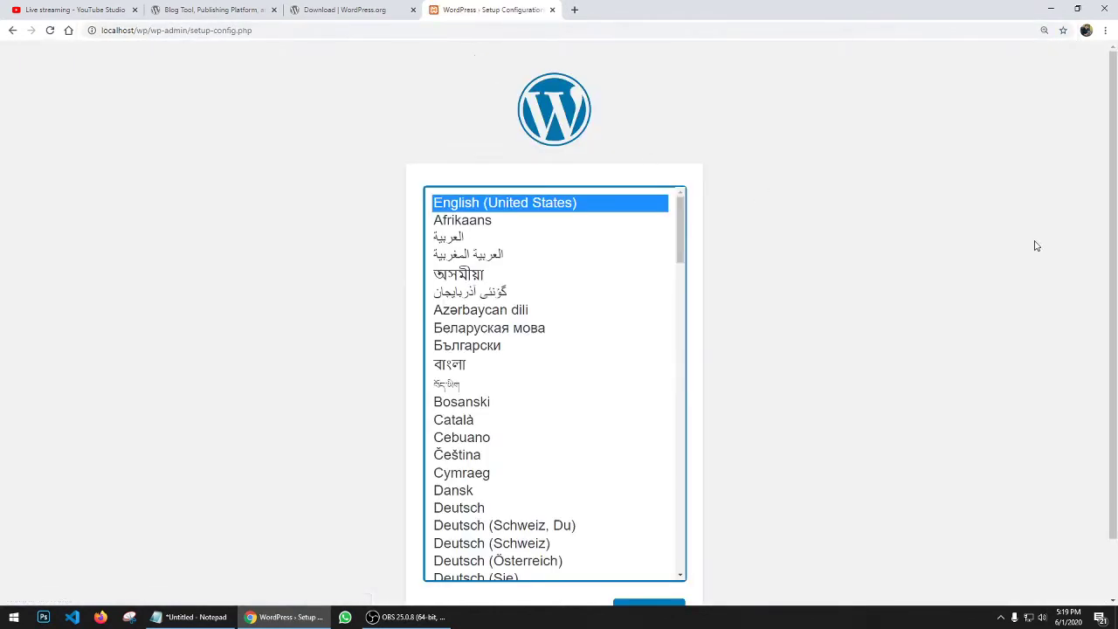
{"action": "key", "text": "ctrl+minus"}
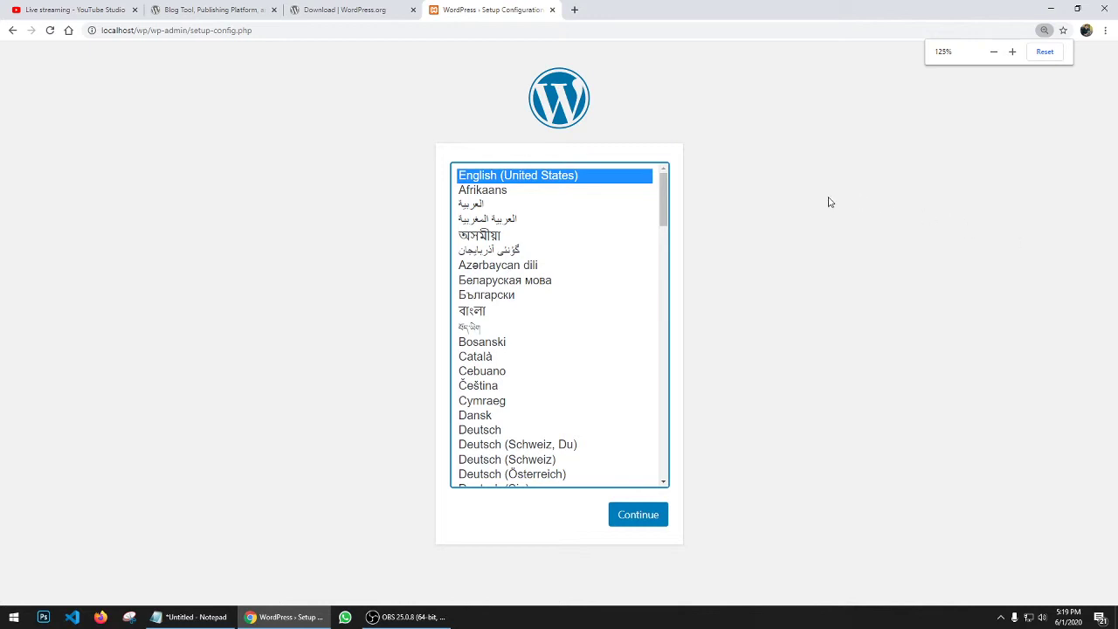
{"action": "mouse_move", "coordinate": [668, 214]}
{"action": "left_mouse_down"}
{"action": "mouse_move", "coordinate": [653, 469]}
{"action": "mouse_move", "coordinate": [672, 199]}
{"action": "left_mouse_up"}
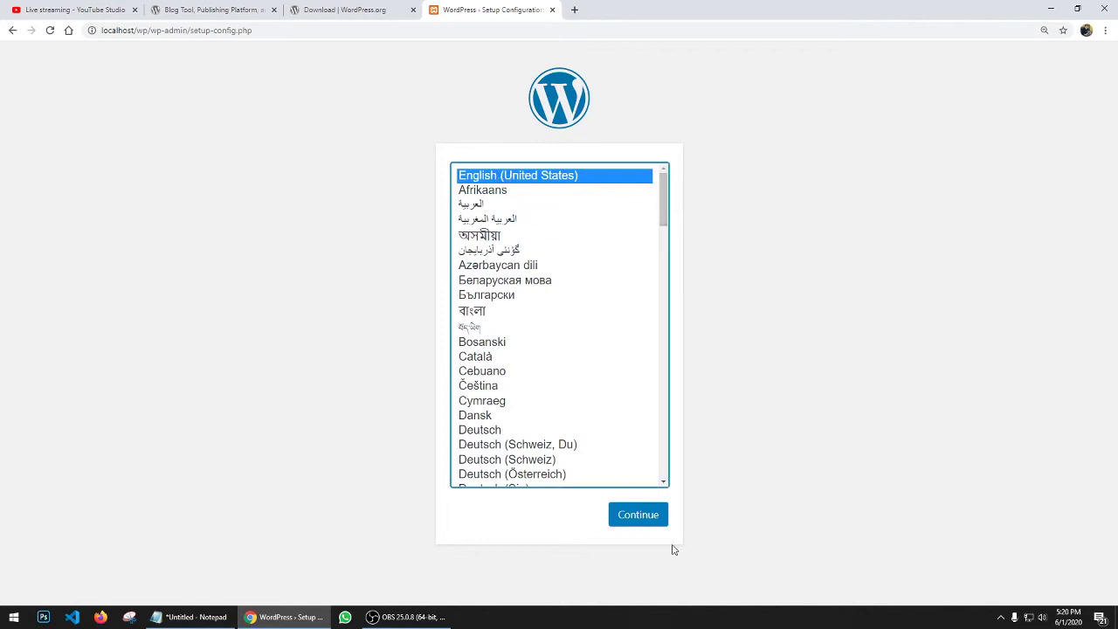
Continue setup in English, then proceed past the welcome notes with Let's go!
{"action": "left_click", "coordinate": [635, 522]}
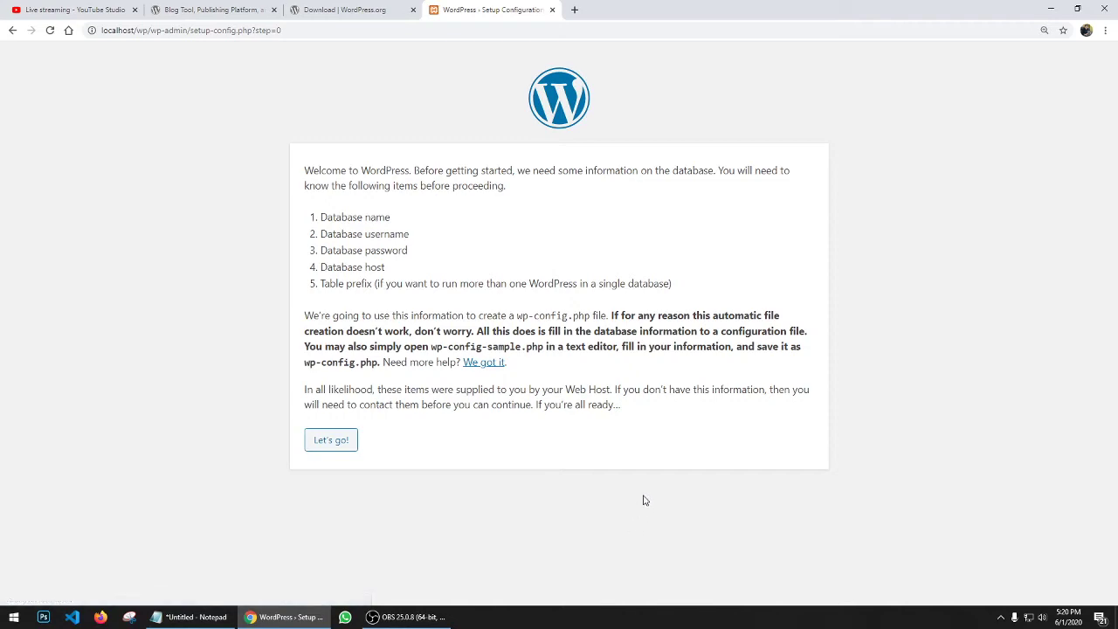
{"action": "key", "text": "ctrl+plus"}
{"action": "key", "text": "ctrl+plus"}
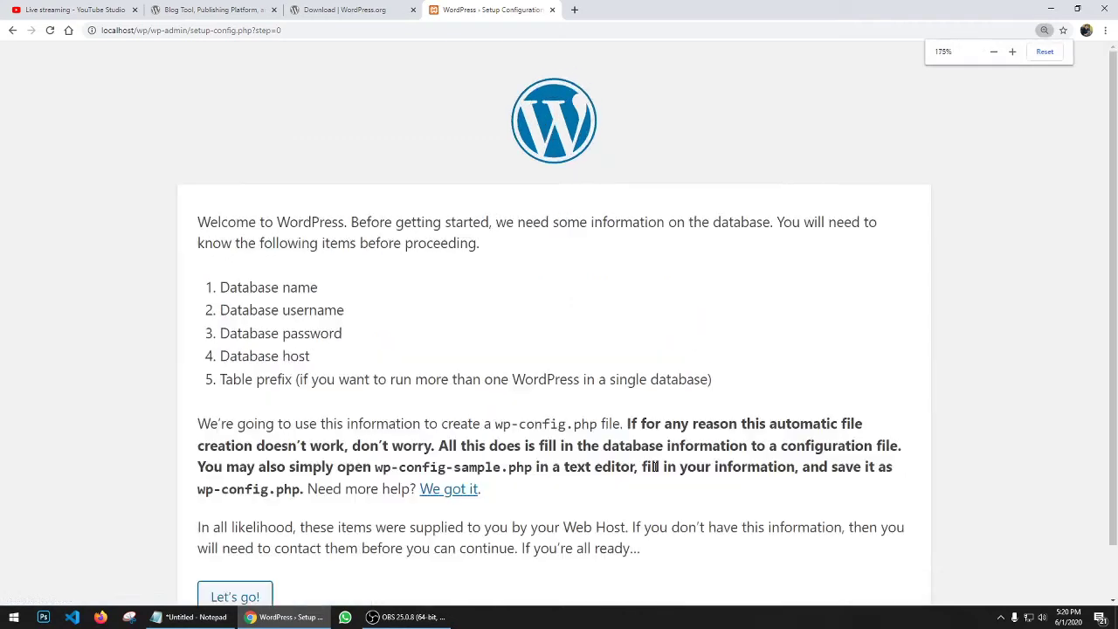
{"action": "scroll", "coordinate": [1115, 481], "scroll_direction": "down", "scroll_amount": 1}
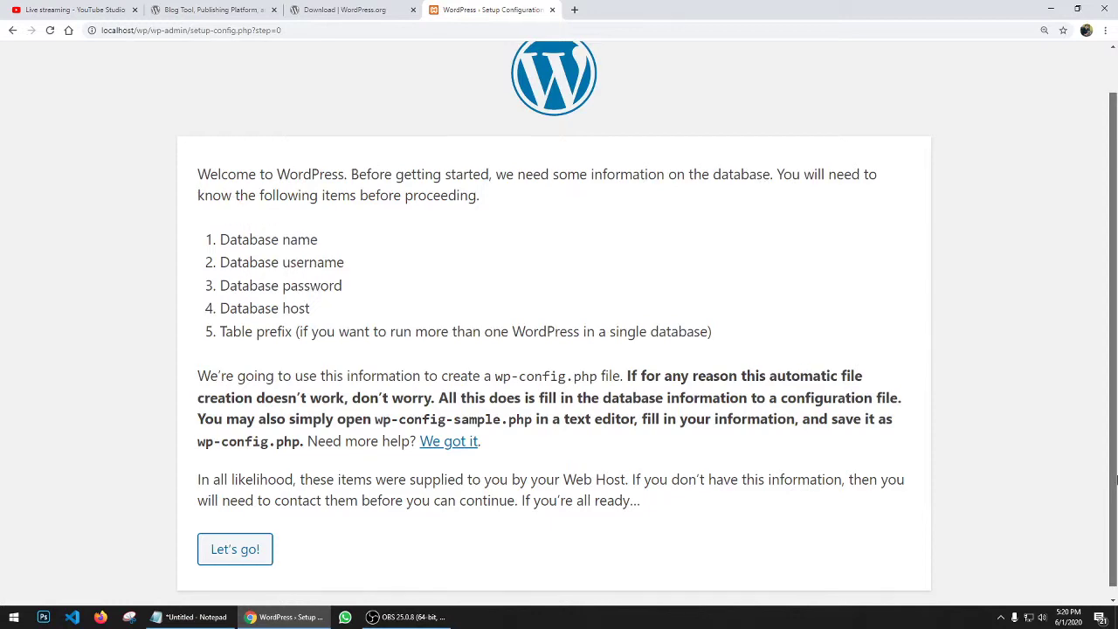
{"action": "mouse_move", "coordinate": [1114, 480]}
{"action": "left_mouse_down"}
{"action": "mouse_move", "coordinate": [1114, 467]}
{"action": "mouse_move", "coordinate": [1114, 490]}
{"action": "left_mouse_up"}
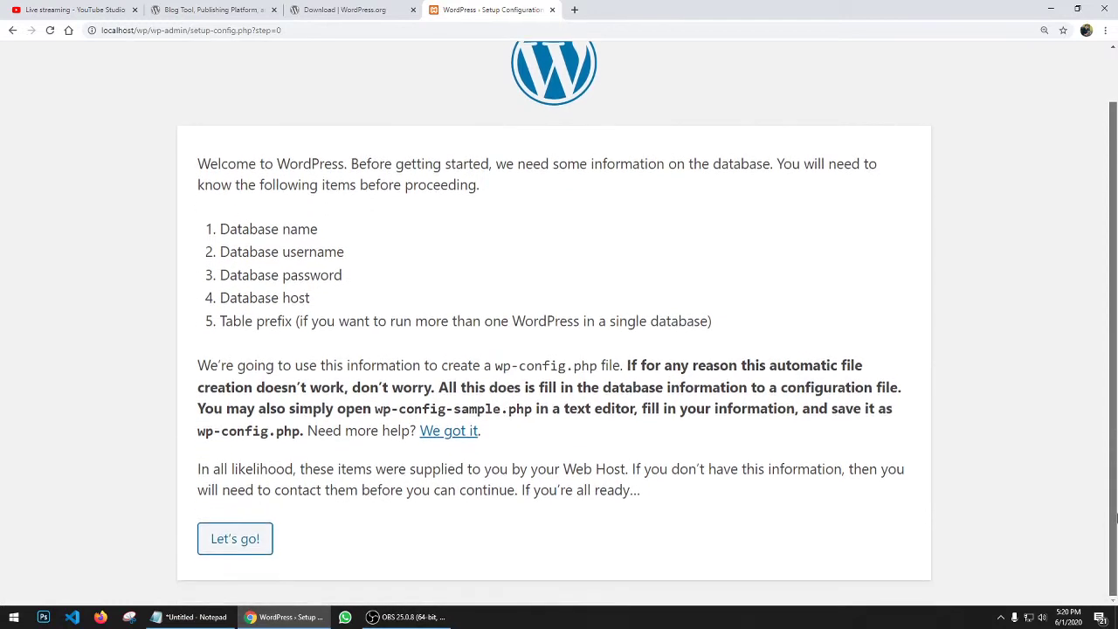
{"action": "left_click_drag", "start_coordinate": [210, 164], "coordinate": [890, 189]}
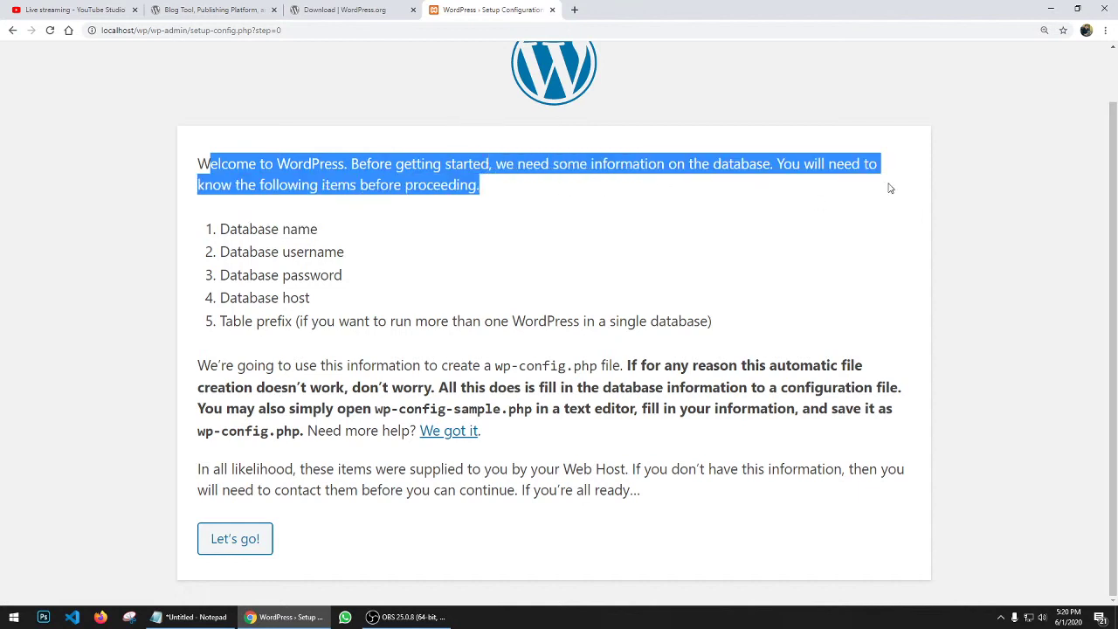
{"action": "left_click", "coordinate": [253, 550]}
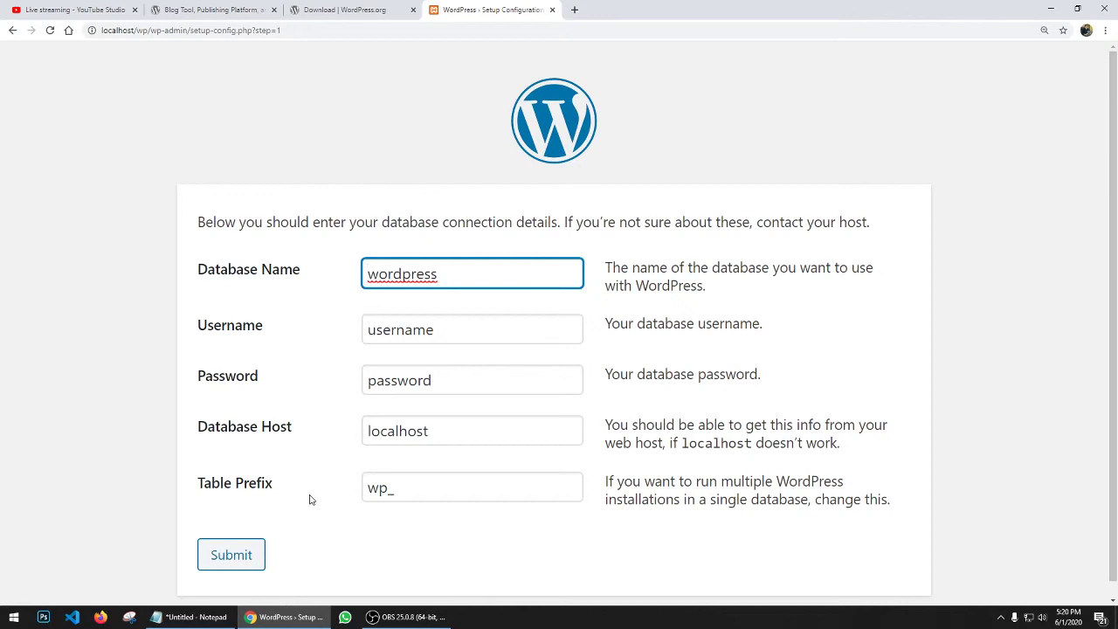
Open phpMyAdmin via MySQL Admin in the XAMPP control panel
{"action": "left_click", "coordinate": [999, 618]}
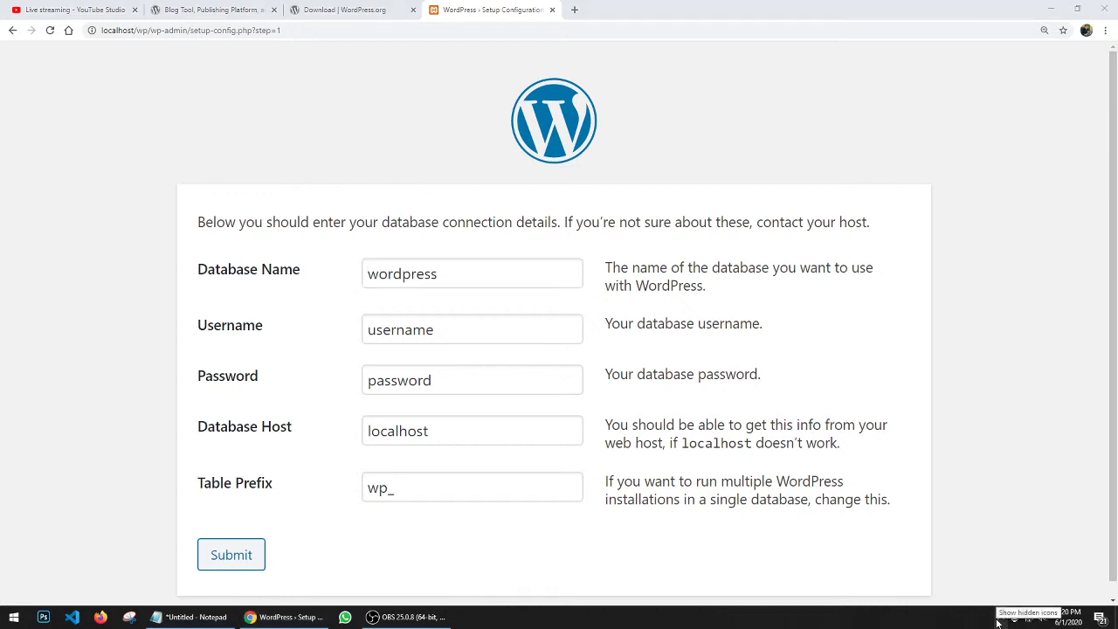
{"action": "left_click", "coordinate": [999, 619]}
{"action": "left_click", "coordinate": [1001, 573]}
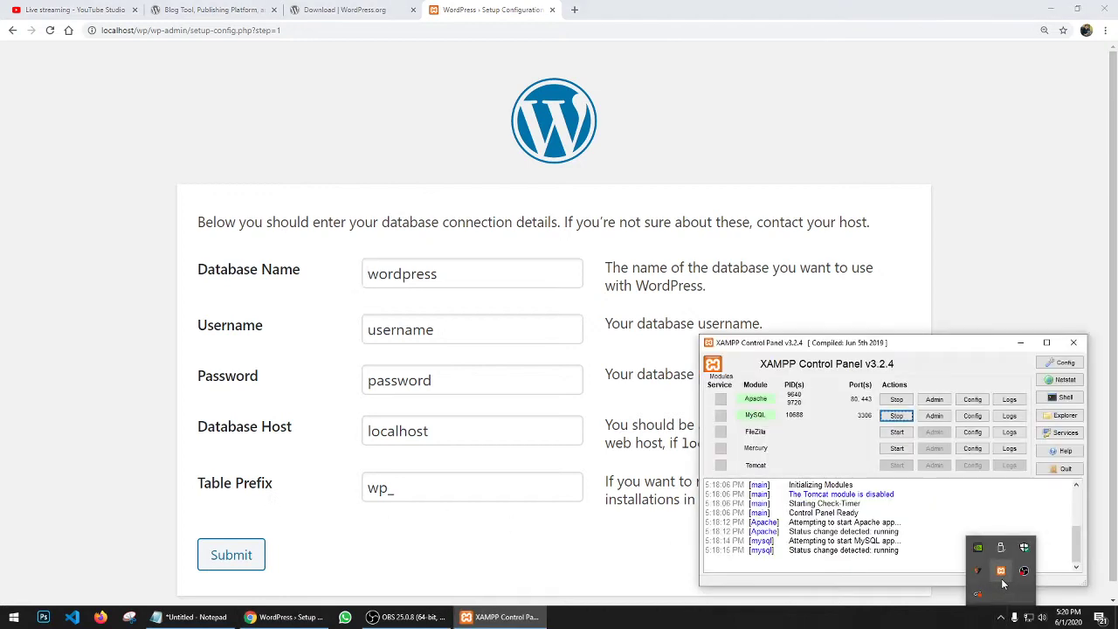
{"action": "left_click", "coordinate": [943, 419]}
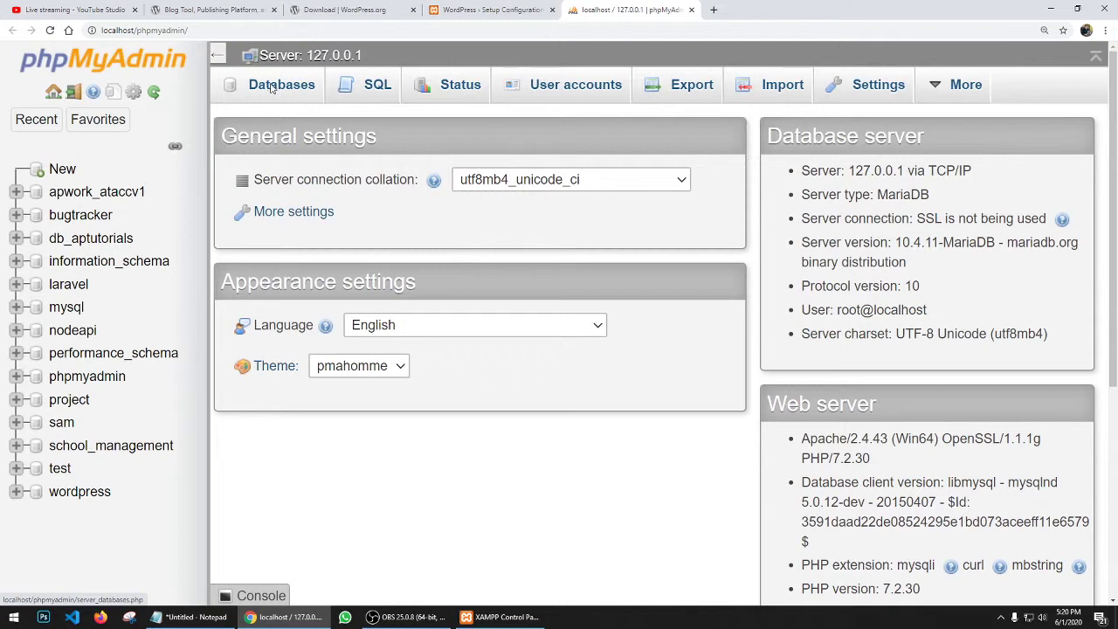
Create a new database named wp from the Databases tab
{"action": "left_click", "coordinate": [271, 87]}
{"action": "left_click", "coordinate": [339, 234]}
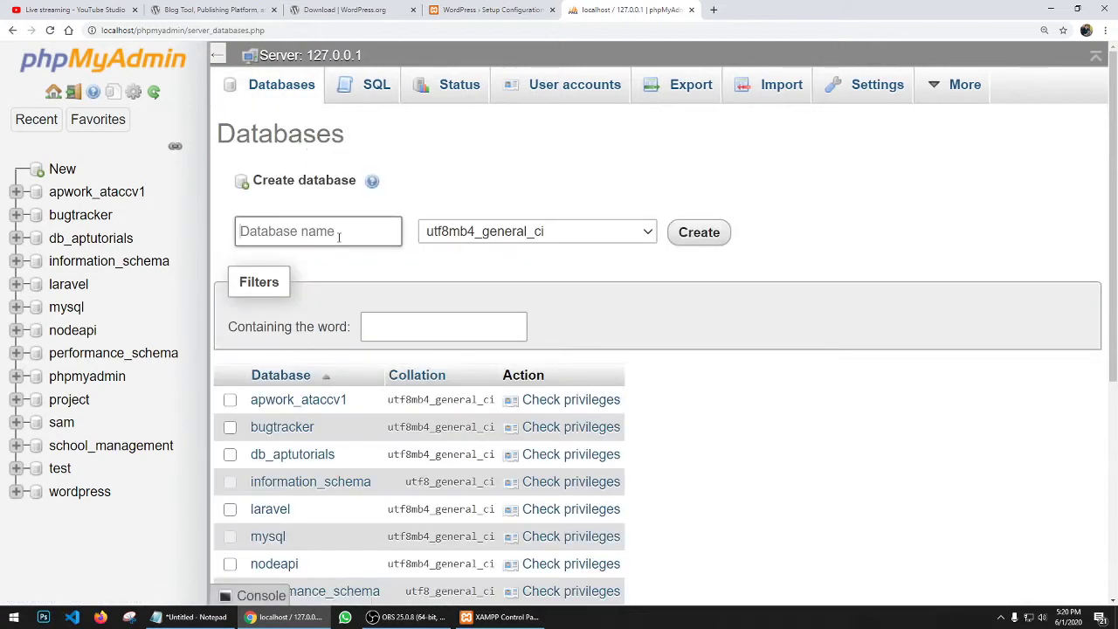
{"action": "type", "text": "wp"}
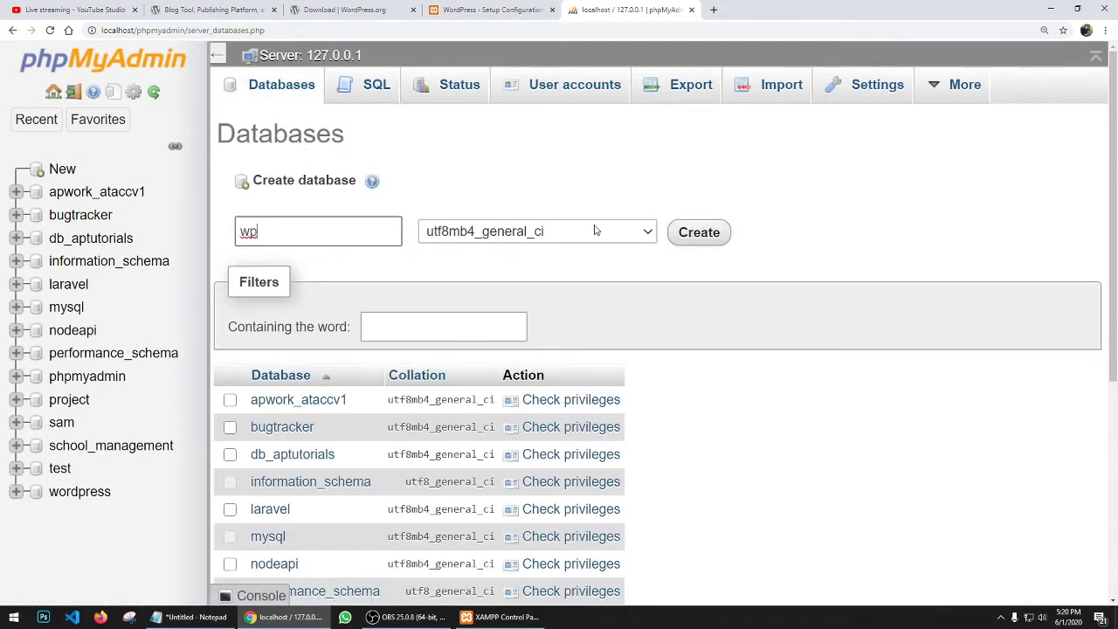
{"action": "left_click", "coordinate": [696, 244]}
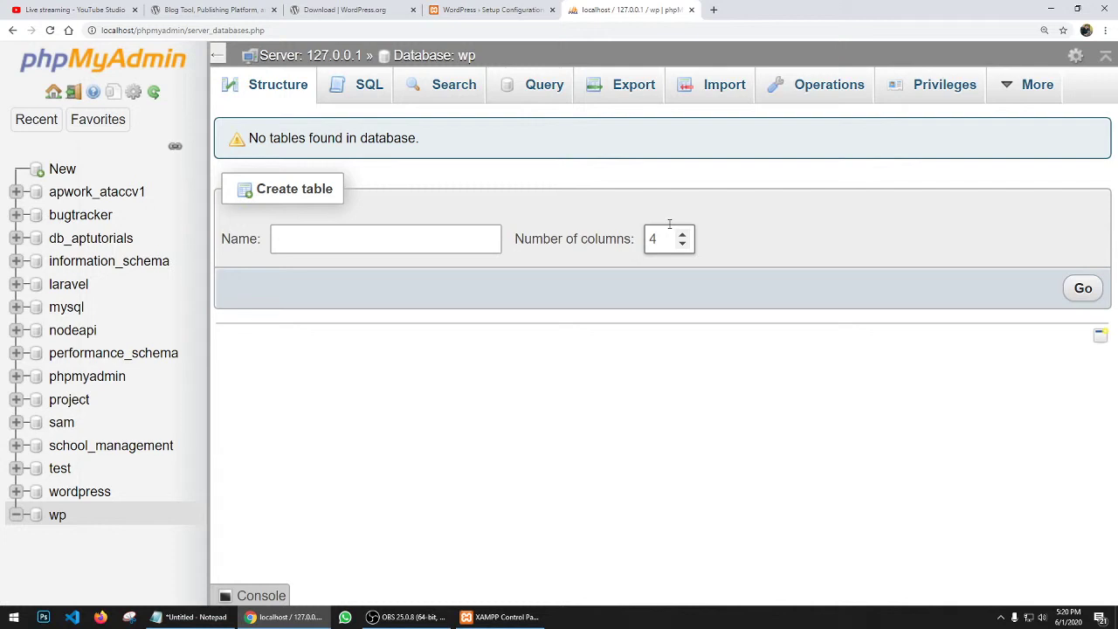
{"action": "left_click", "coordinate": [500, 13]}
Submit database wp, user root, blank password, host localhost and prefix wp_
{"action": "left_click", "coordinate": [490, 254]}
{"action": "left_click", "coordinate": [492, 267]}
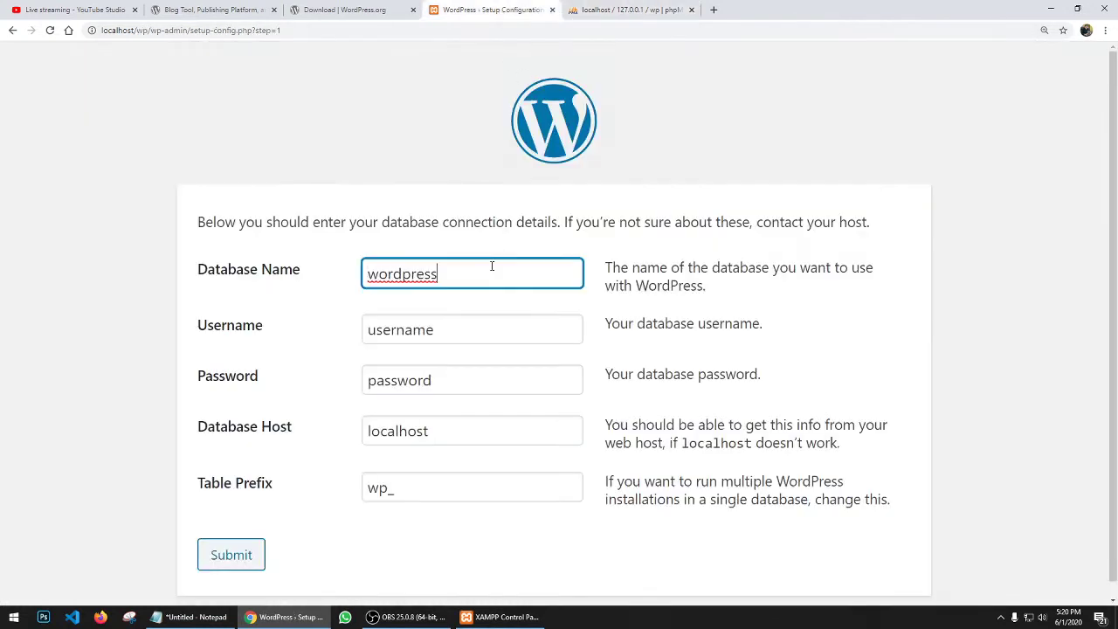
{"action": "key", "text": "ctrl+a"}
{"action": "type", "text": "wp"}
{"action": "key", "text": "Tab"}
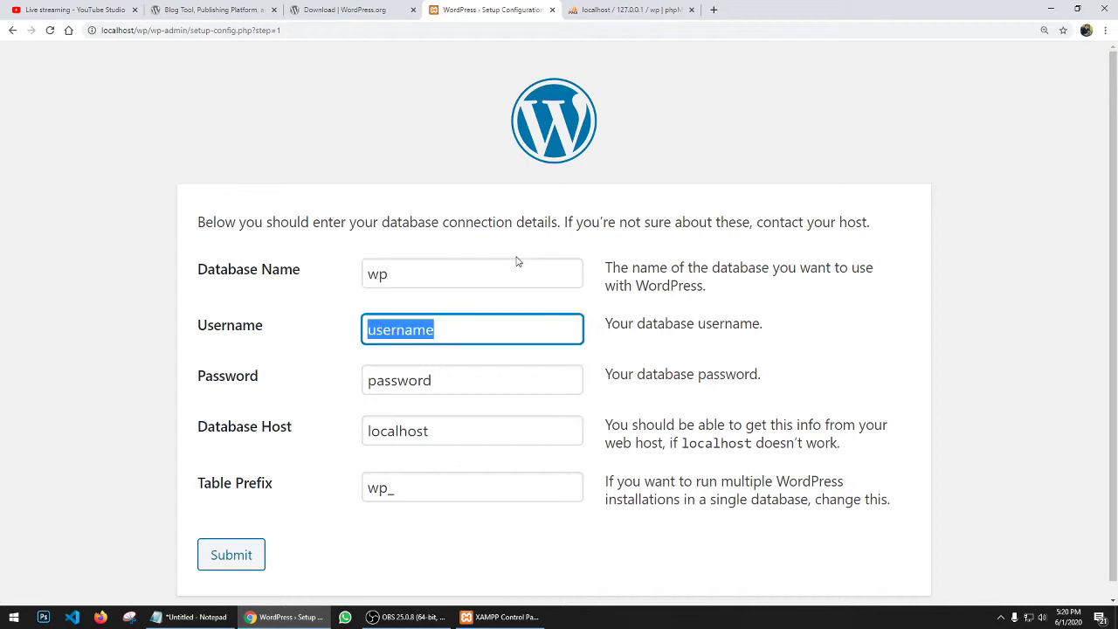
{"action": "type", "text": "root"}
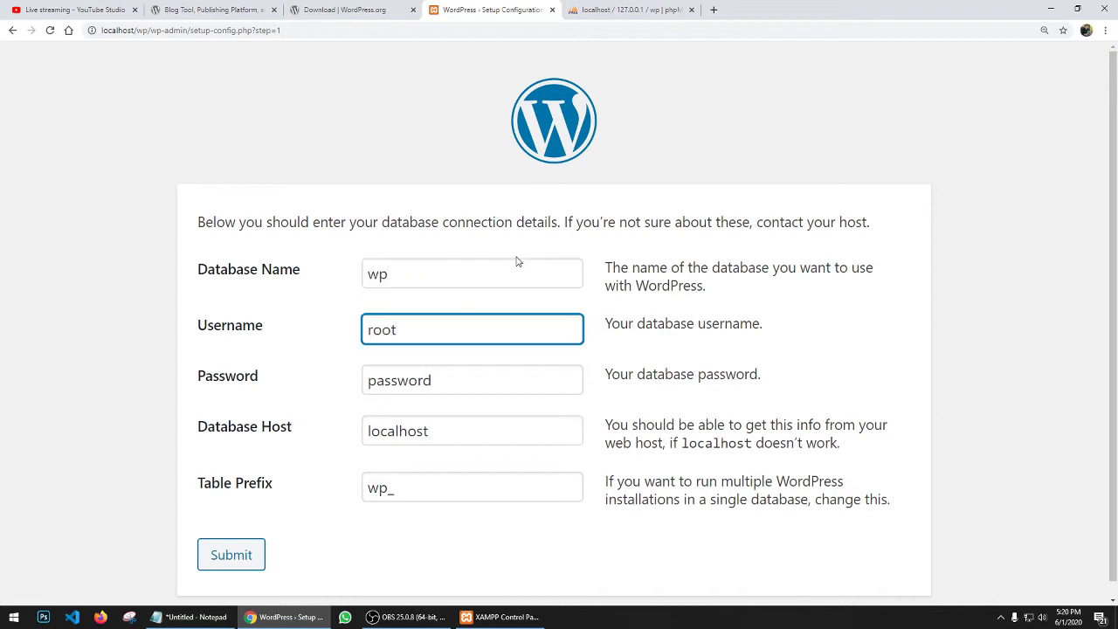
{"action": "key", "text": "Tab"}
{"action": "key", "text": "BackSpace"}
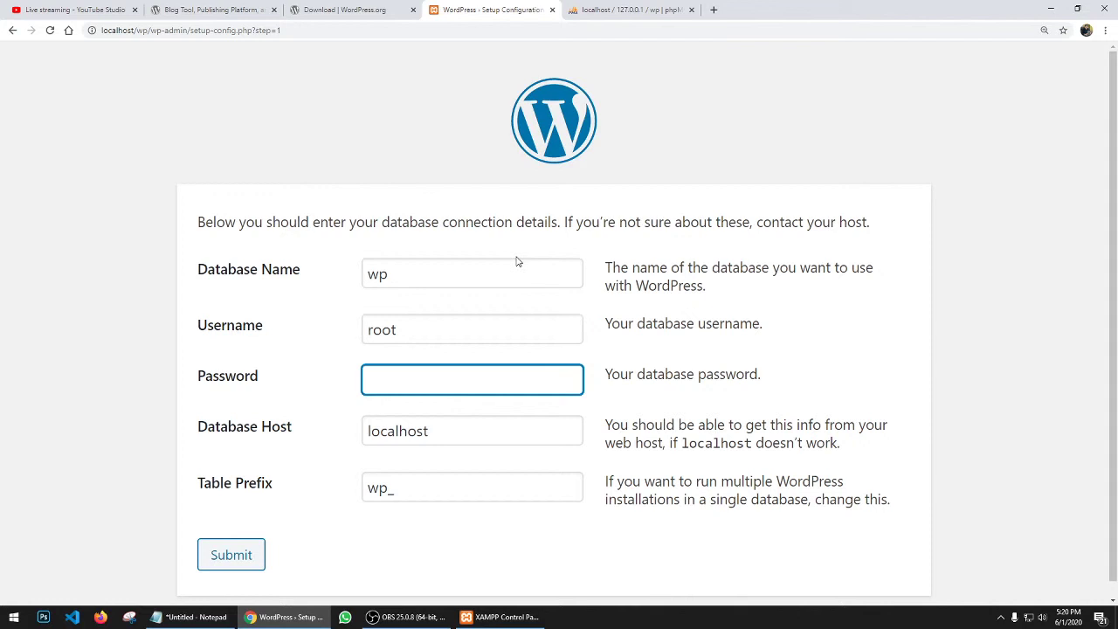
{"action": "key", "text": "Tab"}
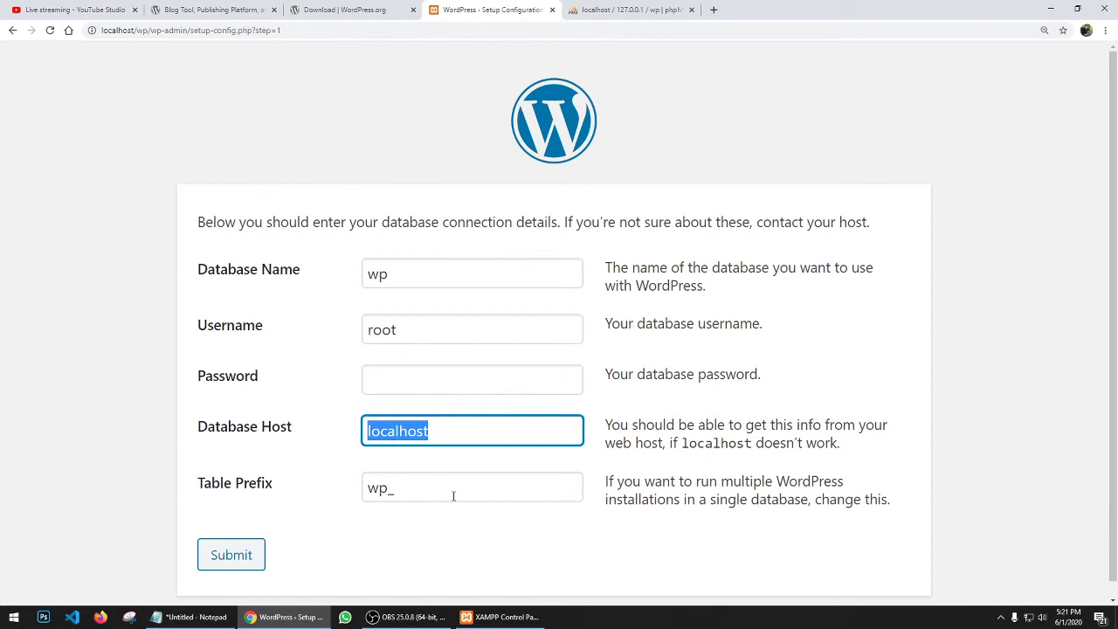
{"action": "key", "text": "Tab"}
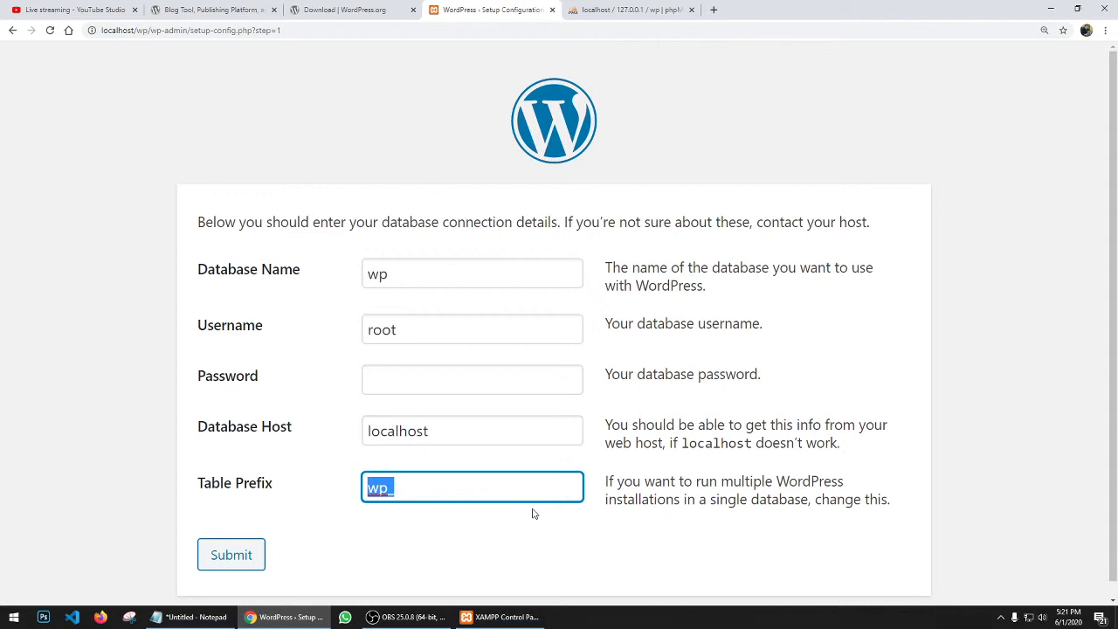
{"action": "left_click", "coordinate": [231, 555]}
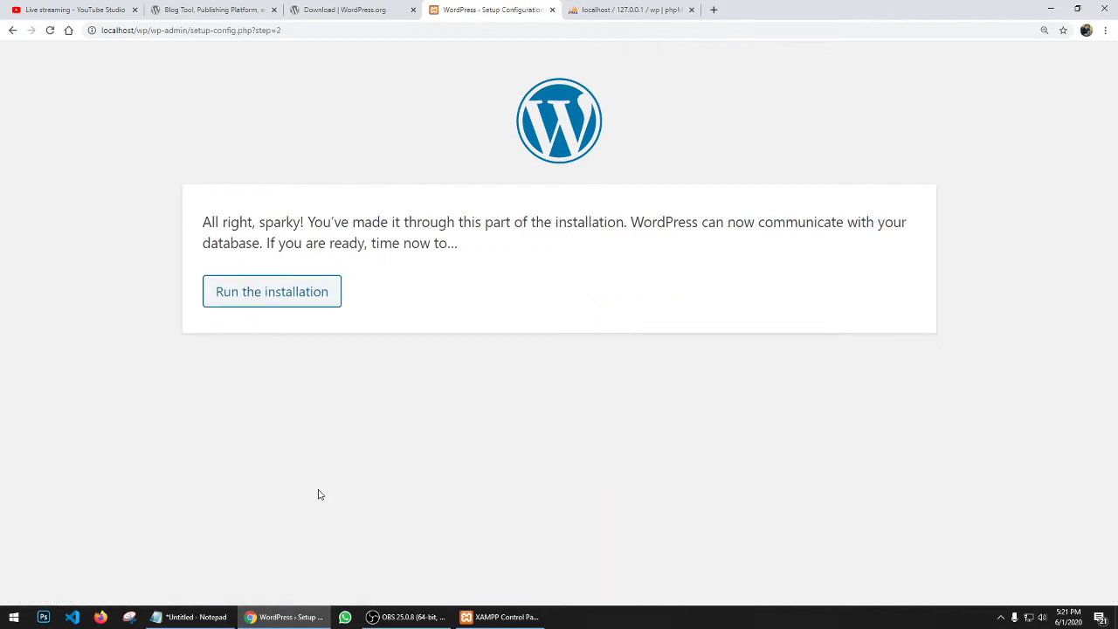
Run the installation and enter the site title, admin username and password
{"action": "left_click_drag", "start_coordinate": [203, 222], "coordinate": [336, 220]}
{"action": "left_click", "coordinate": [293, 294]}
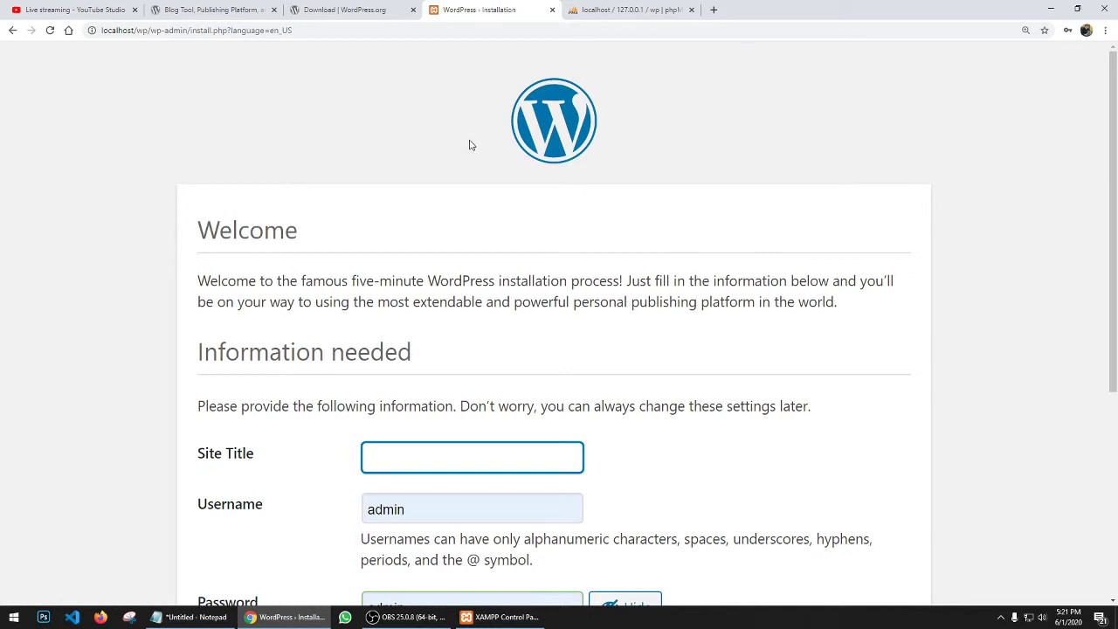
{"action": "scroll", "coordinate": [494, 209], "scroll_direction": "down", "scroll_amount": 1}
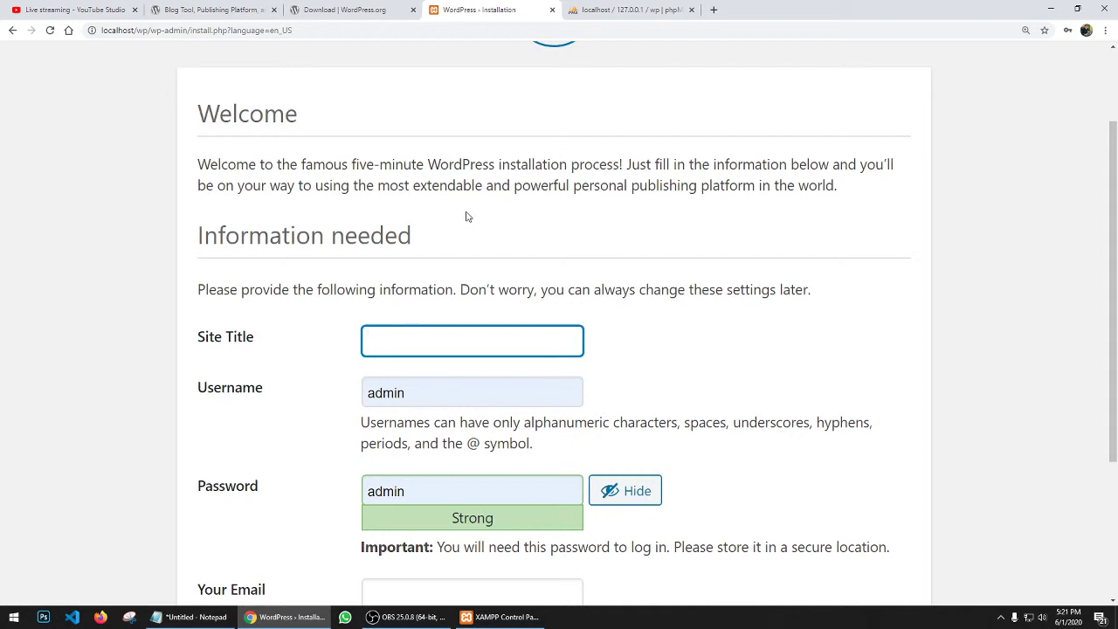
{"action": "scroll", "coordinate": [617, 261], "scroll_direction": "down", "scroll_amount": 1}
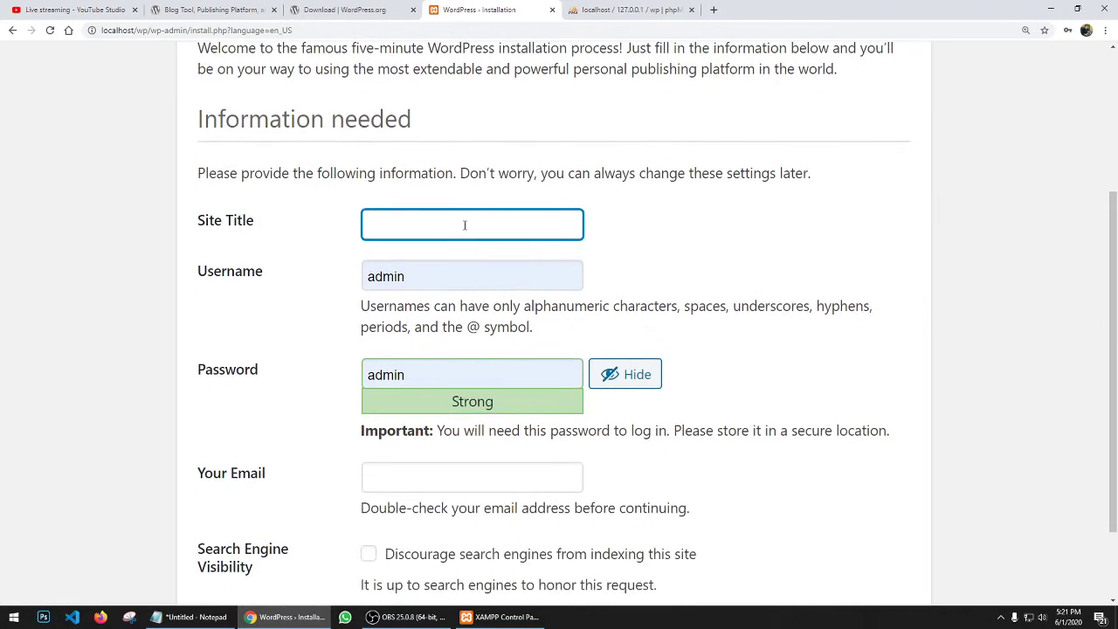
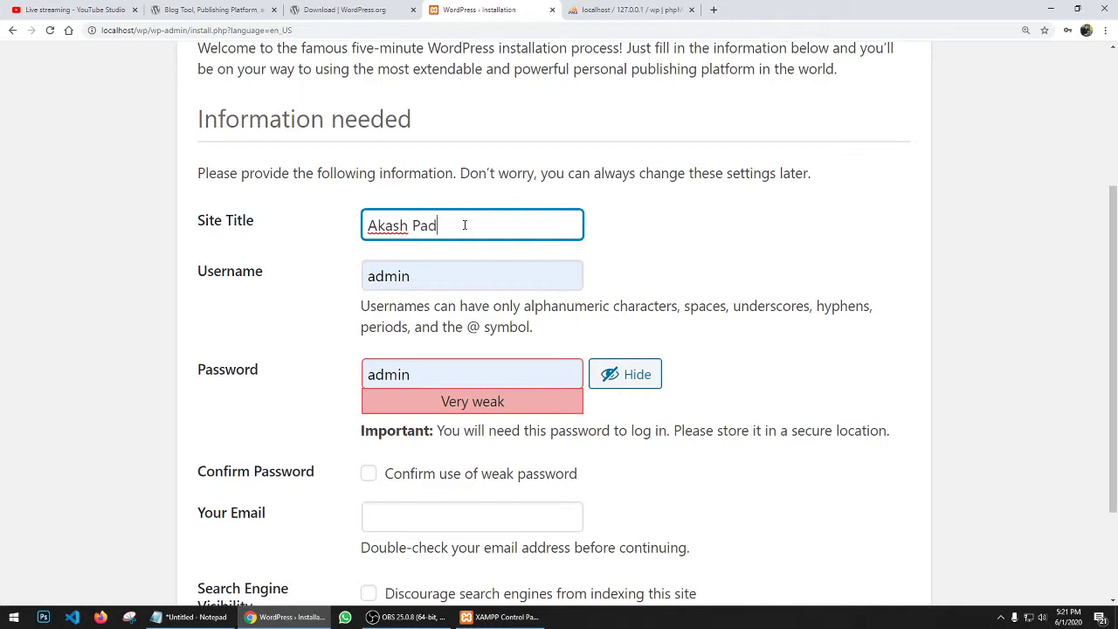
{"action": "key", "text": "Tab"}
{"action": "key", "text": "Tab"}
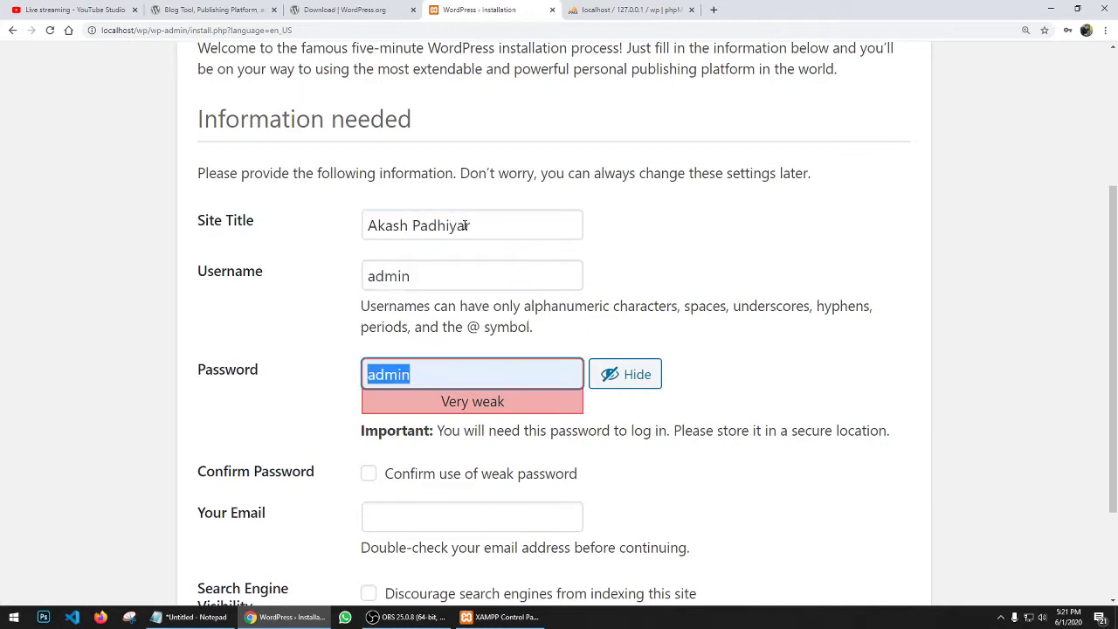
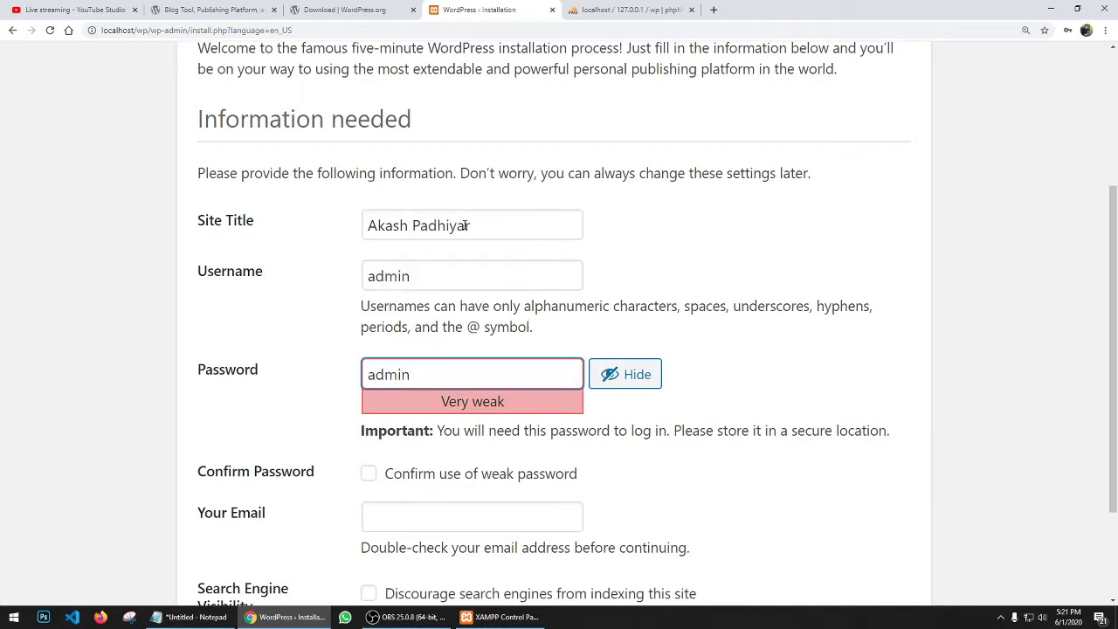
Confirm the weak password, fill in the admin e-mail, toggle search-engine discouragement, and install
{"action": "left_click_drag", "start_coordinate": [444, 402], "coordinate": [537, 408]}
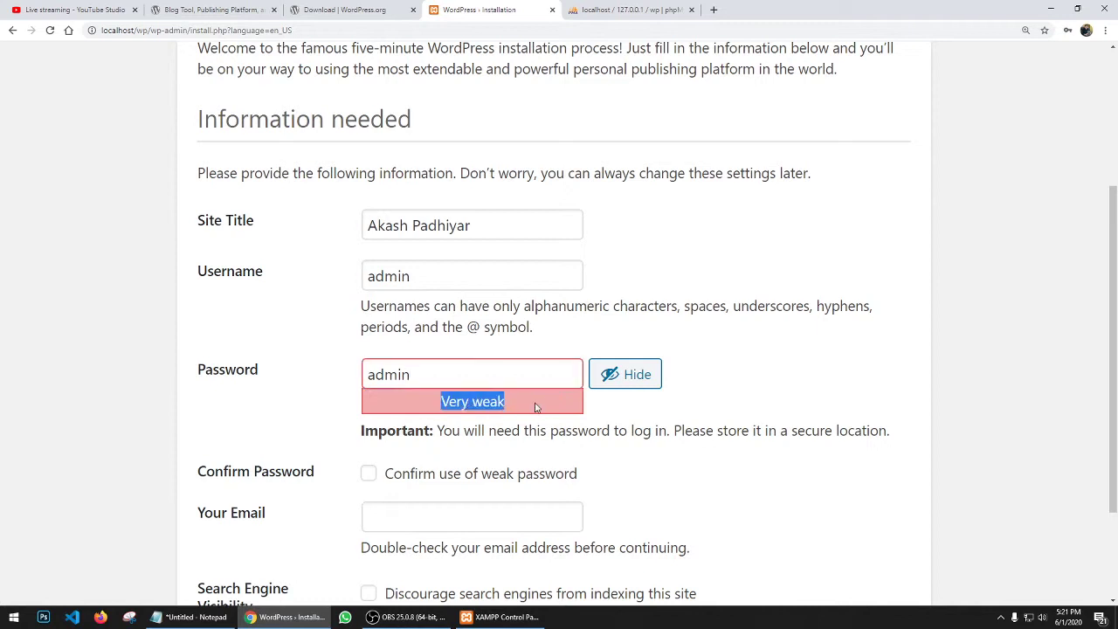
{"action": "scroll", "coordinate": [536, 360], "scroll_direction": "down", "scroll_amount": 2}
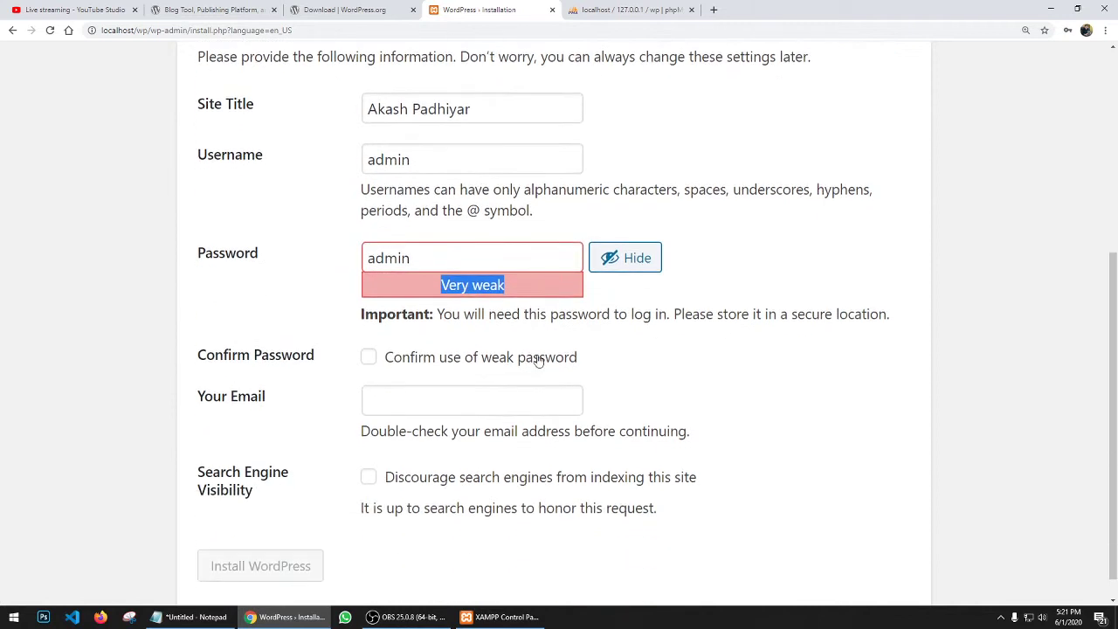
{"action": "left_click", "coordinate": [422, 363]}
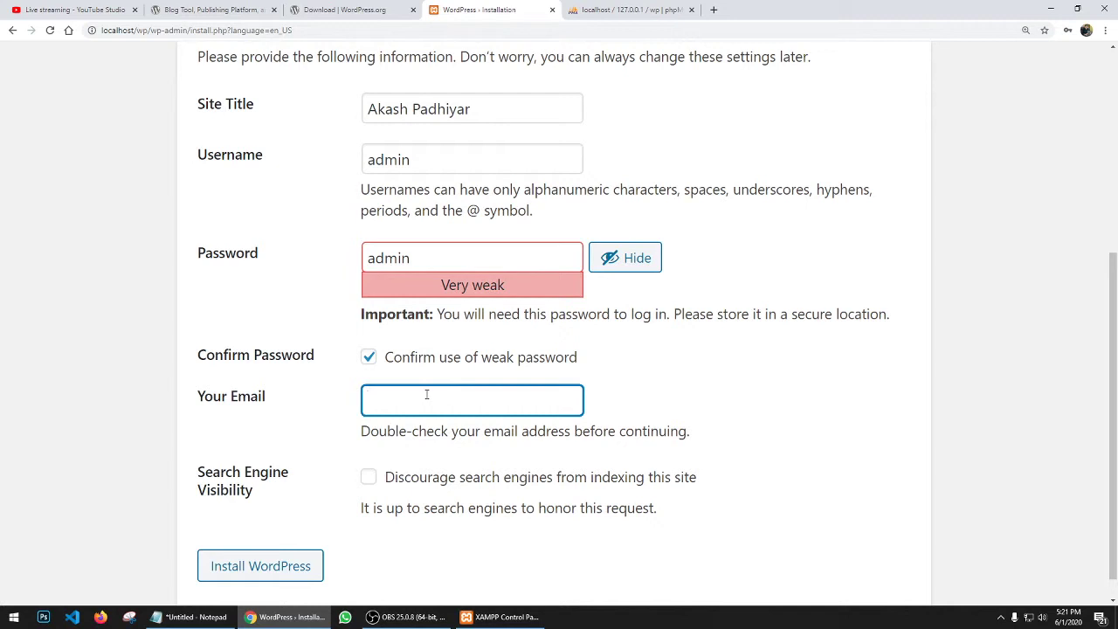
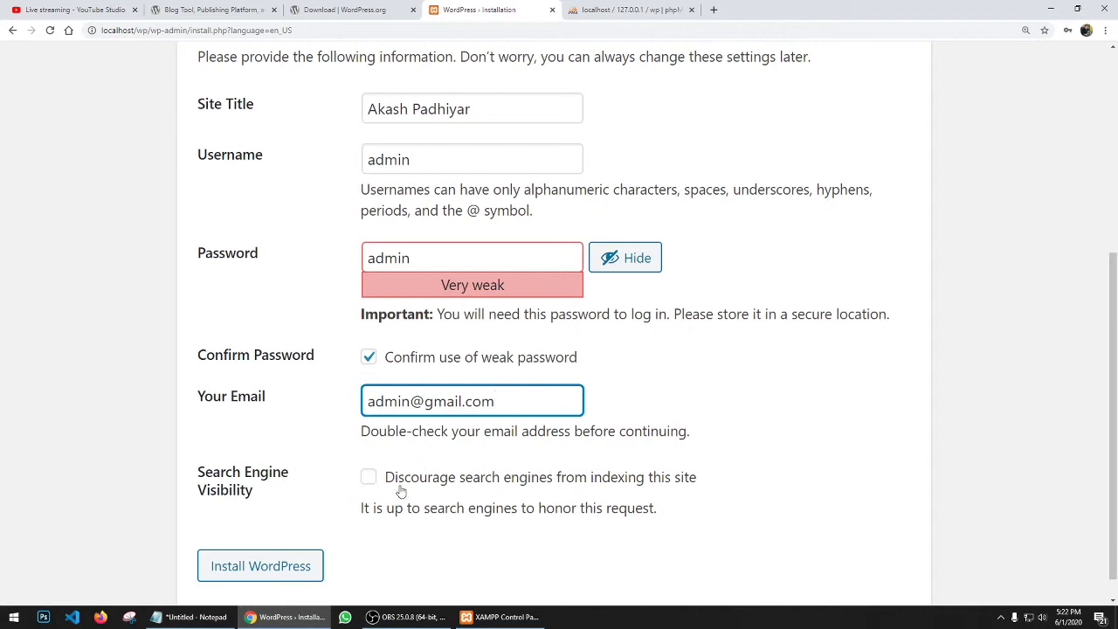
{"action": "left_click_drag", "start_coordinate": [394, 478], "coordinate": [698, 492]}
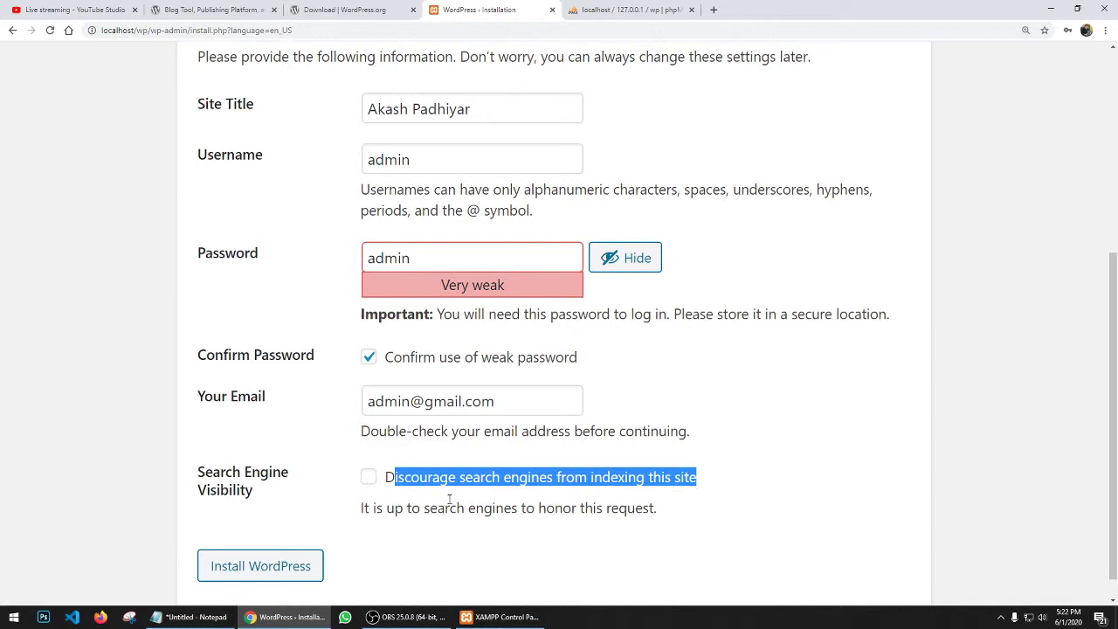
{"action": "left_click", "coordinate": [369, 482]}
{"action": "left_click_drag", "start_coordinate": [1114, 489], "coordinate": [1114, 506]}
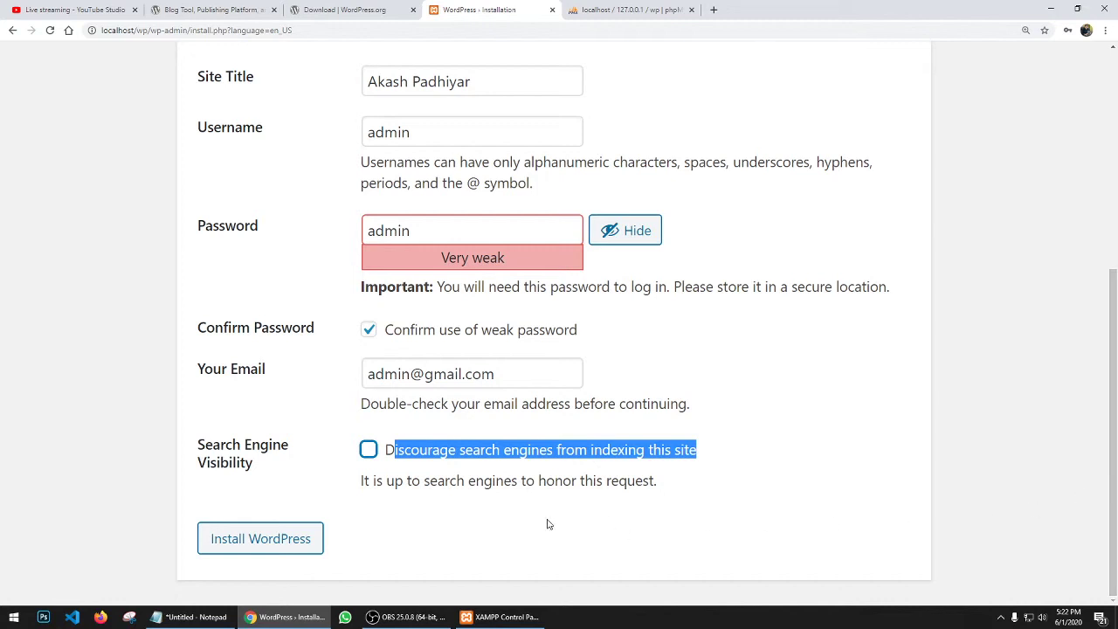
{"action": "left_click", "coordinate": [273, 536]}
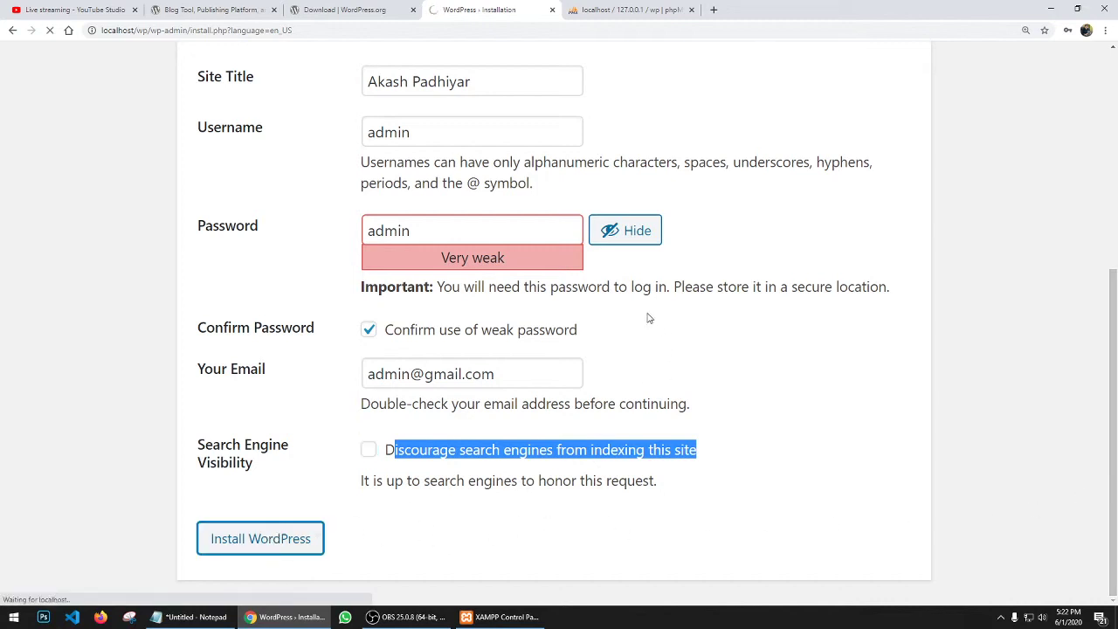
On the login page, enter the admin username and password and check it via the eye icon
{"action": "scroll", "coordinate": [638, 313], "scroll_direction": "up", "scroll_amount": 5}
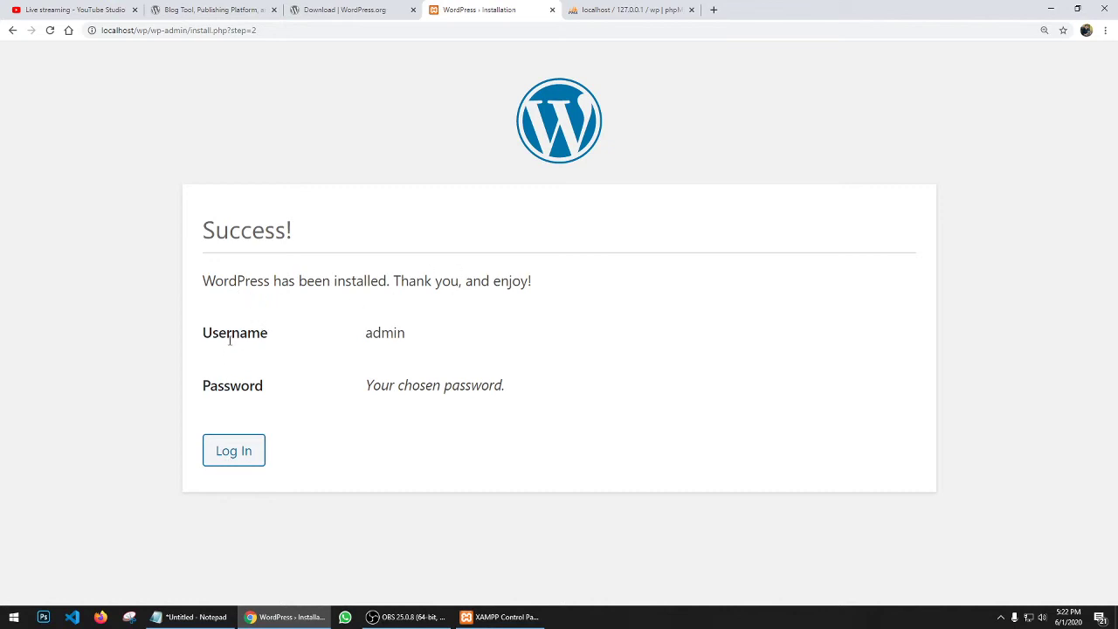
{"action": "left_click", "coordinate": [257, 443]}
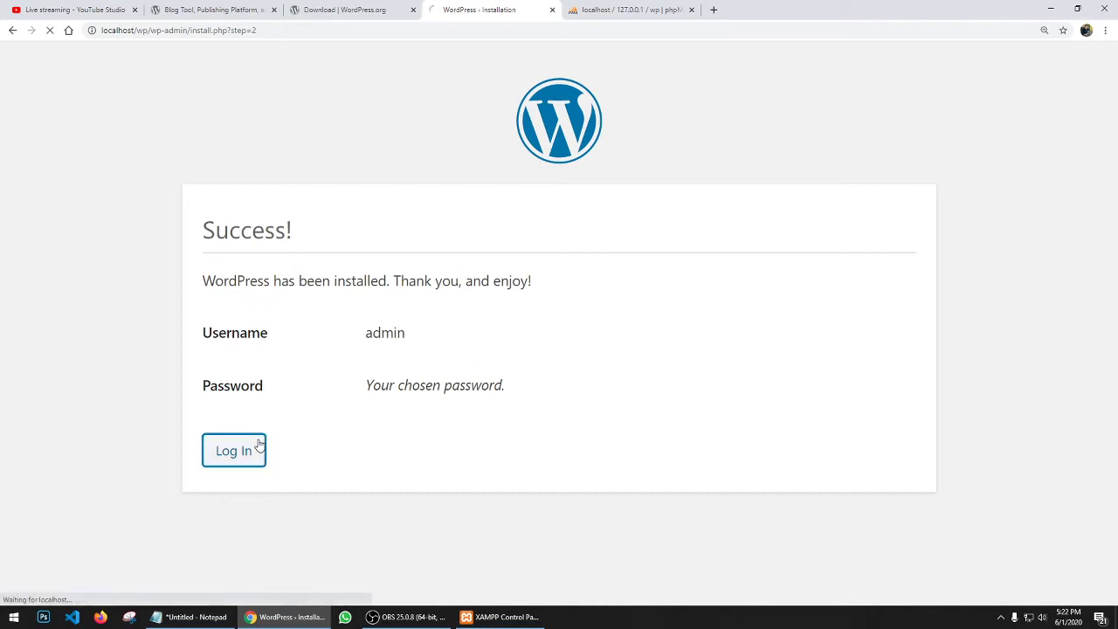
{"action": "left_click", "coordinate": [508, 325]}
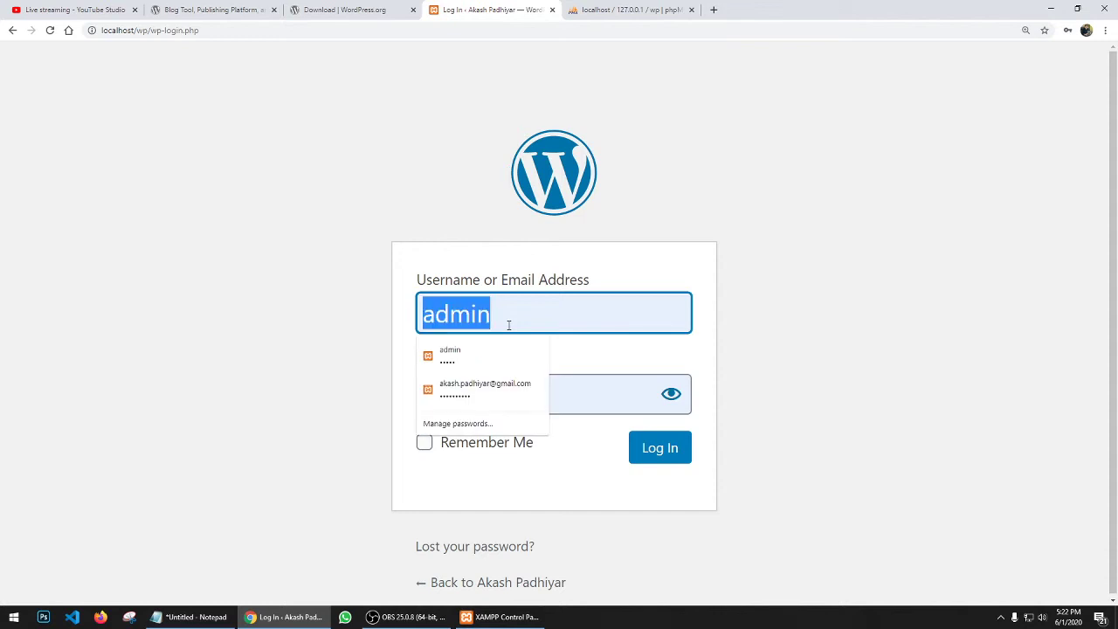
{"action": "type", "text": "admin"}
{"action": "key", "text": "Tab"}
{"action": "type", "text": "admin"}
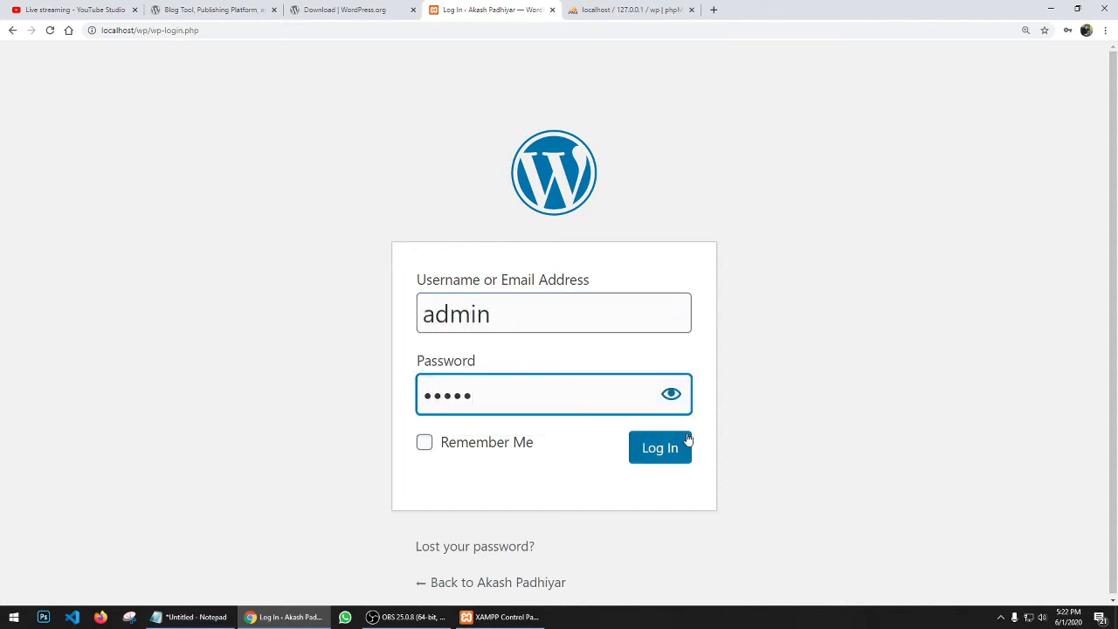
{"action": "left_click", "coordinate": [671, 394]}
{"action": "left_click", "coordinate": [675, 398]}
{"action": "left_click", "coordinate": [679, 402]}
{"action": "left_click", "coordinate": [678, 403]}
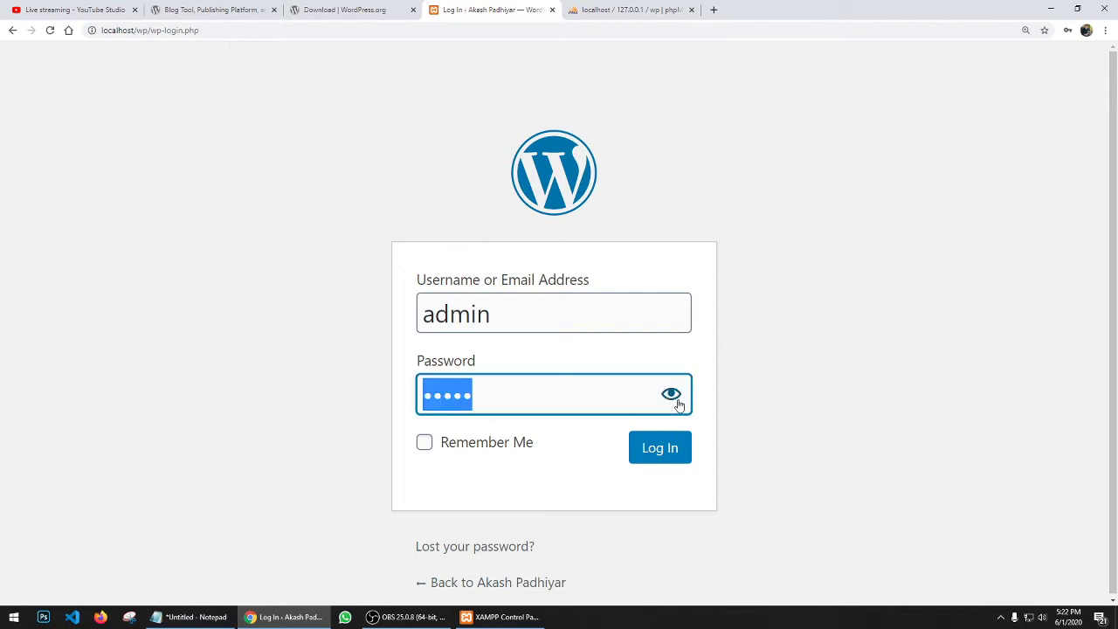
Log in to reach the WordPress admin Dashboard
{"action": "left_click", "coordinate": [666, 458]}
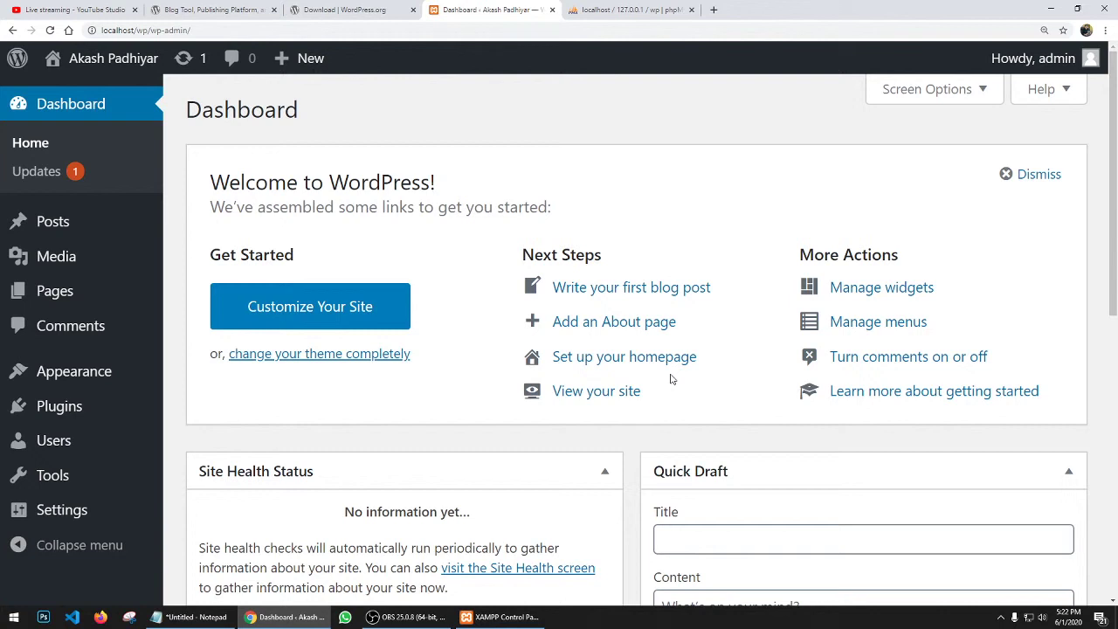
{"action": "mouse_move", "coordinate": [117, 222]}
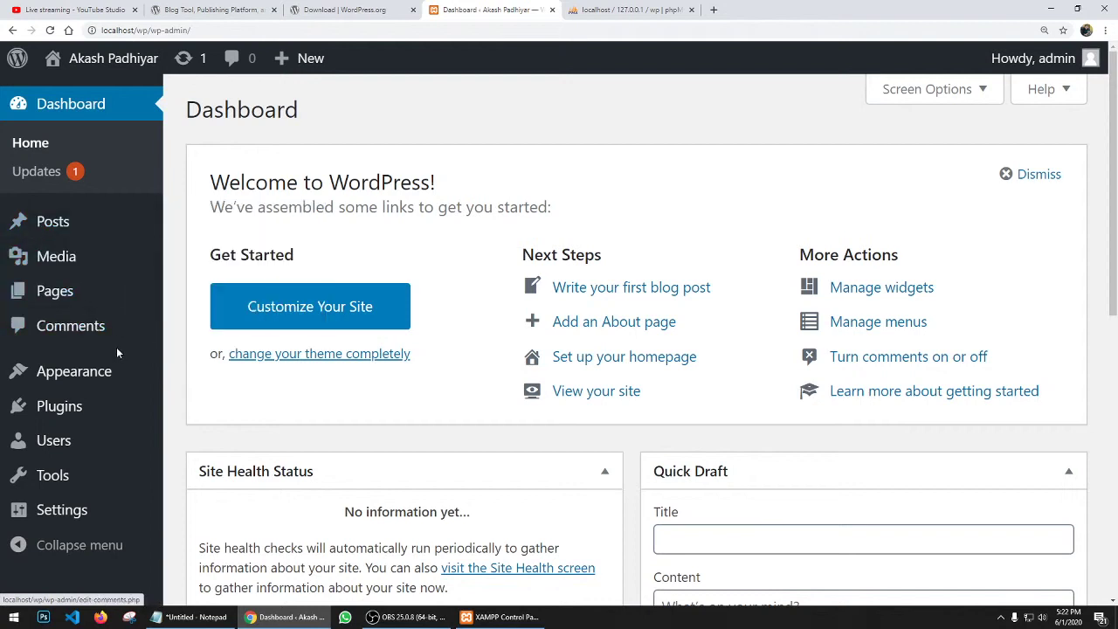
{"action": "mouse_move", "coordinate": [106, 393]}
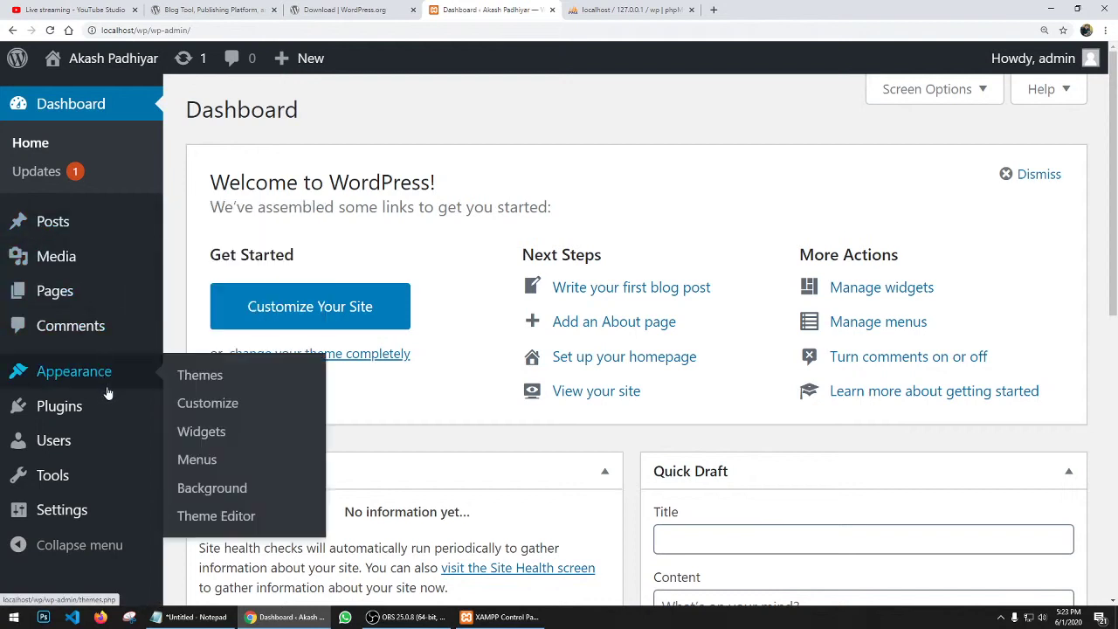
{"action": "left_click", "coordinate": [580, 10]}
Open the wp database's list of 12 wp_ tables, scroll through it, then close phpMyAdmin
{"action": "left_click", "coordinate": [434, 56]}
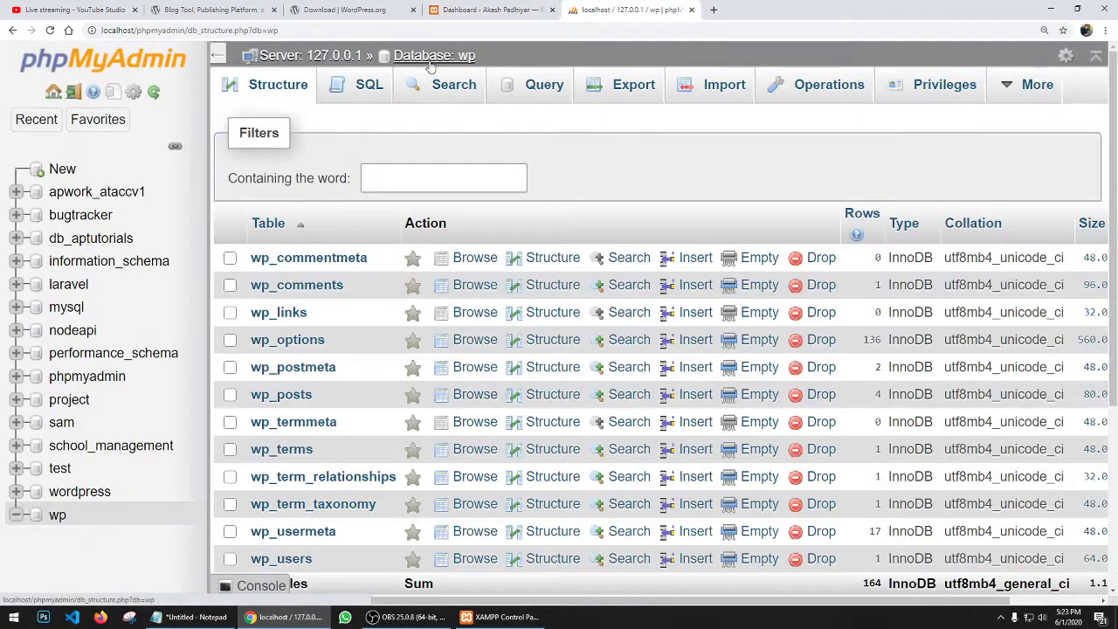
{"action": "left_click_drag", "start_coordinate": [1111, 212], "coordinate": [1111, 314]}
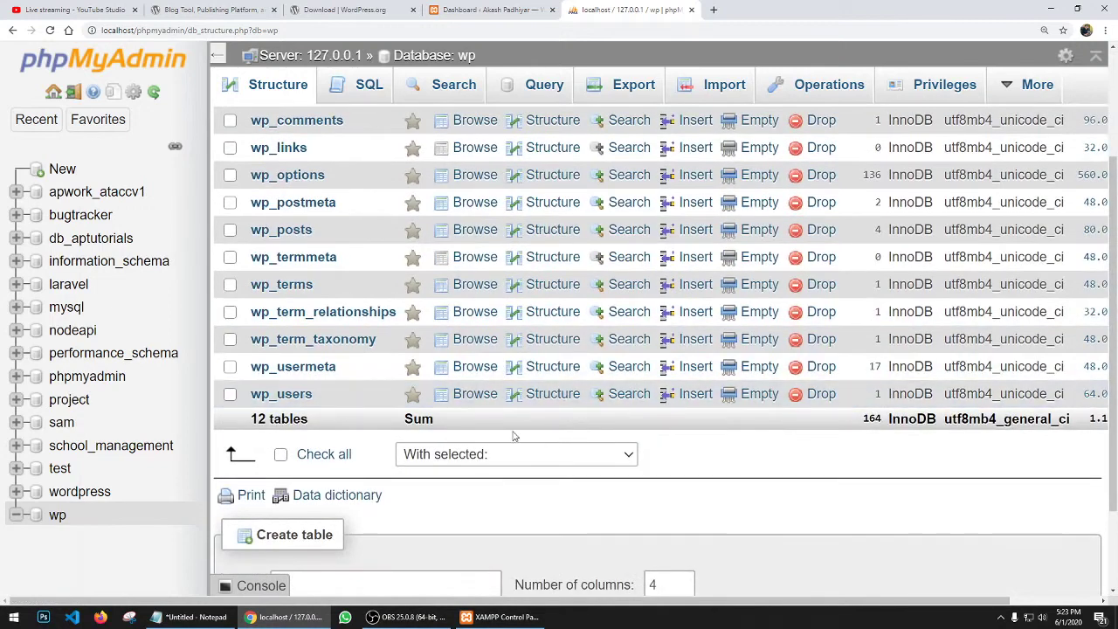
{"action": "left_click", "coordinate": [691, 9]}
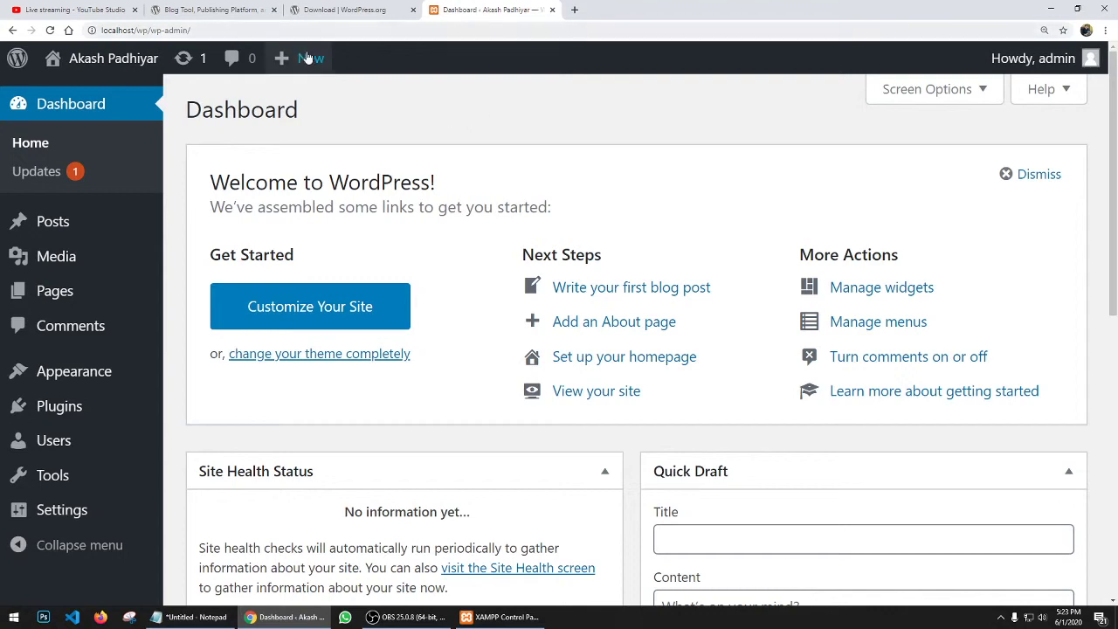
Close the leftover WordPress.org blog tool and download tabs
{"action": "left_click", "coordinate": [277, 10]}
{"action": "left_click", "coordinate": [274, 10]}
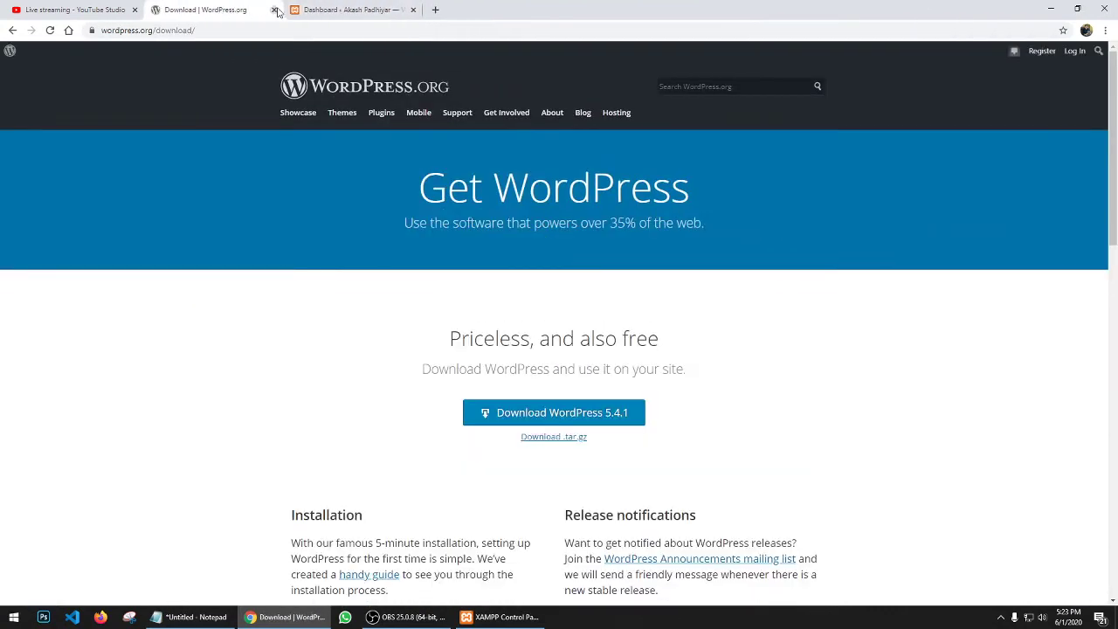
{"action": "left_click", "coordinate": [274, 10]}
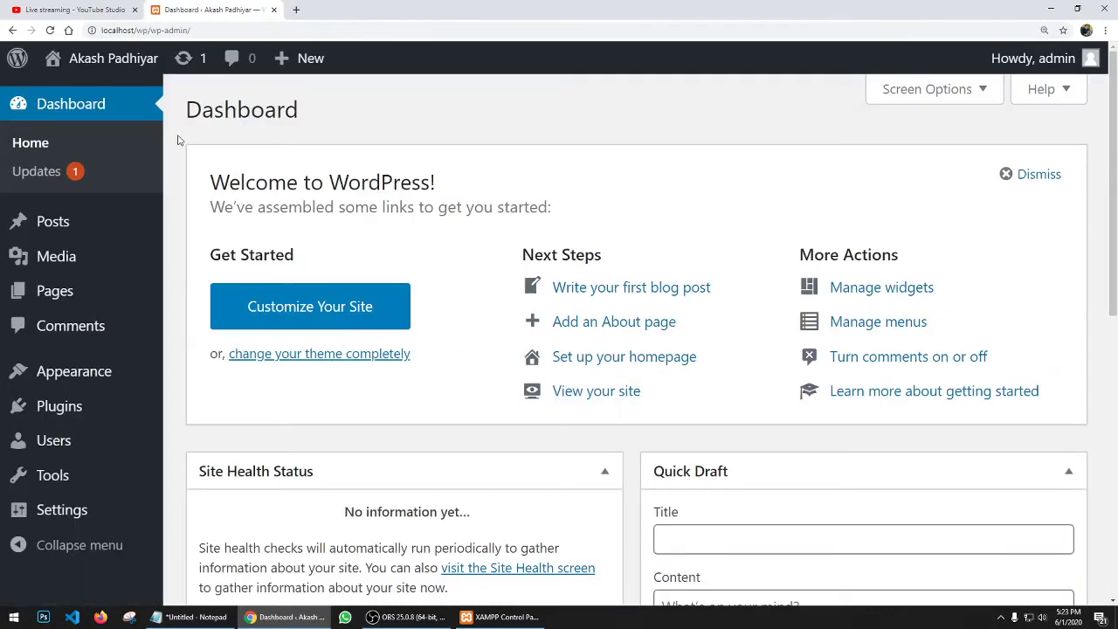
Open the site's front page in a new tab, copy its address, and return to Notepad
{"action": "mouse_move", "coordinate": [138, 66]}
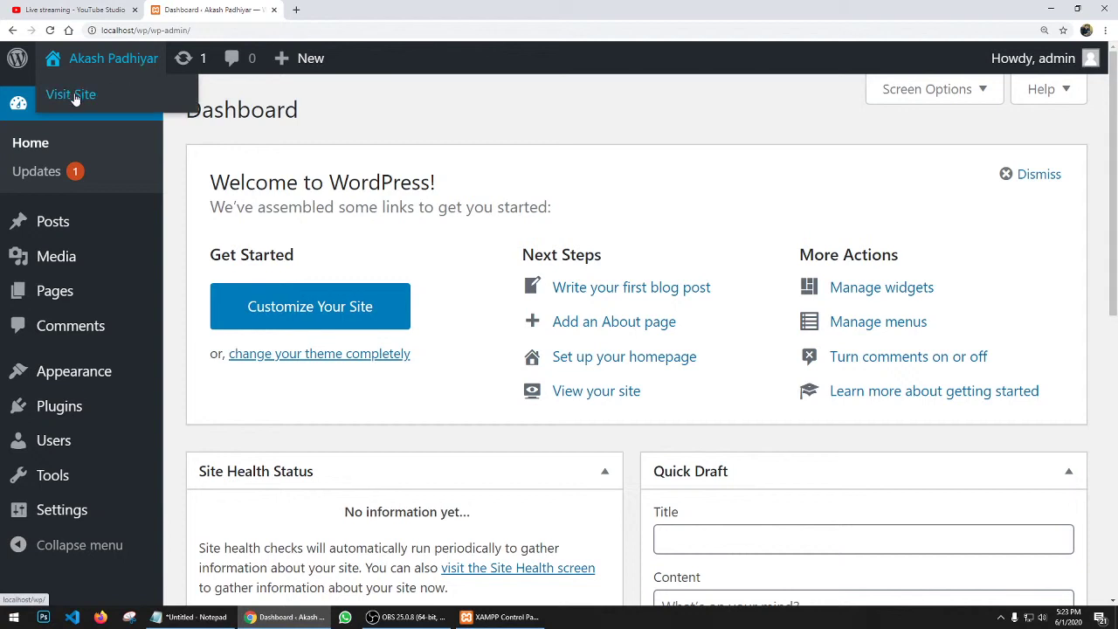
{"action": "right_click", "coordinate": [78, 98]}
{"action": "left_click", "coordinate": [124, 103]}
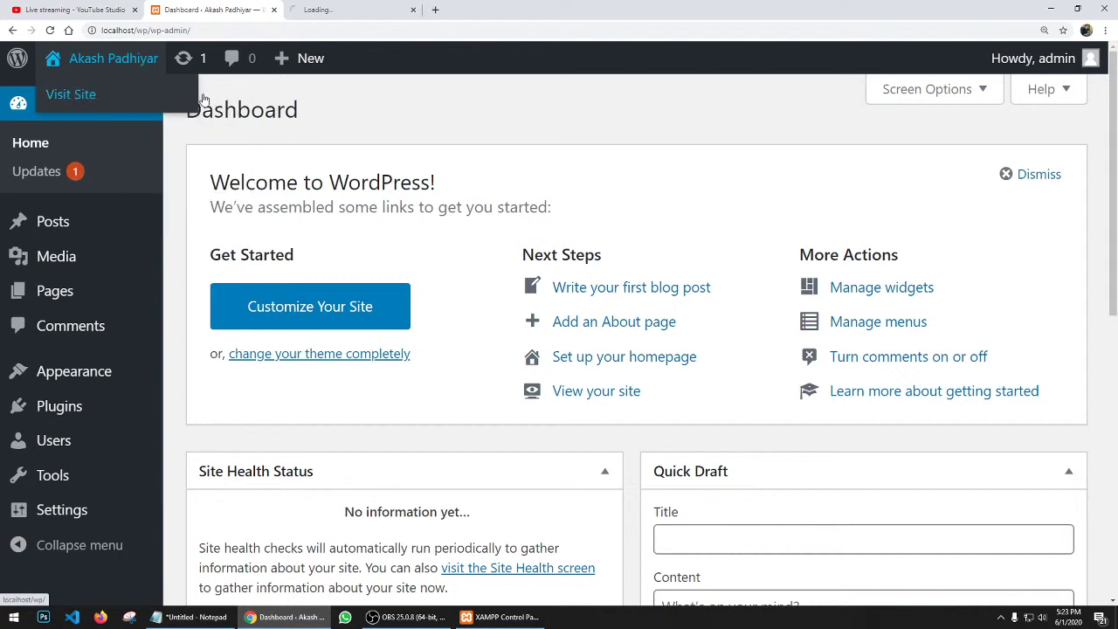
{"action": "left_click", "coordinate": [369, 9]}
{"action": "left_click", "coordinate": [165, 30]}
{"action": "key", "text": "ctrl+c"}
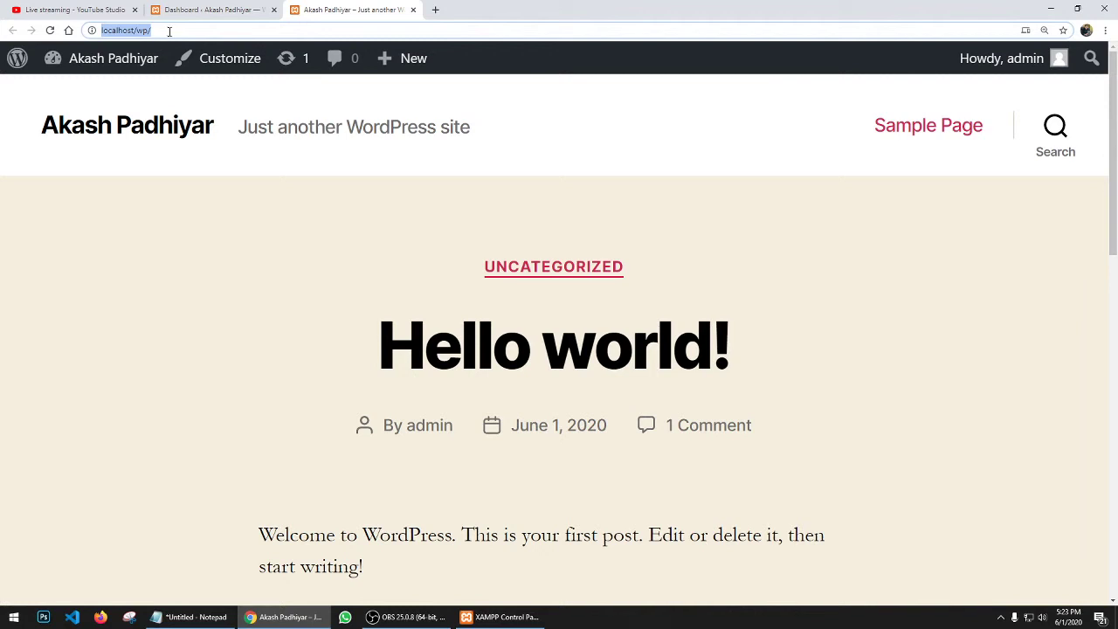
{"action": "key", "text": "alt+Tab"}
Replace the notes with a 'UserPanel' heading, the pasted localhost/wp/ address, and an 'AdminPanel' heading
{"action": "key", "text": "ctrl+a"}
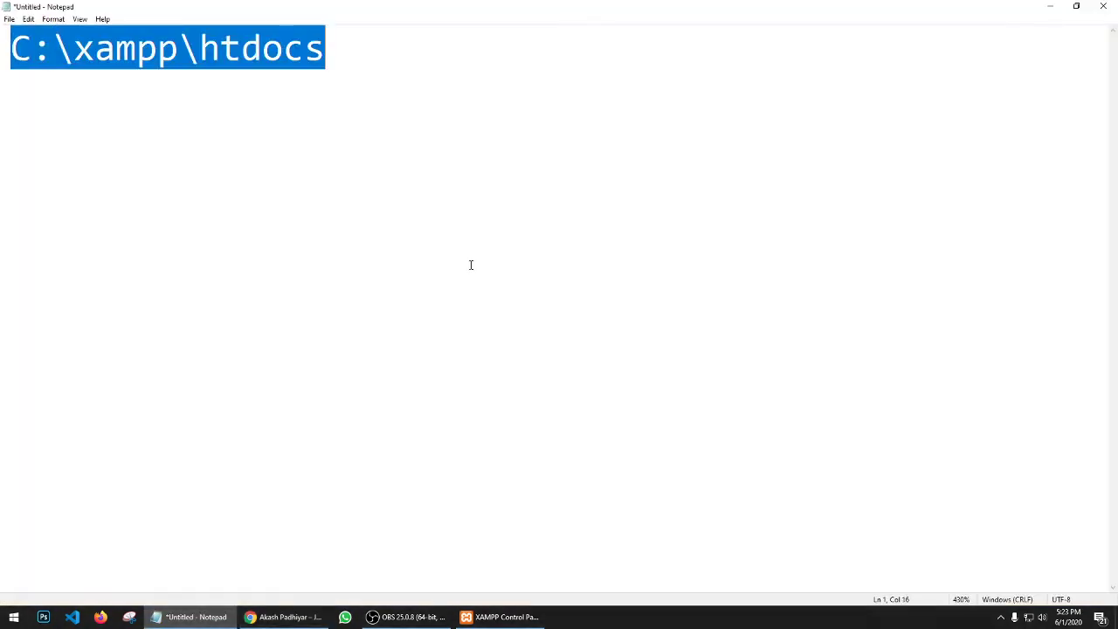
{"action": "key", "text": "BackSpace"}
{"action": "type", "text": "Use"}
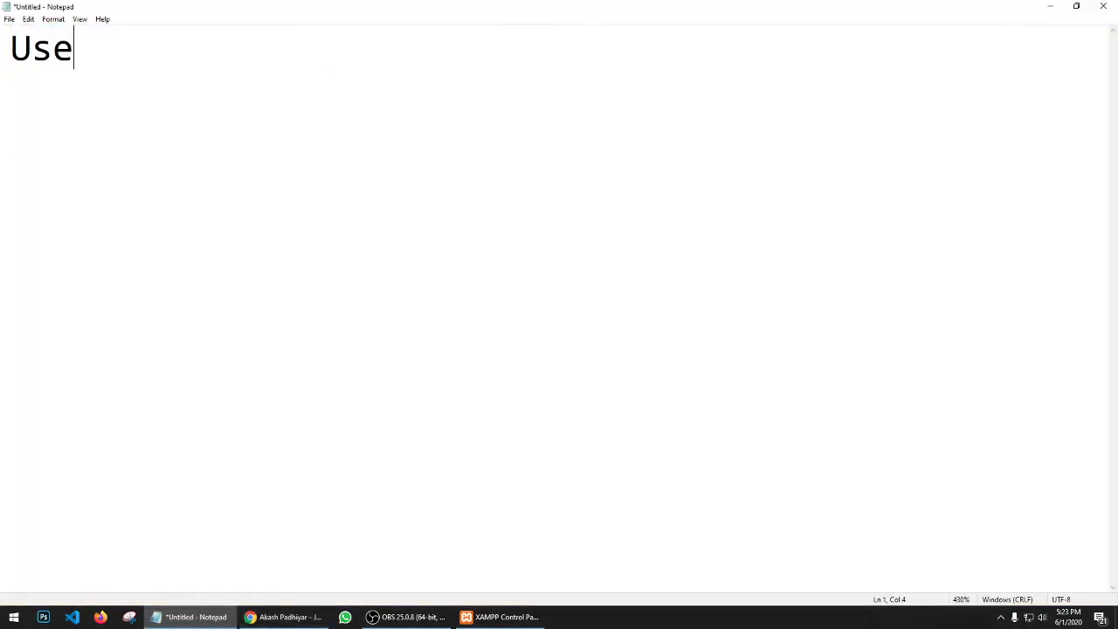
{"action": "type", "text": "rPanel"}
{"action": "key", "text": "Return"}
{"action": "key", "text": "ctrl+v"}
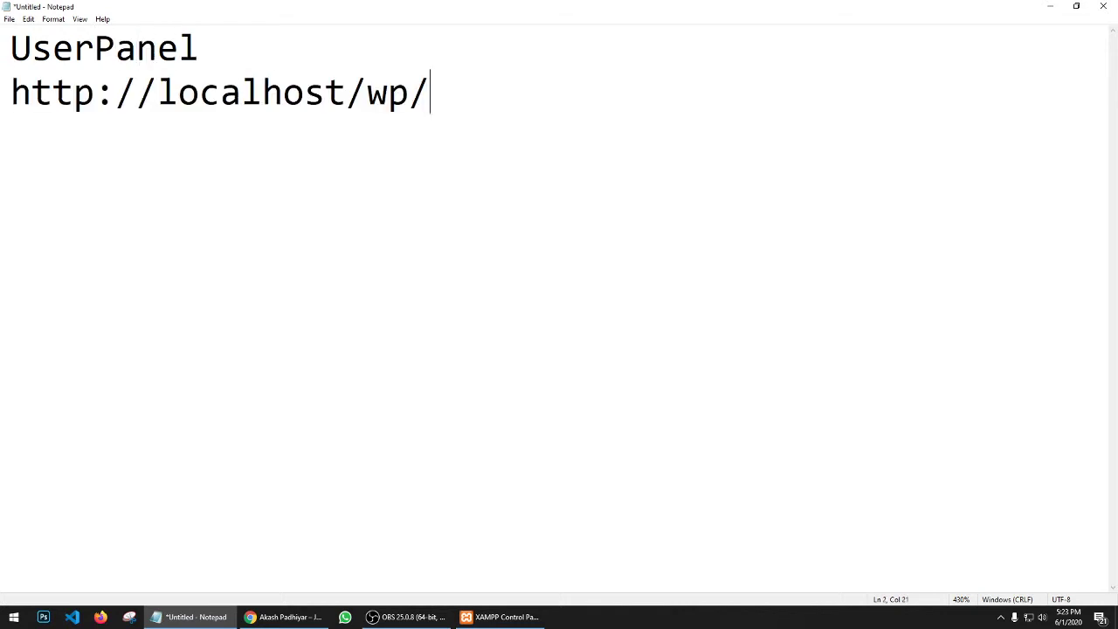
{"action": "key", "text": "Return"}
{"action": "key", "text": "Return"}
{"action": "type", "text": "ASdm"}
{"action": "key", "text": "BackSpace"}
{"action": "key", "text": "BackSpace"}
{"action": "key", "text": "BackSpace"}
{"action": "type", "text": "d"}
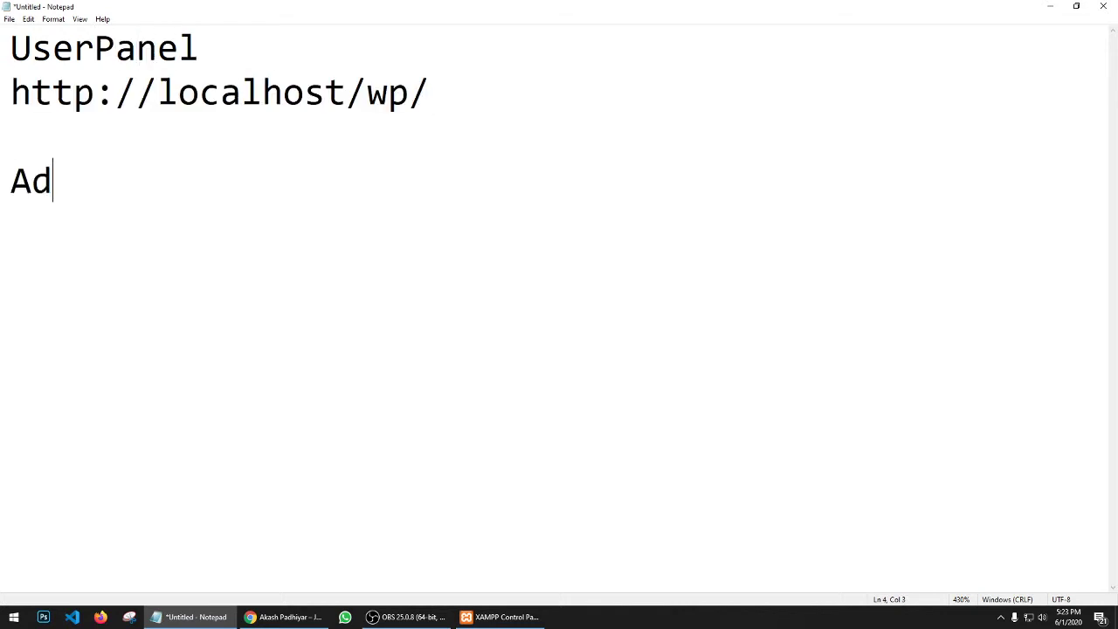
{"action": "type", "text": "minPanel"}
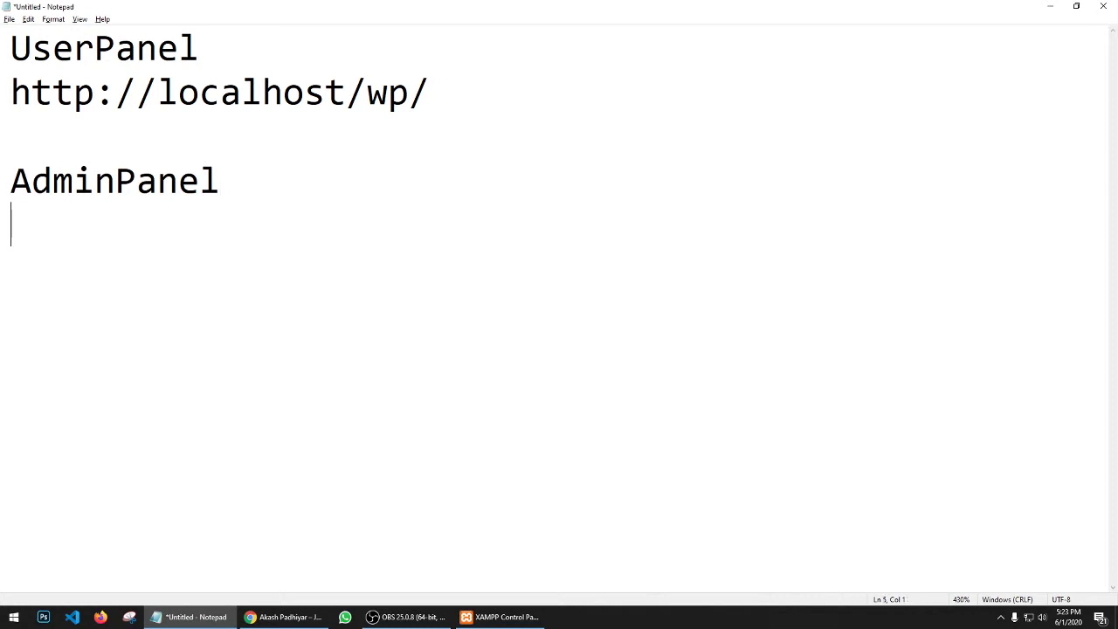
{"action": "key", "text": "alt+Tab"}
{"action": "left_click", "coordinate": [229, 11]}
{"action": "left_click", "coordinate": [236, 27]}
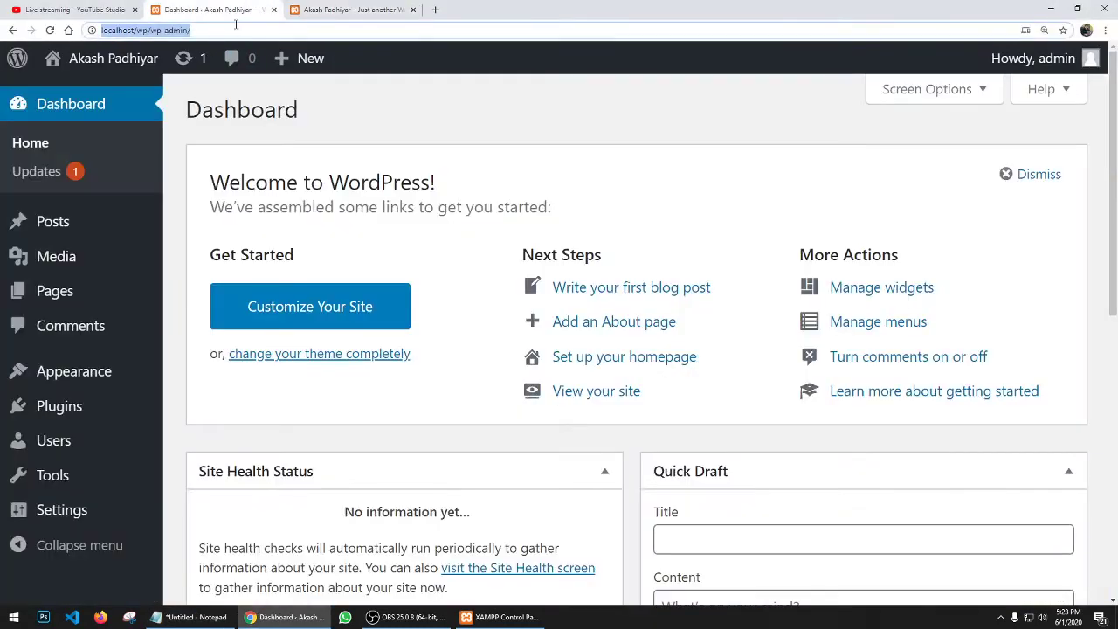
{"action": "key", "text": "ctrl+c"}
{"action": "key", "text": "alt+Tab"}
{"action": "key", "text": "ctrl+v"}
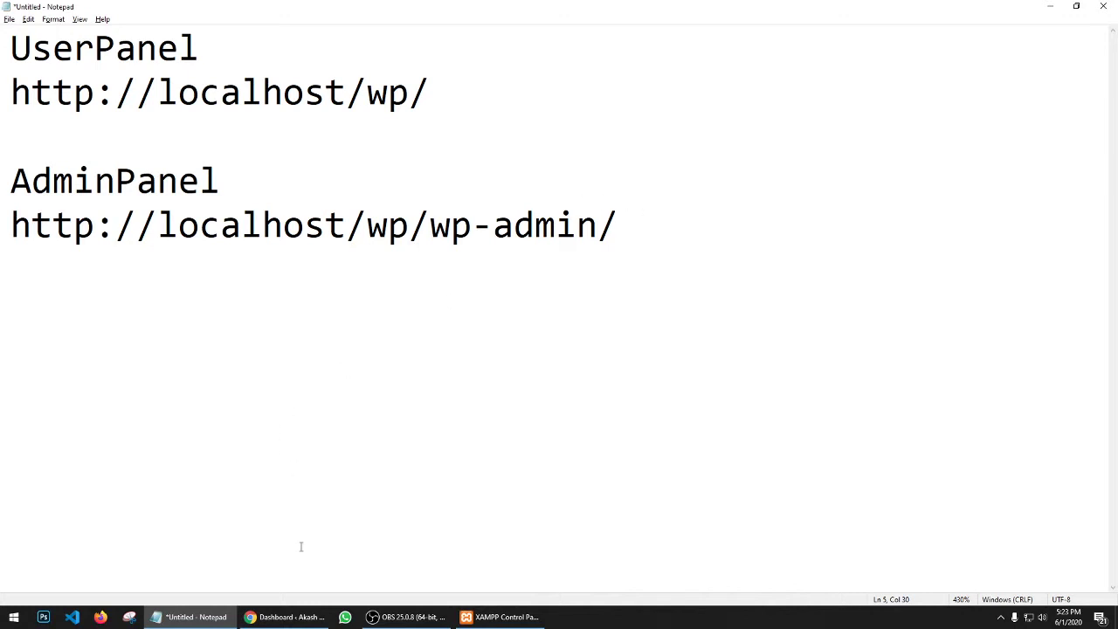
Switch between the site front page and admin Dashboard tabs, then bring OBS Studio forward
{"action": "left_click", "coordinate": [287, 617]}
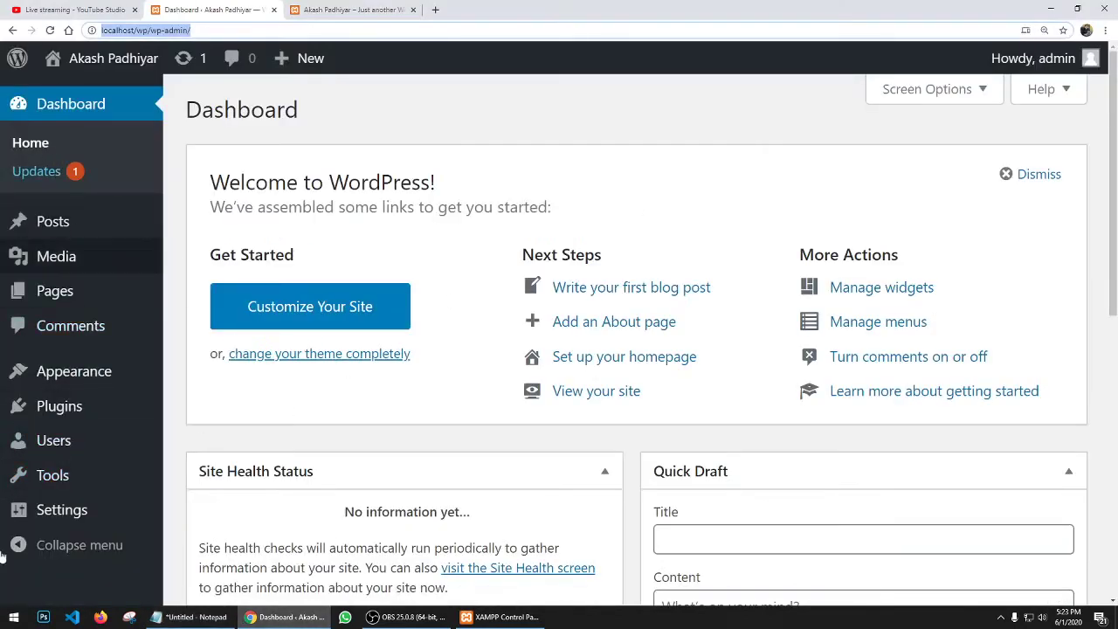
{"action": "mouse_move", "coordinate": [86, 456]}
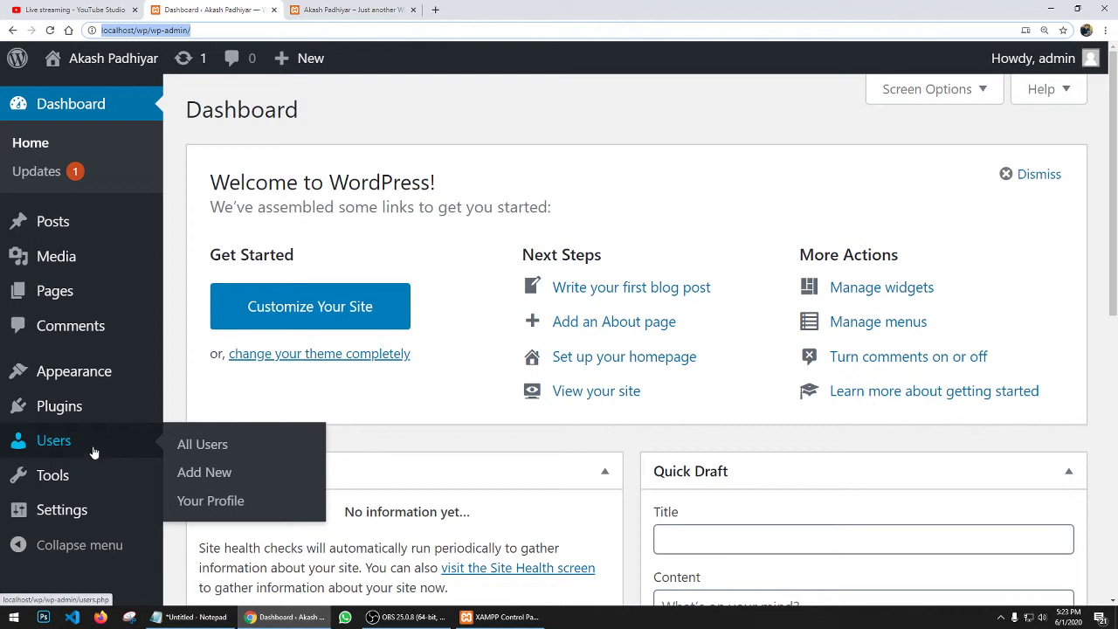
{"action": "left_click", "coordinate": [343, 16]}
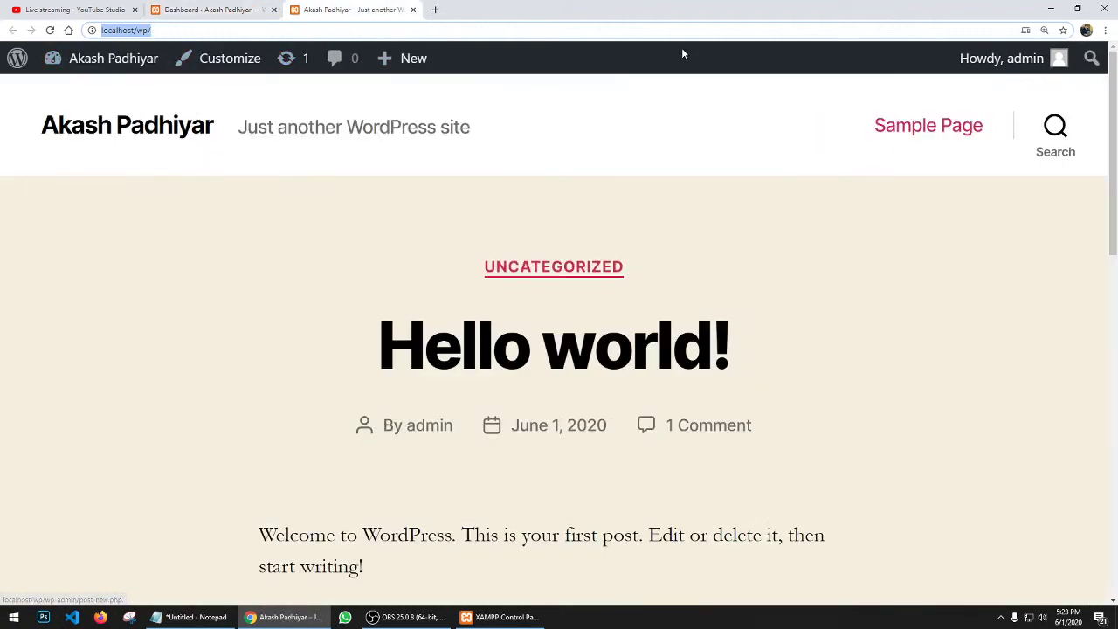
{"action": "mouse_move", "coordinate": [1113, 56]}
{"action": "left_mouse_down"}
{"action": "mouse_move", "coordinate": [1115, 156]}
{"action": "mouse_move", "coordinate": [1111, 52]}
{"action": "left_mouse_up"}
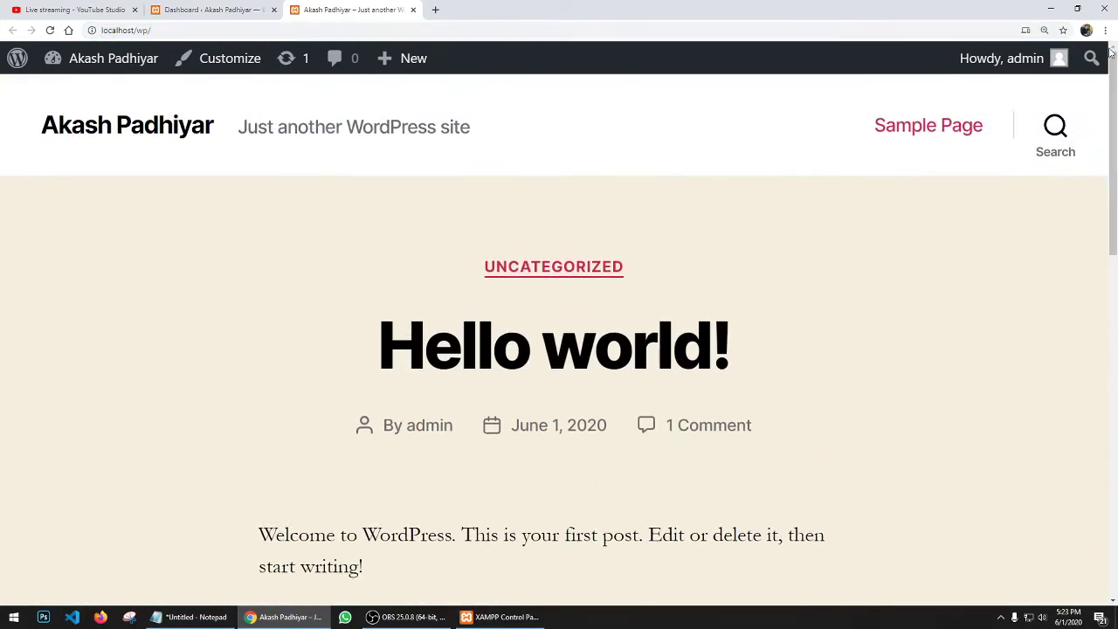
{"action": "left_click", "coordinate": [257, 9]}
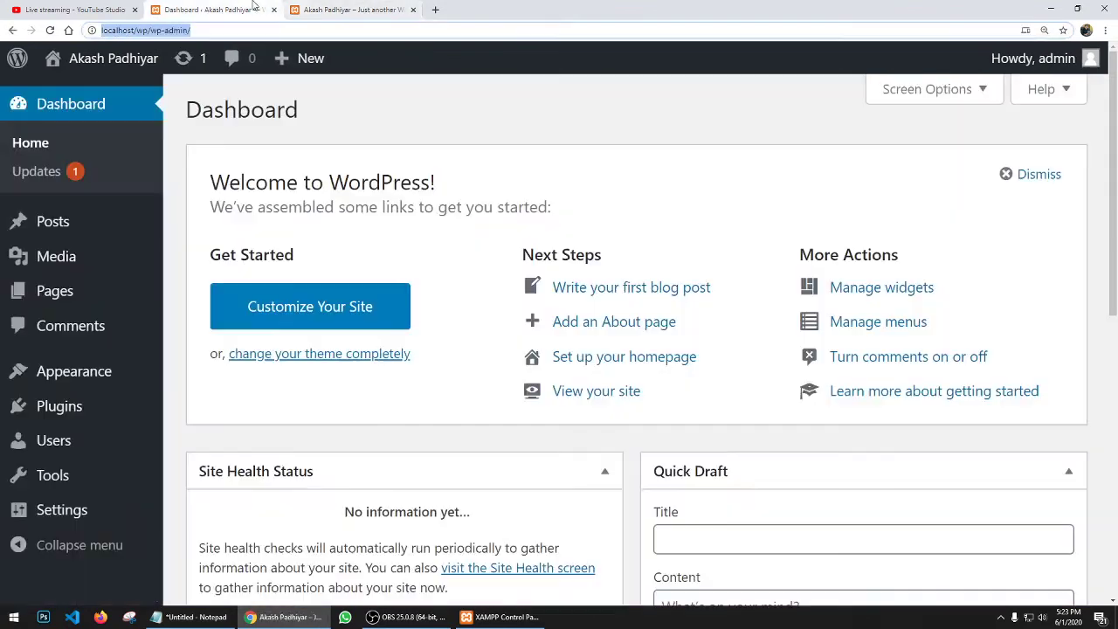
{"action": "left_click", "coordinate": [366, 9]}
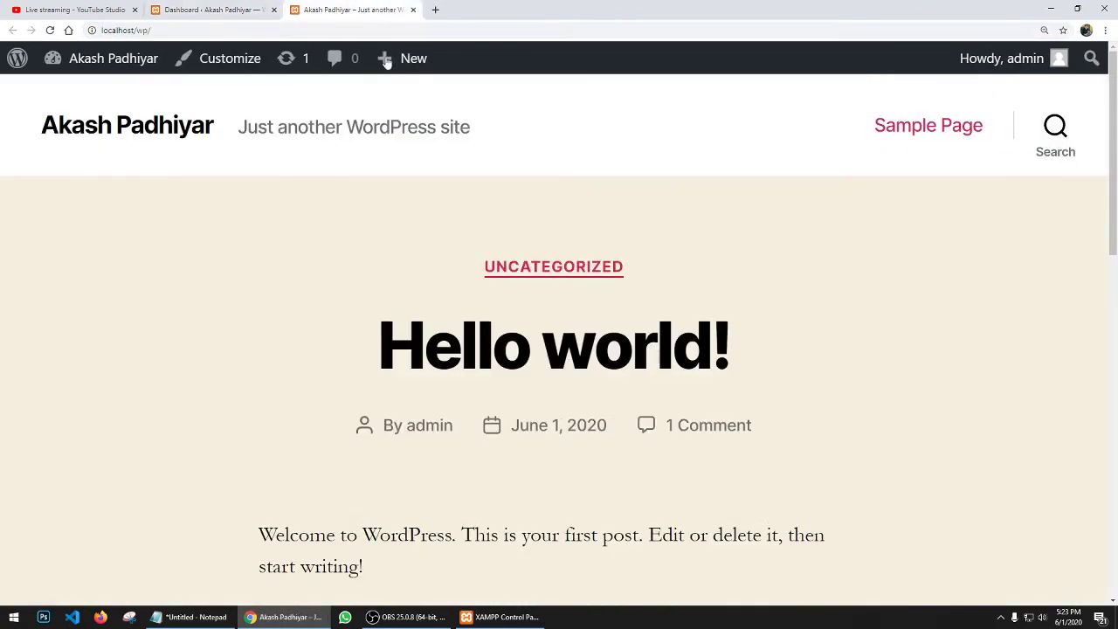
{"action": "left_click", "coordinate": [402, 616]}
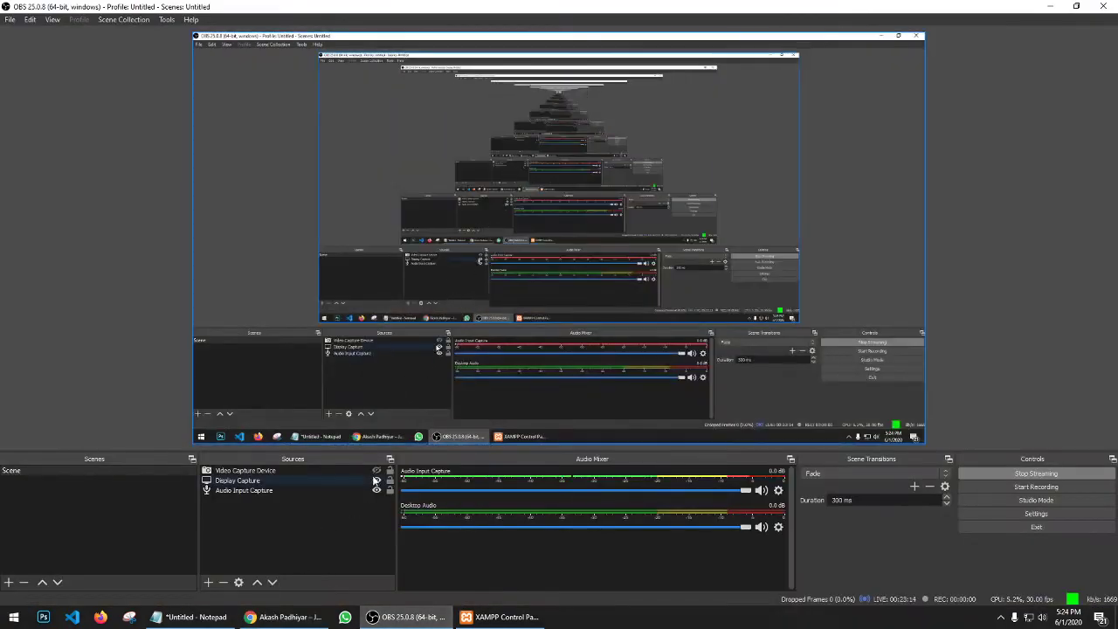
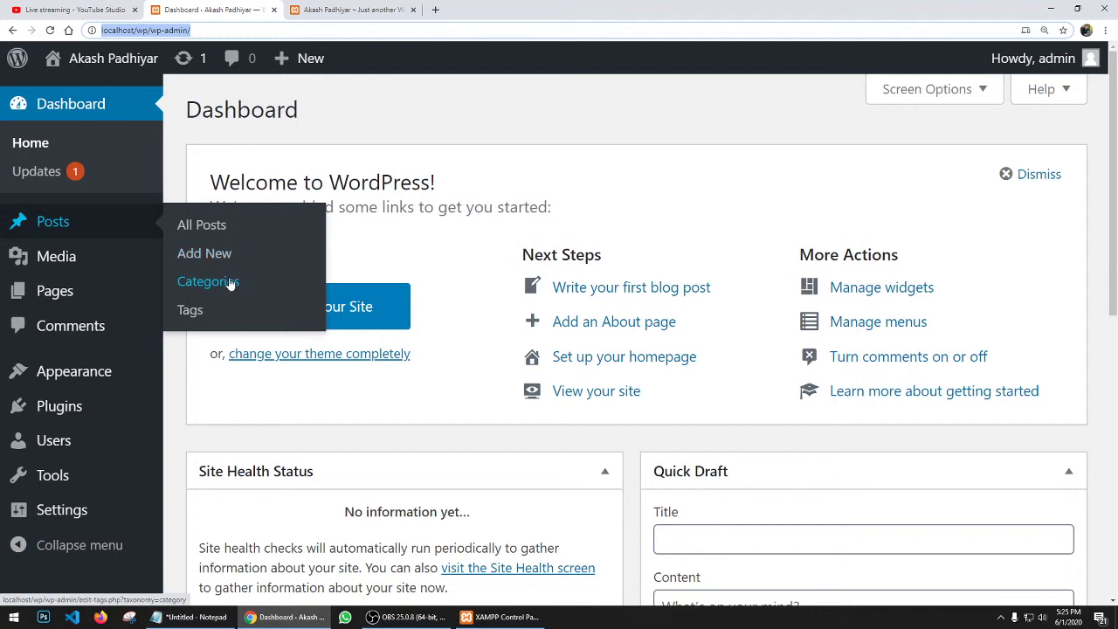
Open the Categories page, leave Parent Category at None, and focus the Name field
{"action": "left_click", "coordinate": [230, 283]}
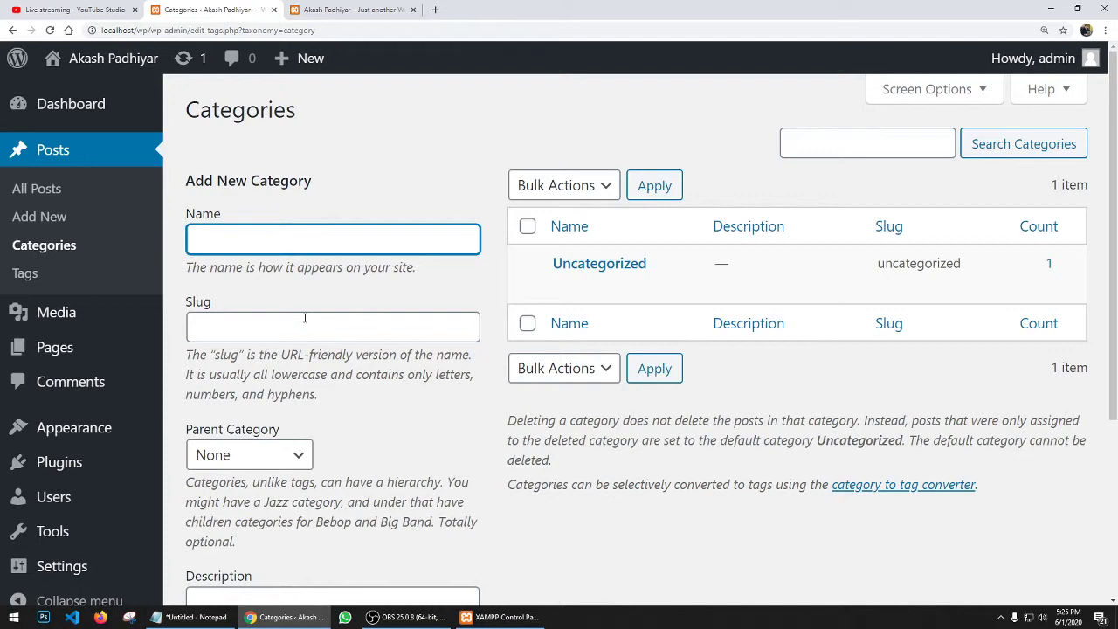
{"action": "scroll", "coordinate": [306, 317], "scroll_direction": "down", "scroll_amount": 2}
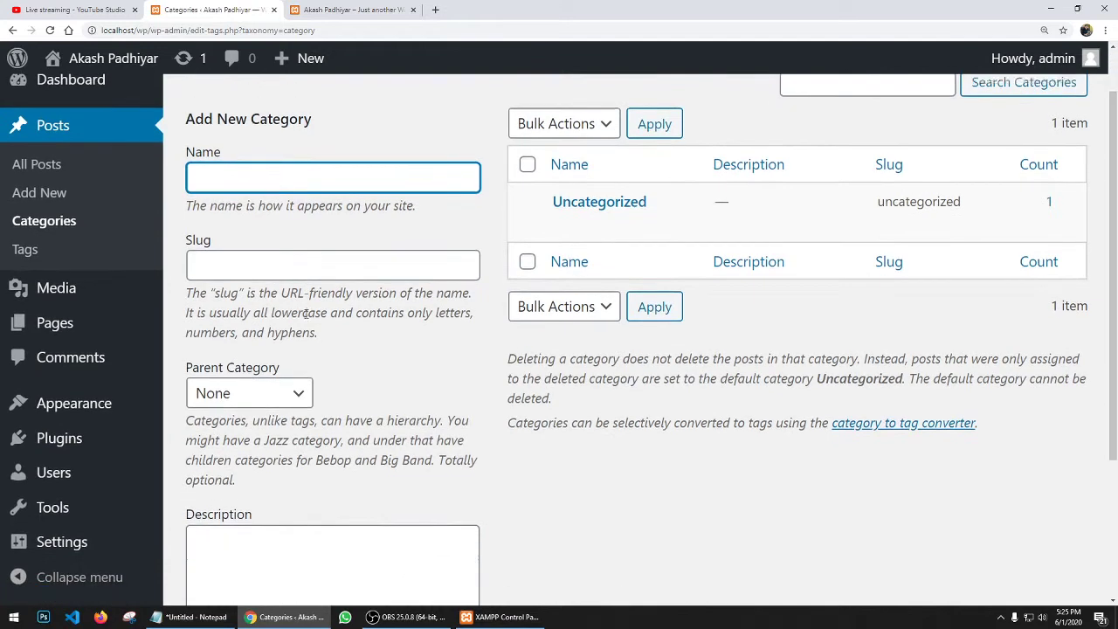
{"action": "left_click", "coordinate": [262, 286]}
{"action": "left_click", "coordinate": [262, 283]}
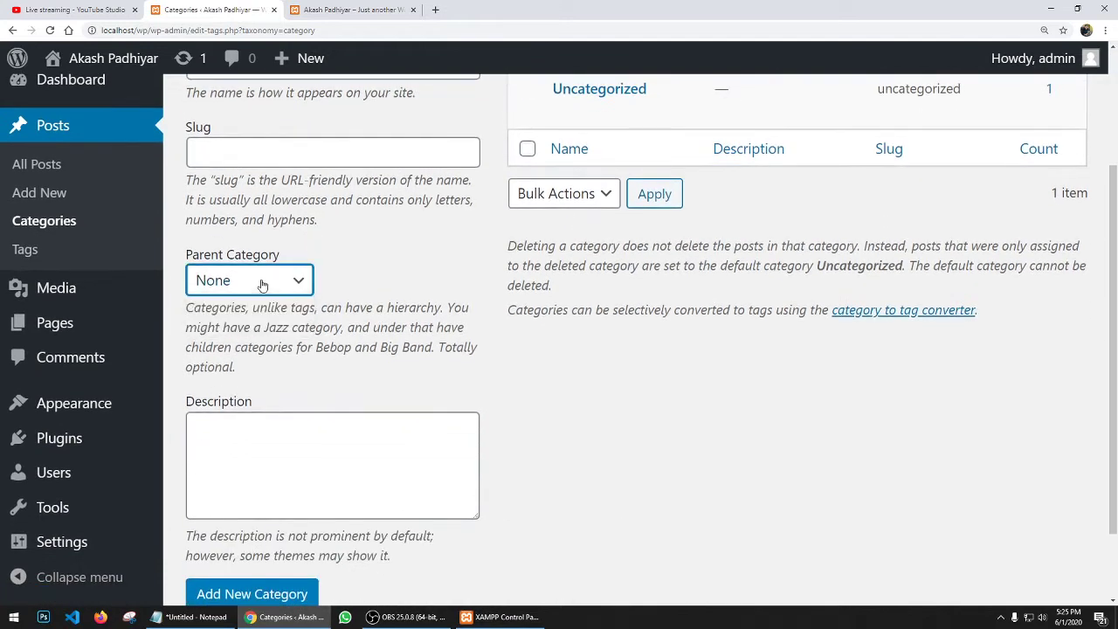
{"action": "left_click", "coordinate": [251, 288]}
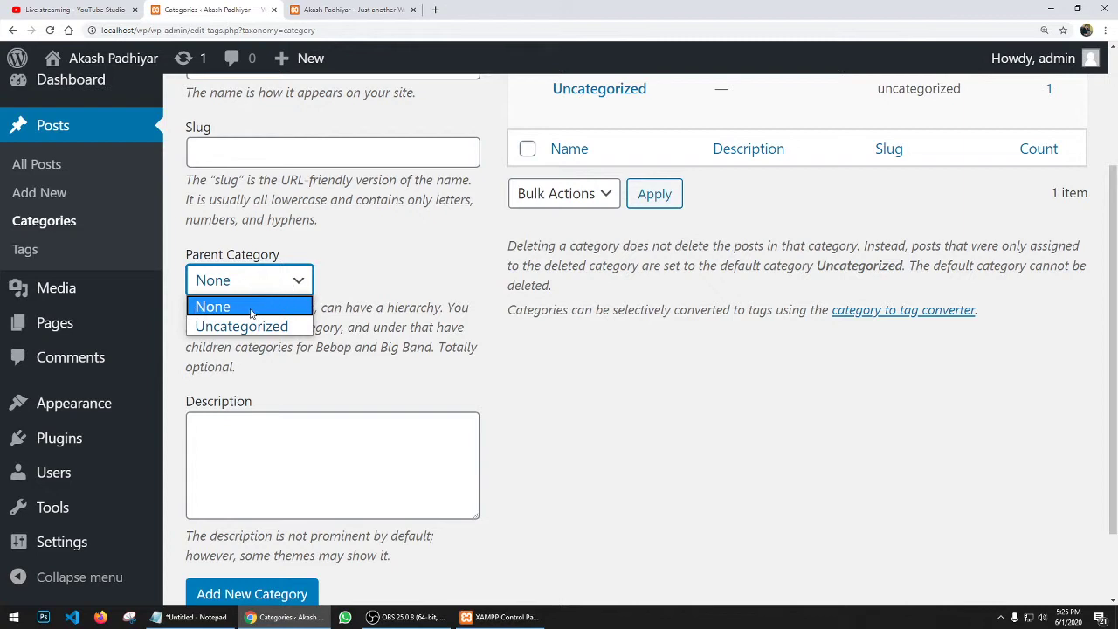
{"action": "left_click", "coordinate": [222, 311]}
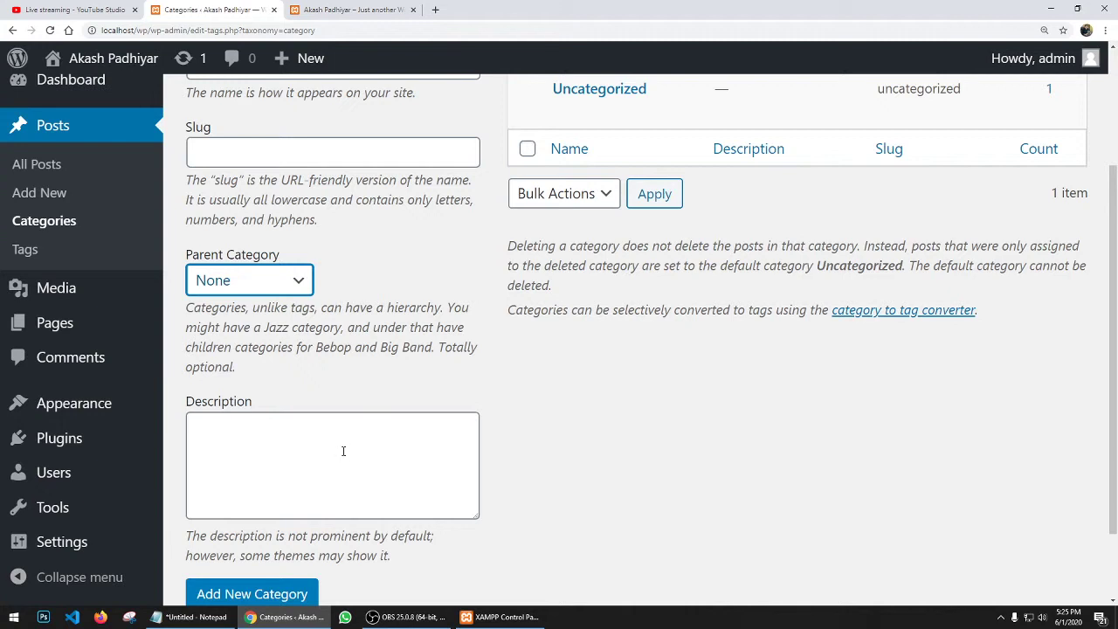
{"action": "scroll", "coordinate": [341, 430], "scroll_direction": "up", "scroll_amount": 3}
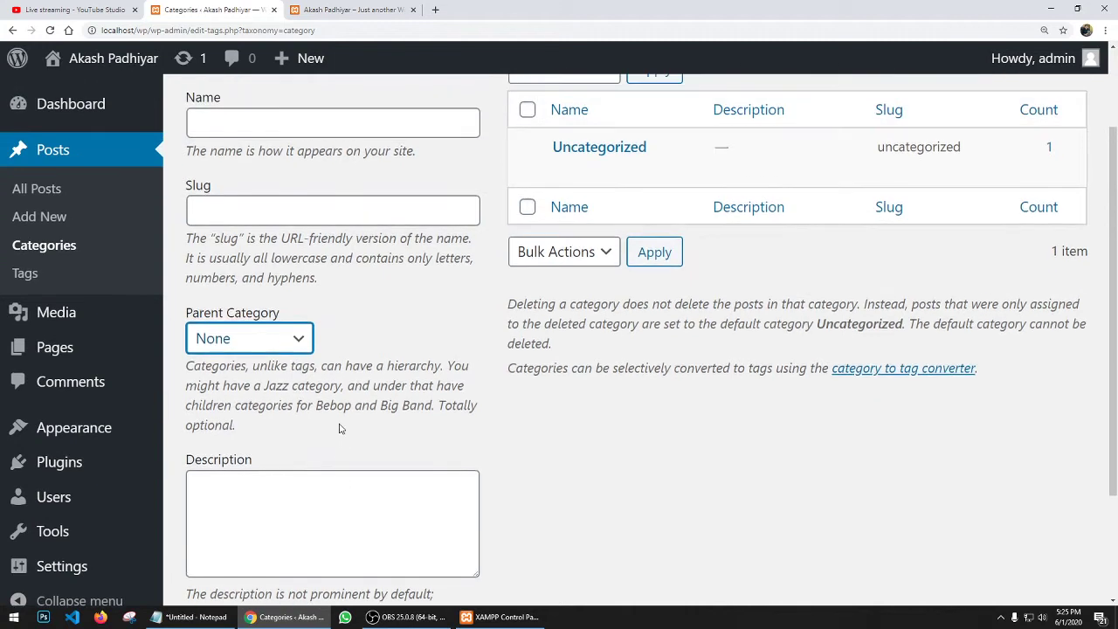
{"action": "left_click", "coordinate": [352, 238]}
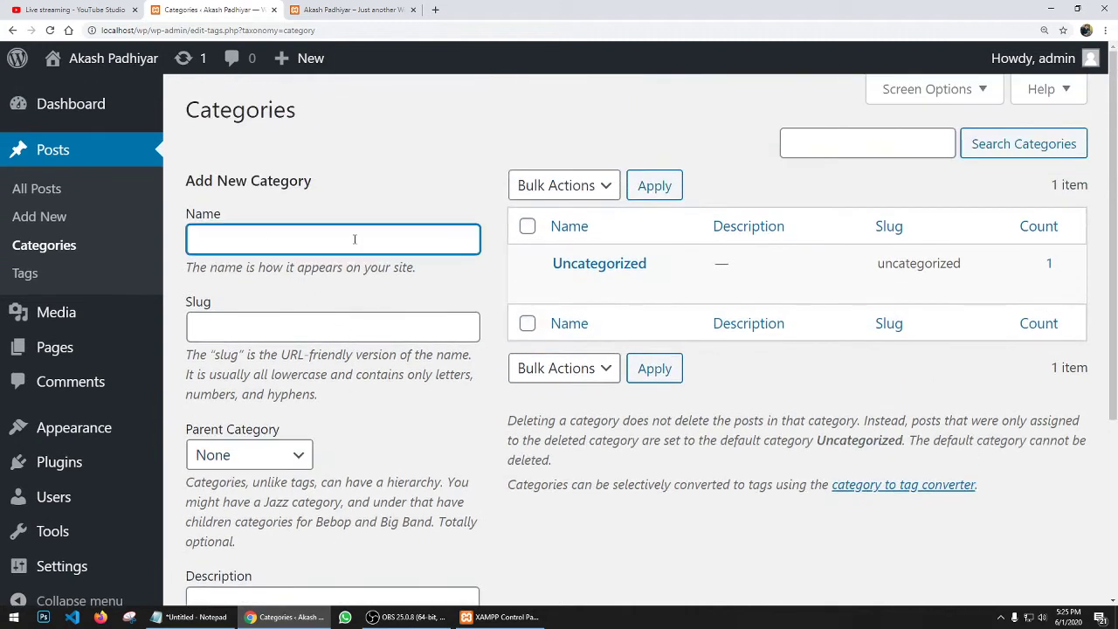
Add the top-level category 'Social Media' with no parent, then check its social-media slug
{"action": "type", "text": "Social Media"}
{"action": "key", "text": "ctrl+a"}
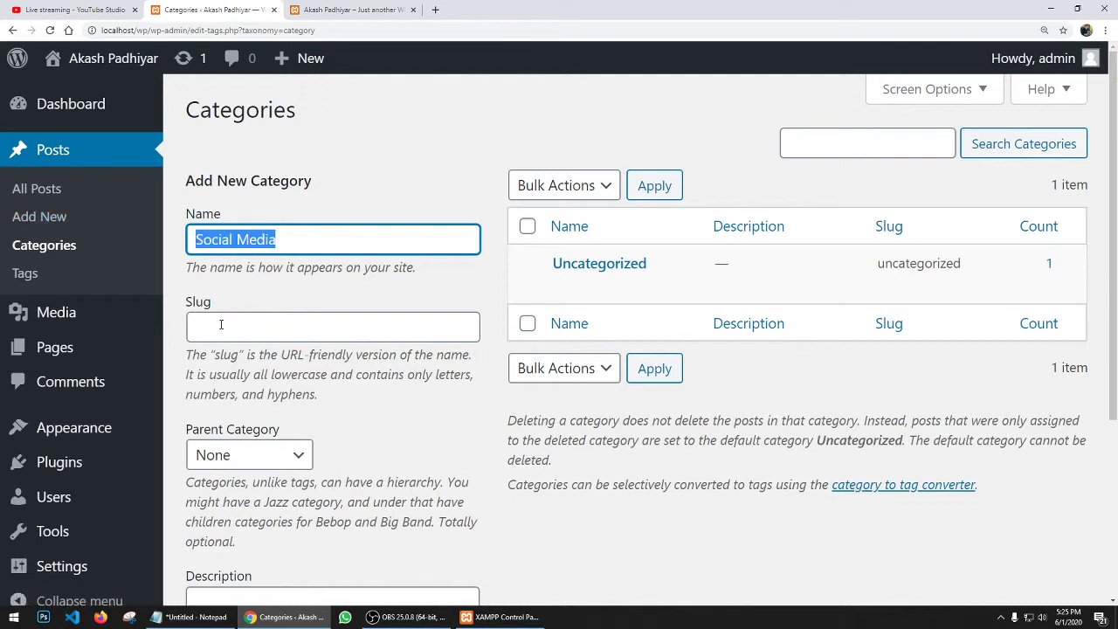
{"action": "scroll", "coordinate": [257, 321], "scroll_direction": "down", "scroll_amount": 1}
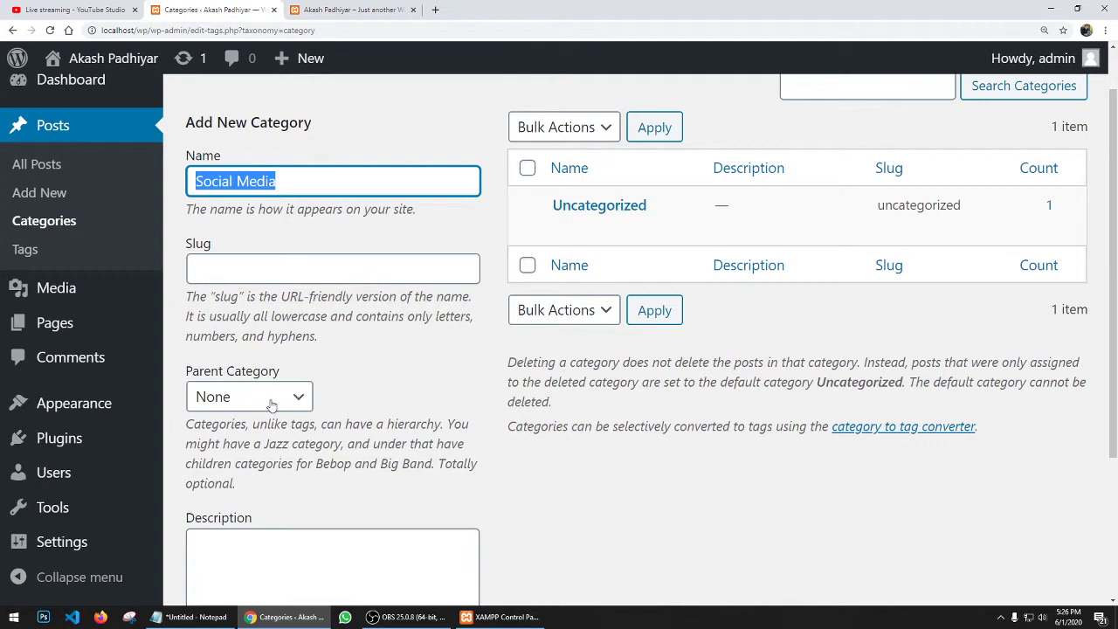
{"action": "left_click", "coordinate": [269, 401]}
{"action": "left_click", "coordinate": [244, 426]}
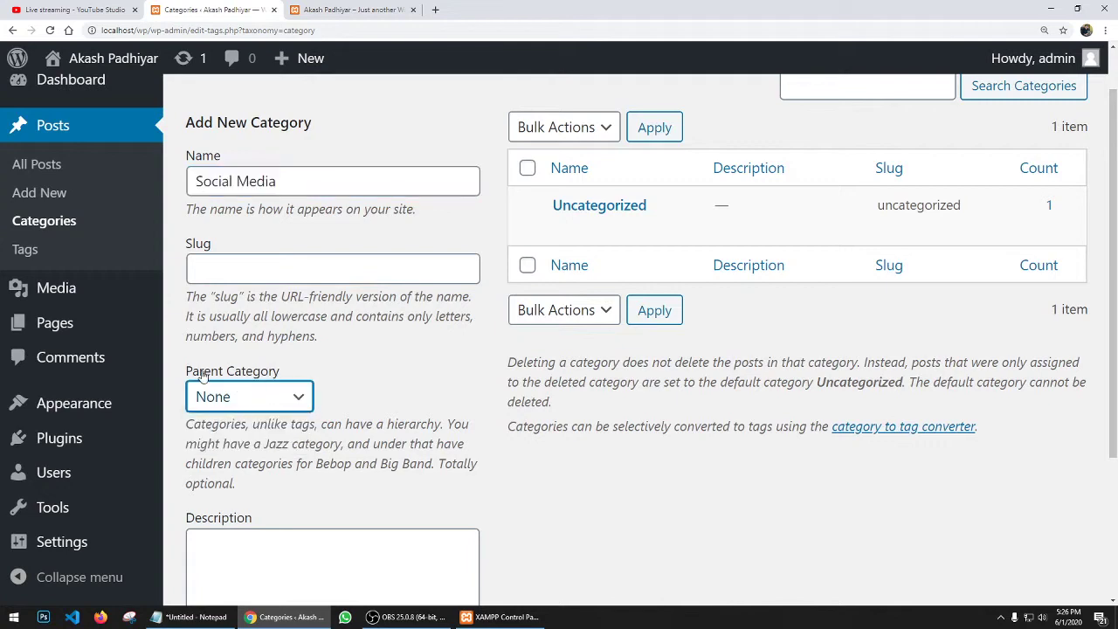
{"action": "left_click_drag", "start_coordinate": [191, 374], "coordinate": [328, 376]}
{"action": "scroll", "coordinate": [329, 376], "scroll_direction": "down", "scroll_amount": 3}
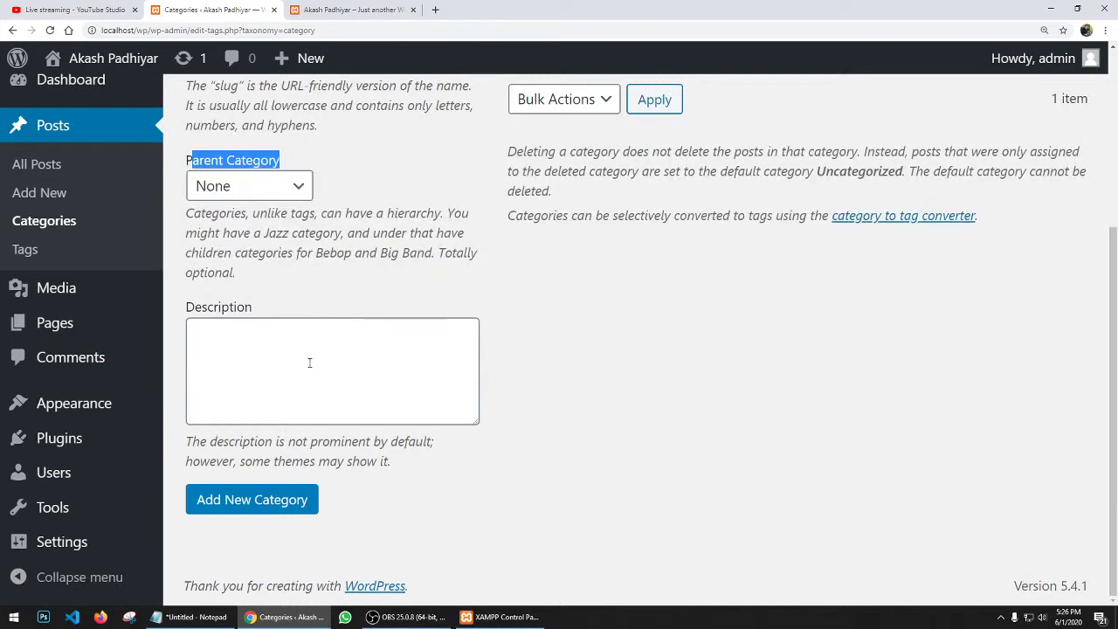
{"action": "left_click", "coordinate": [273, 500]}
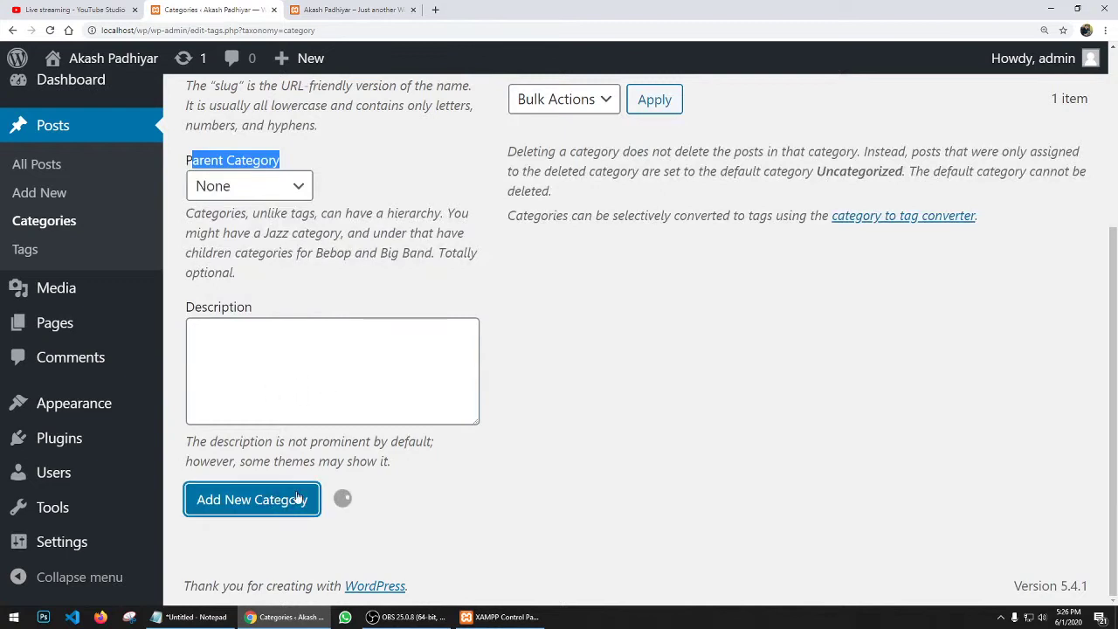
{"action": "scroll", "coordinate": [612, 331], "scroll_direction": "up", "scroll_amount": 3}
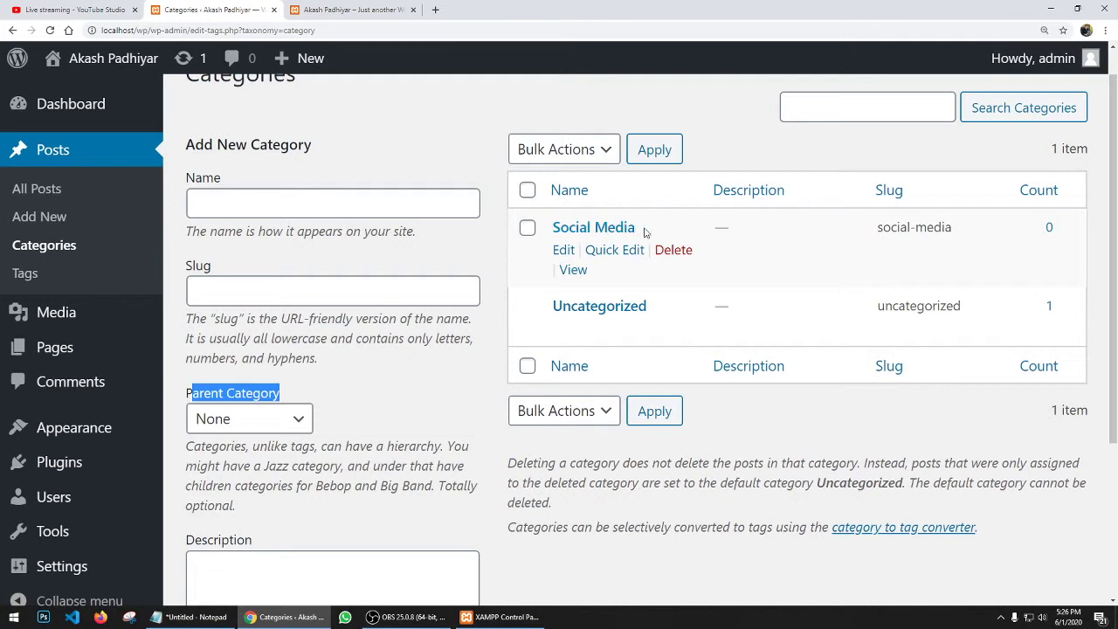
{"action": "left_click_drag", "start_coordinate": [914, 229], "coordinate": [909, 229]}
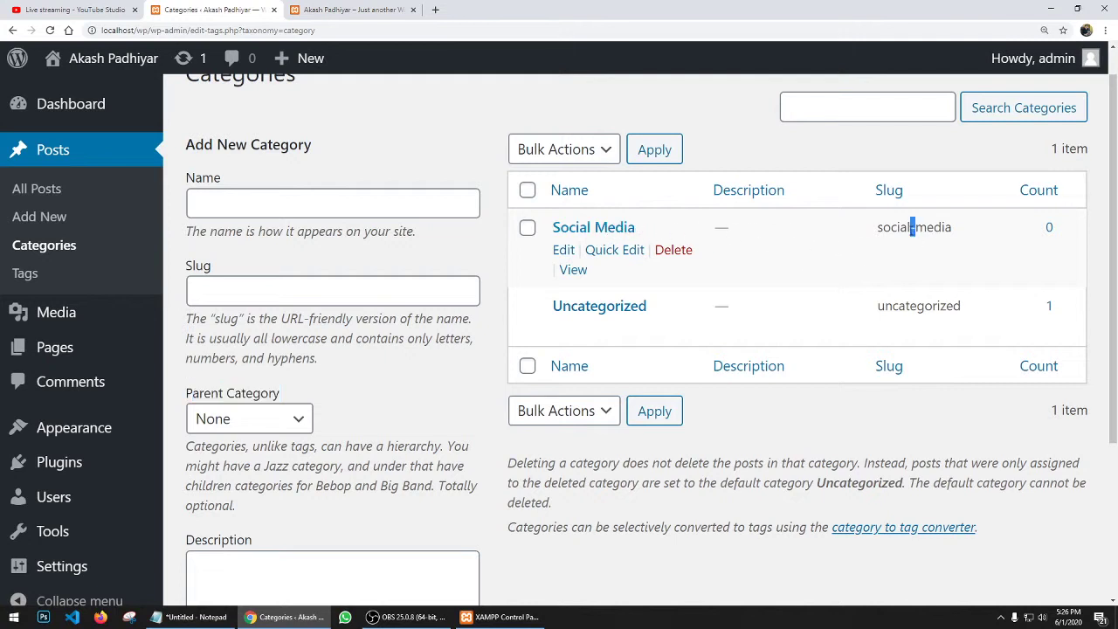
{"action": "left_click", "coordinate": [916, 228]}
Add the category 'Facebook' with Social Media as its parent
{"action": "left_click", "coordinate": [332, 199]}
{"action": "type", "text": "Fa"}
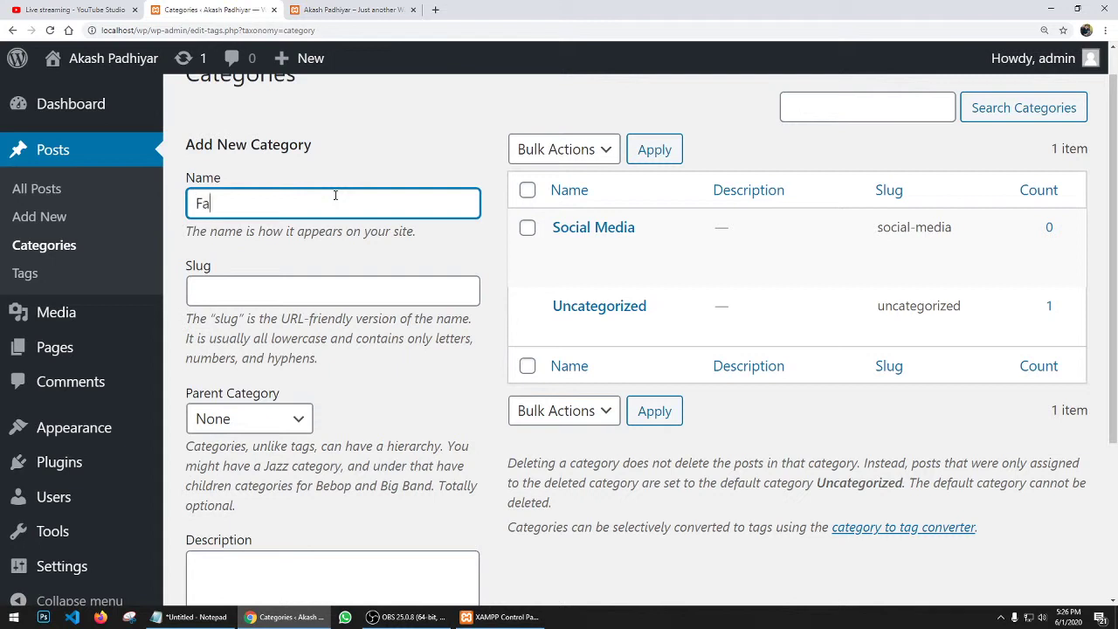
{"action": "type", "text": "cebook"}
{"action": "left_click", "coordinate": [282, 417]}
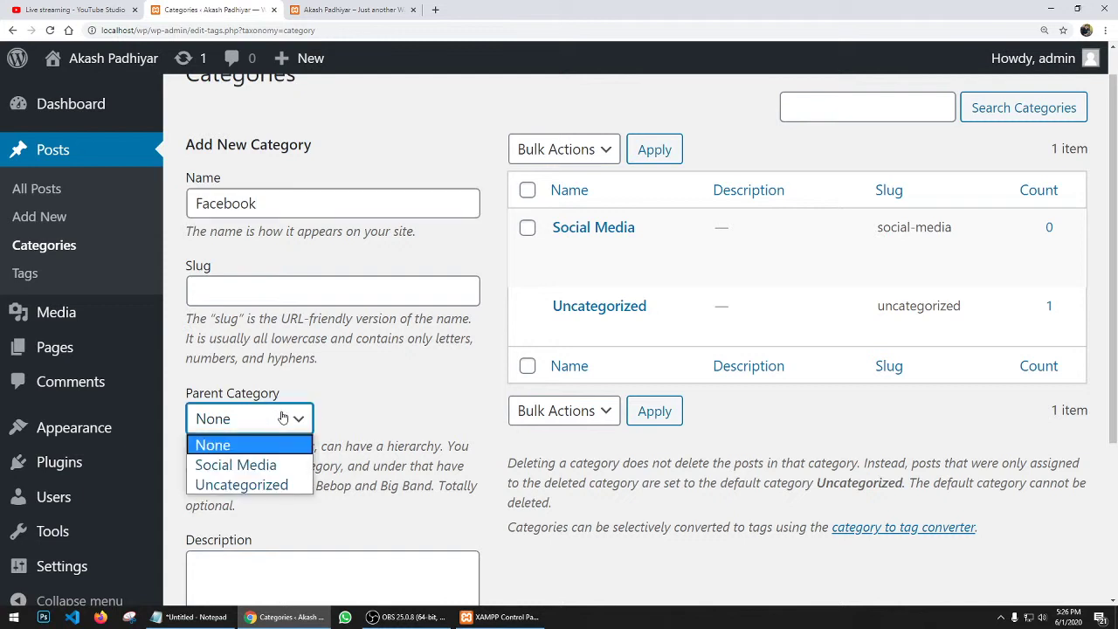
{"action": "left_click", "coordinate": [275, 466]}
{"action": "scroll", "coordinate": [342, 376], "scroll_direction": "down", "scroll_amount": 2}
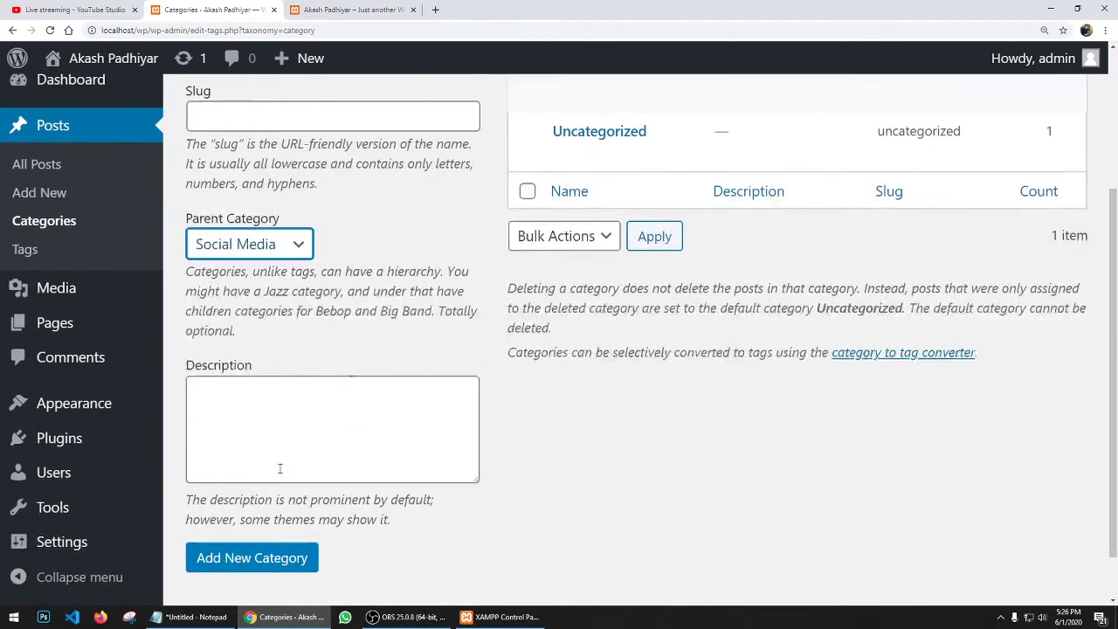
{"action": "left_click", "coordinate": [293, 556]}
{"action": "scroll", "coordinate": [397, 450], "scroll_direction": "up", "scroll_amount": 1}
{"action": "scroll", "coordinate": [397, 451], "scroll_direction": "up", "scroll_amount": 1}
Add the category 'Instagram', also under the Social Media parent
{"action": "mouse_move", "coordinate": [655, 189]}
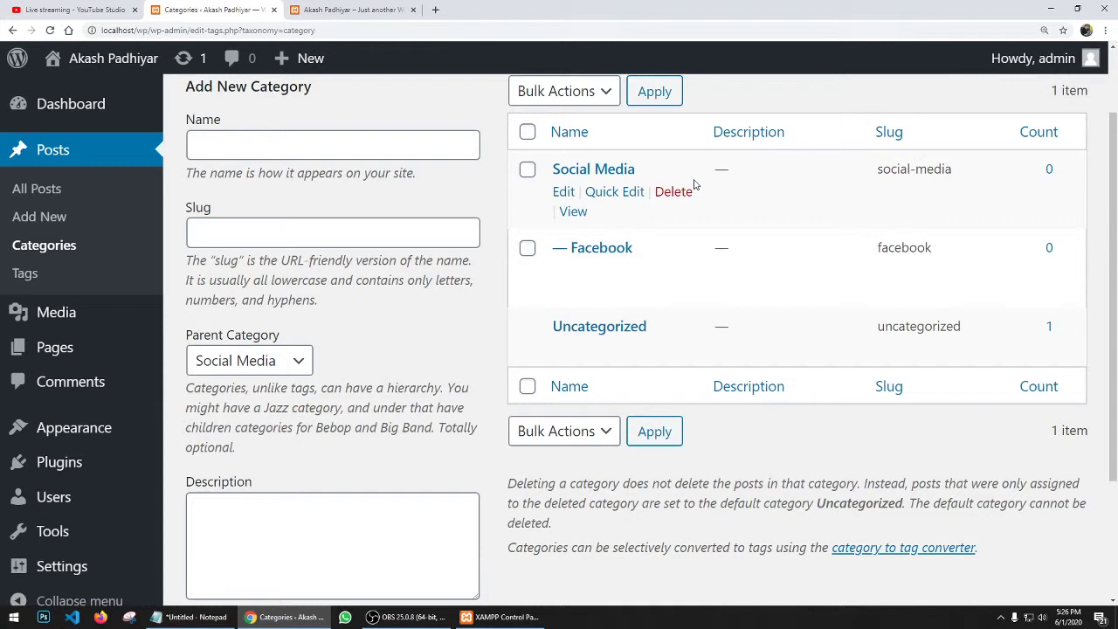
{"action": "left_click", "coordinate": [339, 151]}
{"action": "type", "text": "Instag"}
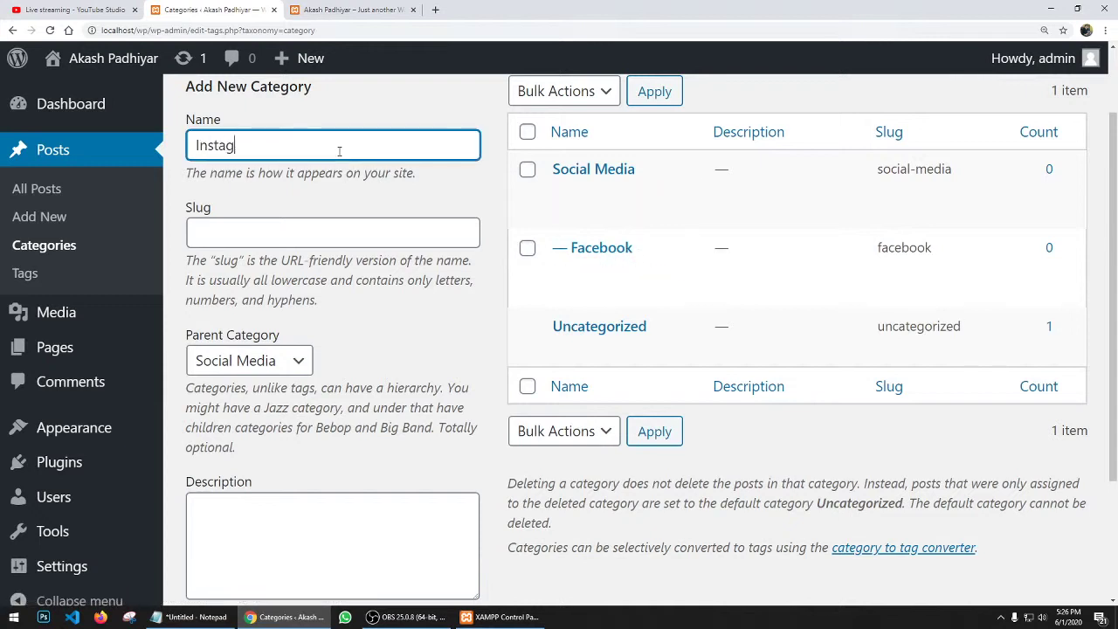
{"action": "type", "text": "ram"}
{"action": "key", "text": "BackSpace"}
{"action": "key", "text": "BackSpace"}
{"action": "type", "text": "am"}
{"action": "key", "text": "Tab"}
{"action": "left_click", "coordinate": [297, 365]}
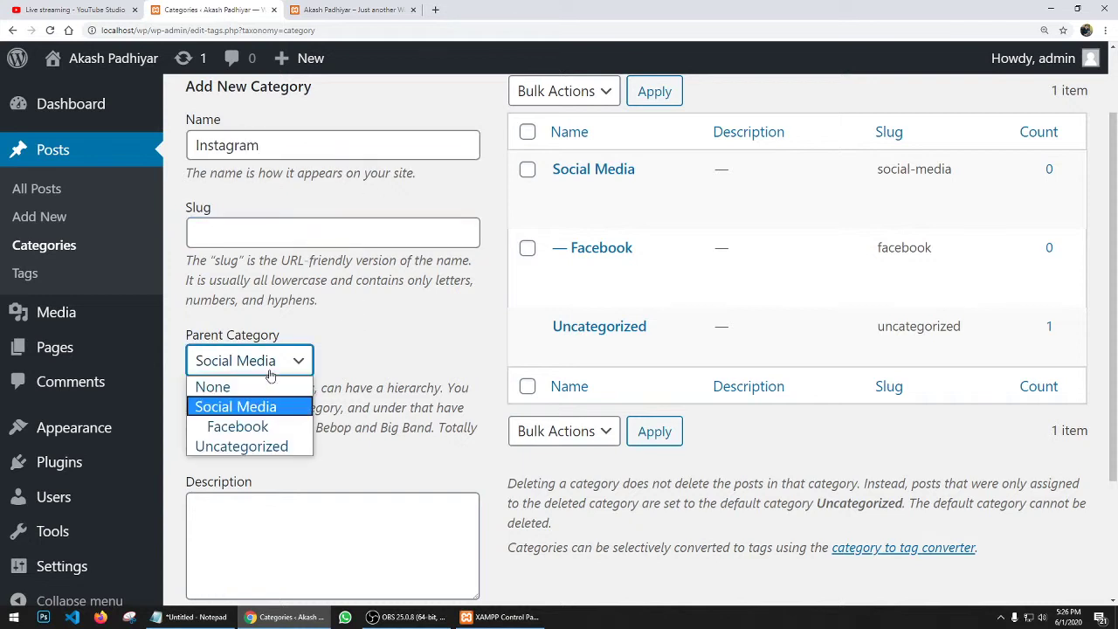
{"action": "left_click", "coordinate": [290, 365]}
{"action": "scroll", "coordinate": [333, 443], "scroll_direction": "down", "scroll_amount": 2}
{"action": "left_click", "coordinate": [299, 499]}
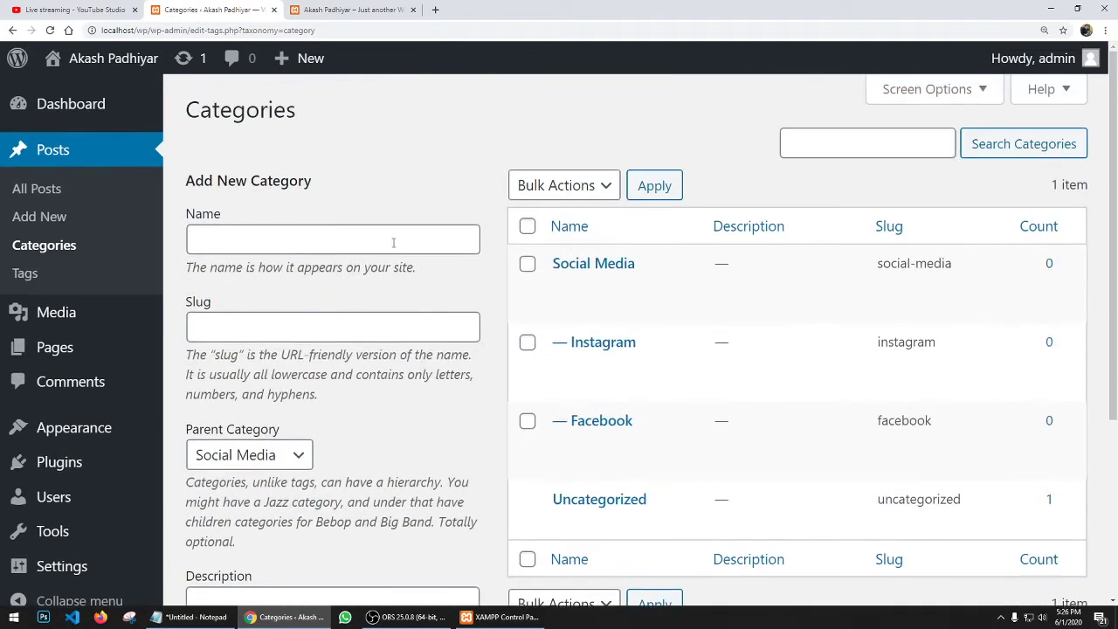
{"action": "left_click", "coordinate": [393, 242]}
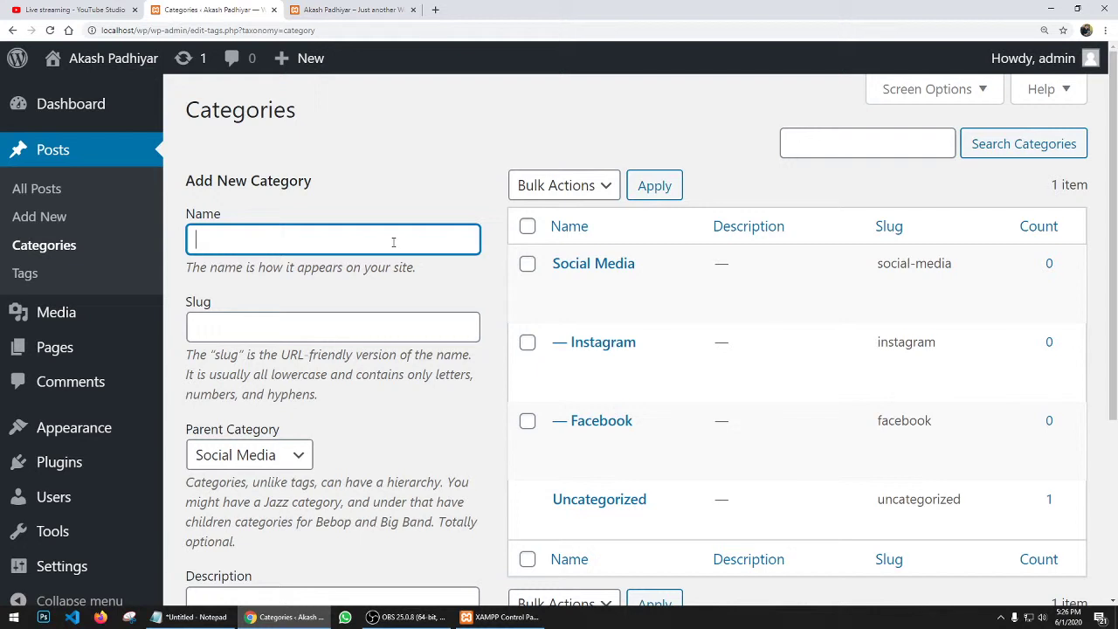
{"action": "type", "text": "Programming"}
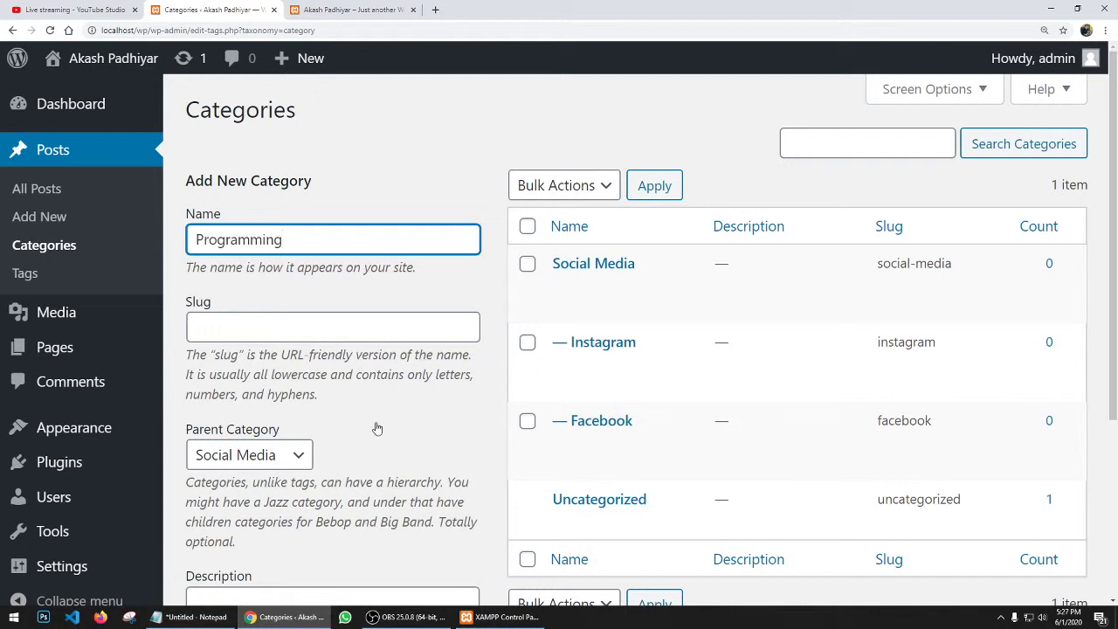
{"action": "left_click", "coordinate": [273, 462]}
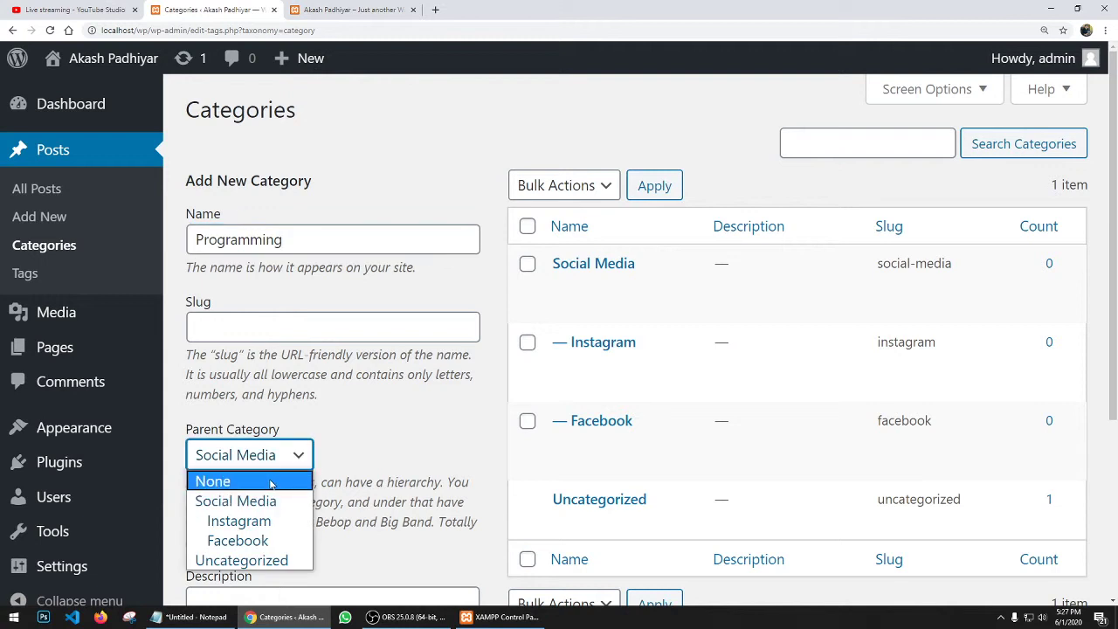
{"action": "left_click", "coordinate": [271, 483]}
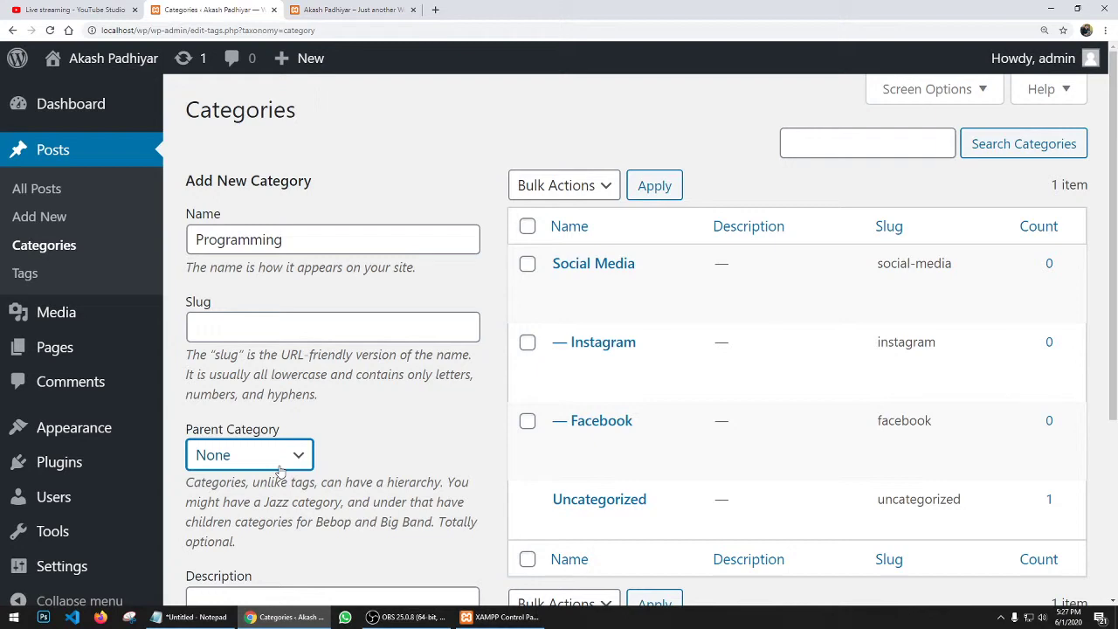
{"action": "scroll", "coordinate": [280, 471], "scroll_direction": "down", "scroll_amount": 3}
{"action": "left_click", "coordinate": [257, 534]}
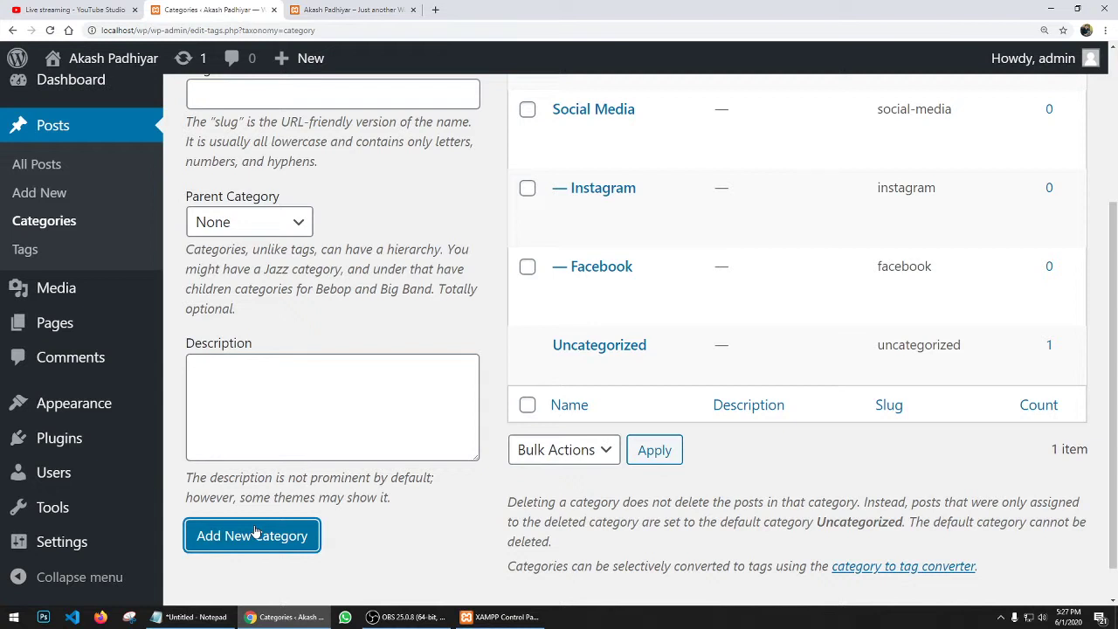
{"action": "left_click", "coordinate": [254, 534]}
{"action": "scroll", "coordinate": [639, 437], "scroll_direction": "up", "scroll_amount": 2}
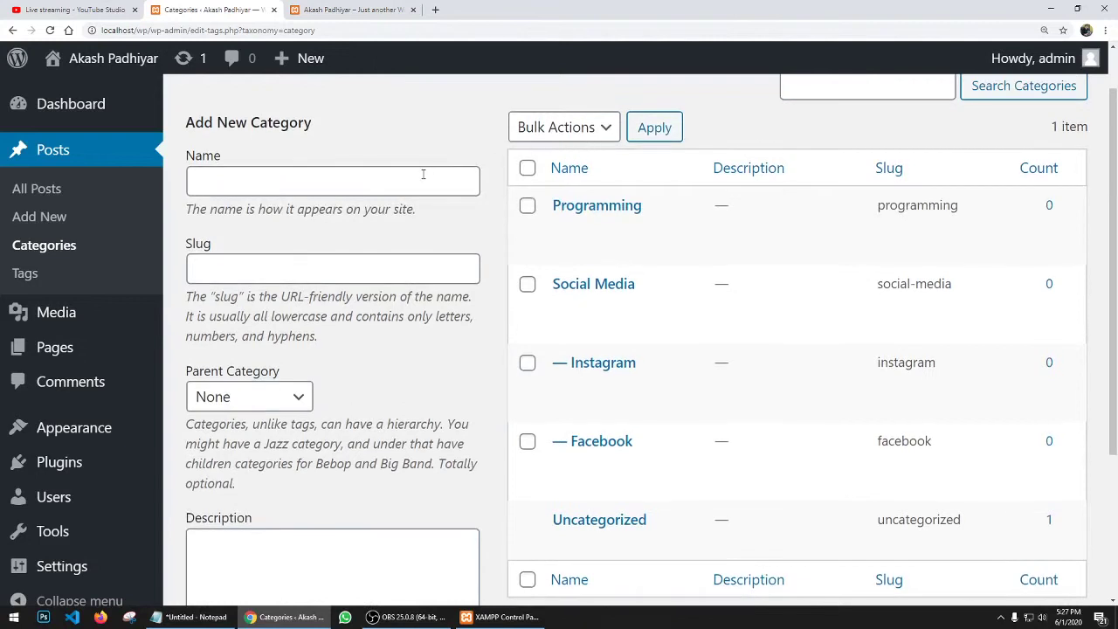
{"action": "left_click", "coordinate": [424, 175]}
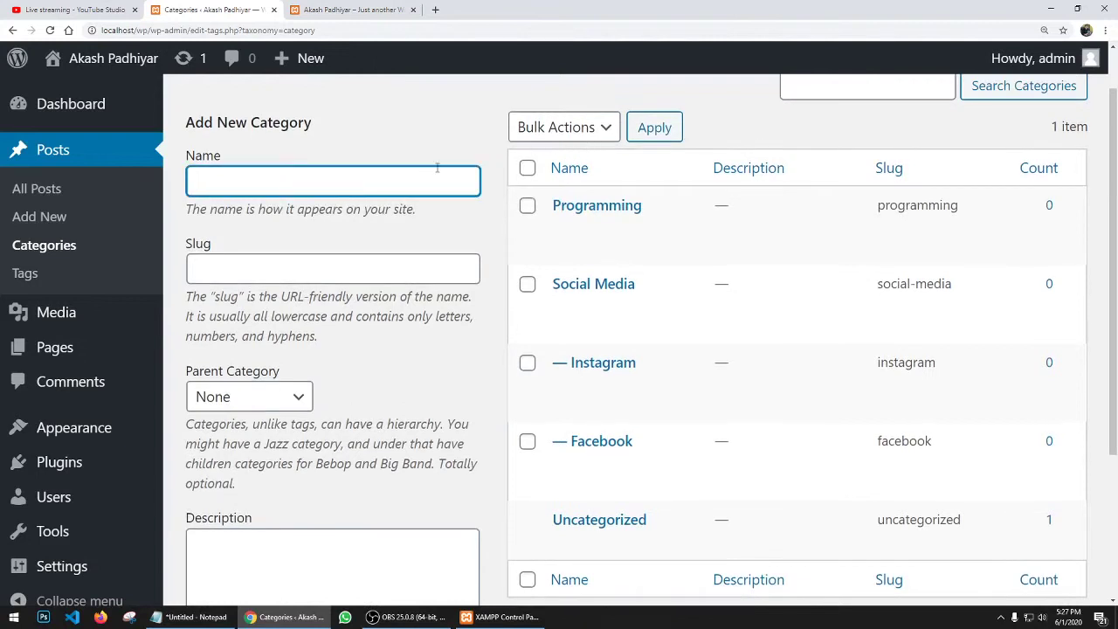
{"action": "type", "text": "Nodejks"}
{"action": "left_click", "coordinate": [227, 398]}
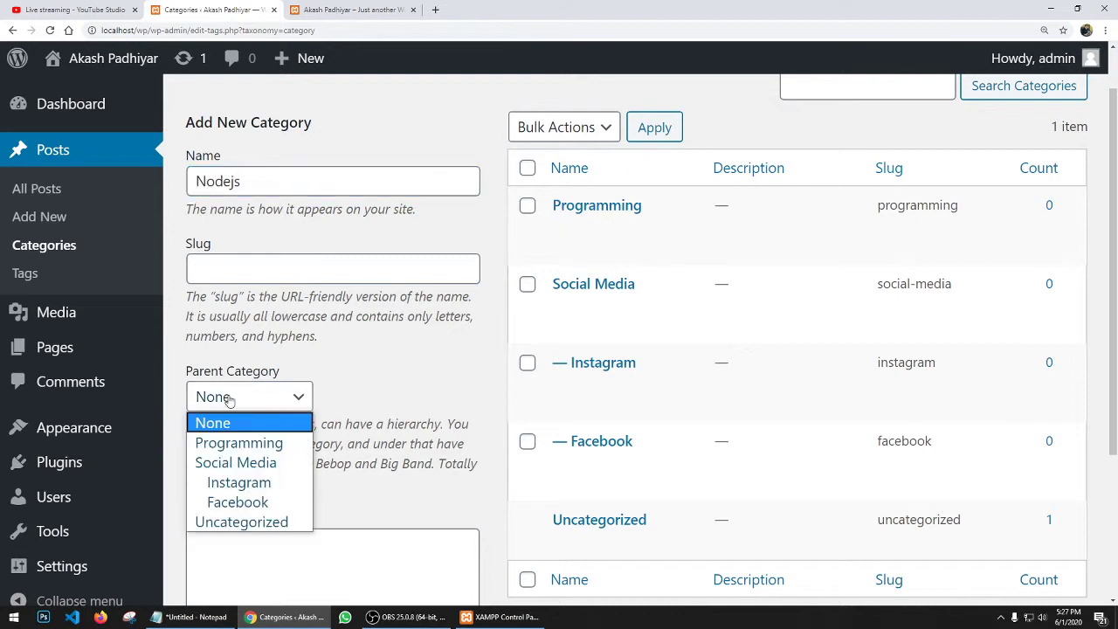
{"action": "left_click", "coordinate": [253, 443]}
{"action": "scroll", "coordinate": [426, 420], "scroll_direction": "down", "scroll_amount": 2}
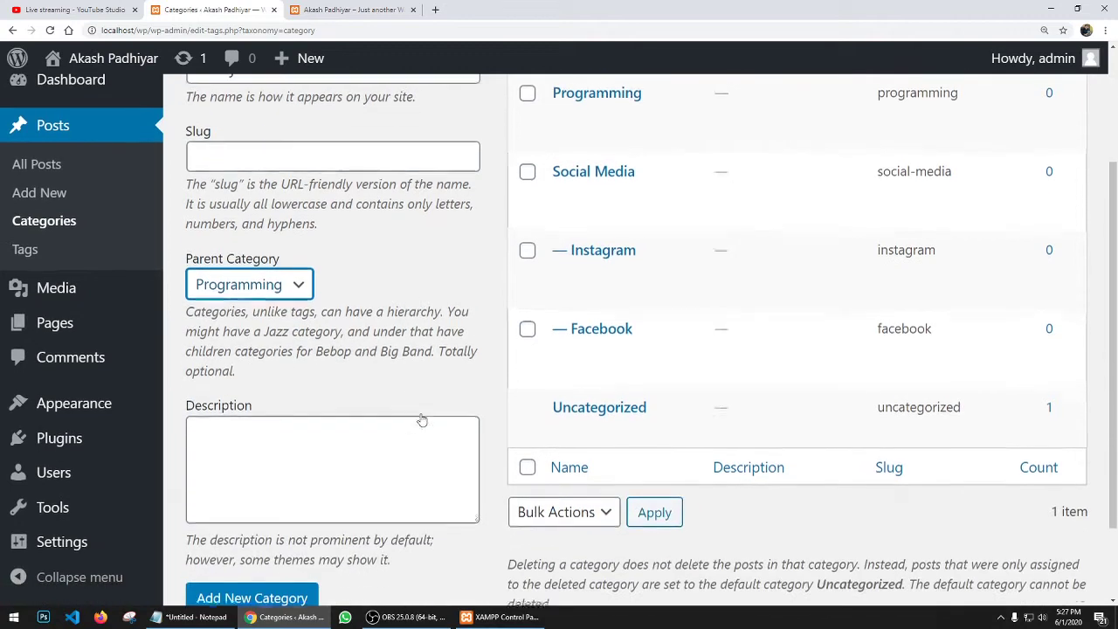
{"action": "left_click", "coordinate": [297, 592]}
{"action": "scroll", "coordinate": [611, 332], "scroll_direction": "up", "scroll_amount": 2}
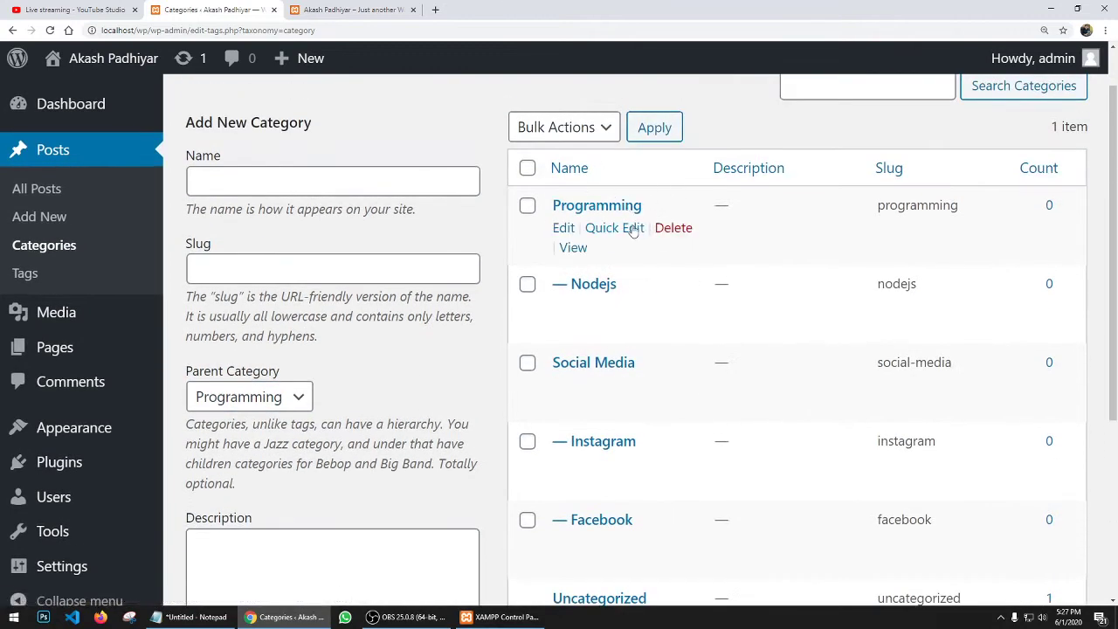
{"action": "left_click", "coordinate": [622, 229]}
{"action": "left_click", "coordinate": [547, 312]}
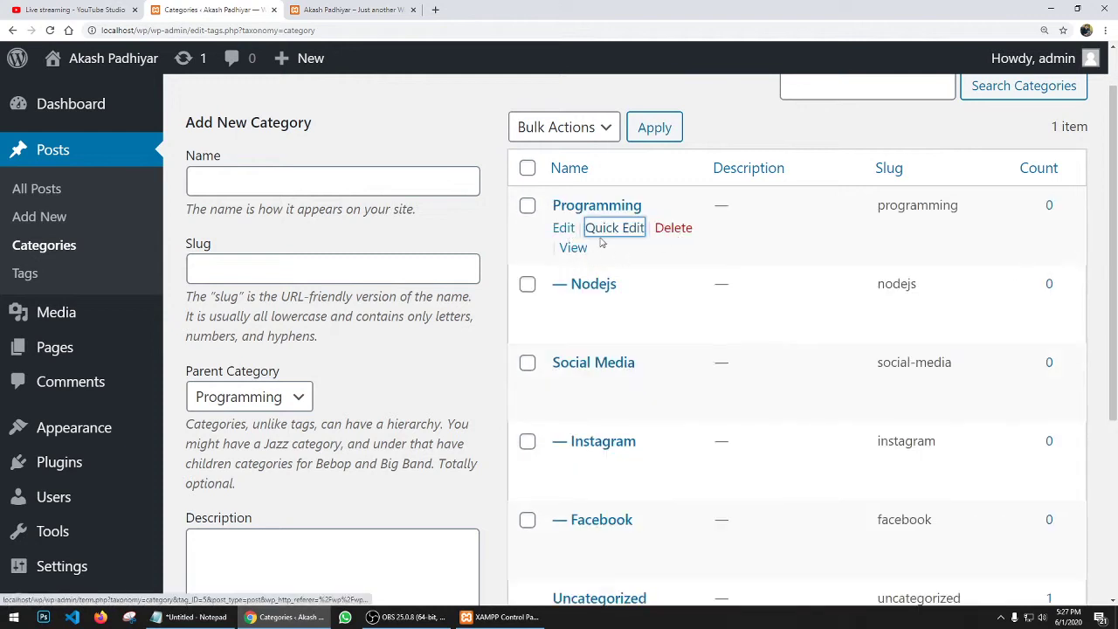
{"action": "scroll", "coordinate": [601, 245], "scroll_direction": "up", "scroll_amount": 1}
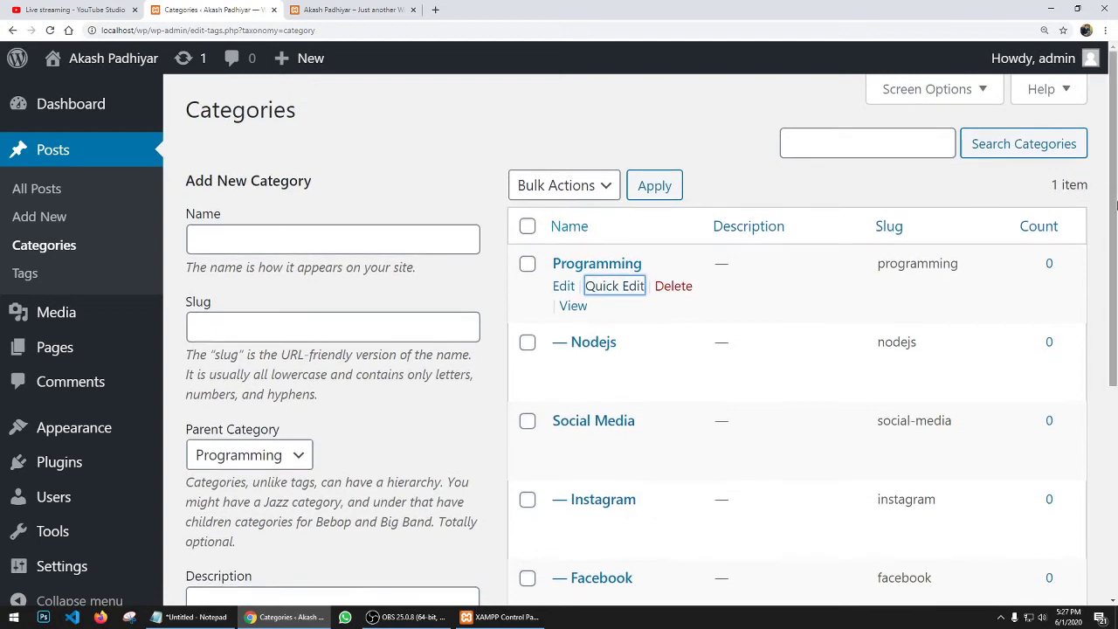
{"action": "left_click_drag", "start_coordinate": [1114, 216], "coordinate": [1114, 336]}
{"action": "scroll", "coordinate": [1115, 336], "scroll_direction": "down", "scroll_amount": 1}
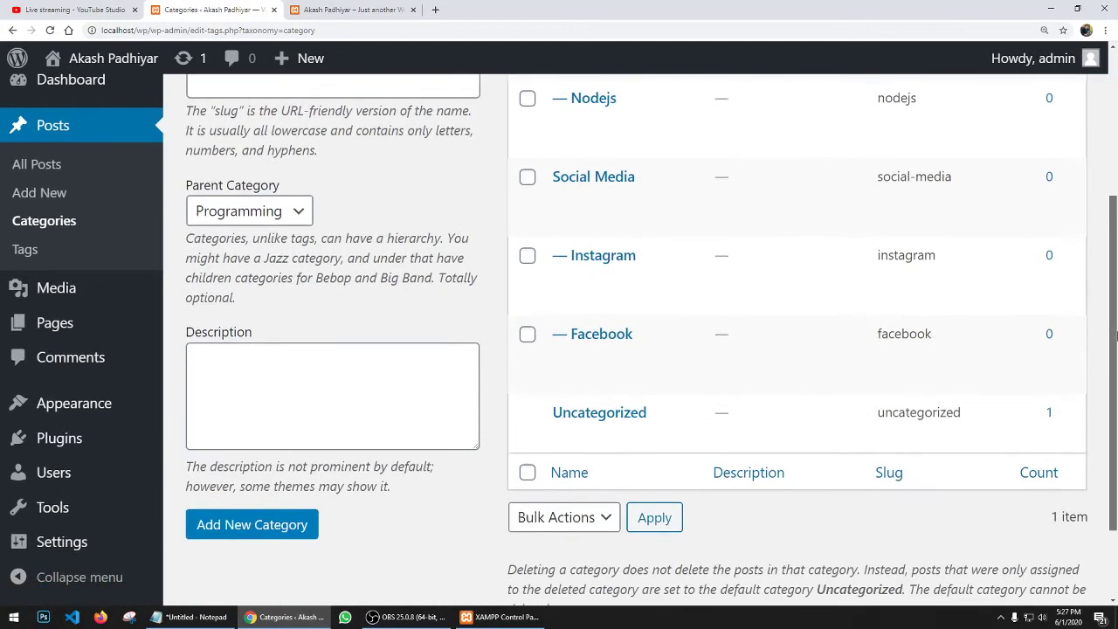
{"action": "scroll", "coordinate": [1091, 214], "scroll_direction": "up", "scroll_amount": 3}
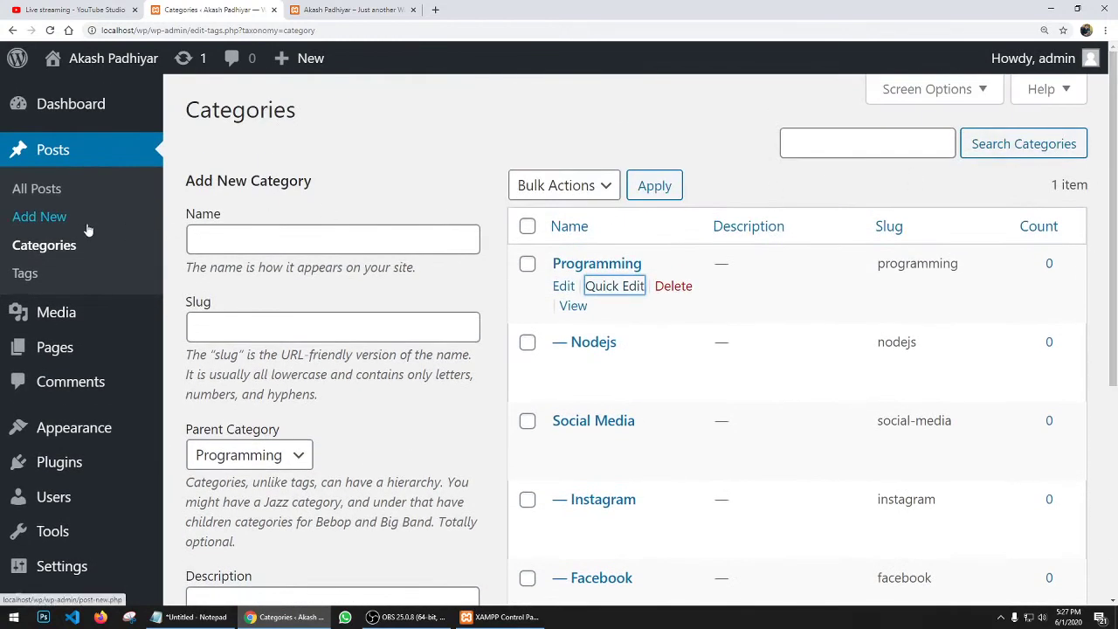
Start a new post, dismiss the welcome tour, and begin the title 'Welcome to Q'
{"action": "left_click", "coordinate": [83, 227]}
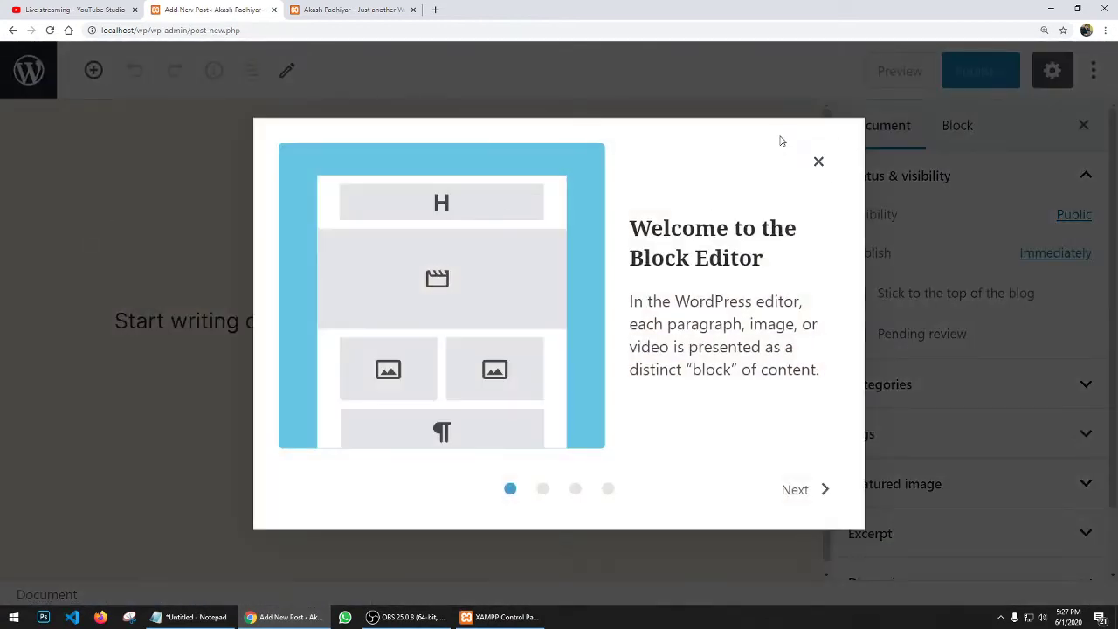
{"action": "left_click", "coordinate": [815, 163]}
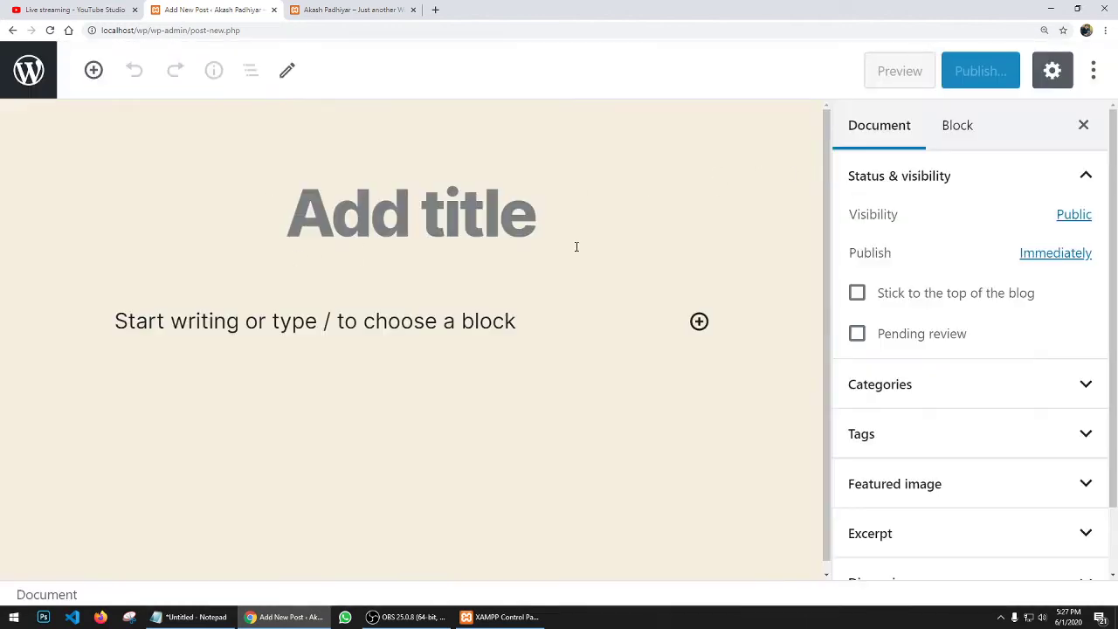
{"action": "left_click", "coordinate": [468, 222]}
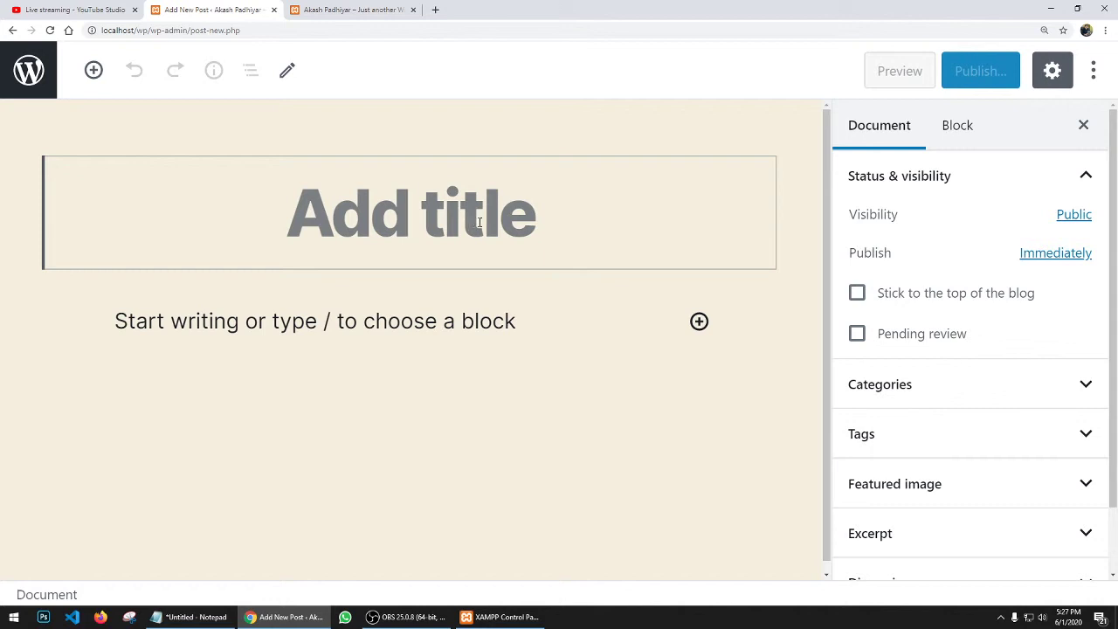
{"action": "type", "text": "Welcome to Q"}
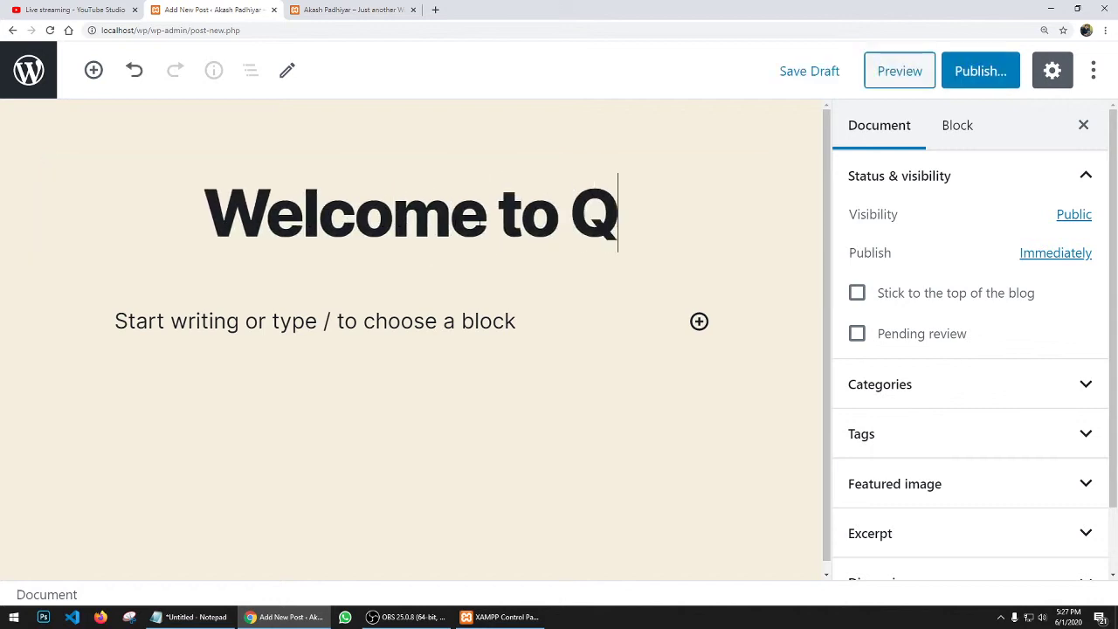
Fix the title typos so it reads 'Welcome to Wordpress', then move into the body
{"action": "key", "text": "BackSpace"}
{"action": "key", "text": "BackSpace"}
{"action": "key", "text": "BackSpace"}
{"action": "key", "text": "BackSpace"}
{"action": "key", "text": "BackSpace"}
{"action": "key", "text": "BackSpace"}
{"action": "key", "text": "BackSpace"}
{"action": "key", "text": "BackSpace"}
{"action": "key", "text": "BackSpace"}
{"action": "key", "text": "BackSpace"}
{"action": "key", "text": "BackSpace"}
{"action": "key", "text": "BackSpace"}
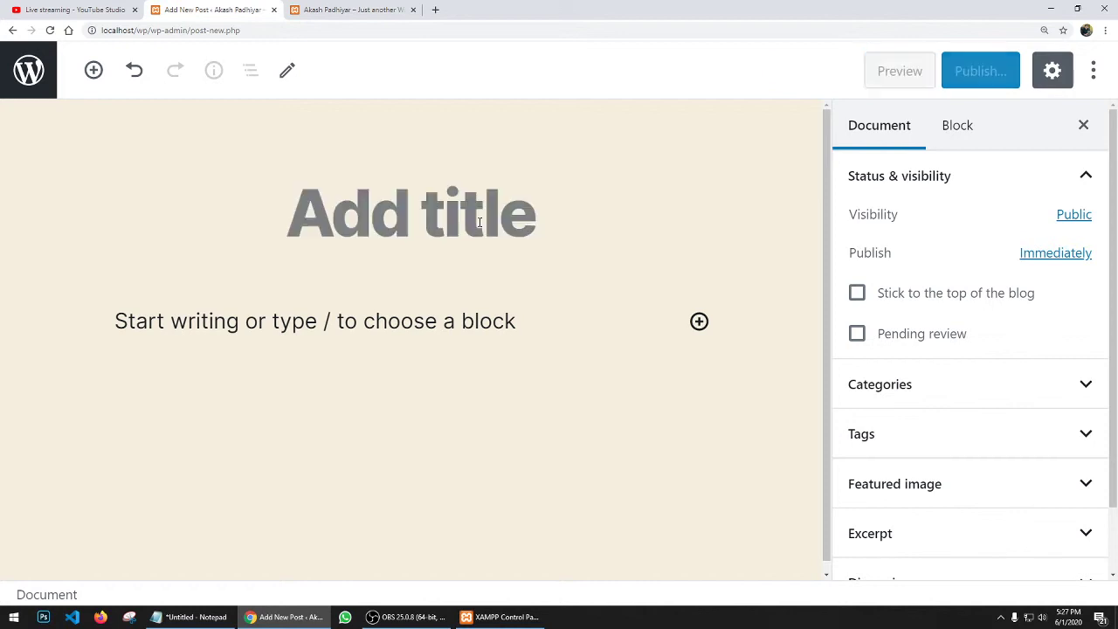
{"action": "type", "text": "Welcome to Word"}
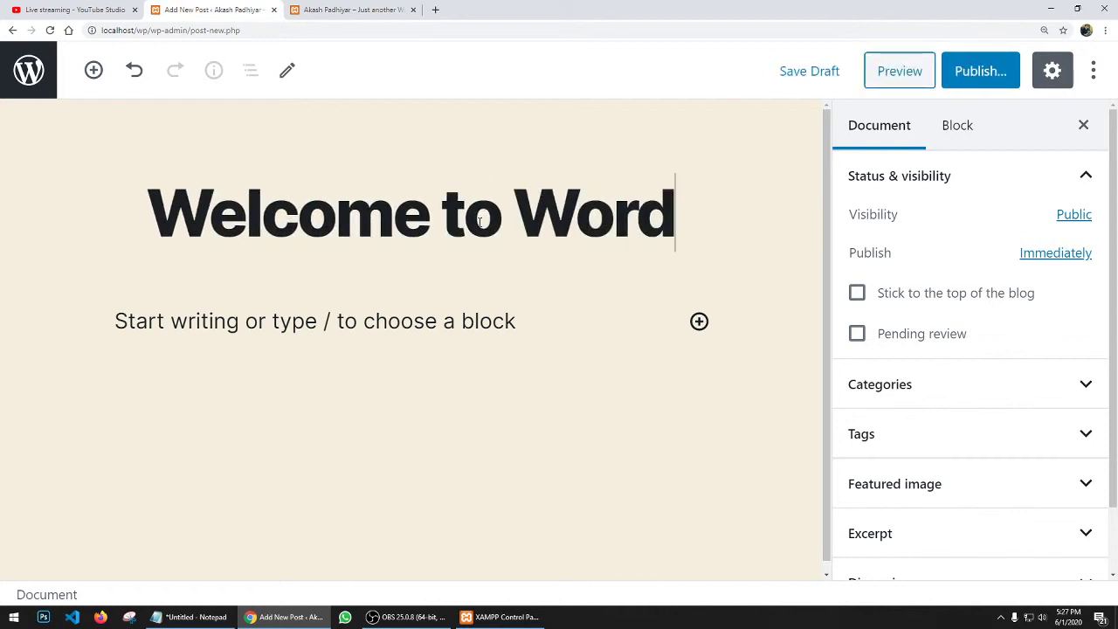
{"action": "type", "text": "presd"}
{"action": "key", "text": "BackSpace"}
{"action": "type", "text": "s"}
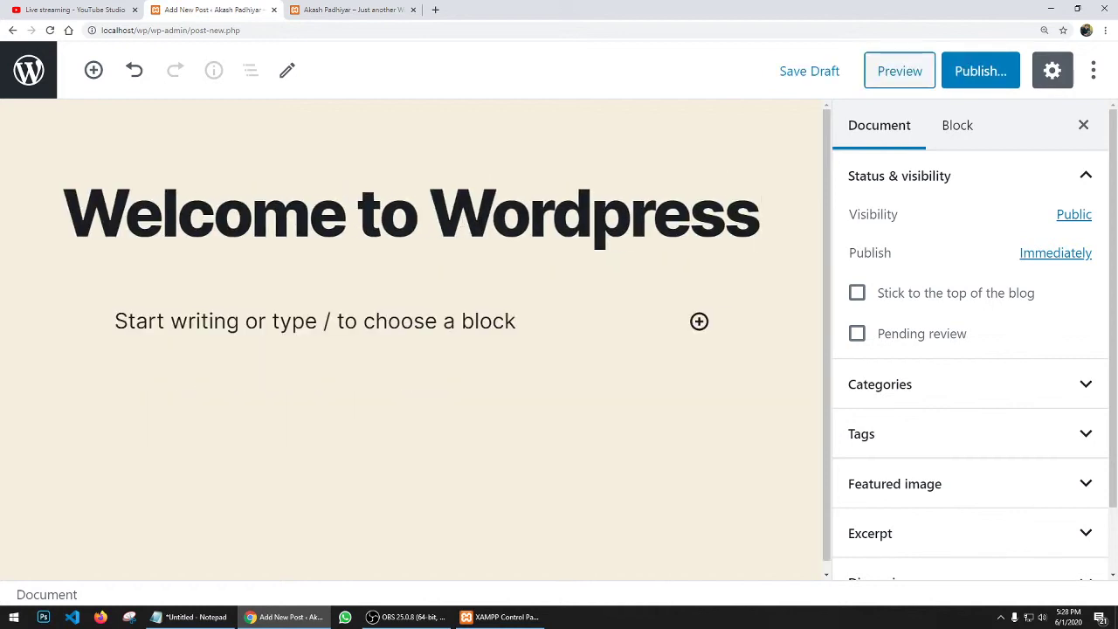
{"action": "key", "text": "Return"}
Write the paragraph 'Hey Guys Welcome to Wordpresss Webinar :)', correcting typos, and reselect it
{"action": "type", "text": "Het"}
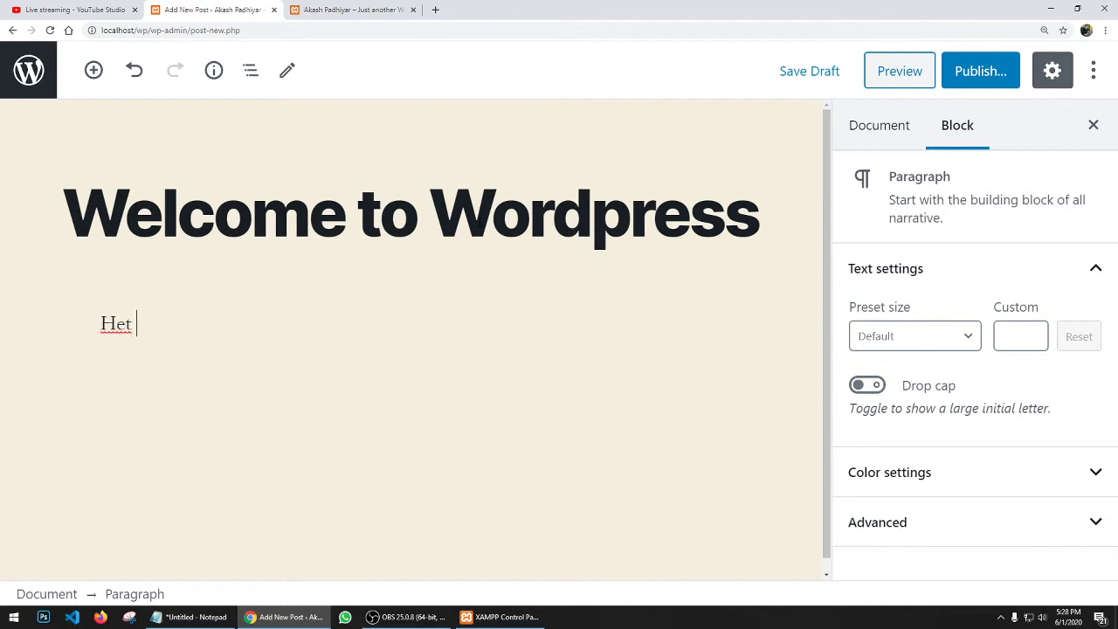
{"action": "key", "text": "BackSpace"}
{"action": "type", "text": "y Guys W"}
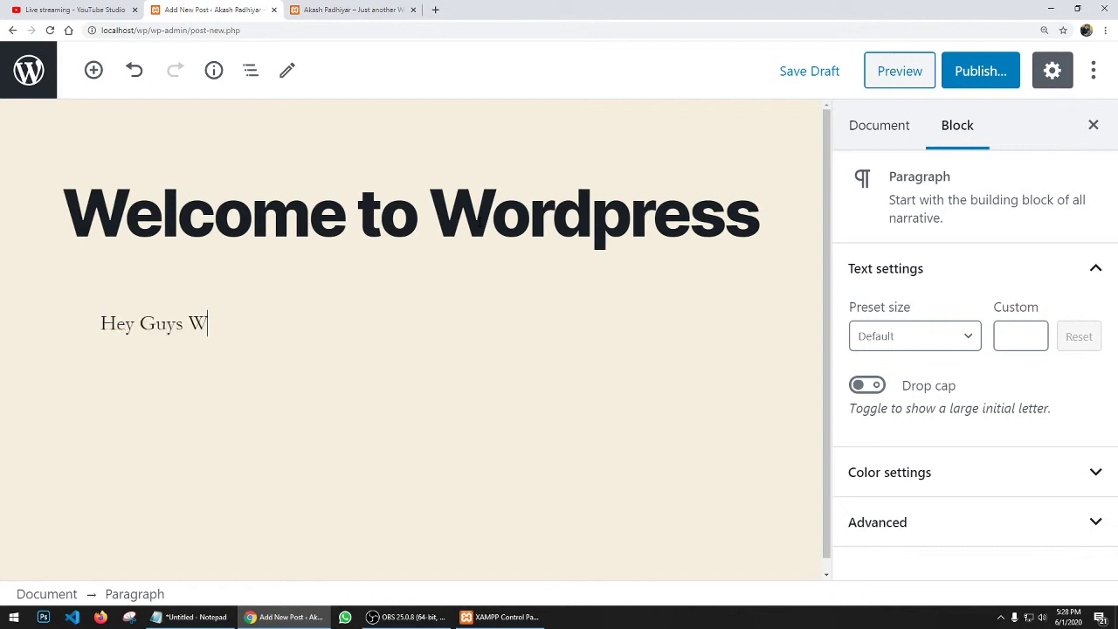
{"action": "type", "text": "elcome to Wordpre"}
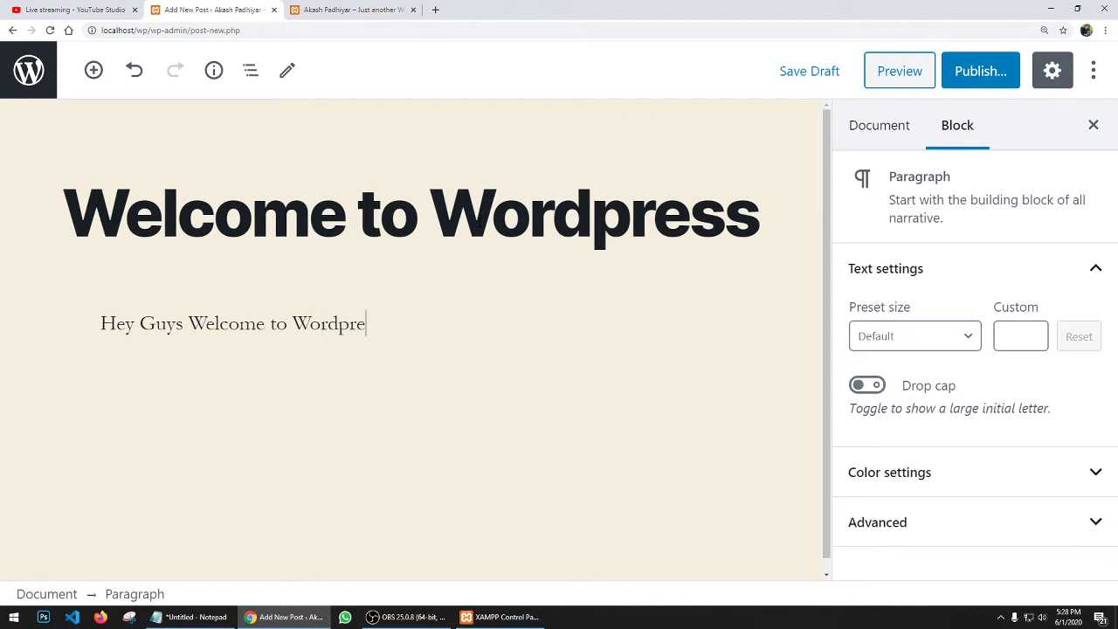
{"action": "type", "text": "sss Webinar "}
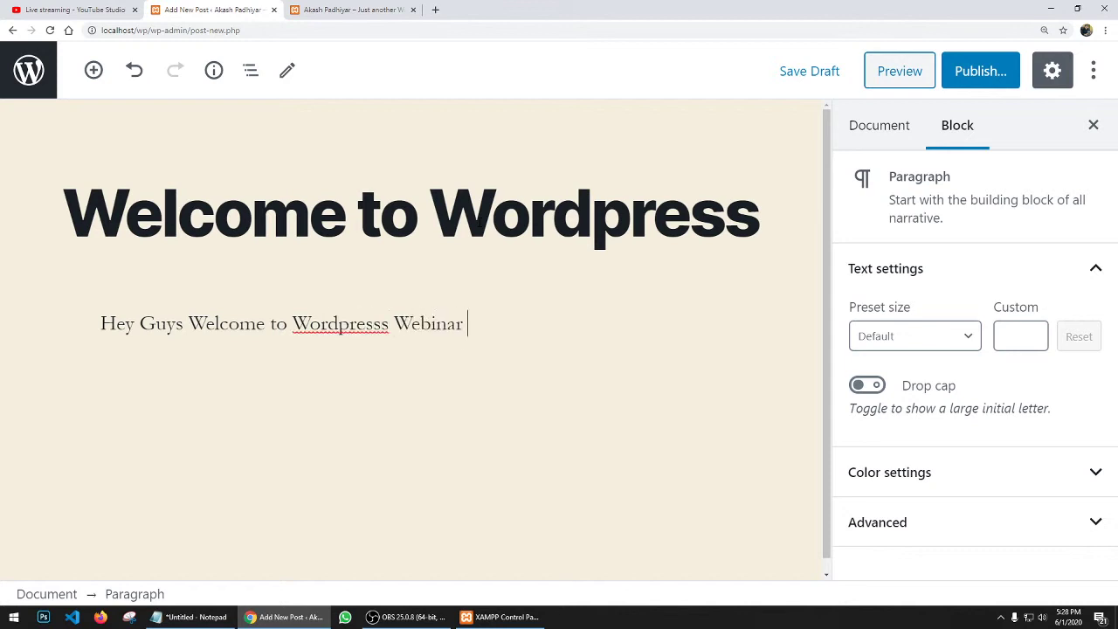
{"action": "type", "text": ":)"}
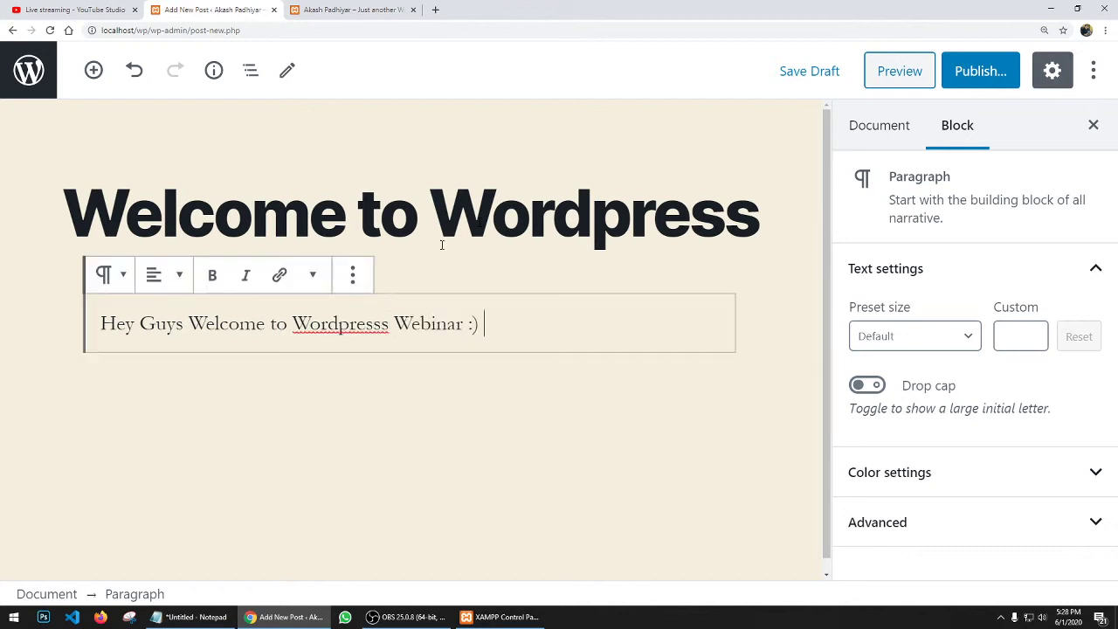
{"action": "left_click", "coordinate": [103, 323]}
{"action": "left_click", "coordinate": [107, 324]}
{"action": "left_click", "coordinate": [128, 275]}
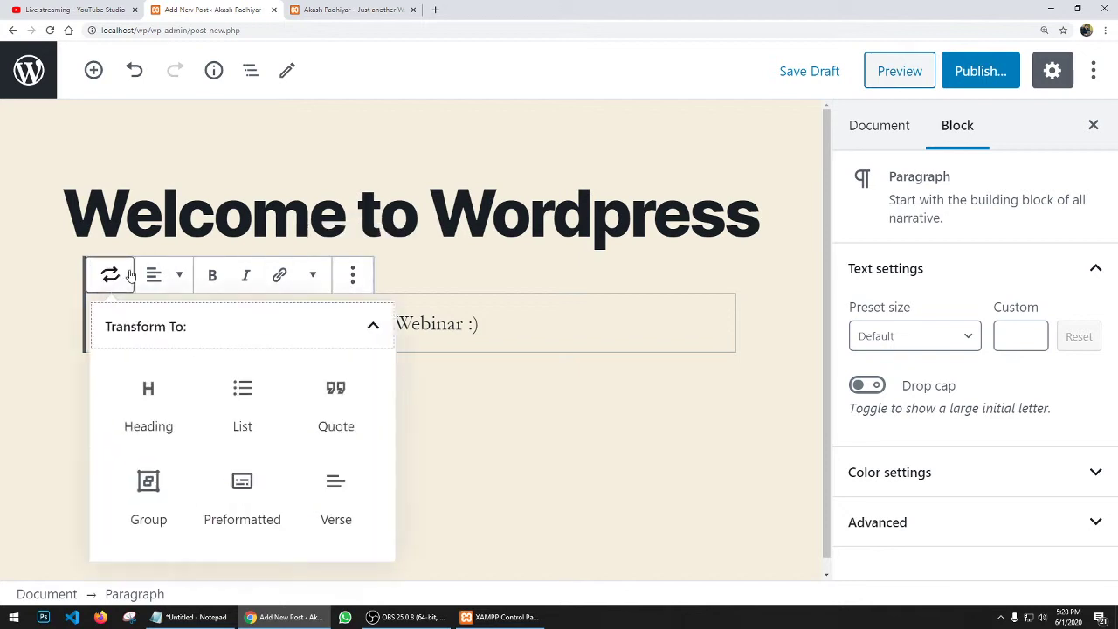
{"action": "left_click", "coordinate": [529, 327]}
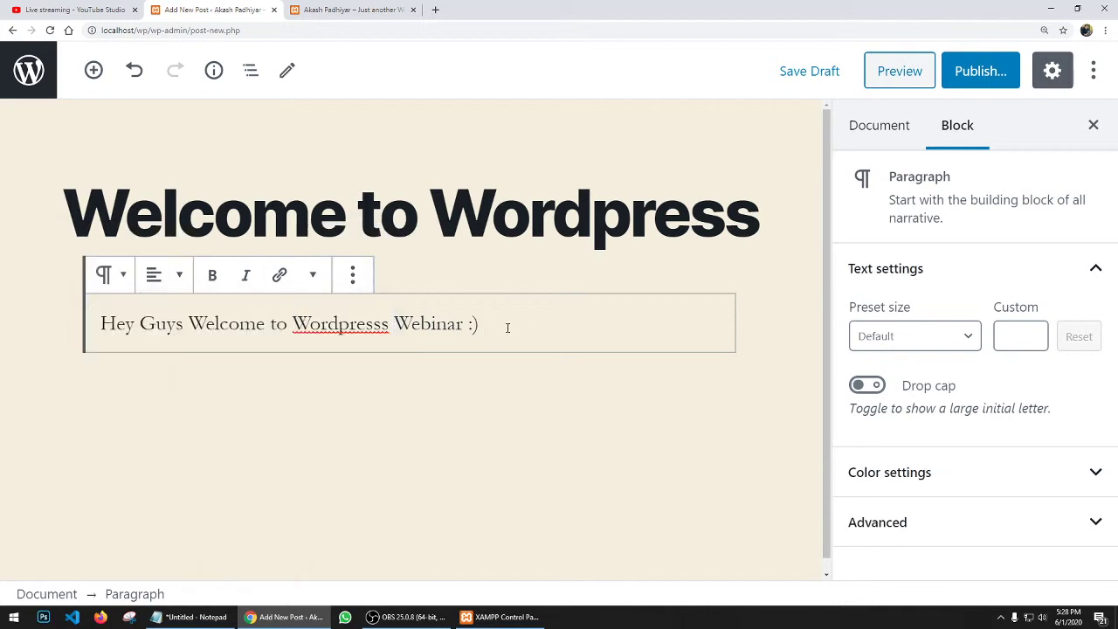
{"action": "left_click_drag", "start_coordinate": [508, 327], "coordinate": [99, 325]}
{"action": "left_click", "coordinate": [100, 324]}
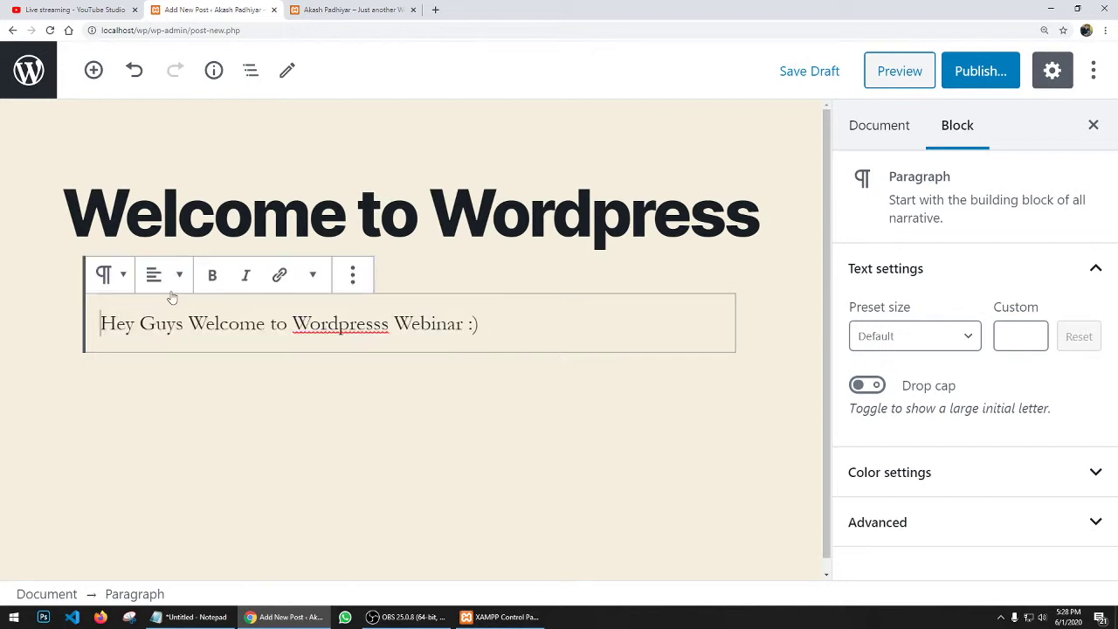
{"action": "left_click", "coordinate": [212, 275]}
{"action": "left_click_drag", "start_coordinate": [431, 325], "coordinate": [480, 325]}
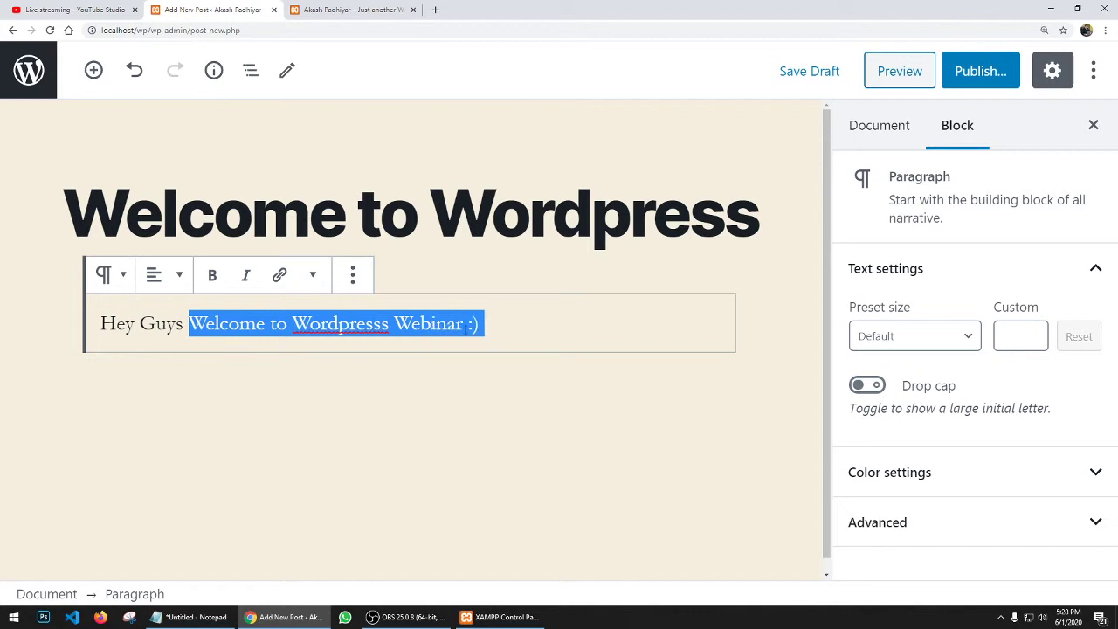
{"action": "left_click", "coordinate": [214, 277]}
{"action": "left_click", "coordinate": [246, 278]}
{"action": "left_click", "coordinate": [215, 278]}
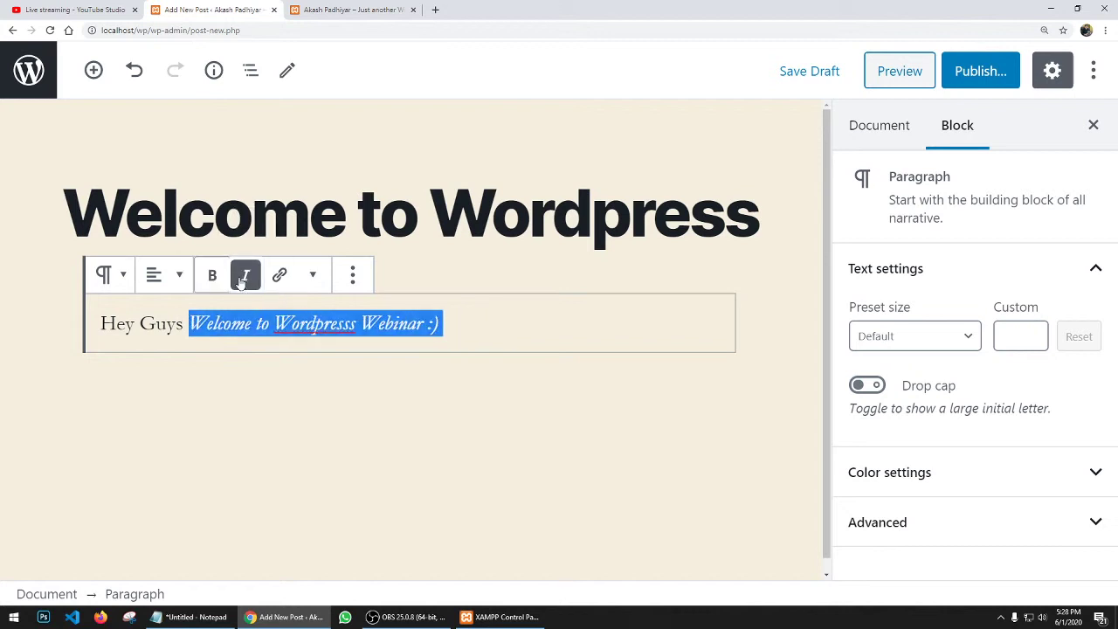
{"action": "left_click", "coordinate": [246, 276]}
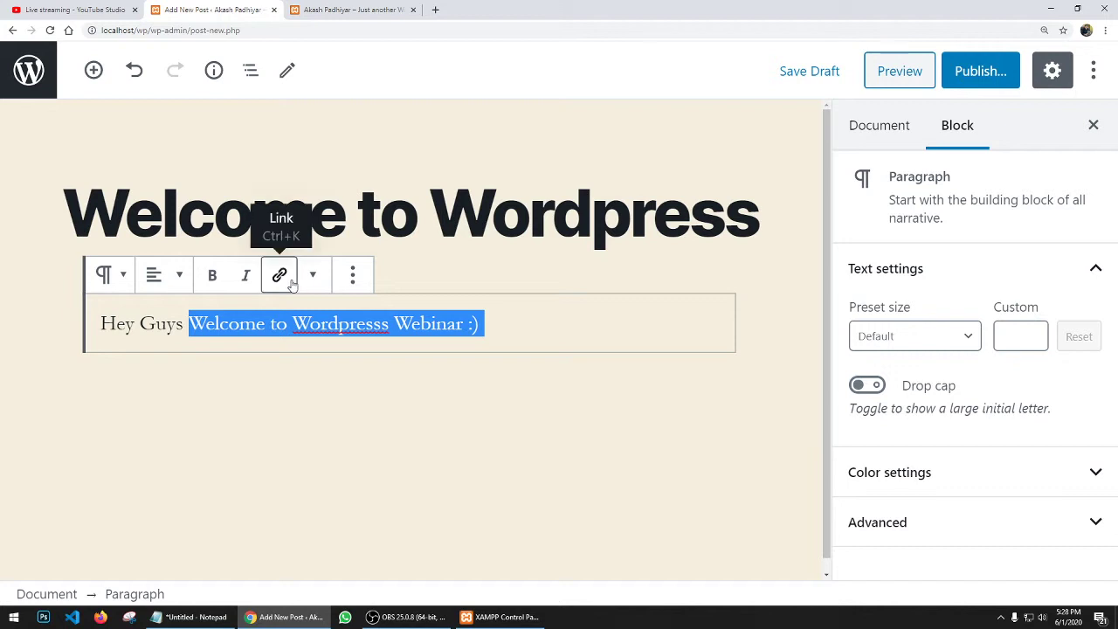
{"action": "left_click", "coordinate": [349, 301]}
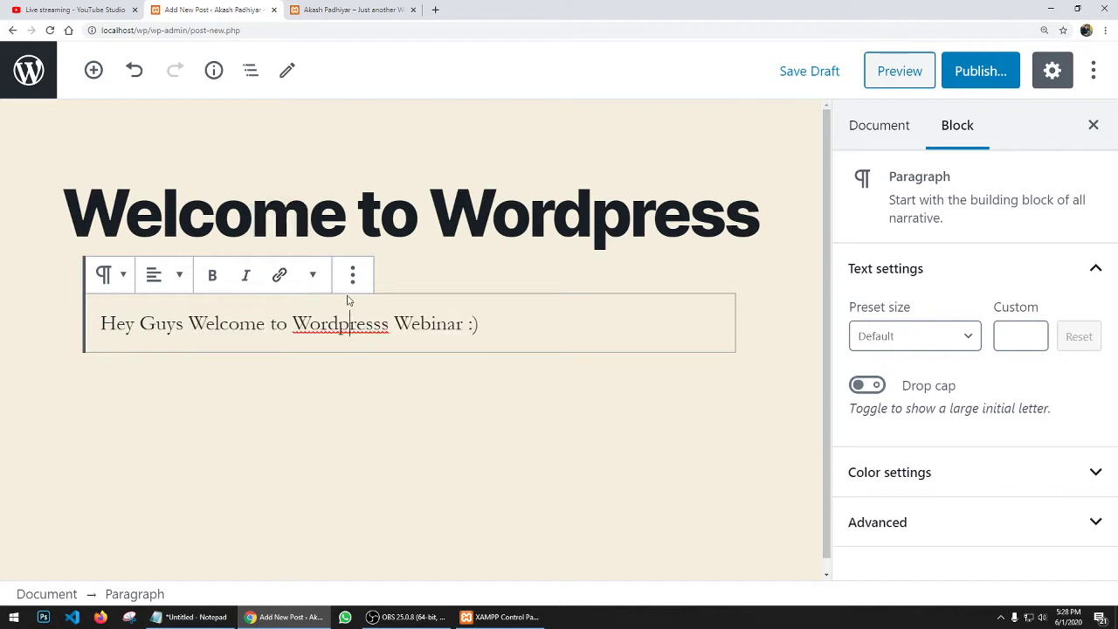
Try the drop cap but leave it off, keeping the Default text size
{"action": "left_click", "coordinate": [867, 386]}
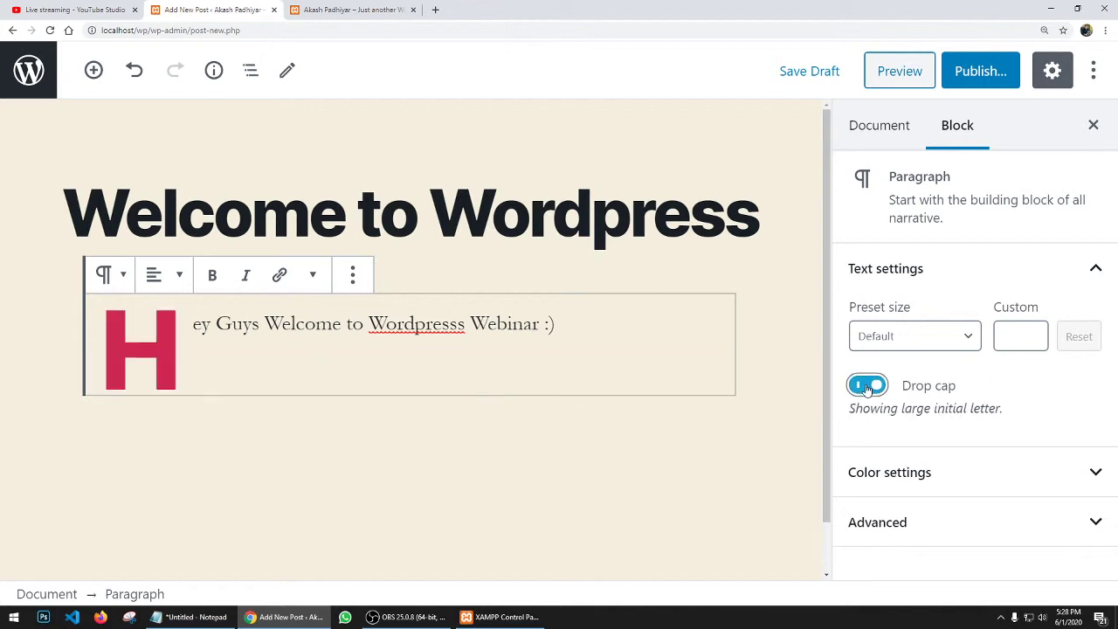
{"action": "left_click", "coordinate": [867, 386]}
{"action": "left_click", "coordinate": [867, 386]}
{"action": "left_click", "coordinate": [867, 386]}
{"action": "left_click", "coordinate": [910, 340]}
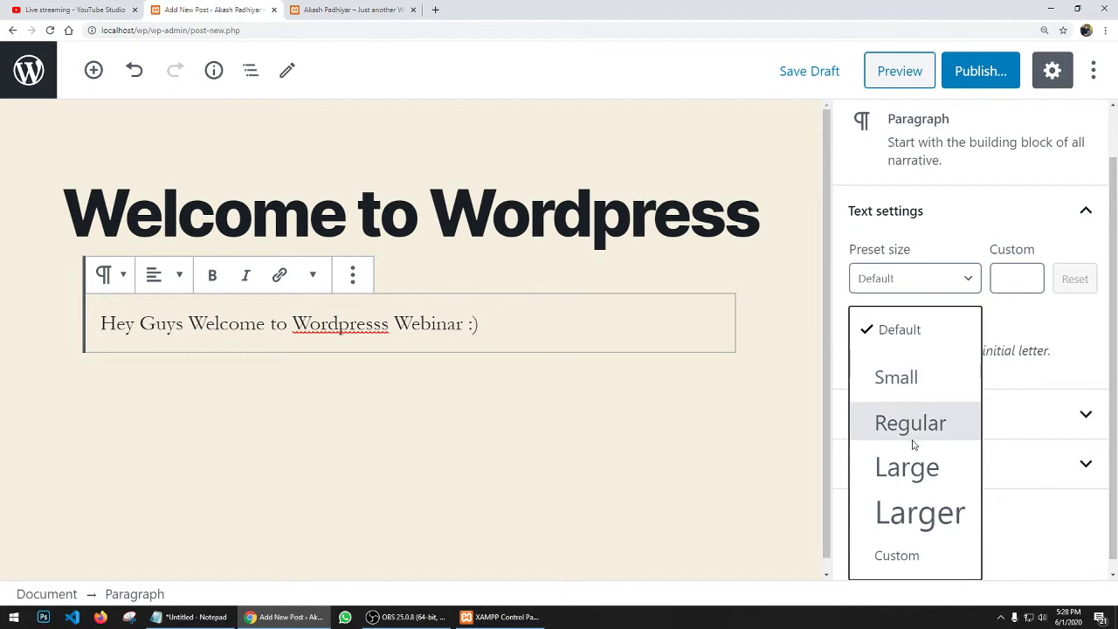
{"action": "left_click", "coordinate": [1035, 364]}
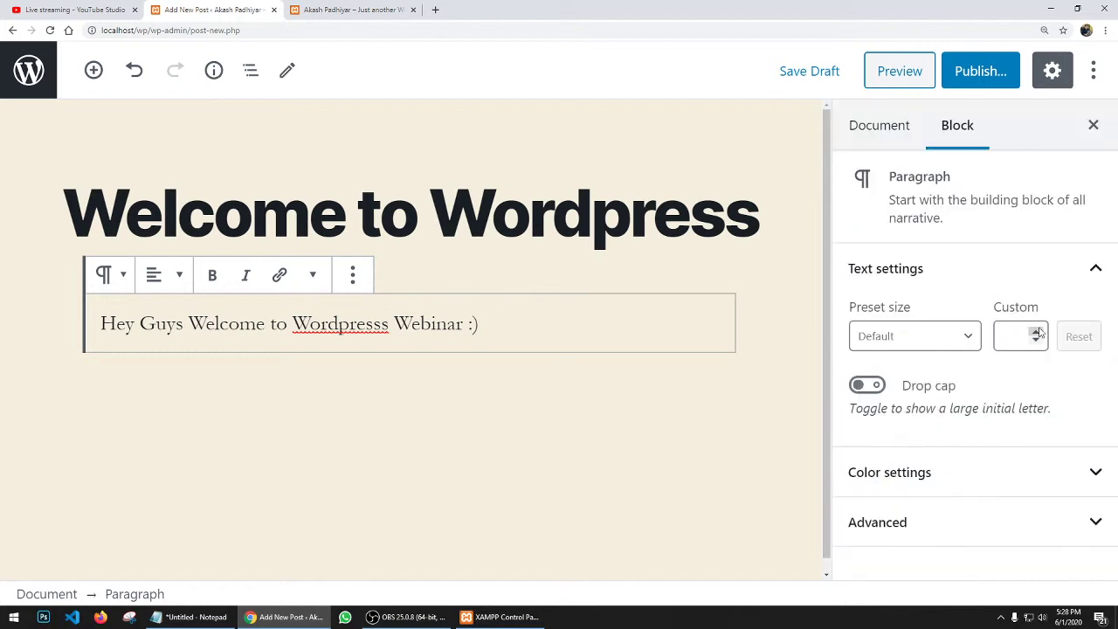
Set the paragraph's text colour to black and its background to cream
{"action": "left_click", "coordinate": [942, 484]}
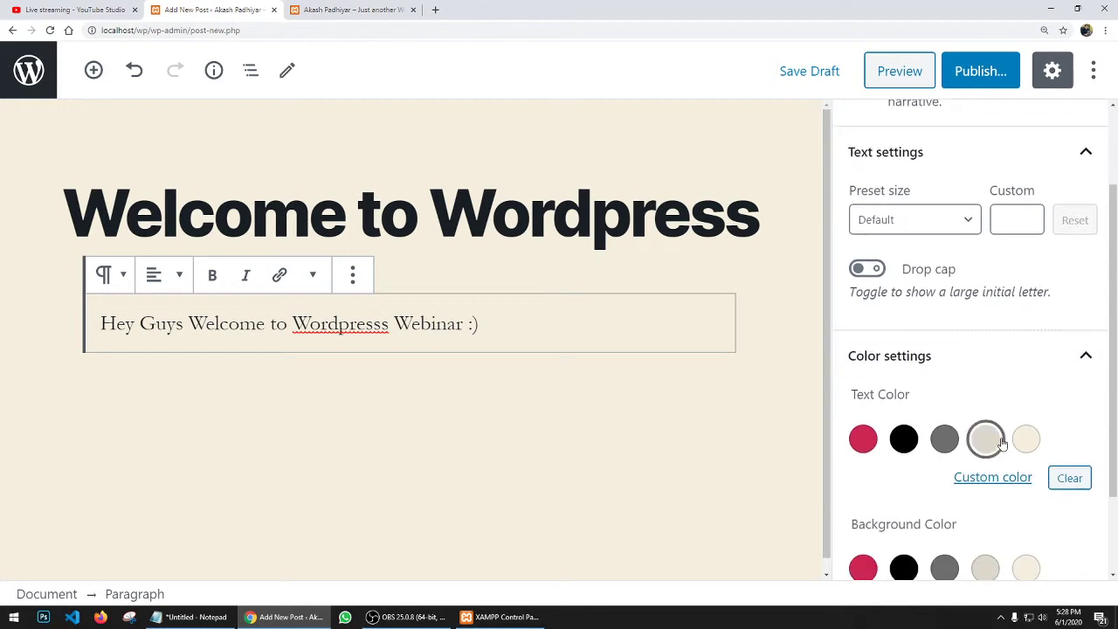
{"action": "left_click", "coordinate": [985, 438]}
{"action": "left_click", "coordinate": [903, 438]}
{"action": "scroll", "coordinate": [934, 393], "scroll_direction": "down", "scroll_amount": 2}
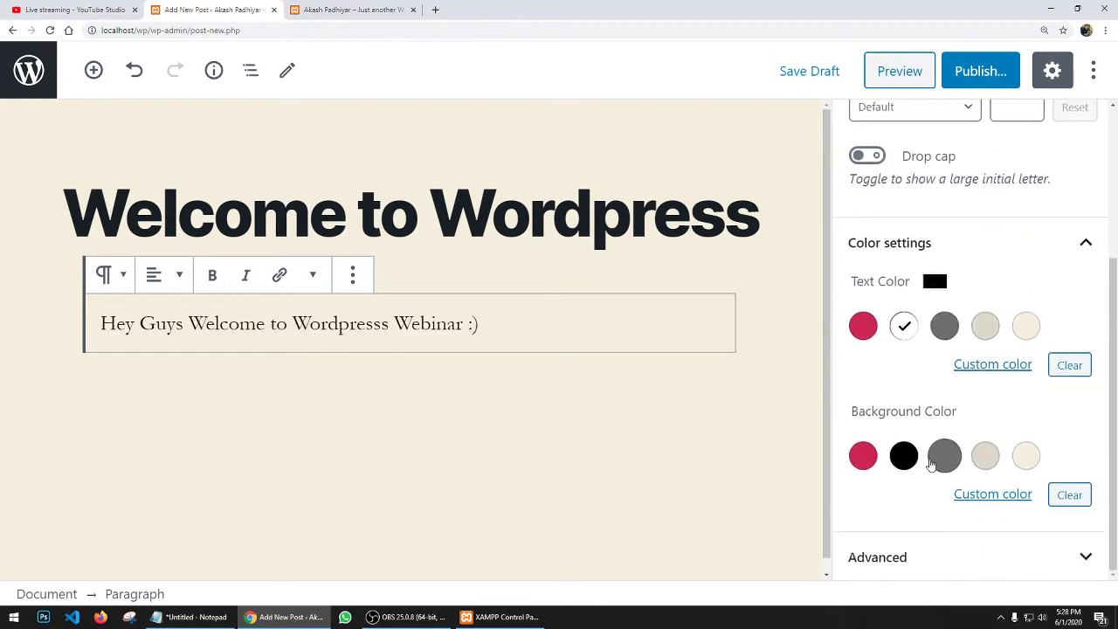
{"action": "left_click", "coordinate": [1038, 461]}
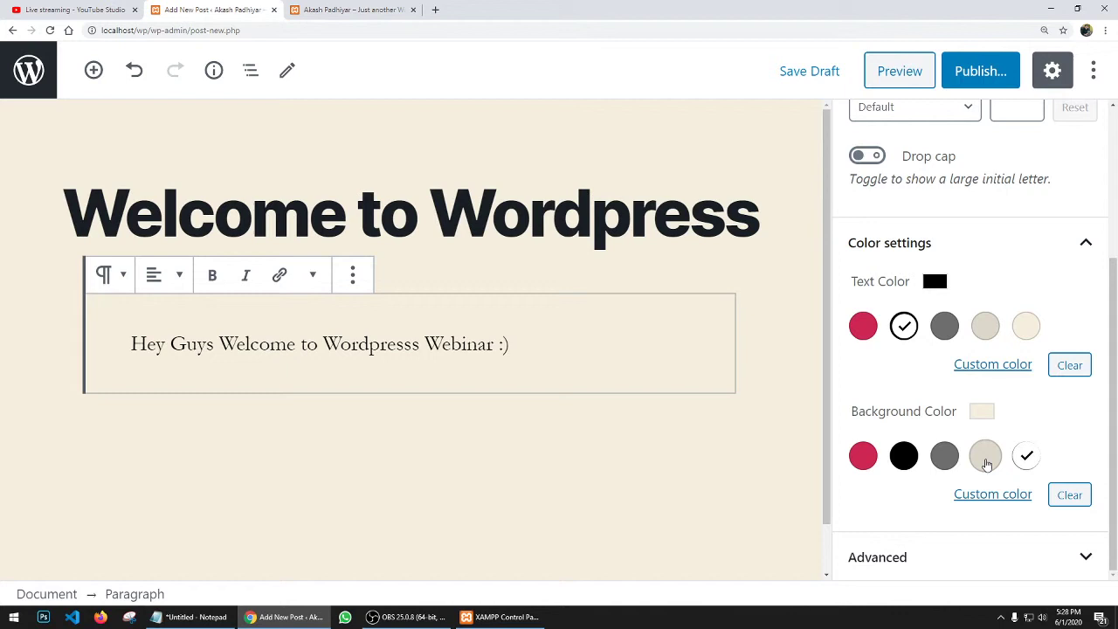
{"action": "left_click", "coordinate": [865, 456]}
{"action": "left_click", "coordinate": [865, 457]}
{"action": "left_click", "coordinate": [1025, 454]}
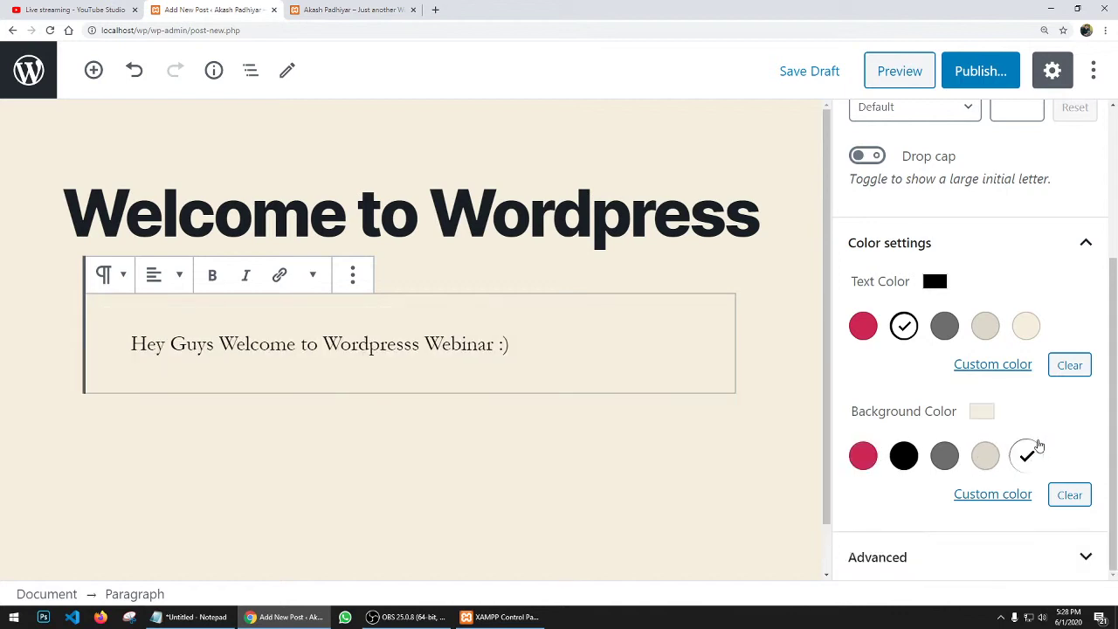
{"action": "left_click", "coordinate": [476, 402]}
Open the block inserter and expand the Common Blocks category
{"action": "key", "text": "Up"}
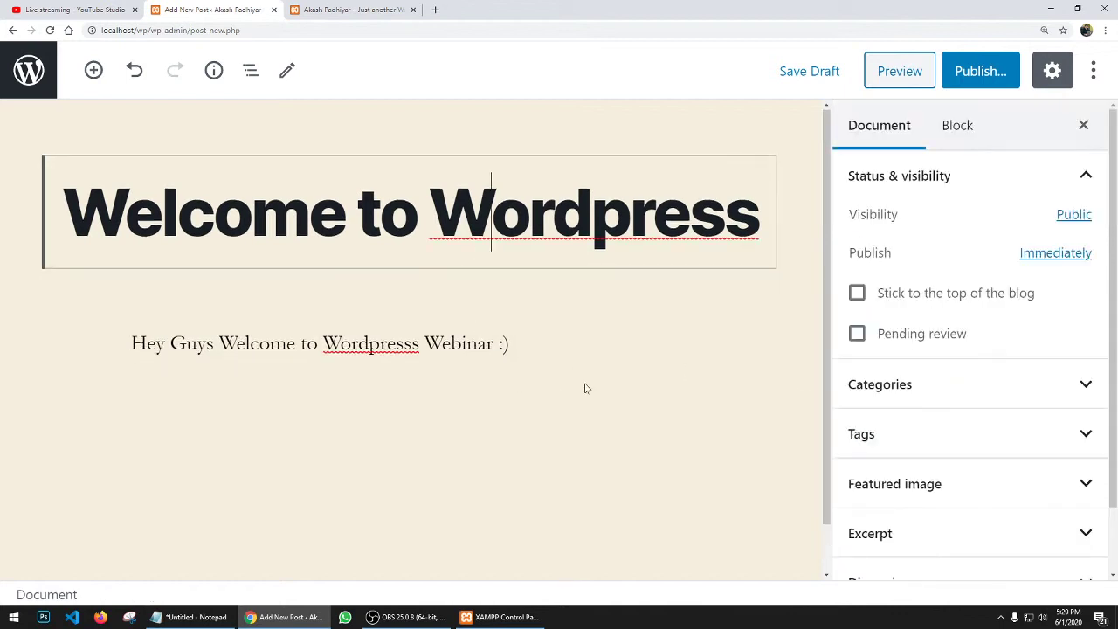
{"action": "left_click", "coordinate": [93, 70]}
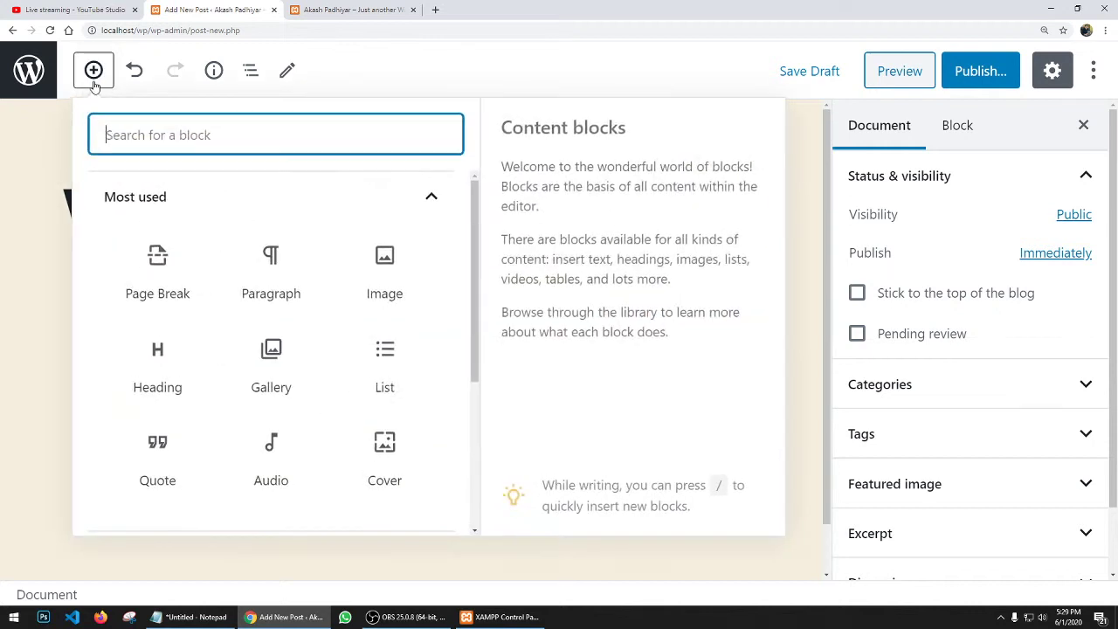
{"action": "scroll", "coordinate": [470, 254], "scroll_direction": "down", "scroll_amount": 1}
{"action": "left_click_drag", "start_coordinate": [470, 254], "coordinate": [480, 371]}
{"action": "scroll", "coordinate": [480, 371], "scroll_direction": "up", "scroll_amount": 3}
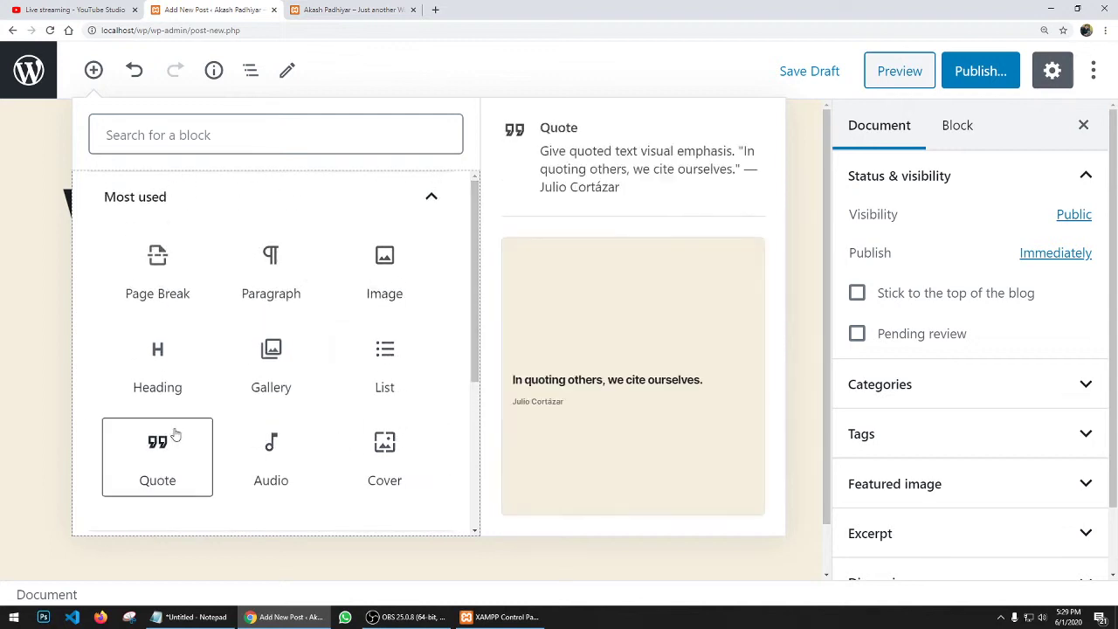
{"action": "scroll", "coordinate": [266, 377], "scroll_direction": "down", "scroll_amount": 1}
{"action": "scroll", "coordinate": [265, 379], "scroll_direction": "down", "scroll_amount": 3}
{"action": "left_click", "coordinate": [262, 382]}
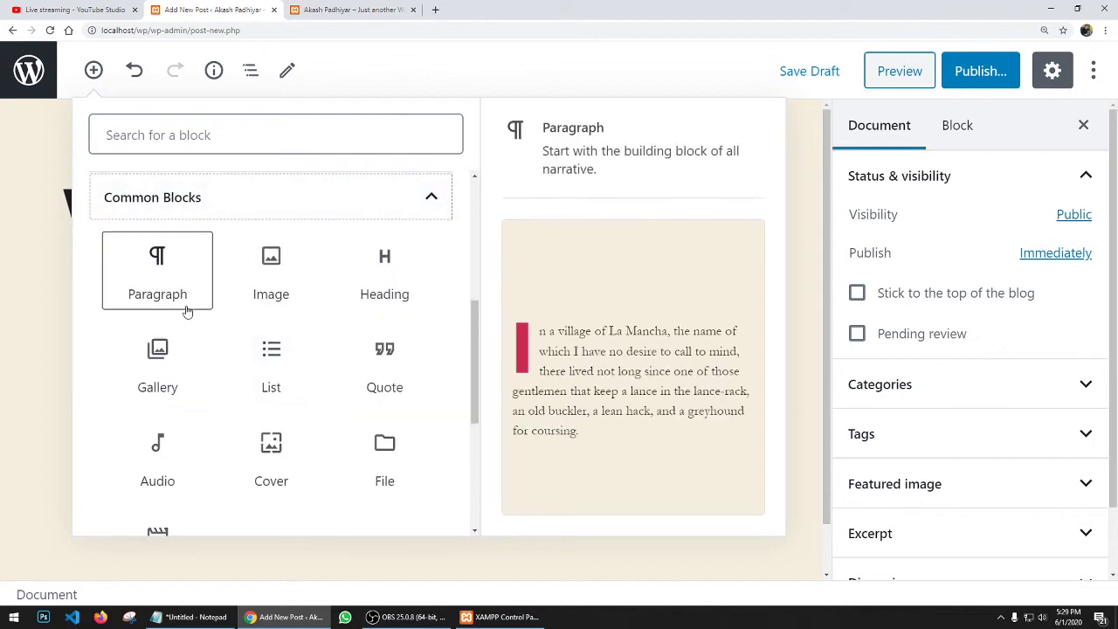
Browse the Formatting, Widgets and Embeds categories, then close the inserter
{"action": "scroll", "coordinate": [289, 367], "scroll_direction": "down", "scroll_amount": 4}
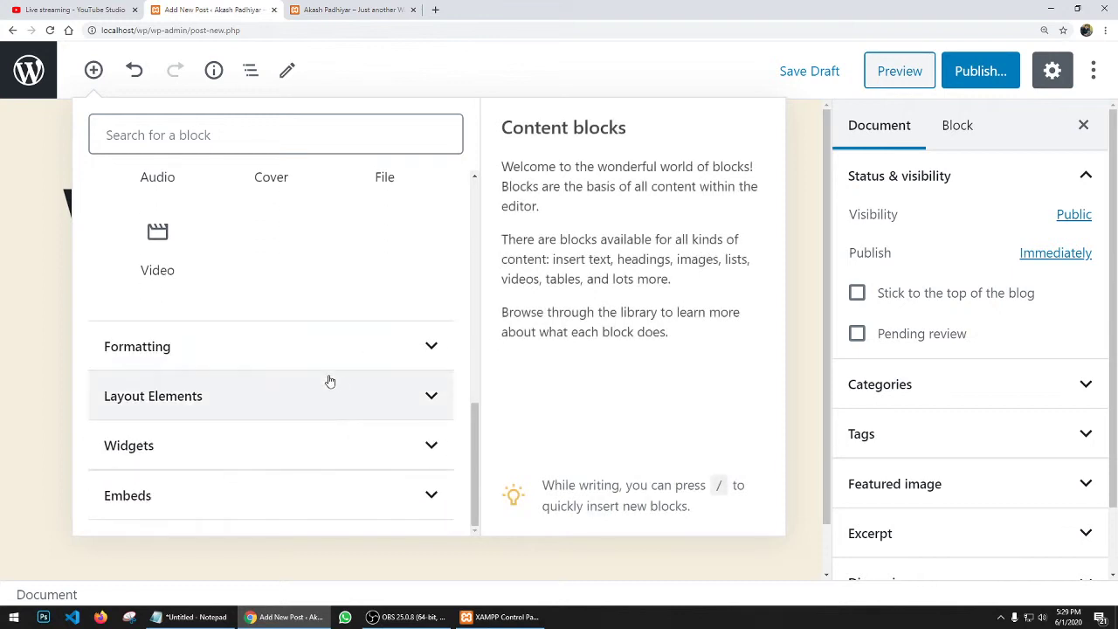
{"action": "left_click", "coordinate": [325, 350]}
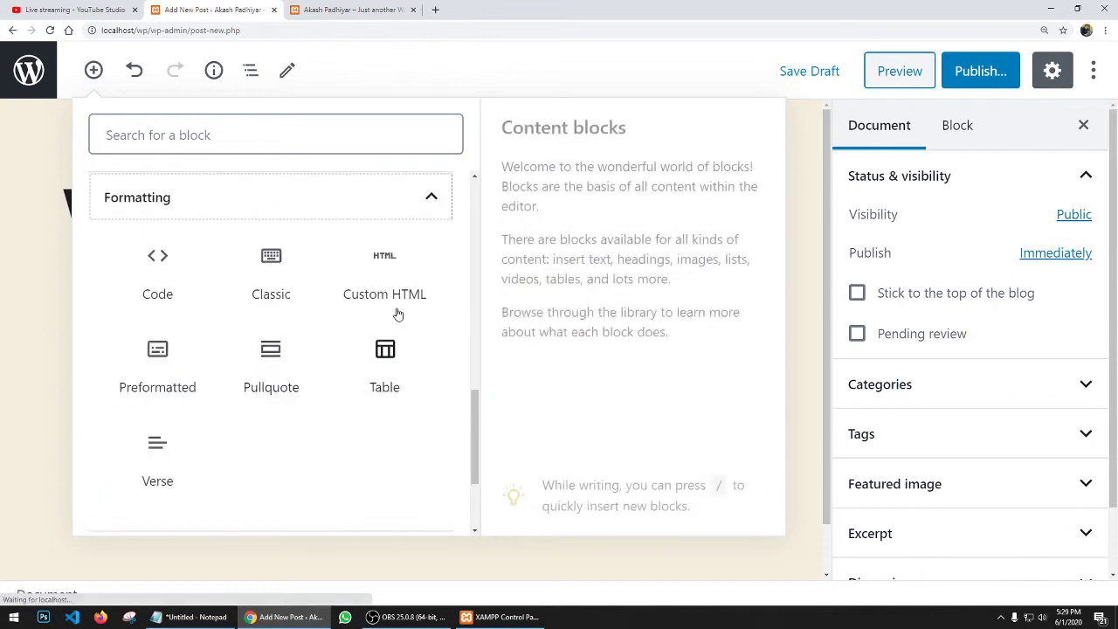
{"action": "left_click", "coordinate": [431, 208]}
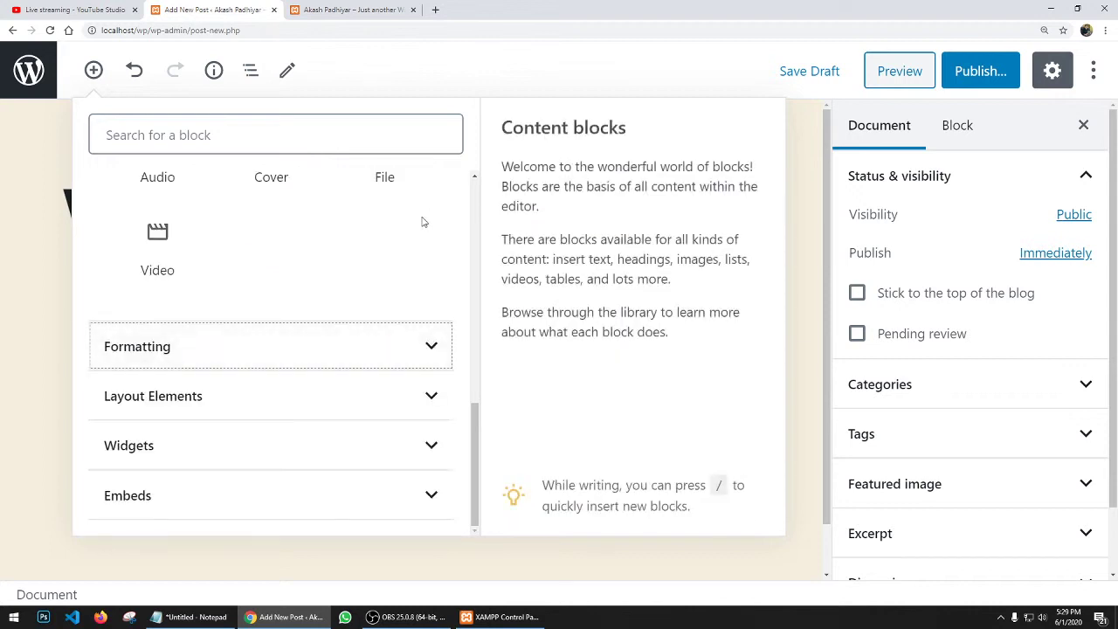
{"action": "left_click", "coordinate": [382, 465]}
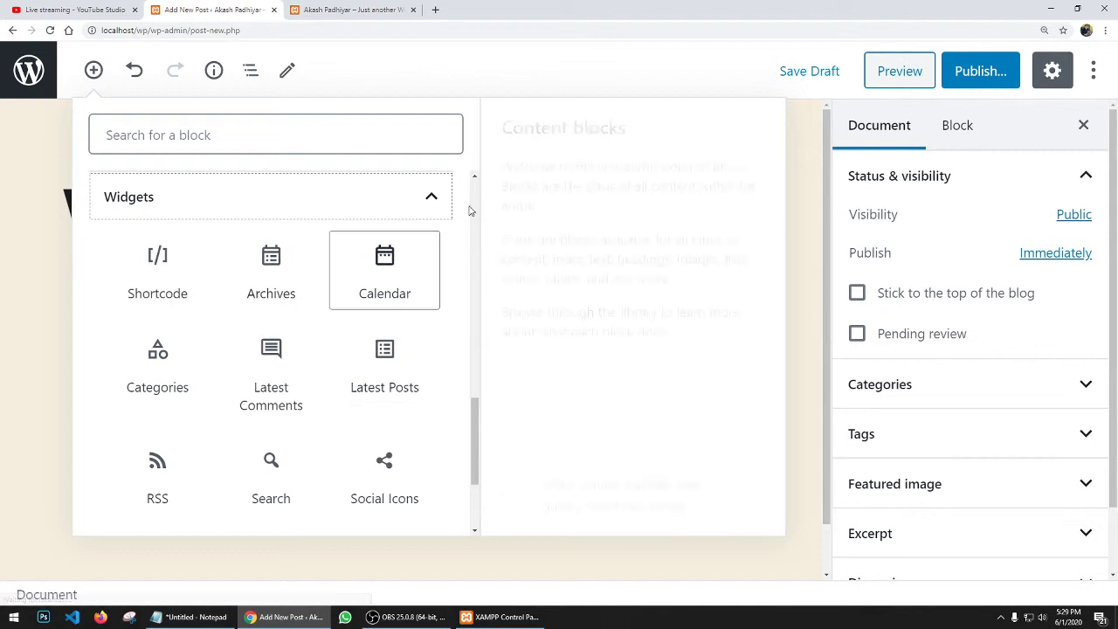
{"action": "left_click", "coordinate": [437, 200]}
{"action": "left_click", "coordinate": [371, 494]}
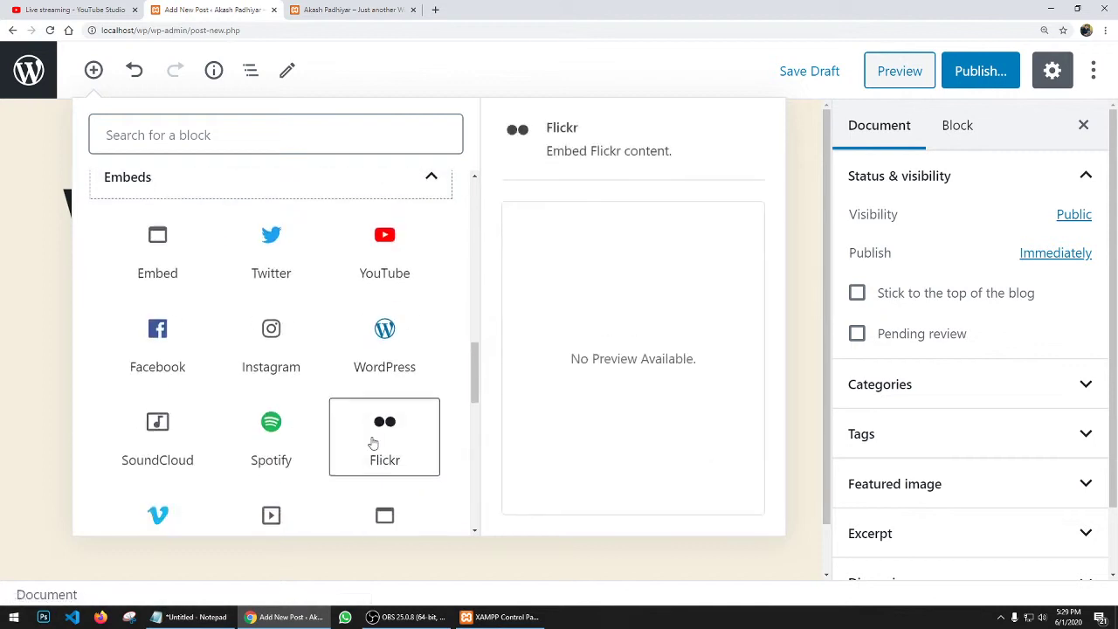
{"action": "scroll", "coordinate": [373, 444], "scroll_direction": "down", "scroll_amount": 1}
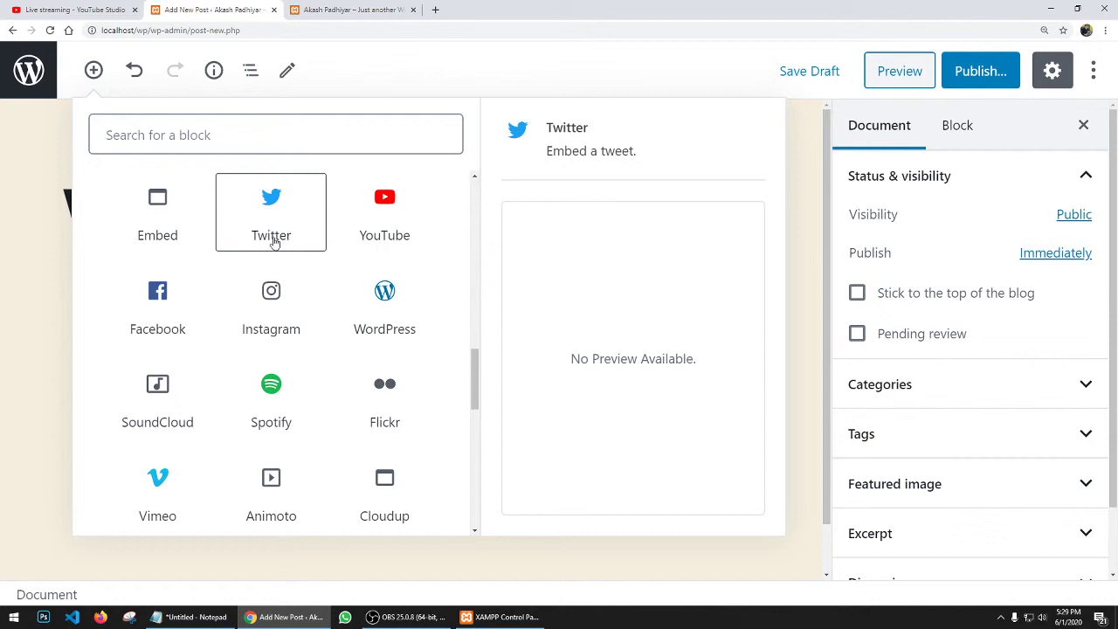
{"action": "scroll", "coordinate": [385, 329], "scroll_direction": "down", "scroll_amount": 1}
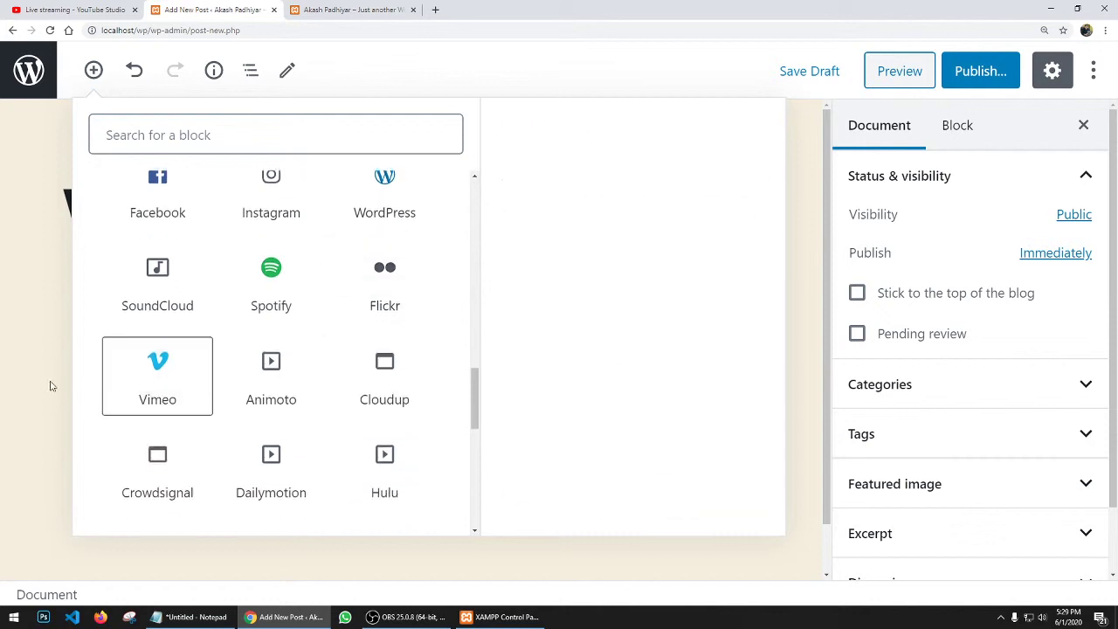
{"action": "left_click", "coordinate": [14, 363]}
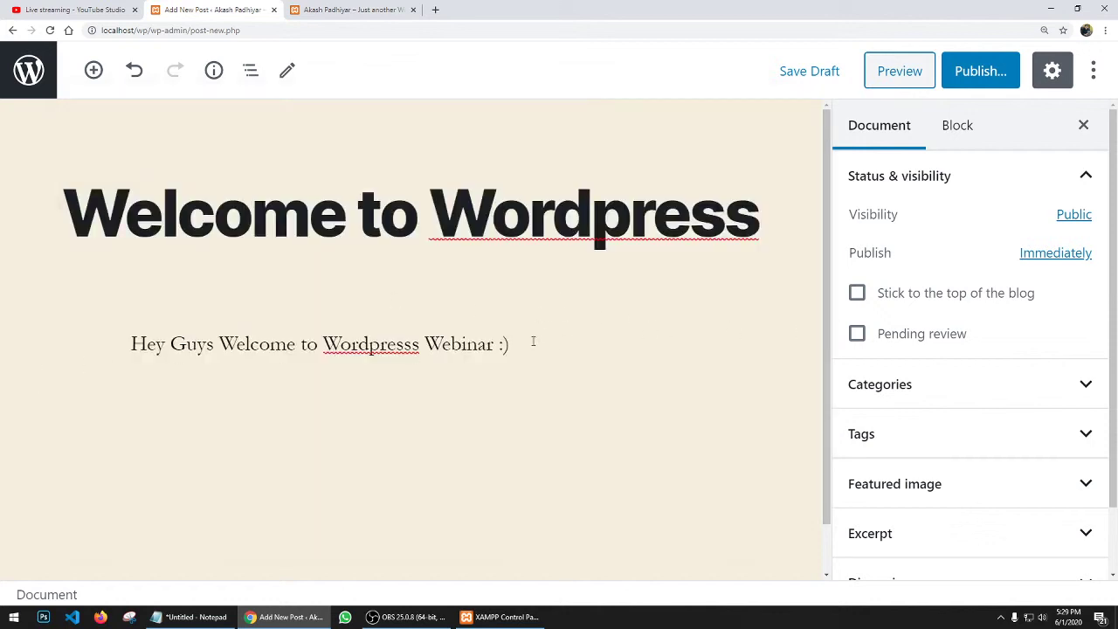
Tick Programming in the post's Categories panel
{"action": "scroll", "coordinate": [960, 331], "scroll_direction": "down", "scroll_amount": 1}
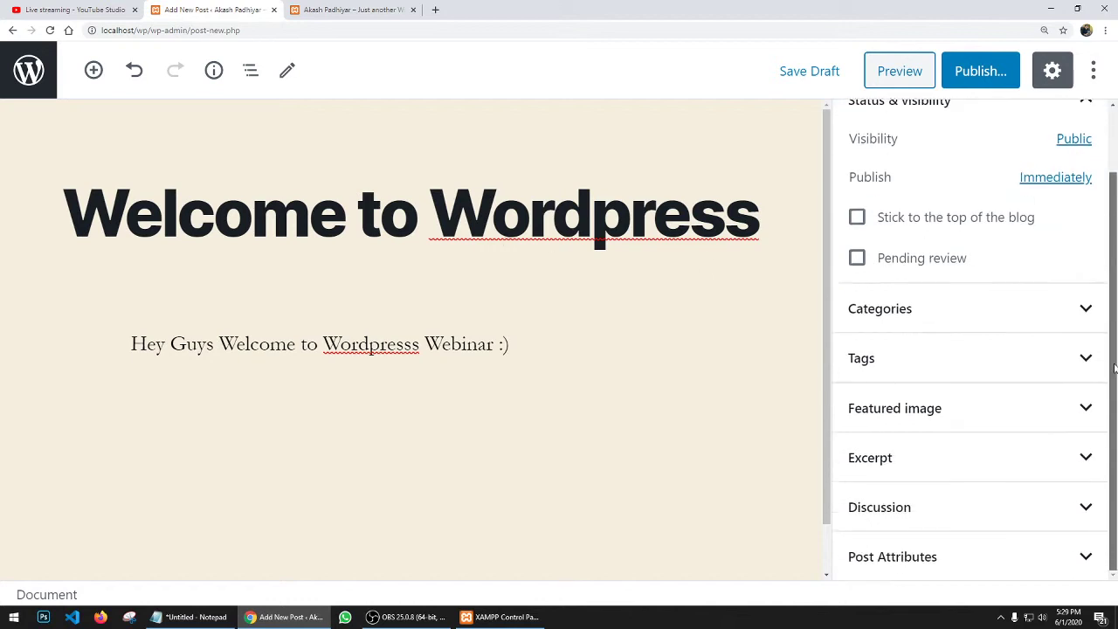
{"action": "left_click", "coordinate": [1020, 318]}
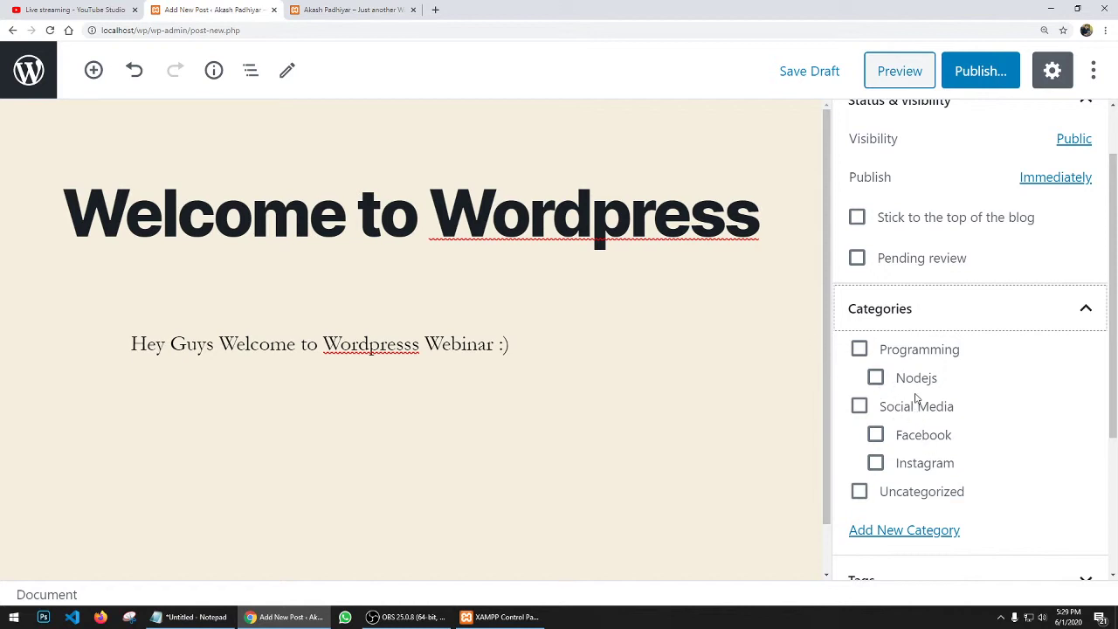
{"action": "left_click", "coordinate": [906, 354]}
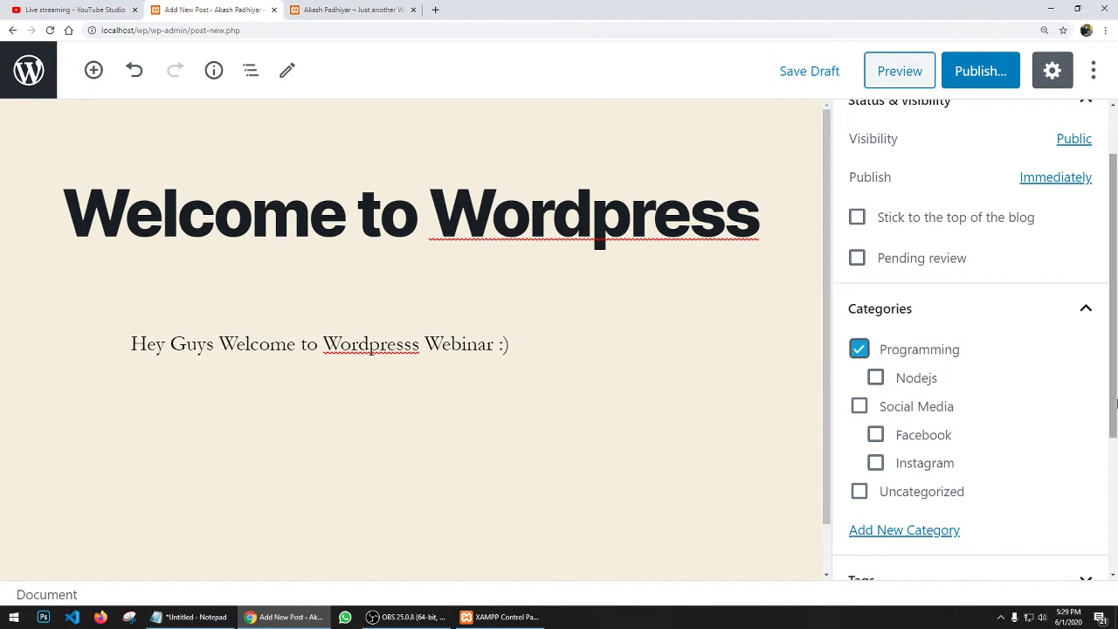
{"action": "scroll", "coordinate": [984, 385], "scroll_direction": "down", "scroll_amount": 3}
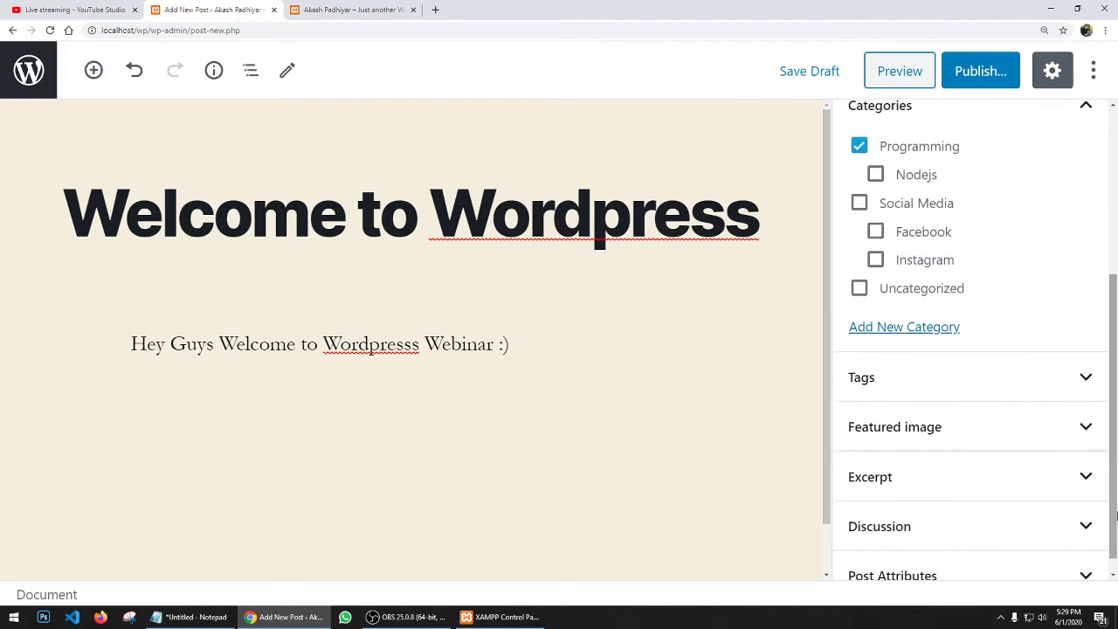
{"action": "left_click", "coordinate": [983, 377]}
Add the tags 'wordpress' and the author's name to the post
{"action": "left_click", "coordinate": [950, 450]}
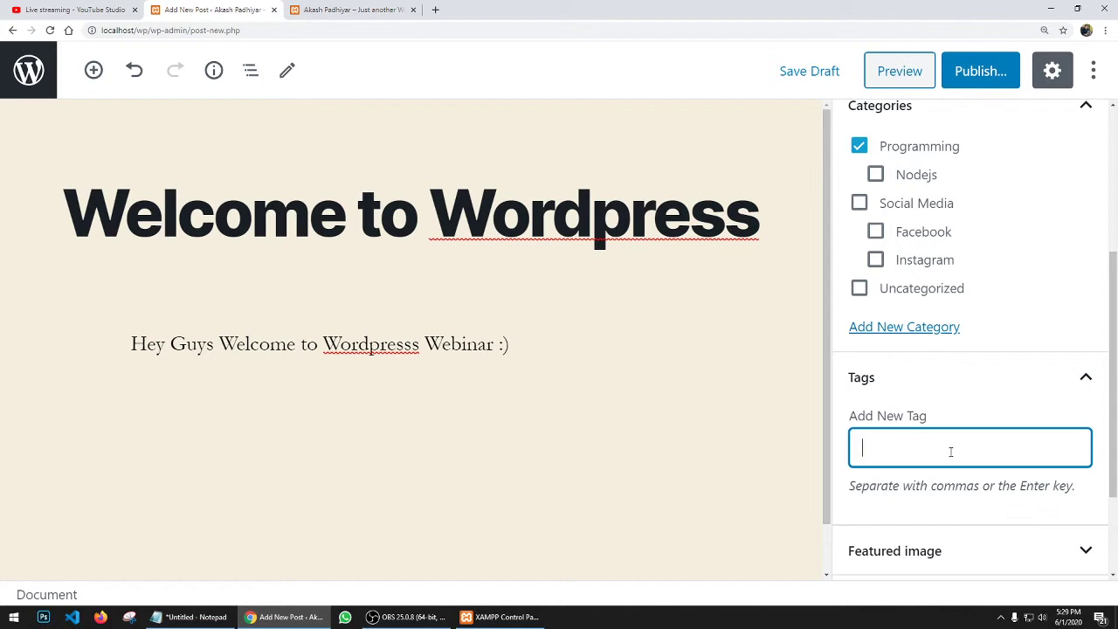
{"action": "type", "text": "wordpress"}
{"action": "key", "text": "Return"}
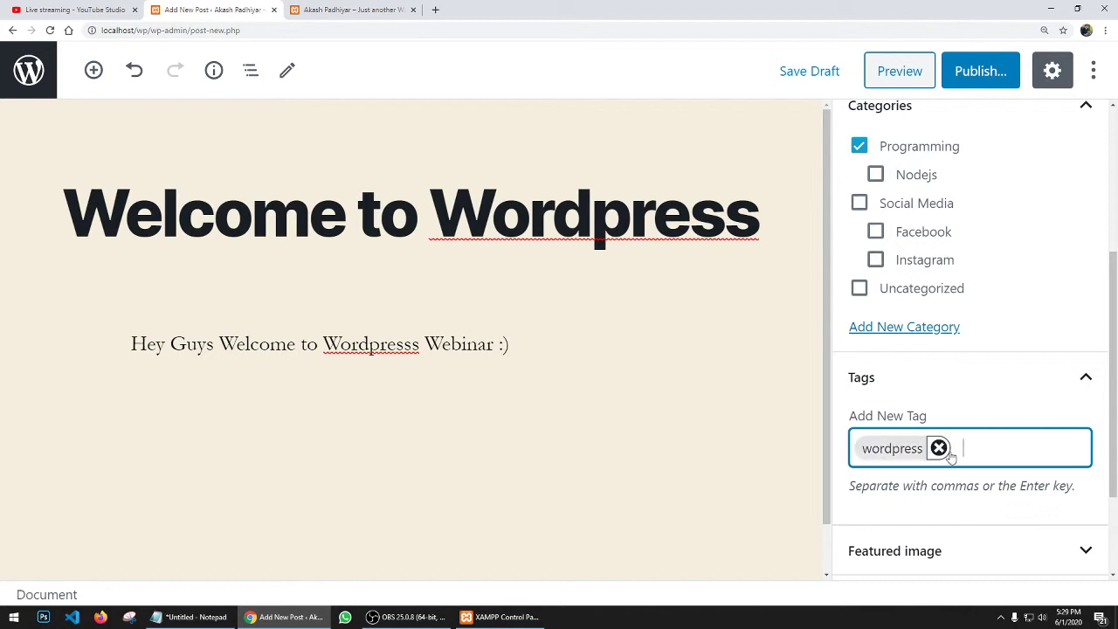
{"action": "type", "text": "aka"}
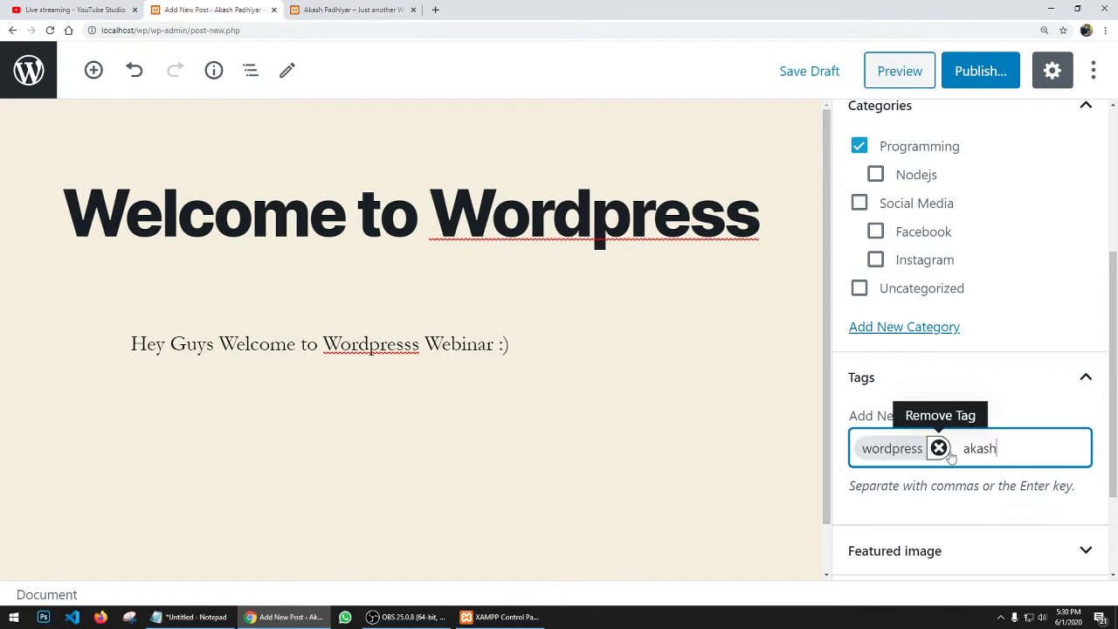
{"action": "type", "text": "sh"}
{"action": "key", "text": "Return"}
{"action": "scroll", "coordinate": [1021, 428], "scroll_direction": "down", "scroll_amount": 2}
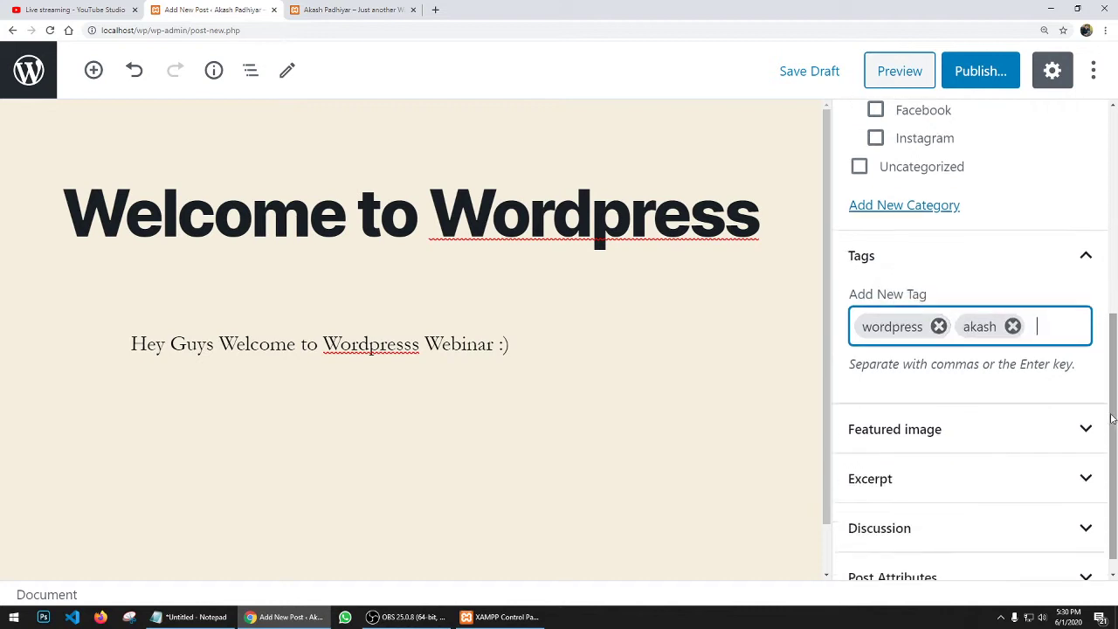
{"action": "left_click", "coordinate": [1020, 428]}
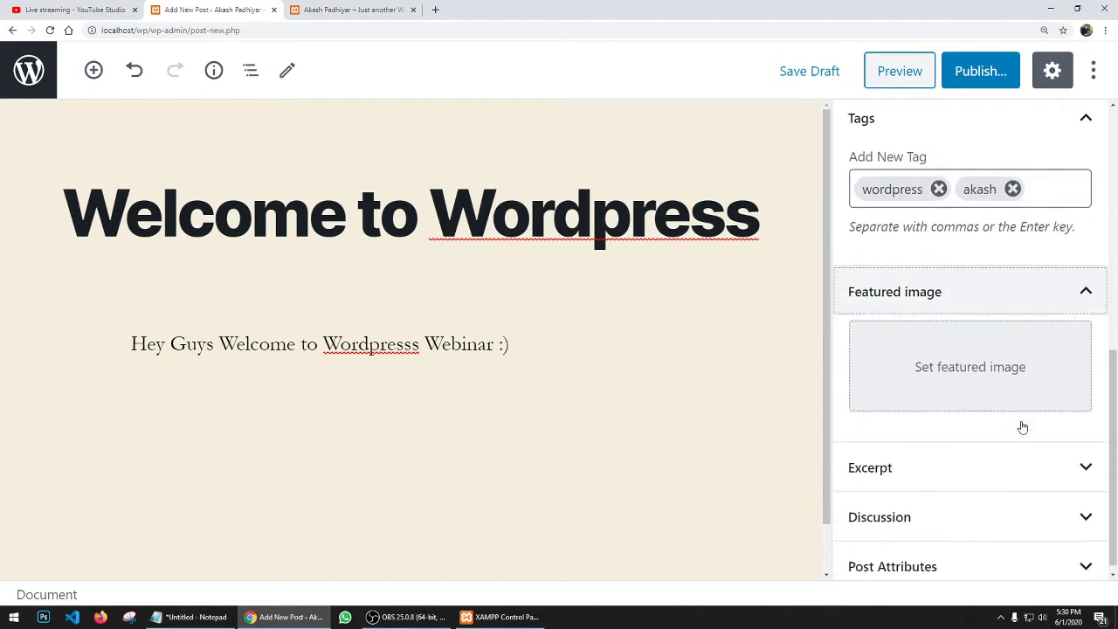
{"action": "scroll", "coordinate": [1017, 441], "scroll_direction": "down", "scroll_amount": 1}
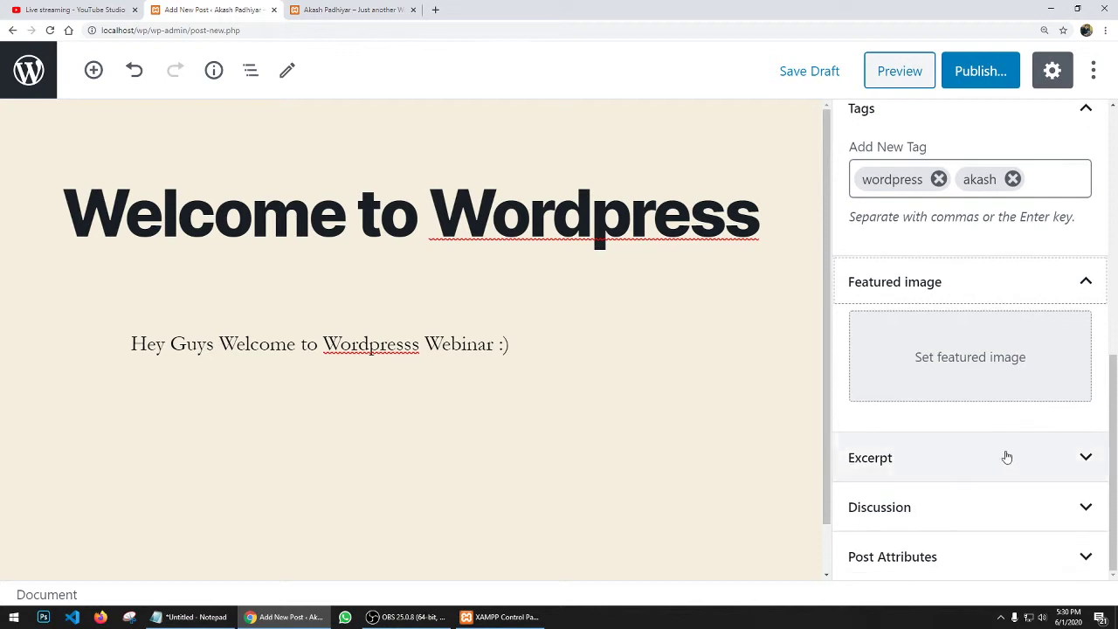
{"action": "left_click", "coordinate": [1061, 518]}
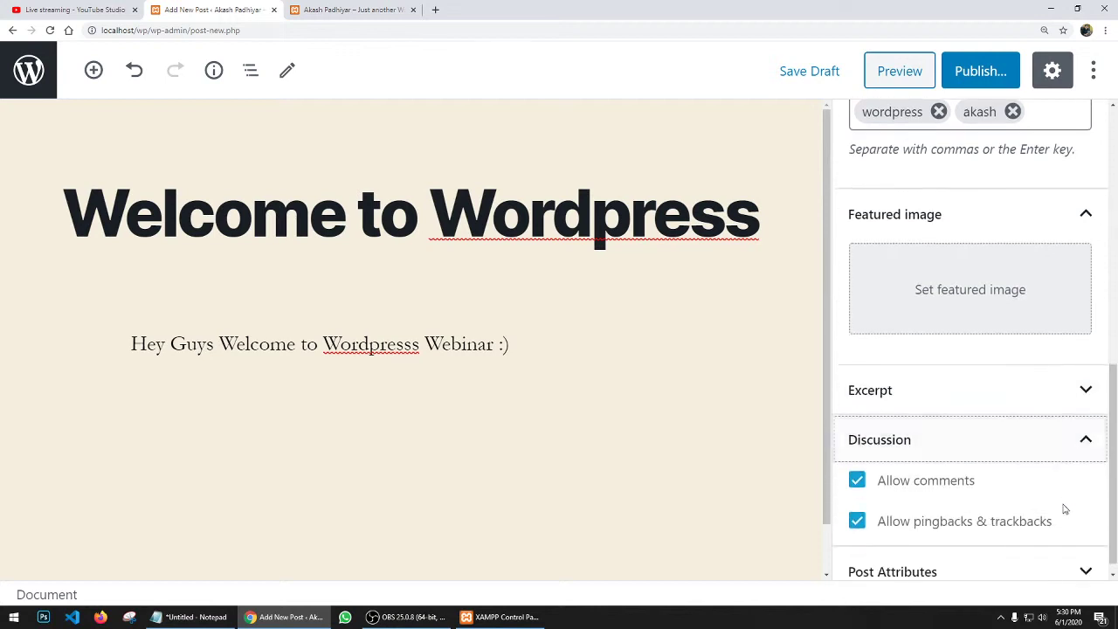
{"action": "triple_click", "coordinate": [924, 471]}
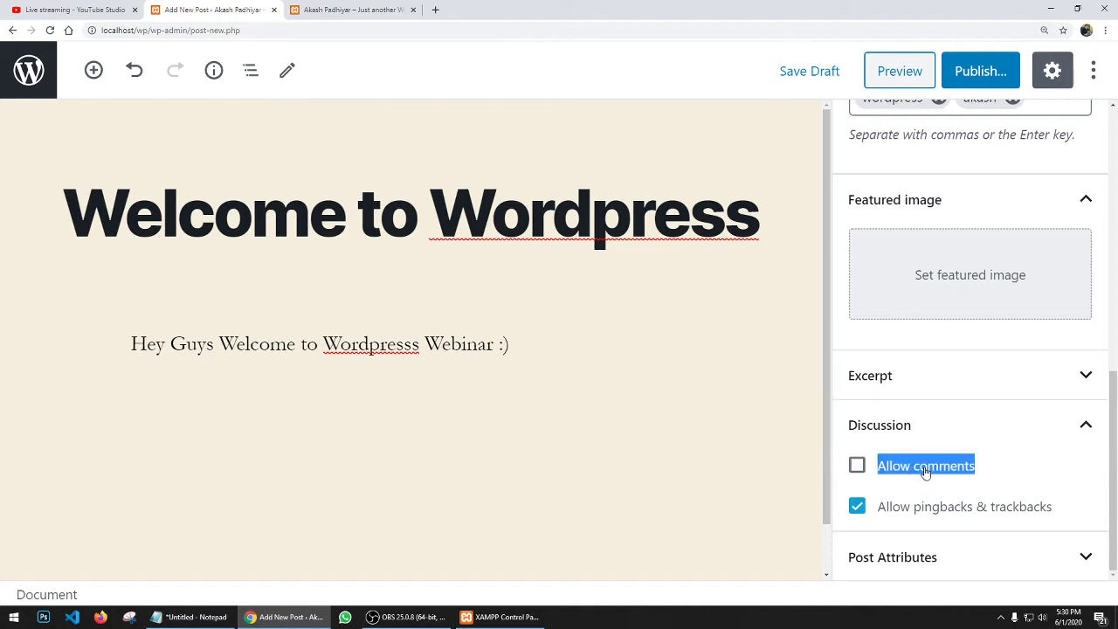
{"action": "left_click", "coordinate": [925, 471]}
{"action": "left_click", "coordinate": [1039, 552]}
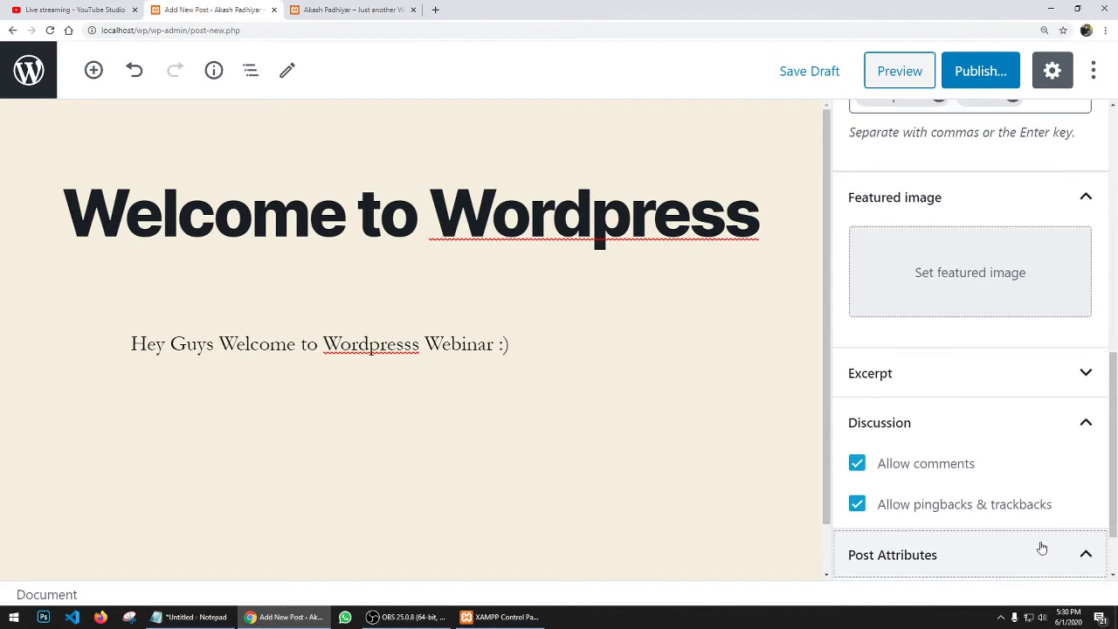
{"action": "left_click", "coordinate": [1007, 536]}
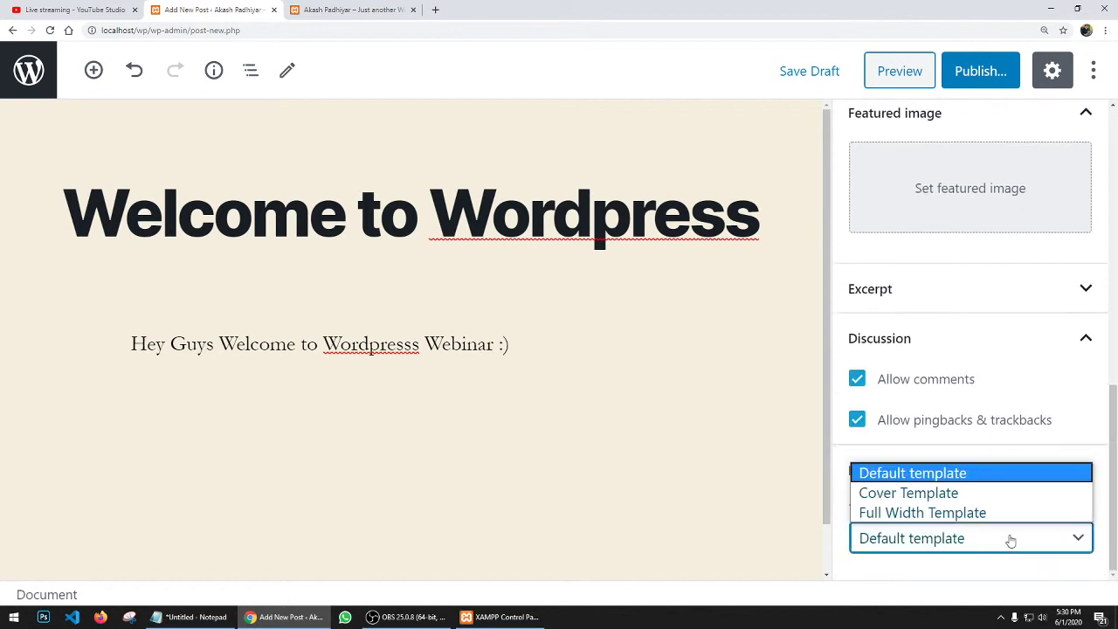
{"action": "left_click", "coordinate": [974, 476]}
{"action": "scroll", "coordinate": [978, 393], "scroll_direction": "up", "scroll_amount": 8}
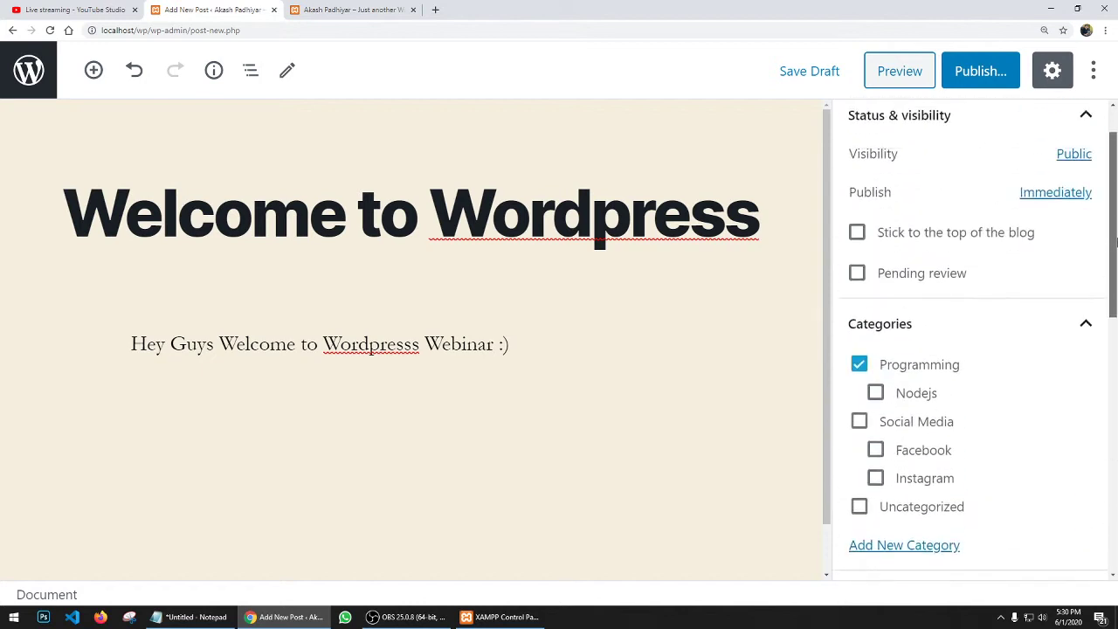
{"action": "scroll", "coordinate": [1115, 240], "scroll_direction": "up", "scroll_amount": 2}
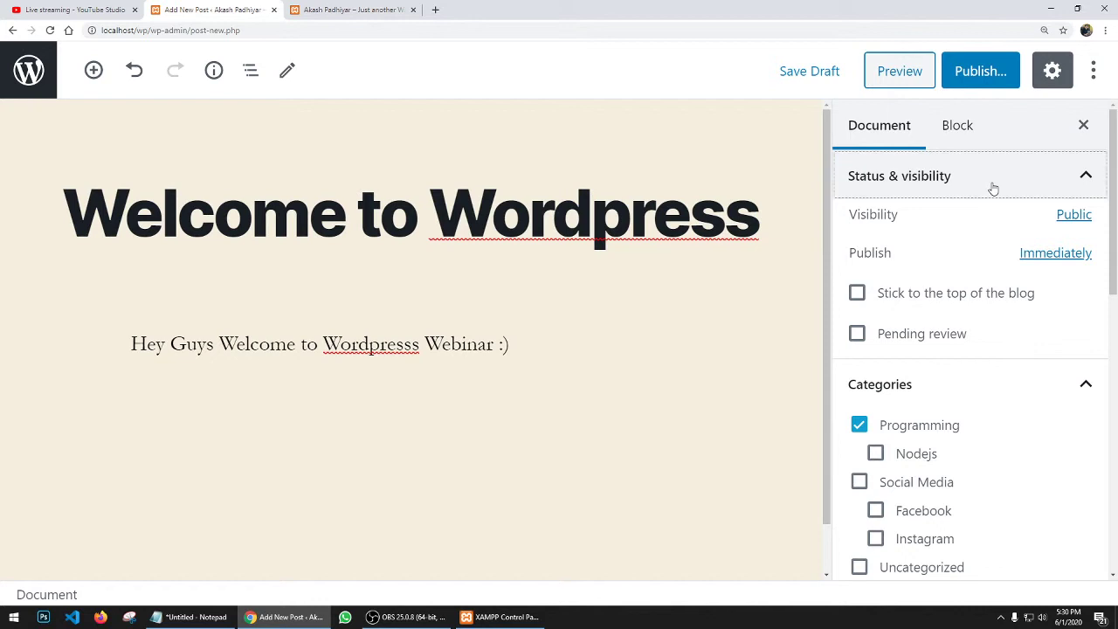
Confirm visibility stays Public and publishing stays Immediately, then start the pre-publish check
{"action": "left_click", "coordinate": [993, 189]}
{"action": "left_click", "coordinate": [993, 189]}
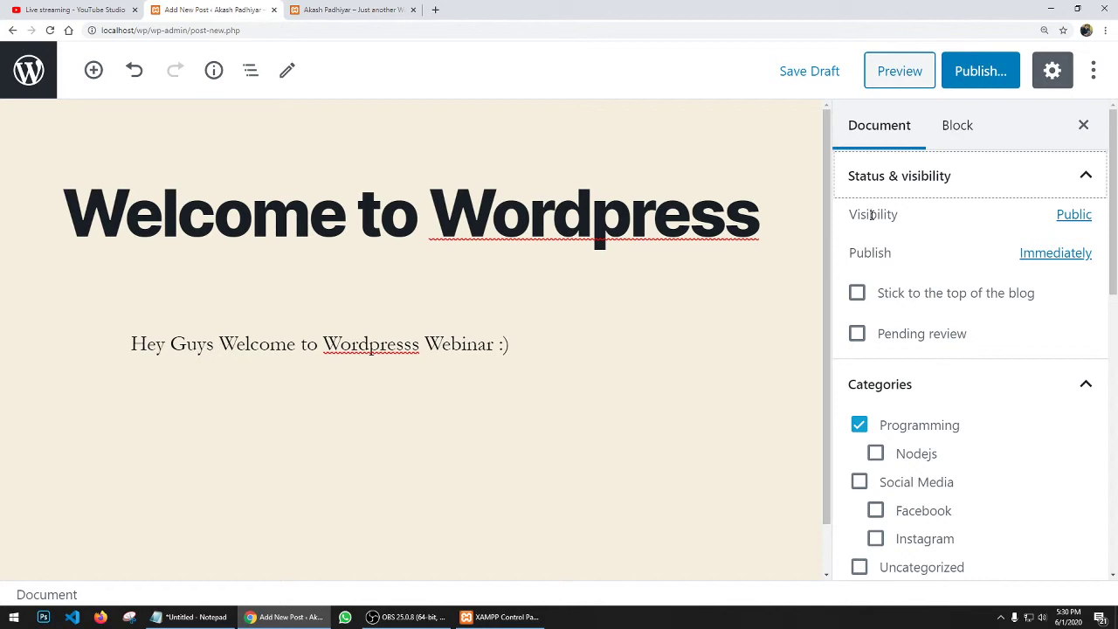
{"action": "left_click", "coordinate": [1088, 222]}
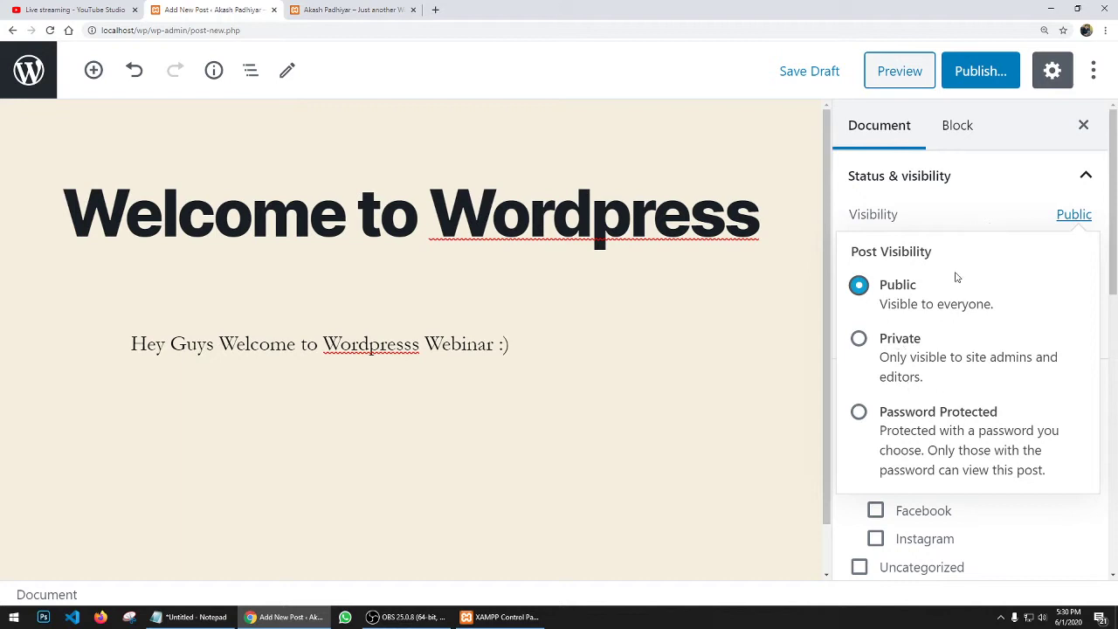
{"action": "left_click", "coordinate": [988, 223]}
{"action": "left_click", "coordinate": [1081, 257]}
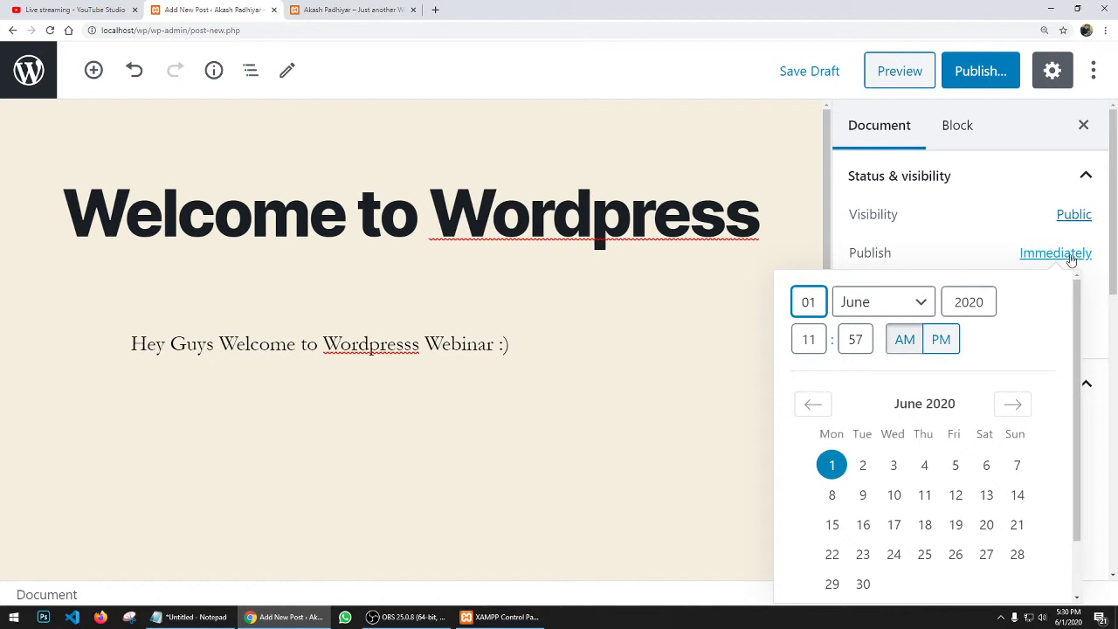
{"action": "left_click", "coordinate": [1111, 324]}
{"action": "left_click_drag", "start_coordinate": [1102, 311], "coordinate": [1114, 131]}
{"action": "left_click", "coordinate": [1002, 80]}
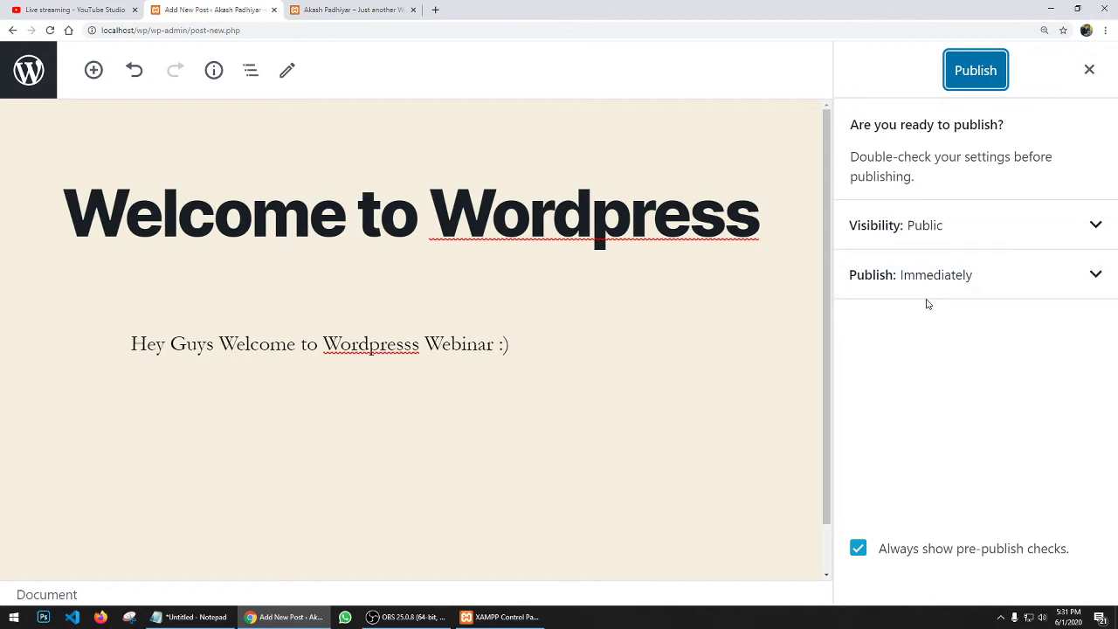
Publish the Welcome to WordPress post and reload the site's front page to view it
{"action": "left_click", "coordinate": [1001, 79]}
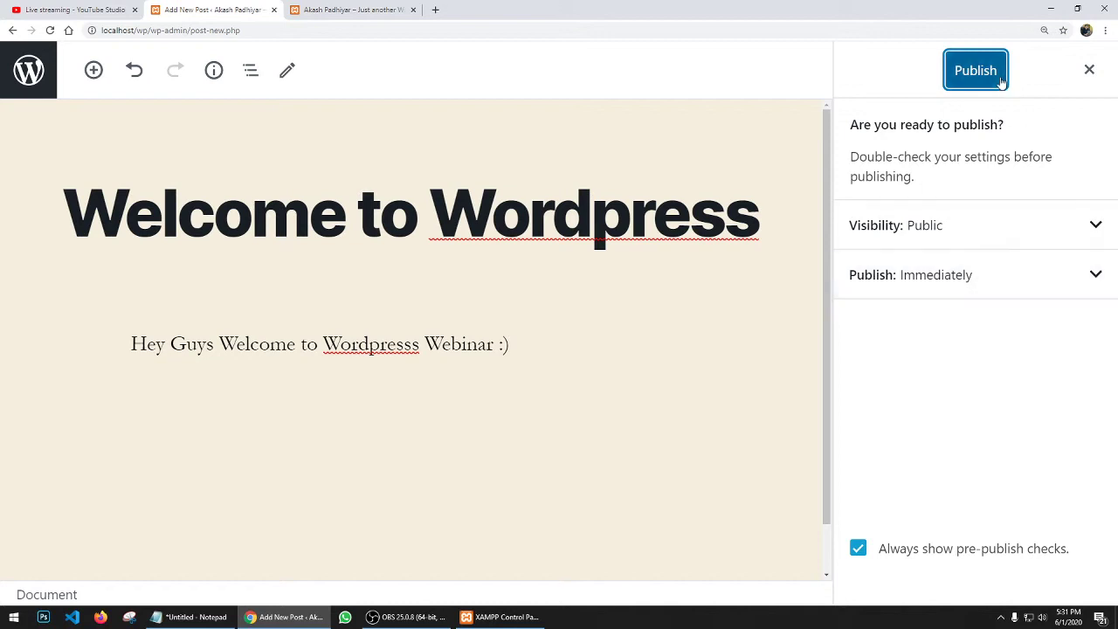
{"action": "left_click", "coordinate": [389, 8]}
{"action": "left_click", "coordinate": [170, 138]}
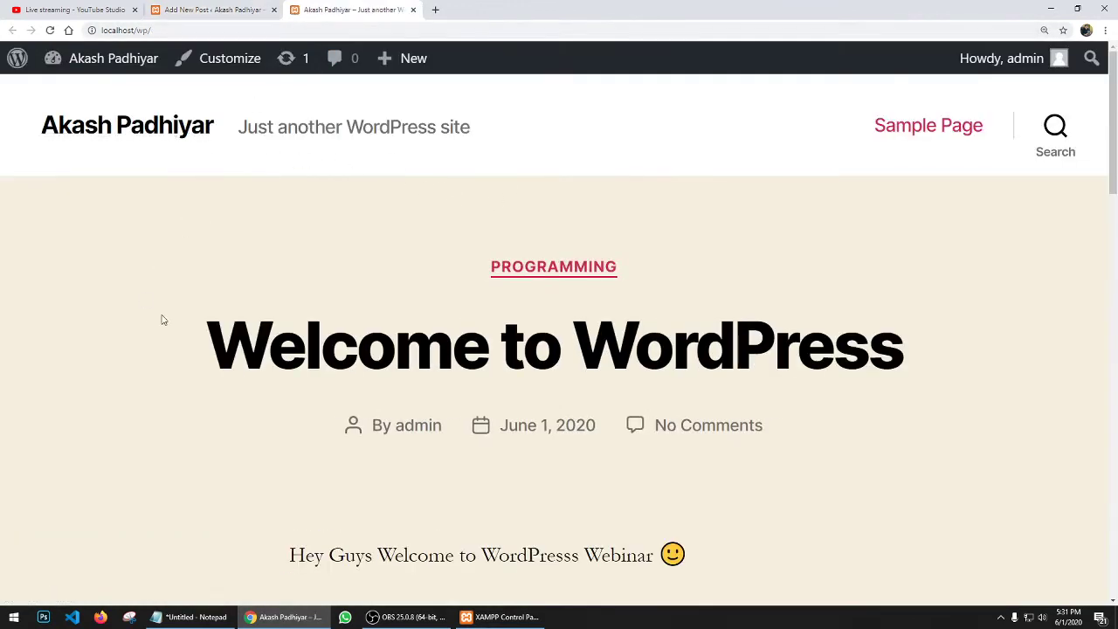
{"action": "left_click_drag", "start_coordinate": [206, 348], "coordinate": [983, 354]}
{"action": "scroll", "coordinate": [972, 342], "scroll_direction": "down", "scroll_amount": 2}
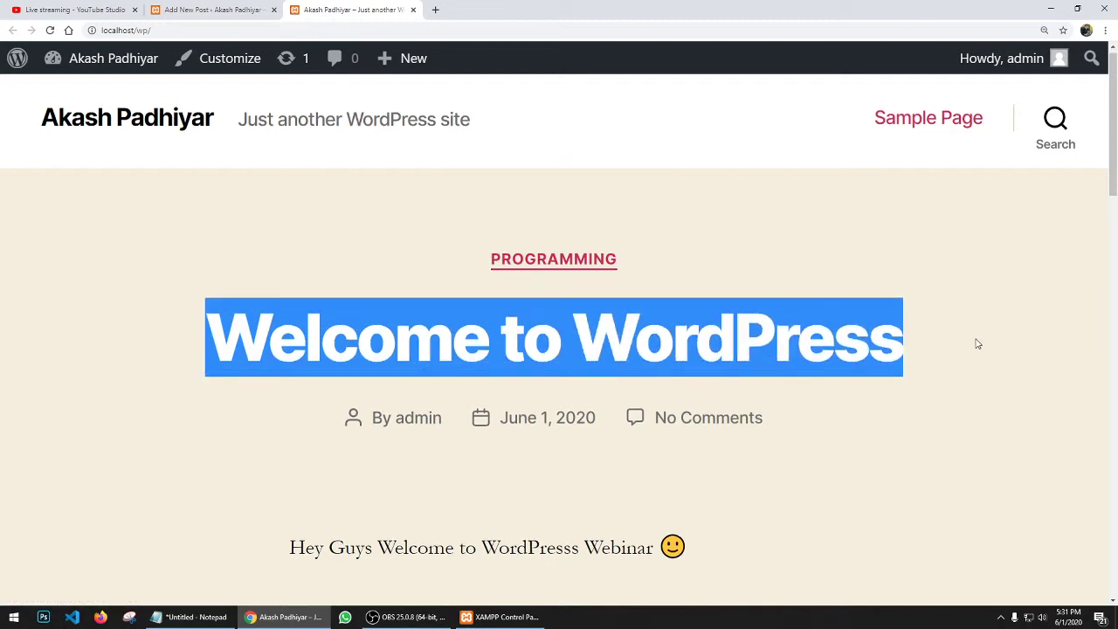
Select the post's greeting paragraph on the site, then return to the editor and the posts list
{"action": "left_click_drag", "start_coordinate": [279, 441], "coordinate": [700, 451]}
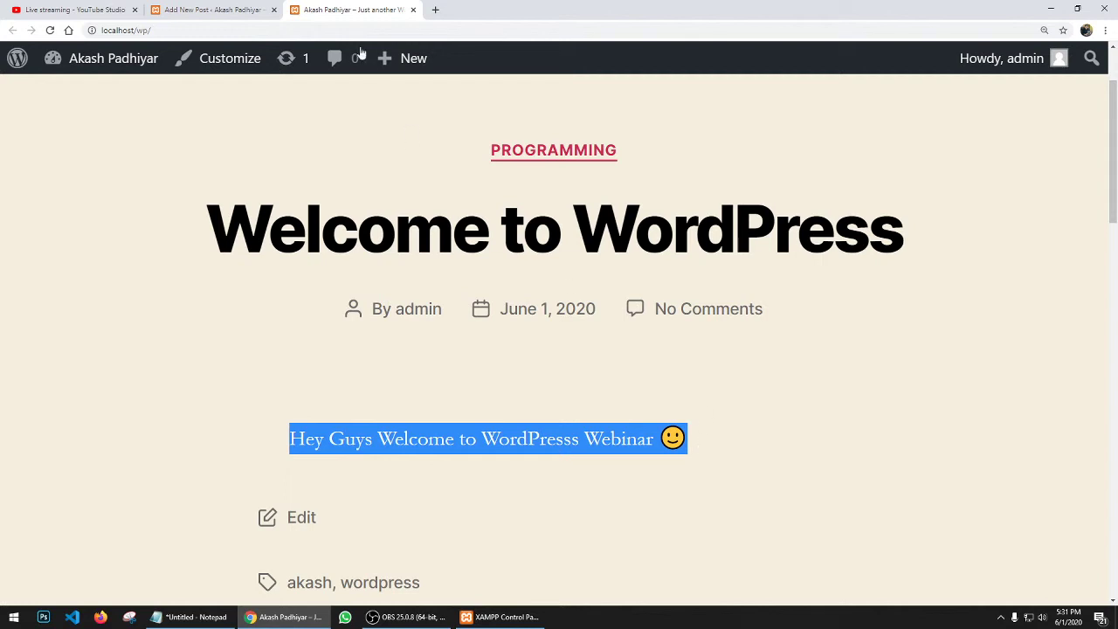
{"action": "left_click", "coordinate": [262, 10]}
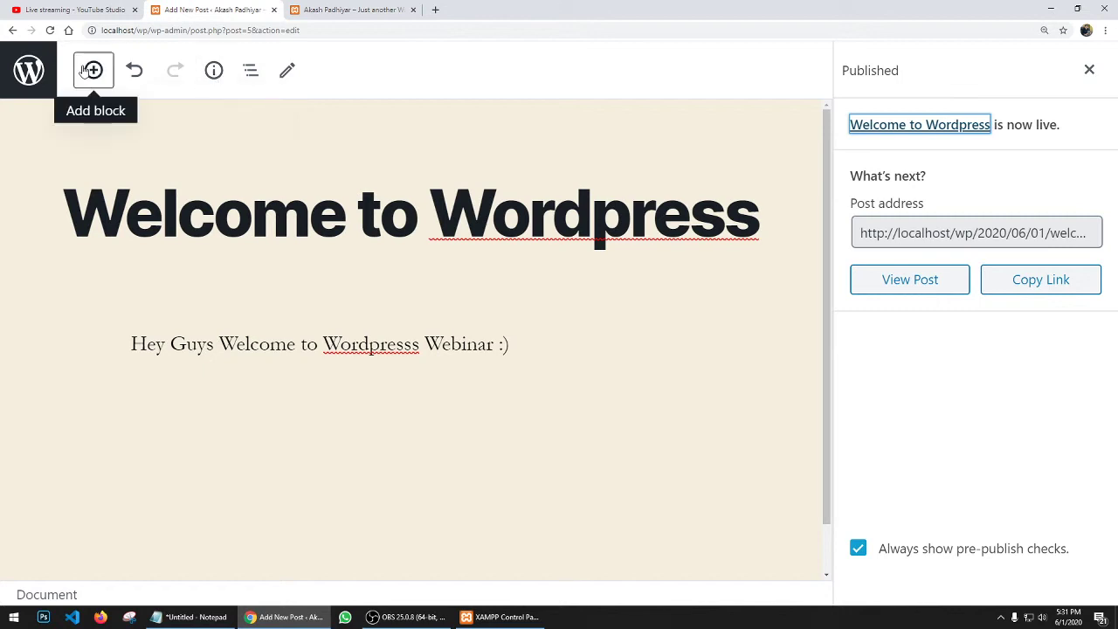
{"action": "left_click", "coordinate": [21, 70]}
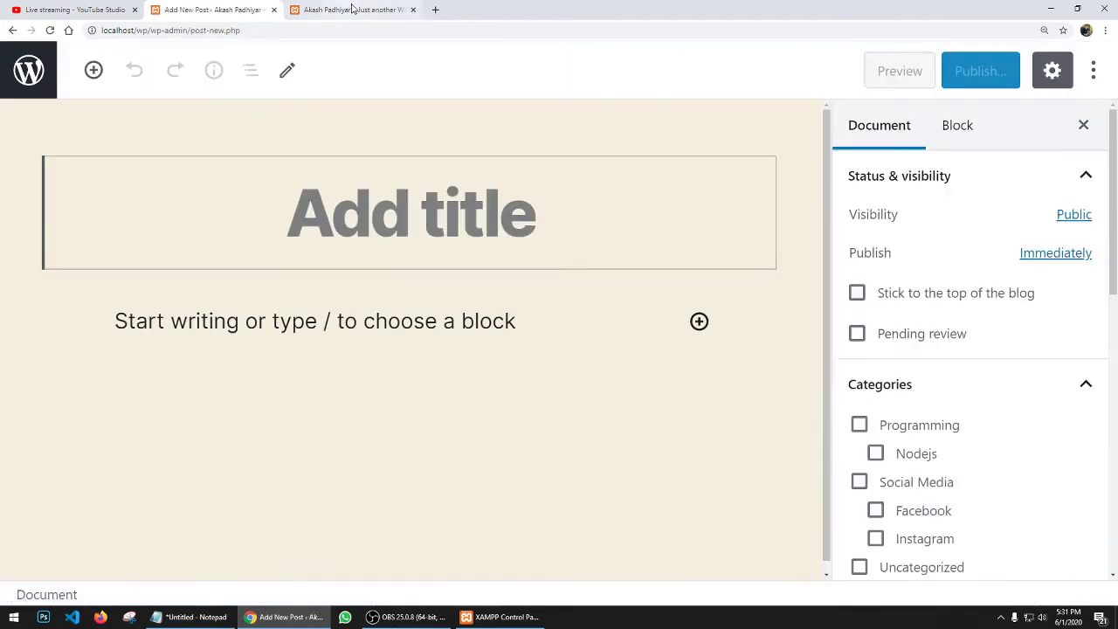
Load shareittips.com in a new browser tab
{"action": "left_click", "coordinate": [353, 8]}
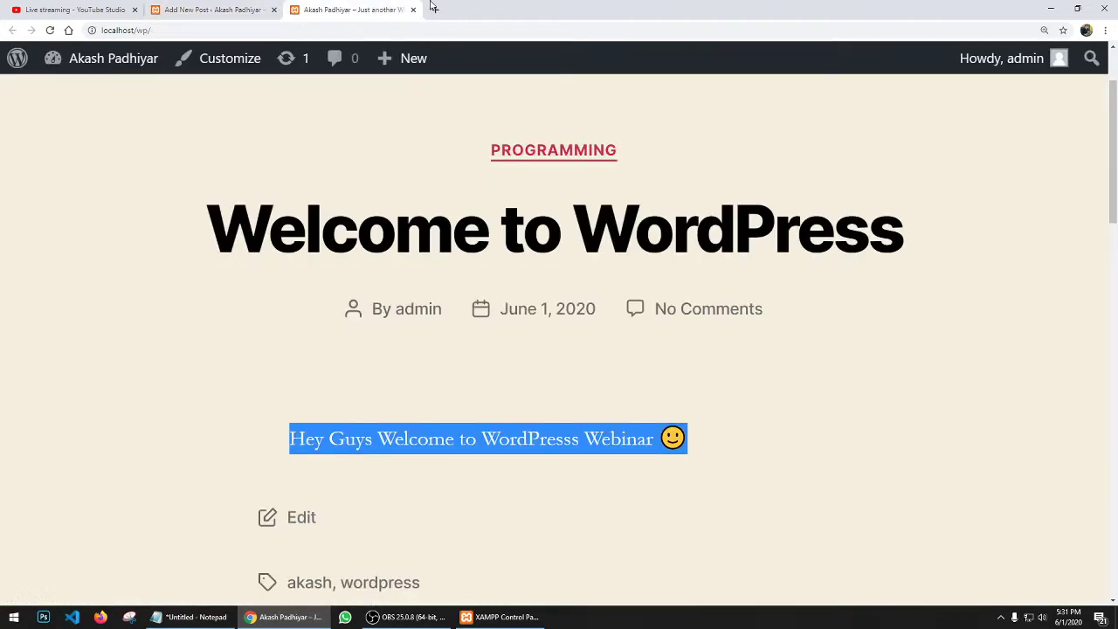
{"action": "left_click", "coordinate": [435, 9]}
{"action": "type", "text": "sha"}
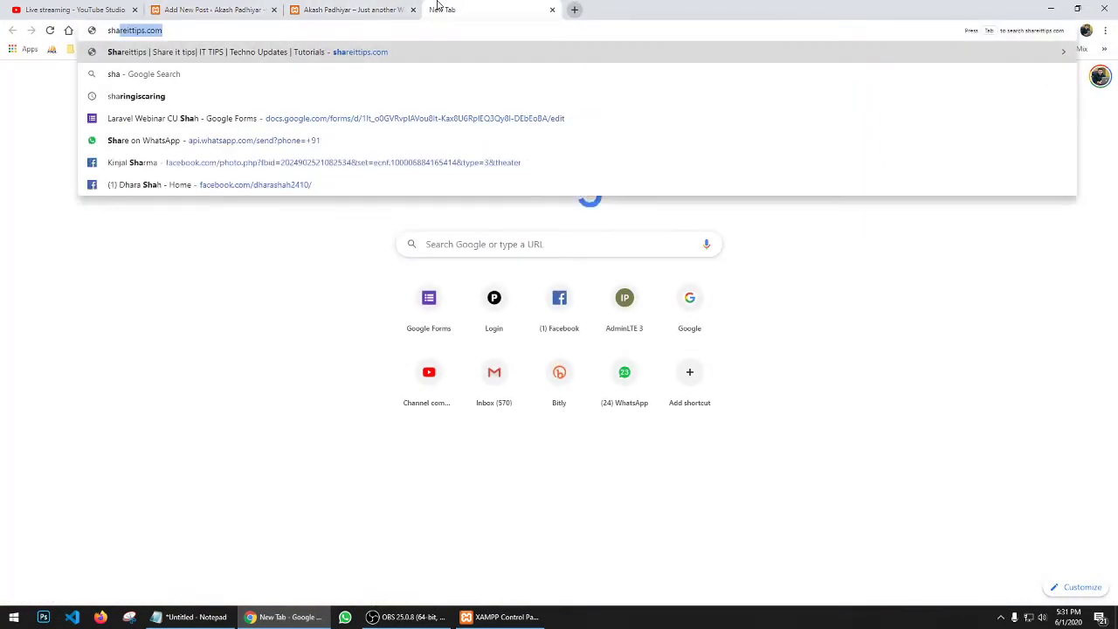
{"action": "key", "text": "Return"}
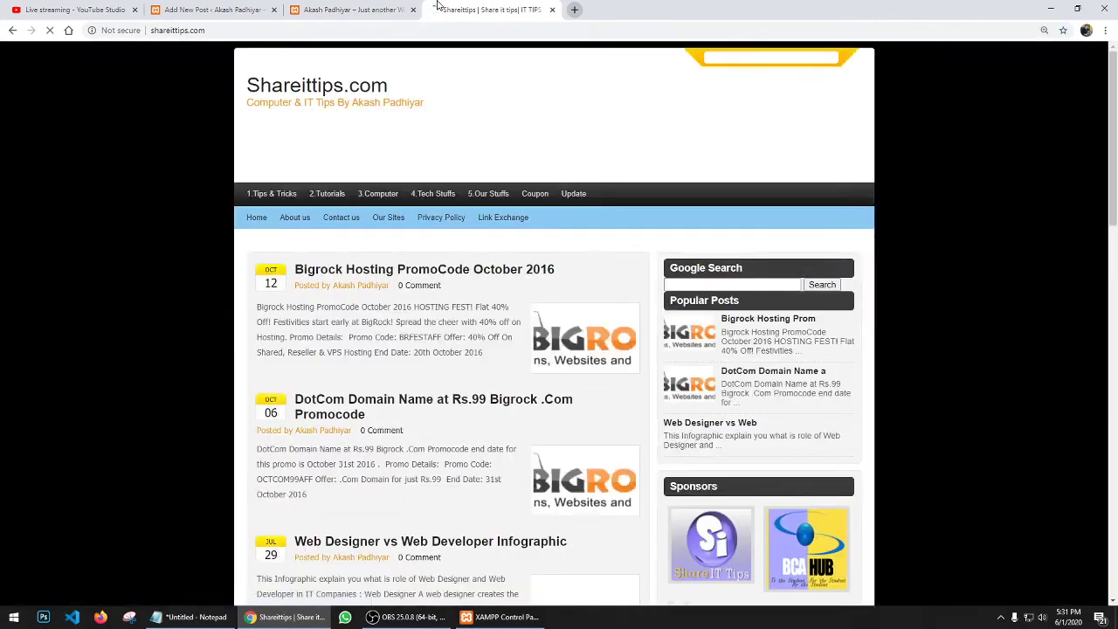
{"action": "scroll", "coordinate": [553, 274], "scroll_direction": "down", "scroll_amount": 2}
{"action": "scroll", "coordinate": [550, 271], "scroll_direction": "down", "scroll_amount": 5}
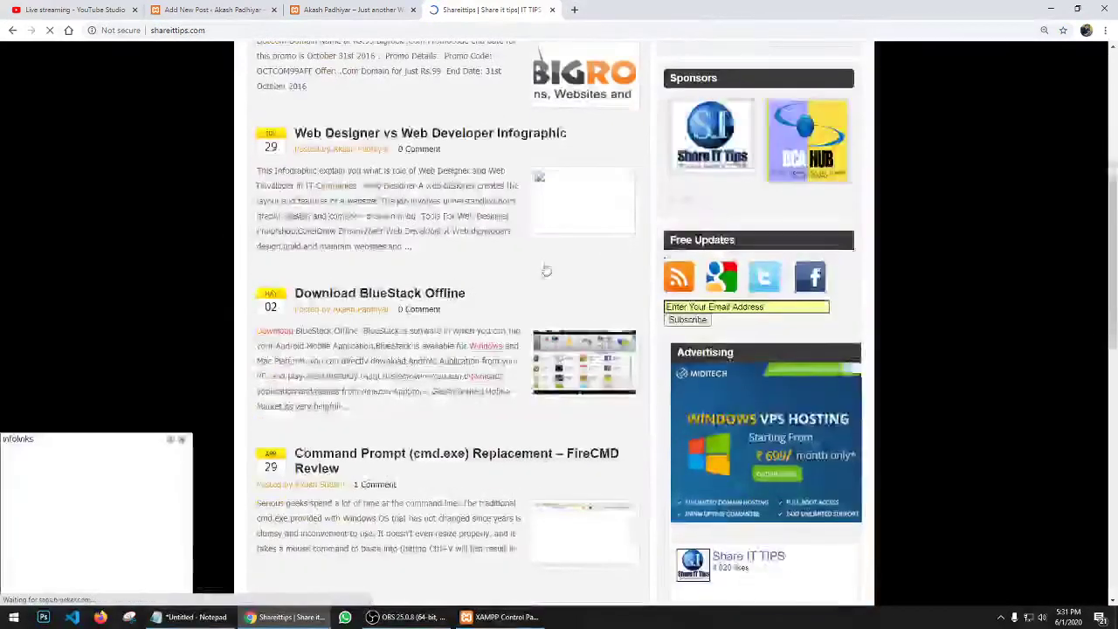
Open the 'Command Prompt (cmd.exe) Replacement – FireCMD' article and close the site front-page tab
{"action": "left_click", "coordinate": [519, 229]}
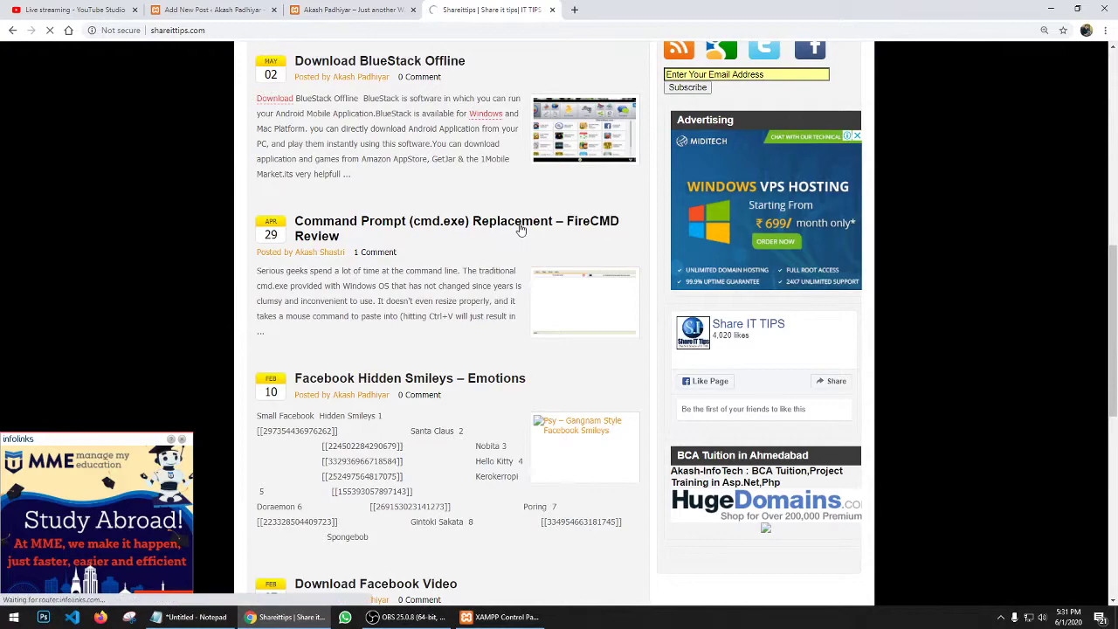
{"action": "scroll", "coordinate": [538, 236], "scroll_direction": "down", "scroll_amount": 3}
{"action": "scroll", "coordinate": [538, 236], "scroll_direction": "down", "scroll_amount": 1}
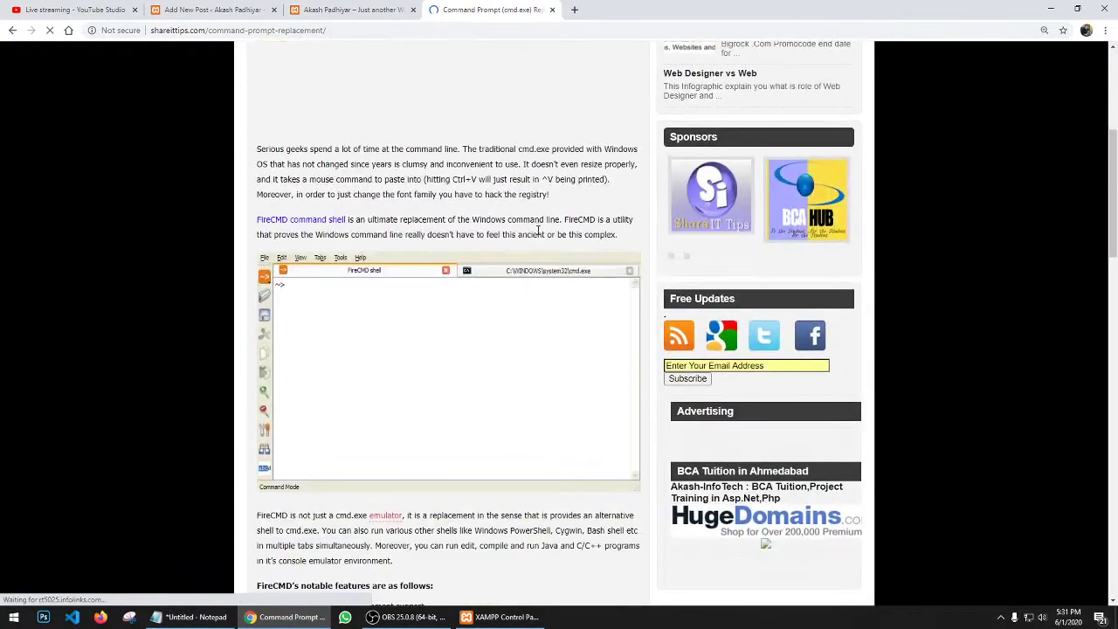
{"action": "scroll", "coordinate": [474, 232], "scroll_direction": "up", "scroll_amount": 4}
{"action": "left_click", "coordinate": [349, 10]}
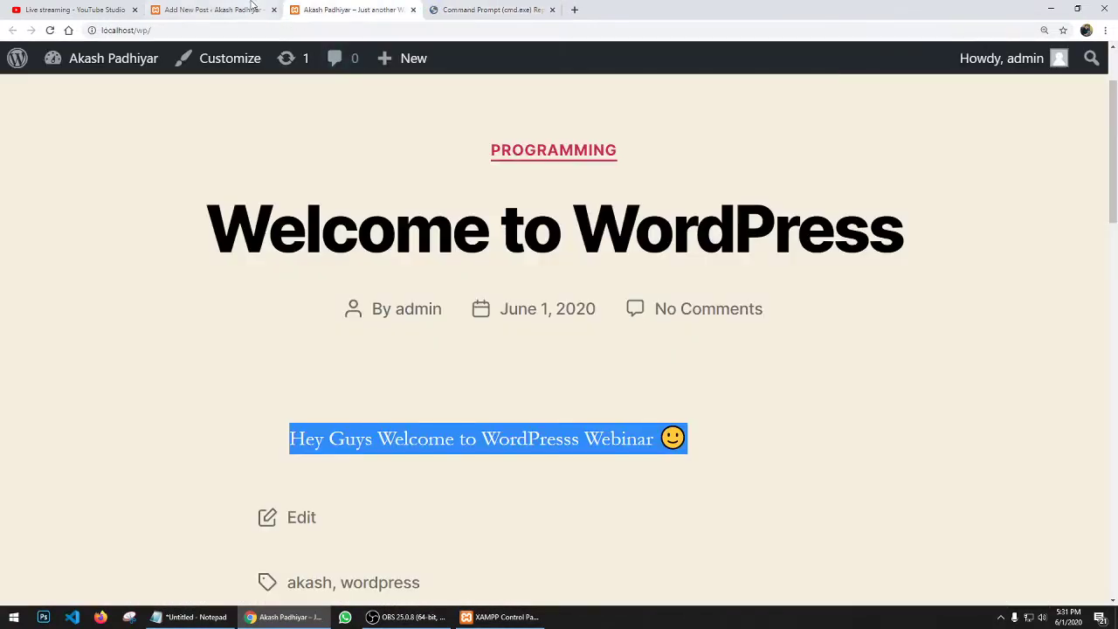
{"action": "left_click", "coordinate": [214, 10]}
{"action": "left_click", "coordinate": [413, 9]}
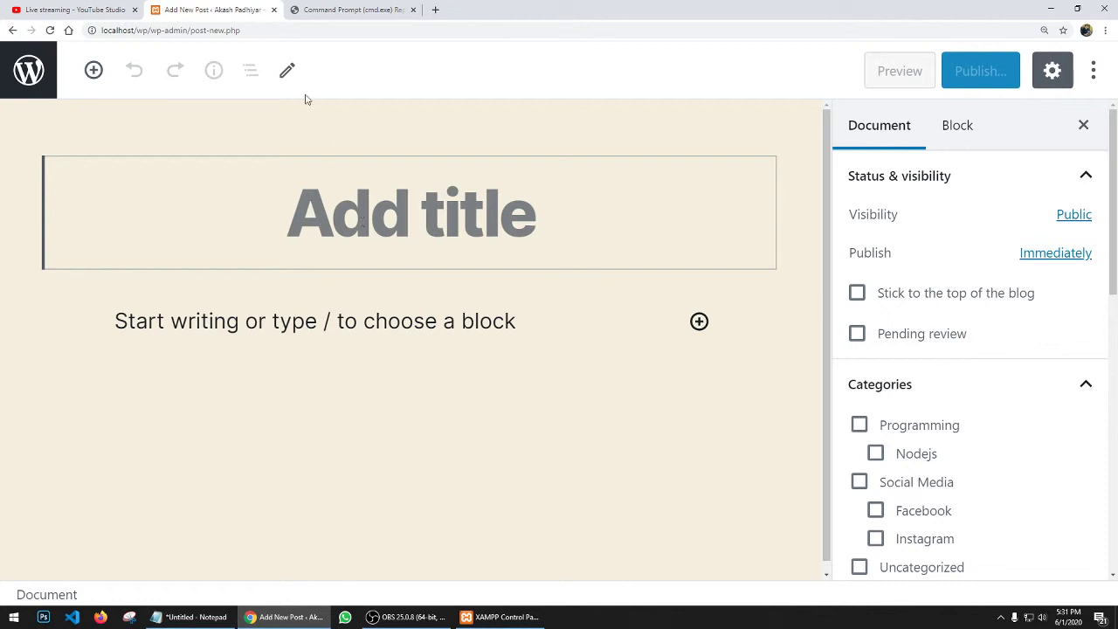
Copy the FireCMD article's first two paragraphs and paste them into the post body
{"action": "left_click", "coordinate": [345, 9]}
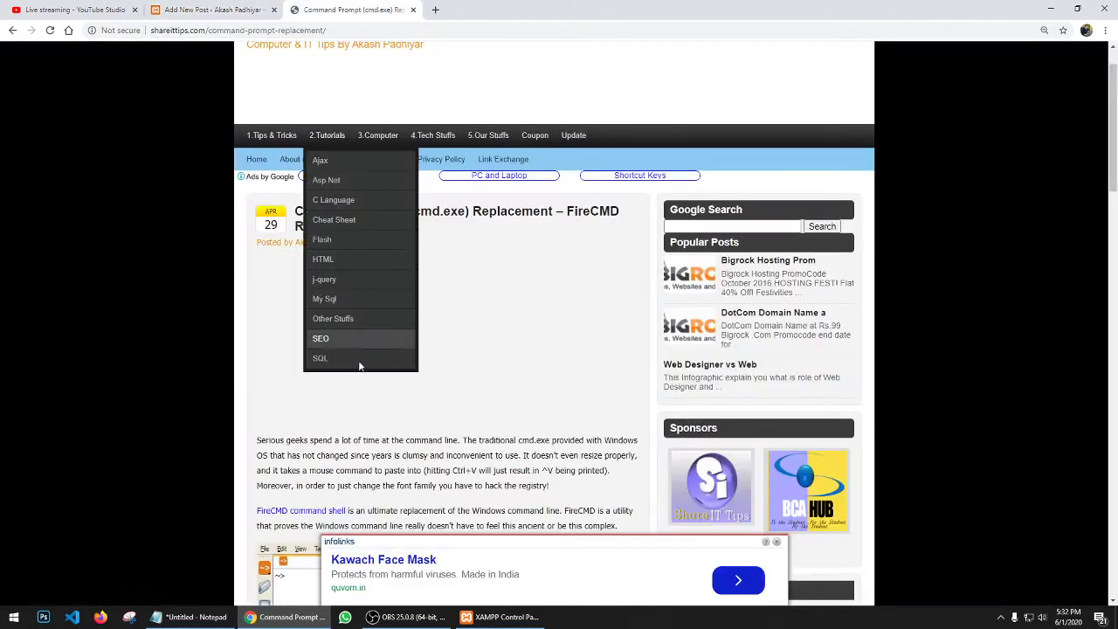
{"action": "scroll", "coordinate": [524, 305], "scroll_direction": "down", "scroll_amount": 3}
{"action": "left_click_drag", "start_coordinate": [622, 298], "coordinate": [258, 208]}
{"action": "right_click", "coordinate": [273, 215]}
{"action": "left_click", "coordinate": [292, 219]}
{"action": "left_click", "coordinate": [210, 10]}
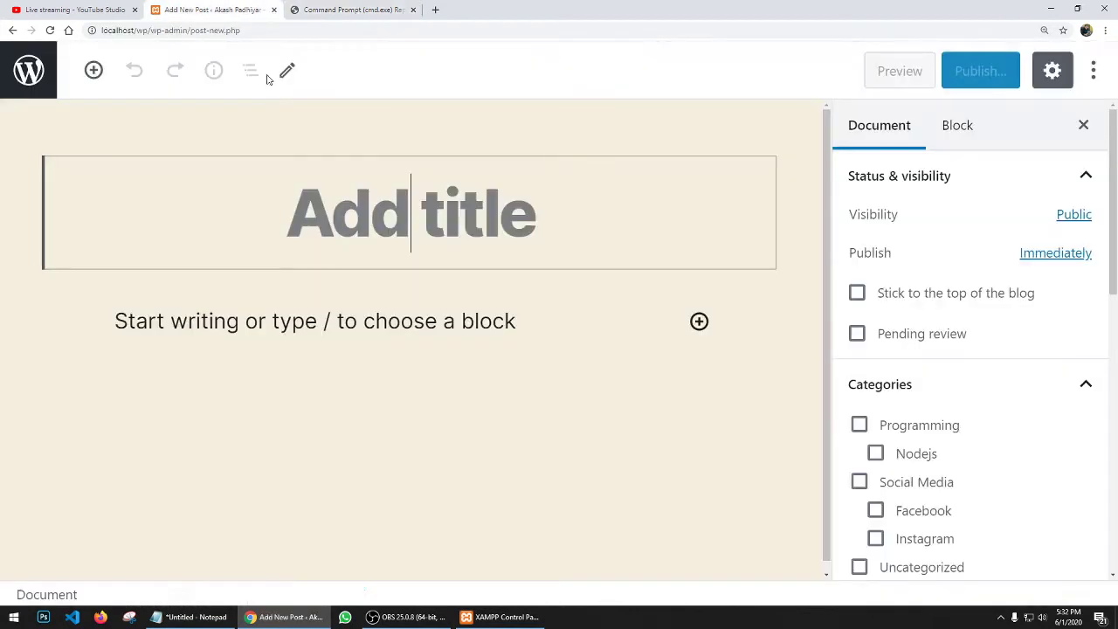
{"action": "left_click", "coordinate": [339, 329]}
{"action": "key", "text": "ctrl+v"}
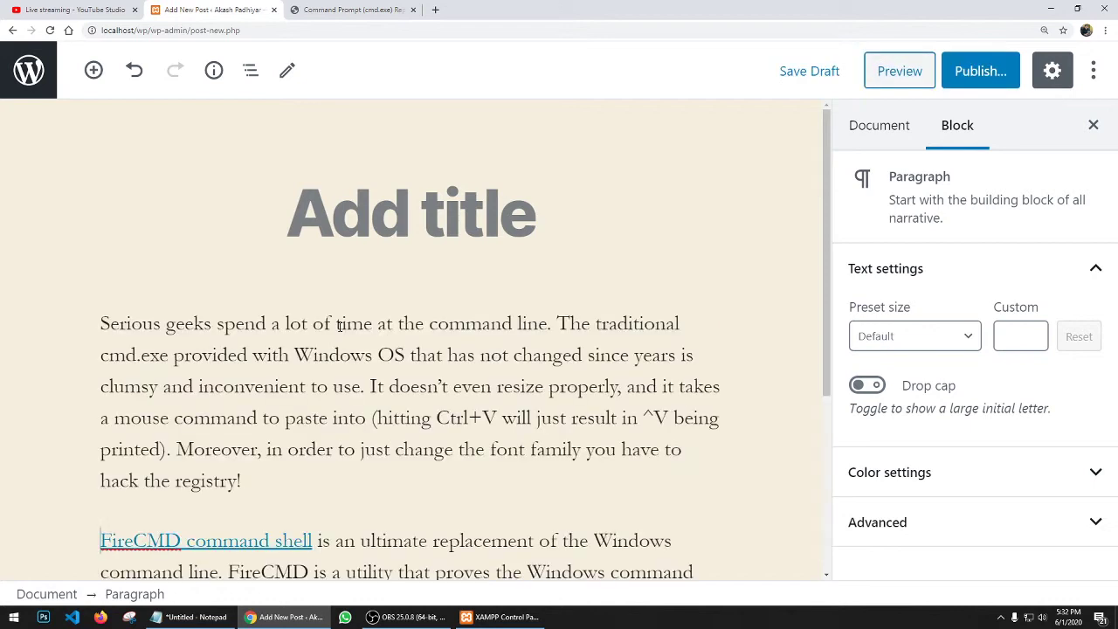
Title the post 'Command Prompt' and look over the pasted content
{"action": "left_click", "coordinate": [348, 218]}
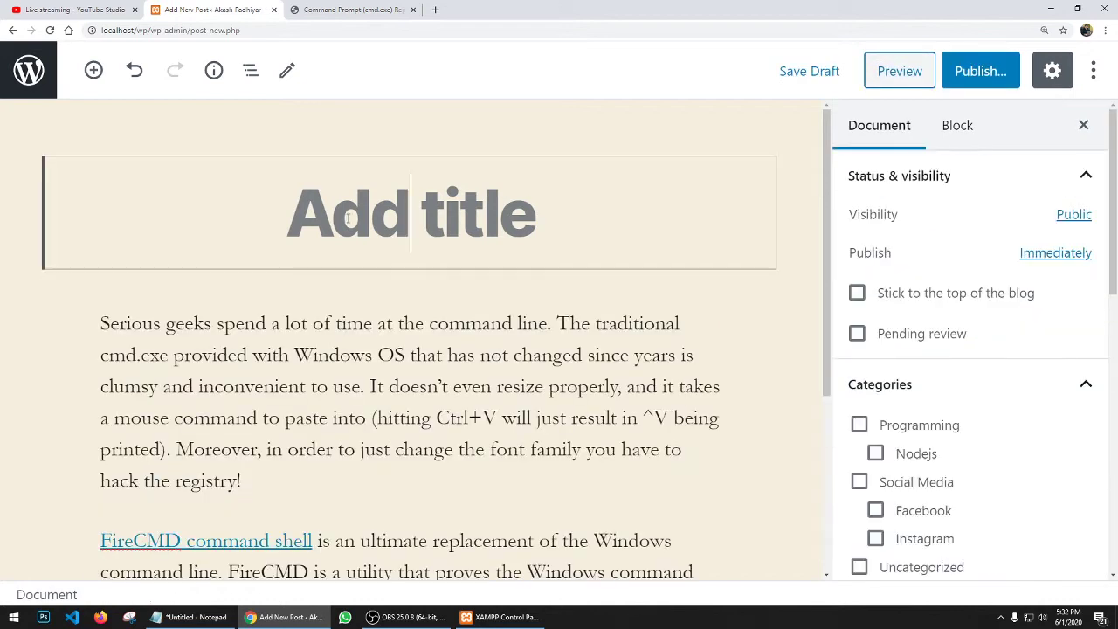
{"action": "type", "text": "Command Promo"}
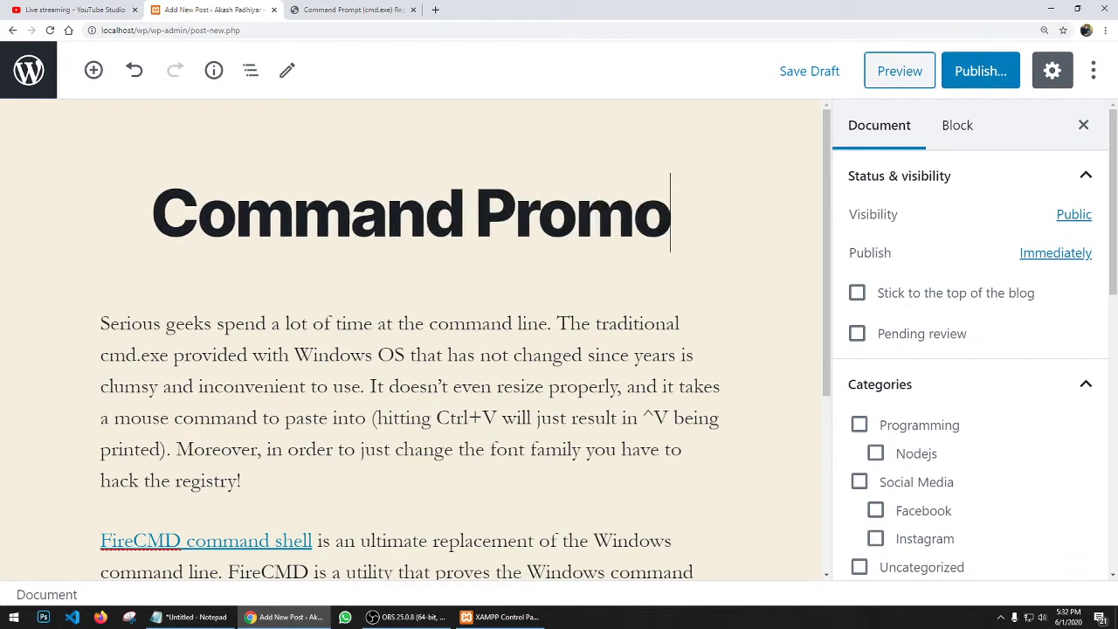
{"action": "key", "text": "BackSpace"}
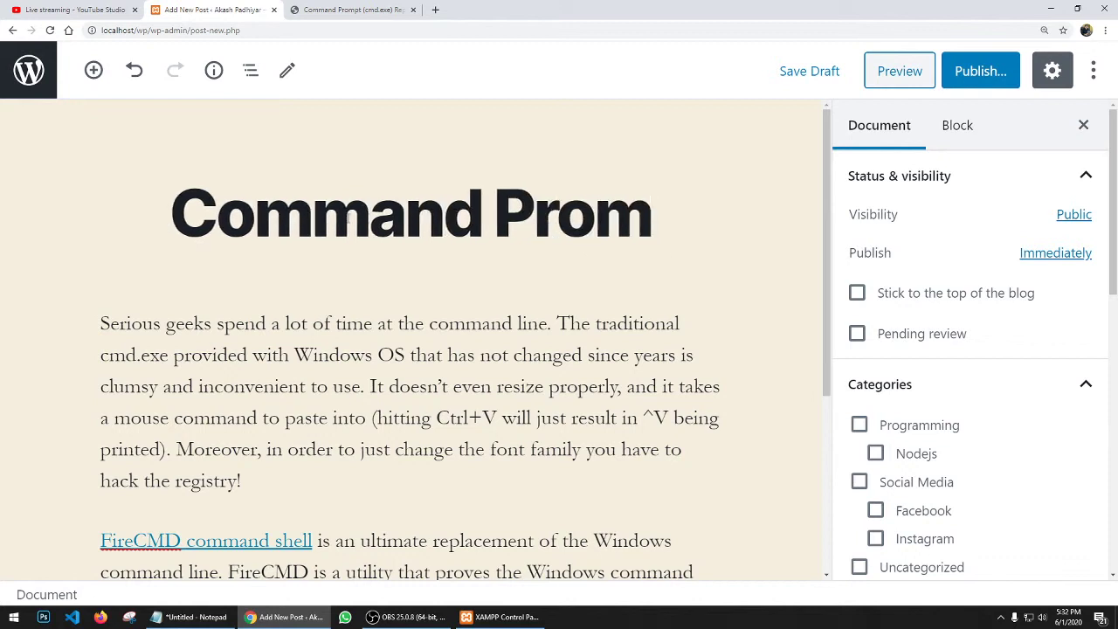
{"action": "type", "text": "pt"}
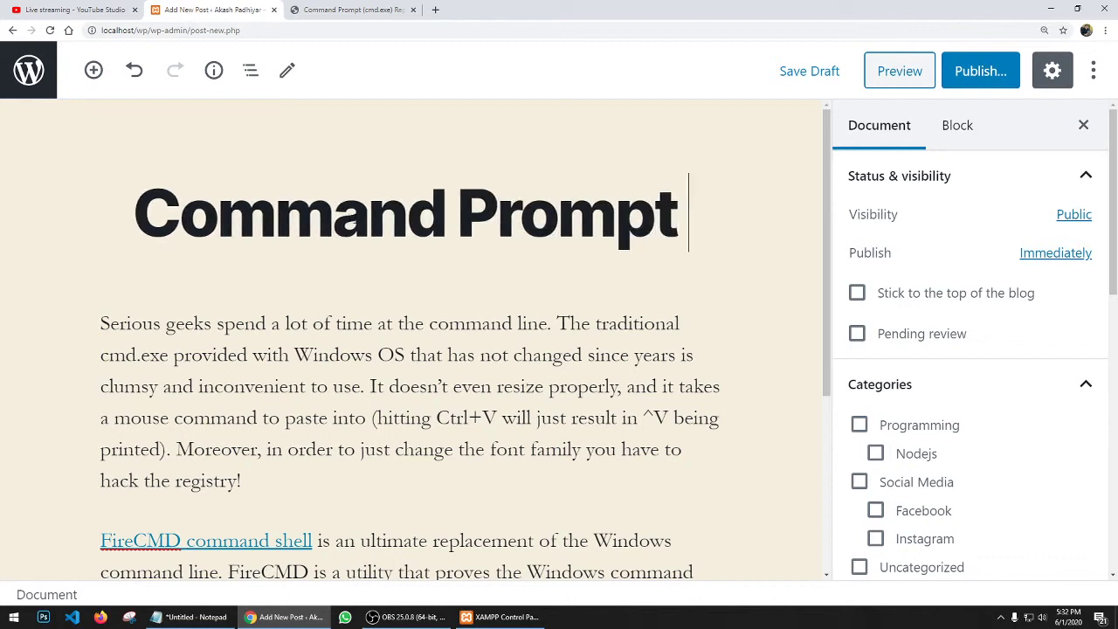
{"action": "scroll", "coordinate": [519, 256], "scroll_direction": "down", "scroll_amount": 2}
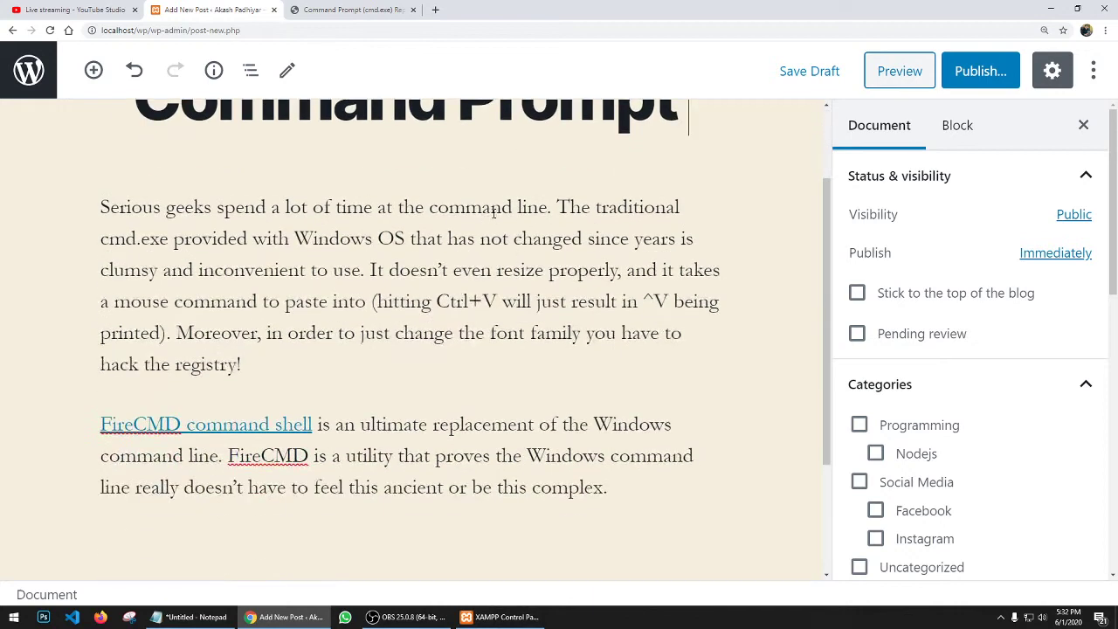
{"action": "scroll", "coordinate": [419, 262], "scroll_direction": "up", "scroll_amount": 2}
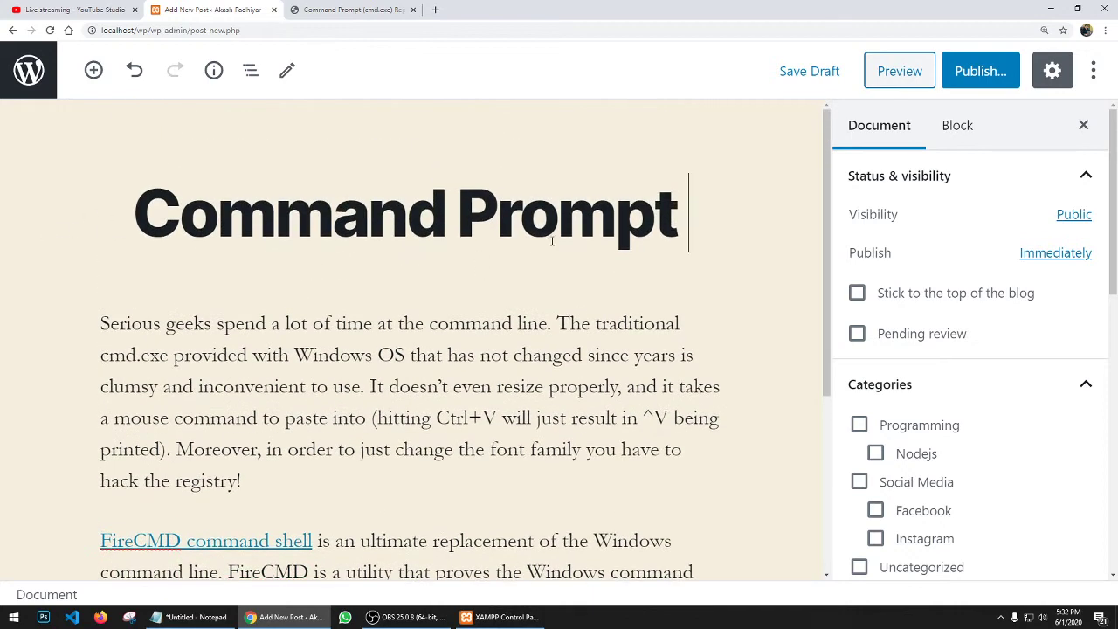
{"action": "left_click_drag", "start_coordinate": [179, 214], "coordinate": [678, 214]}
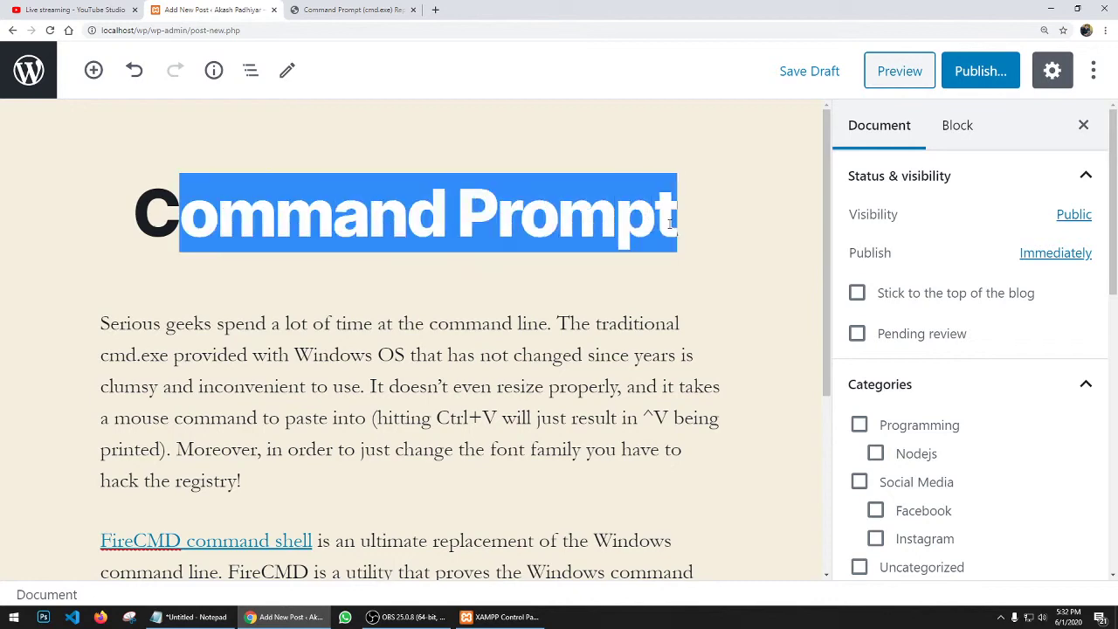
{"action": "scroll", "coordinate": [512, 295], "scroll_direction": "down", "scroll_amount": 1}
{"action": "scroll", "coordinate": [513, 295], "scroll_direction": "down", "scroll_amount": 3}
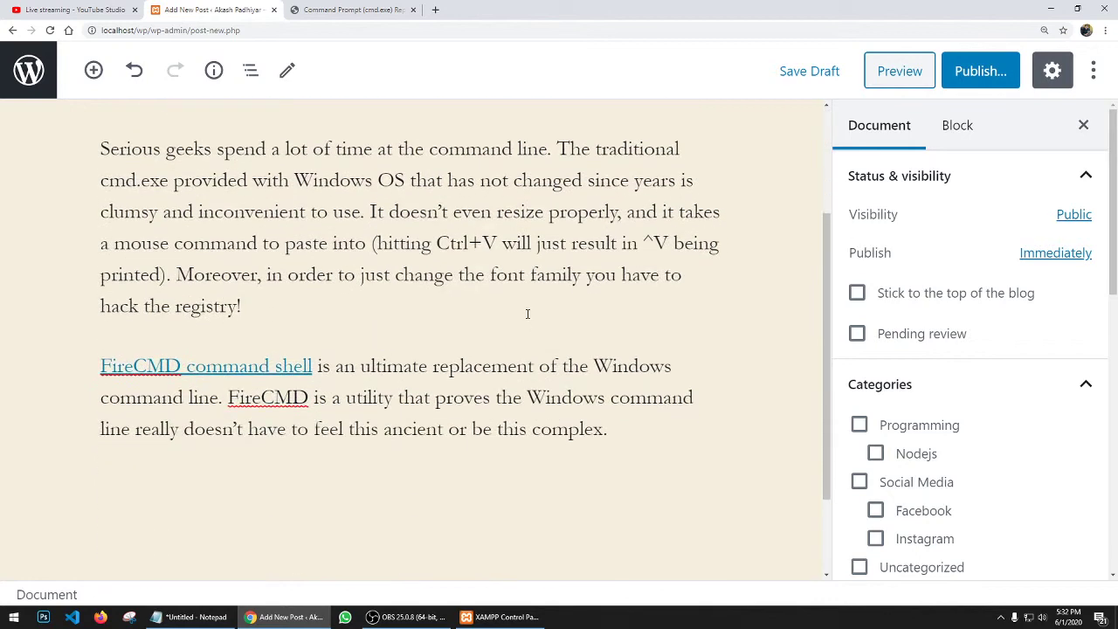
{"action": "scroll", "coordinate": [268, 157], "scroll_direction": "up", "scroll_amount": 2}
{"action": "scroll", "coordinate": [995, 476], "scroll_direction": "down", "scroll_amount": 2}
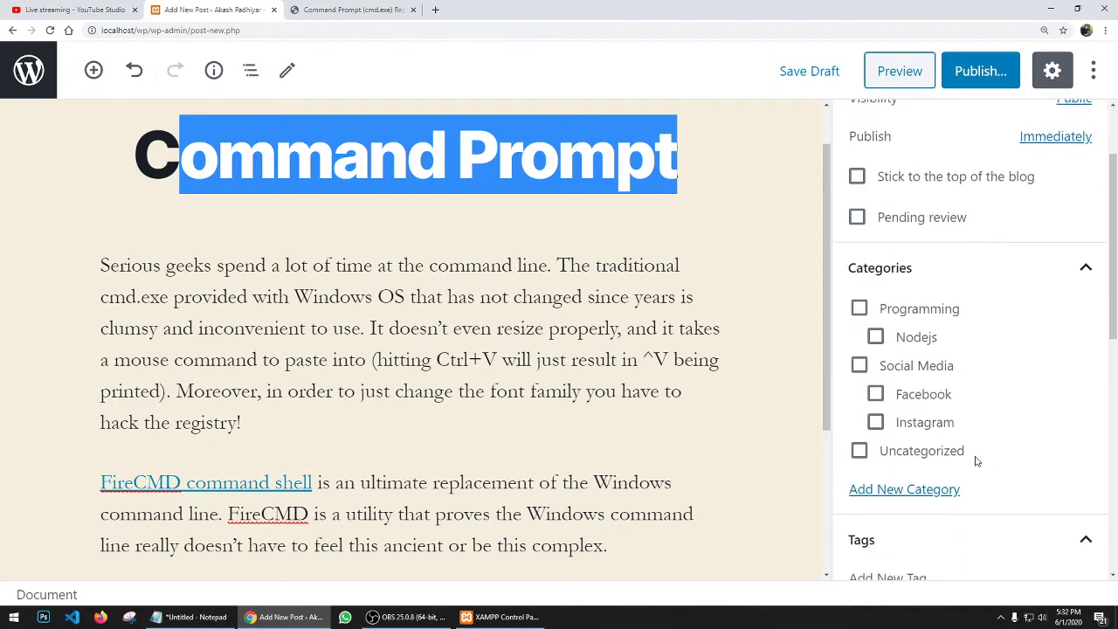
Tick the Nodejs category and publish the Command Prompt post through the pre-publish panel
{"action": "left_click", "coordinate": [914, 340]}
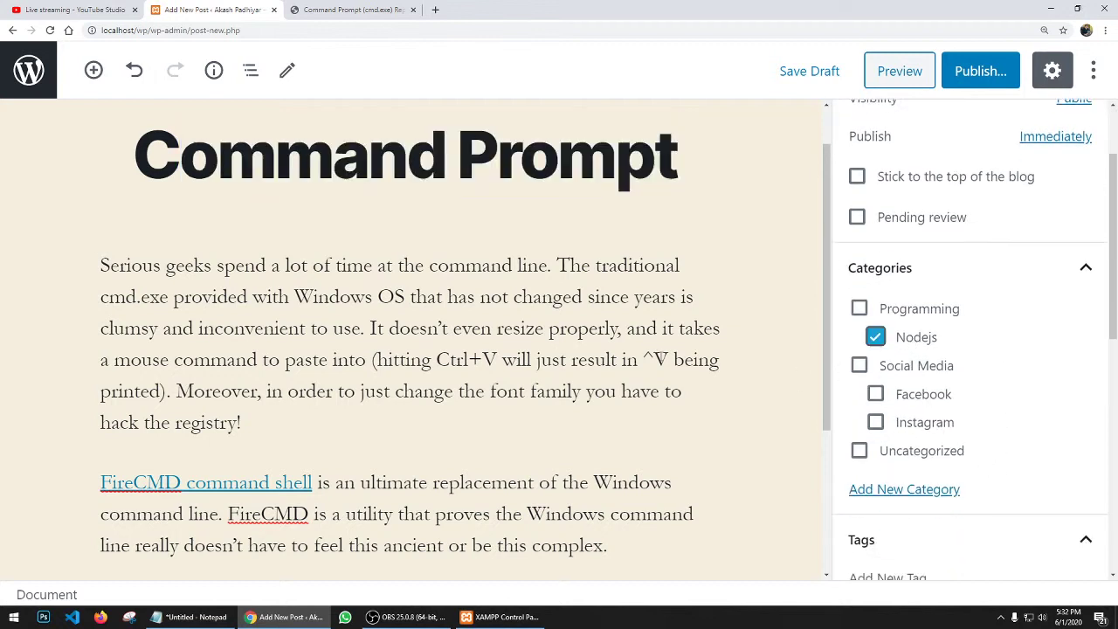
{"action": "scroll", "coordinate": [1113, 337], "scroll_direction": "up", "scroll_amount": 3}
{"action": "left_click", "coordinate": [982, 73]}
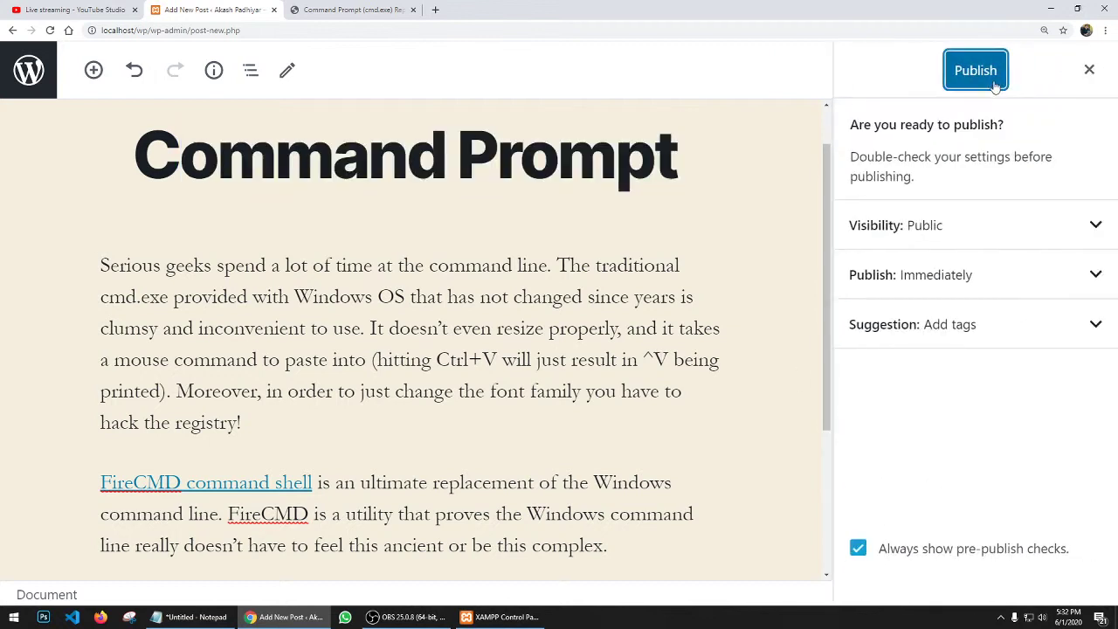
{"action": "left_click", "coordinate": [992, 77]}
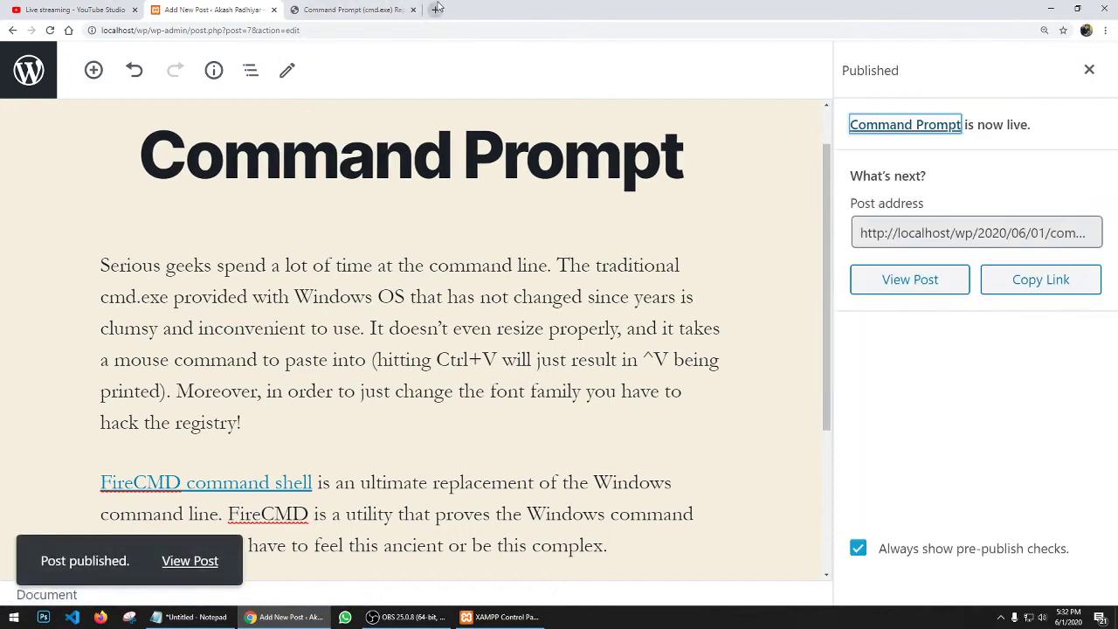
Open the posts list in a new tab, strip the admin path, and view the site's front page
{"action": "right_click", "coordinate": [48, 68]}
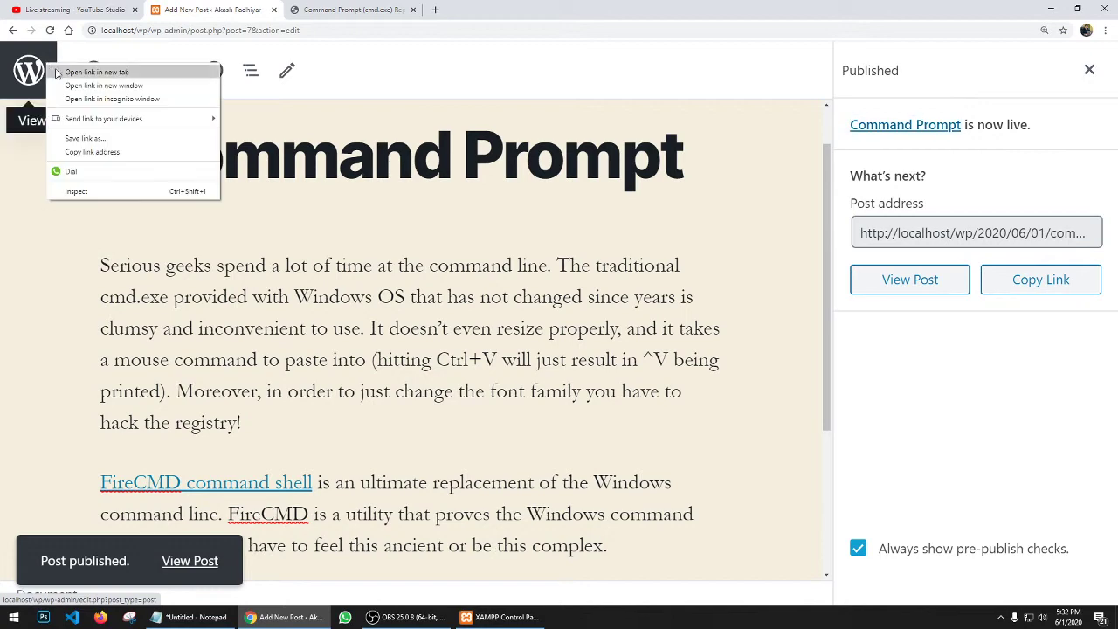
{"action": "left_click", "coordinate": [96, 77]}
{"action": "left_click", "coordinate": [365, 12]}
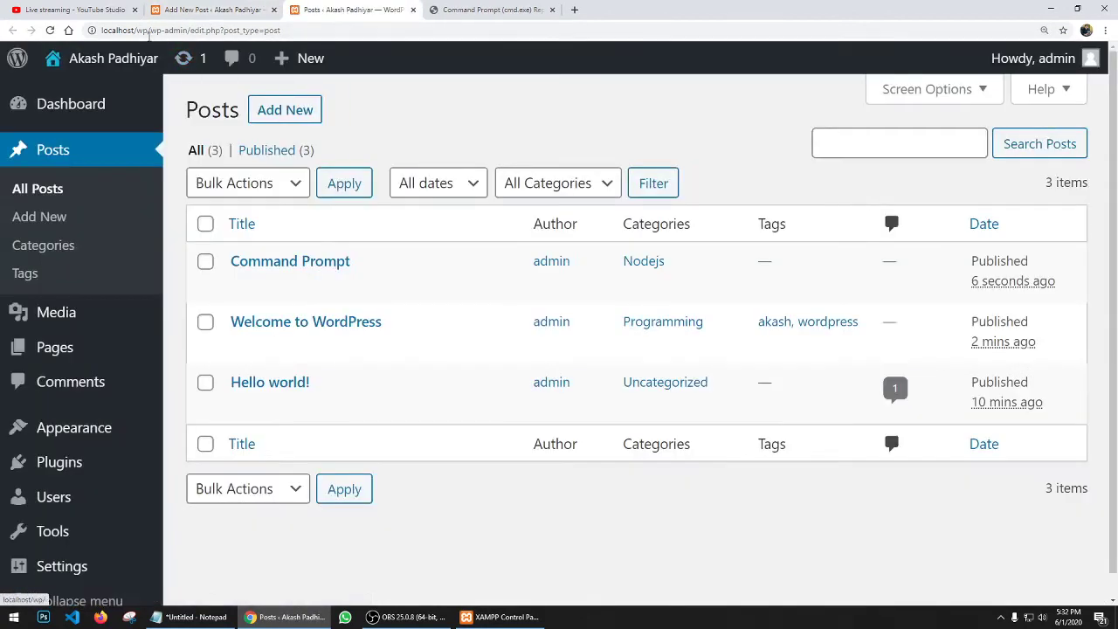
{"action": "left_click_drag", "start_coordinate": [149, 31], "coordinate": [477, 48]}
{"action": "key", "text": "BackSpace"}
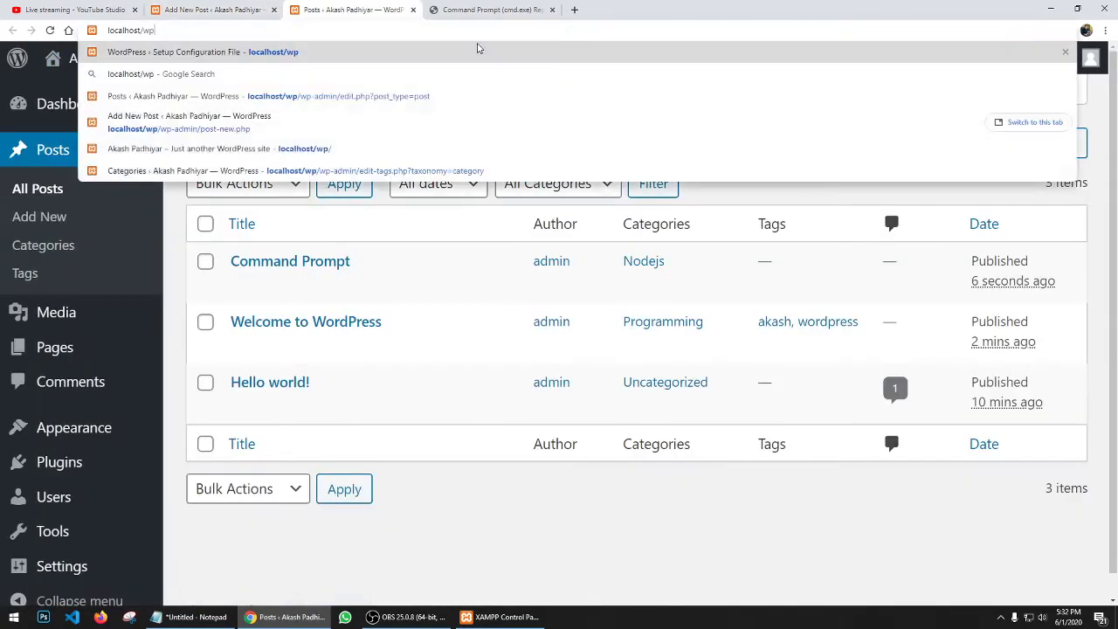
{"action": "key", "text": "Return"}
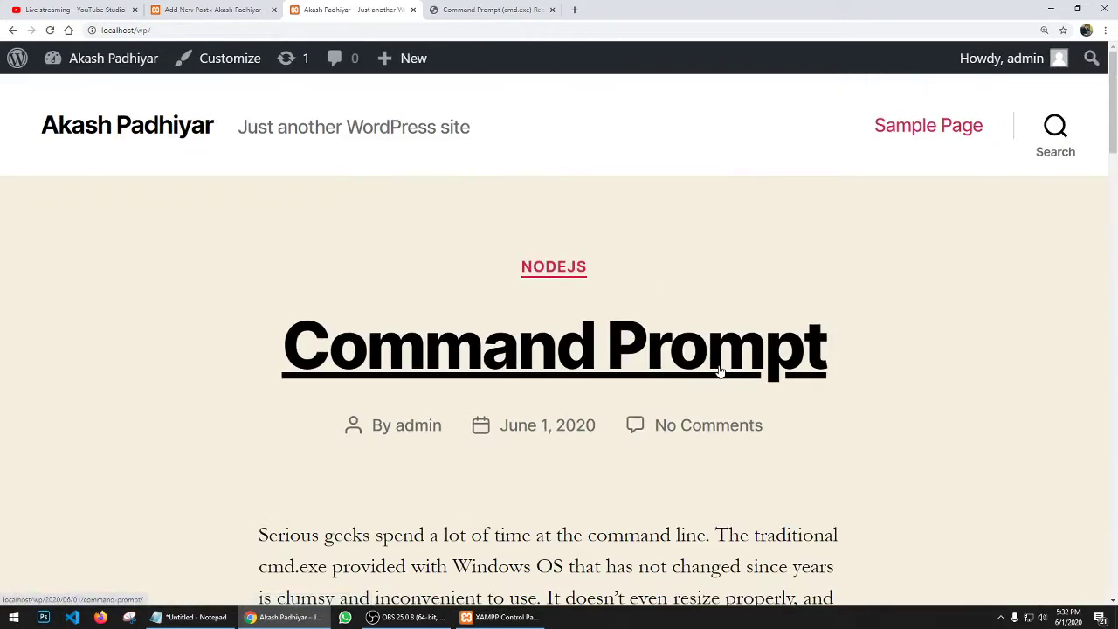
{"action": "scroll", "coordinate": [845, 347], "scroll_direction": "down", "scroll_amount": 5}
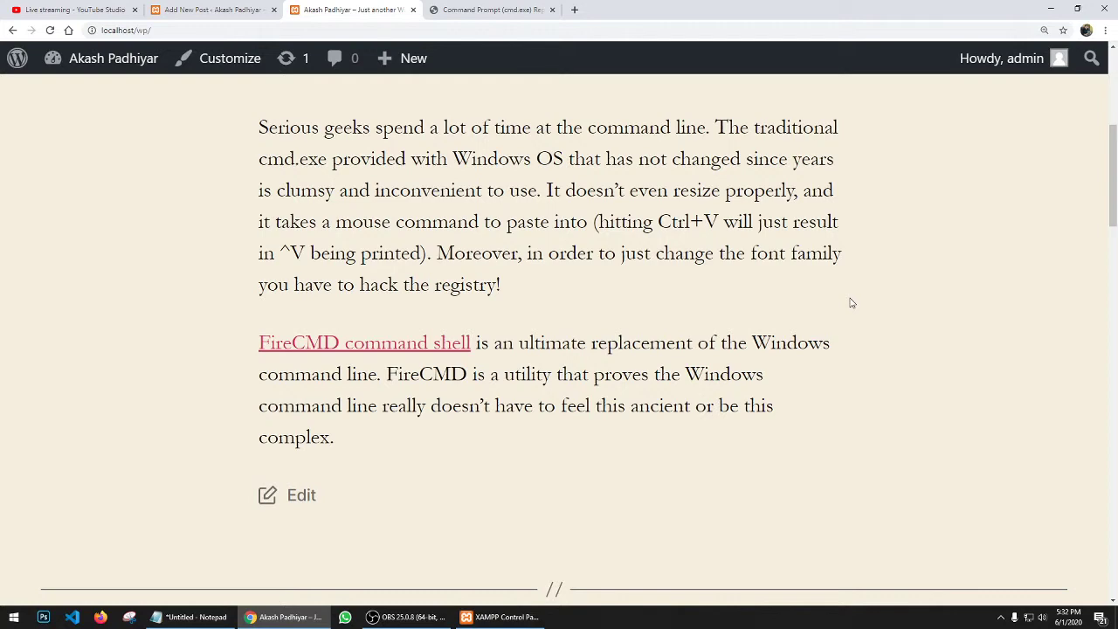
{"action": "scroll", "coordinate": [850, 301], "scroll_direction": "up", "scroll_amount": 5}
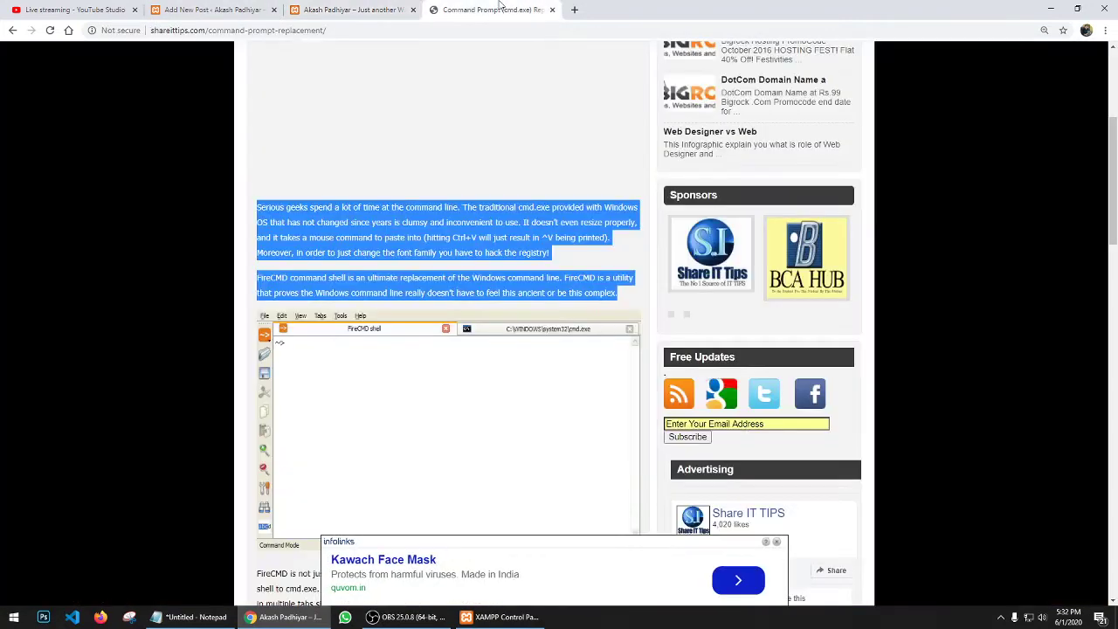
Open YouTube in a new tab and search for the presenter's videos
{"action": "left_click", "coordinate": [499, 8]}
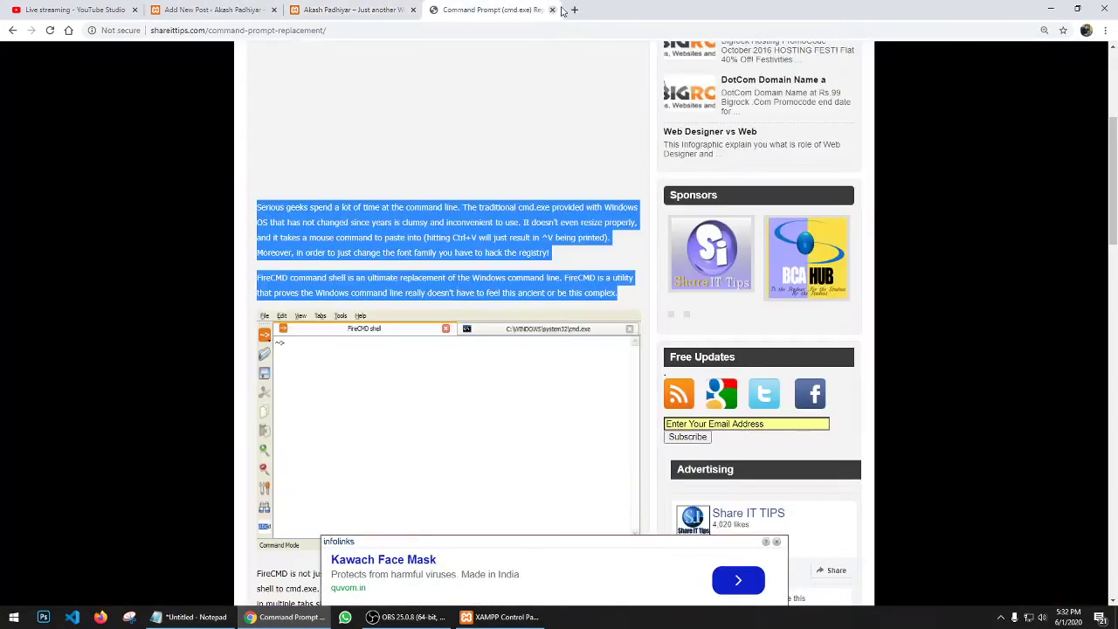
{"action": "left_click", "coordinate": [575, 9]}
{"action": "type", "text": "you"}
{"action": "key", "text": "Return"}
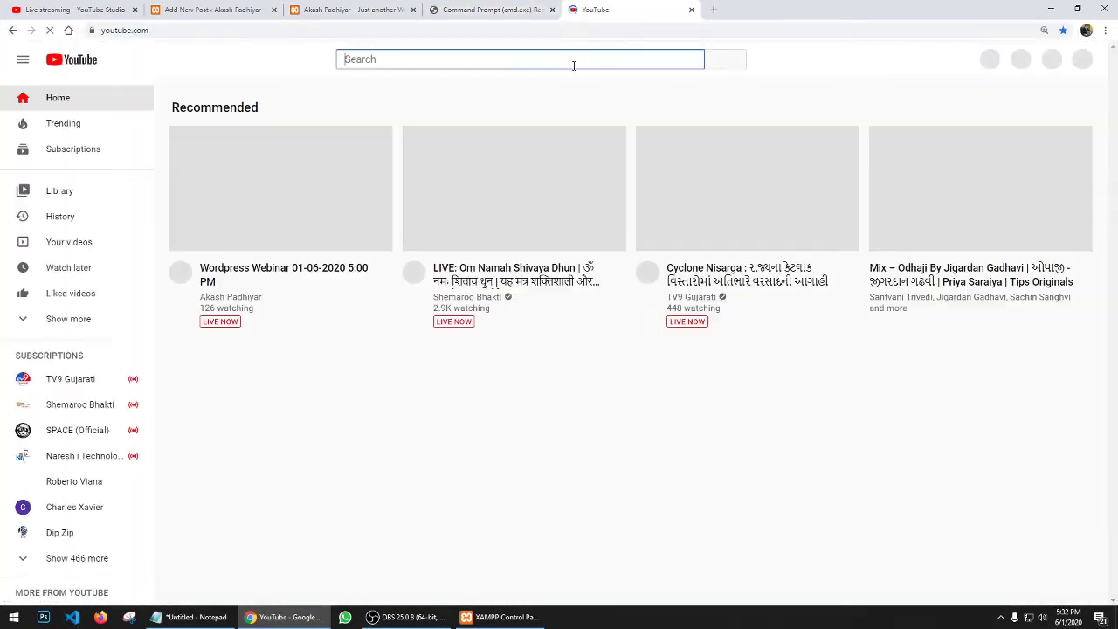
{"action": "type", "text": "akash padhiyar"}
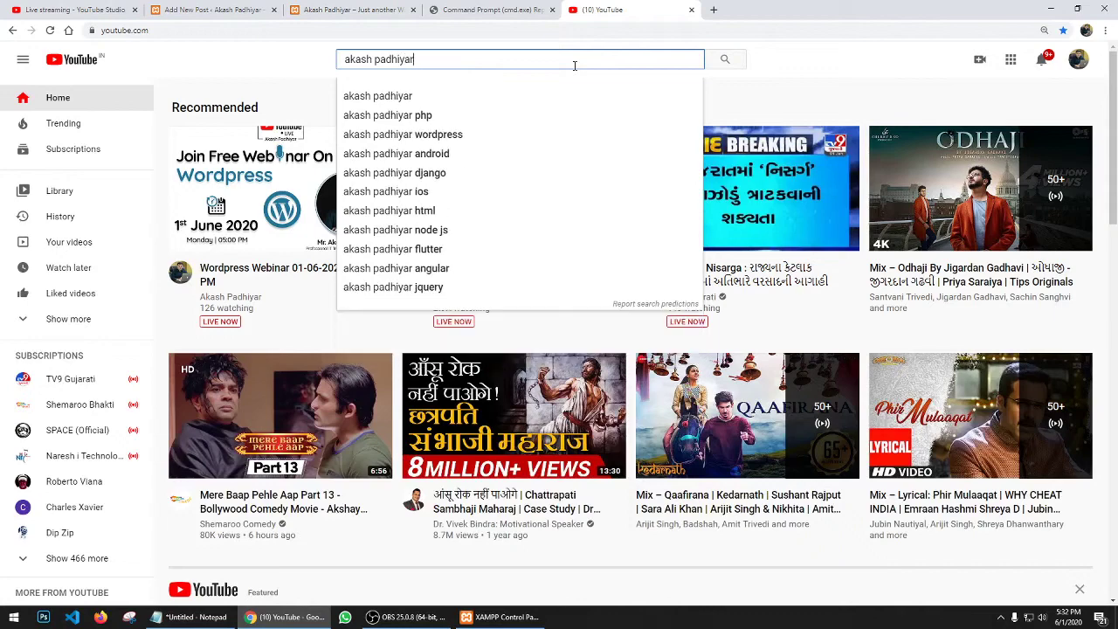
{"action": "key", "text": "Return"}
Open the Laravel Free Webinar video, take its URL, close YouTube and return to the editor
{"action": "scroll", "coordinate": [692, 244], "scroll_direction": "down", "scroll_amount": 3}
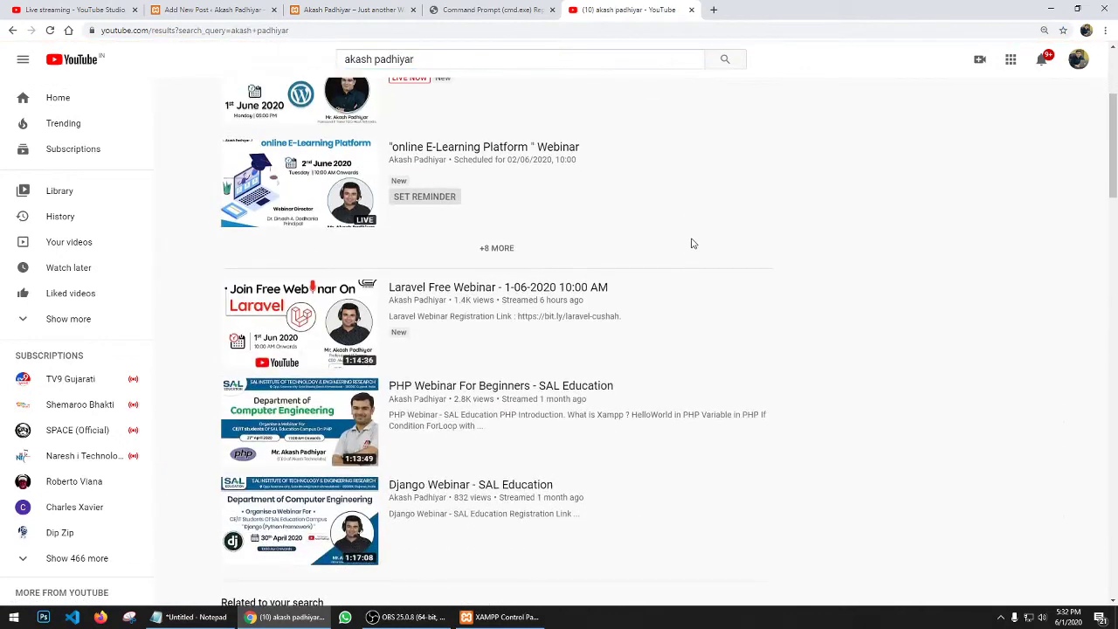
{"action": "scroll", "coordinate": [559, 305], "scroll_direction": "down", "scroll_amount": 2}
{"action": "scroll", "coordinate": [594, 297], "scroll_direction": "up", "scroll_amount": 3}
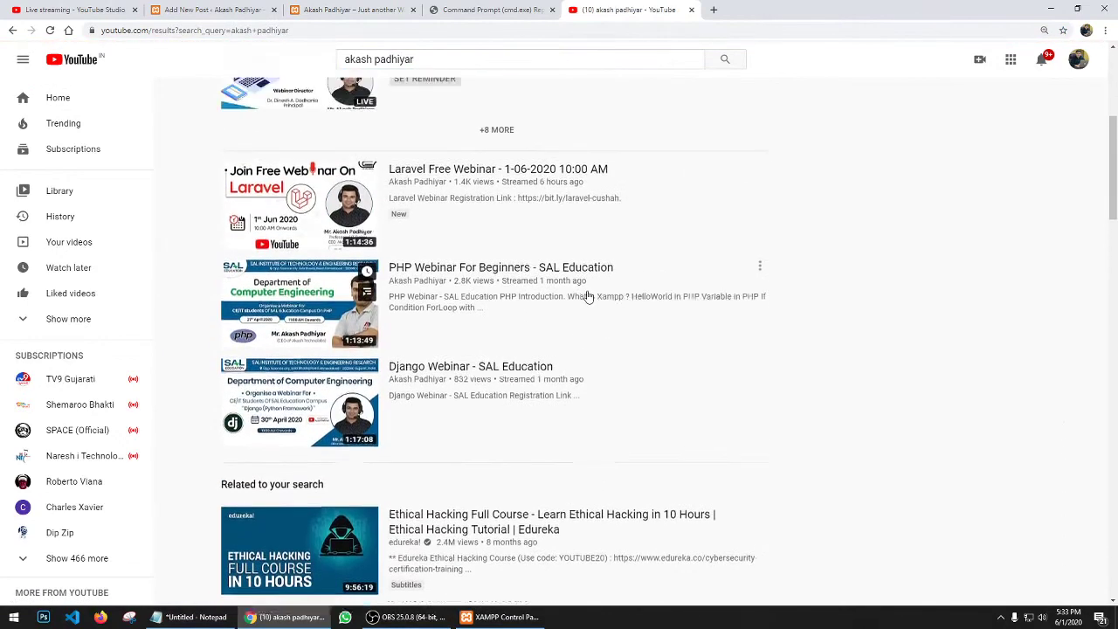
{"action": "left_click", "coordinate": [545, 360]}
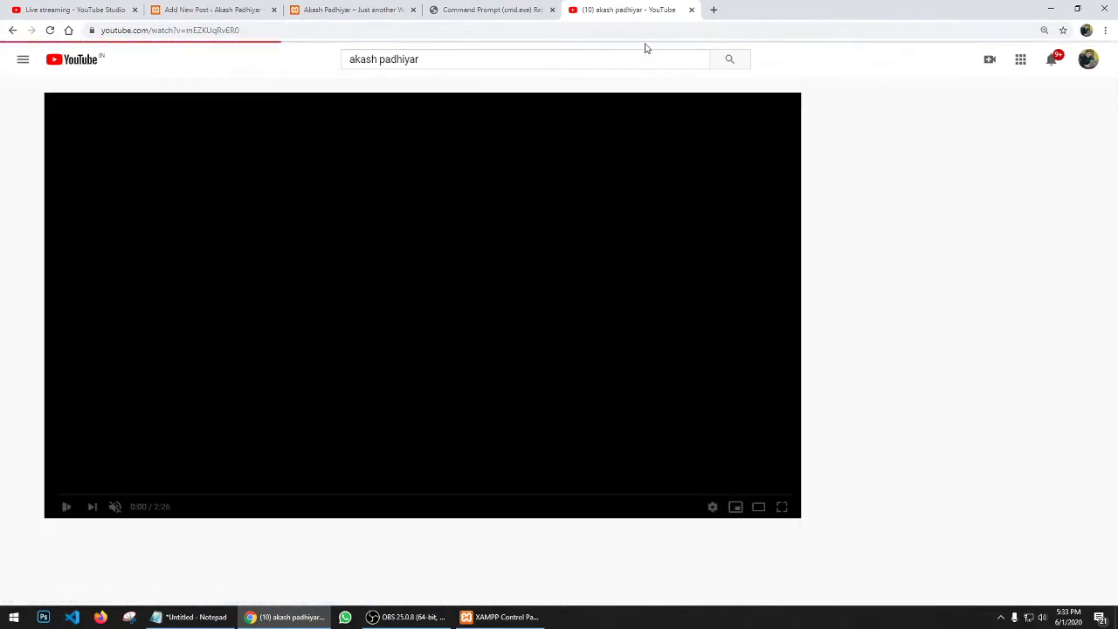
{"action": "left_click", "coordinate": [642, 35]}
{"action": "key", "text": "ctrl+c"}
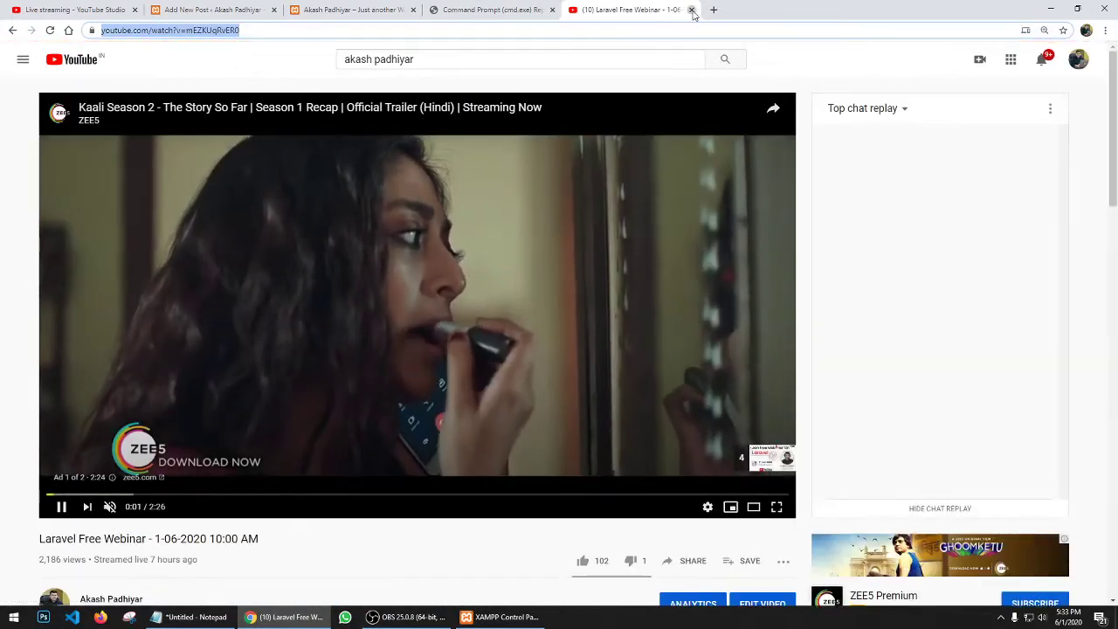
{"action": "left_click", "coordinate": [692, 10]}
{"action": "left_click", "coordinate": [209, 10]}
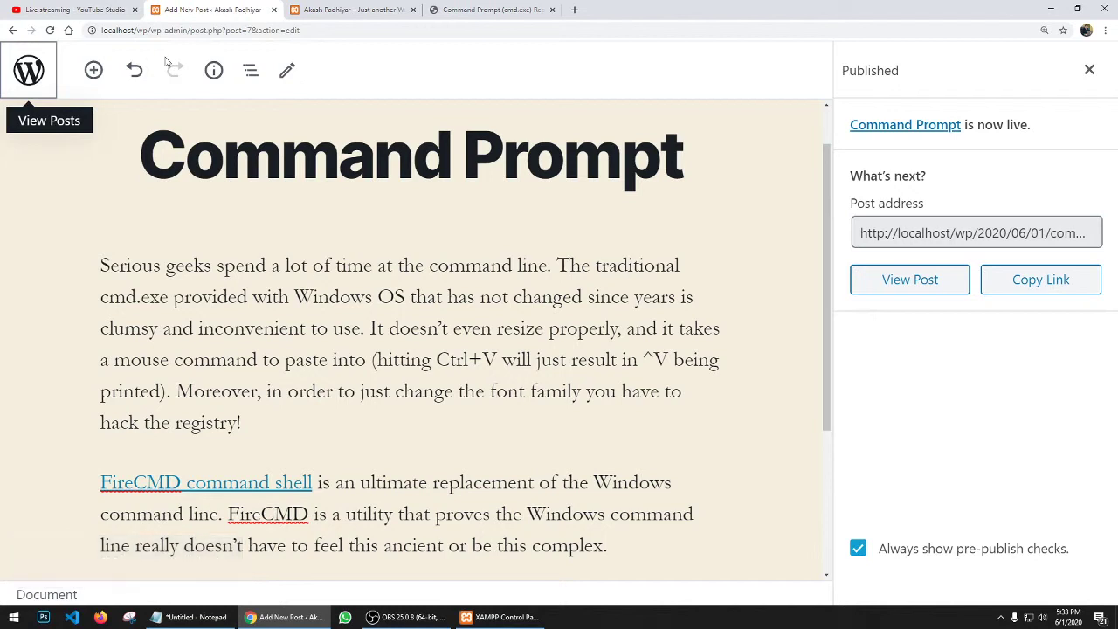
From All Posts, add a new post titled 'Learn Laravel in 1 Hour' and click into the body
{"action": "left_click", "coordinate": [37, 77]}
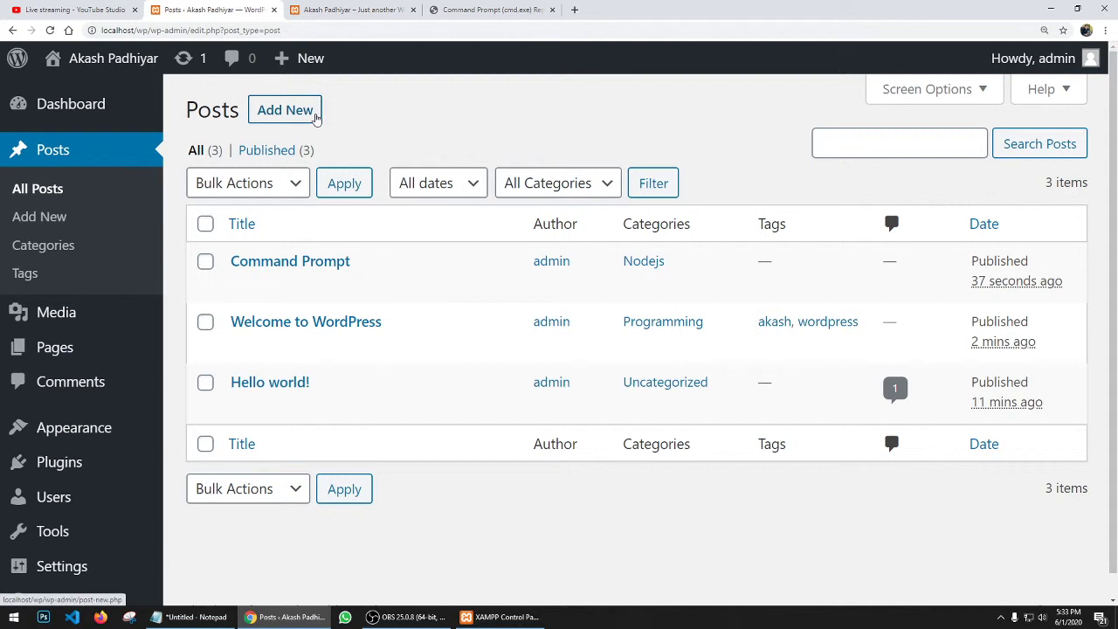
{"action": "left_click", "coordinate": [315, 117]}
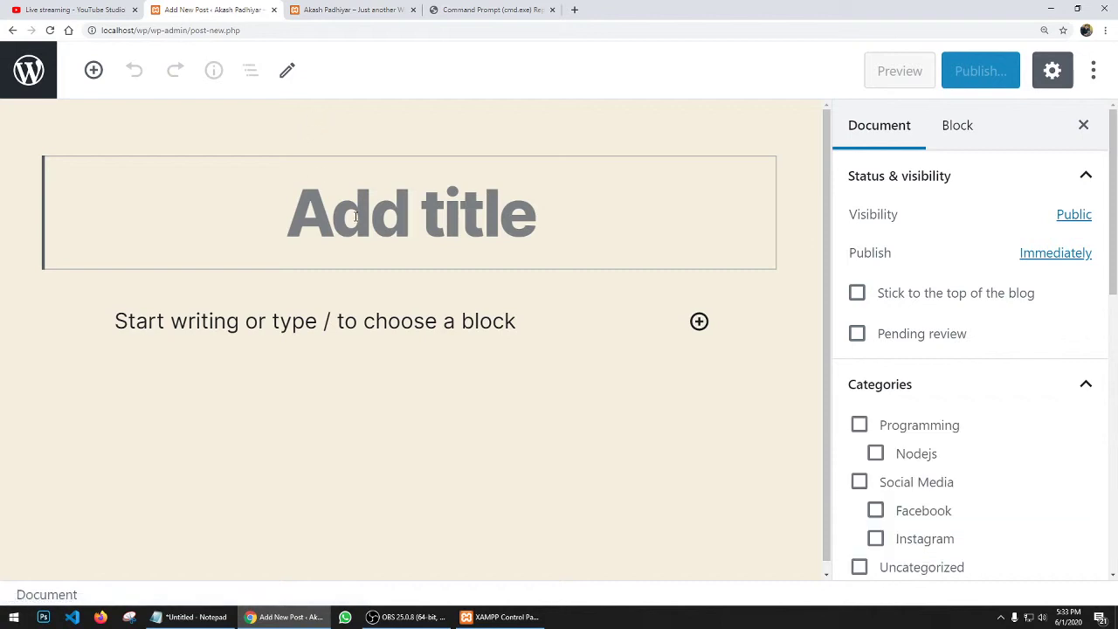
{"action": "type", "text": "Lea"}
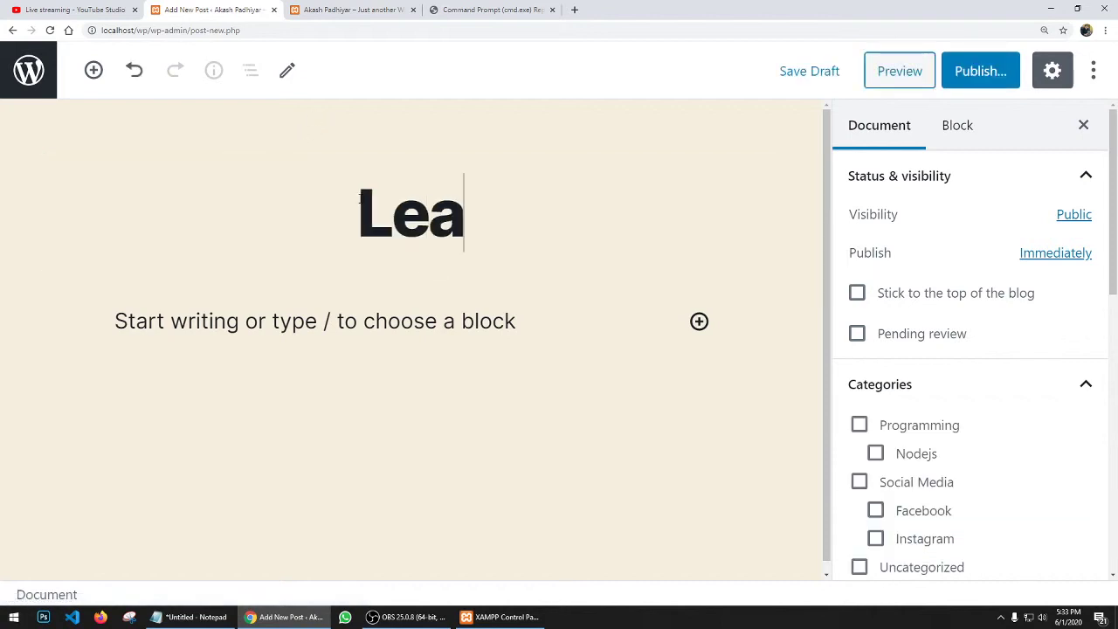
{"action": "type", "text": "rn Laravel in 1 Hour"}
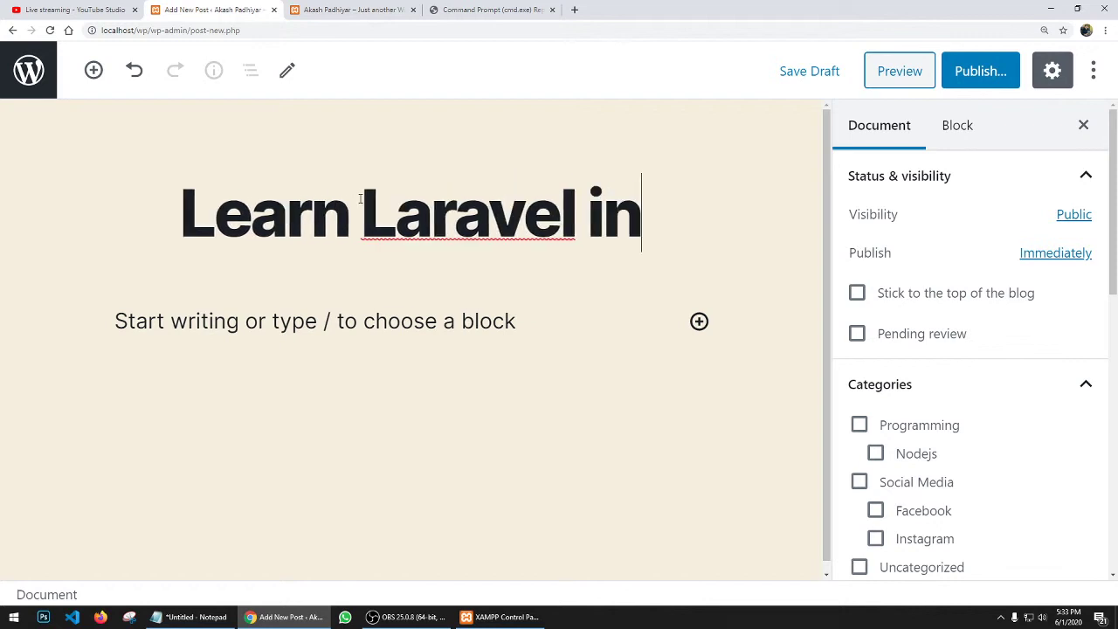
{"action": "left_click", "coordinate": [331, 310]}
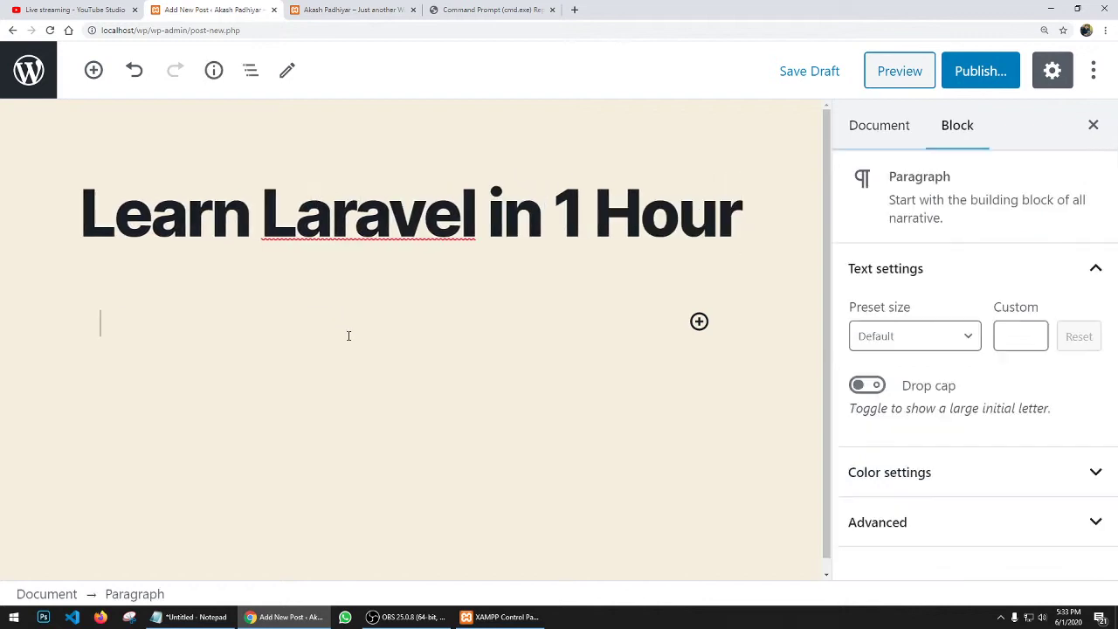
Insert a YouTube embed block and embed the pasted Laravel Free Webinar video URL
{"action": "left_click", "coordinate": [94, 70]}
{"action": "scroll", "coordinate": [340, 282], "scroll_direction": "down", "scroll_amount": 5}
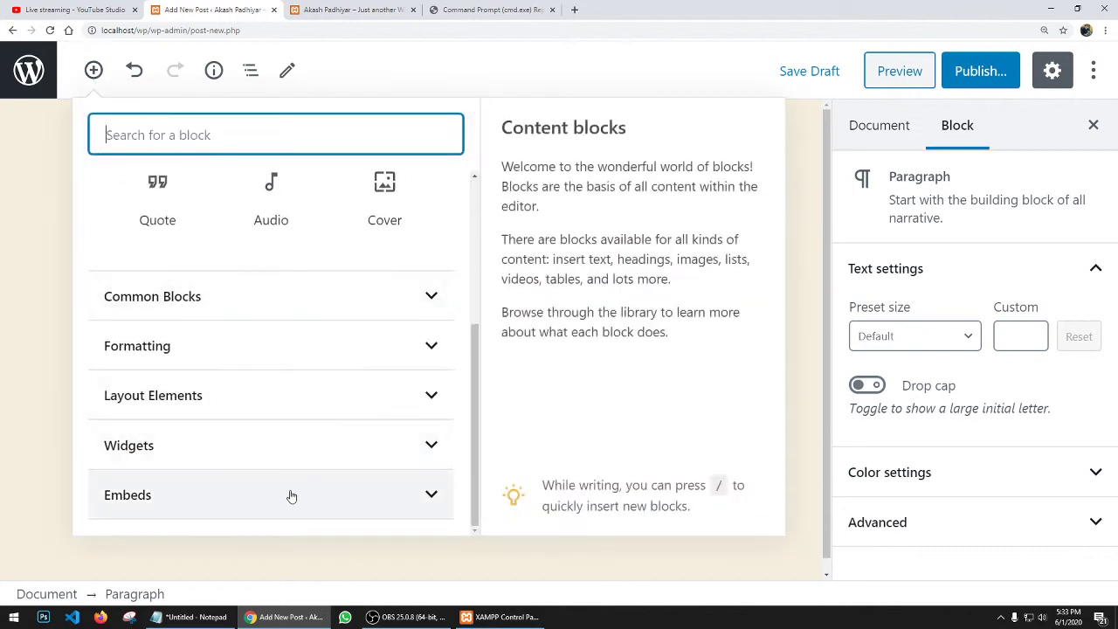
{"action": "left_click", "coordinate": [291, 496]}
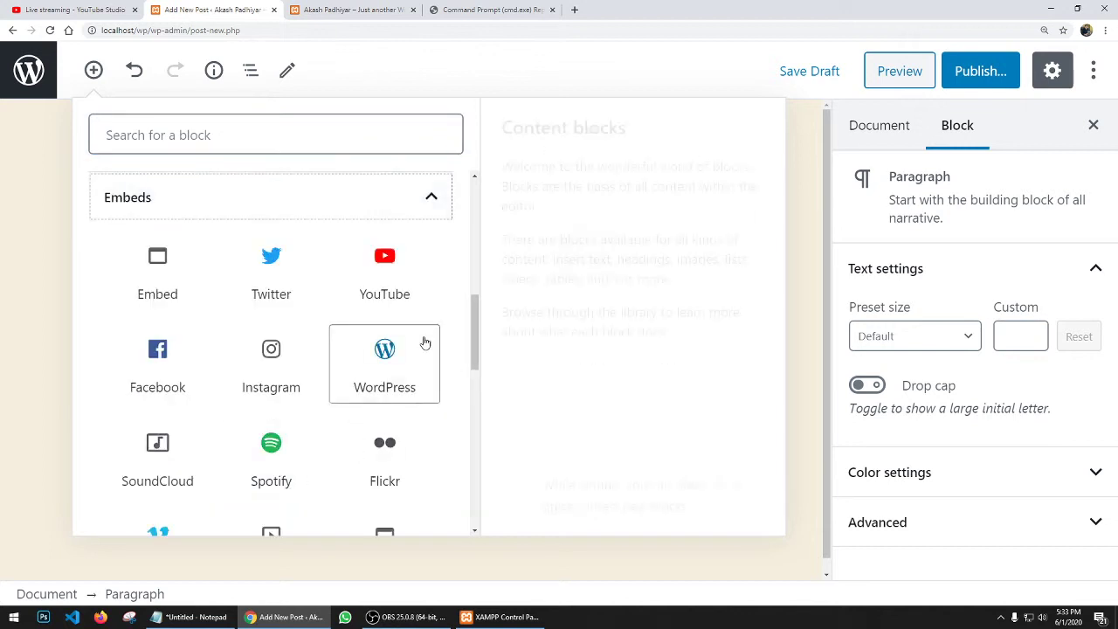
{"action": "left_click", "coordinate": [397, 281]}
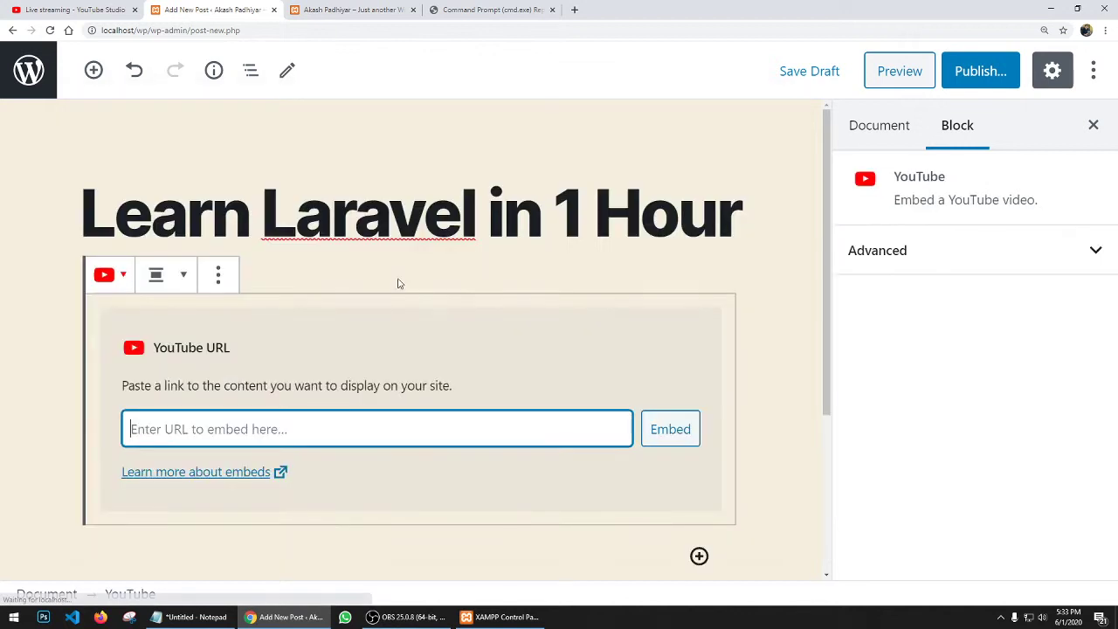
{"action": "key", "text": "ctrl+v"}
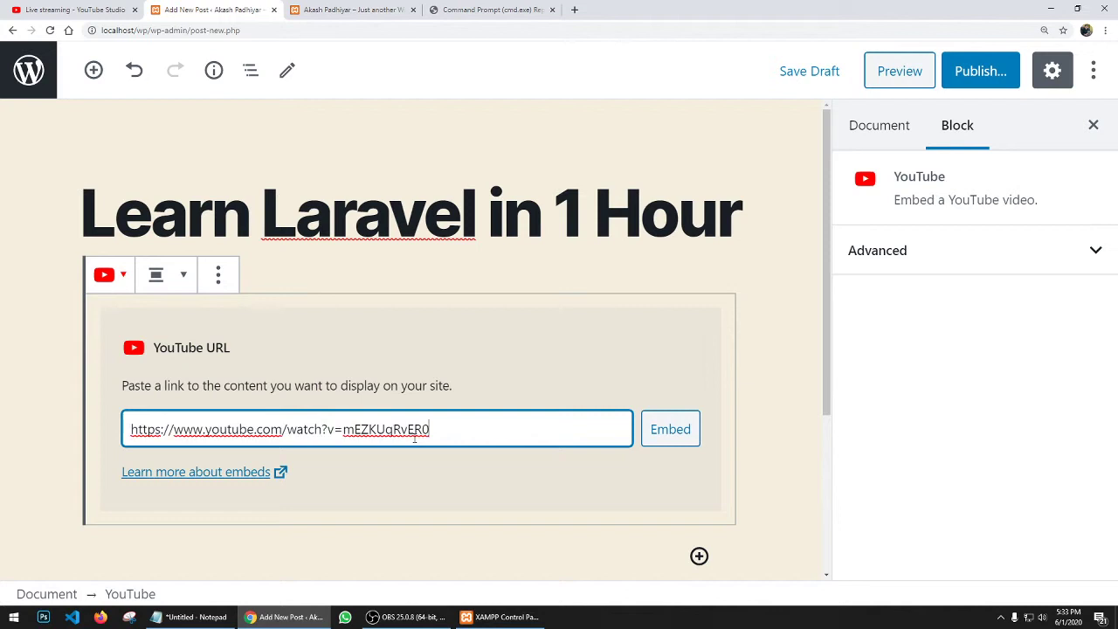
{"action": "left_click", "coordinate": [665, 449]}
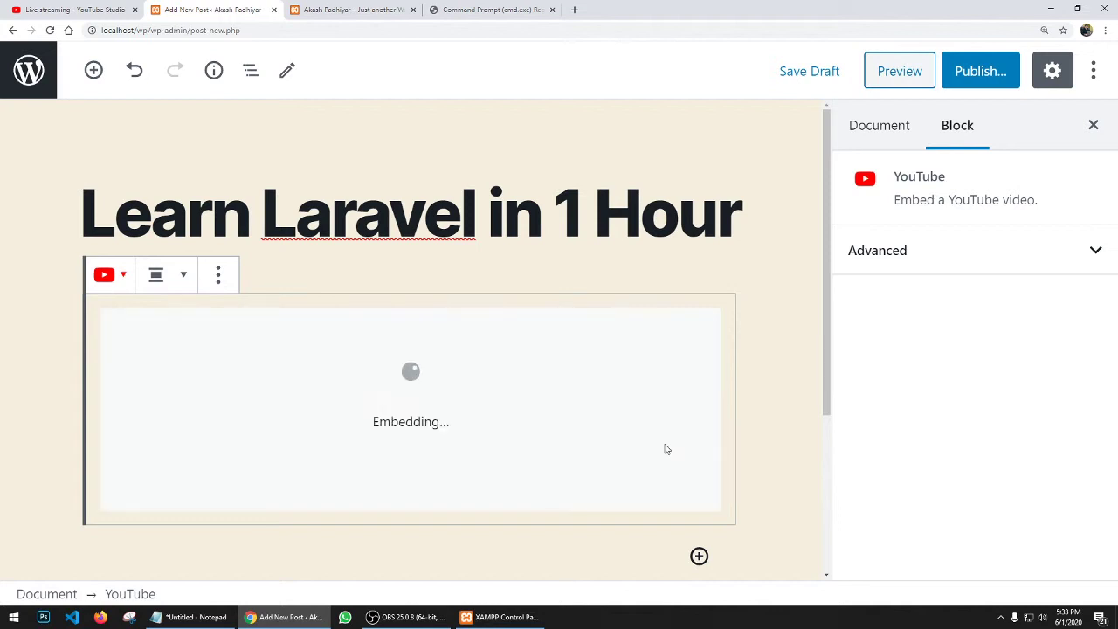
{"action": "left_click", "coordinate": [794, 452]}
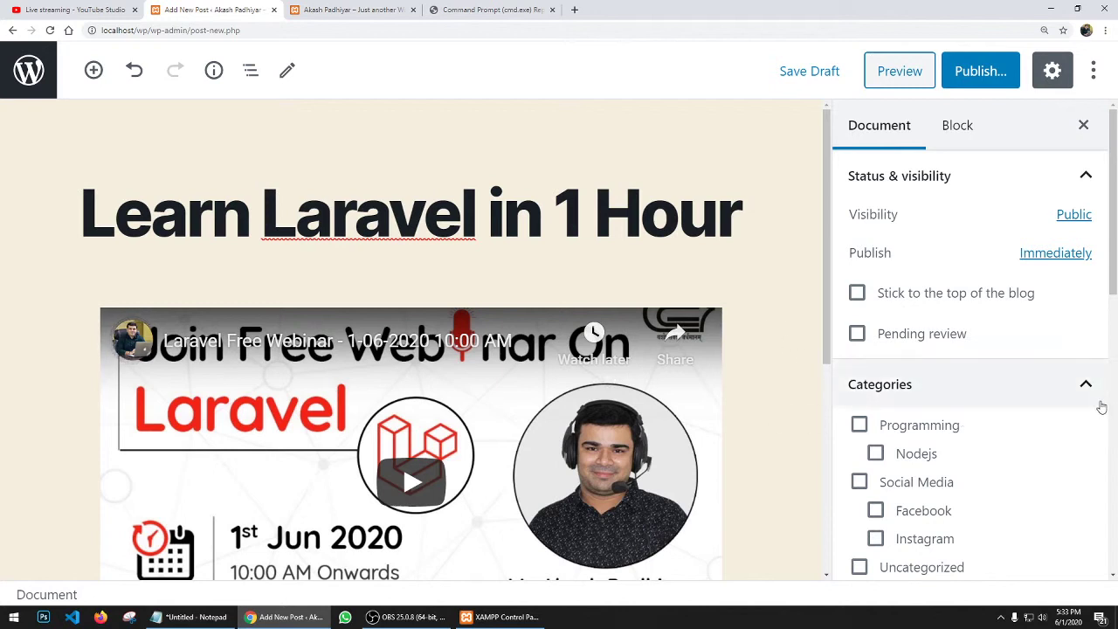
Create a 'Laravel' category with parent Programming and assign it to the post
{"action": "scroll", "coordinate": [1083, 415], "scroll_direction": "down", "scroll_amount": 2}
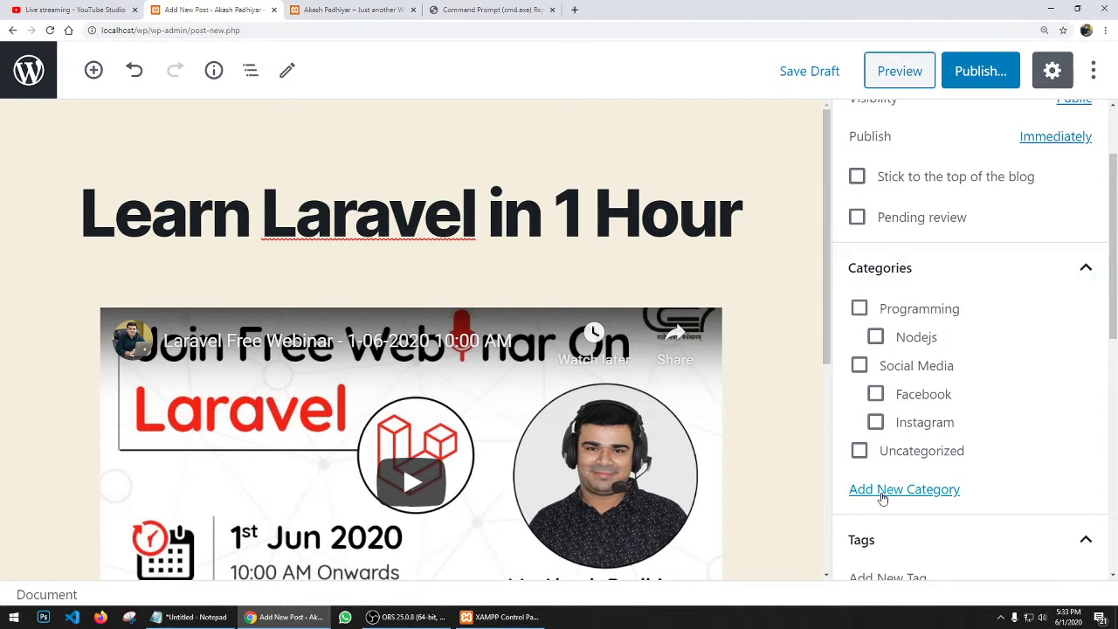
{"action": "left_click", "coordinate": [881, 496]}
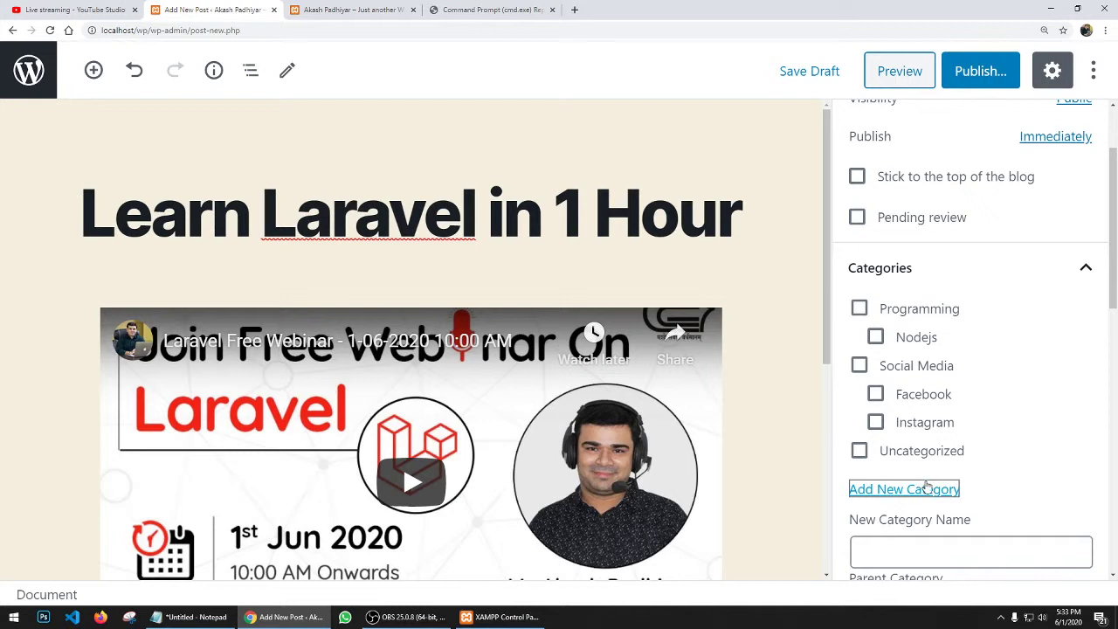
{"action": "scroll", "coordinate": [1039, 489], "scroll_direction": "down", "scroll_amount": 3}
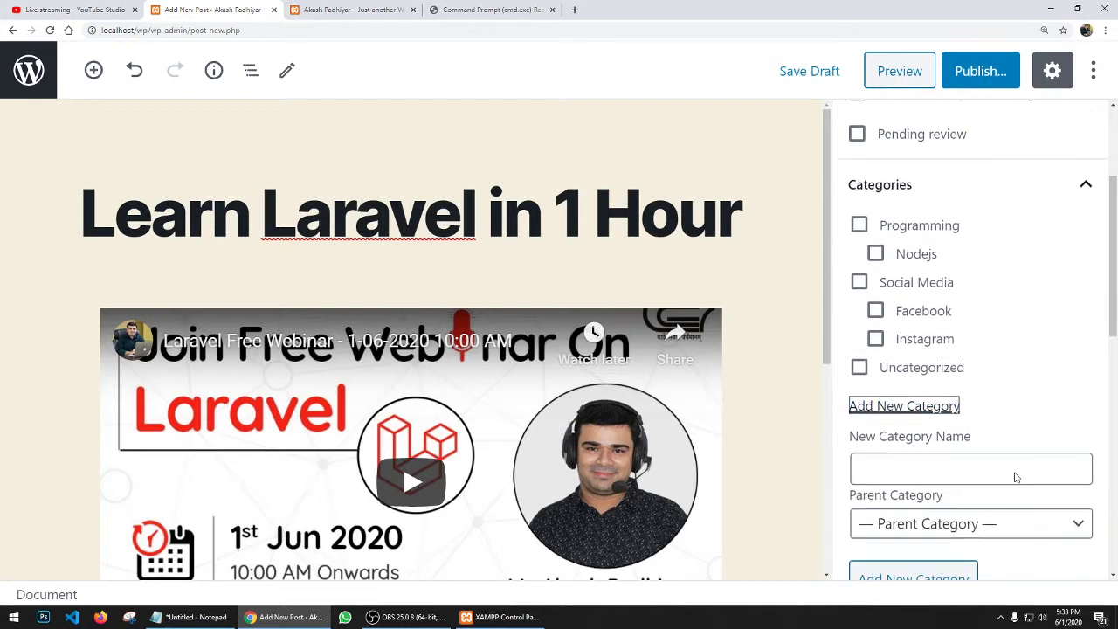
{"action": "left_click", "coordinate": [931, 435]}
{"action": "type", "text": "La"}
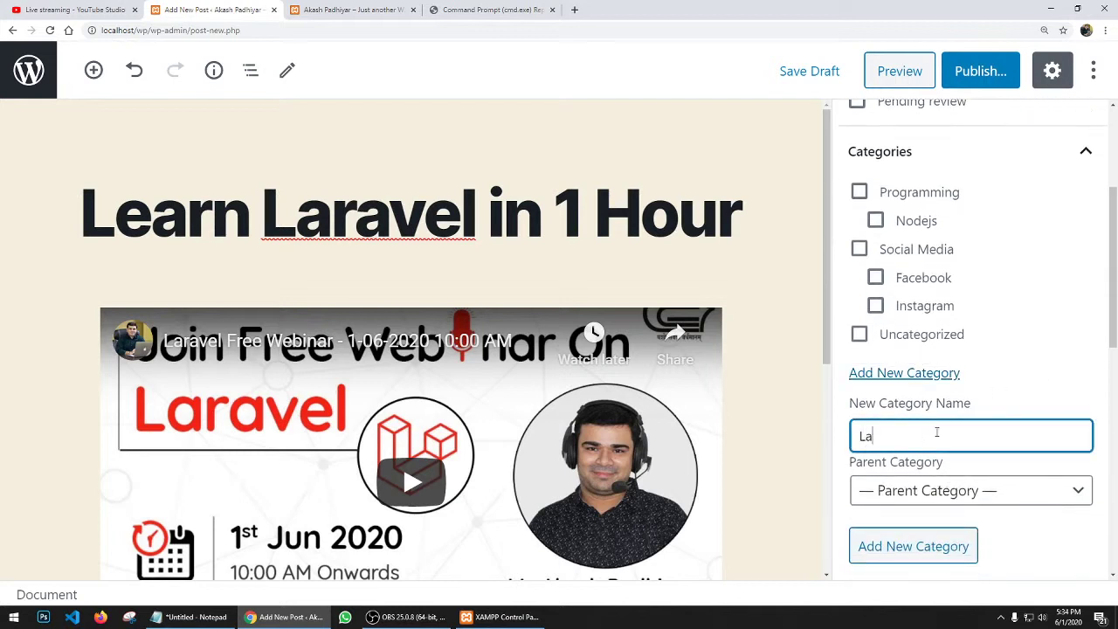
{"action": "type", "text": "ravel"}
{"action": "left_click", "coordinate": [933, 490]}
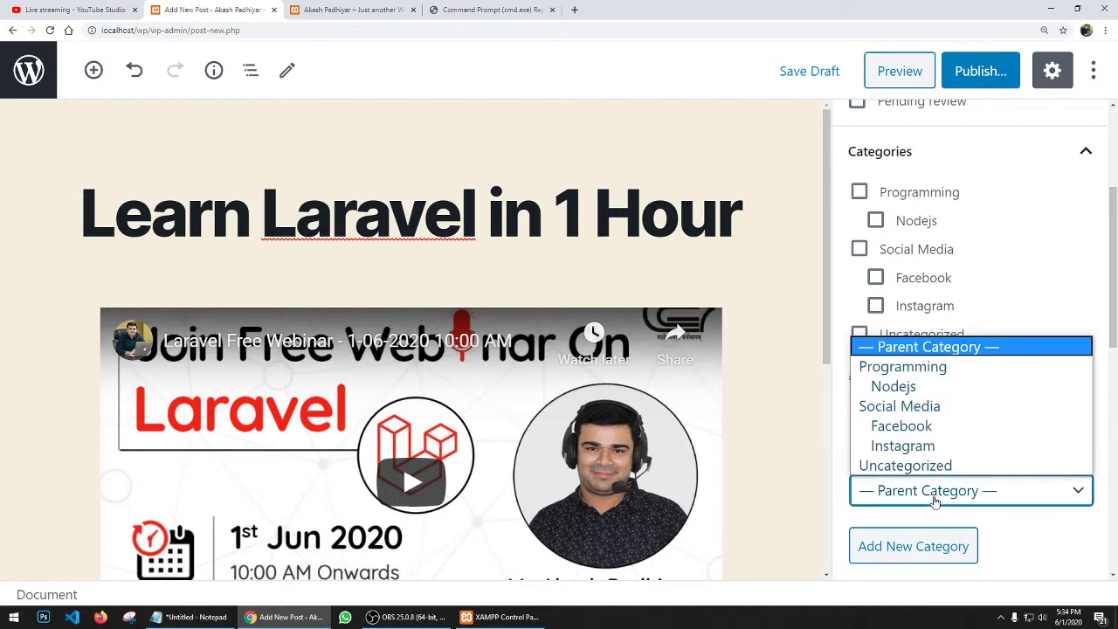
{"action": "left_click", "coordinate": [928, 366]}
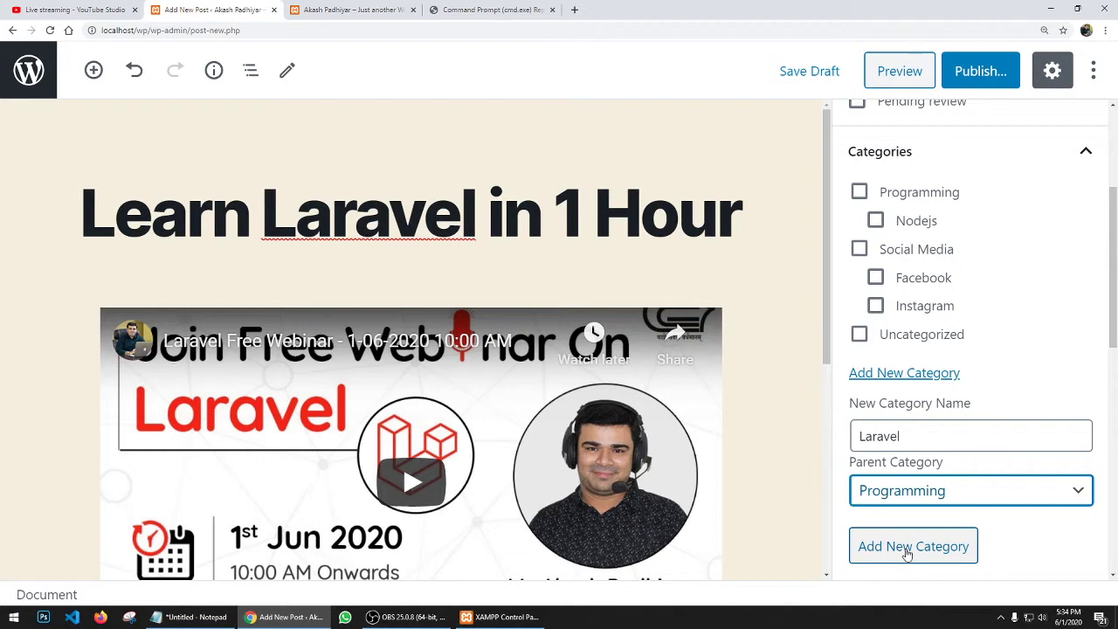
{"action": "left_click", "coordinate": [907, 548]}
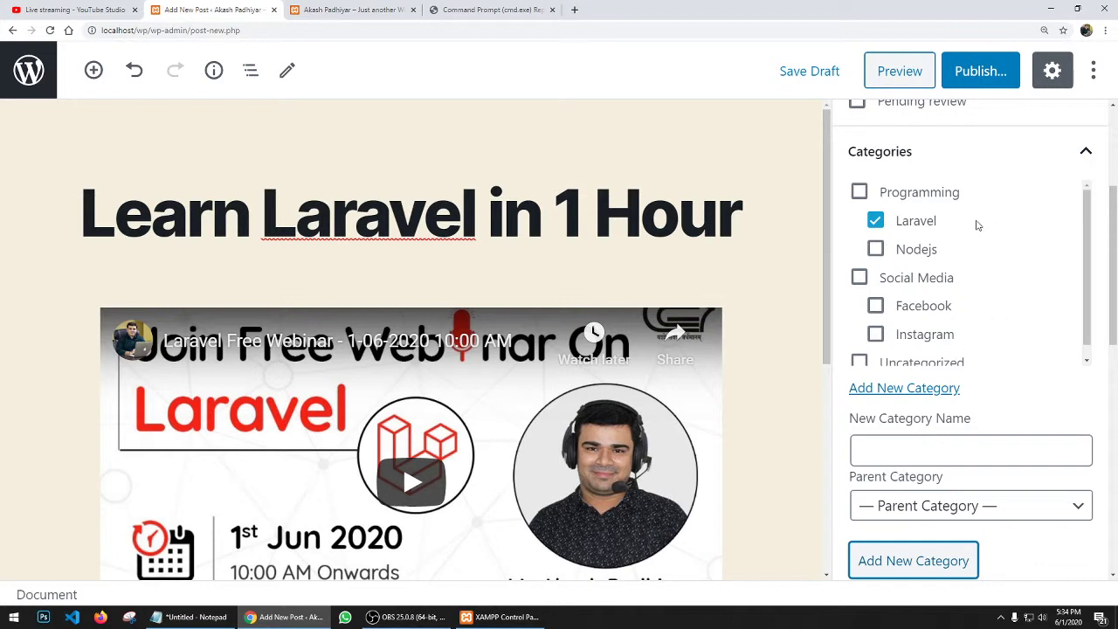
Publish the Learn Laravel in 1 Hour post via the pre-publish panel
{"action": "scroll", "coordinate": [1114, 170], "scroll_direction": "up", "scroll_amount": 2}
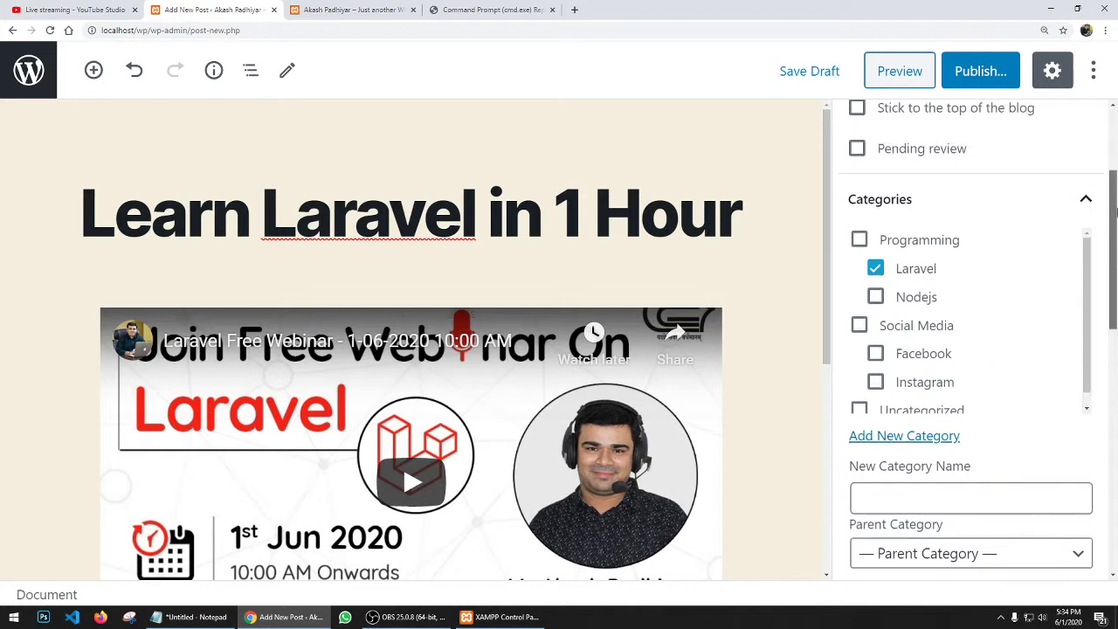
{"action": "scroll", "coordinate": [1113, 170], "scroll_direction": "up", "scroll_amount": 2}
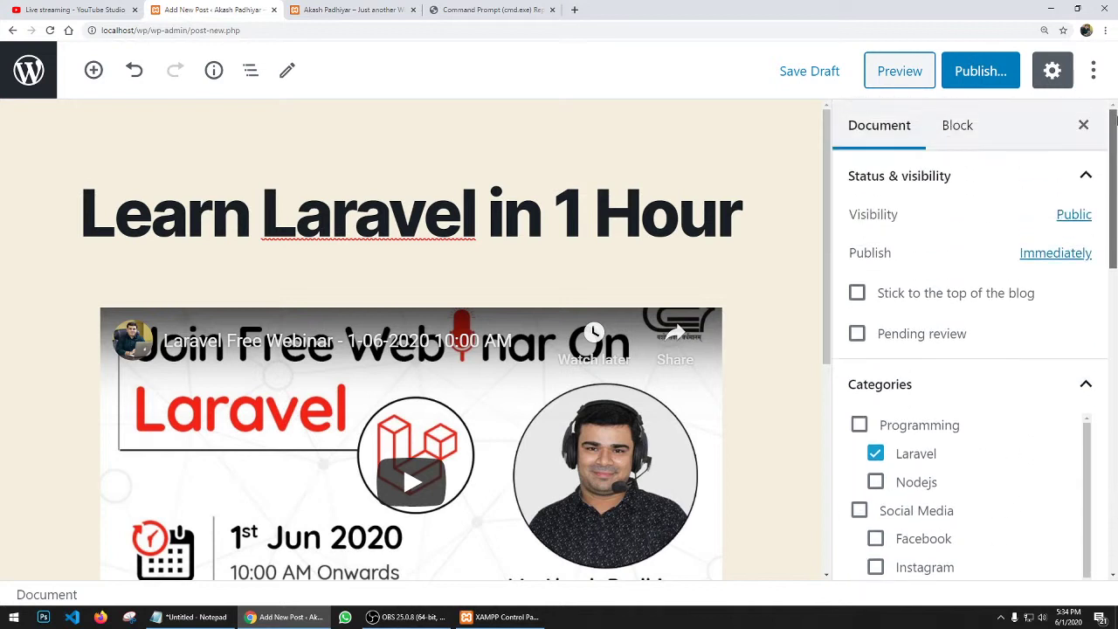
{"action": "left_click", "coordinate": [967, 70]}
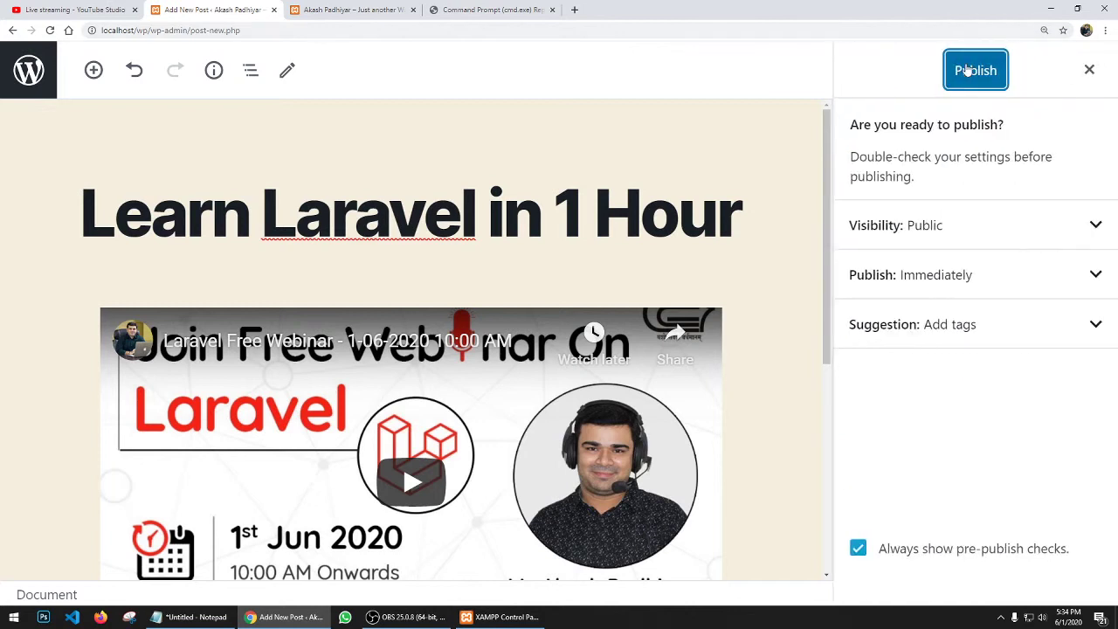
{"action": "left_click", "coordinate": [965, 70]}
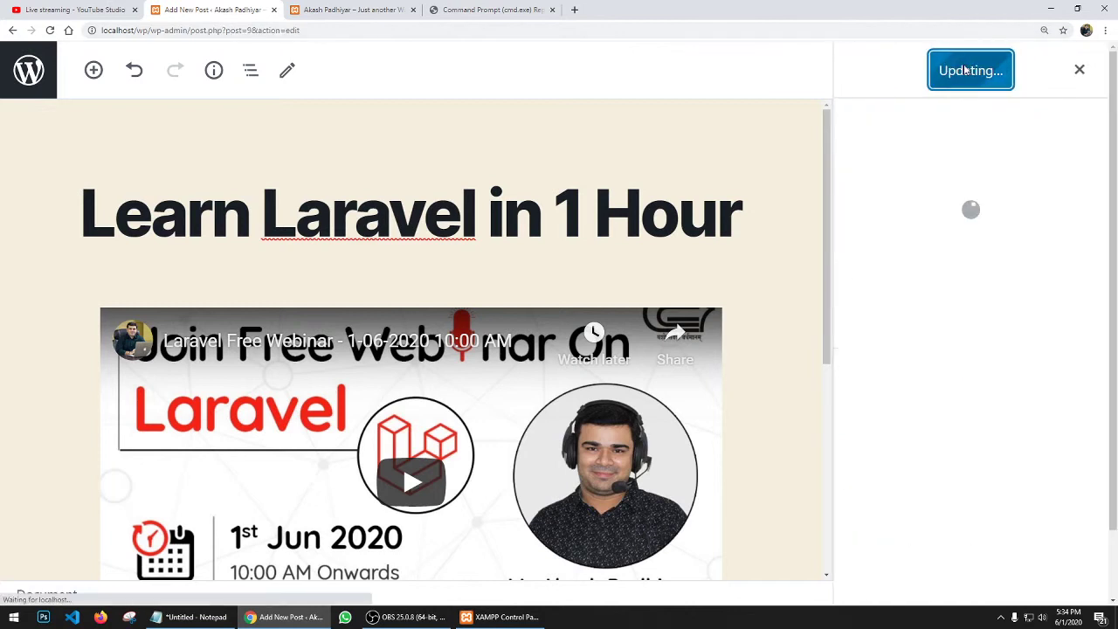
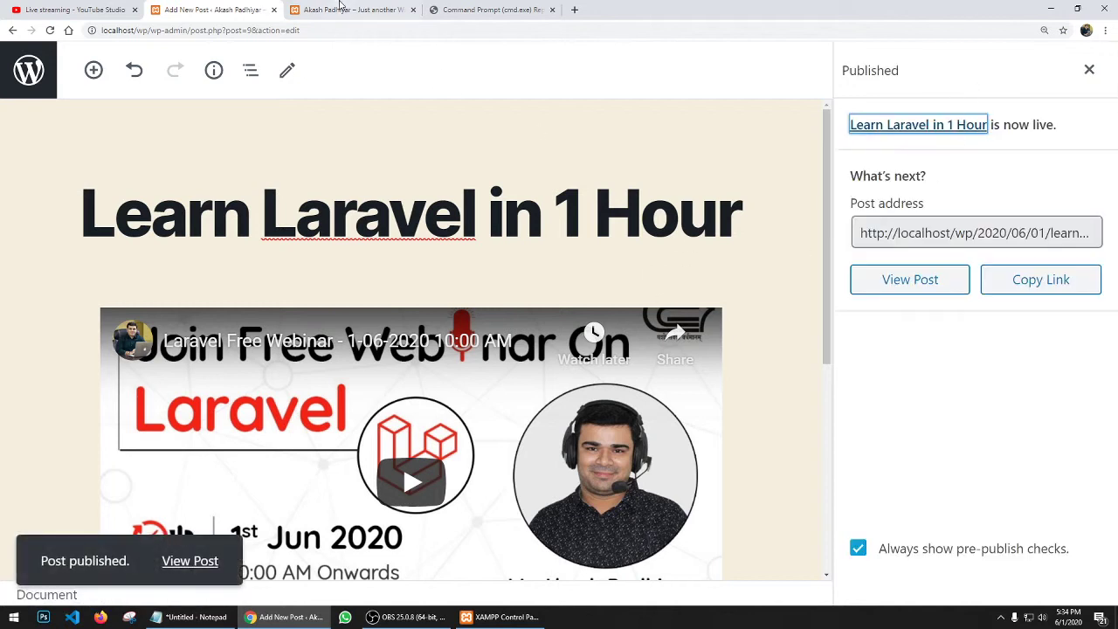
Switch to the site's front-end tab to view the newly published Learn Laravel post
{"action": "left_click", "coordinate": [340, 8]}
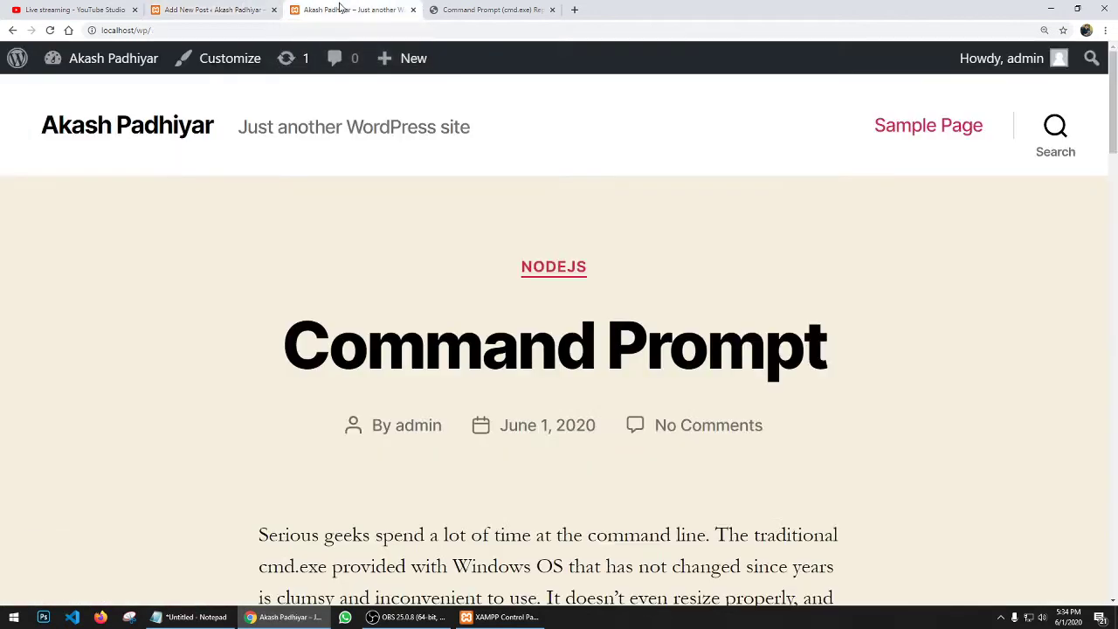
Reload the home page, scroll the post list, then return to the post editor tab
{"action": "left_click", "coordinate": [137, 142]}
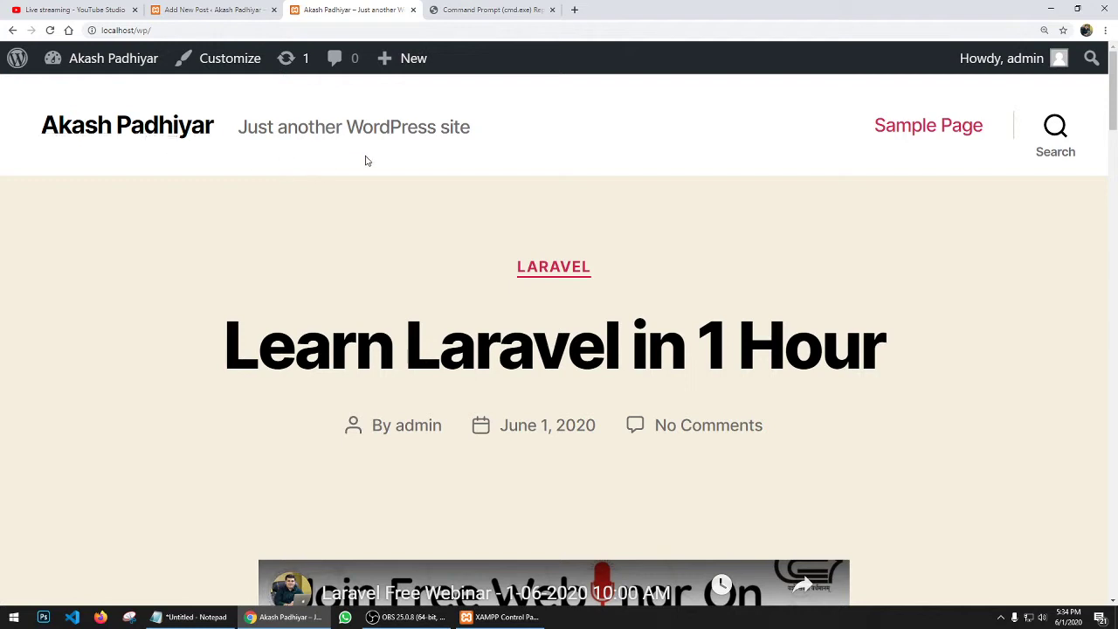
{"action": "scroll", "coordinate": [367, 160], "scroll_direction": "down", "scroll_amount": 2}
{"action": "scroll", "coordinate": [366, 166], "scroll_direction": "up", "scroll_amount": 2}
{"action": "scroll", "coordinate": [367, 160], "scroll_direction": "down", "scroll_amount": 2}
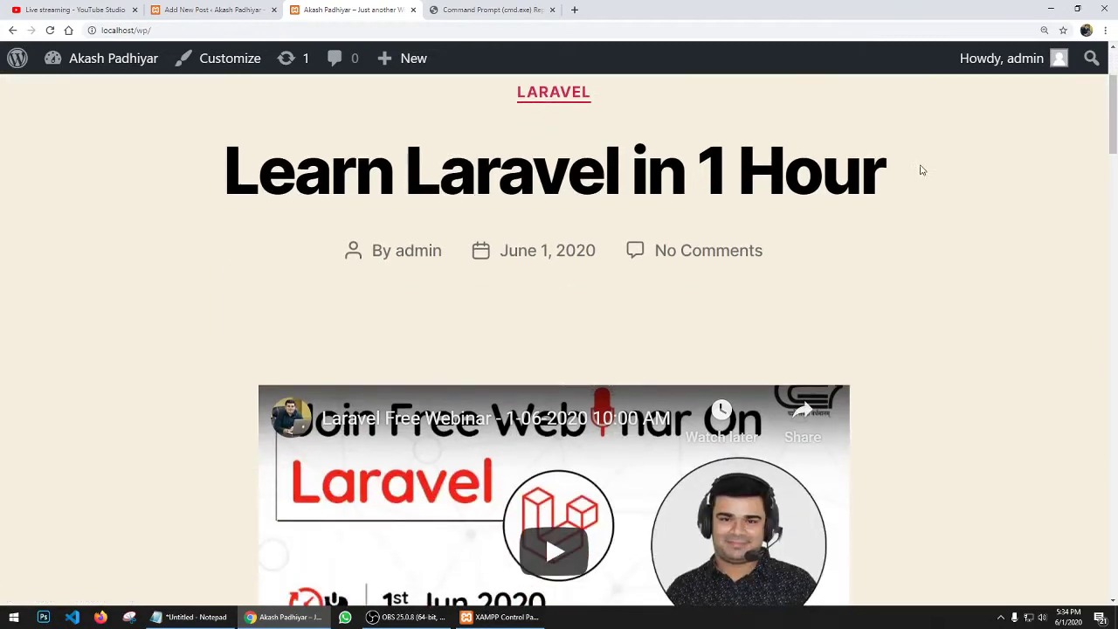
{"action": "scroll", "coordinate": [891, 171], "scroll_direction": "down", "scroll_amount": 2}
{"action": "scroll", "coordinate": [591, 317], "scroll_direction": "down", "scroll_amount": 2}
{"action": "scroll", "coordinate": [568, 276], "scroll_direction": "down", "scroll_amount": 4}
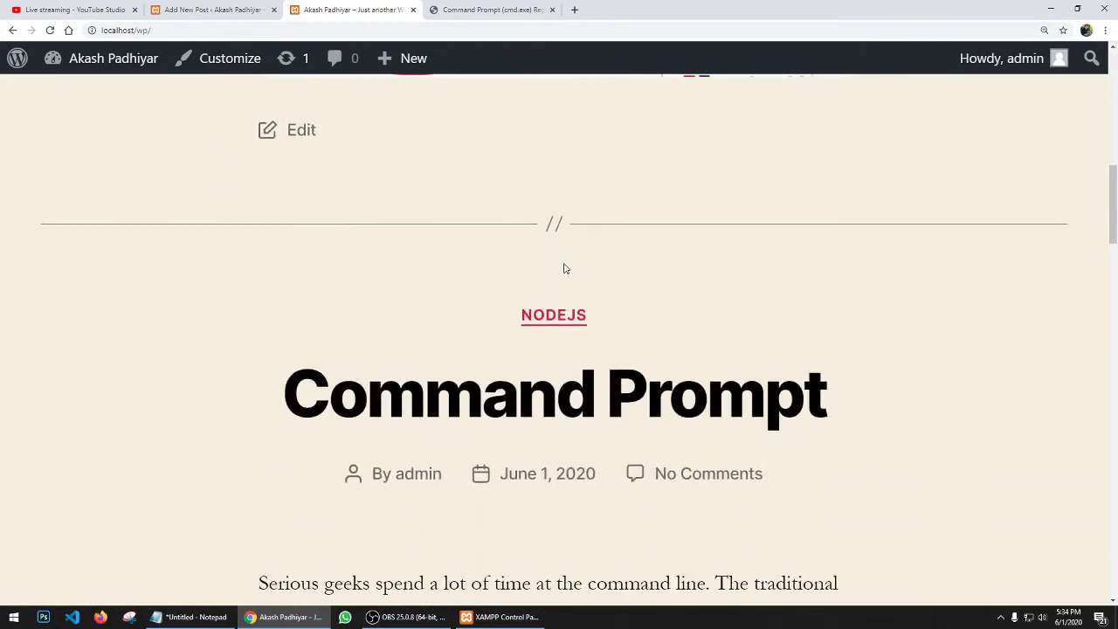
{"action": "scroll", "coordinate": [567, 266], "scroll_direction": "down", "scroll_amount": 9}
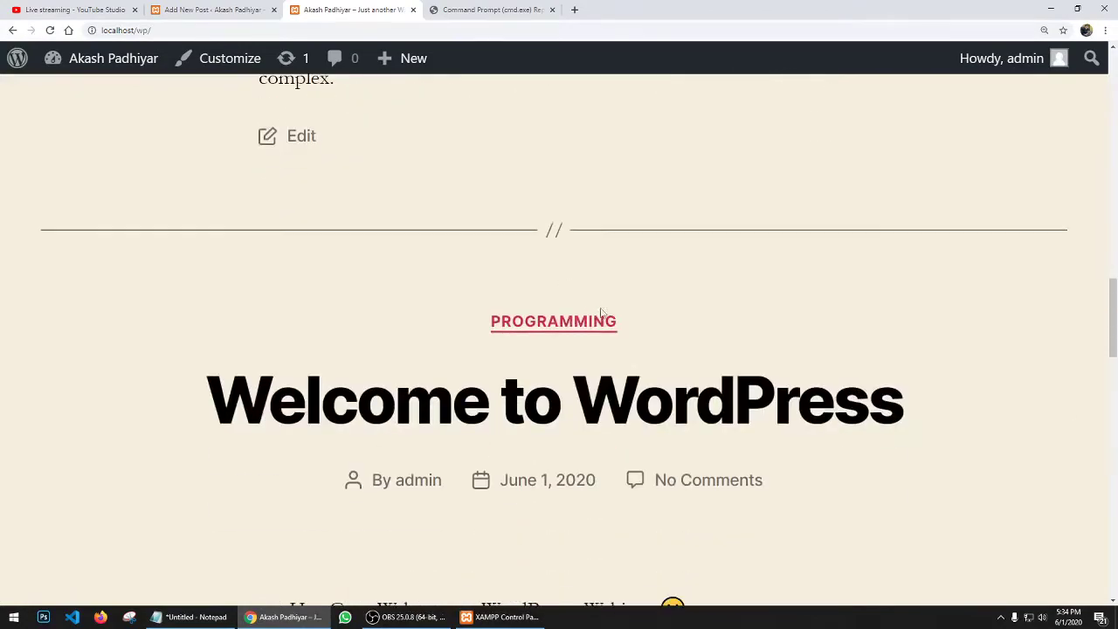
{"action": "scroll", "coordinate": [810, 483], "scroll_direction": "down", "scroll_amount": 3}
{"action": "scroll", "coordinate": [751, 467], "scroll_direction": "up", "scroll_amount": 10}
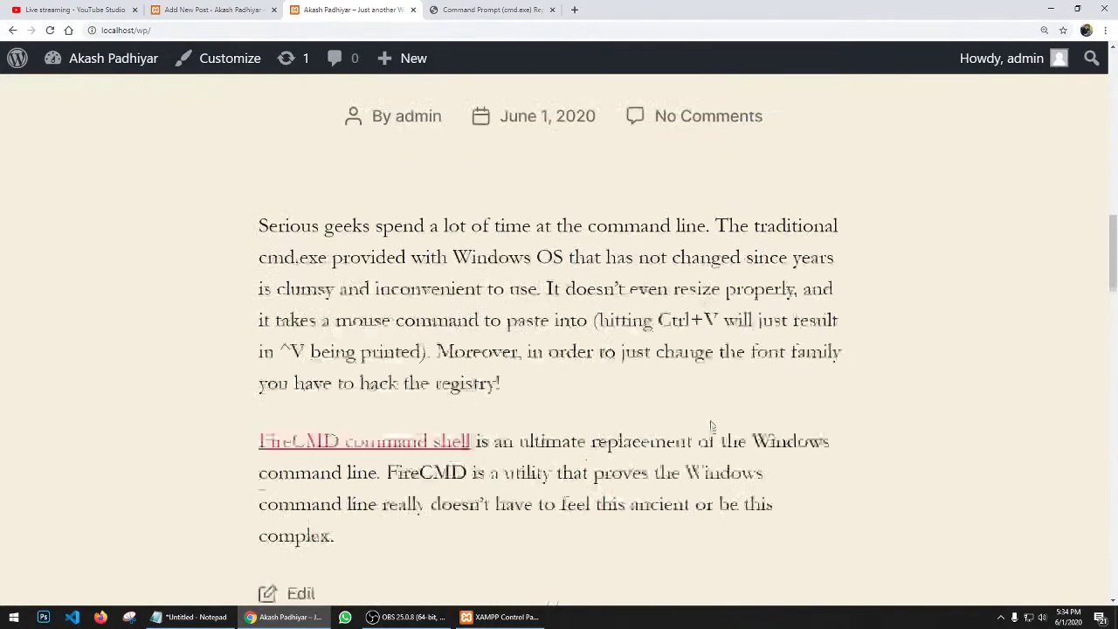
{"action": "scroll", "coordinate": [667, 396], "scroll_direction": "up", "scroll_amount": 7}
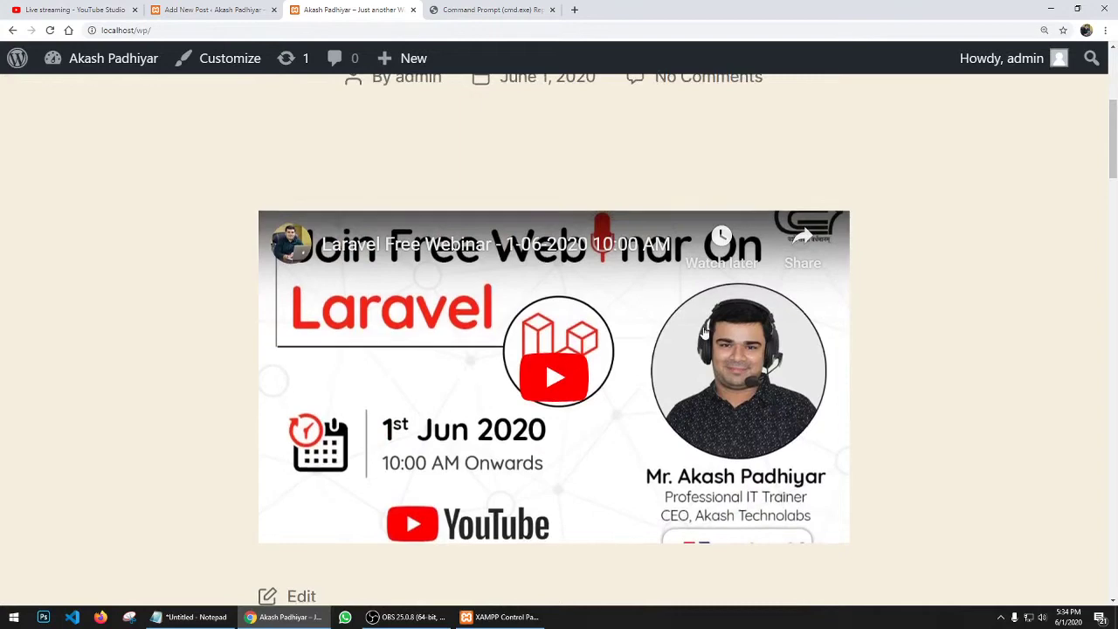
{"action": "scroll", "coordinate": [705, 332], "scroll_direction": "up", "scroll_amount": 3}
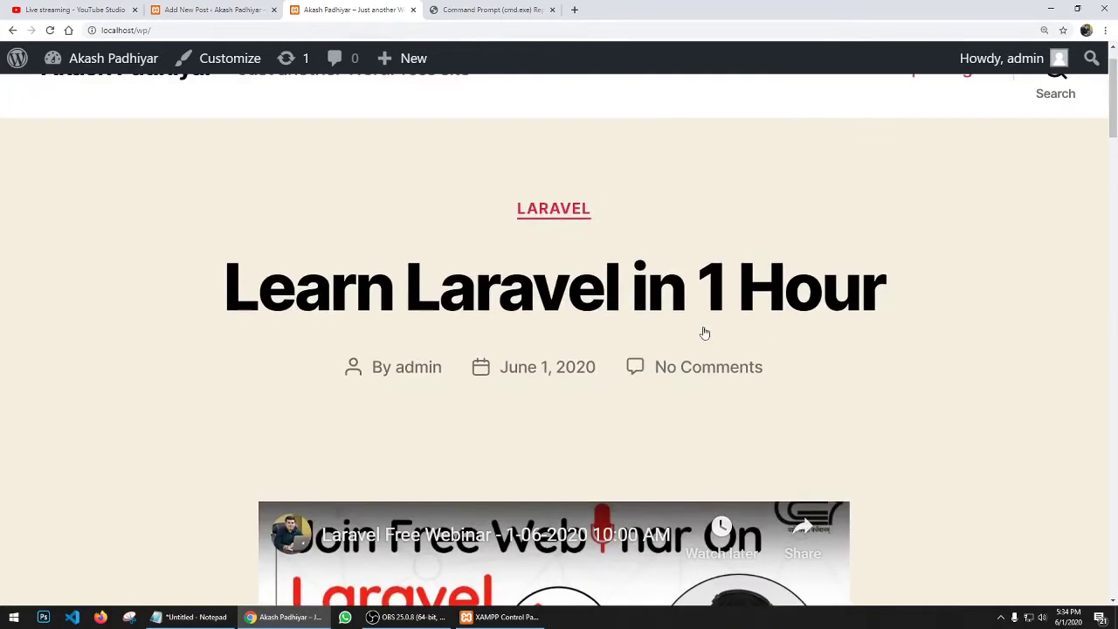
{"action": "left_click", "coordinate": [204, 9]}
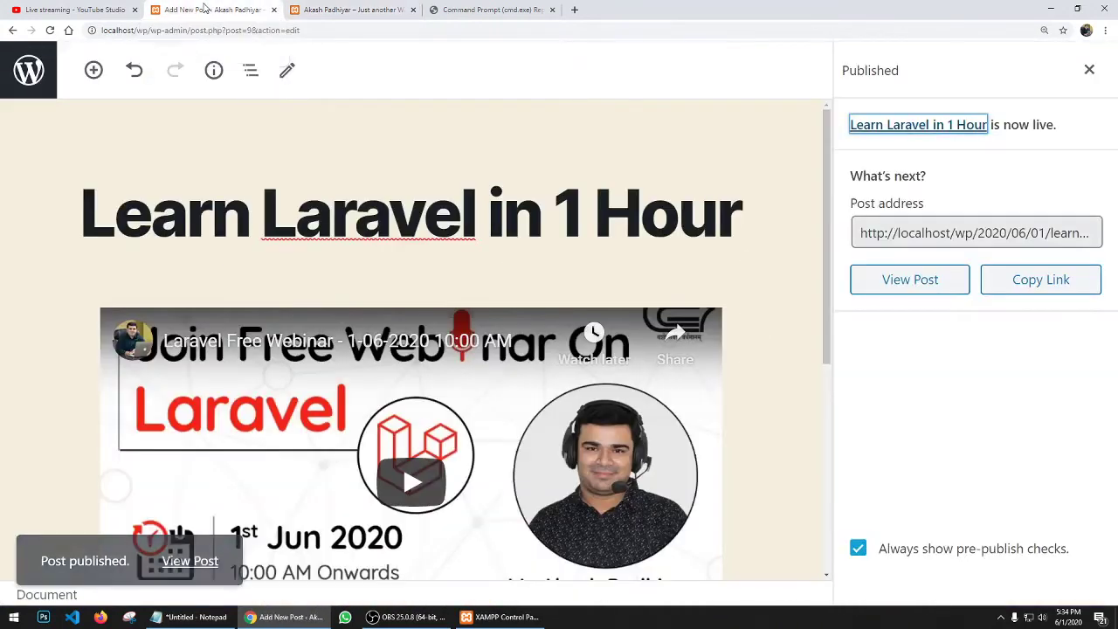
Open All Posts and inspect the bulk action, category and date filter dropdowns
{"action": "left_click", "coordinate": [45, 70]}
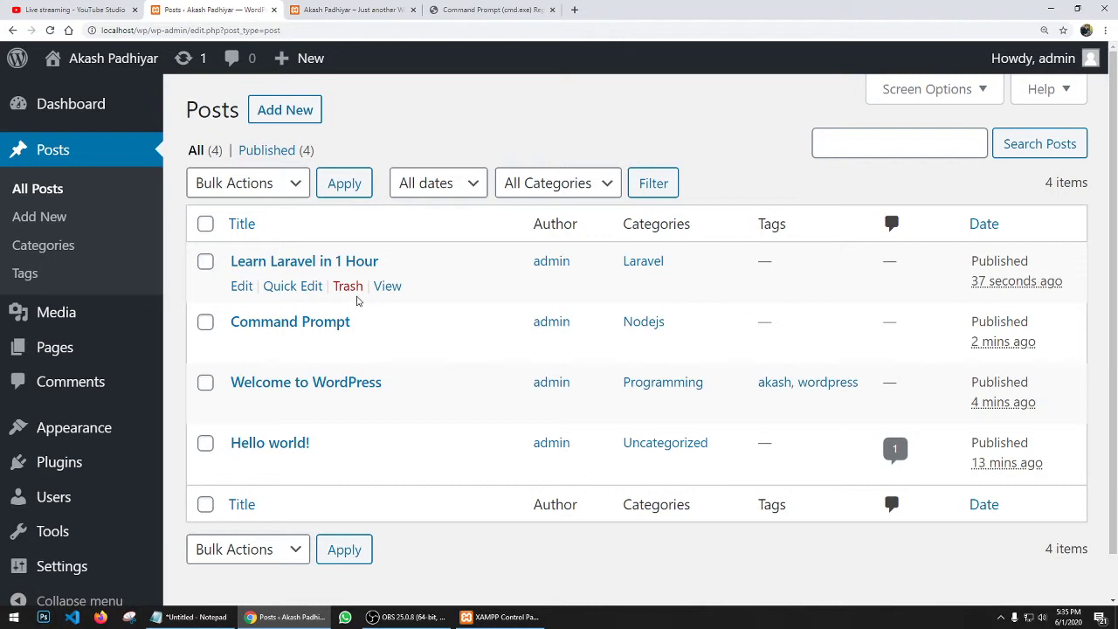
{"action": "left_click", "coordinate": [281, 181]}
{"action": "left_click", "coordinate": [280, 181]}
{"action": "left_click", "coordinate": [524, 191]}
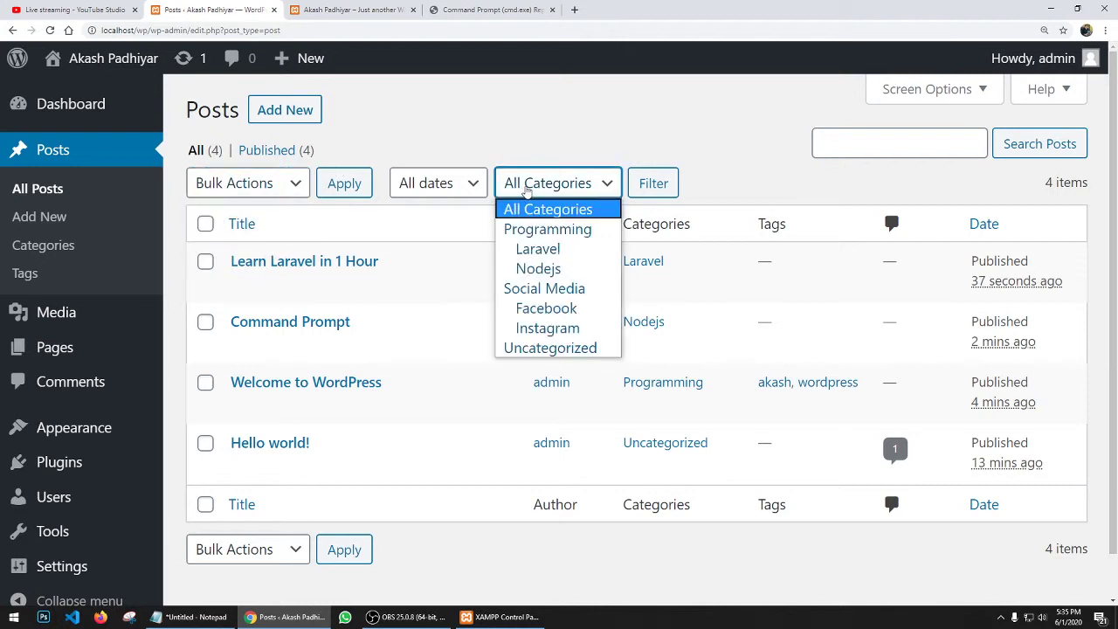
{"action": "left_click", "coordinate": [522, 187]}
{"action": "left_click", "coordinate": [429, 187]}
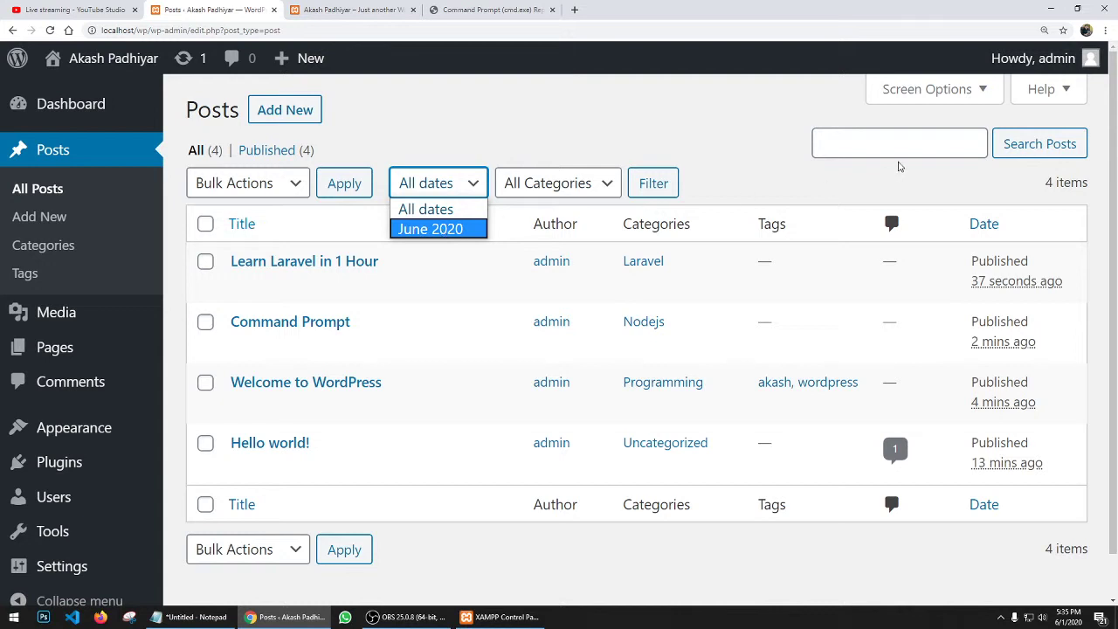
{"action": "left_click", "coordinate": [925, 144]}
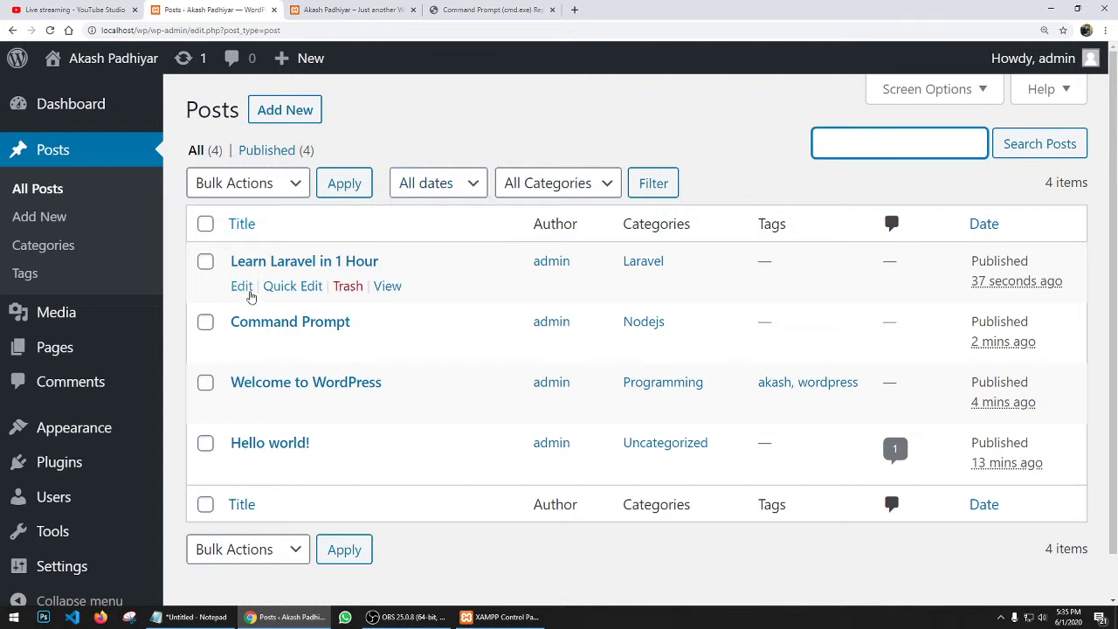
Look at the Posts > Tags page, then go to Media > Library
{"action": "mouse_move", "coordinate": [54, 315]}
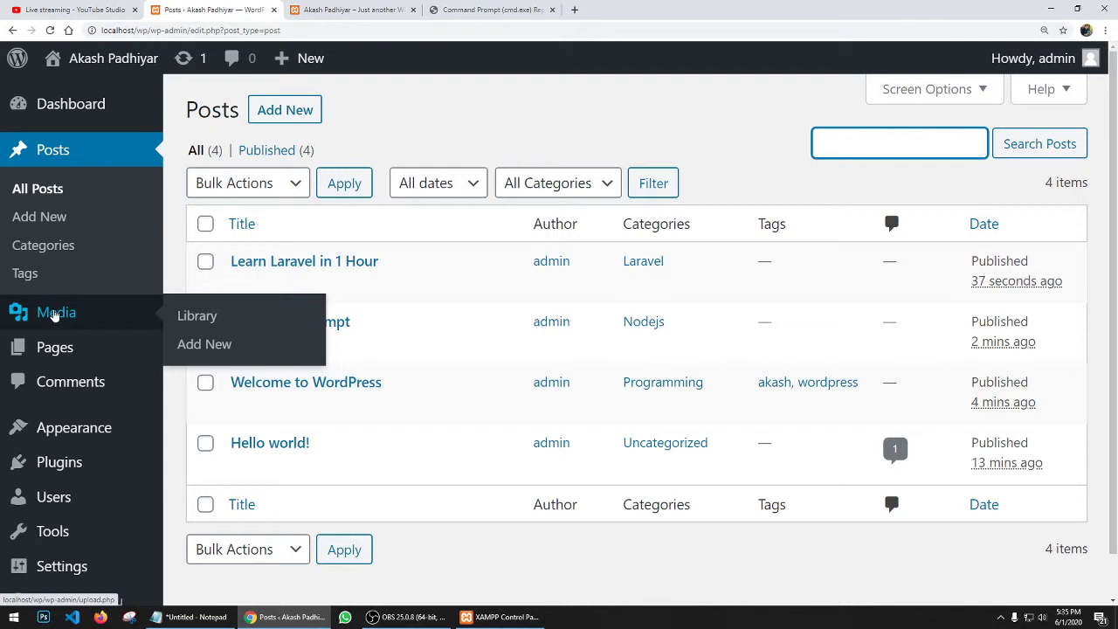
{"action": "left_click", "coordinate": [30, 275]}
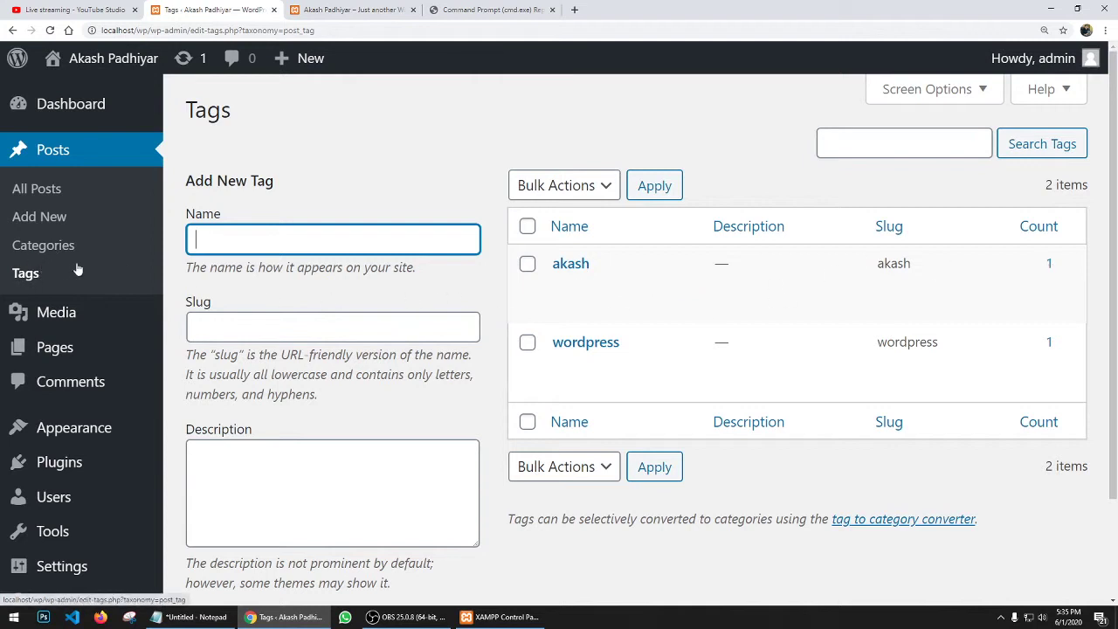
{"action": "left_click", "coordinate": [82, 313]}
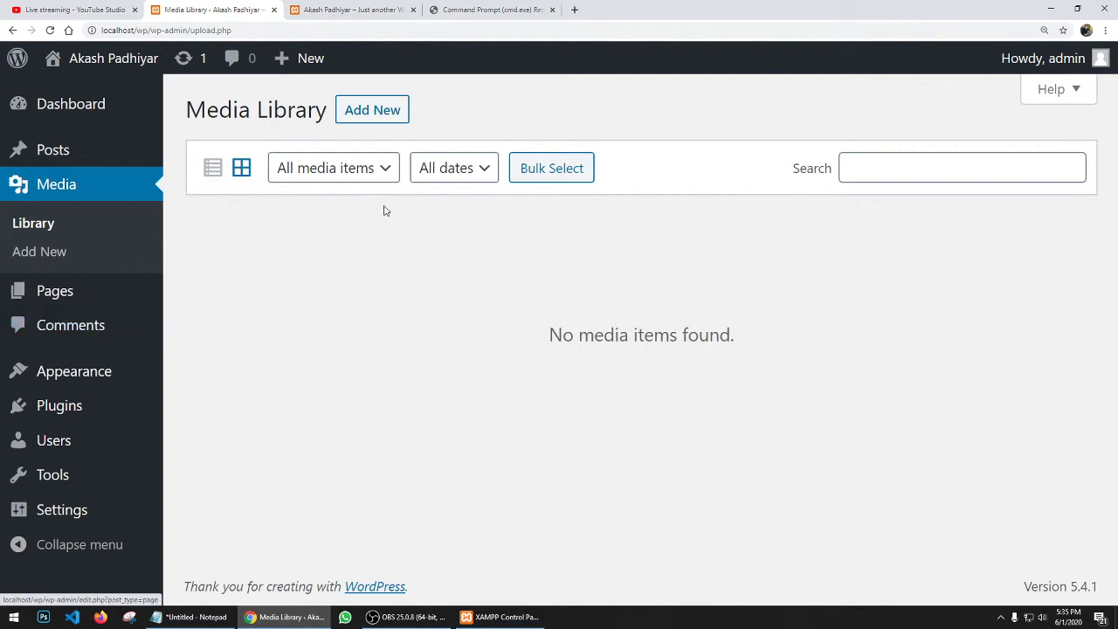
Upload 9.jpg from the Pictures folder, viewed as large thumbnails, to the Media Library
{"action": "left_click", "coordinate": [383, 170]}
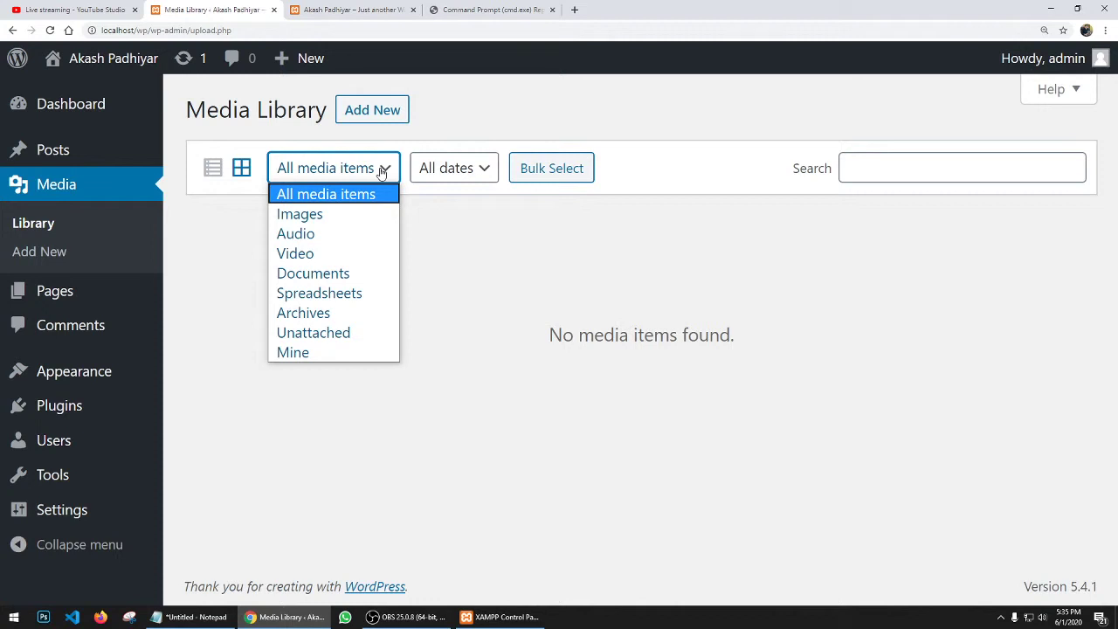
{"action": "left_click", "coordinate": [431, 201]}
{"action": "left_click", "coordinate": [382, 117]}
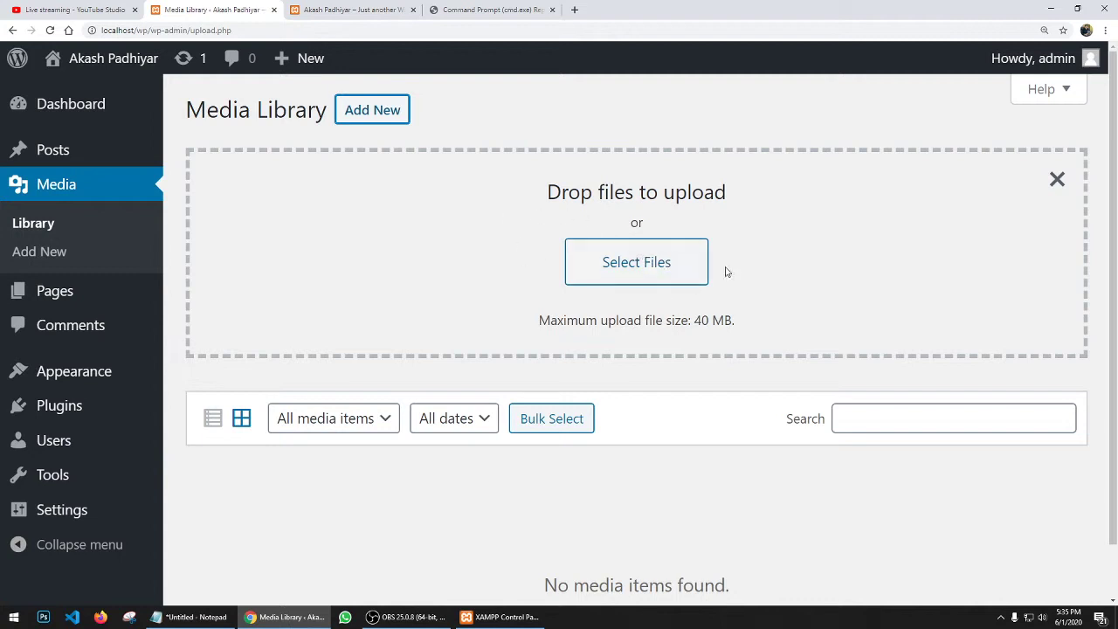
{"action": "left_click", "coordinate": [696, 264]}
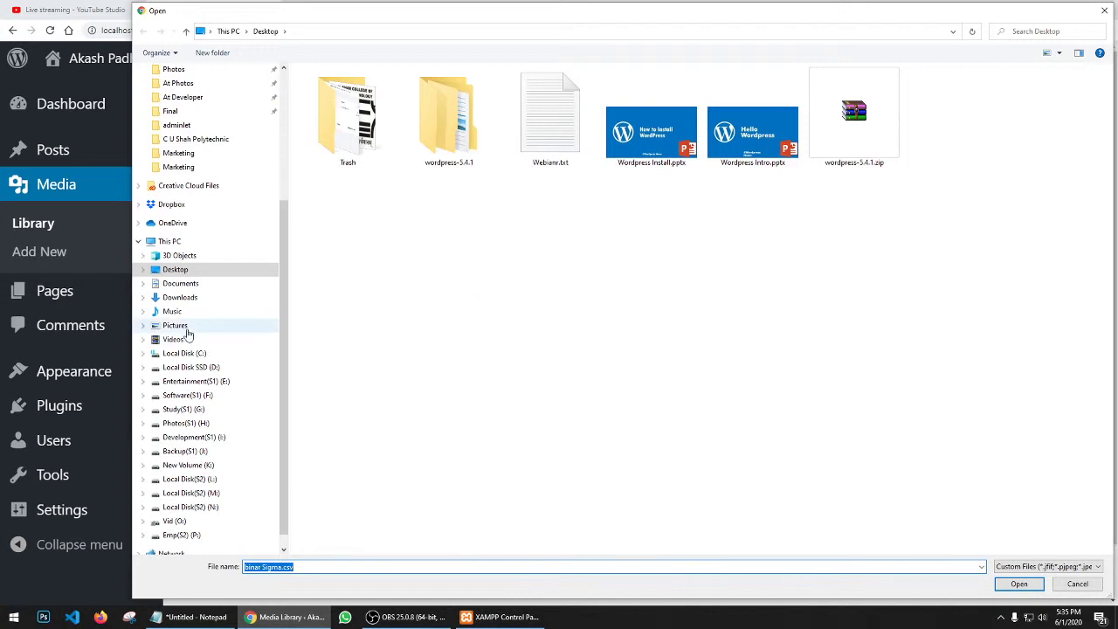
{"action": "left_click", "coordinate": [179, 325]}
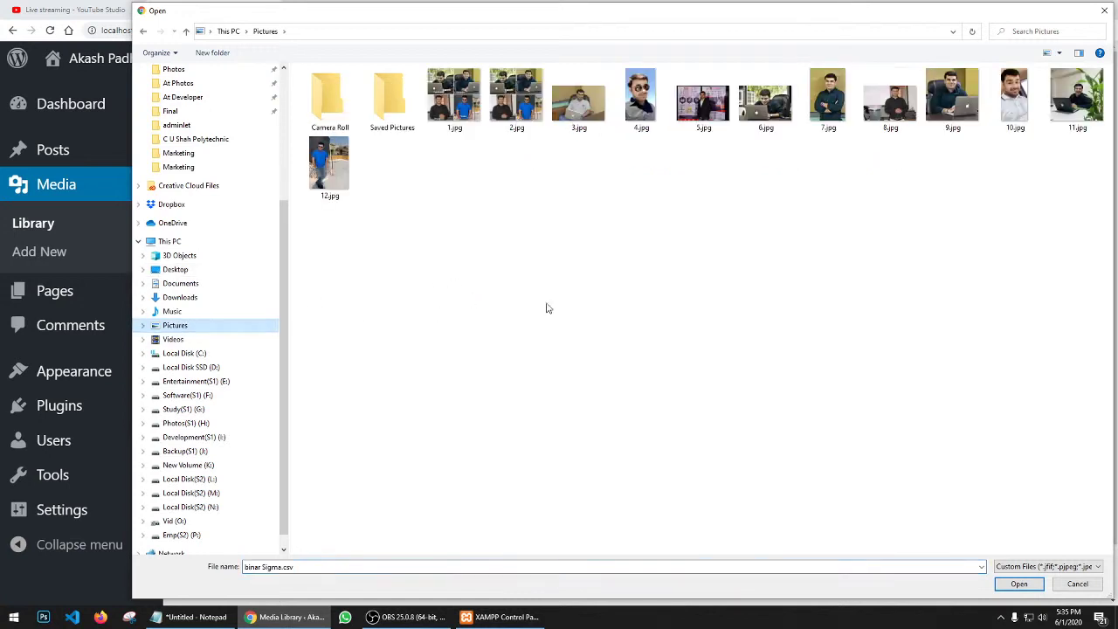
{"action": "right_click", "coordinate": [716, 310]}
{"action": "mouse_move", "coordinate": [744, 316]}
{"action": "left_click", "coordinate": [882, 324]}
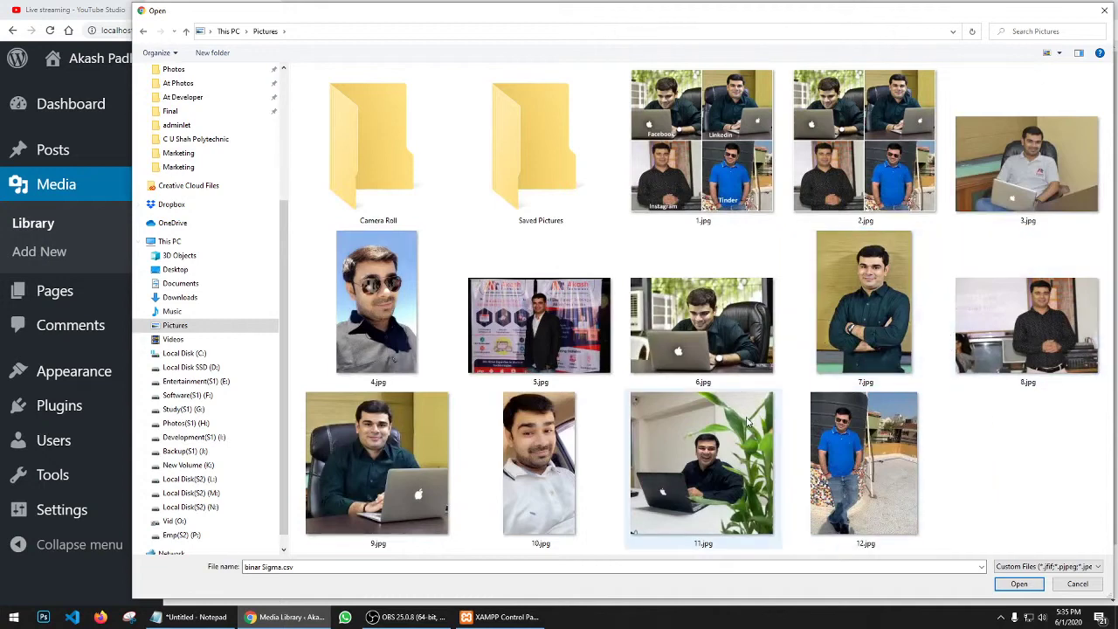
{"action": "left_click", "coordinate": [416, 426]}
{"action": "double_click", "coordinate": [416, 426]}
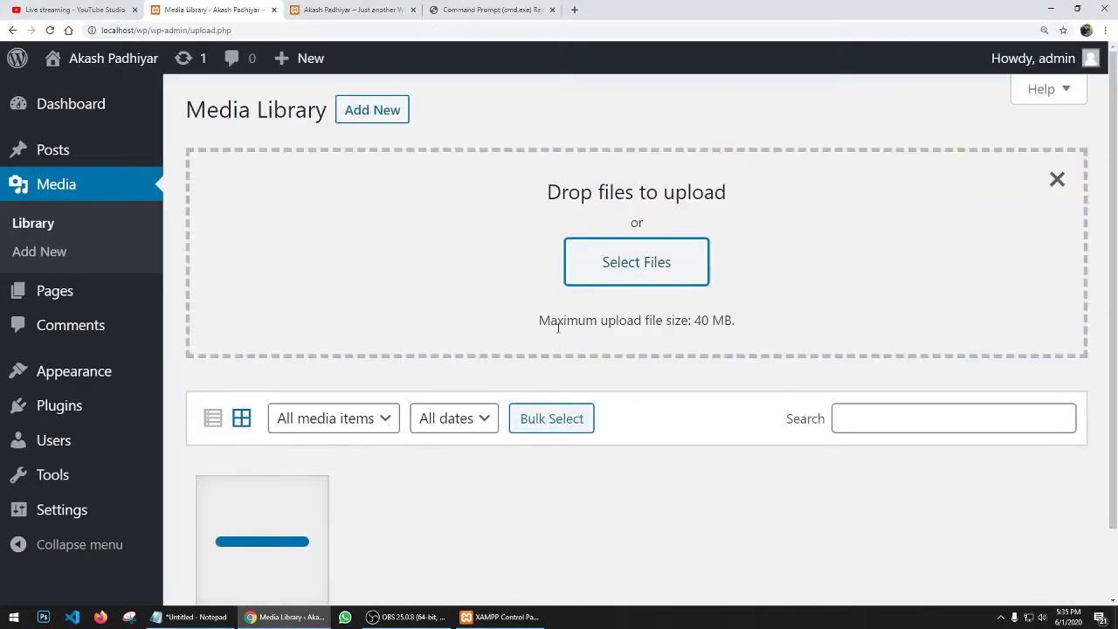
Upload 6.jpg as a second photo to the Media Library
{"action": "scroll", "coordinate": [567, 316], "scroll_direction": "down", "scroll_amount": 1}
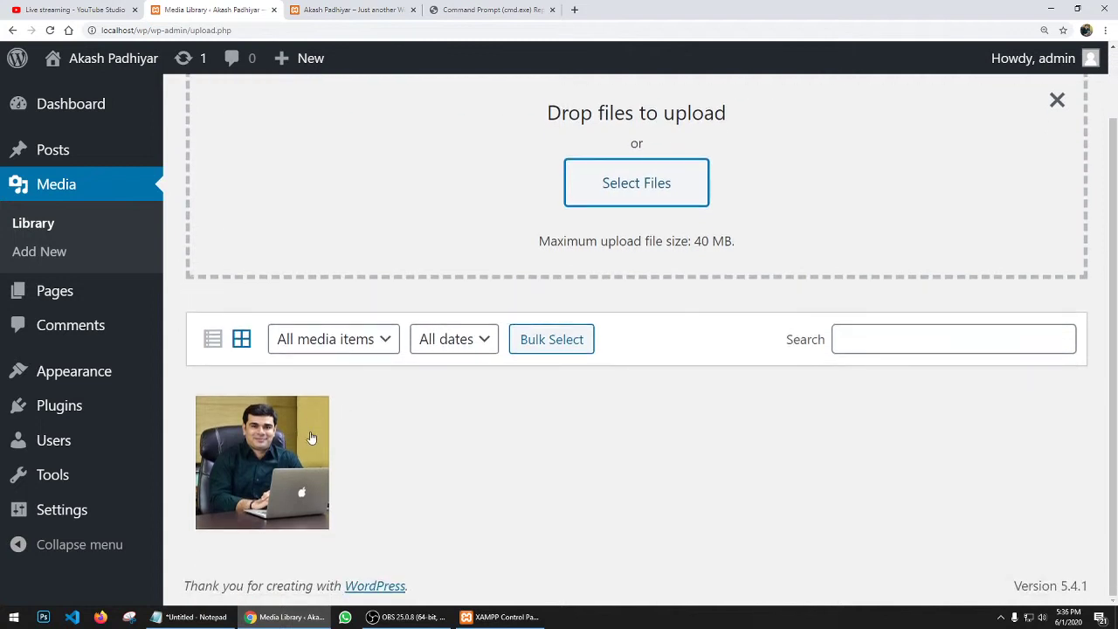
{"action": "scroll", "coordinate": [512, 394], "scroll_direction": "up", "scroll_amount": 1}
{"action": "scroll", "coordinate": [511, 394], "scroll_direction": "up", "scroll_amount": 1}
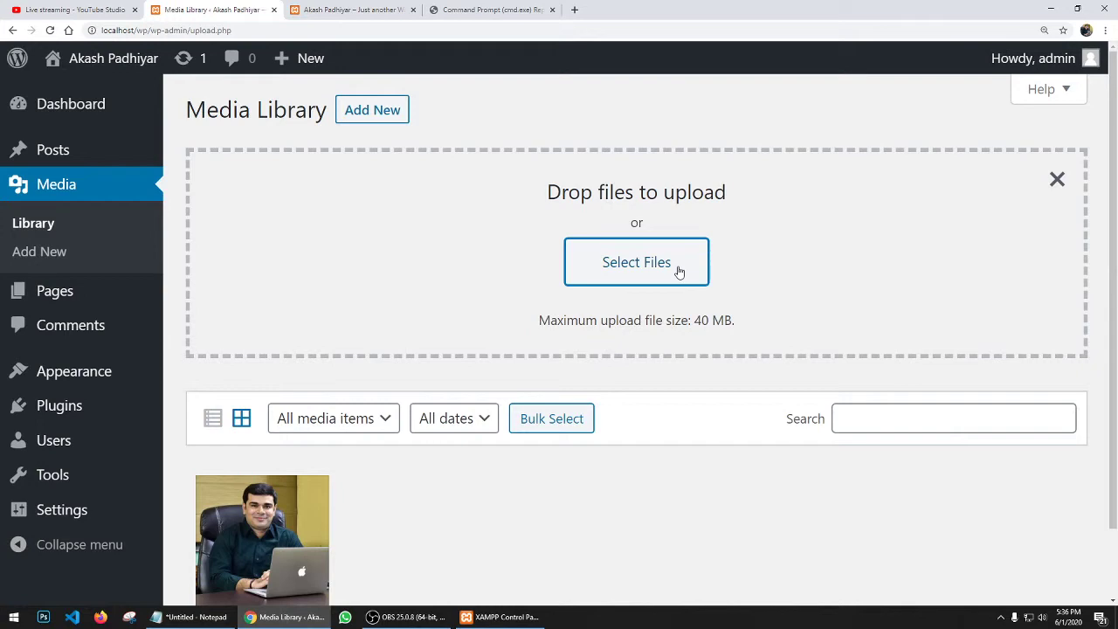
{"action": "left_click", "coordinate": [678, 271]}
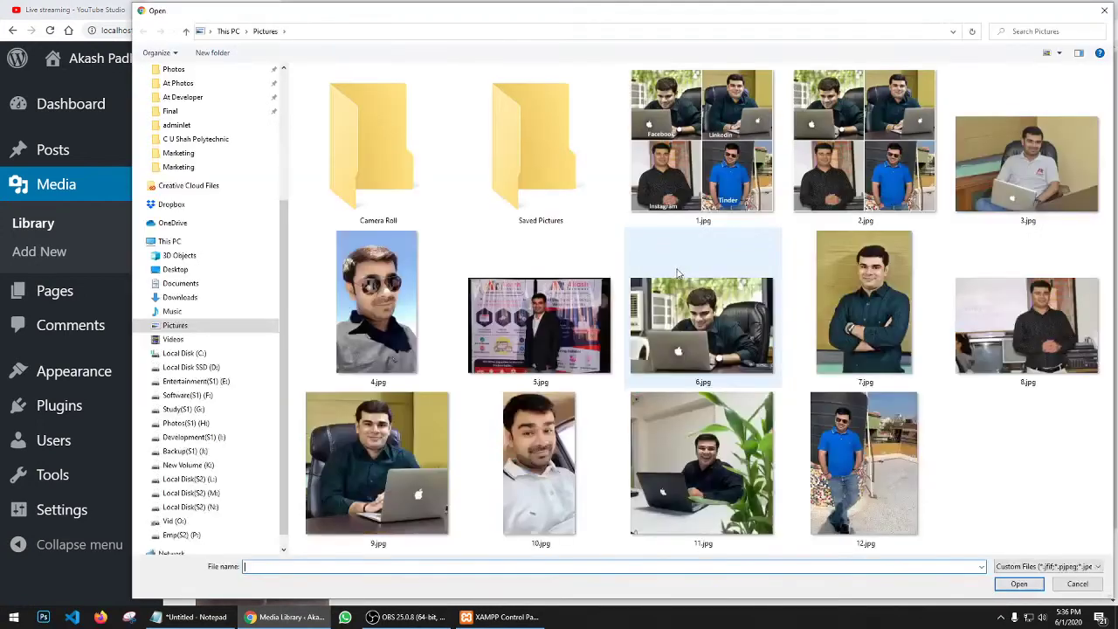
{"action": "double_click", "coordinate": [738, 343]}
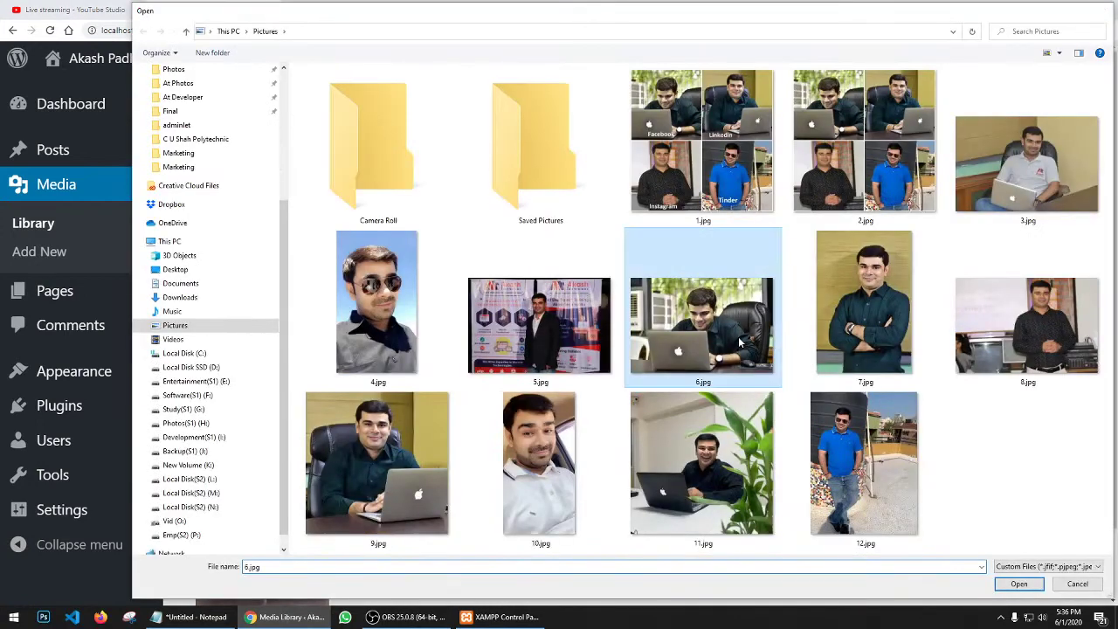
{"action": "scroll", "coordinate": [600, 375], "scroll_direction": "down", "scroll_amount": 2}
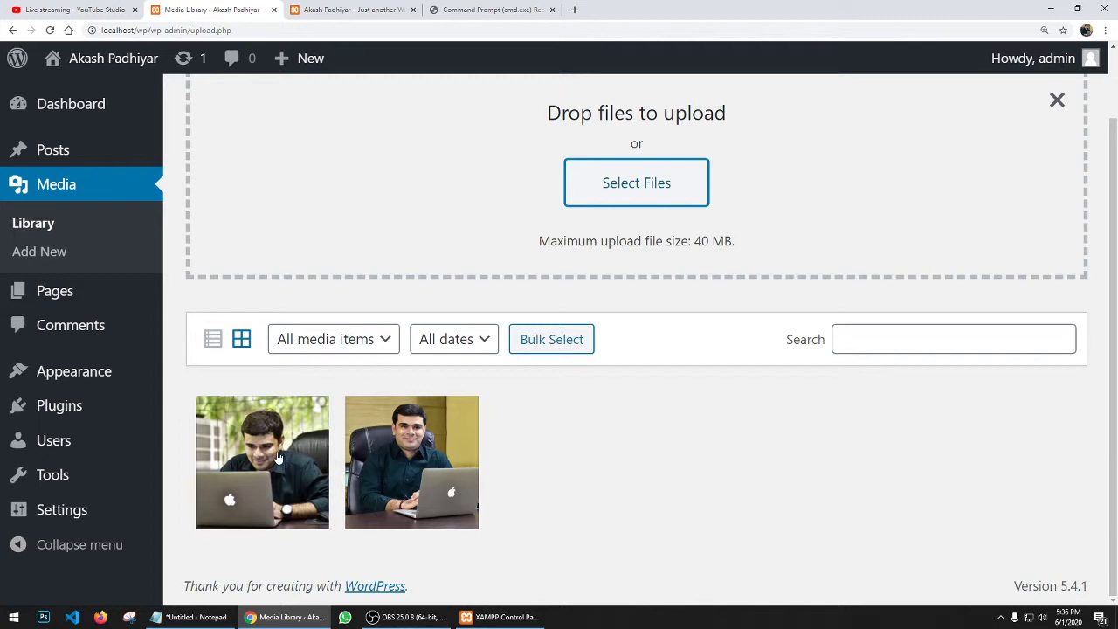
{"action": "scroll", "coordinate": [616, 245], "scroll_direction": "up", "scroll_amount": 1}
{"action": "scroll", "coordinate": [623, 242], "scroll_direction": "down", "scroll_amount": 1}
Review 9.jpg's Attachment Details: title 9, uploader admin, and file link
{"action": "left_click", "coordinate": [434, 456]}
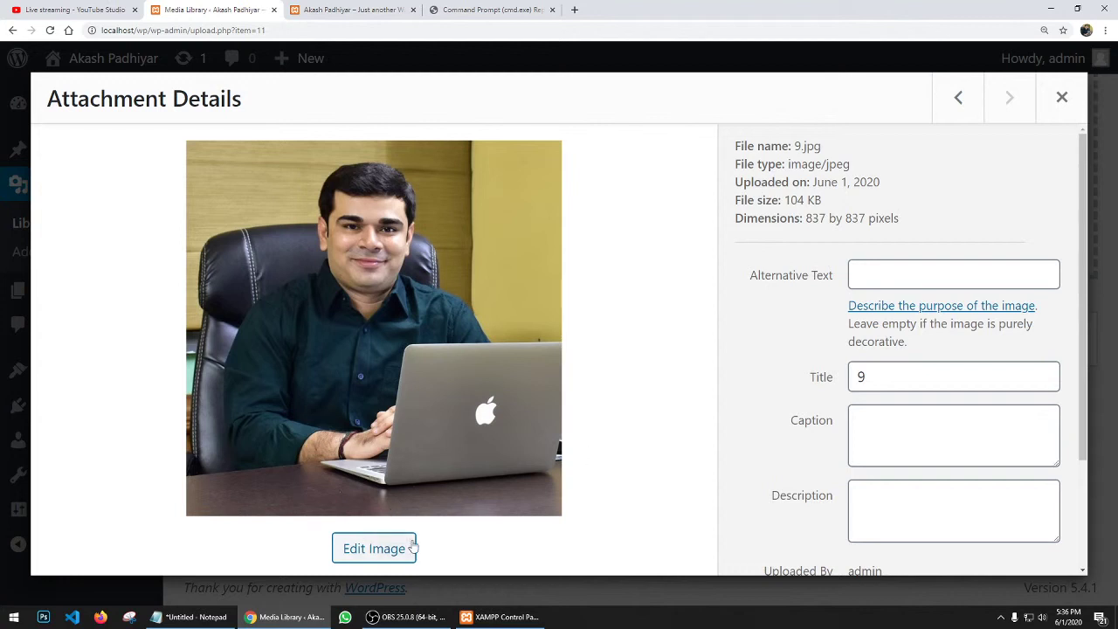
{"action": "scroll", "coordinate": [741, 382], "scroll_direction": "down", "scroll_amount": 2}
{"action": "scroll", "coordinate": [753, 367], "scroll_direction": "up", "scroll_amount": 2}
{"action": "scroll", "coordinate": [883, 306], "scroll_direction": "down", "scroll_amount": 1}
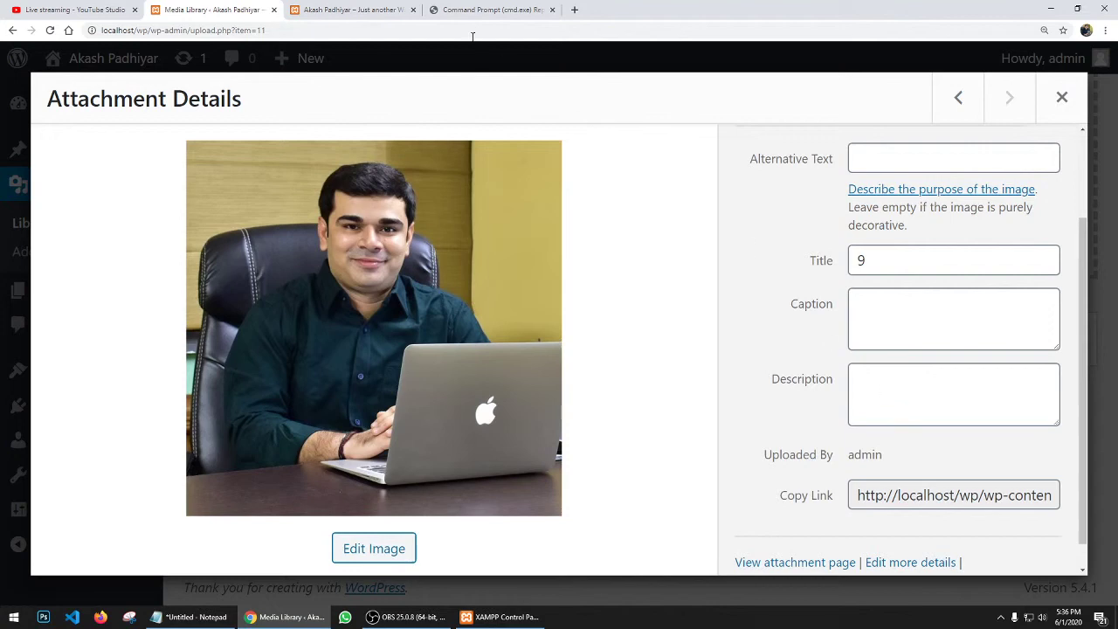
{"action": "left_click", "coordinate": [482, 9]}
In a new tab, search google.co.in for the site owner's name
{"action": "left_click", "coordinate": [466, 30]}
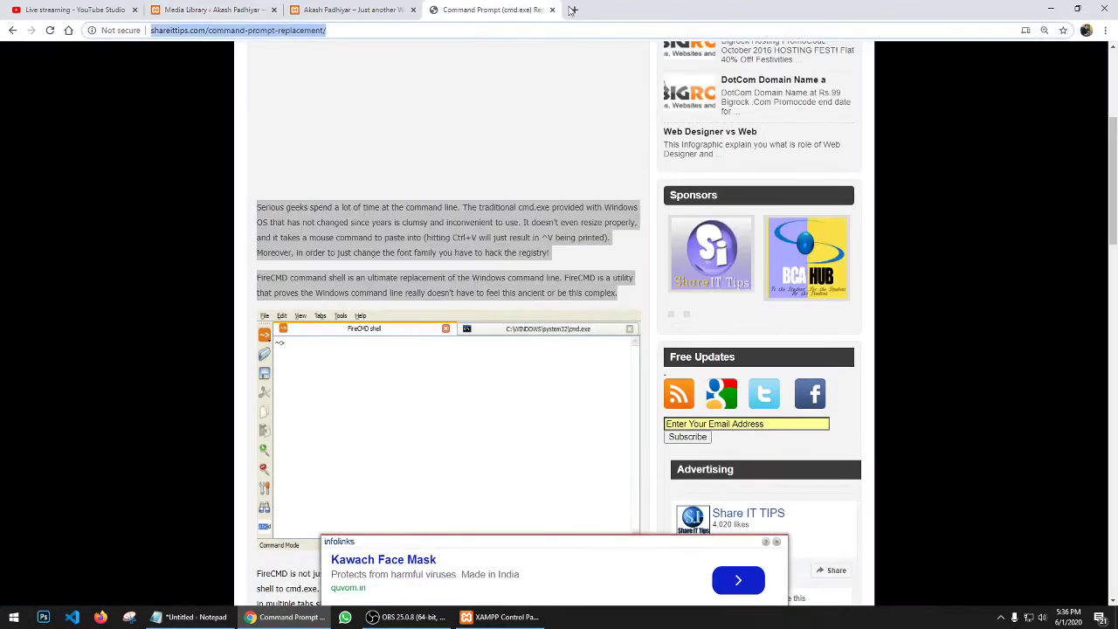
{"action": "left_click", "coordinate": [571, 9]}
{"action": "type", "text": "google.co.in"}
{"action": "key", "text": "Return"}
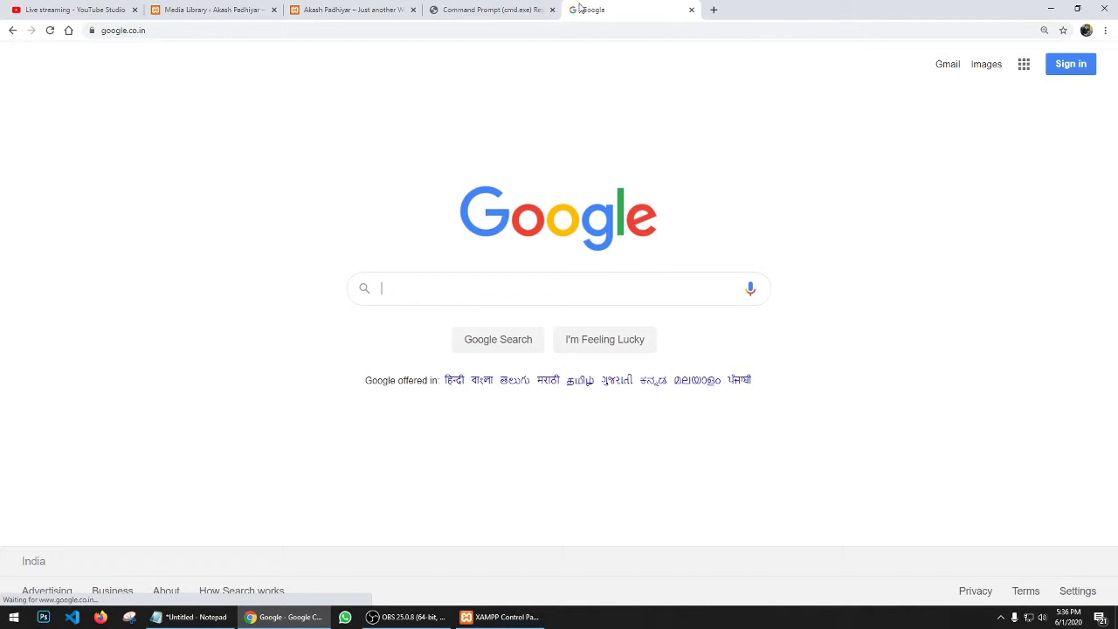
{"action": "type", "text": "akash padhiya"}
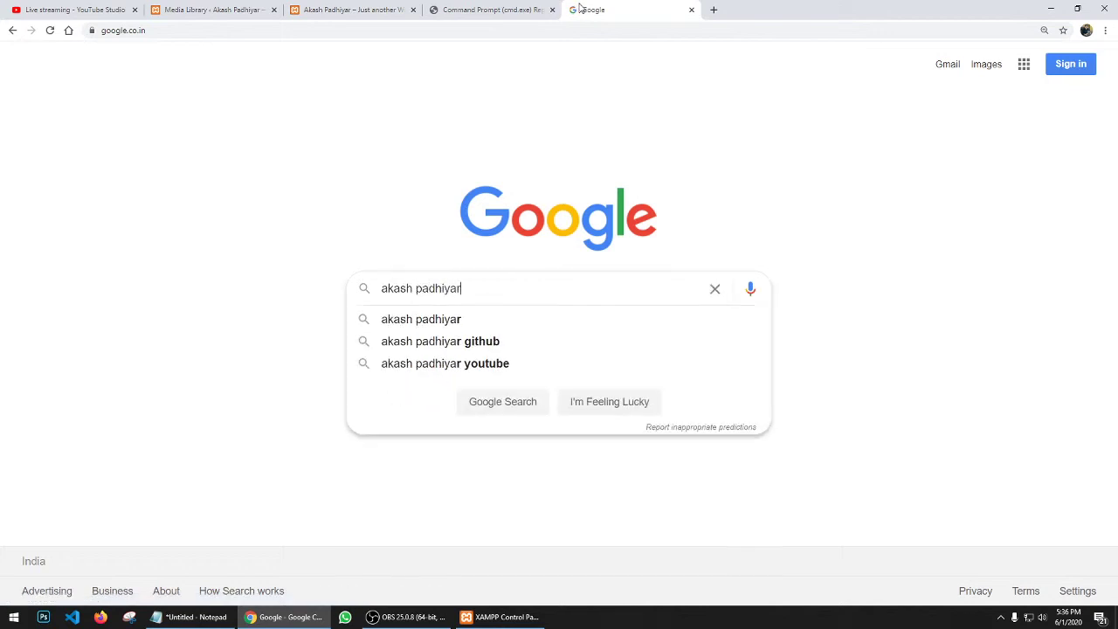
{"action": "type", "text": "r"}
{"action": "key", "text": "Return"}
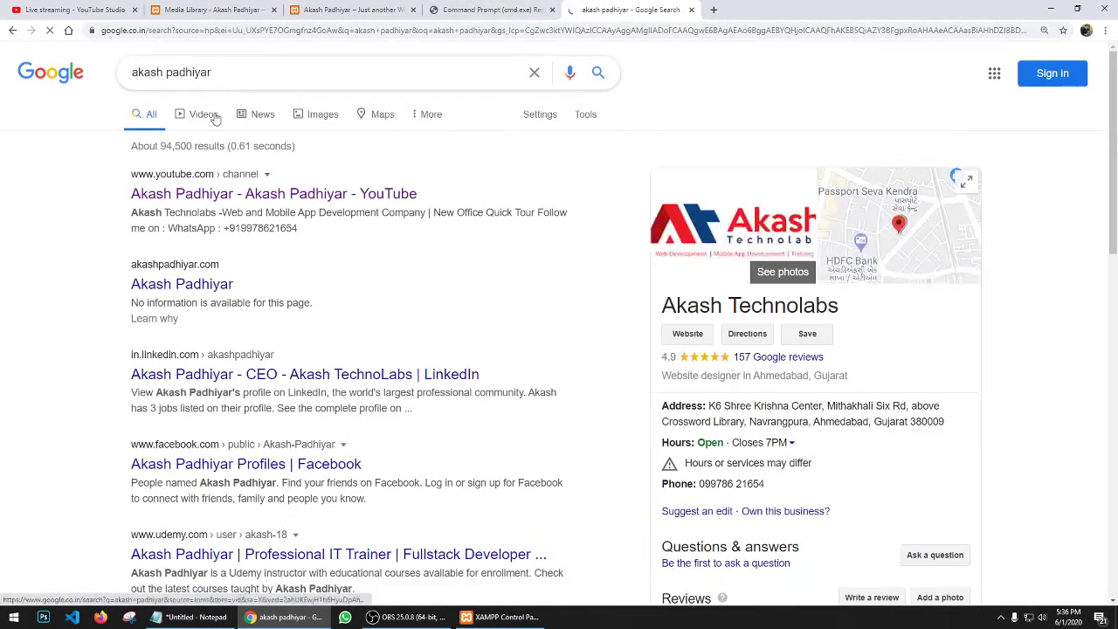
Browse the Google image results, then close that tab and return to the WordPress site
{"action": "left_click", "coordinate": [316, 114]}
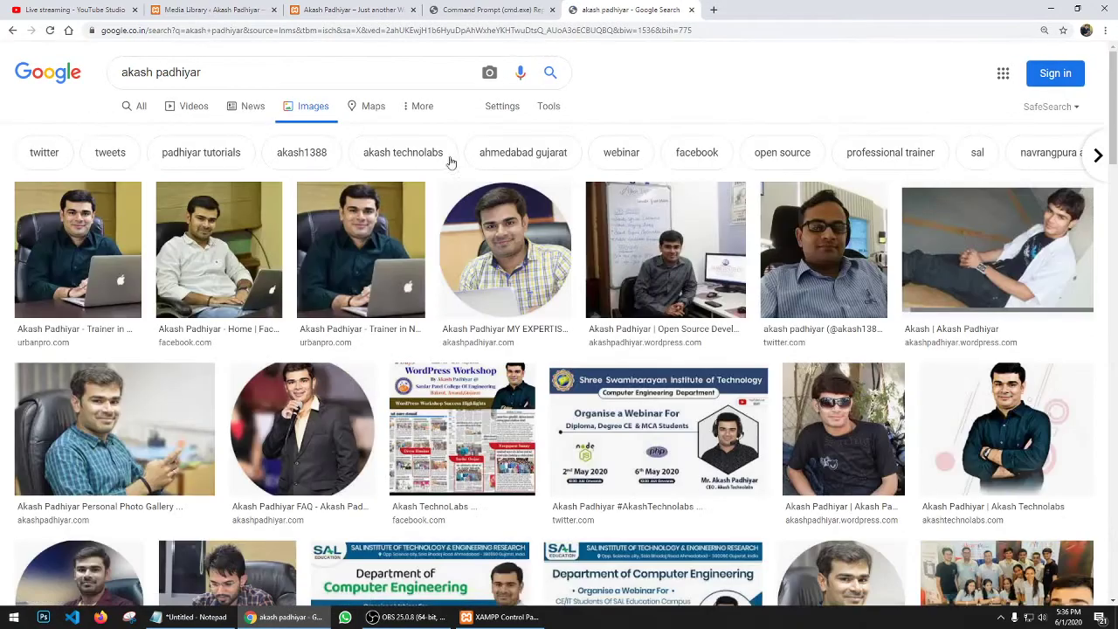
{"action": "scroll", "coordinate": [1033, 267], "scroll_direction": "down", "scroll_amount": 3}
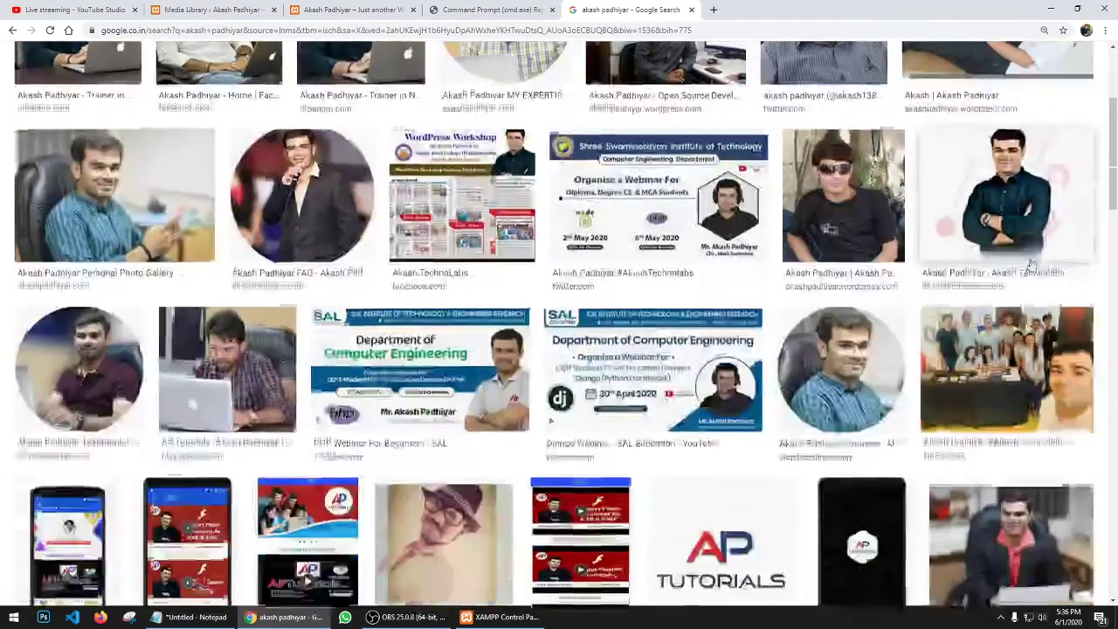
{"action": "scroll", "coordinate": [1033, 269], "scroll_direction": "down", "scroll_amount": 7}
{"action": "scroll", "coordinate": [1030, 265], "scroll_direction": "up", "scroll_amount": 3}
{"action": "scroll", "coordinate": [1030, 264], "scroll_direction": "up", "scroll_amount": 6}
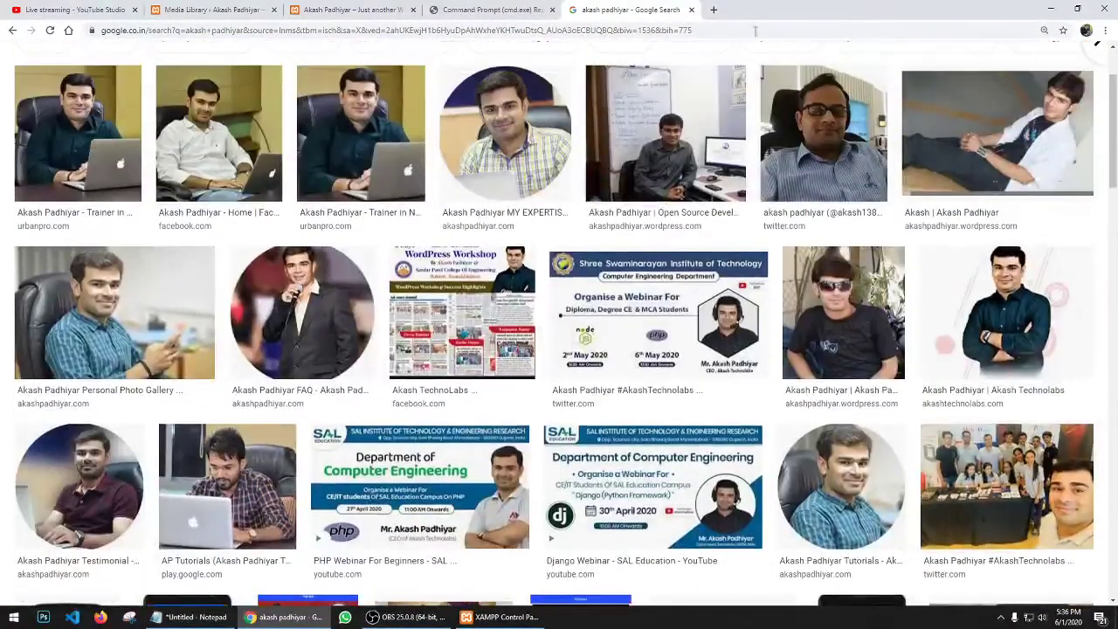
{"action": "left_click", "coordinate": [691, 10]}
{"action": "left_click", "coordinate": [367, 10]}
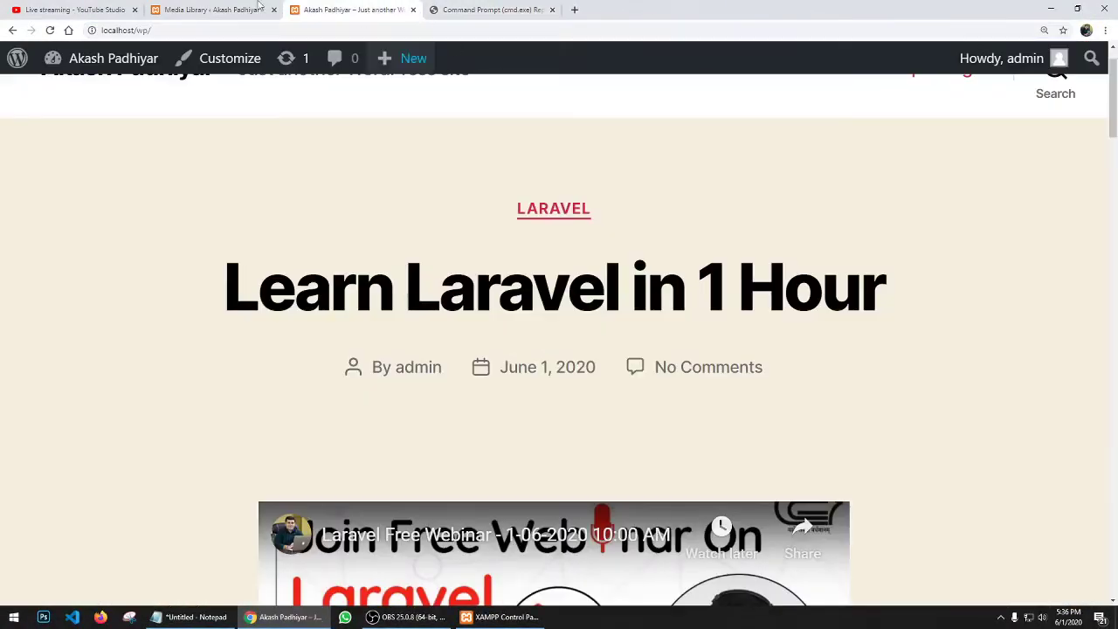
Open 9.jpg in the image editor and rotate it left, then back right
{"action": "left_click", "coordinate": [243, 11]}
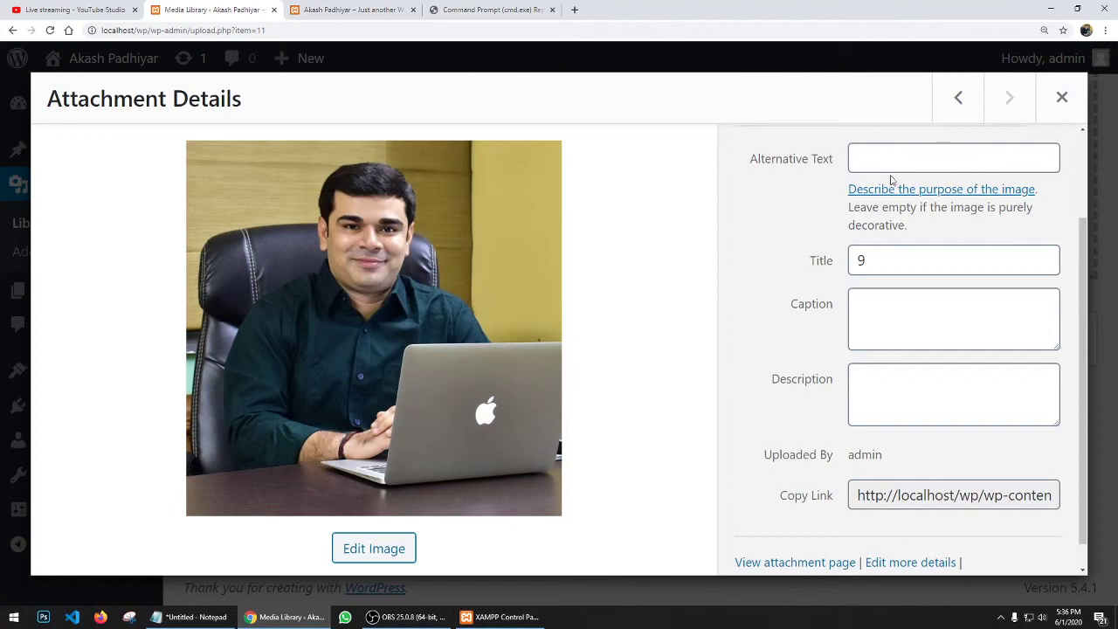
{"action": "scroll", "coordinate": [890, 179], "scroll_direction": "up", "scroll_amount": 2}
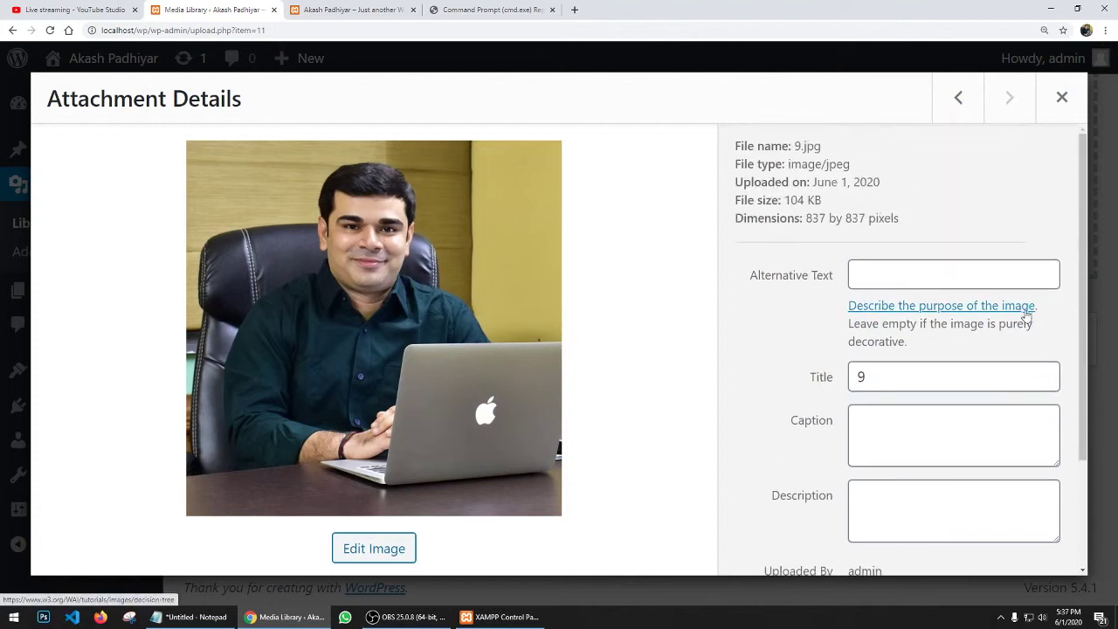
{"action": "scroll", "coordinate": [1023, 312], "scroll_direction": "down", "scroll_amount": 2}
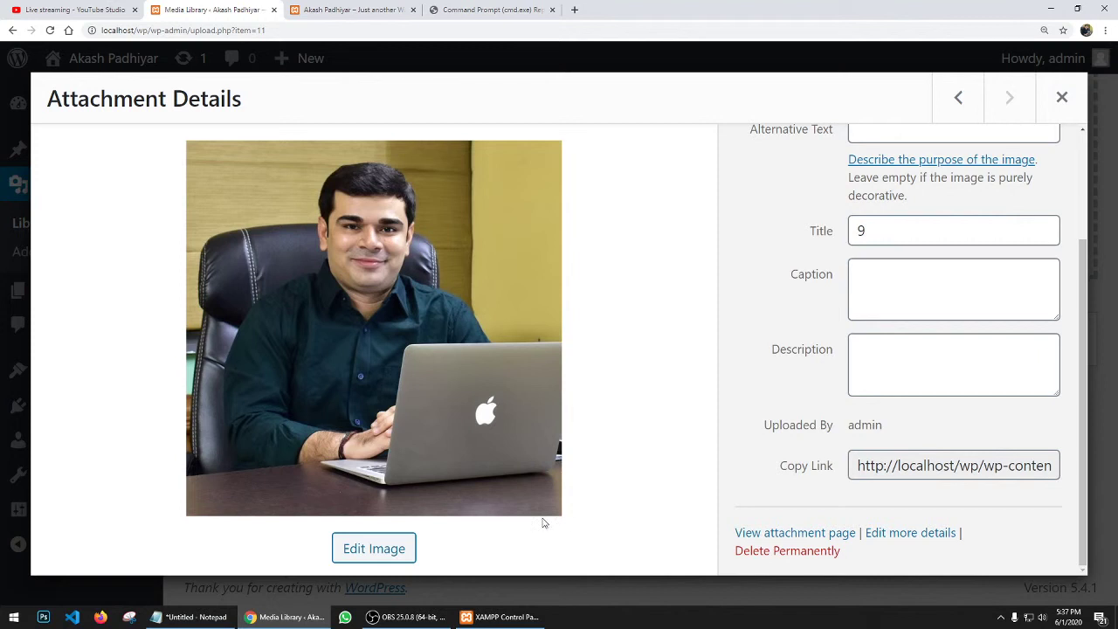
{"action": "left_click", "coordinate": [391, 552]}
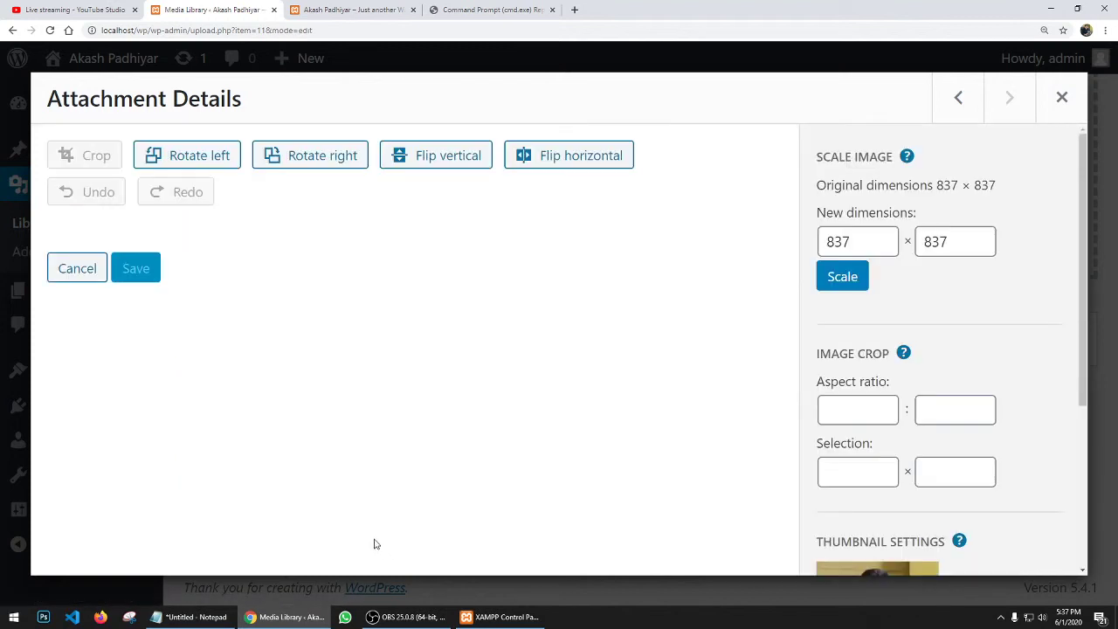
{"action": "left_click", "coordinate": [218, 156]}
{"action": "left_click", "coordinate": [290, 158]}
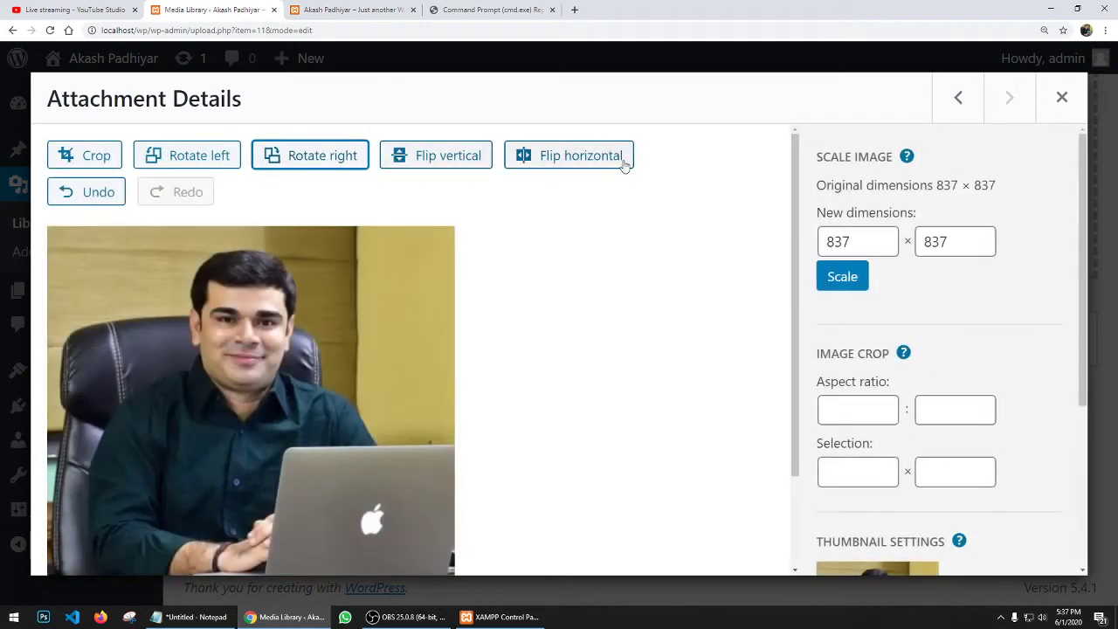
Review the Scale Image and Thumbnail Settings, then close the editor without saving
{"action": "scroll", "coordinate": [382, 269], "scroll_direction": "down", "scroll_amount": 2}
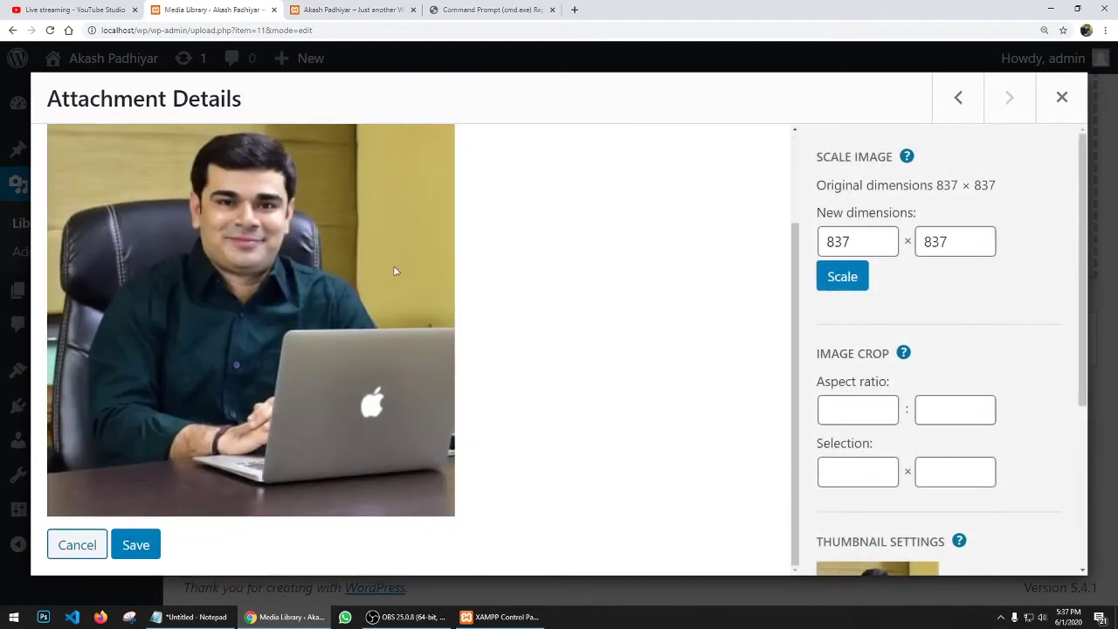
{"action": "scroll", "coordinate": [1021, 379], "scroll_direction": "down", "scroll_amount": 2}
{"action": "scroll", "coordinate": [1015, 381], "scroll_direction": "up", "scroll_amount": 3}
{"action": "scroll", "coordinate": [596, 356], "scroll_direction": "up", "scroll_amount": 1}
{"action": "scroll", "coordinate": [596, 356], "scroll_direction": "up", "scroll_amount": 2}
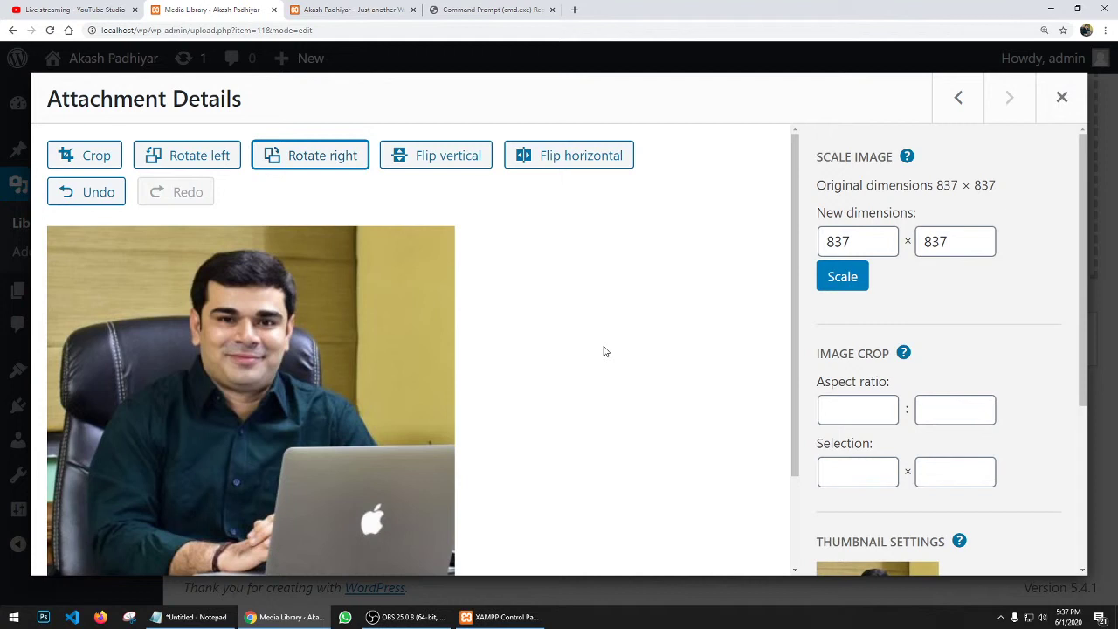
{"action": "scroll", "coordinate": [598, 352], "scroll_direction": "down", "scroll_amount": 2}
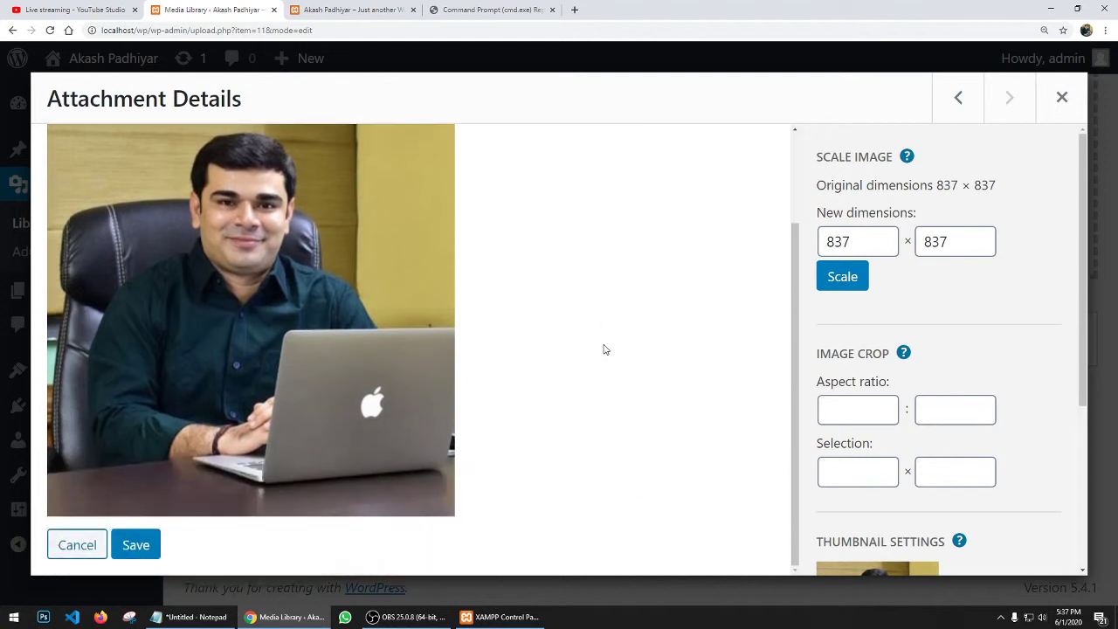
{"action": "scroll", "coordinate": [1057, 365], "scroll_direction": "down", "scroll_amount": 3}
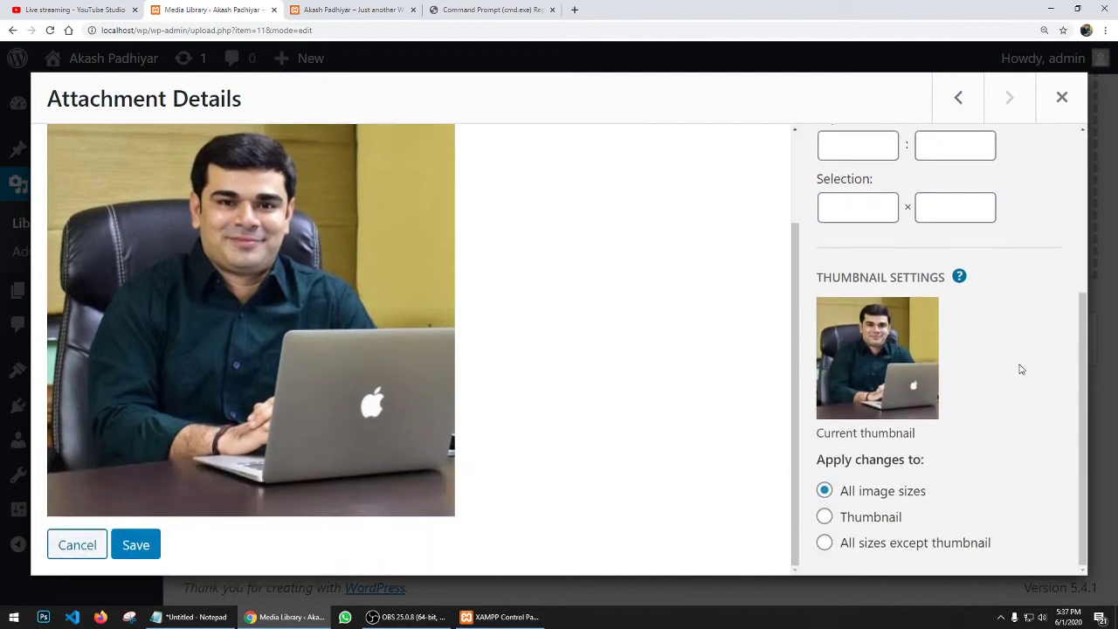
{"action": "scroll", "coordinate": [1047, 349], "scroll_direction": "up", "scroll_amount": 3}
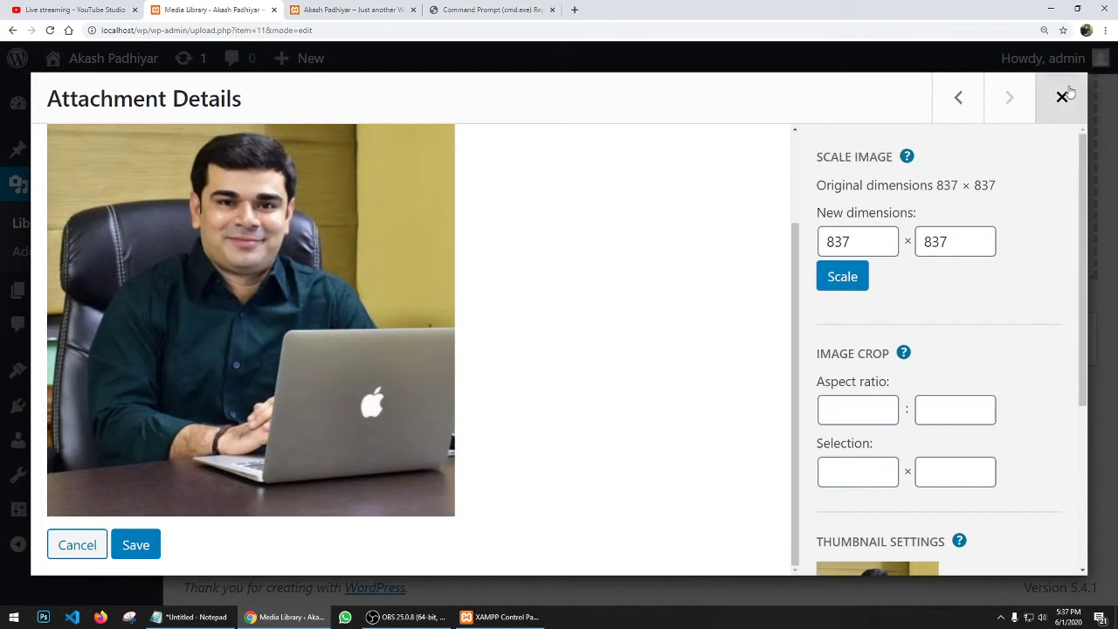
{"action": "left_click", "coordinate": [1062, 97]}
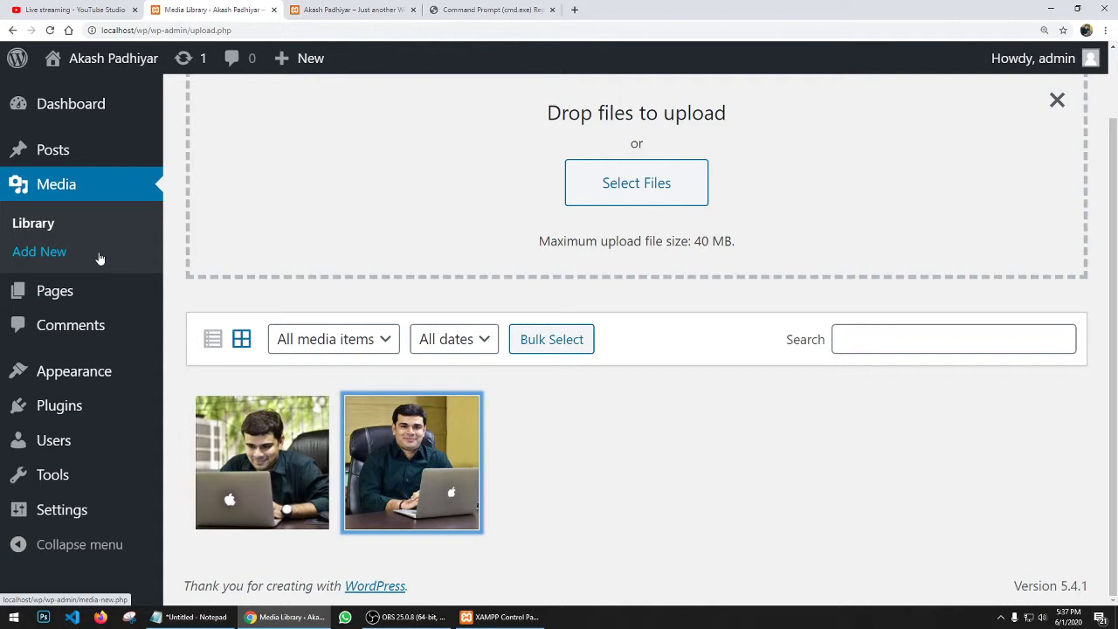
View the All Pages list, then reload the site's front page with the Laravel post
{"action": "scroll", "coordinate": [101, 257], "scroll_direction": "up", "scroll_amount": 1}
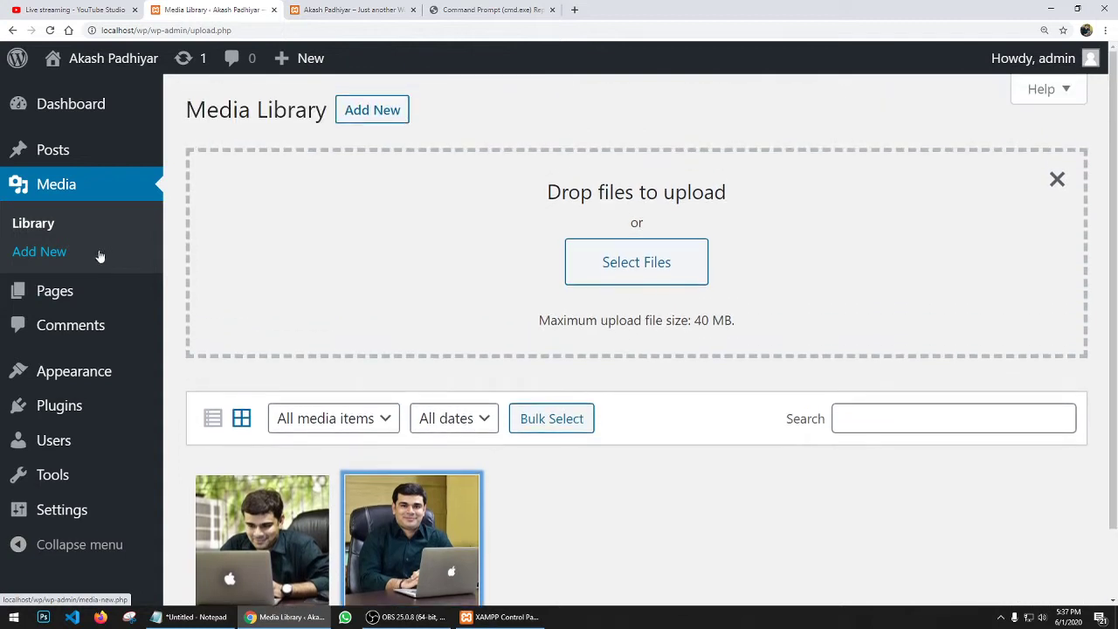
{"action": "mouse_move", "coordinate": [82, 298]}
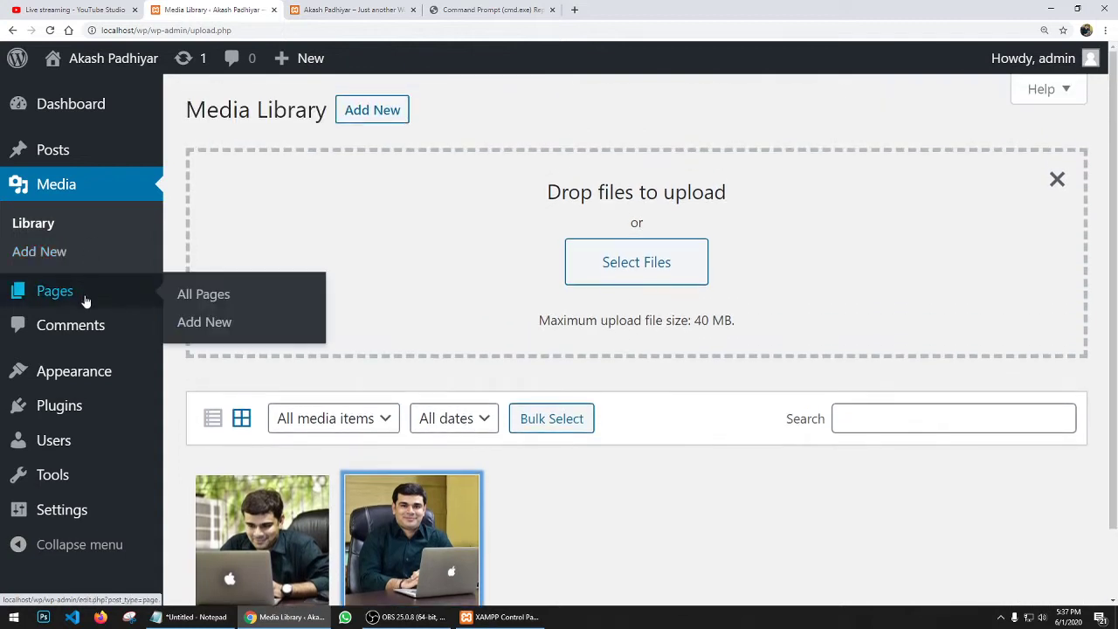
{"action": "left_click", "coordinate": [245, 301]}
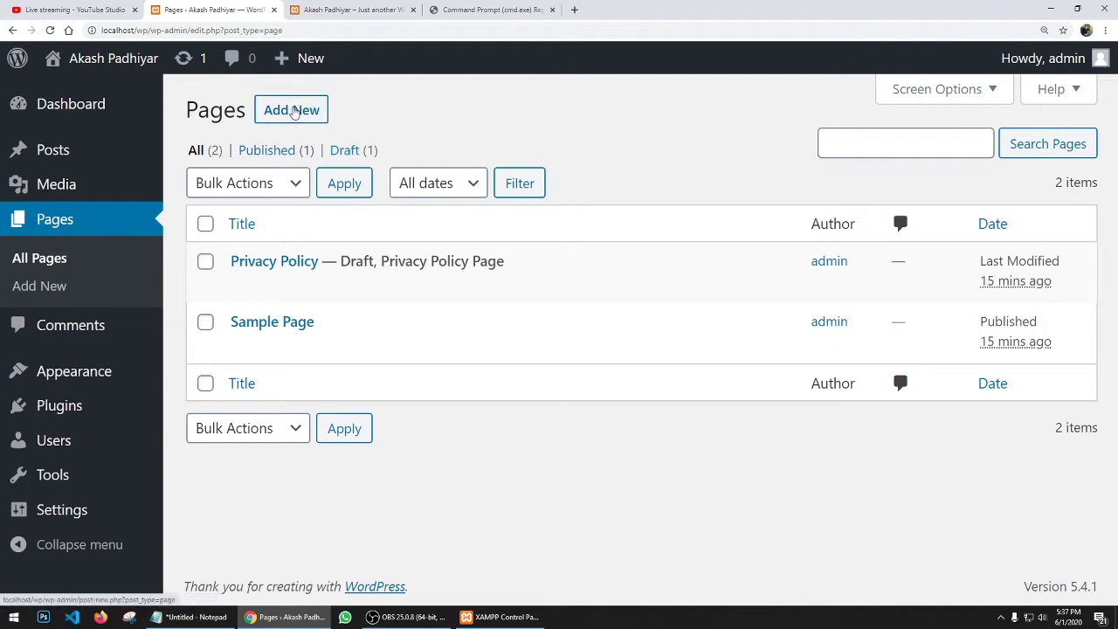
{"action": "mouse_move", "coordinate": [63, 150]}
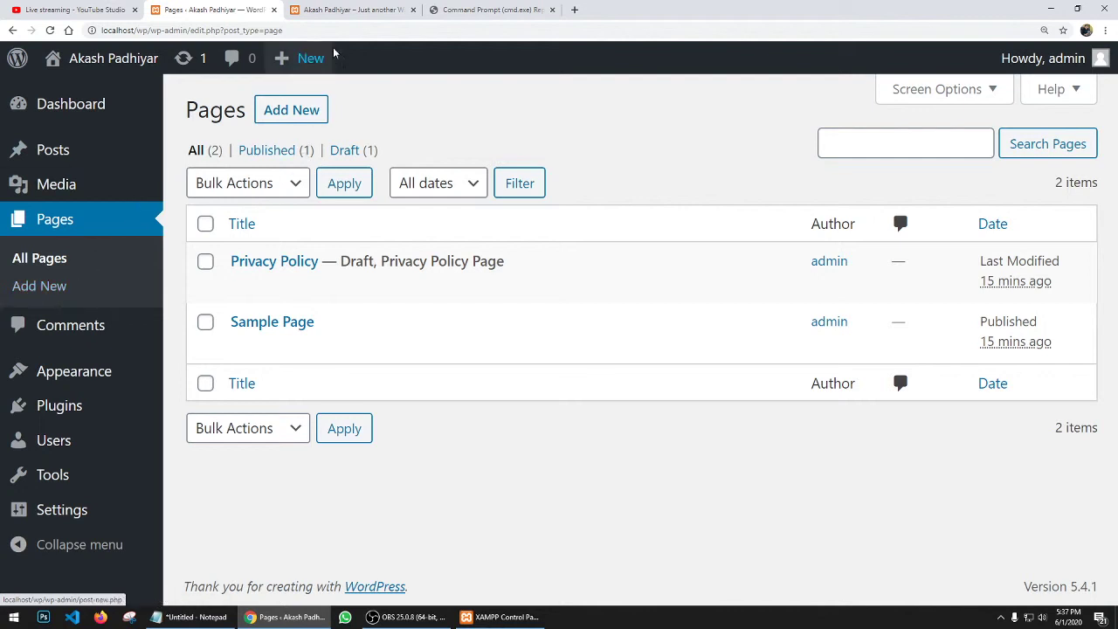
{"action": "left_click", "coordinate": [353, 9]}
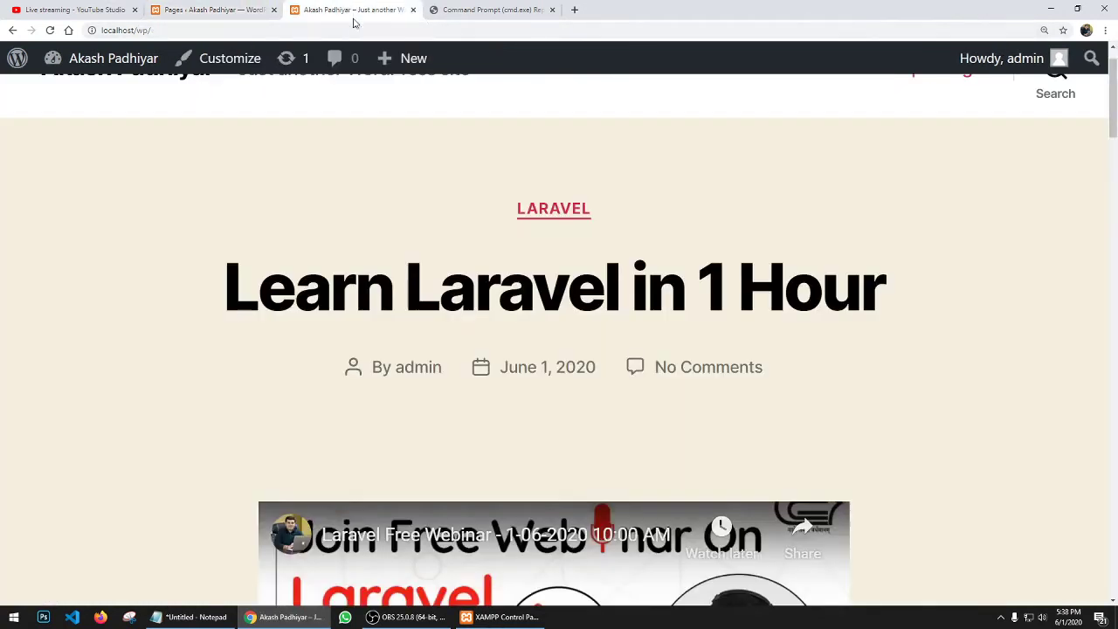
{"action": "scroll", "coordinate": [684, 229], "scroll_direction": "up", "scroll_amount": 1}
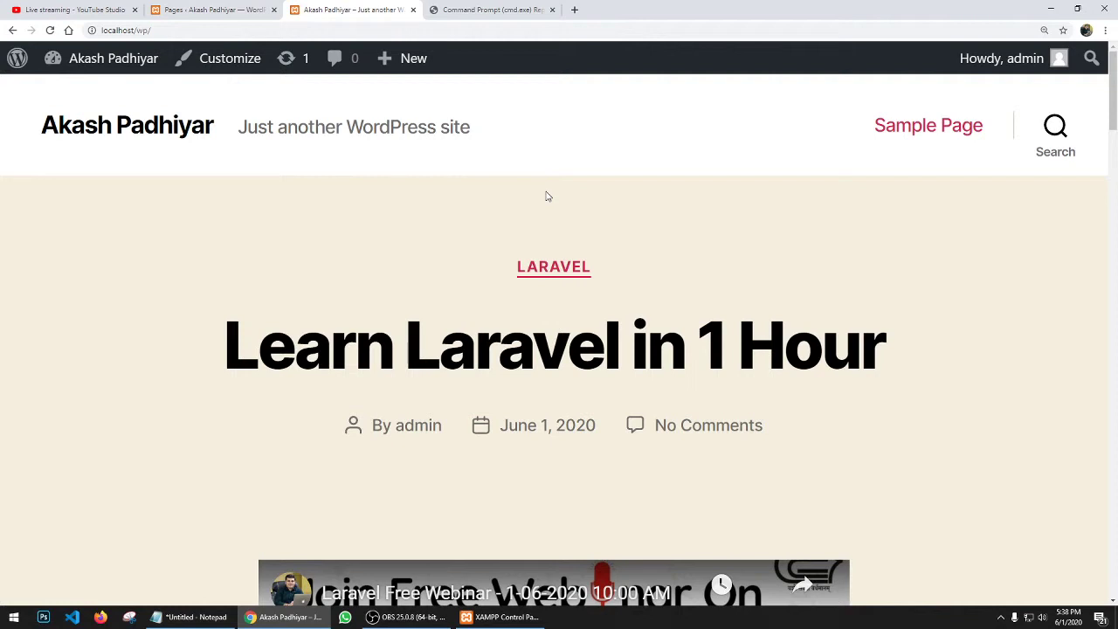
{"action": "left_click", "coordinate": [163, 131]}
In Notepad, add 'Post : Blog Comment' and 'Page :' lines below the AdminPanel URL
{"action": "left_click", "coordinate": [195, 617]}
{"action": "left_click_drag", "start_coordinate": [294, 312], "coordinate": [3, 94]}
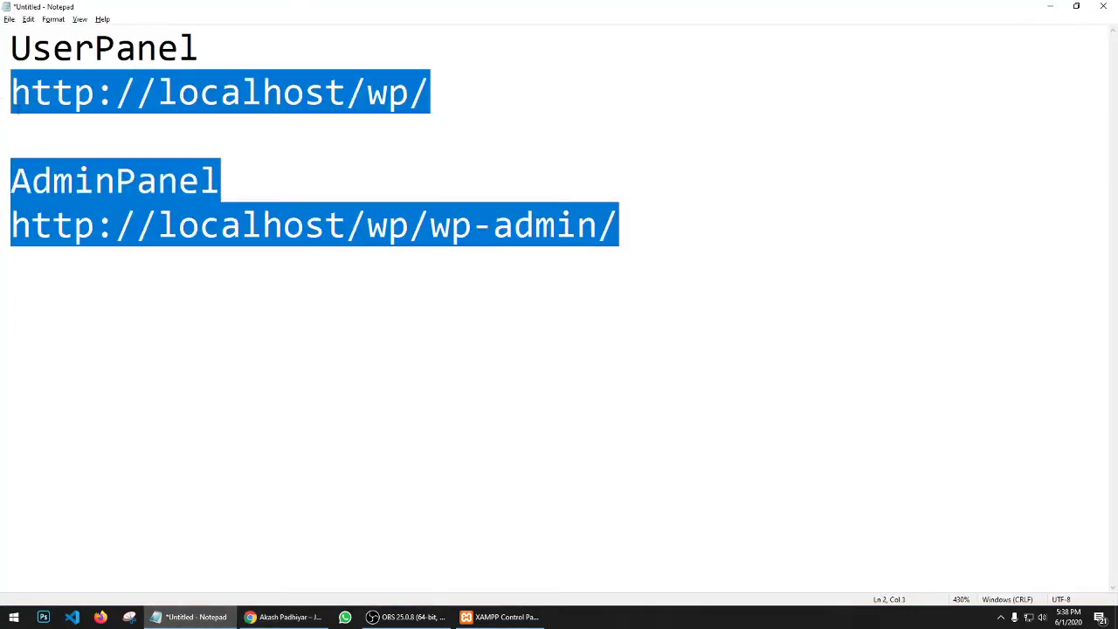
{"action": "scroll", "coordinate": [282, 160], "scroll_direction": "down", "scroll_amount": 6}
{"action": "left_click", "coordinate": [704, 221]}
{"action": "scroll", "coordinate": [694, 215], "scroll_direction": "down", "scroll_amount": 4}
{"action": "key", "text": "Return"}
{"action": "type", "text": "Post :"}
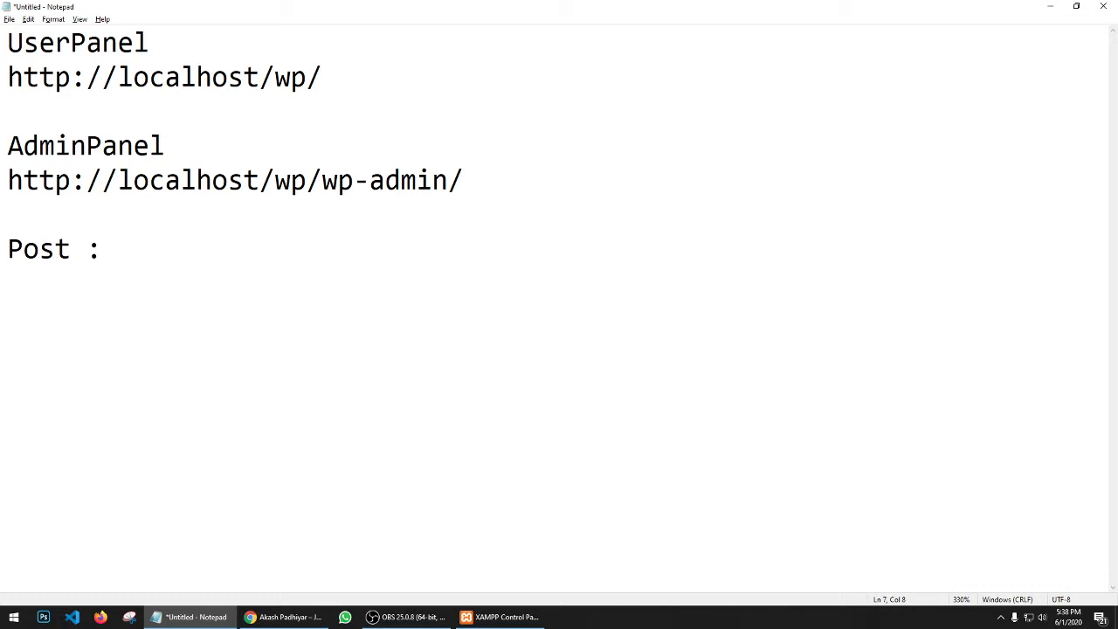
{"action": "type", "text": " Blog"}
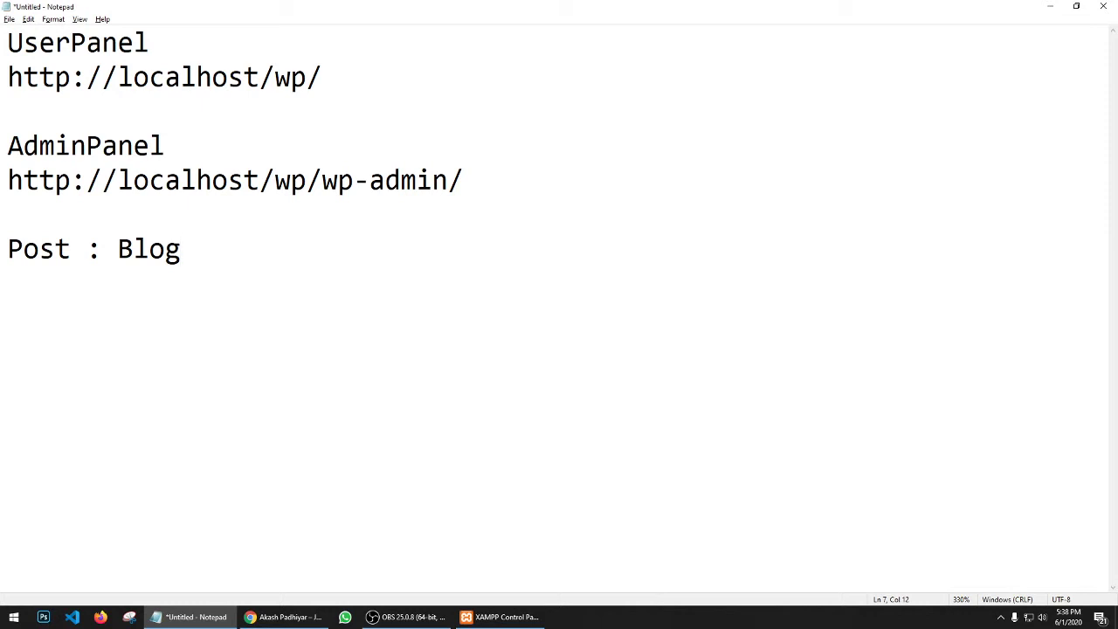
{"action": "key", "text": "Return"}
{"action": "type", "text": "Page :"}
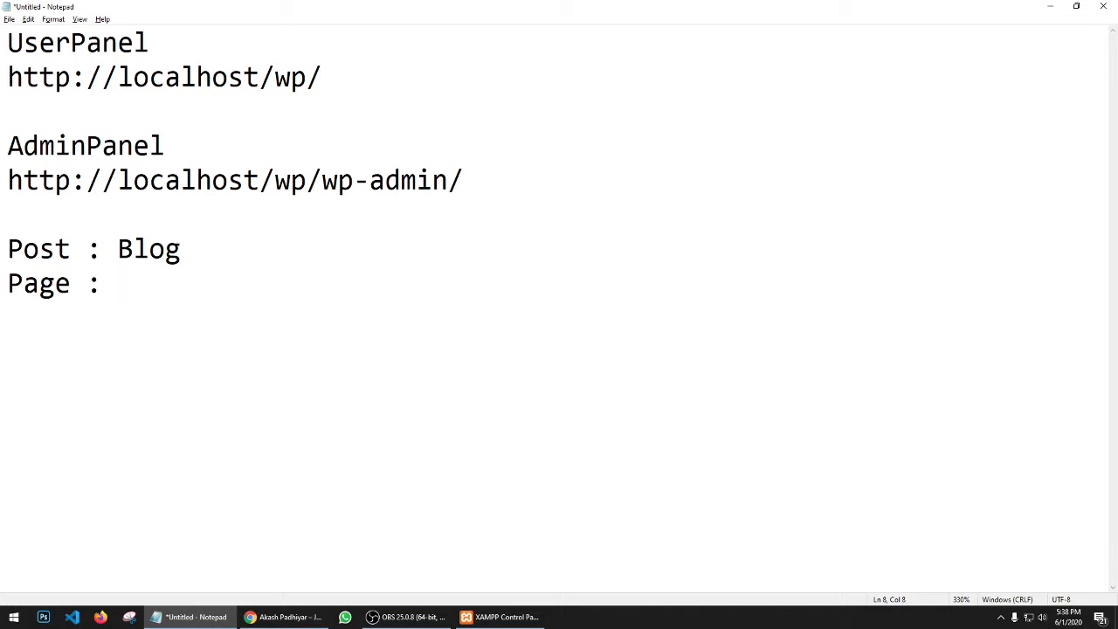
{"action": "key", "text": "End"}
{"action": "type", "text": "Comment"}
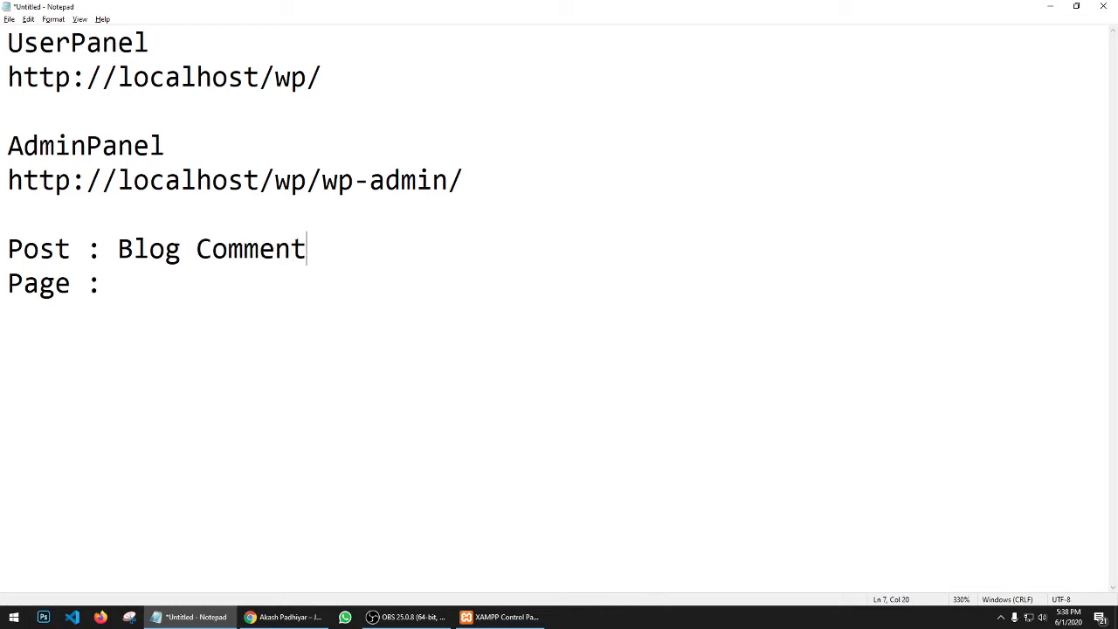
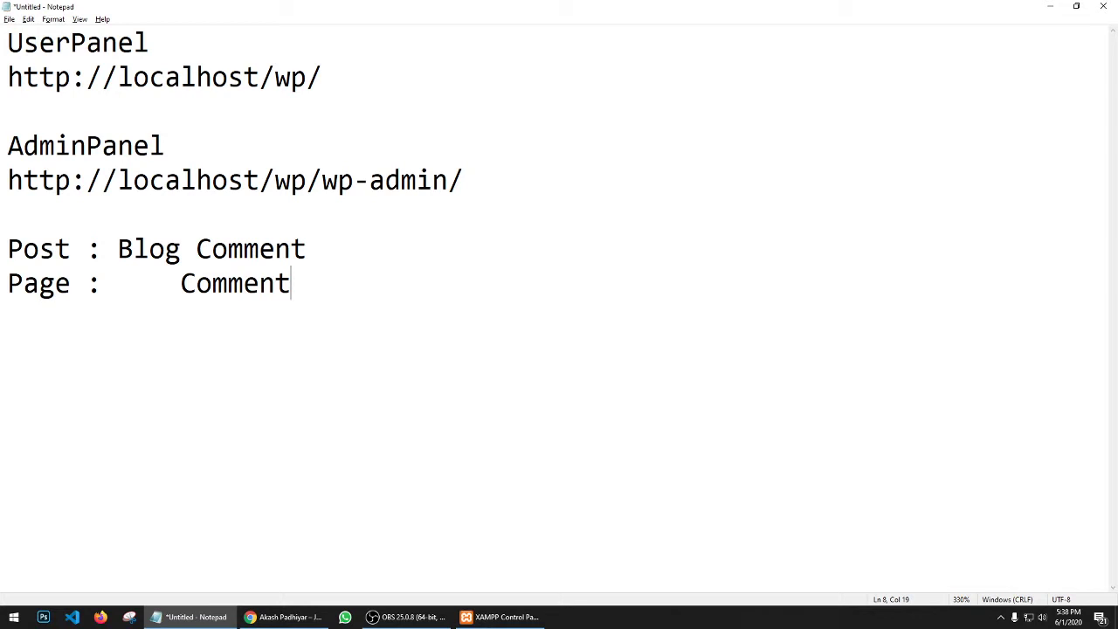
Tab-indent the Comment notes on the Post and Page lines in Notepad, then return to the WordPress site
{"action": "key", "text": "Tab"}
{"action": "left_click", "coordinate": [186, 267]}
{"action": "key", "text": "Tab"}
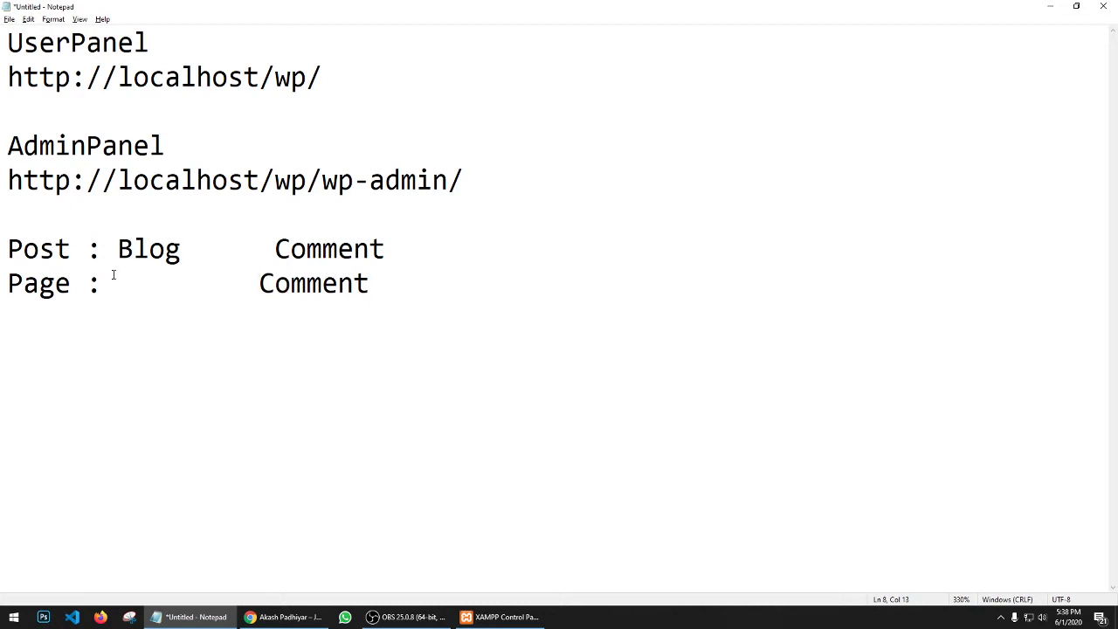
{"action": "left_click", "coordinate": [284, 616]}
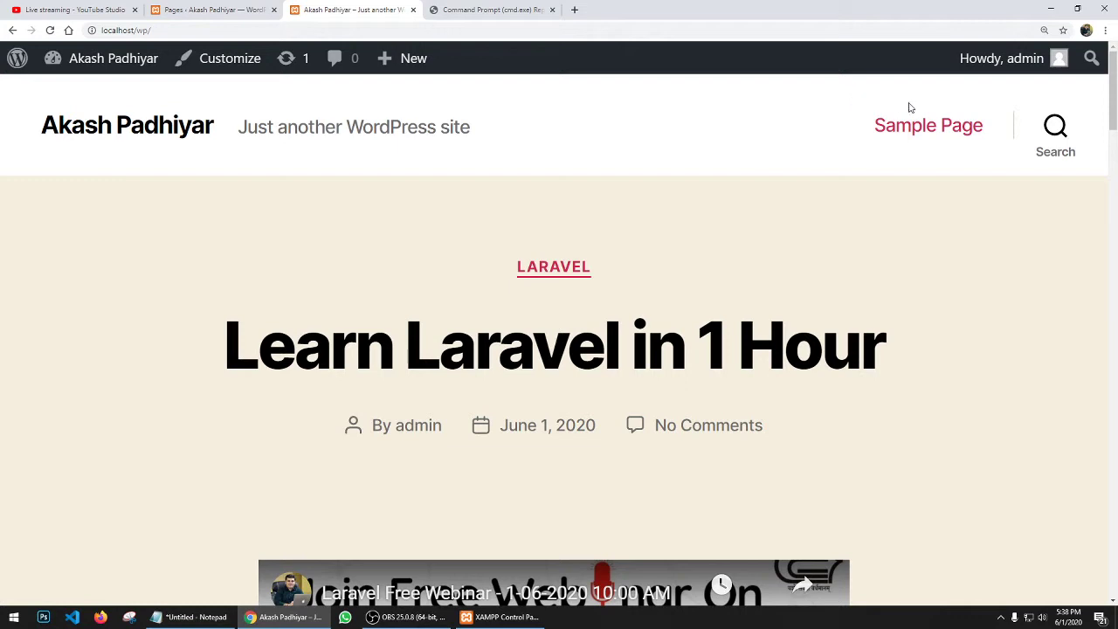
Scroll through the Sample Page on the live site, then start a new blank page from Pages > Add New
{"action": "left_click", "coordinate": [935, 132]}
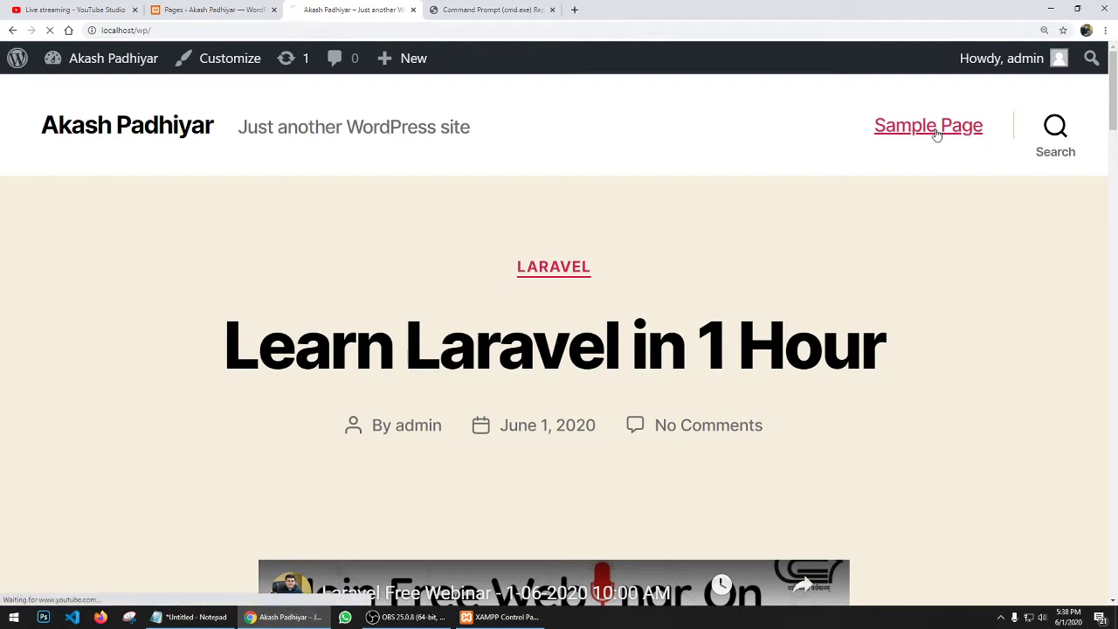
{"action": "scroll", "coordinate": [903, 129], "scroll_direction": "down", "scroll_amount": 3}
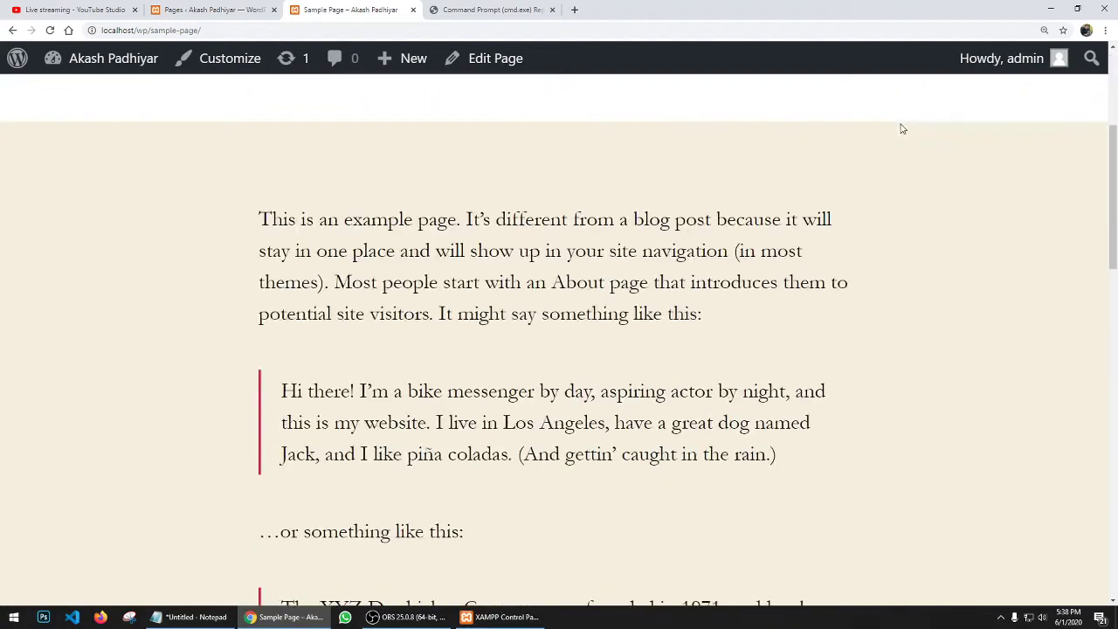
{"action": "scroll", "coordinate": [901, 128], "scroll_direction": "down", "scroll_amount": 6}
{"action": "scroll", "coordinate": [891, 130], "scroll_direction": "up", "scroll_amount": 8}
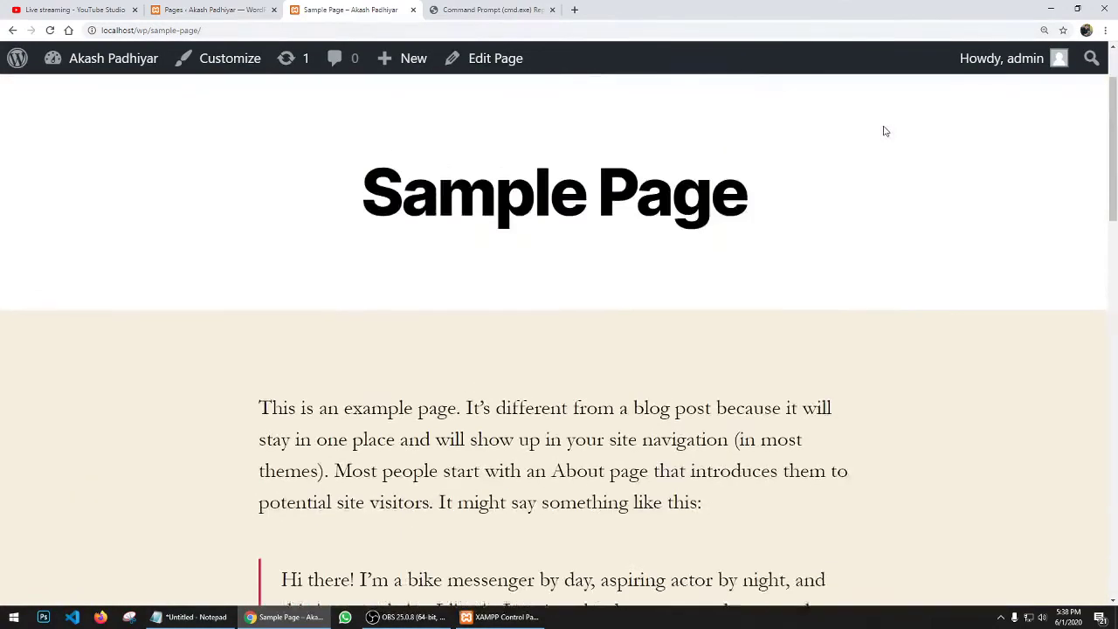
{"action": "scroll", "coordinate": [884, 131], "scroll_direction": "up", "scroll_amount": 1}
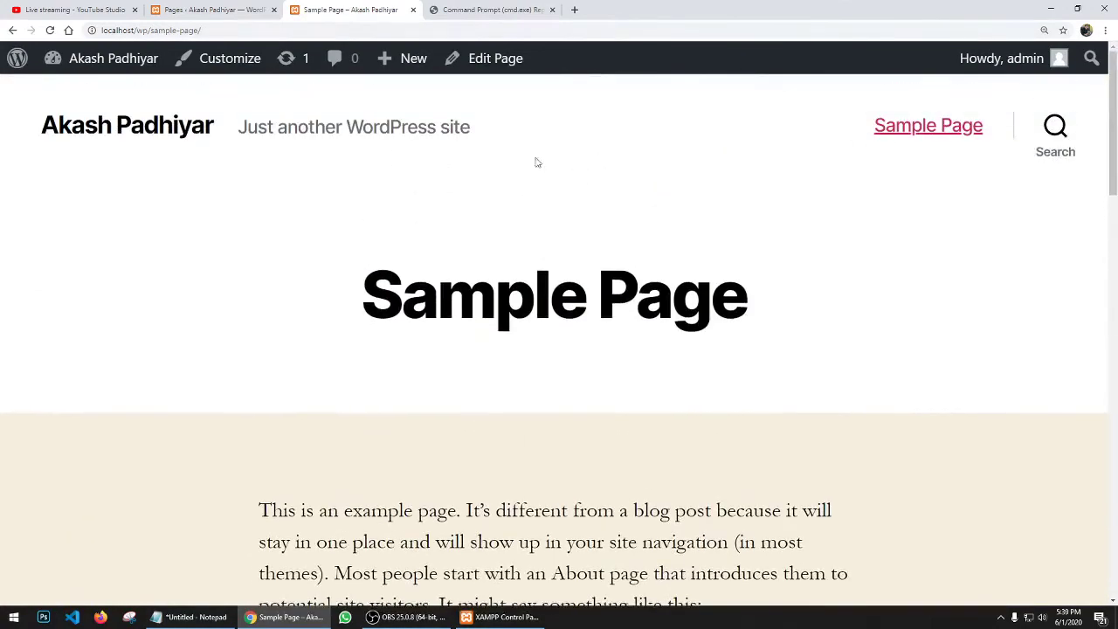
{"action": "left_click", "coordinate": [214, 10]}
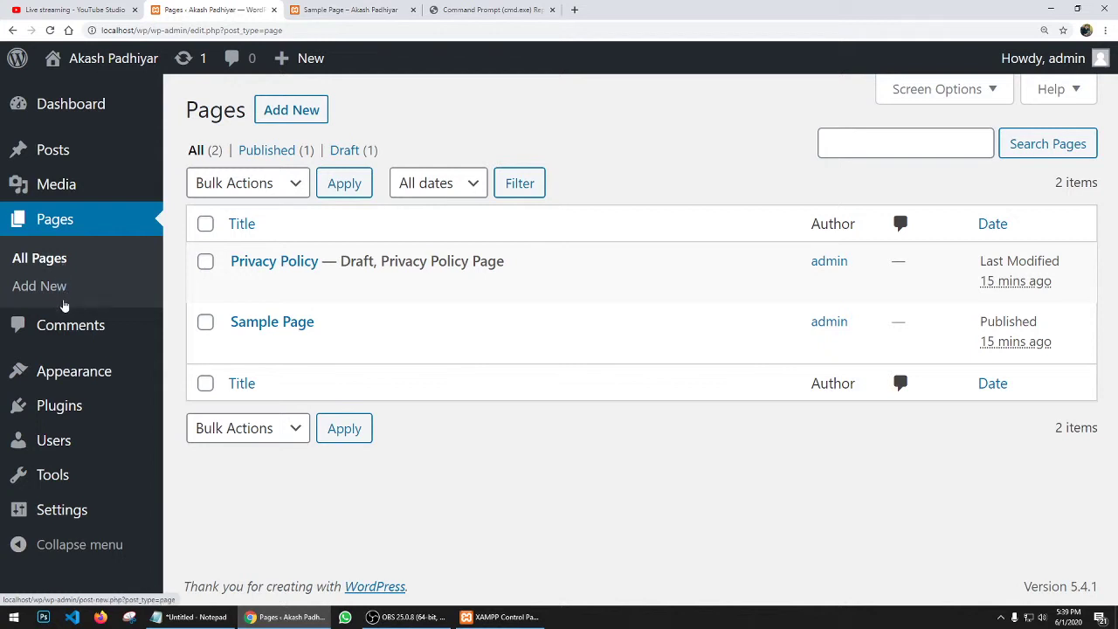
{"action": "left_click", "coordinate": [39, 287]}
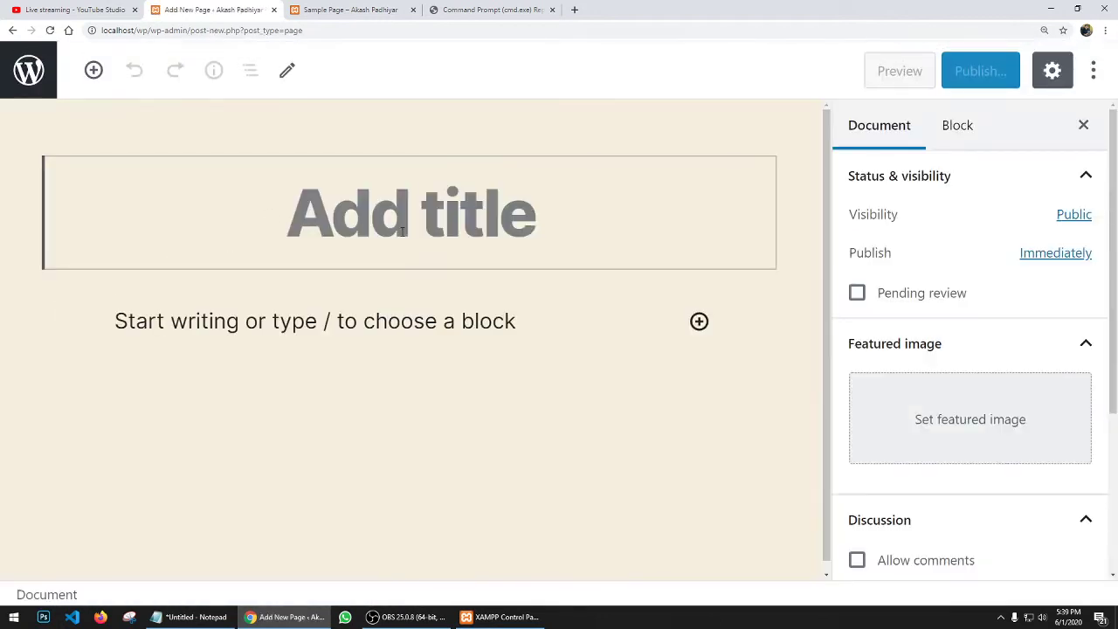
Title the page 'About me', add a one-line paragraph introducing the author by name, then open the block inserter
{"action": "type", "text": "About me"}
{"action": "left_click", "coordinate": [339, 313]}
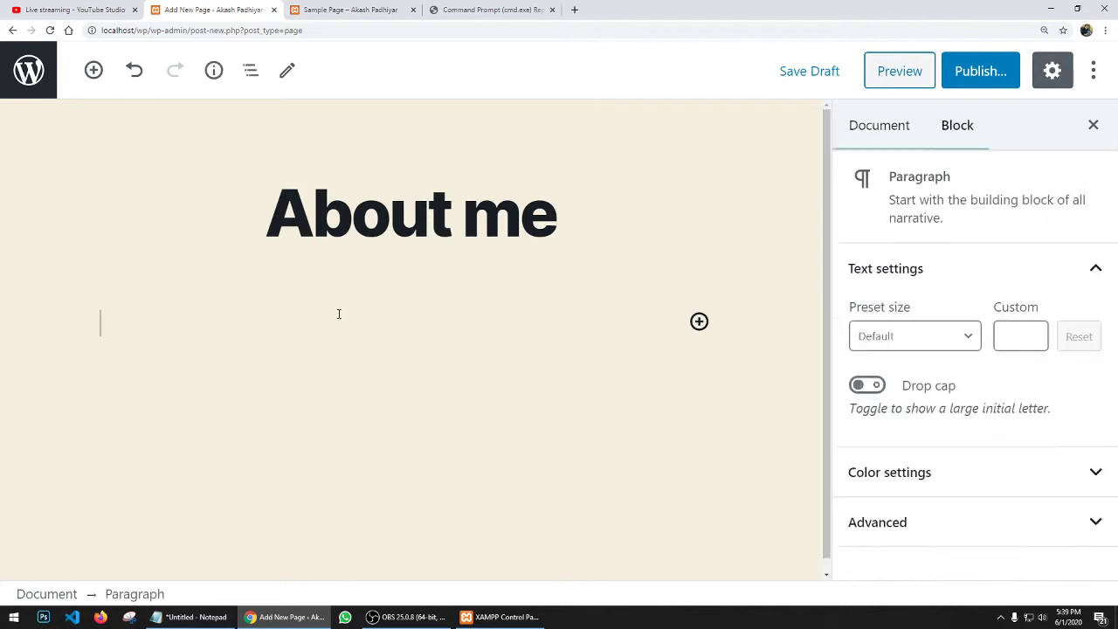
{"action": "type", "text": "Gre"}
{"action": "key", "text": "BackSpace"}
{"action": "key", "text": "BackSpace"}
{"action": "key", "text": "BackSpace"}
{"action": "type", "text": "Het"}
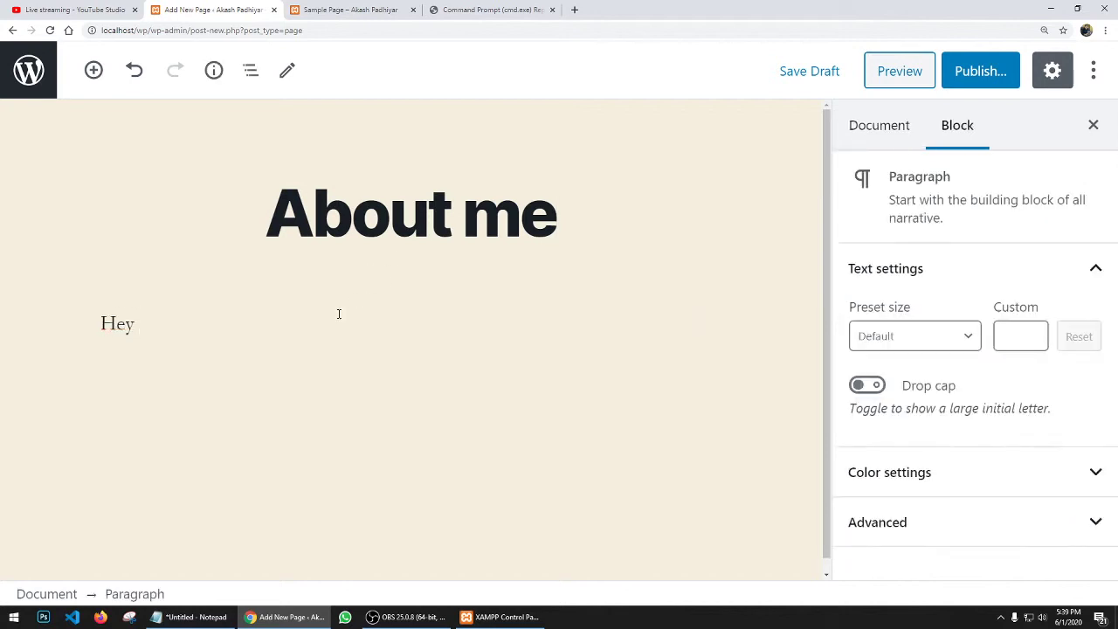
{"action": "type", "text": " My name is Aaks"}
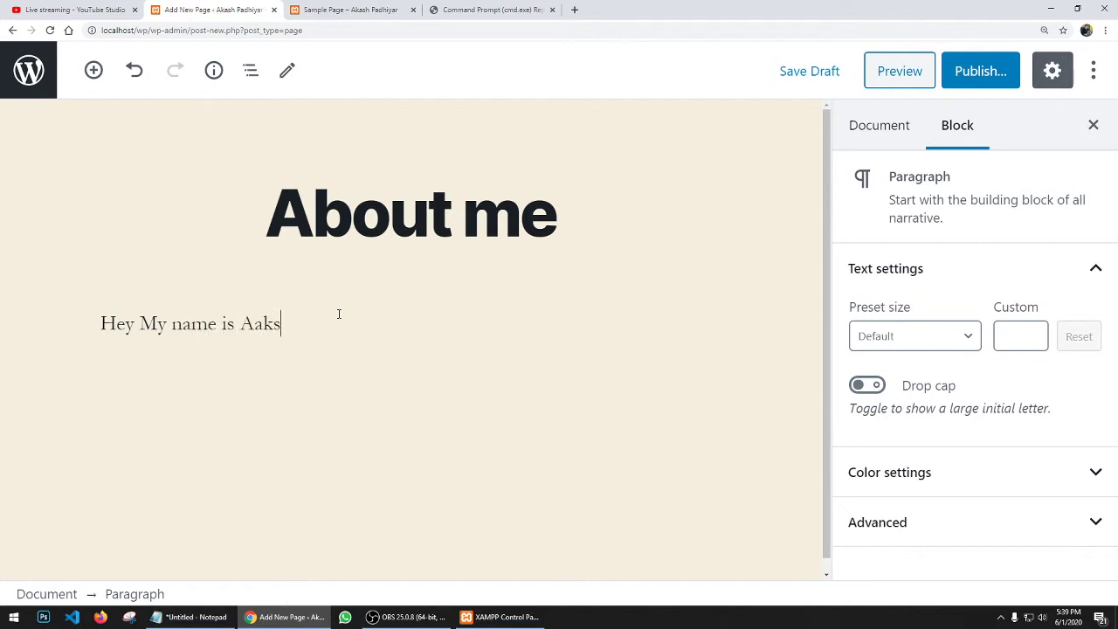
{"action": "key", "text": "BackSpace"}
{"action": "key", "text": "BackSpace"}
{"action": "key", "text": "BackSpace"}
{"action": "type", "text": "kash Padhiy"}
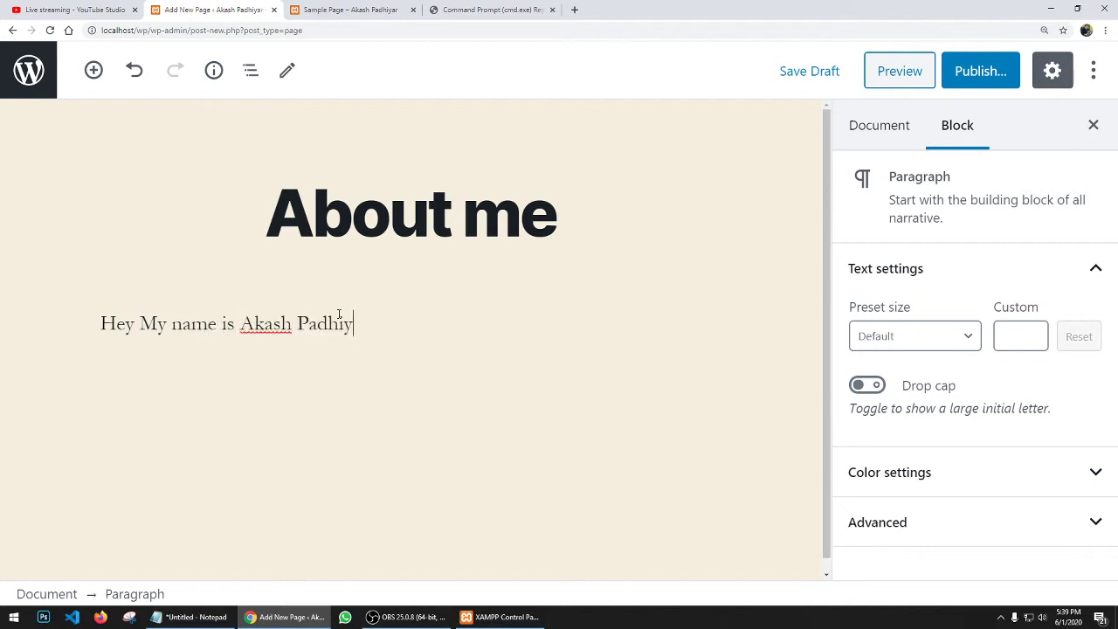
{"action": "type", "text": "ar :)"}
{"action": "key", "text": "Return"}
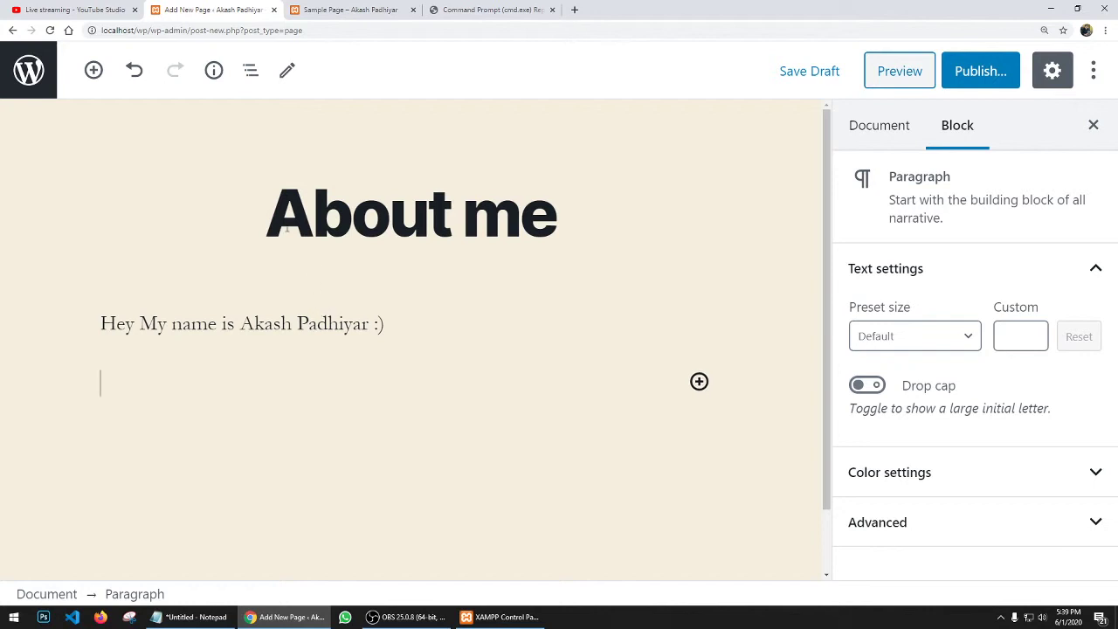
{"action": "left_click", "coordinate": [94, 69]}
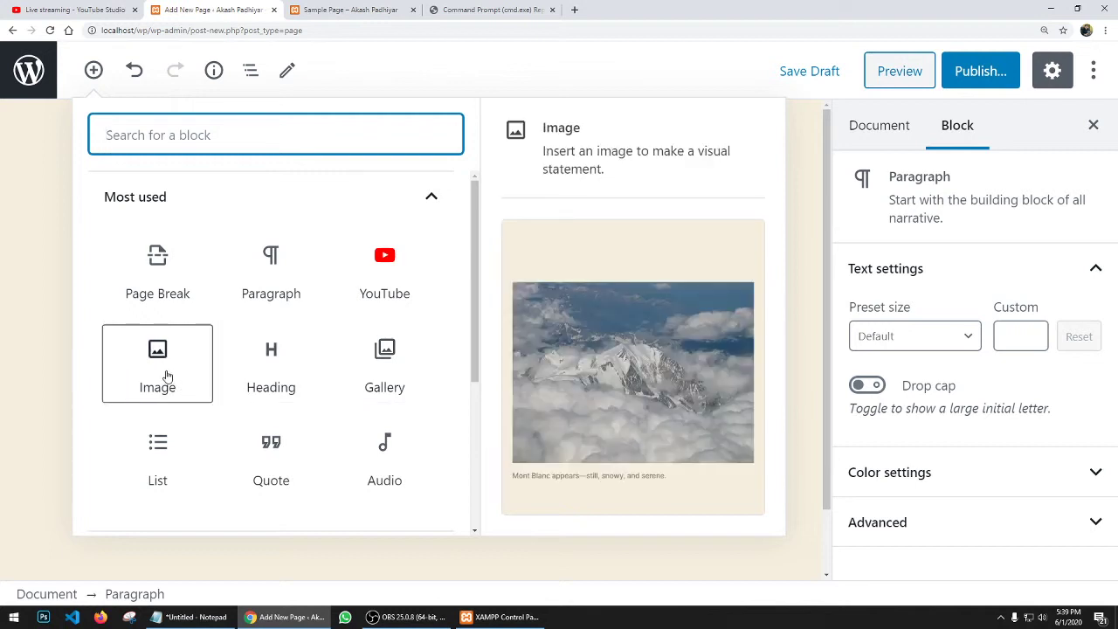
Add an Image block below the introduction and insert 9.jpg from the Media Library
{"action": "left_click", "coordinate": [167, 375]}
{"action": "scroll", "coordinate": [219, 472], "scroll_direction": "down", "scroll_amount": 1}
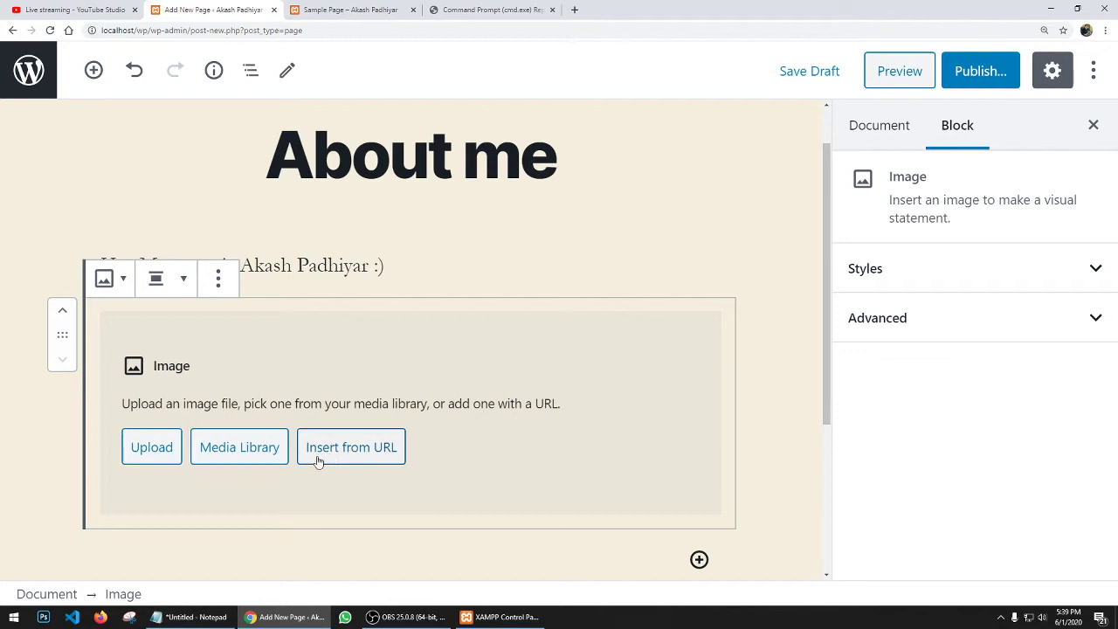
{"action": "left_click", "coordinate": [251, 462]}
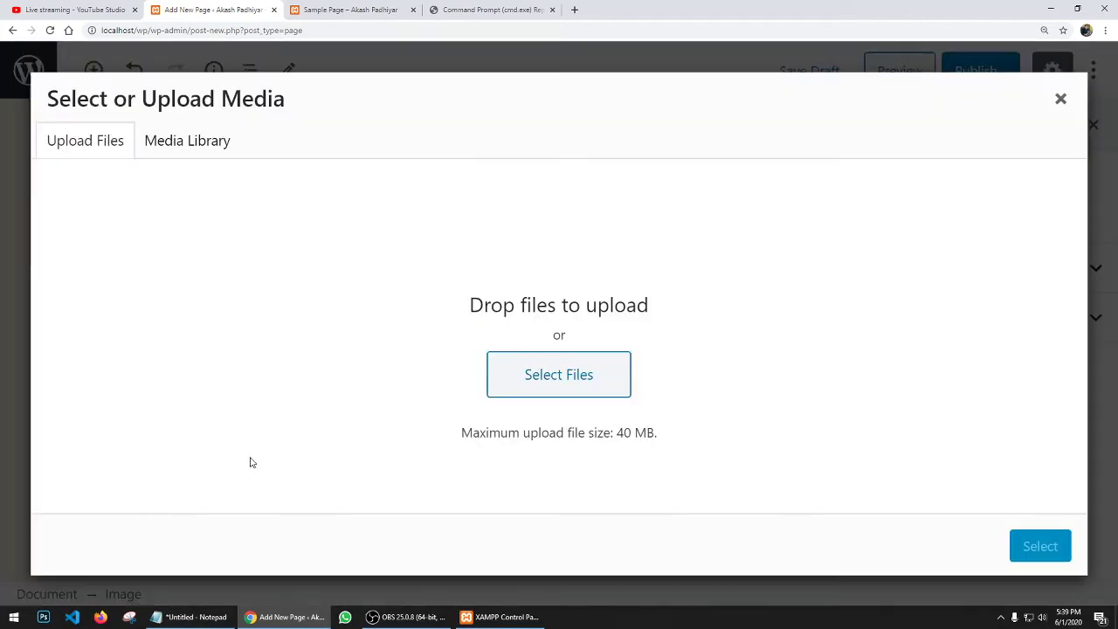
{"action": "left_click", "coordinate": [170, 141]}
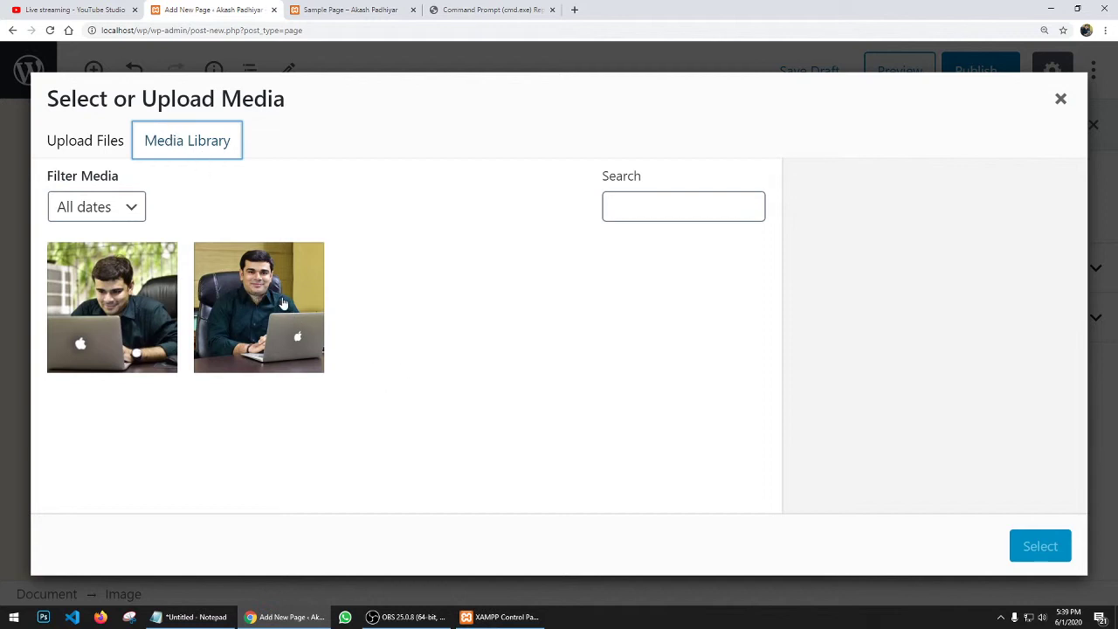
{"action": "left_click", "coordinate": [282, 304]}
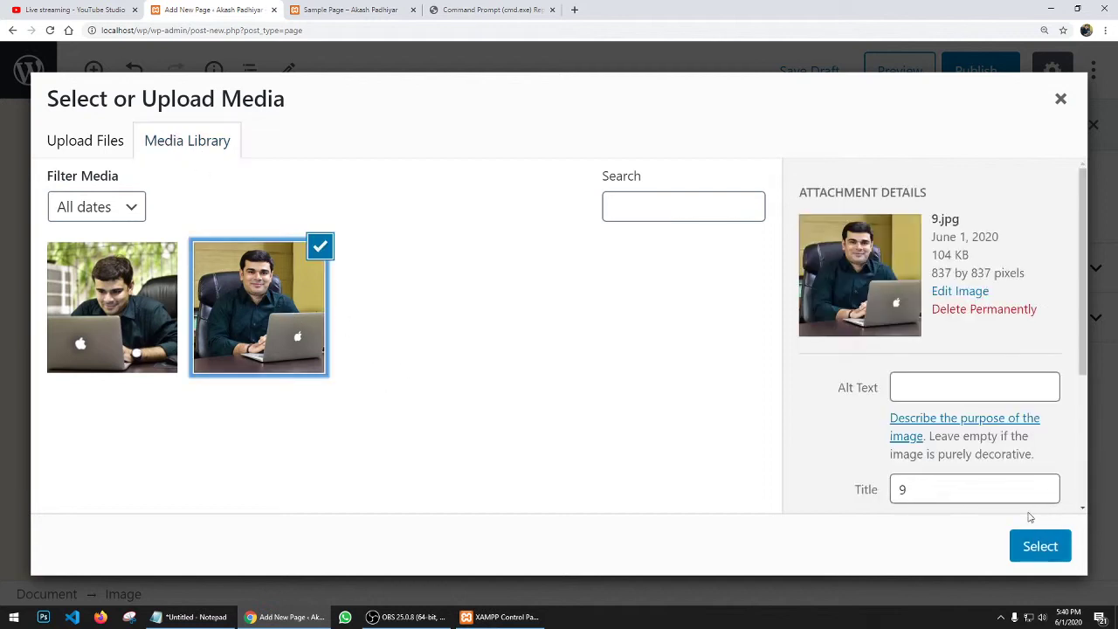
{"action": "scroll", "coordinate": [1020, 496], "scroll_direction": "down", "scroll_amount": 3}
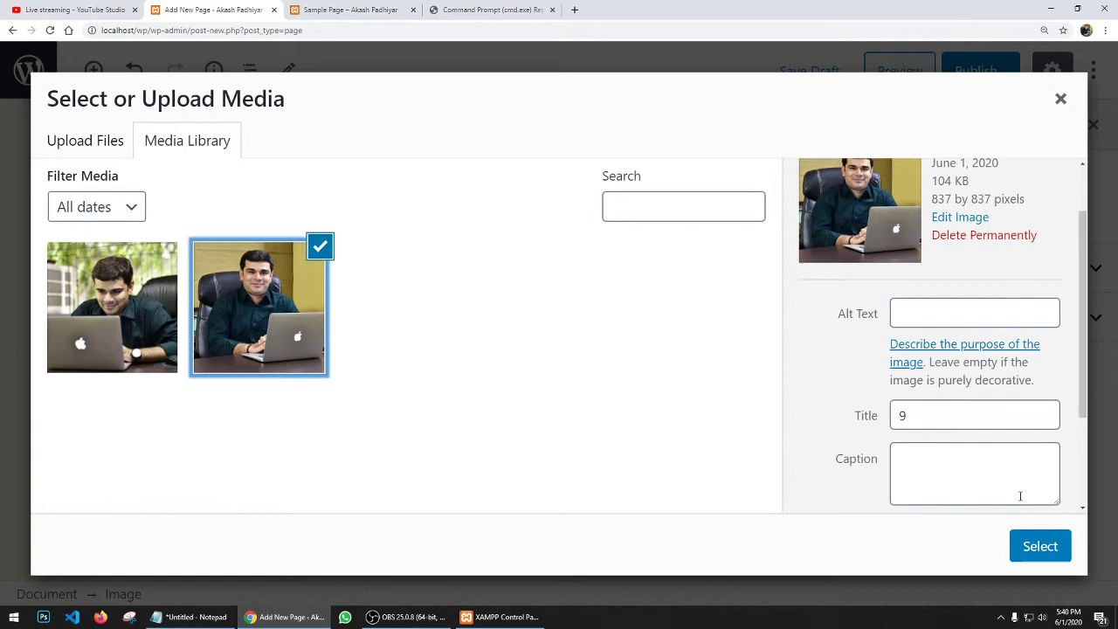
{"action": "left_click", "coordinate": [1039, 546]}
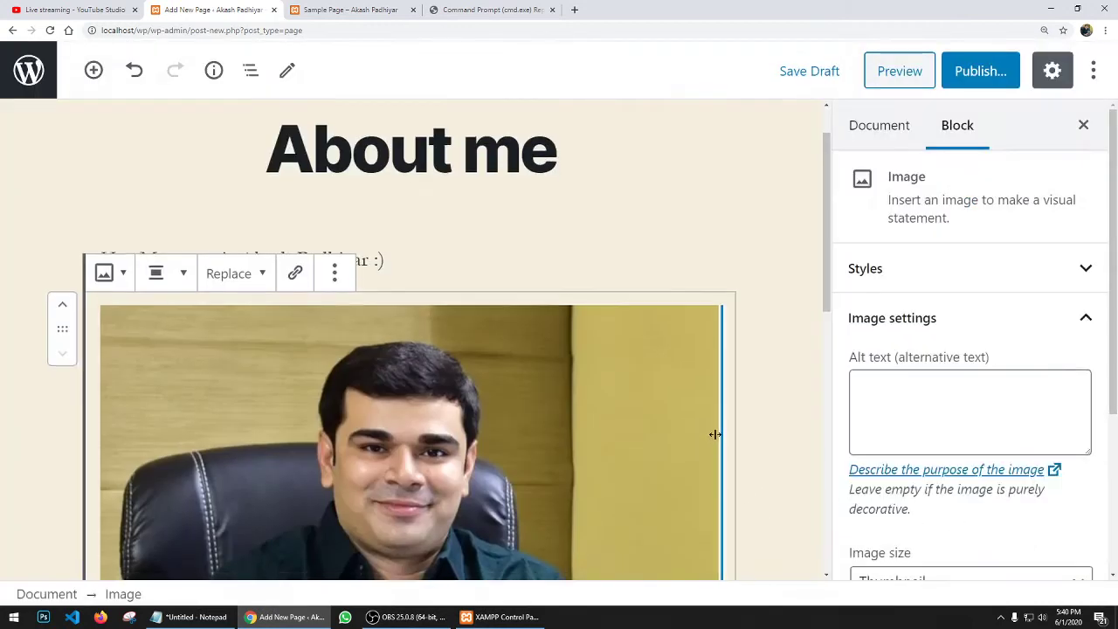
{"action": "scroll", "coordinate": [715, 434], "scroll_direction": "down", "scroll_amount": 3}
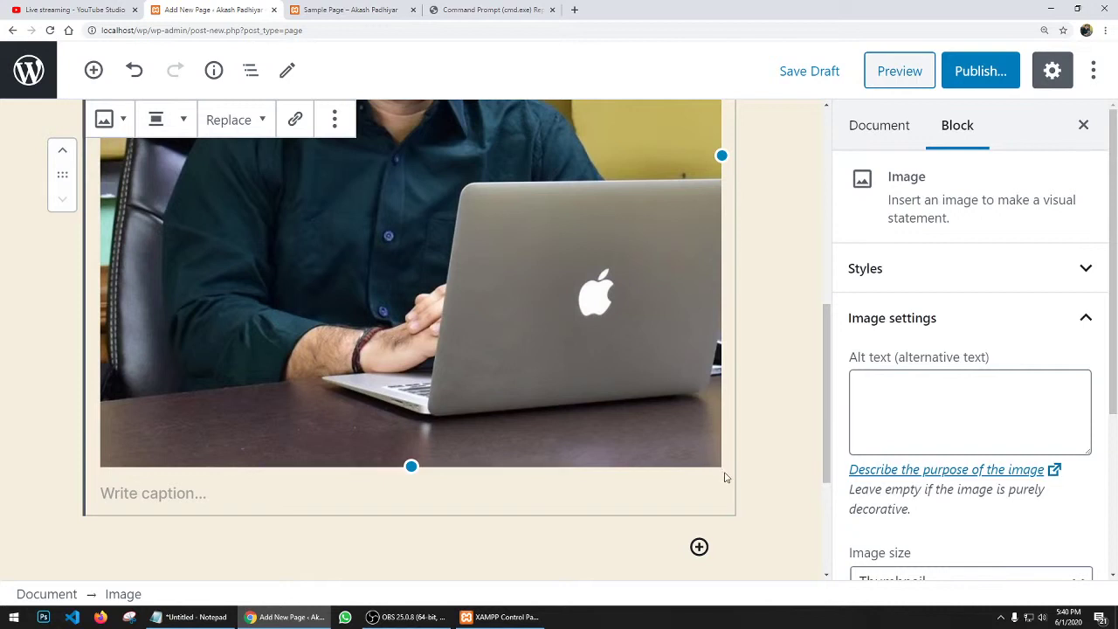
Shrink the photo to a smaller size and set its alignment to Align center
{"action": "left_click_drag", "start_coordinate": [720, 467], "coordinate": [382, 287]}
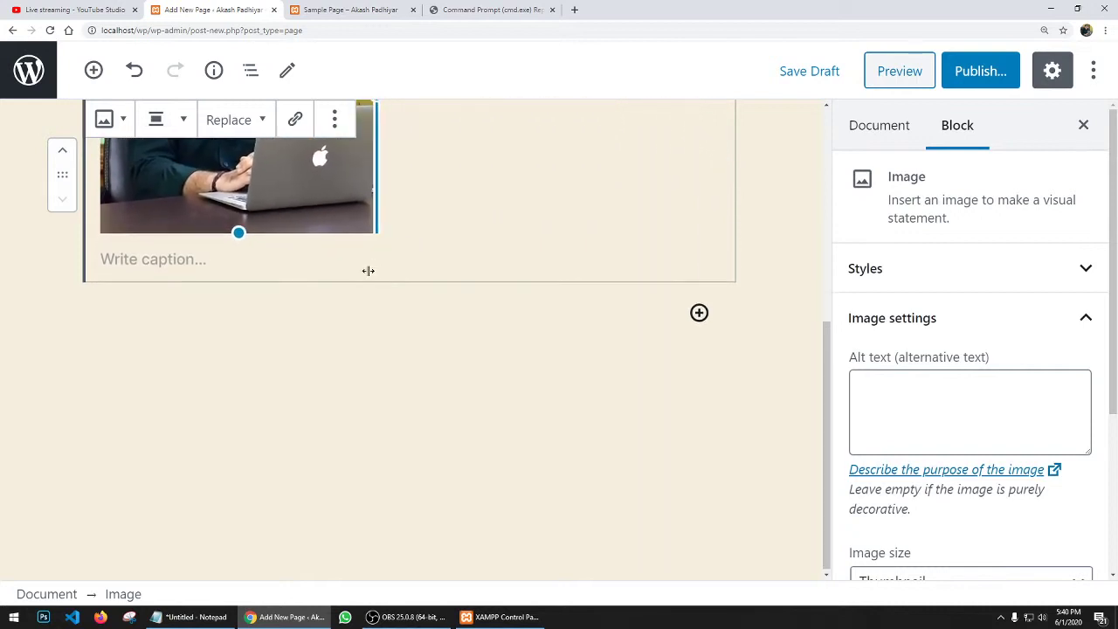
{"action": "scroll", "coordinate": [516, 362], "scroll_direction": "up", "scroll_amount": 5}
{"action": "scroll", "coordinate": [447, 376], "scroll_direction": "down", "scroll_amount": 2}
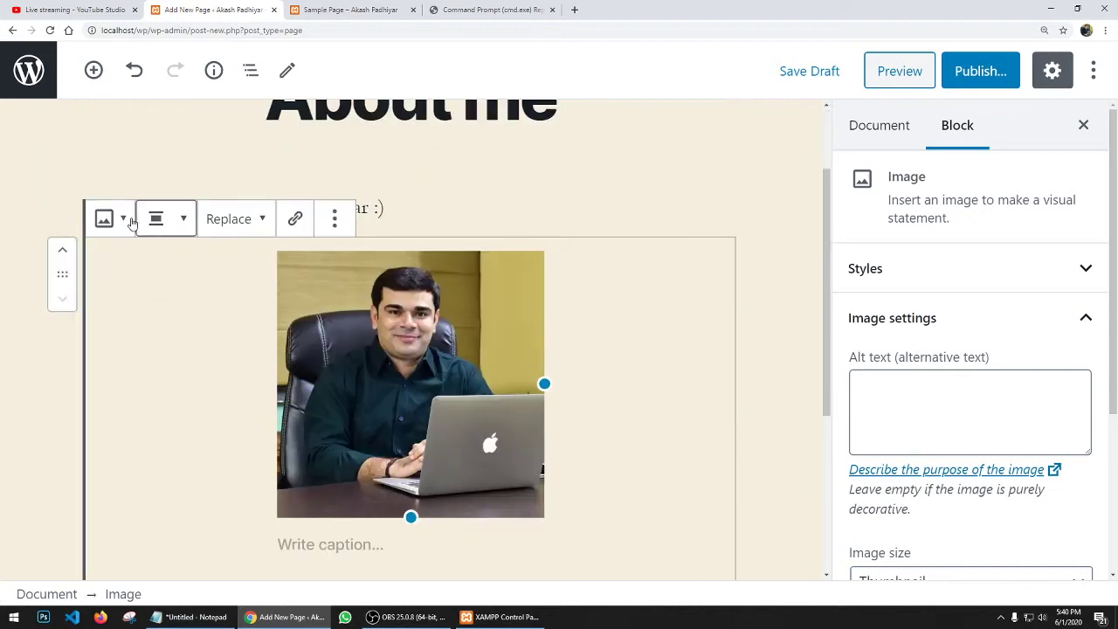
{"action": "left_click", "coordinate": [184, 225]}
{"action": "left_click", "coordinate": [130, 317]}
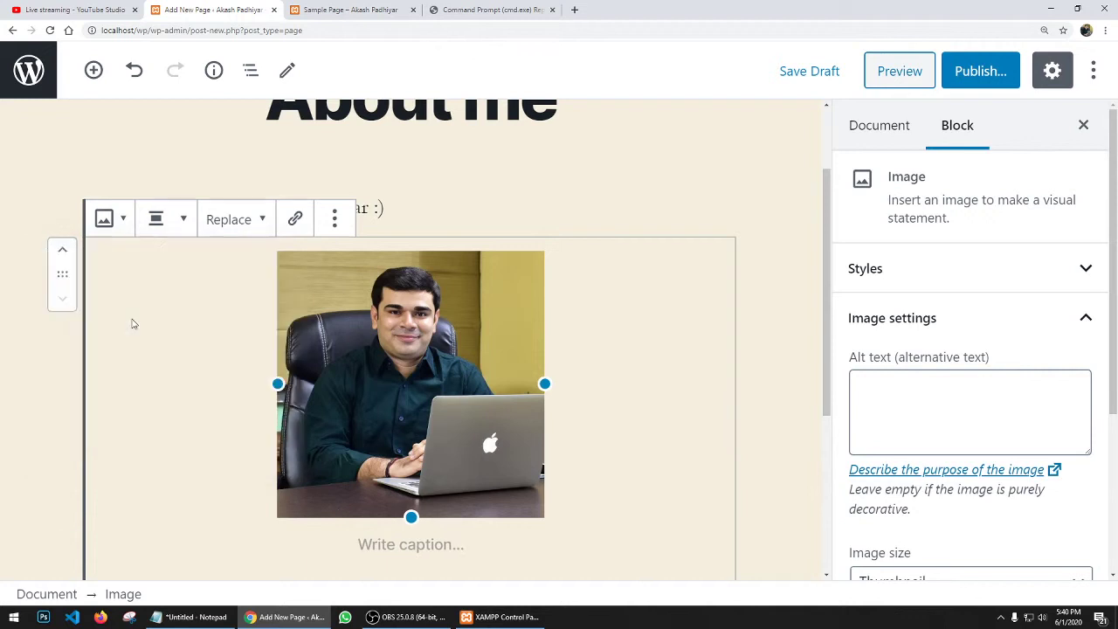
{"action": "left_click", "coordinate": [183, 225]}
{"action": "left_click", "coordinate": [130, 349]}
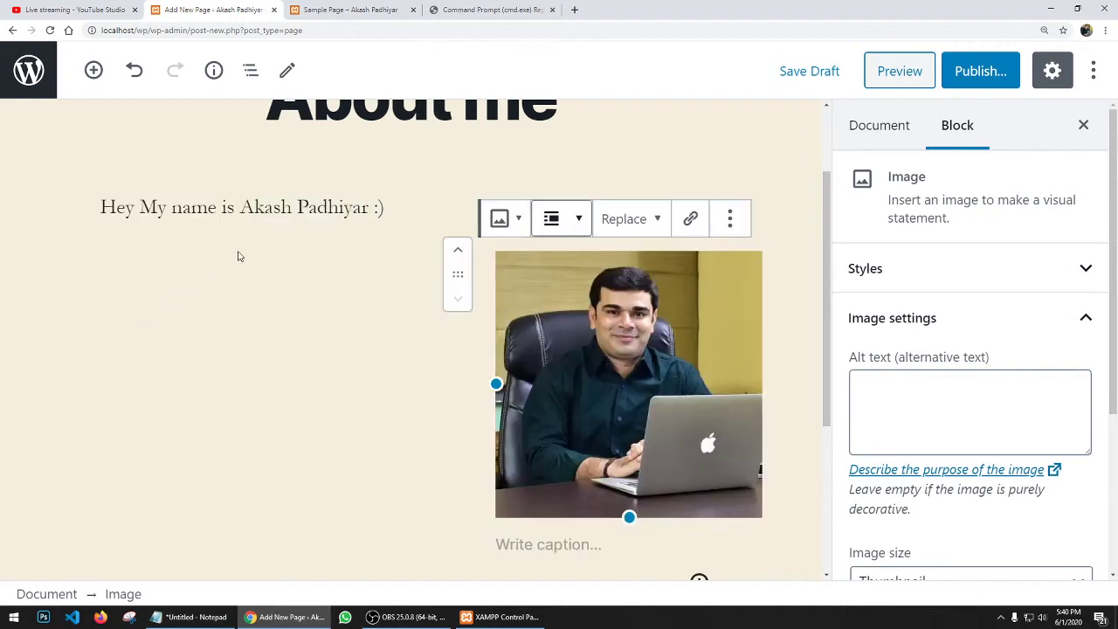
{"action": "left_click", "coordinate": [562, 218]}
{"action": "left_click", "coordinate": [541, 313]}
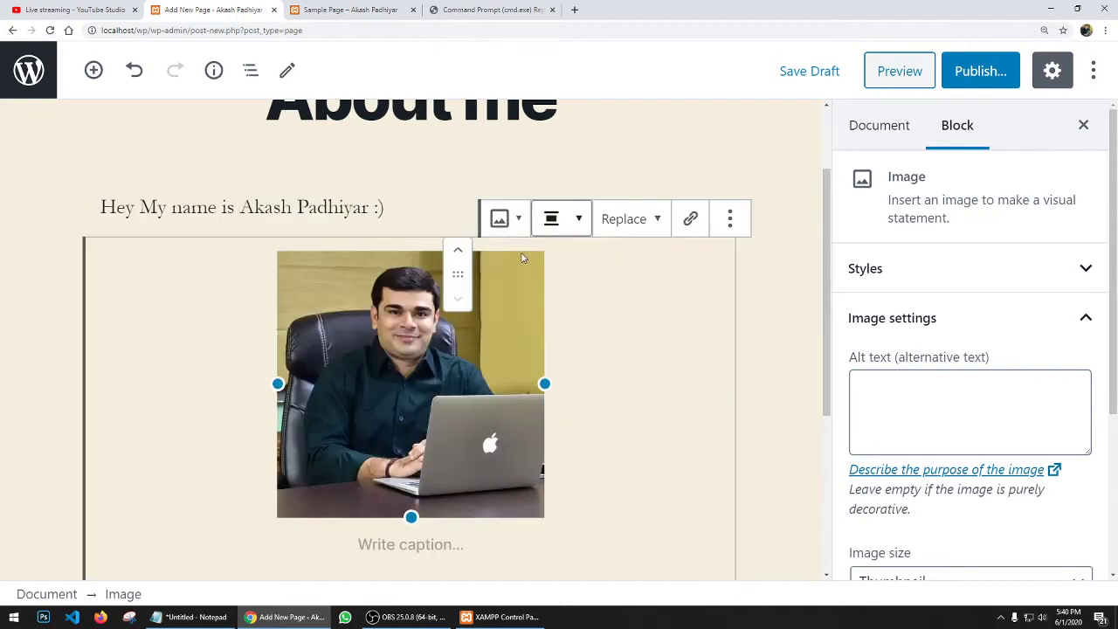
{"action": "scroll", "coordinate": [631, 329], "scroll_direction": "down", "scroll_amount": 2}
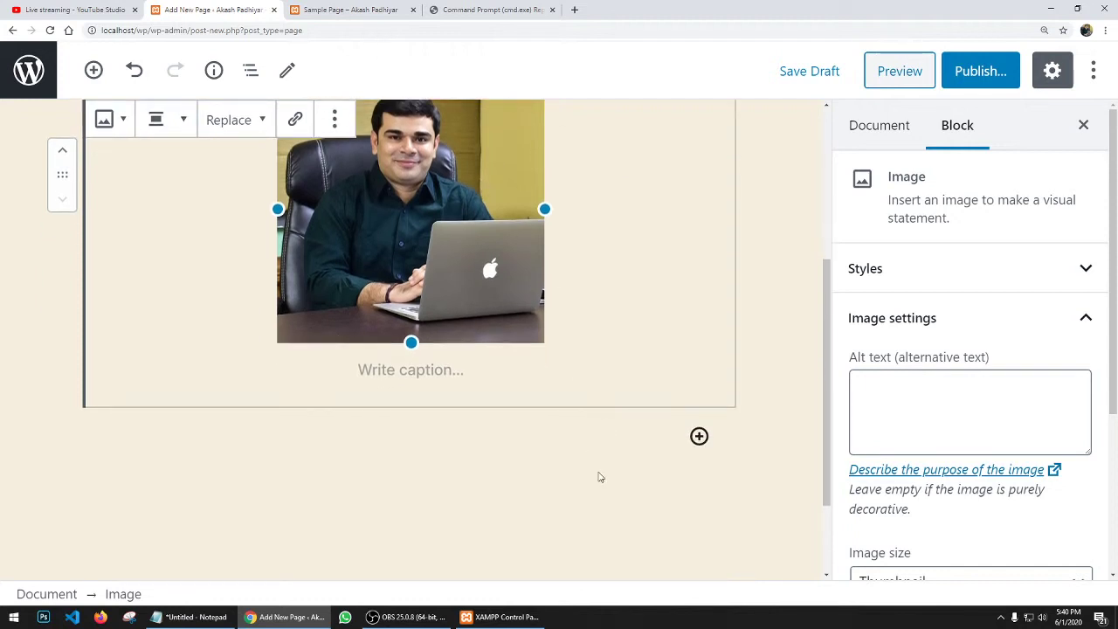
{"action": "left_click", "coordinate": [606, 443]}
{"action": "scroll", "coordinate": [609, 443], "scroll_direction": "up", "scroll_amount": 3}
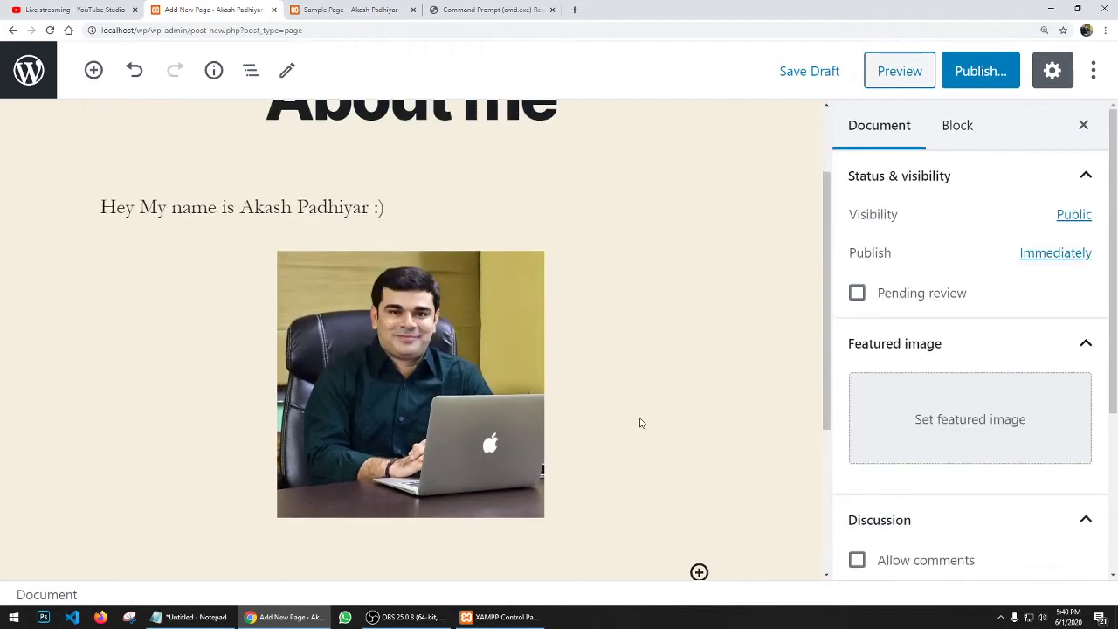
{"action": "scroll", "coordinate": [641, 423], "scroll_direction": "up", "scroll_amount": 1}
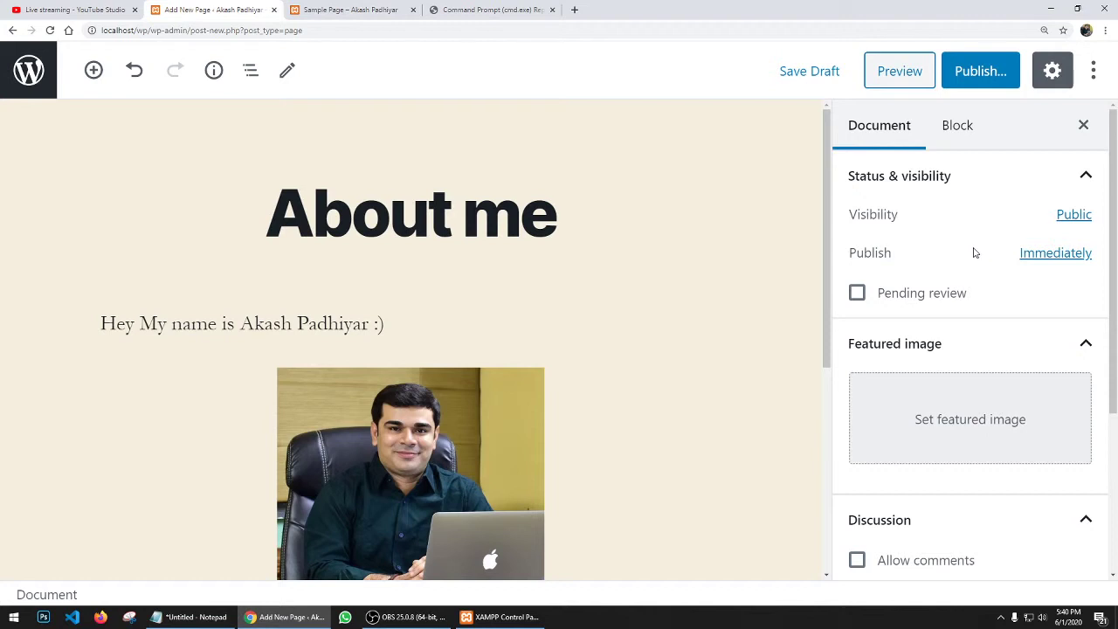
Publish the About me page and open the live site's home page
{"action": "left_click", "coordinate": [988, 80]}
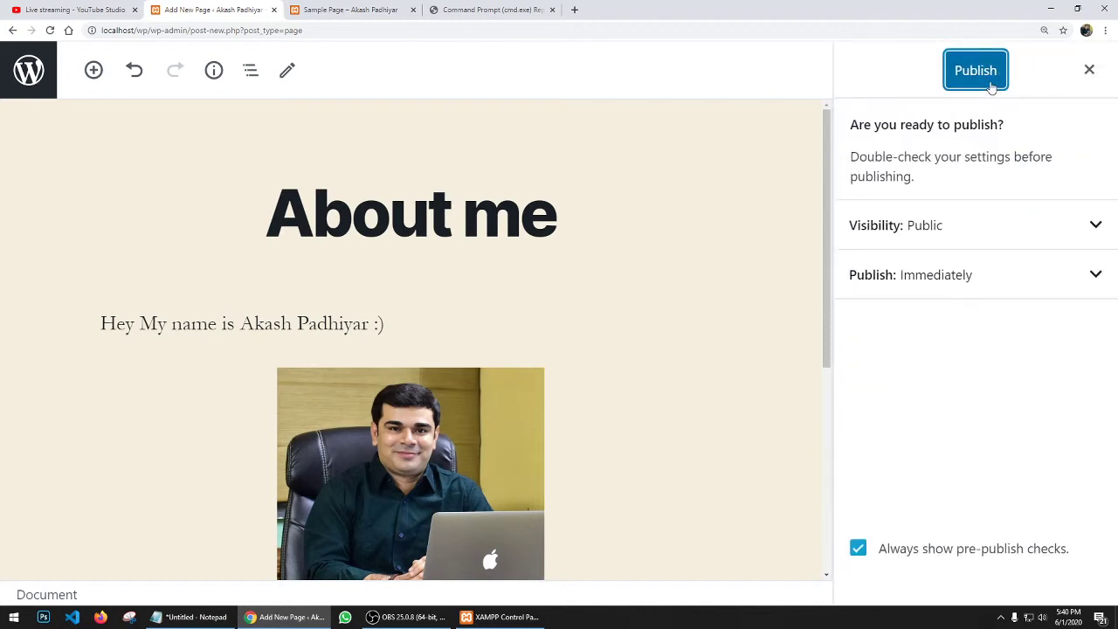
{"action": "left_click", "coordinate": [989, 84]}
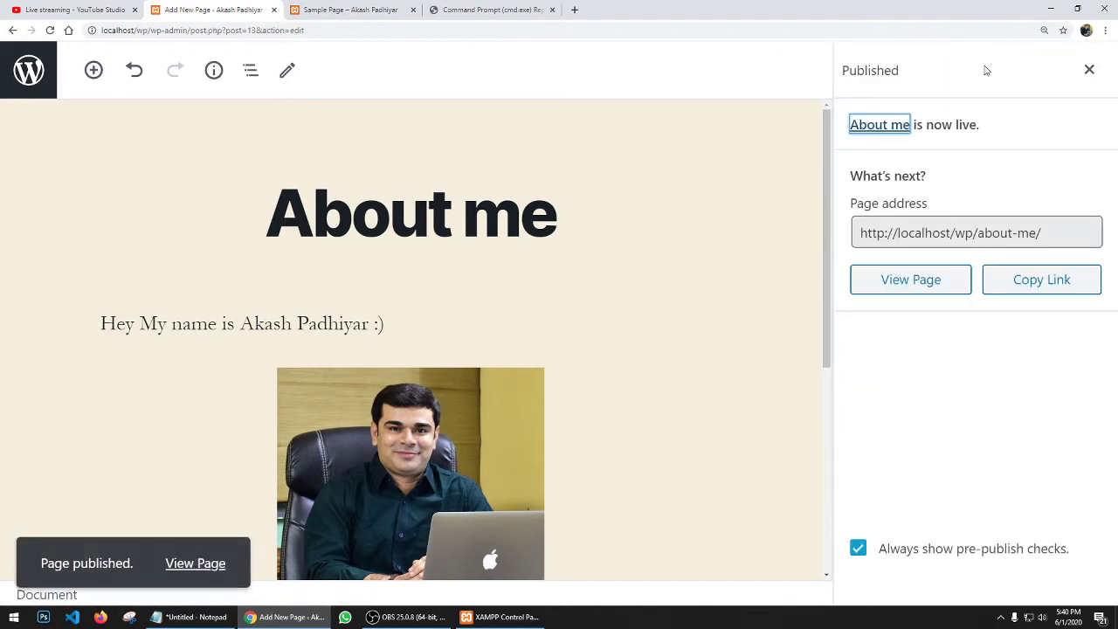
{"action": "left_click", "coordinate": [363, 8]}
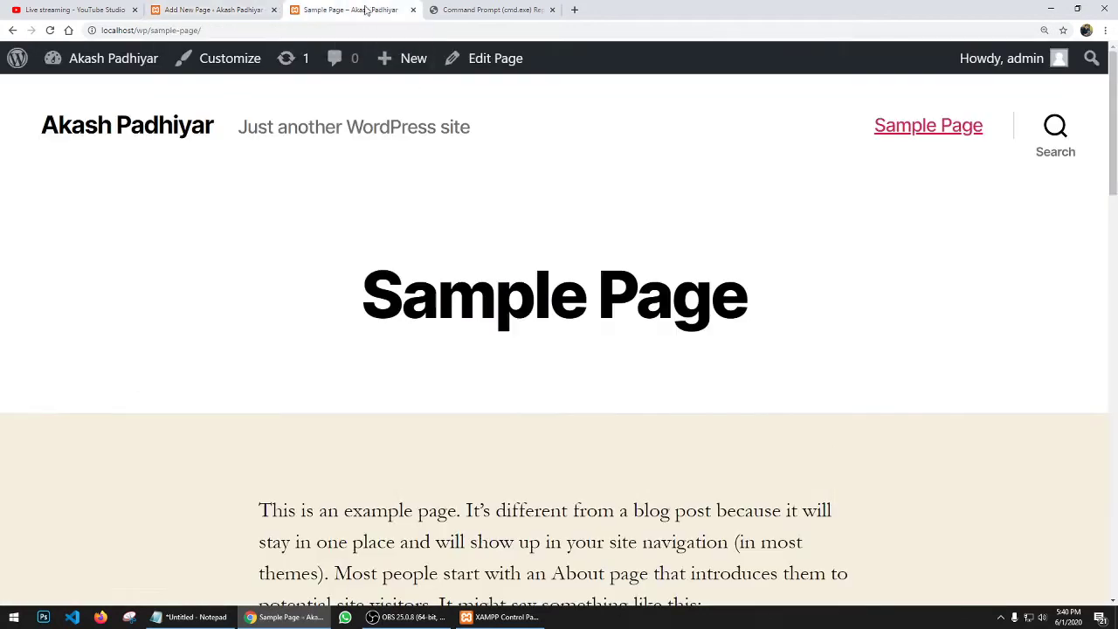
{"action": "left_click", "coordinate": [147, 137]}
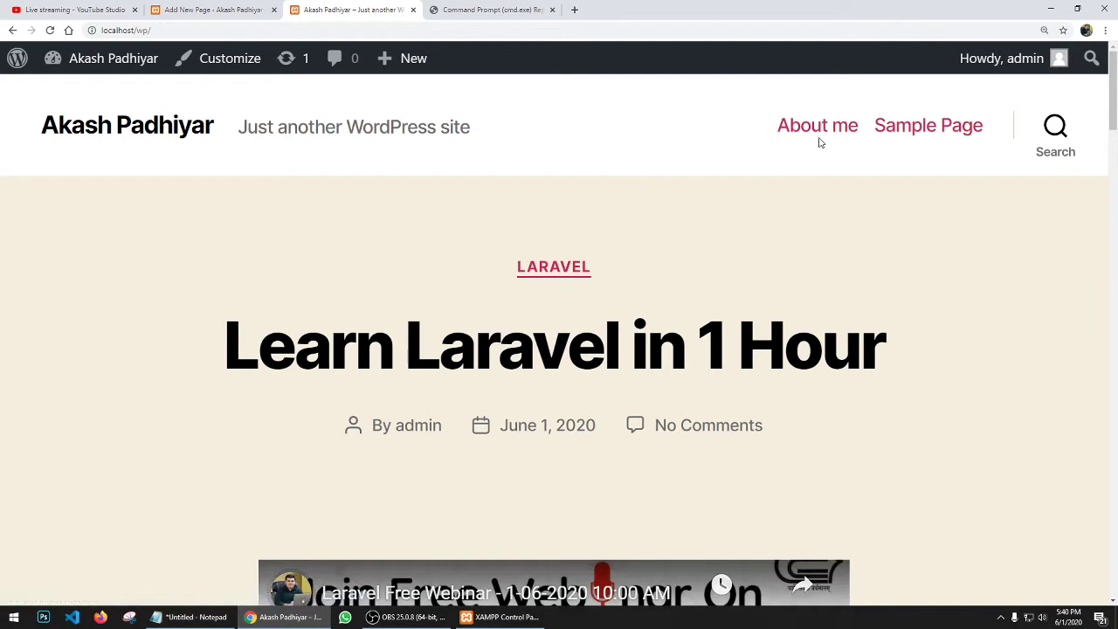
Open About me from the site menu to verify it, then return to the admin Pages list
{"action": "left_click", "coordinate": [818, 129]}
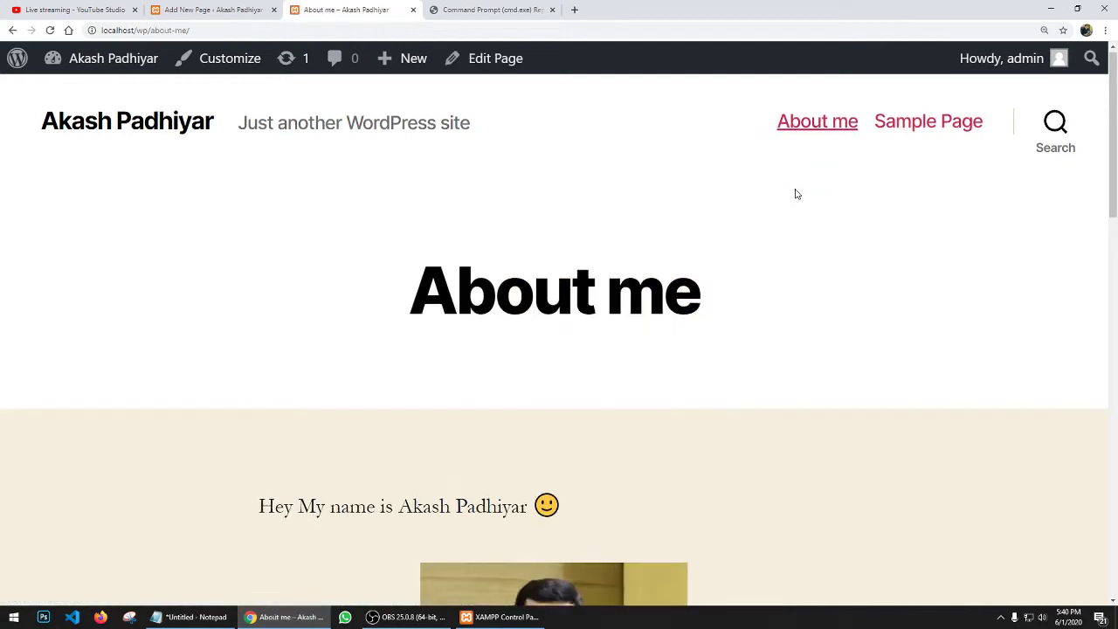
{"action": "scroll", "coordinate": [794, 192], "scroll_direction": "down", "scroll_amount": 5}
{"action": "scroll", "coordinate": [710, 174], "scroll_direction": "up", "scroll_amount": 5}
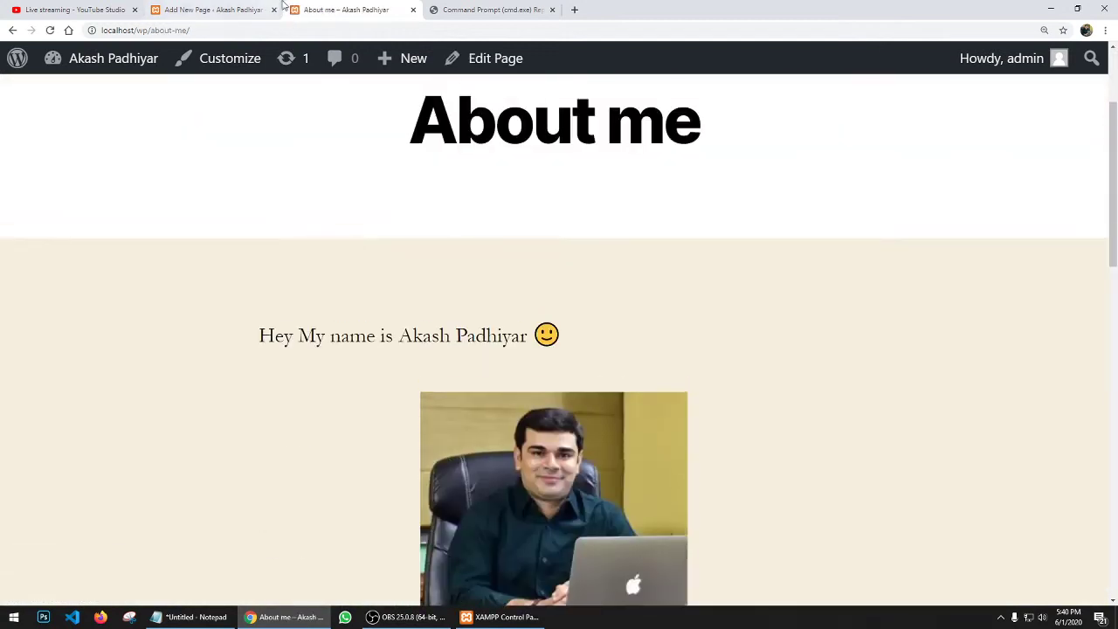
{"action": "left_click", "coordinate": [219, 10]}
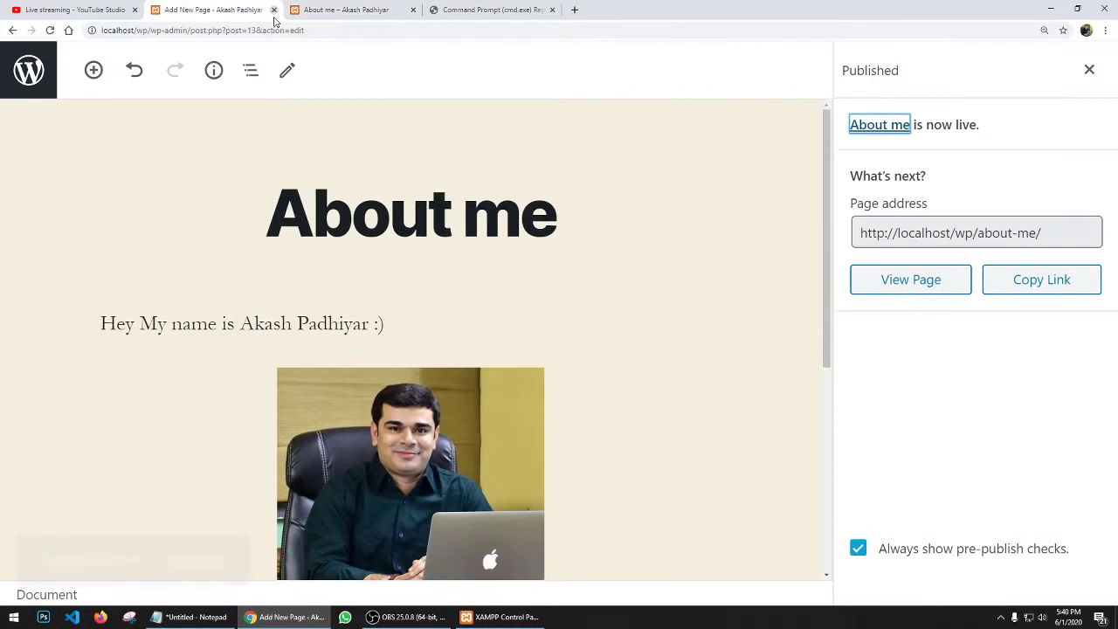
{"action": "left_click", "coordinate": [21, 78]}
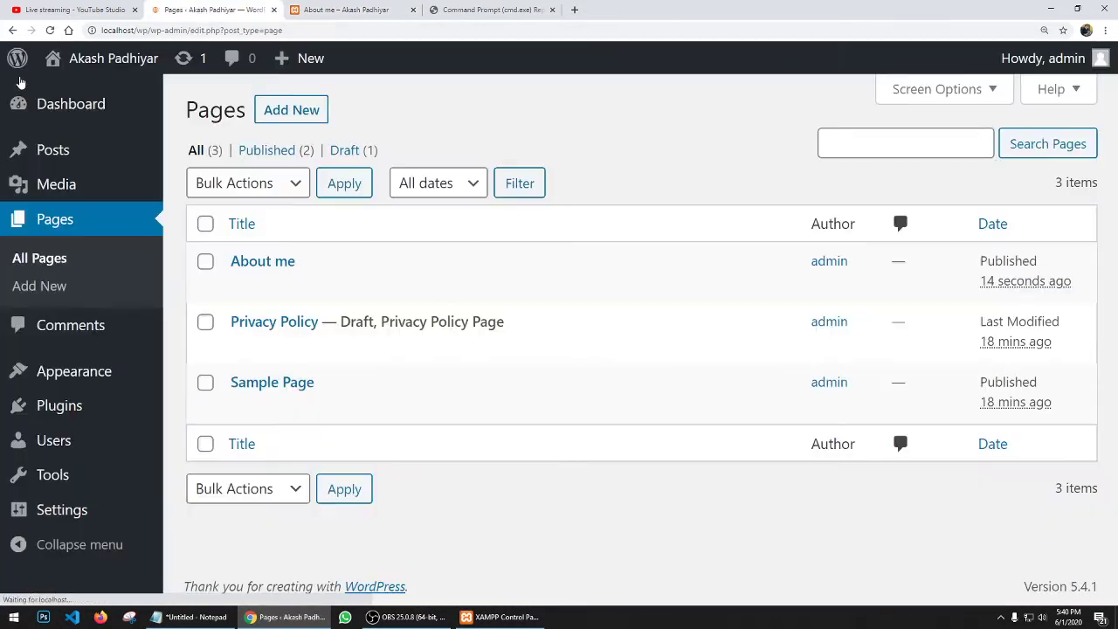
Create and publish a page titled 'Contact' containing the contact phone number
{"action": "left_click", "coordinate": [56, 297]}
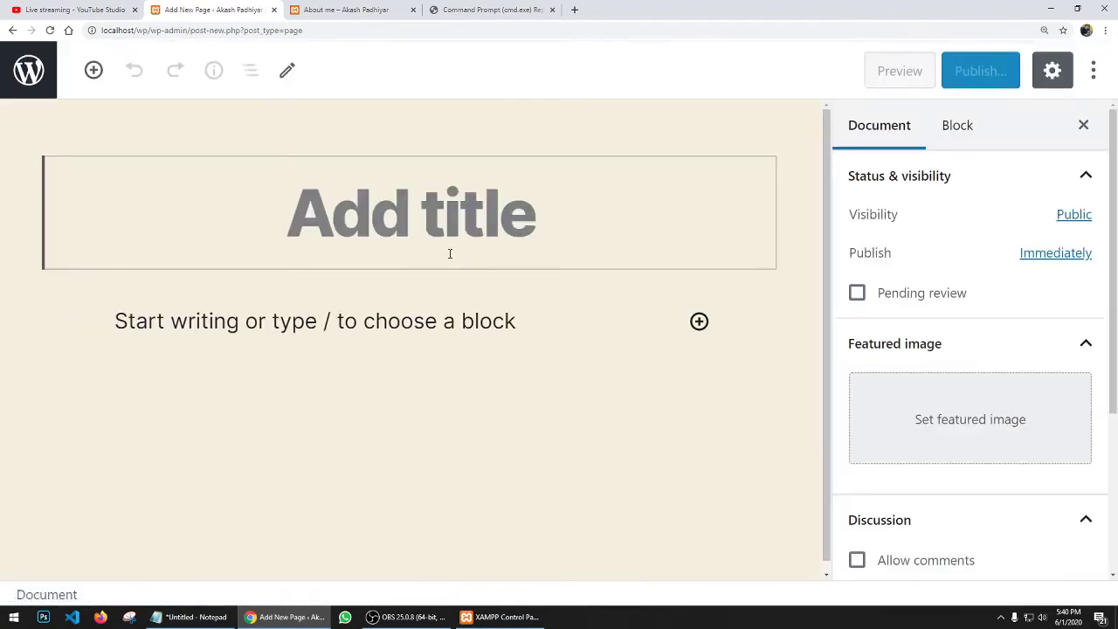
{"action": "type", "text": "Contact"}
{"action": "key", "text": "Return"}
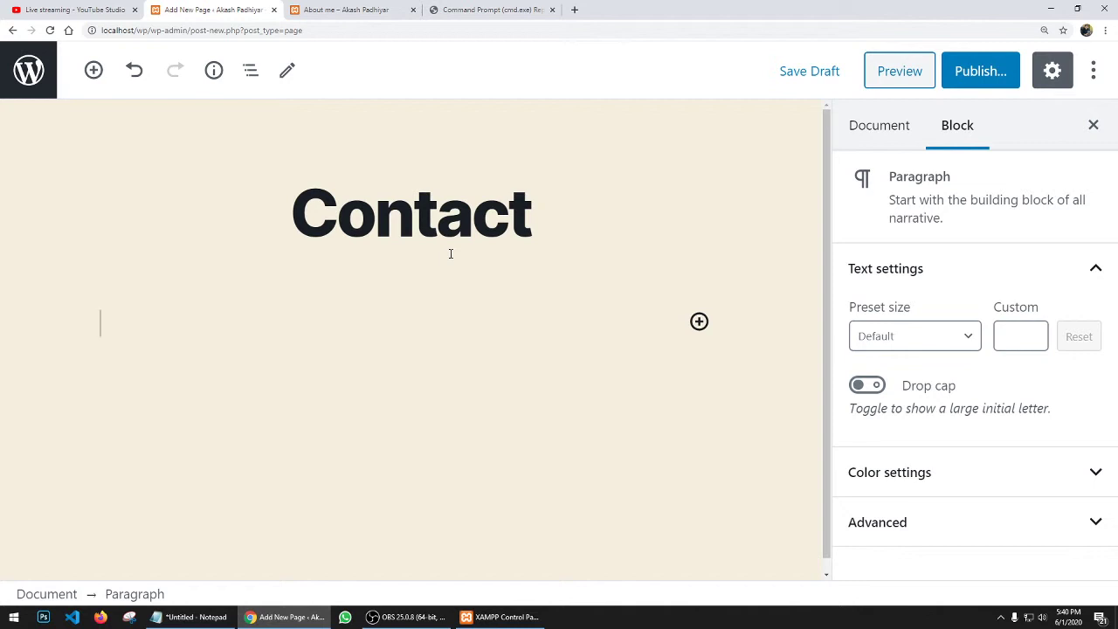
{"action": "type", "text": "12345679"}
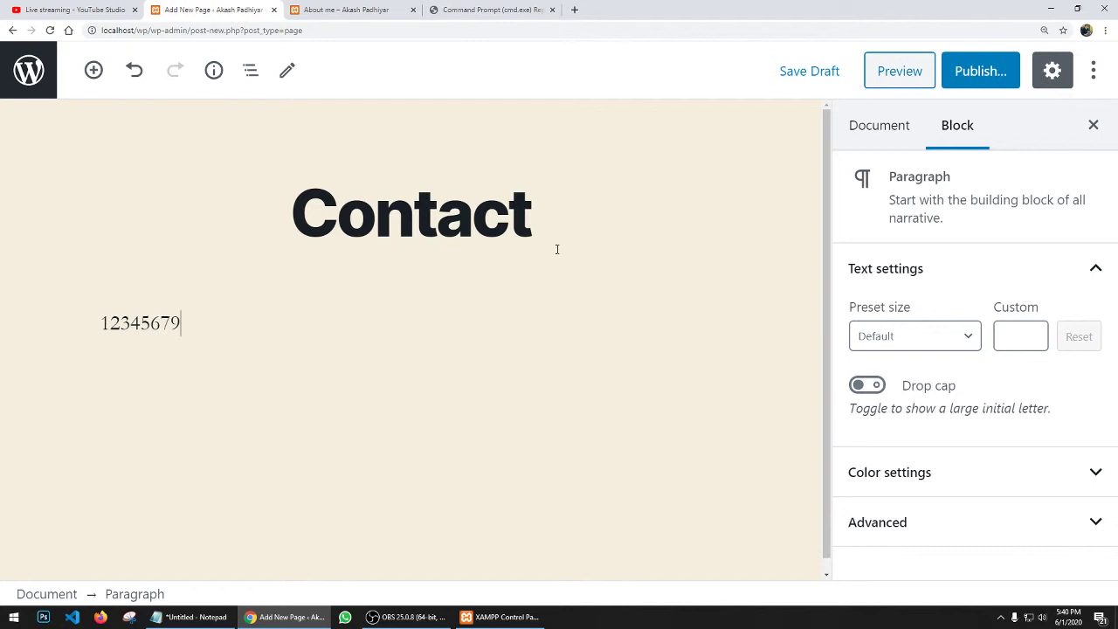
{"action": "left_click", "coordinate": [968, 78]}
{"action": "left_click", "coordinate": [968, 78]}
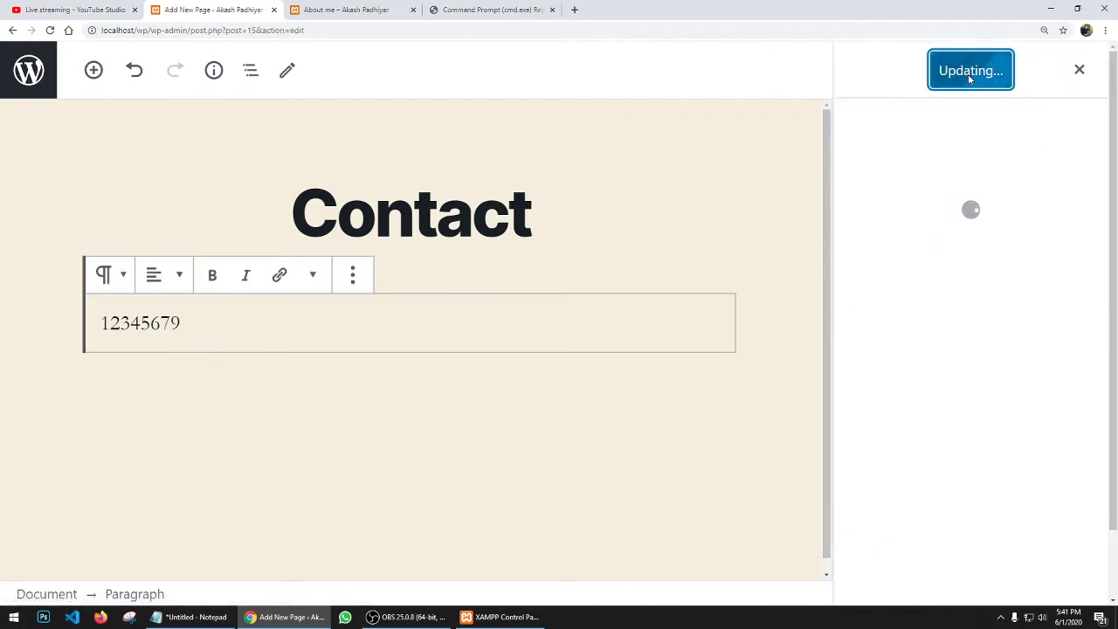
Verify Contact and About me both open from the live site menu, then return to the Pages list
{"action": "left_click", "coordinate": [367, 7]}
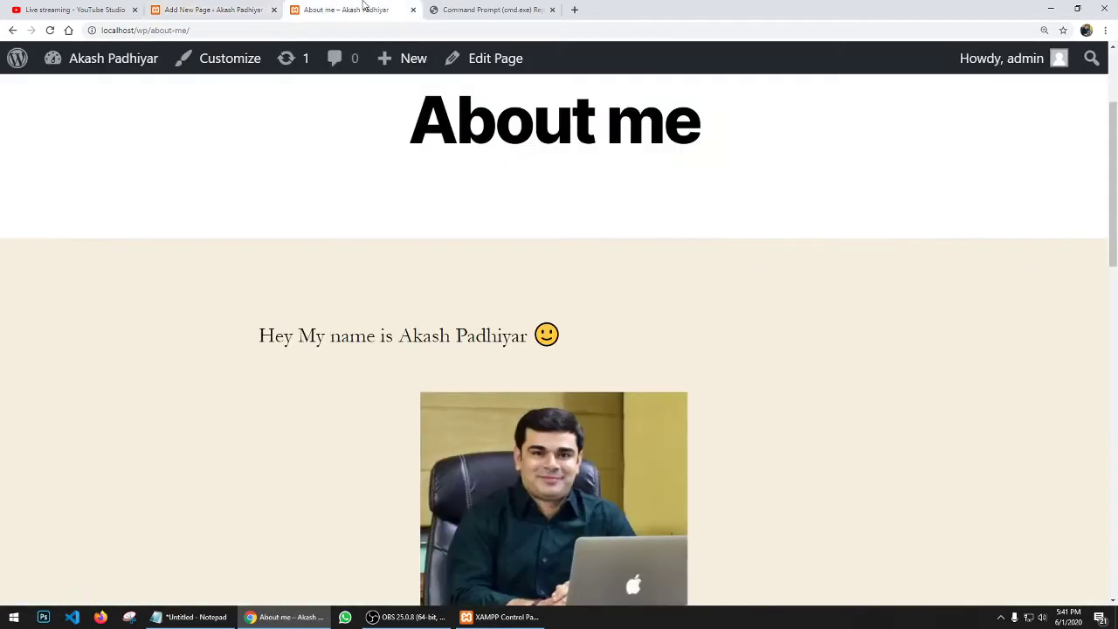
{"action": "scroll", "coordinate": [489, 153], "scroll_direction": "up", "scroll_amount": 3}
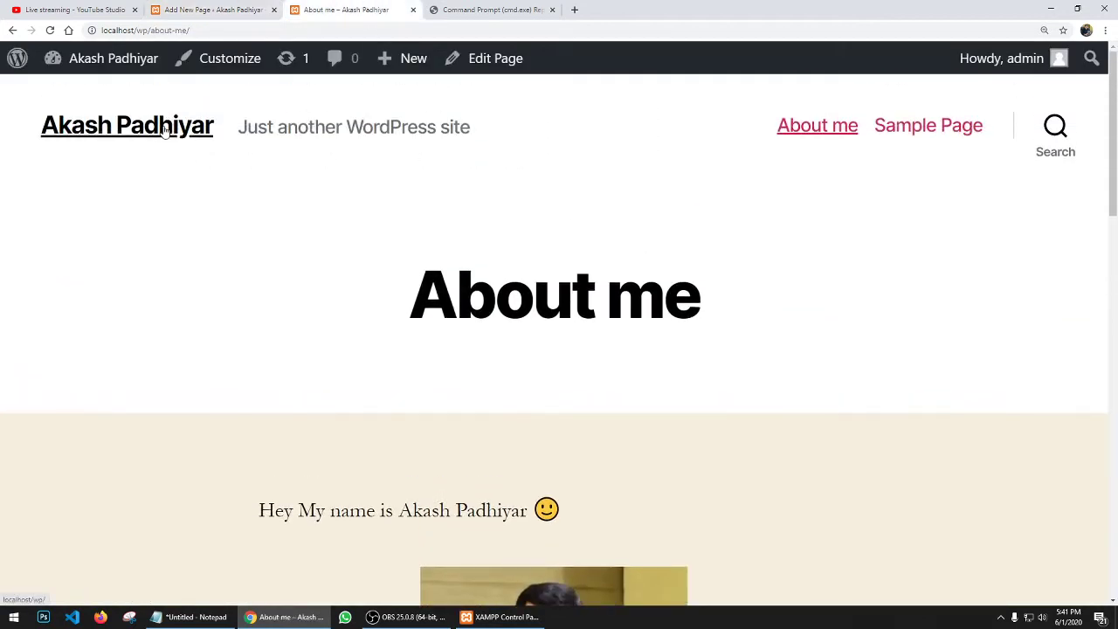
{"action": "left_click", "coordinate": [164, 129]}
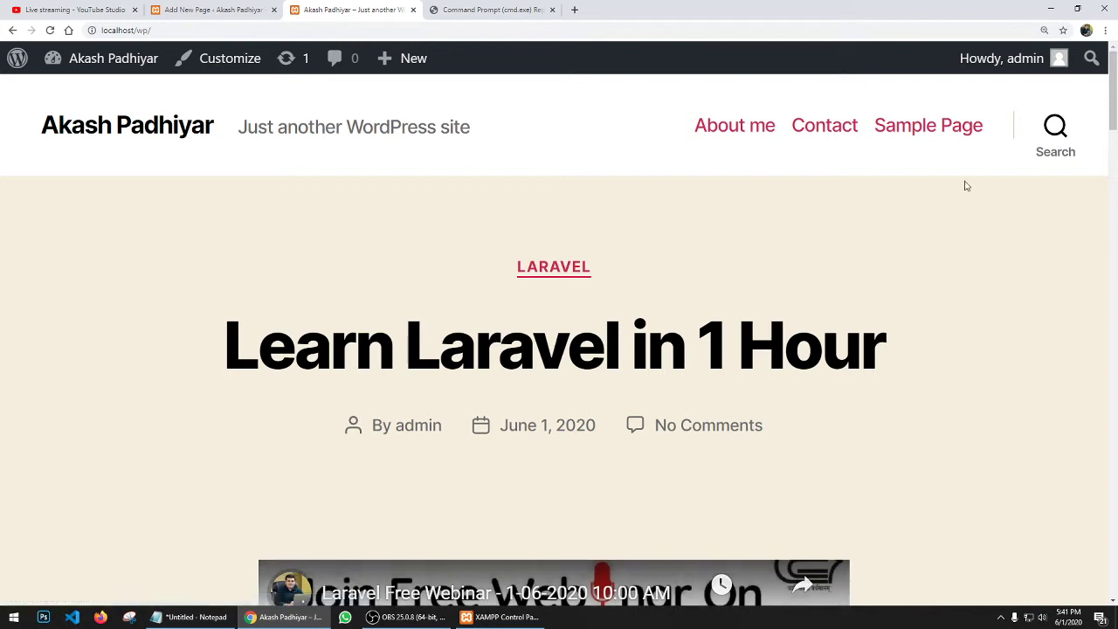
{"action": "left_click", "coordinate": [821, 128]}
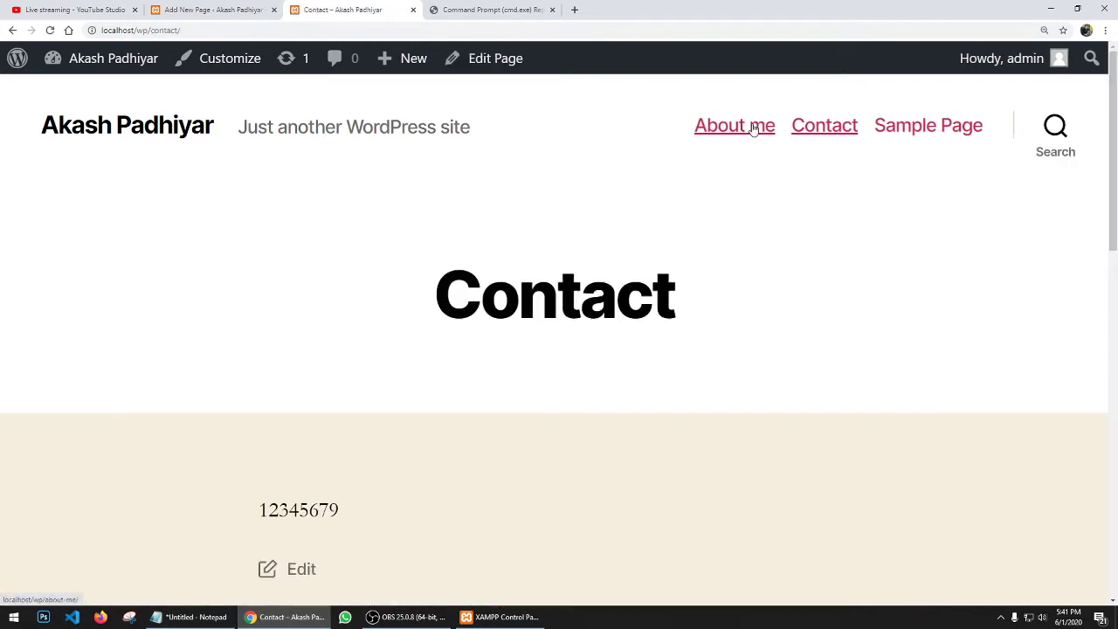
{"action": "left_click", "coordinate": [764, 128]}
{"action": "left_click", "coordinate": [809, 125]}
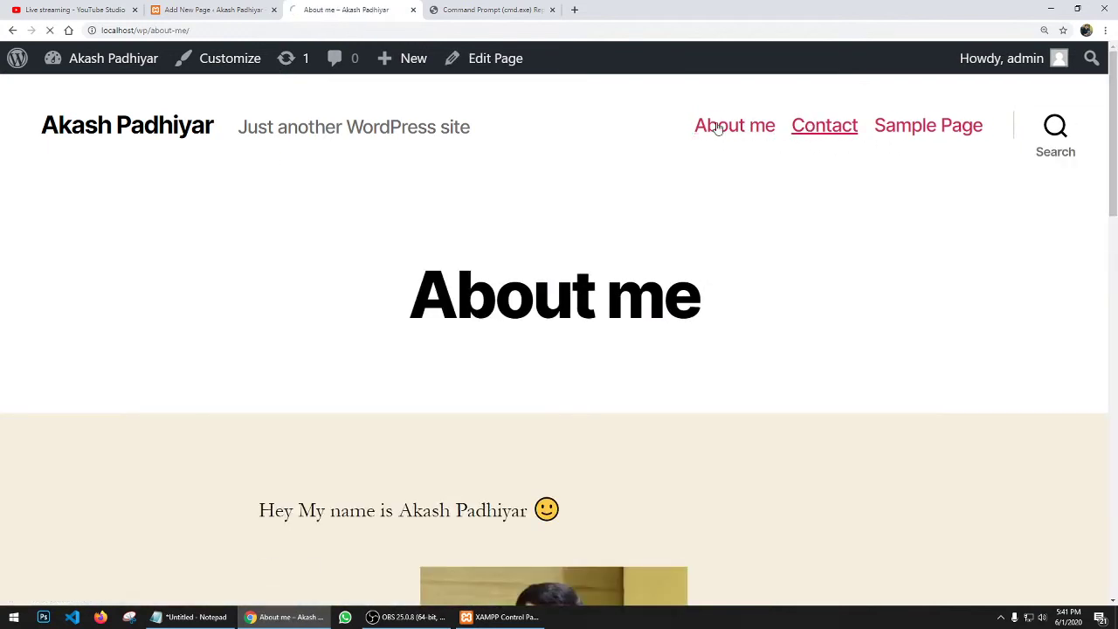
{"action": "left_click", "coordinate": [716, 129]}
{"action": "left_click", "coordinate": [203, 8]}
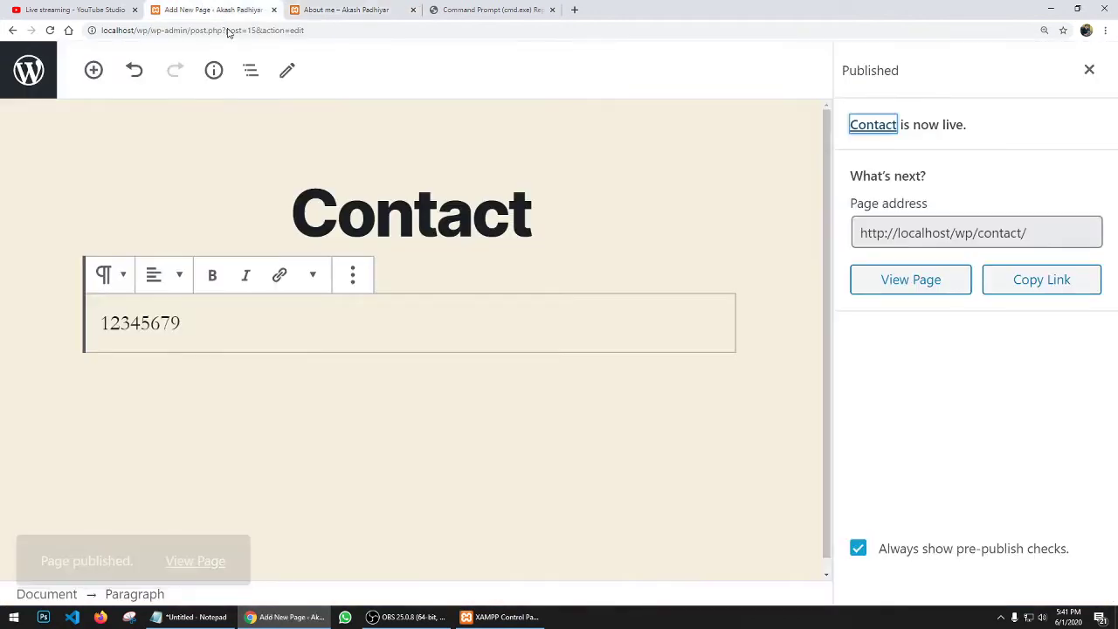
{"action": "left_click", "coordinate": [93, 70]}
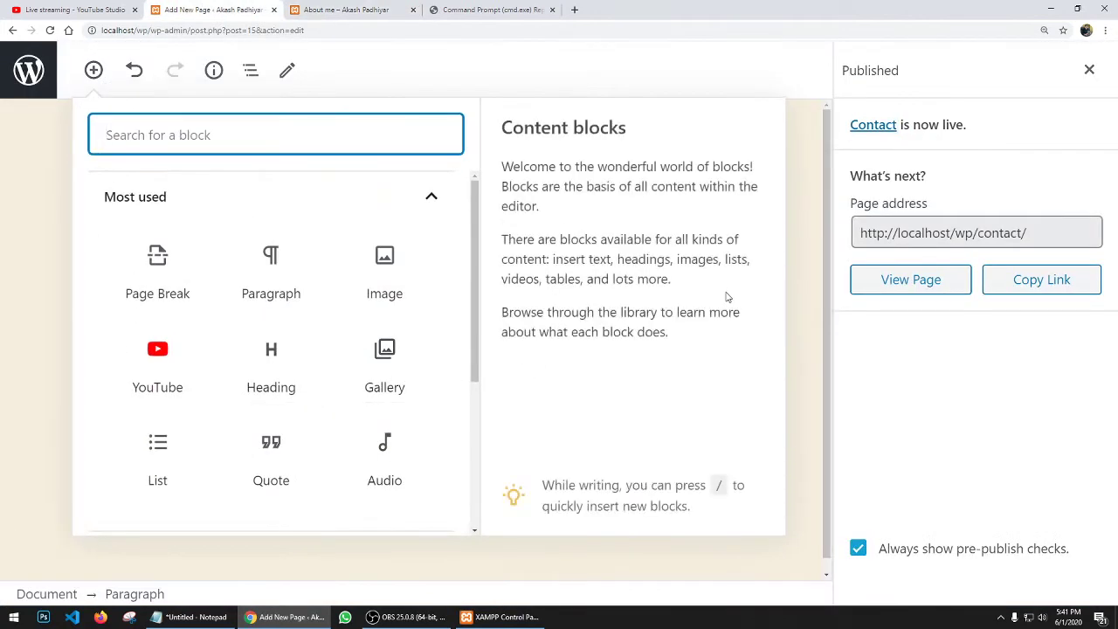
{"action": "left_click", "coordinate": [795, 266]}
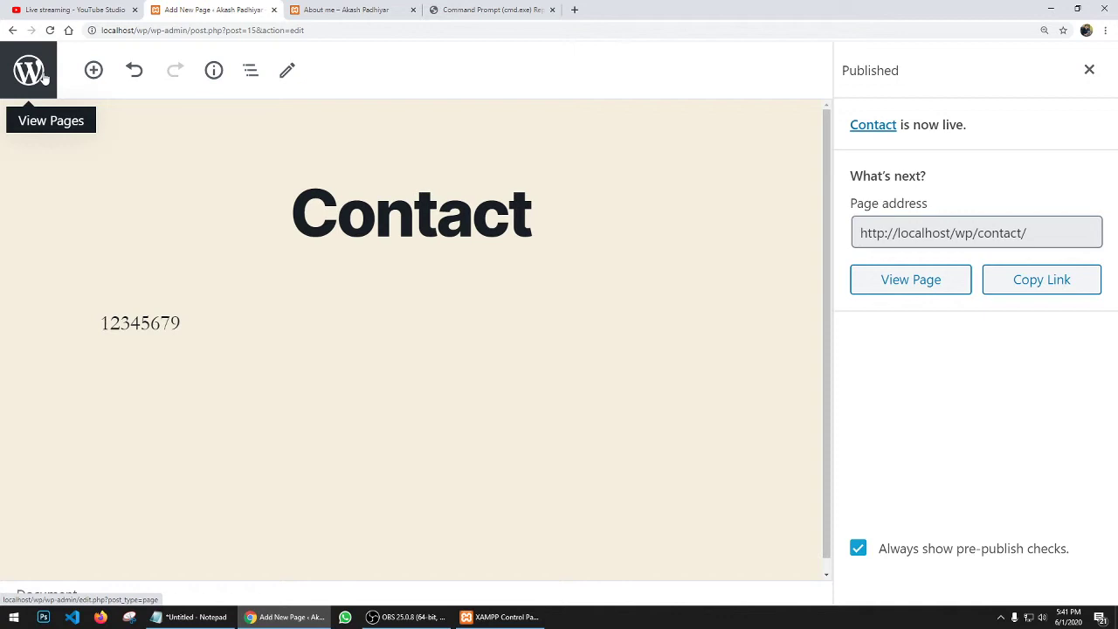
{"action": "left_click", "coordinate": [44, 77]}
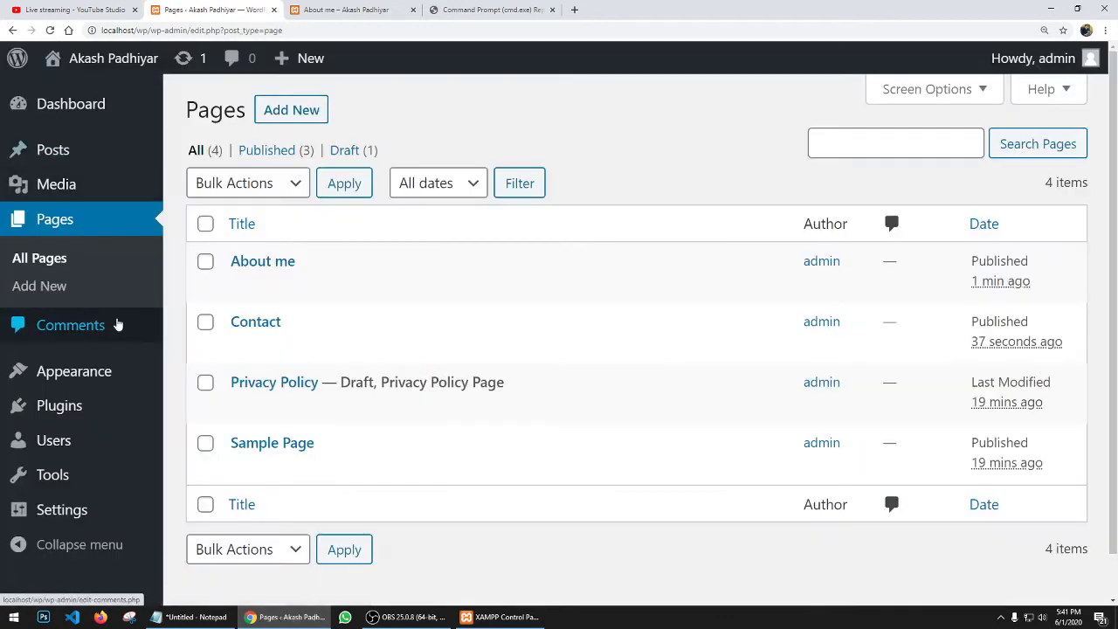
Create a new page titled 'Gallery', add a Gallery block, and open its Media Library picker
{"action": "left_click", "coordinate": [289, 111]}
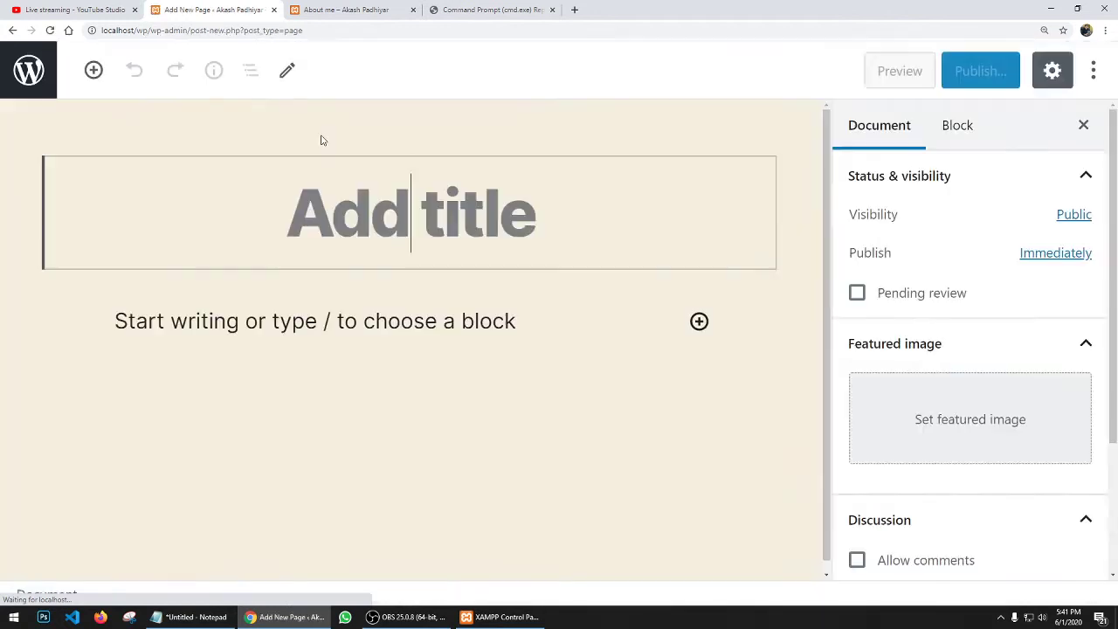
{"action": "type", "text": "Gallery"}
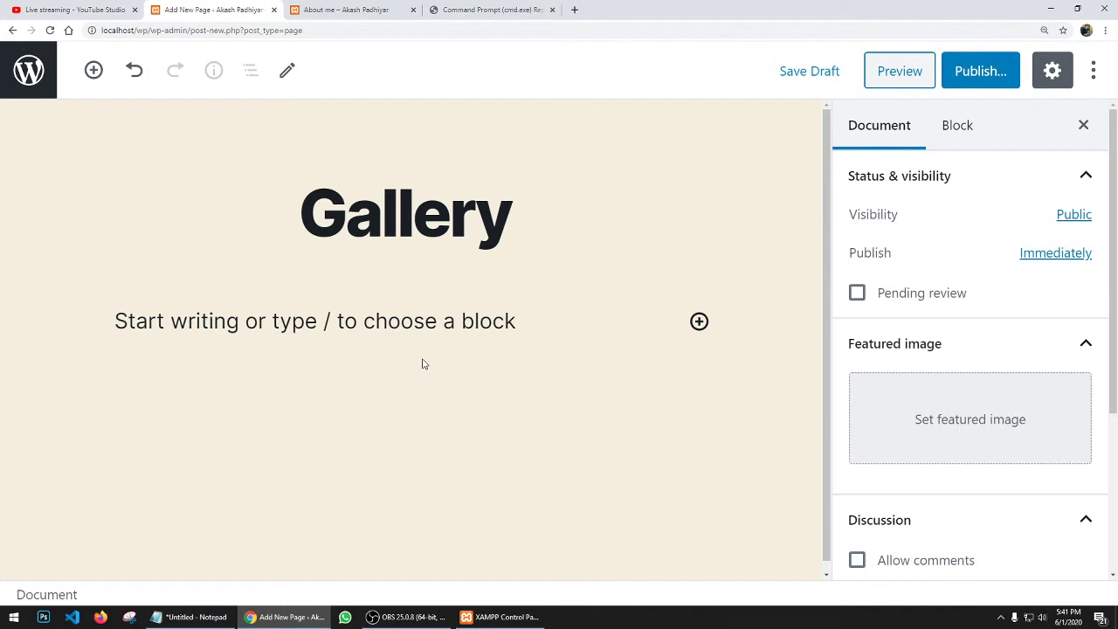
{"action": "left_click", "coordinate": [431, 331]}
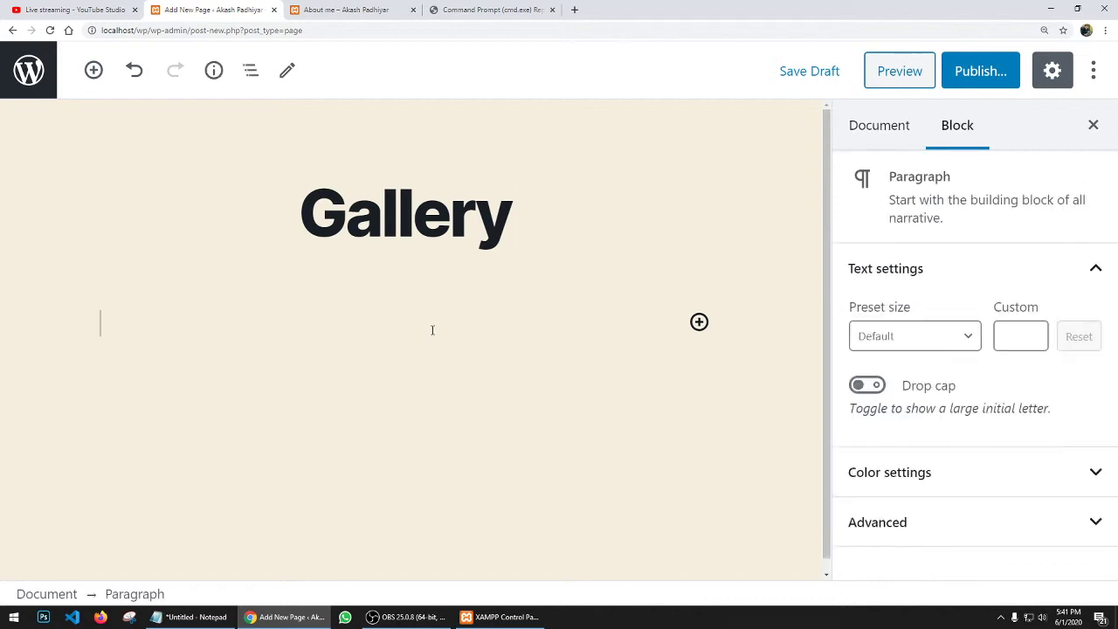
{"action": "left_click", "coordinate": [98, 74]}
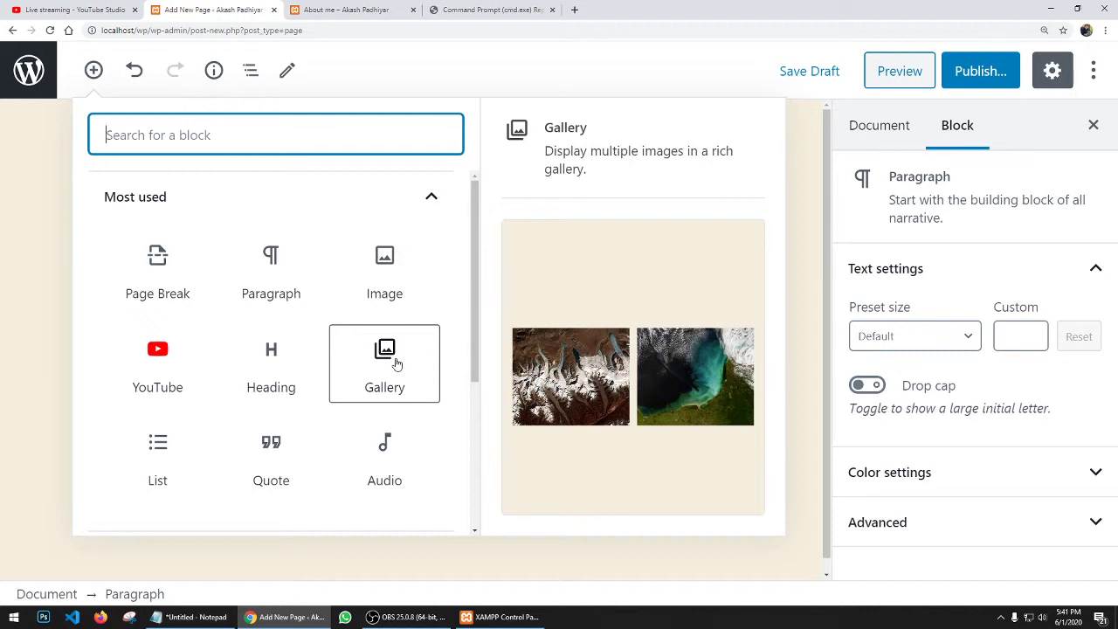
{"action": "left_click", "coordinate": [385, 358]}
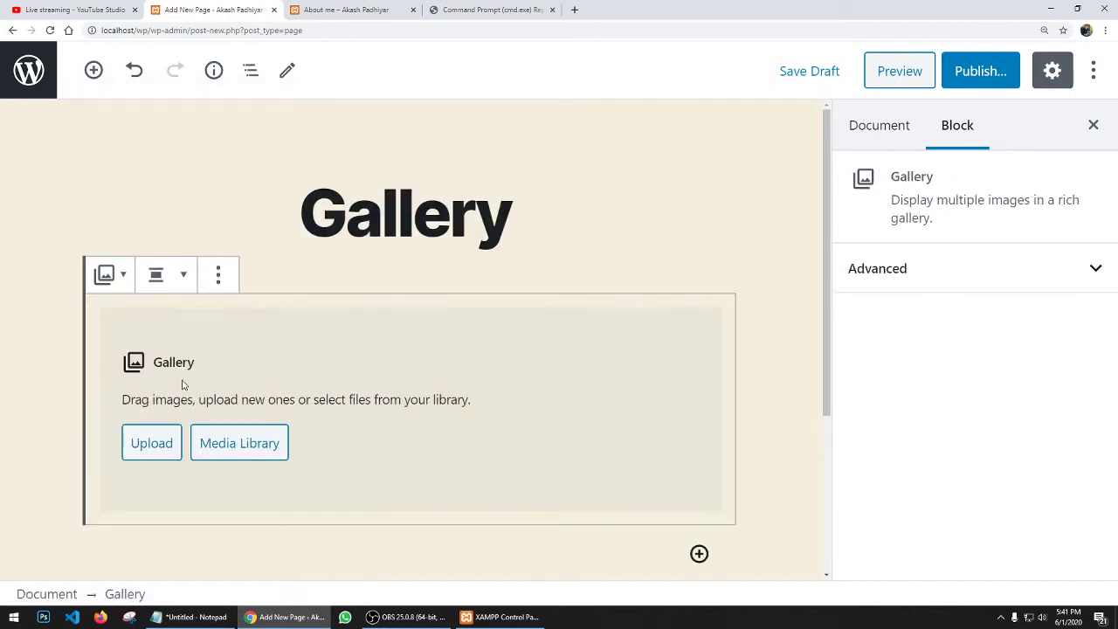
{"action": "left_click", "coordinate": [238, 445]}
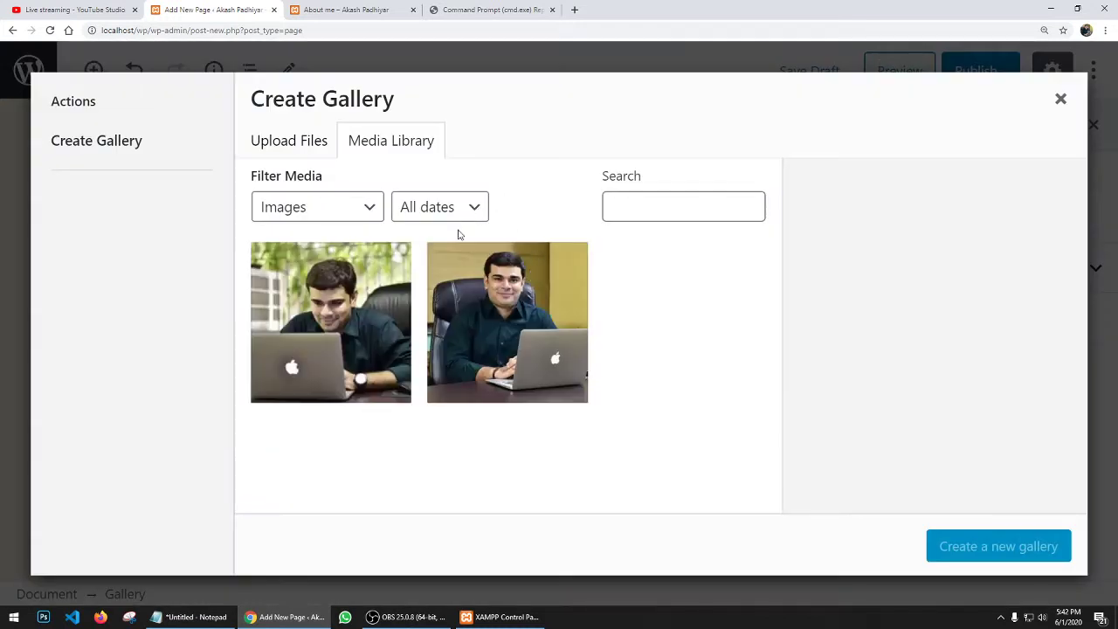
Upload six photos: 5.jpg, 10.jpg, 3.jpg, 8.jpg, 4.jpg and 12.jpg
{"action": "left_click", "coordinate": [306, 145]}
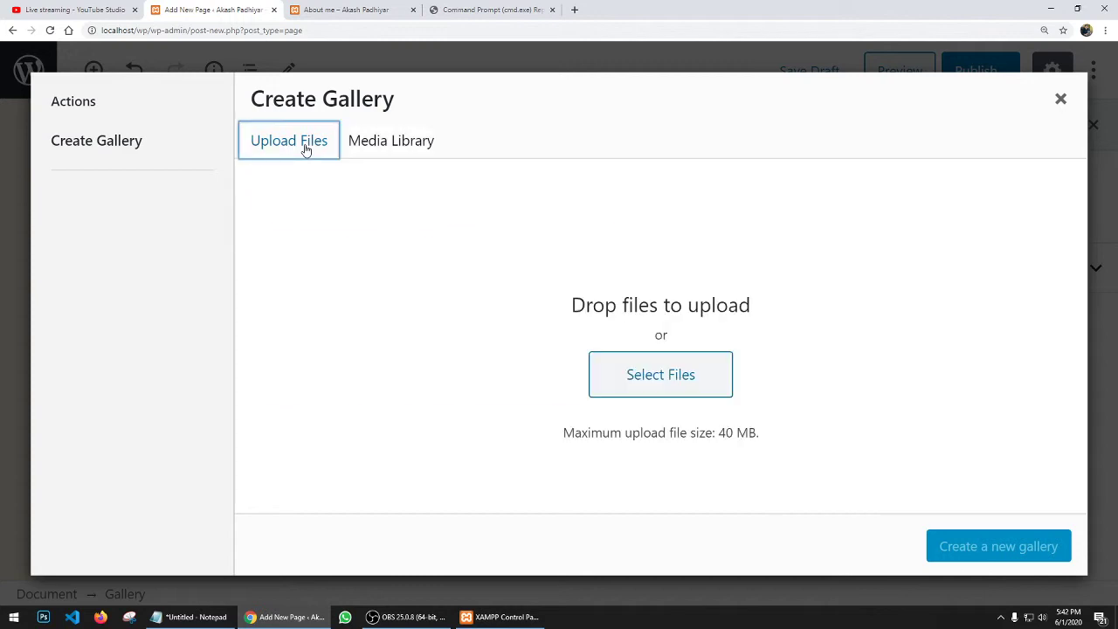
{"action": "left_click", "coordinate": [683, 385]}
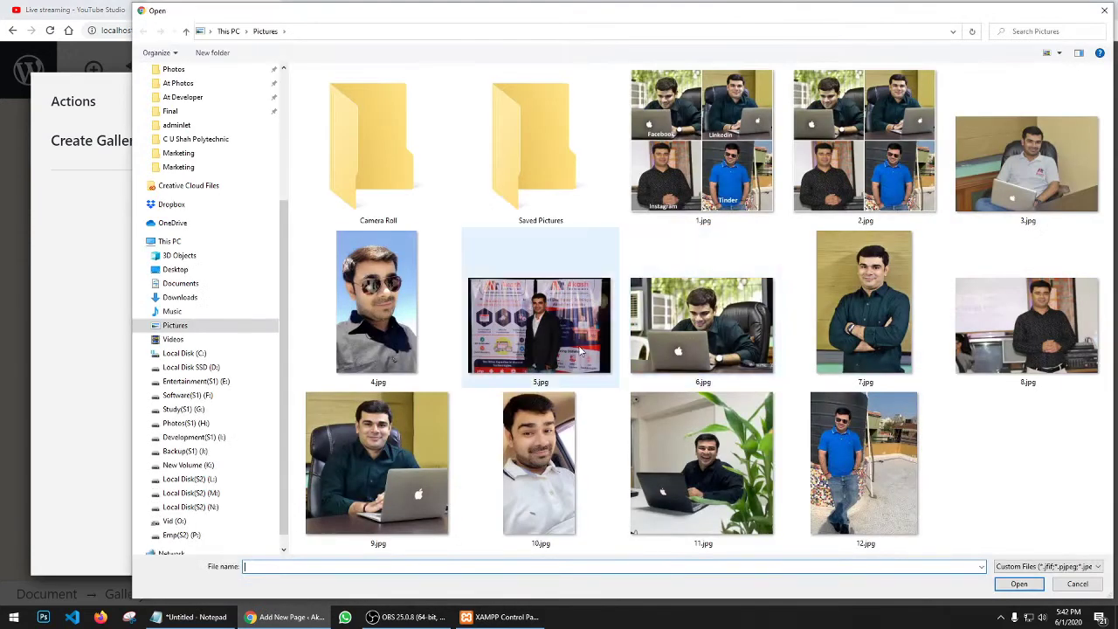
{"action": "left_click", "coordinate": [580, 349]}
{"action": "left_click", "coordinate": [575, 429], "text": "ctrl"}
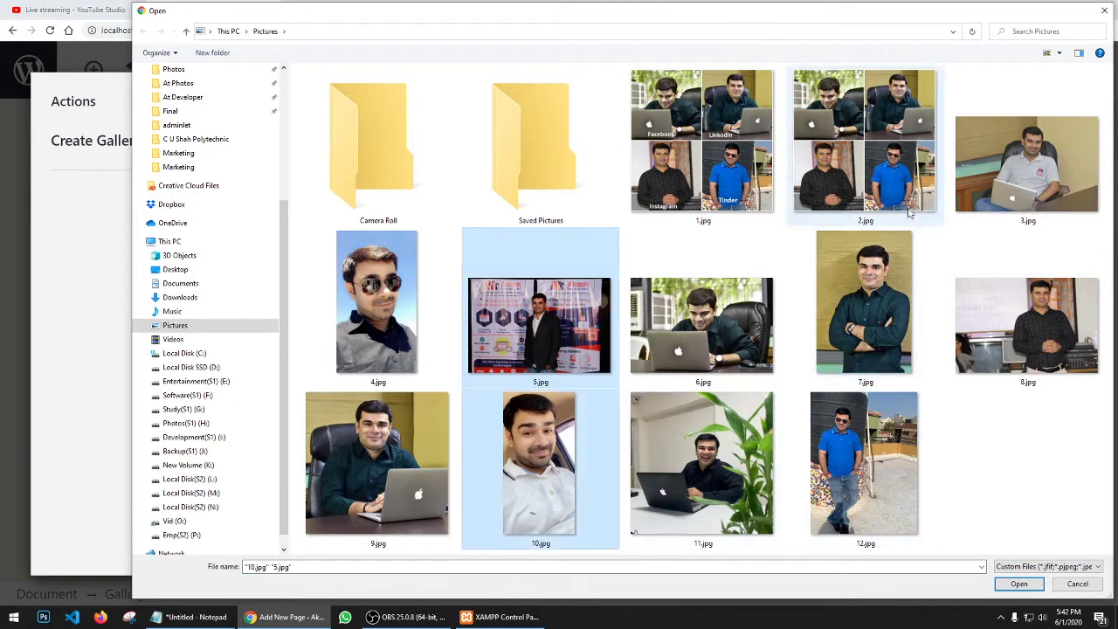
{"action": "left_click", "coordinate": [1026, 166], "text": "ctrl"}
{"action": "left_click", "coordinate": [1055, 302], "text": "ctrl"}
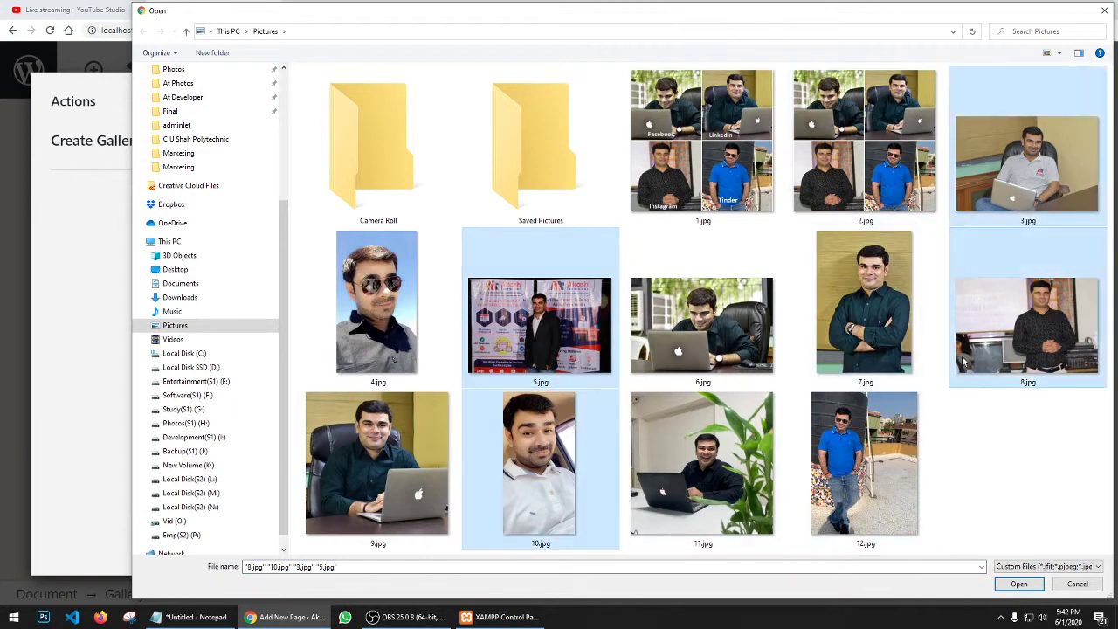
{"action": "left_click", "coordinate": [417, 330], "text": "ctrl"}
{"action": "left_click", "coordinate": [927, 525], "text": "ctrl"}
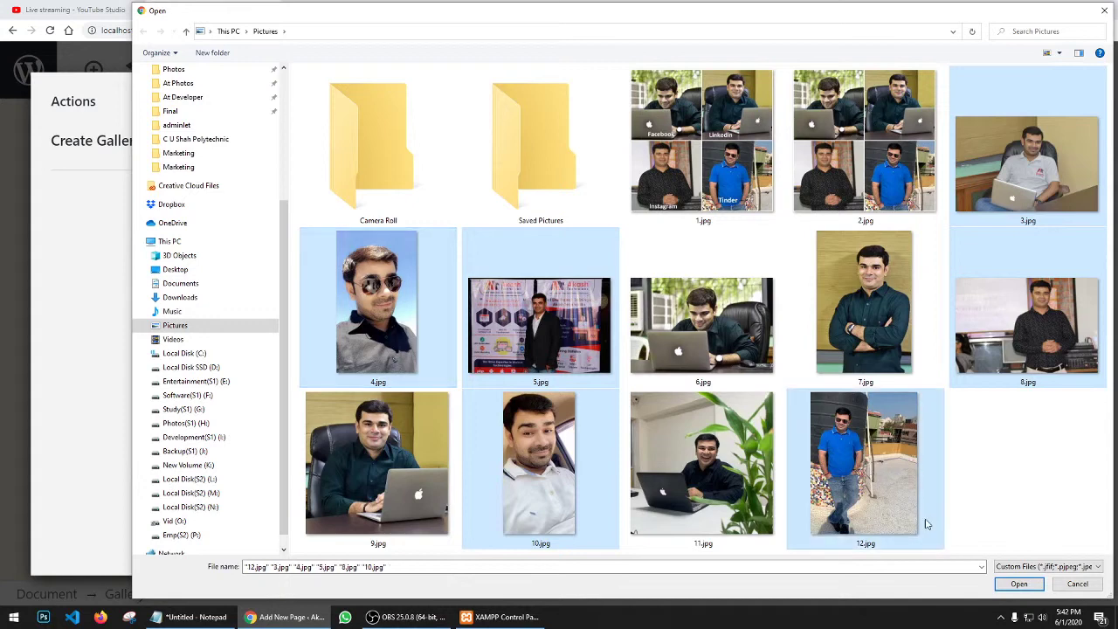
{"action": "left_click", "coordinate": [1017, 589]}
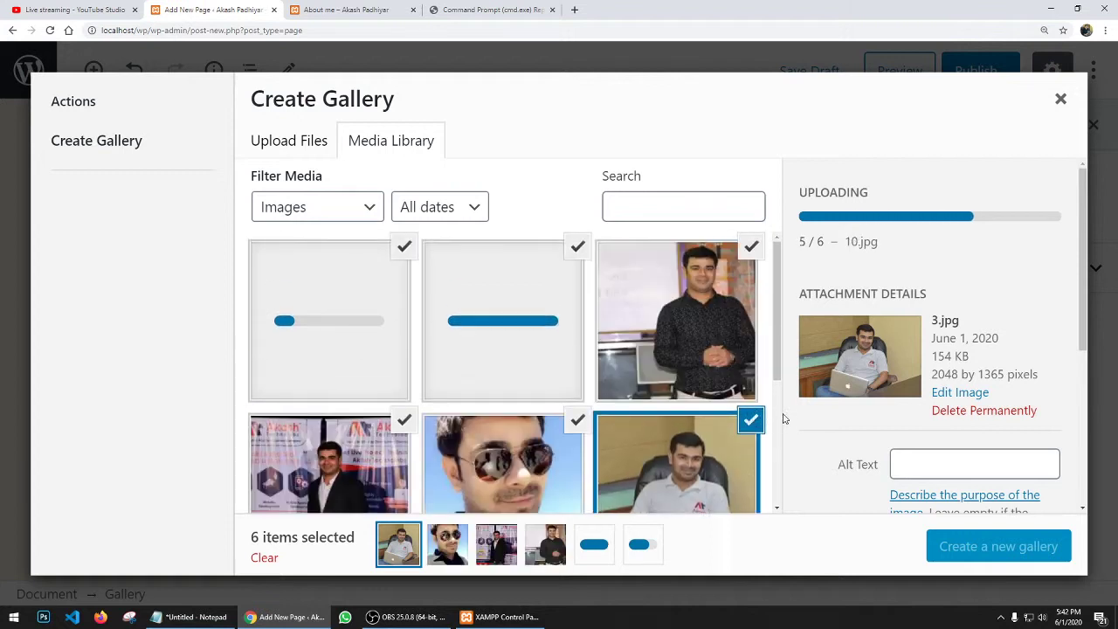
Select two more library images and create a new gallery from all eight
{"action": "scroll", "coordinate": [771, 382], "scroll_direction": "down", "scroll_amount": 1}
{"action": "scroll", "coordinate": [771, 381], "scroll_direction": "down", "scroll_amount": 2}
{"action": "scroll", "coordinate": [731, 352], "scroll_direction": "up", "scroll_amount": 3}
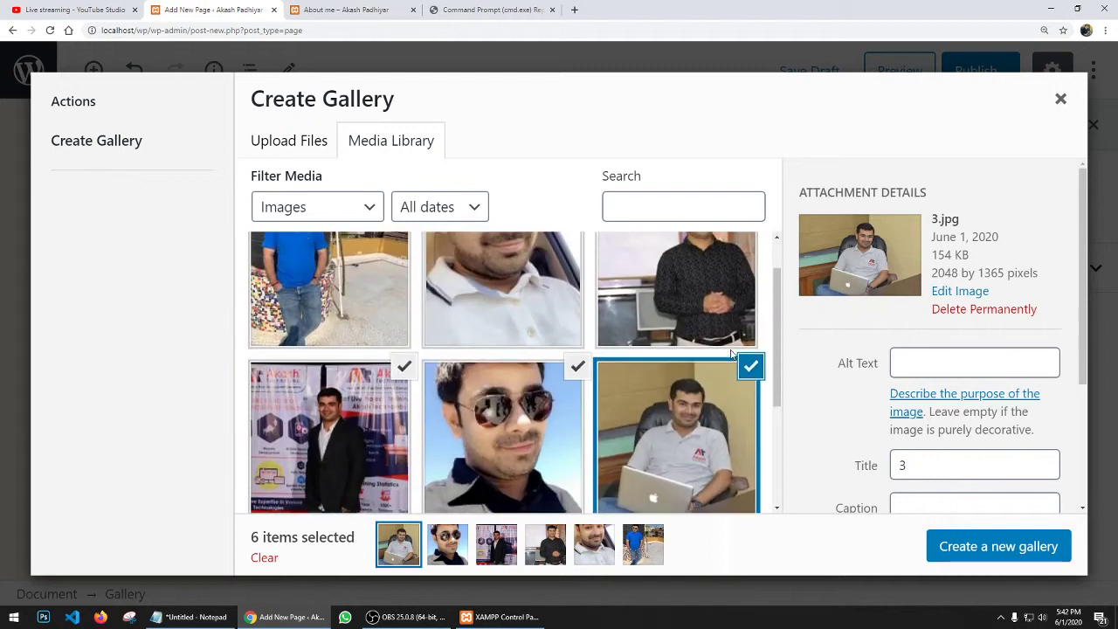
{"action": "scroll", "coordinate": [731, 354], "scroll_direction": "down", "scroll_amount": 3}
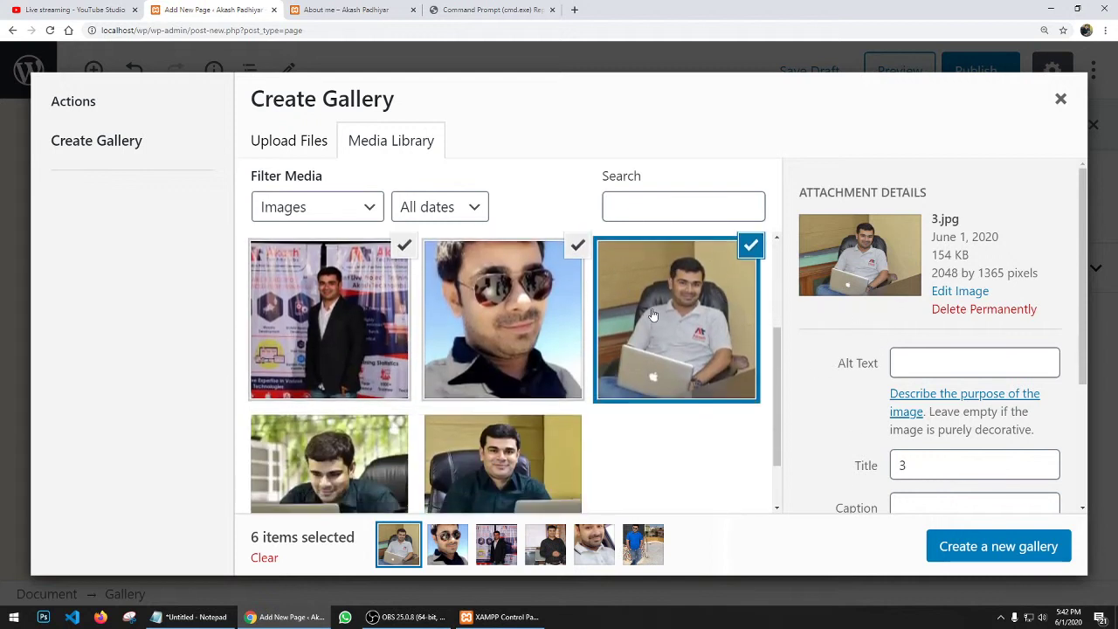
{"action": "scroll", "coordinate": [1047, 461], "scroll_direction": "down", "scroll_amount": 1}
{"action": "scroll", "coordinate": [1053, 458], "scroll_direction": "down", "scroll_amount": 2}
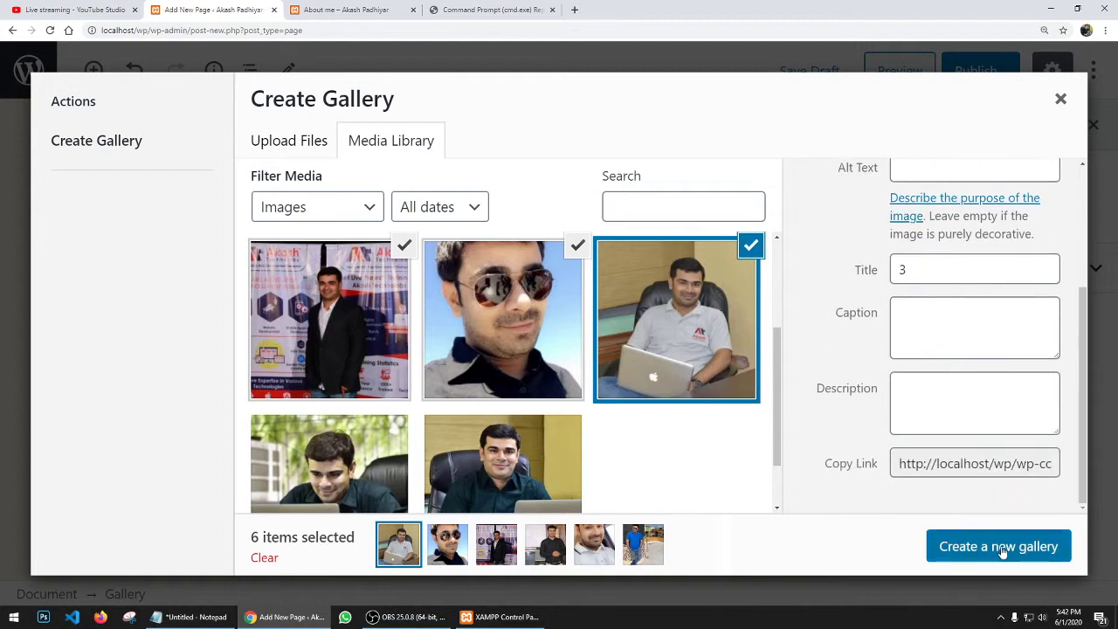
{"action": "left_click", "coordinate": [566, 477]}
{"action": "left_click", "coordinate": [383, 472]}
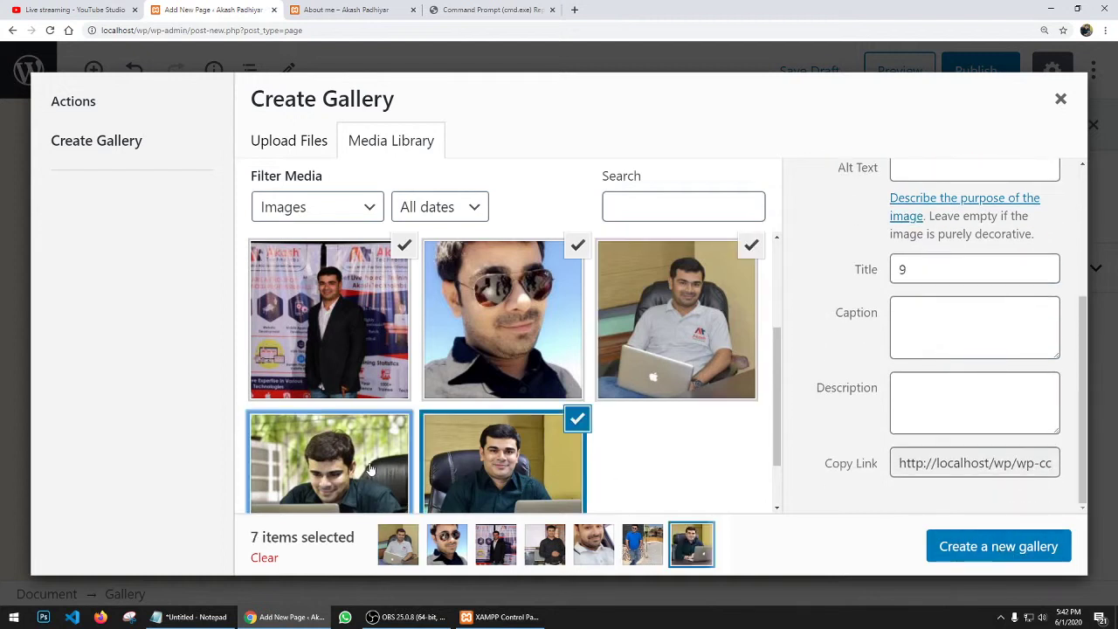
{"action": "left_click", "coordinate": [1018, 548]}
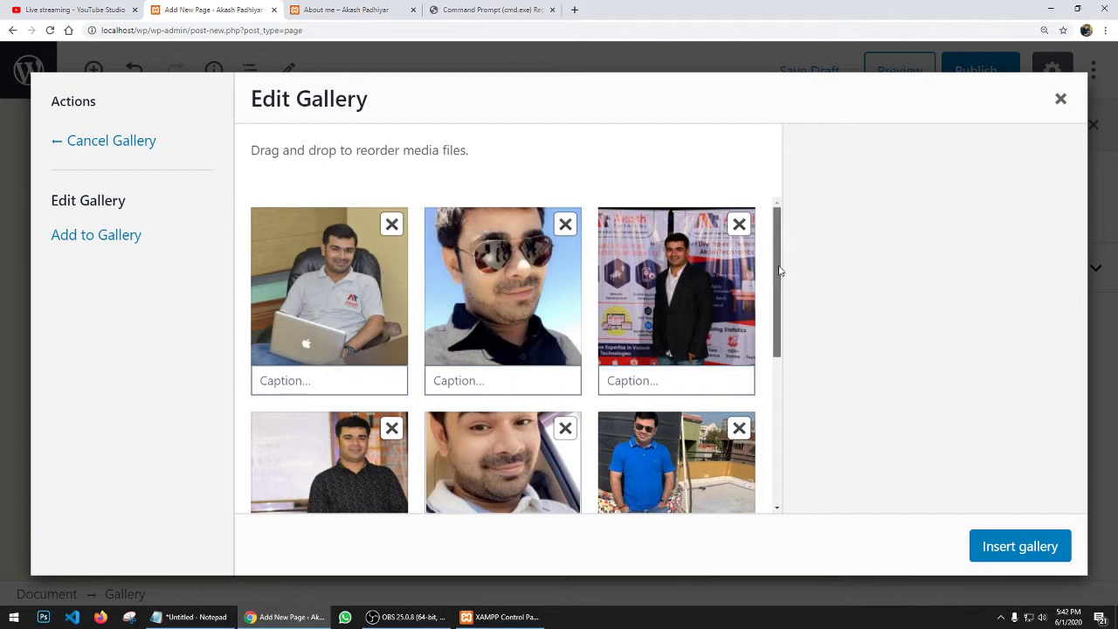
Review the photos' caption fields and insert the eight-image gallery into the page
{"action": "mouse_move", "coordinate": [777, 306]}
{"action": "left_mouse_down"}
{"action": "mouse_move", "coordinate": [781, 432]}
{"action": "mouse_move", "coordinate": [766, 287]}
{"action": "left_mouse_up"}
{"action": "left_click", "coordinate": [324, 349]}
{"action": "left_click", "coordinate": [551, 351]}
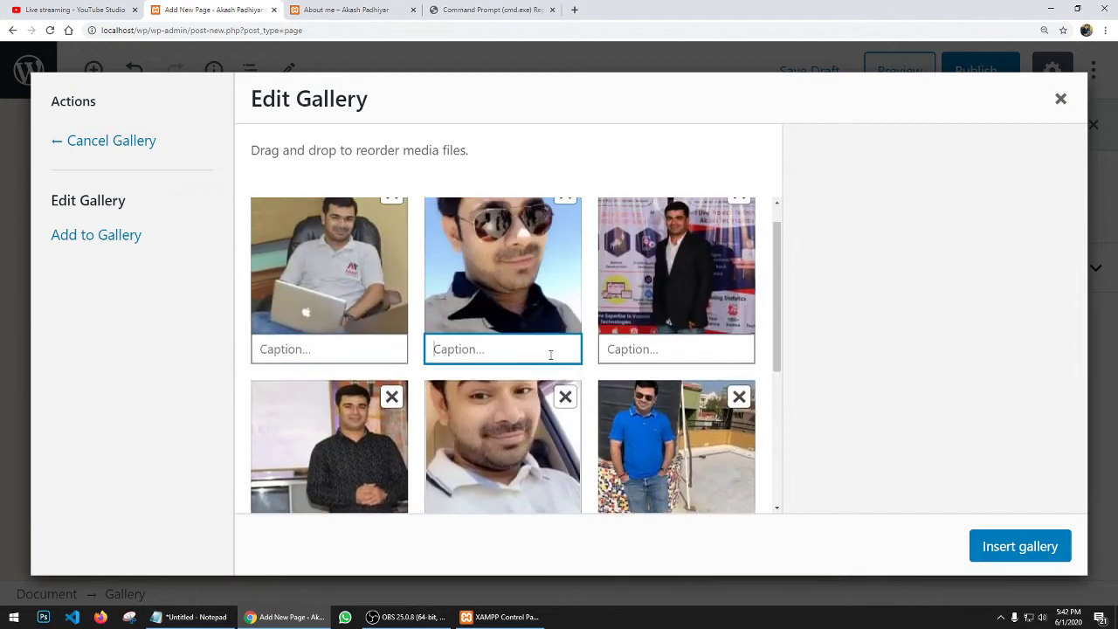
{"action": "key", "text": "Tab"}
{"action": "scroll", "coordinate": [515, 355], "scroll_direction": "down", "scroll_amount": 1}
{"action": "scroll", "coordinate": [515, 356], "scroll_direction": "down", "scroll_amount": 3}
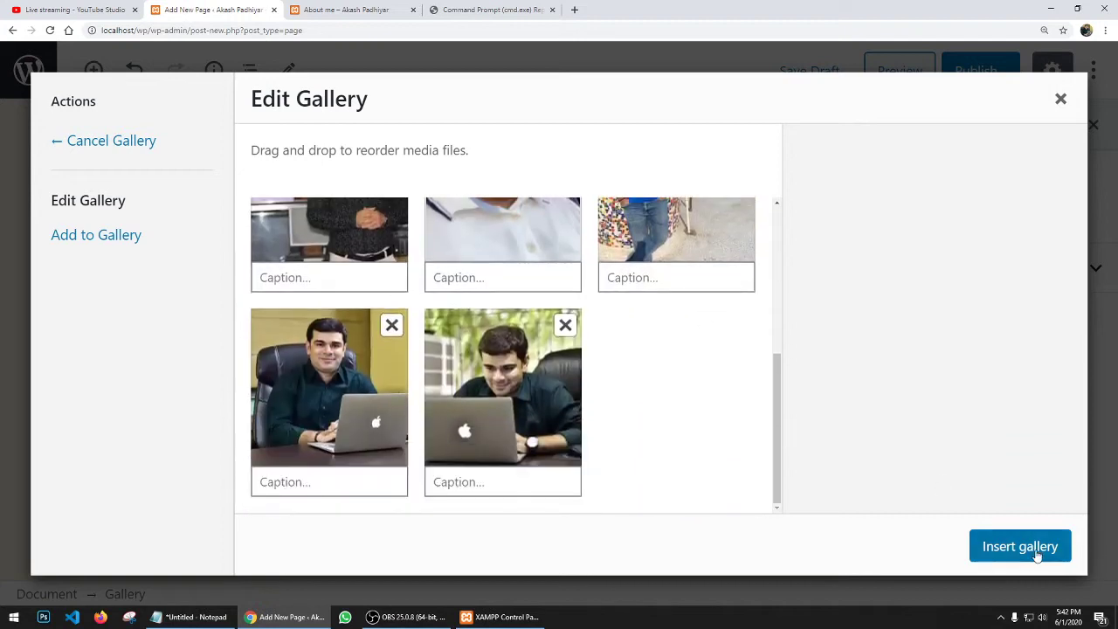
{"action": "left_click", "coordinate": [1036, 553]}
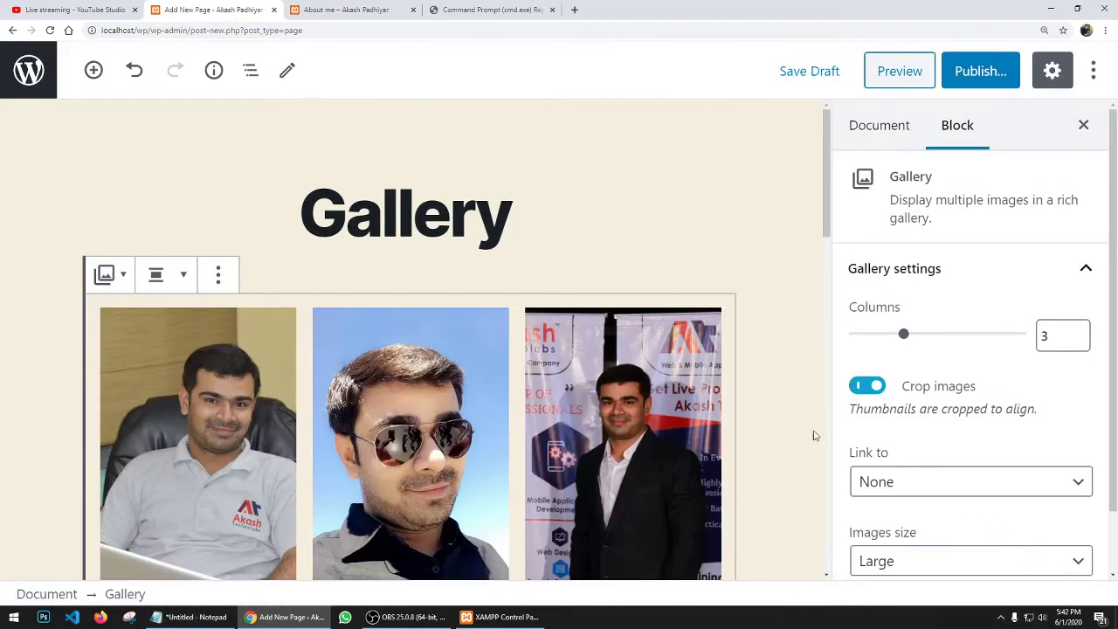
Set the gallery to 4 columns per row
{"action": "scroll", "coordinate": [755, 399], "scroll_direction": "down", "scroll_amount": 1}
{"action": "scroll", "coordinate": [755, 399], "scroll_direction": "down", "scroll_amount": 3}
{"action": "scroll", "coordinate": [749, 387], "scroll_direction": "up", "scroll_amount": 4}
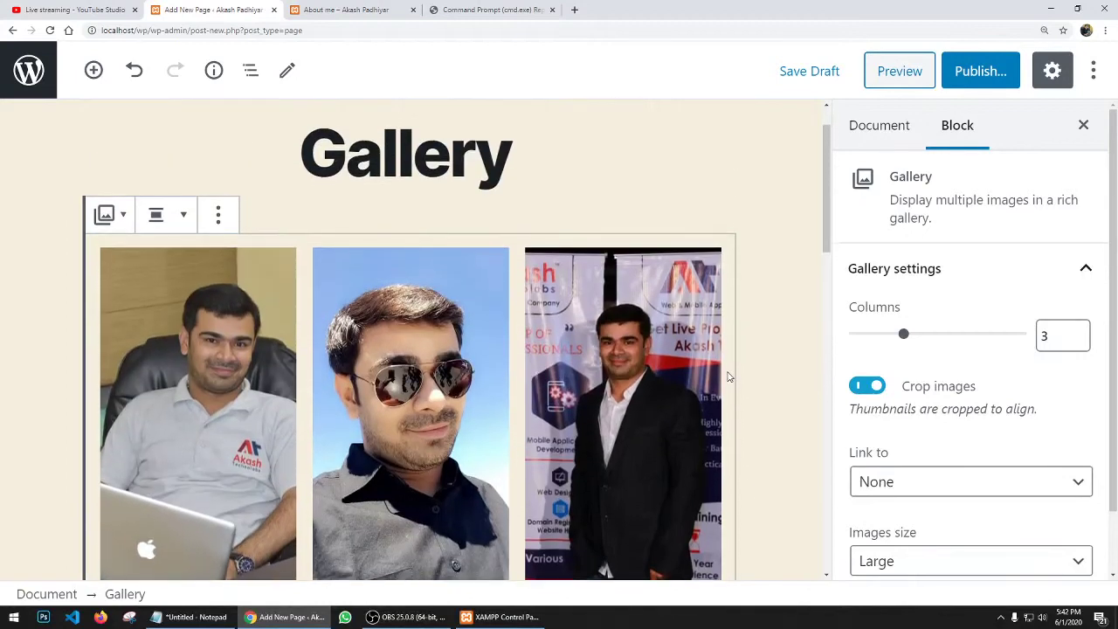
{"action": "scroll", "coordinate": [731, 378], "scroll_direction": "down", "scroll_amount": 2}
{"action": "left_click_drag", "start_coordinate": [899, 336], "coordinate": [933, 343]}
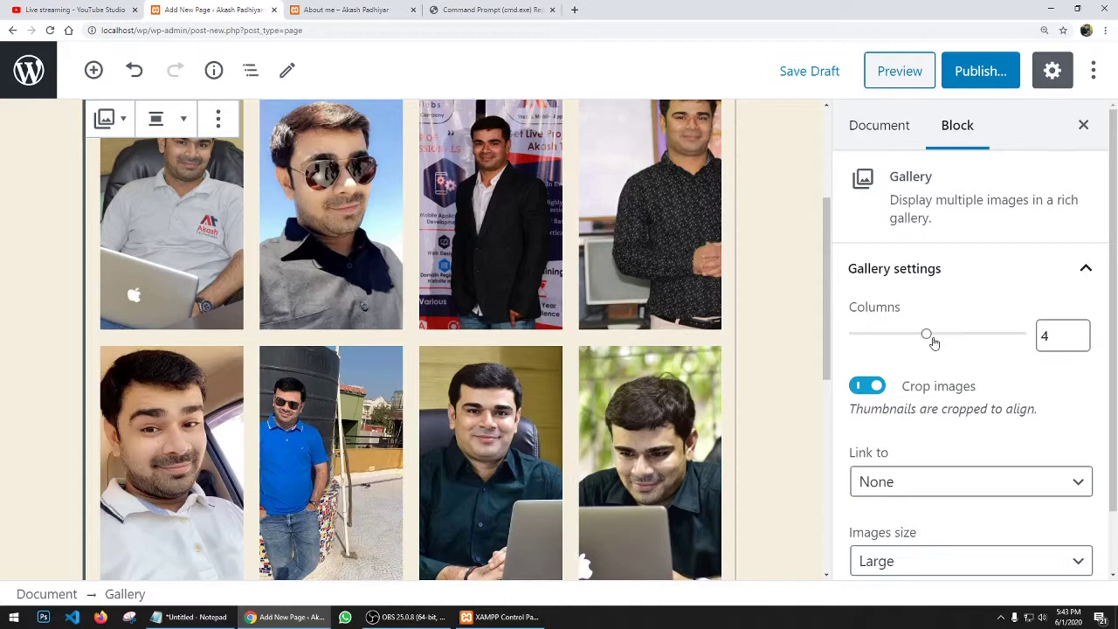
{"action": "scroll", "coordinate": [785, 396], "scroll_direction": "down", "scroll_amount": 3}
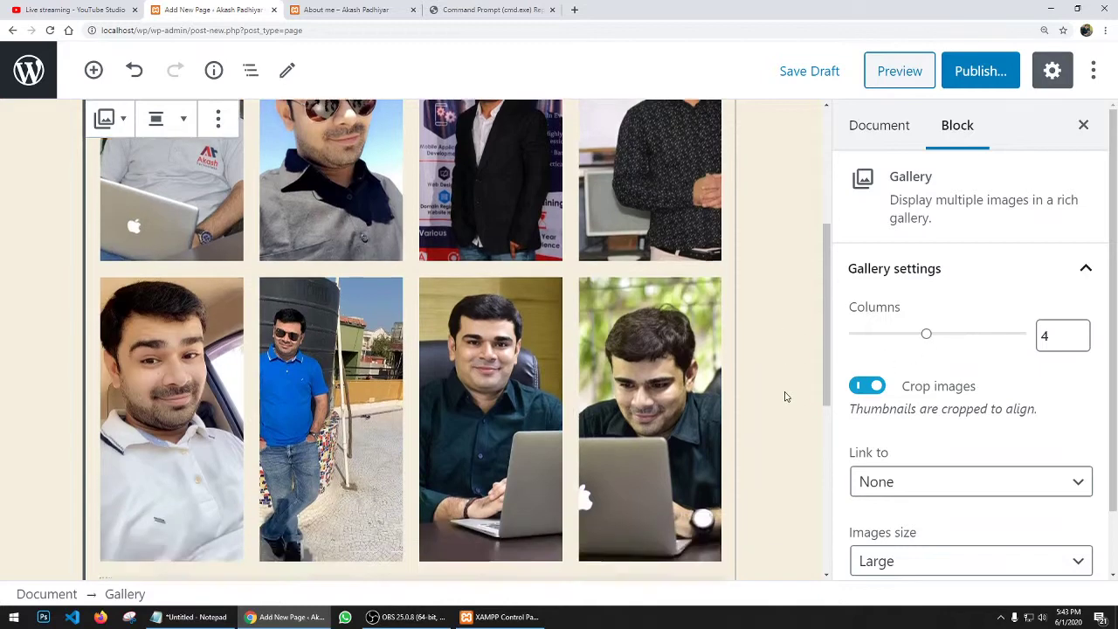
{"action": "scroll", "coordinate": [935, 480], "scroll_direction": "down", "scroll_amount": 1}
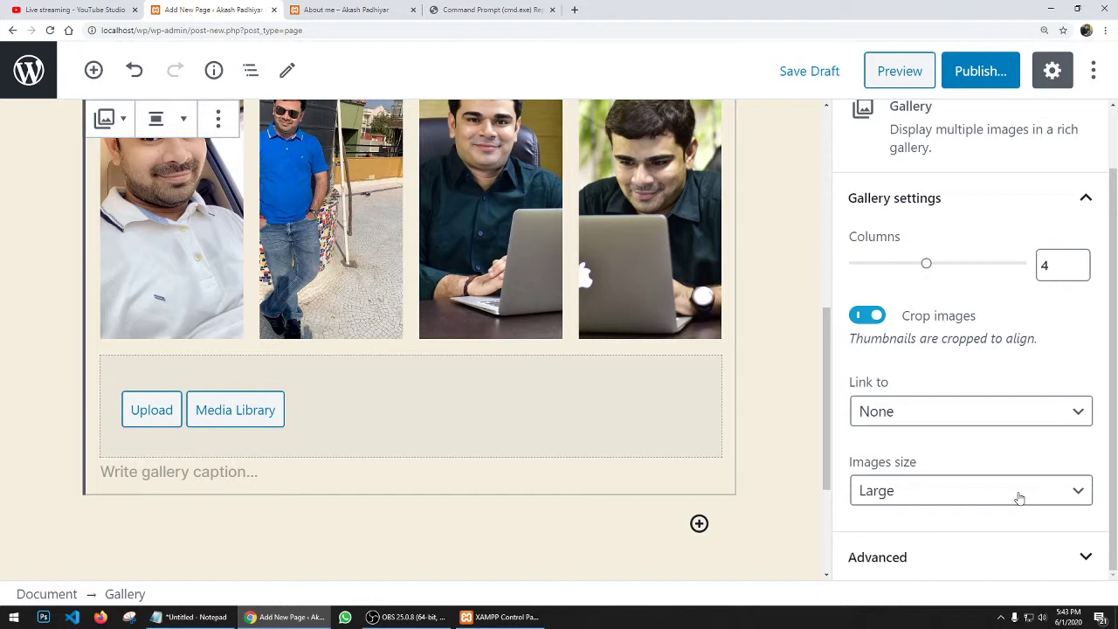
Keep Large image size, set Link to Media File, and open the pre-publish check
{"action": "left_click", "coordinate": [1018, 497]}
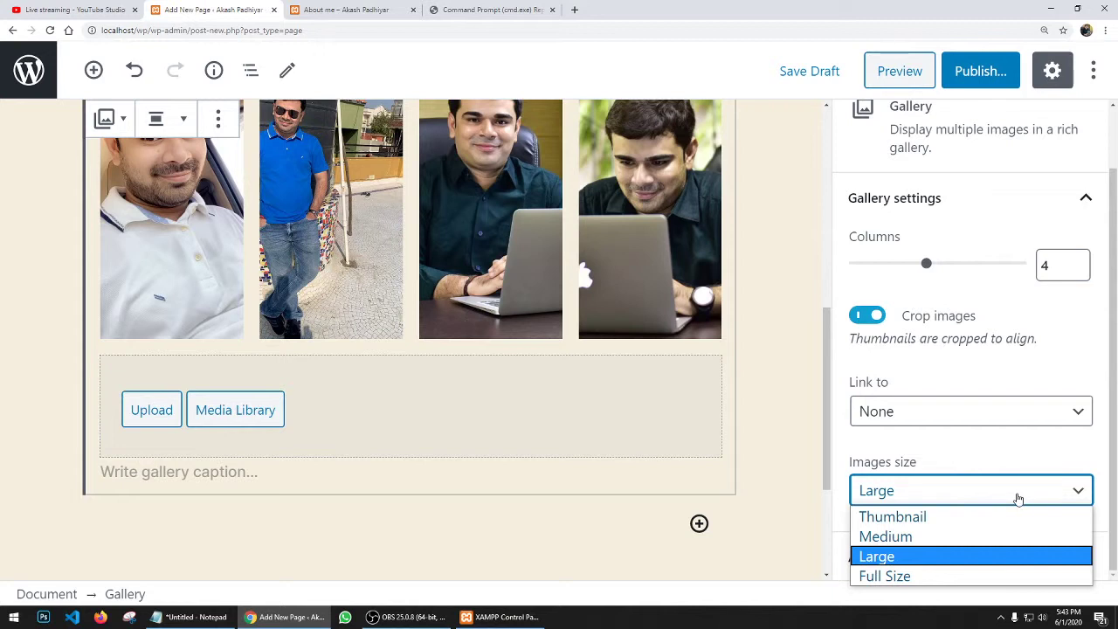
{"action": "left_click", "coordinate": [1018, 495]}
{"action": "left_click", "coordinate": [958, 412]}
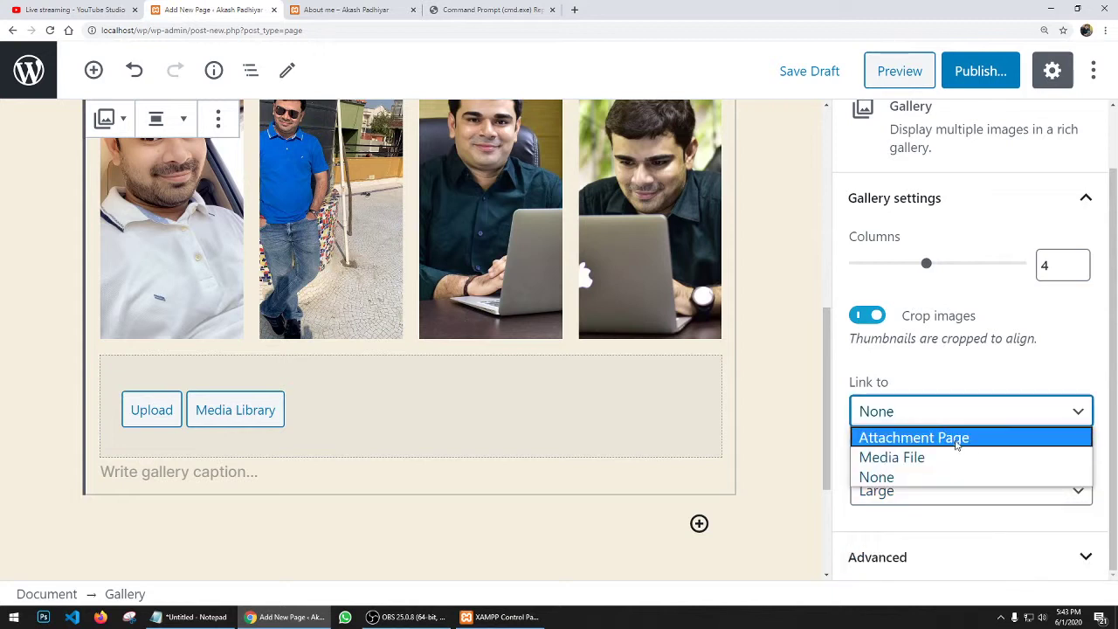
{"action": "left_click", "coordinate": [923, 458]}
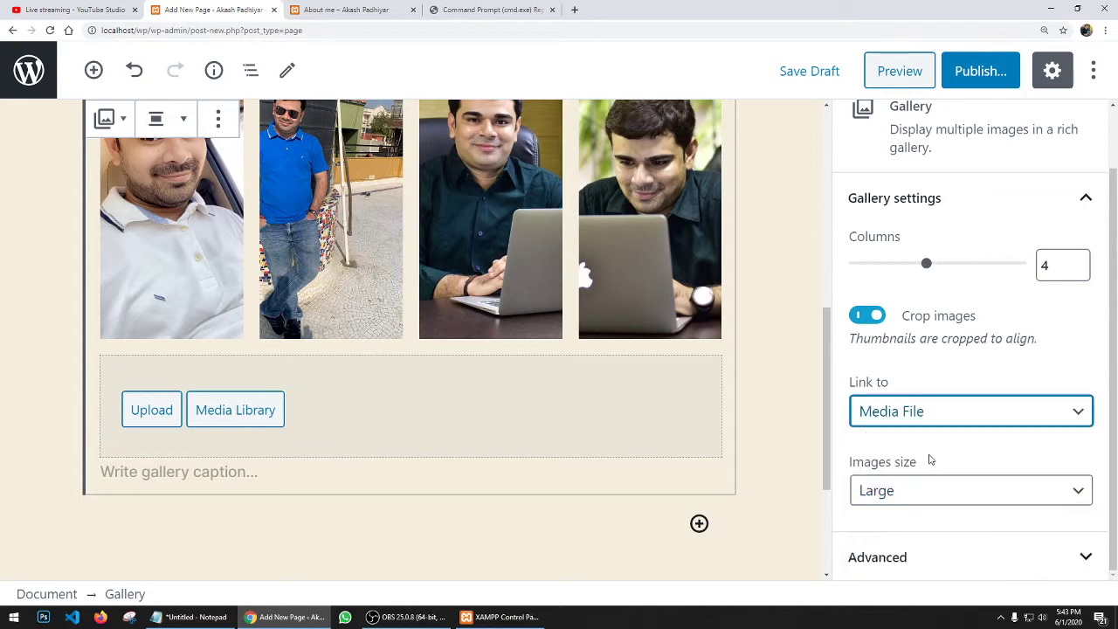
{"action": "scroll", "coordinate": [676, 384], "scroll_direction": "up", "scroll_amount": 3}
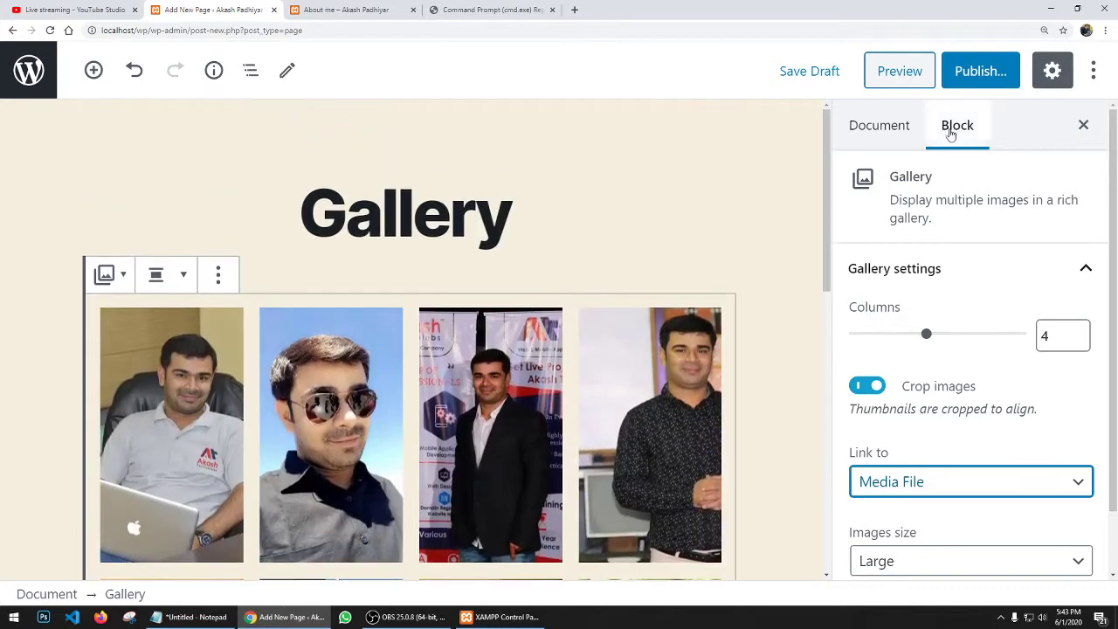
{"action": "left_click", "coordinate": [959, 75]}
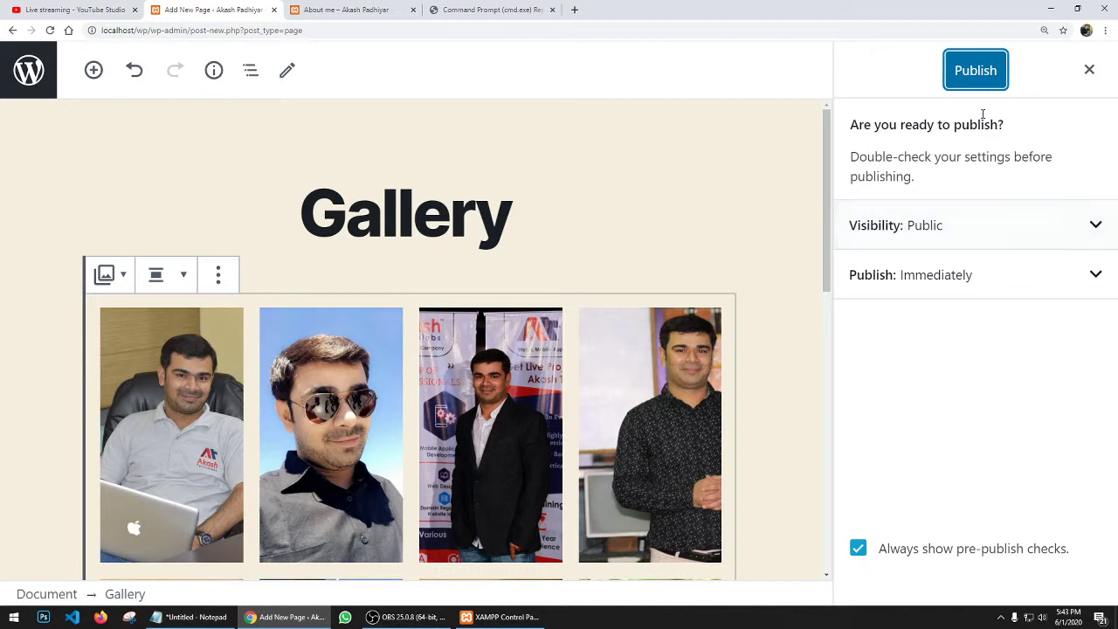
Publish the Gallery page, open it from the live site menu, and view a photo full-size
{"action": "left_click", "coordinate": [969, 77]}
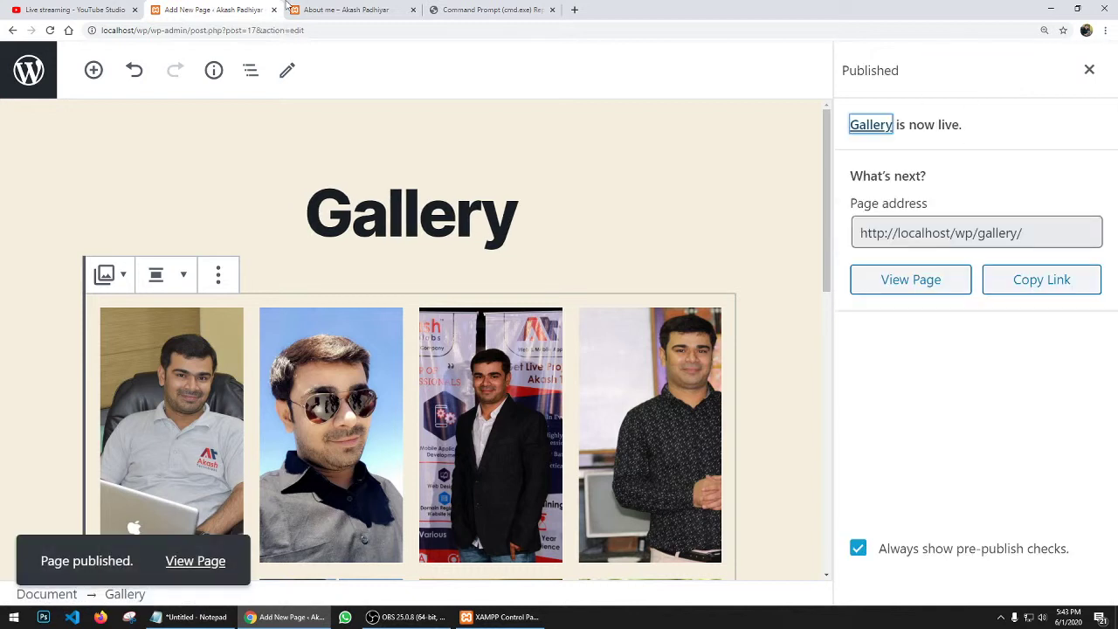
{"action": "left_click", "coordinate": [365, 7]}
{"action": "left_click", "coordinate": [122, 126]}
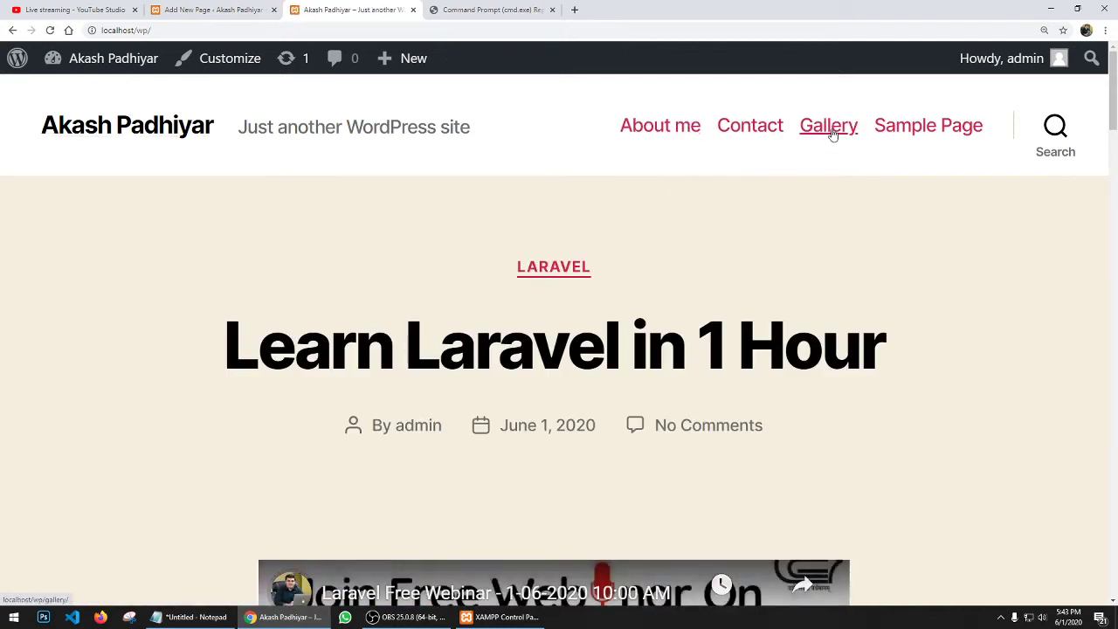
{"action": "left_click", "coordinate": [828, 131]}
{"action": "left_click_drag", "start_coordinate": [1114, 122], "coordinate": [1113, 253]}
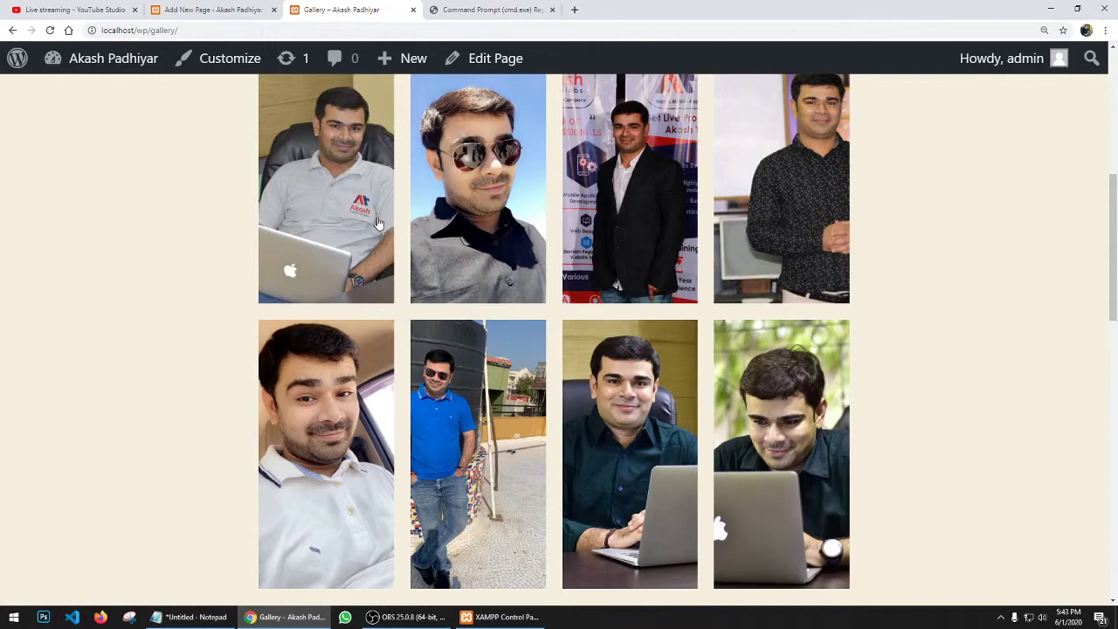
{"action": "left_click", "coordinate": [619, 221]}
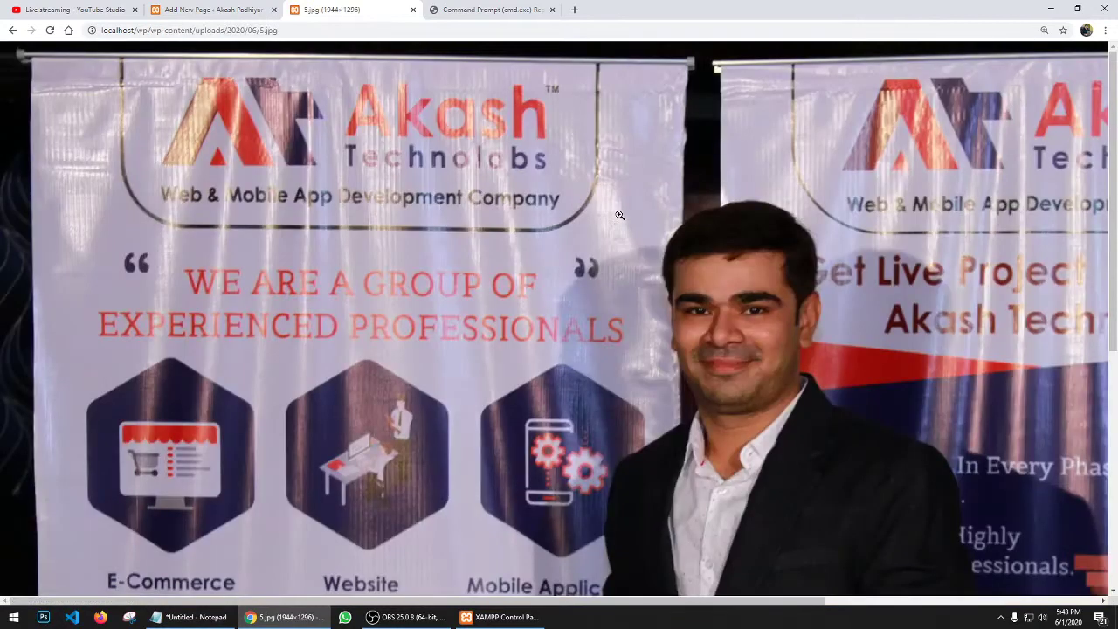
Go back to the site's home page, then return to the WordPress admin dashboard
{"action": "left_click", "coordinate": [5, 32]}
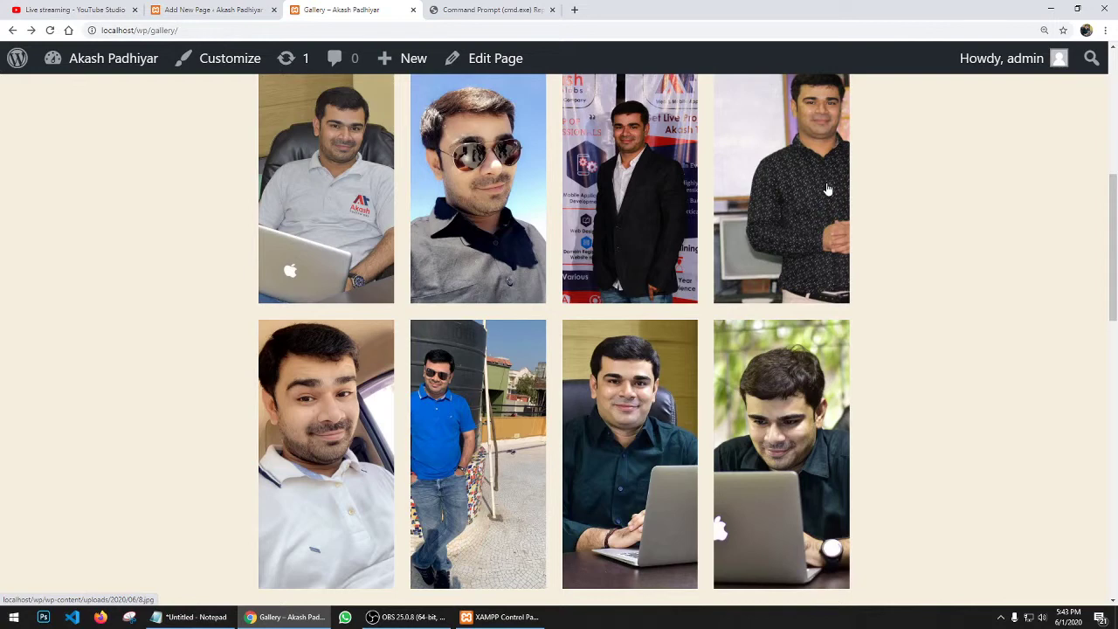
{"action": "scroll", "coordinate": [804, 191], "scroll_direction": "up", "scroll_amount": 5}
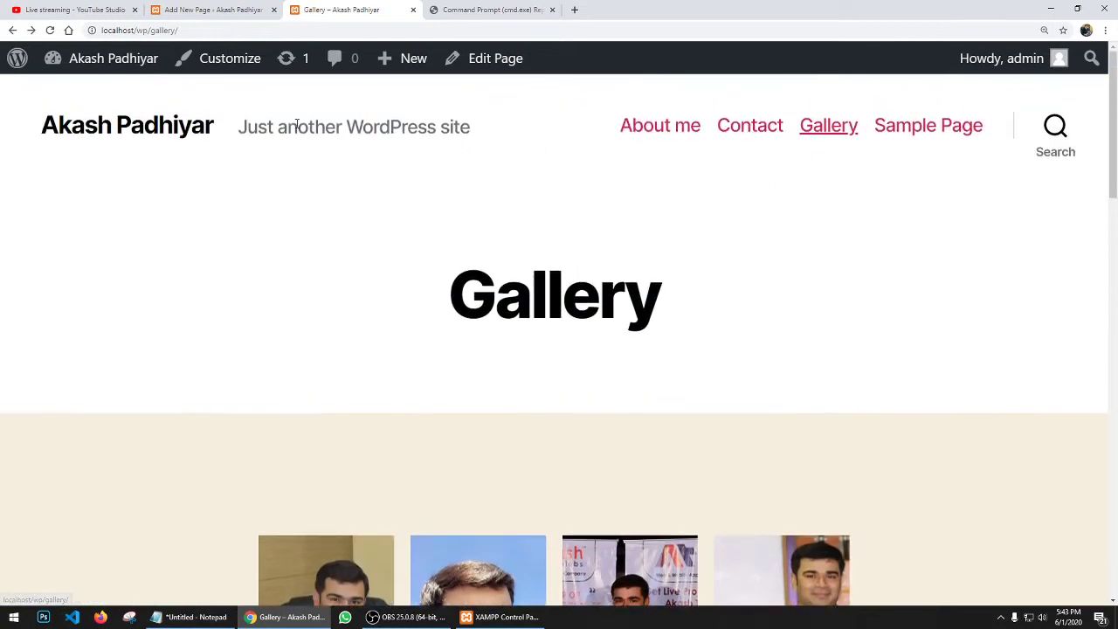
{"action": "left_click", "coordinate": [170, 131]}
{"action": "scroll", "coordinate": [765, 261], "scroll_direction": "down", "scroll_amount": 5}
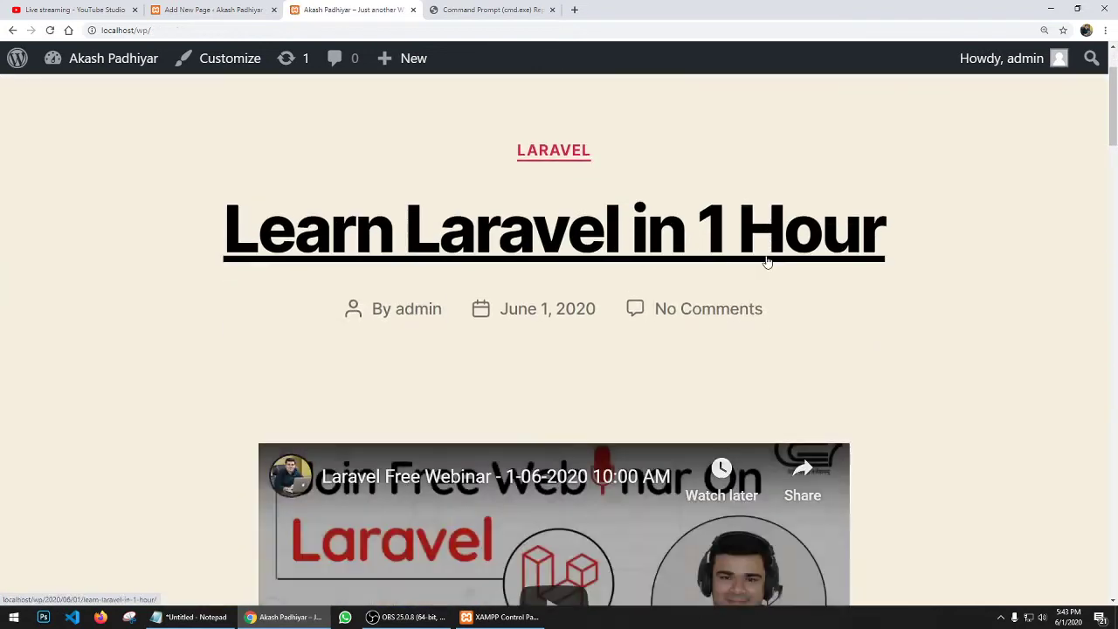
{"action": "scroll", "coordinate": [784, 264], "scroll_direction": "down", "scroll_amount": 5}
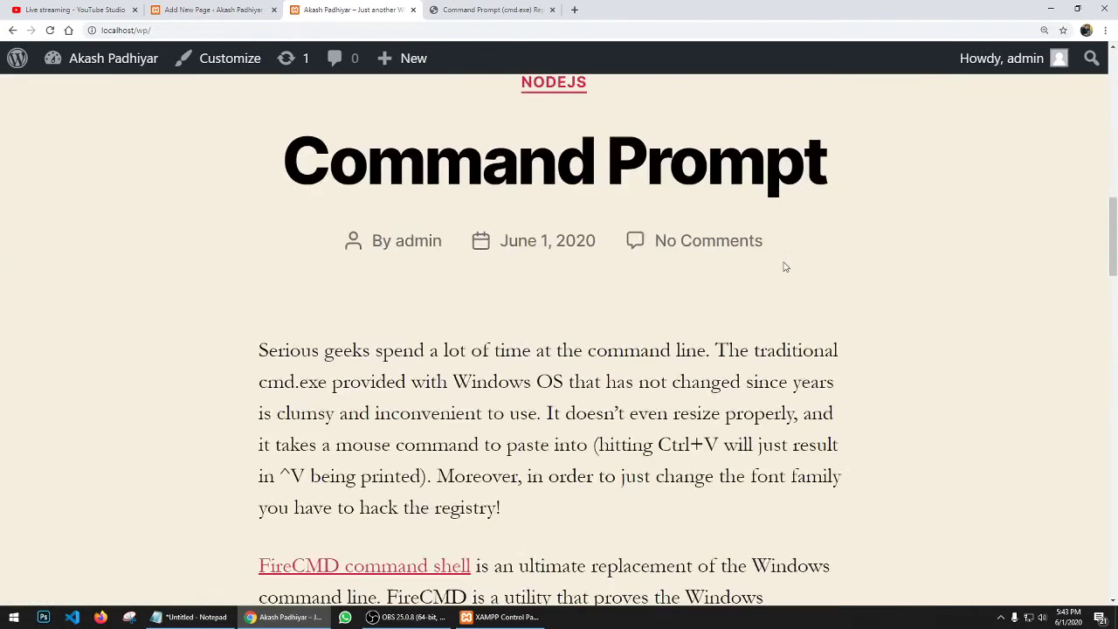
{"action": "scroll", "coordinate": [779, 263], "scroll_direction": "up", "scroll_amount": 8}
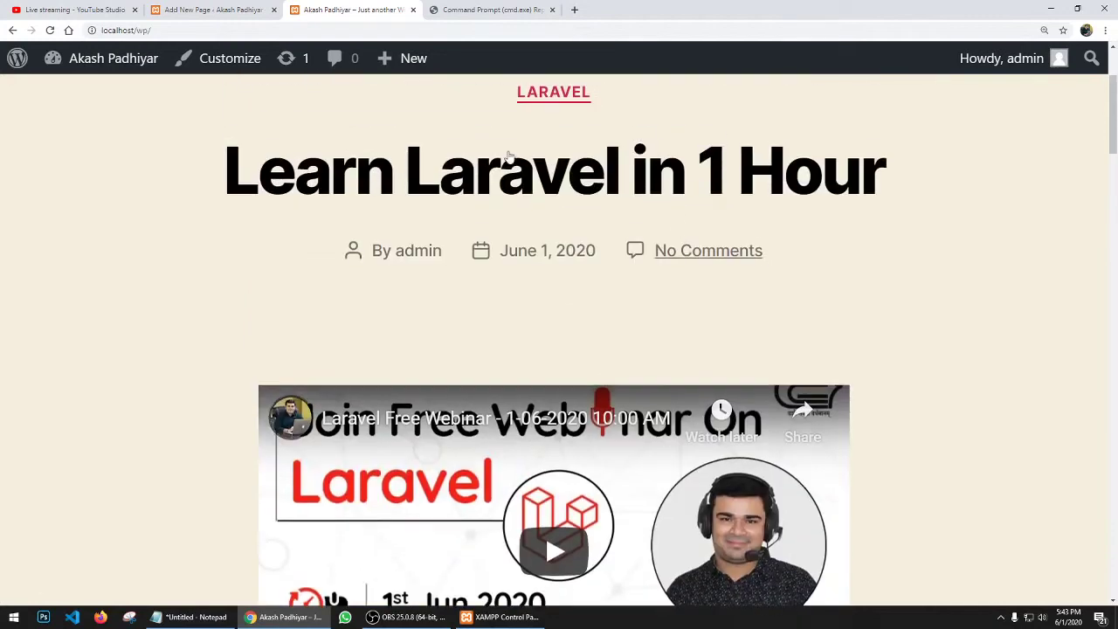
{"action": "left_click", "coordinate": [265, 7]}
{"action": "left_click", "coordinate": [49, 76]}
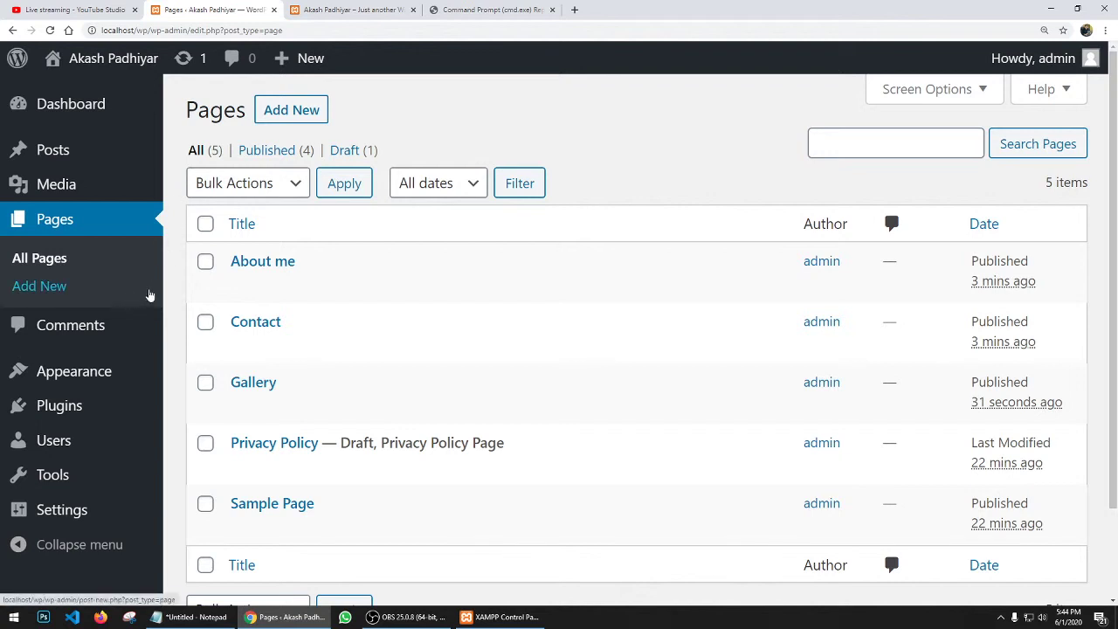
Switch to the live site and view its header menu: About me, Contact, Gallery, Sample Page
{"action": "mouse_move", "coordinate": [109, 370]}
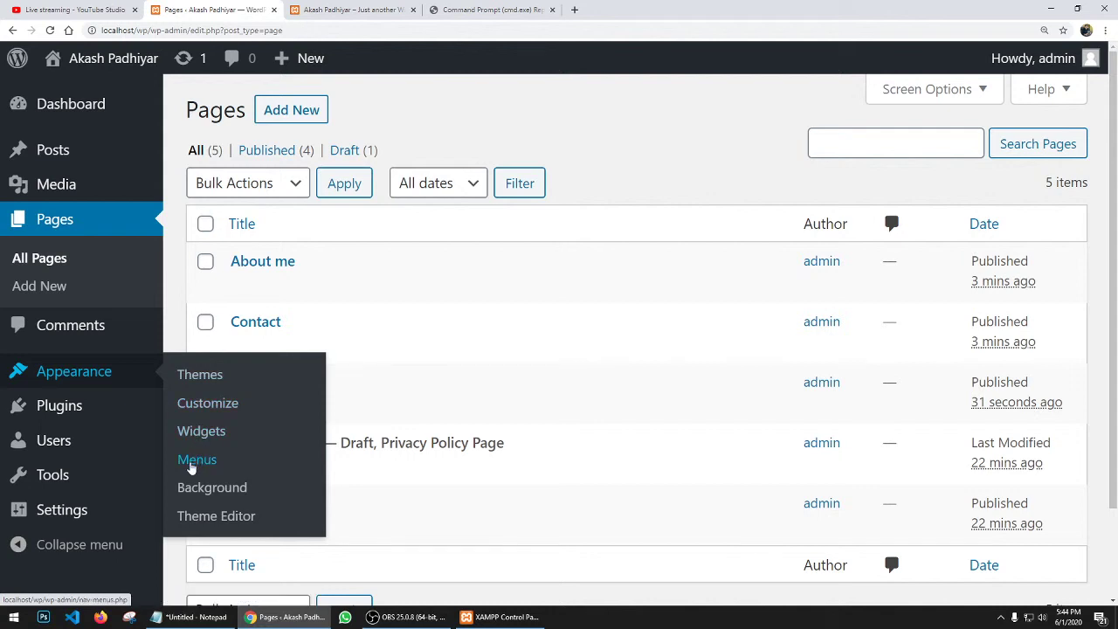
{"action": "left_click", "coordinate": [354, 6]}
{"action": "scroll", "coordinate": [551, 141], "scroll_direction": "up", "scroll_amount": 2}
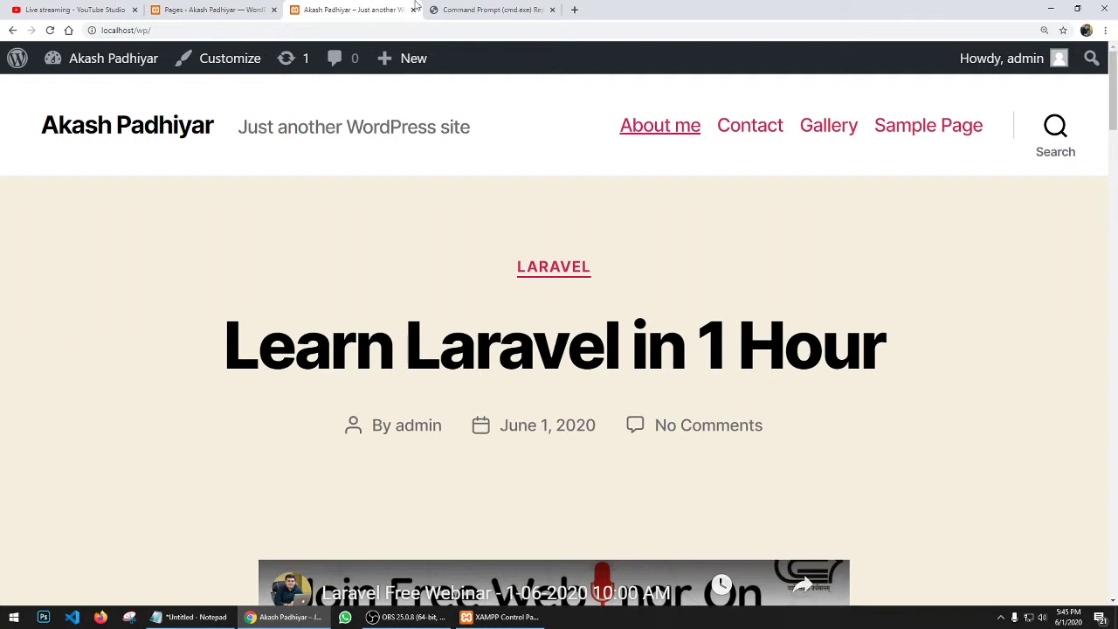
Go to Appearance > Menus in the WordPress admin
{"action": "left_click", "coordinate": [15, 59]}
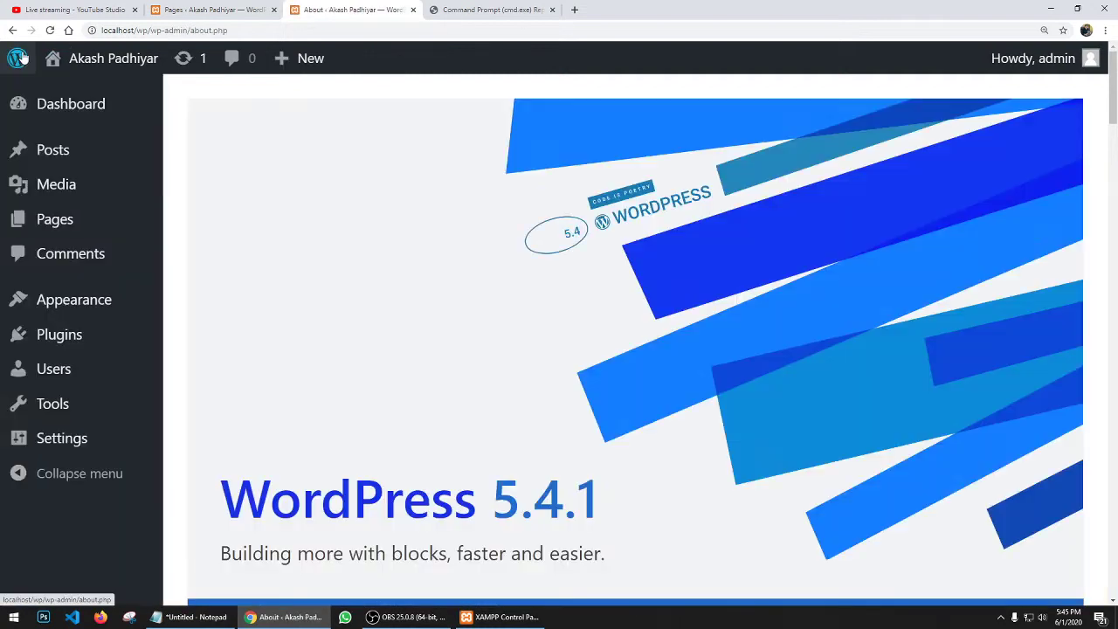
{"action": "mouse_move", "coordinate": [71, 77]}
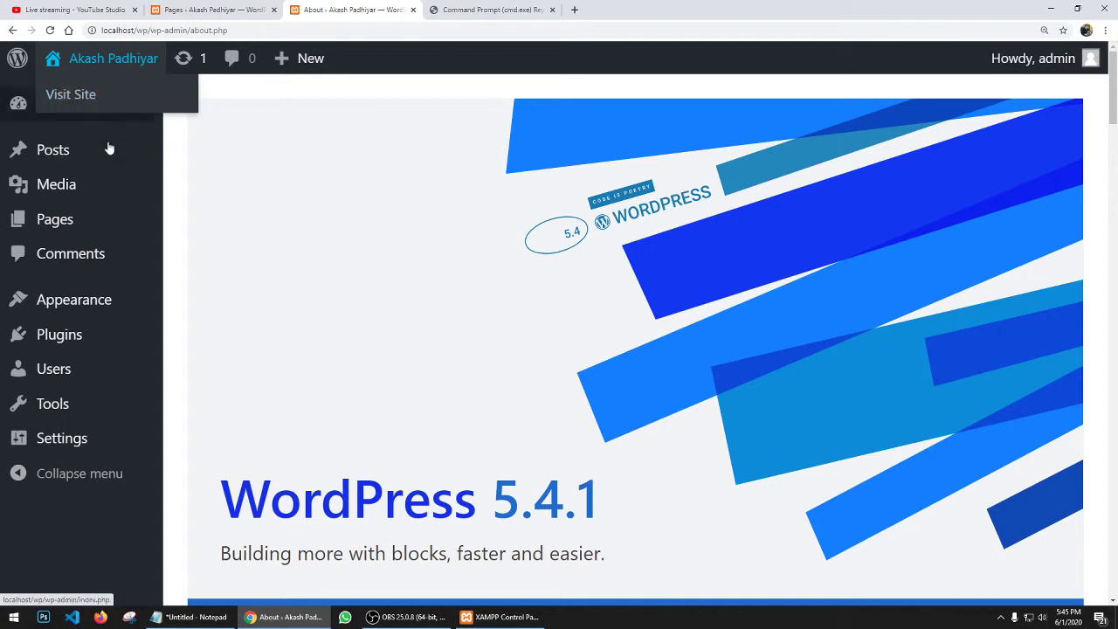
{"action": "scroll", "coordinate": [376, 242], "scroll_direction": "down", "scroll_amount": 5}
{"action": "mouse_move", "coordinate": [78, 300]}
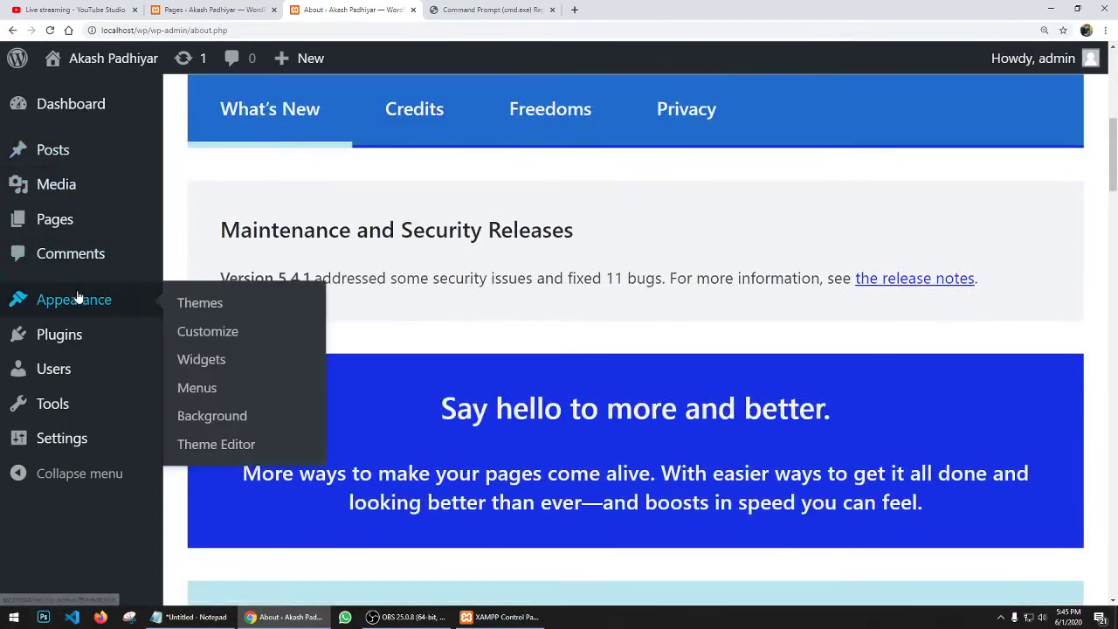
{"action": "left_click", "coordinate": [207, 395]}
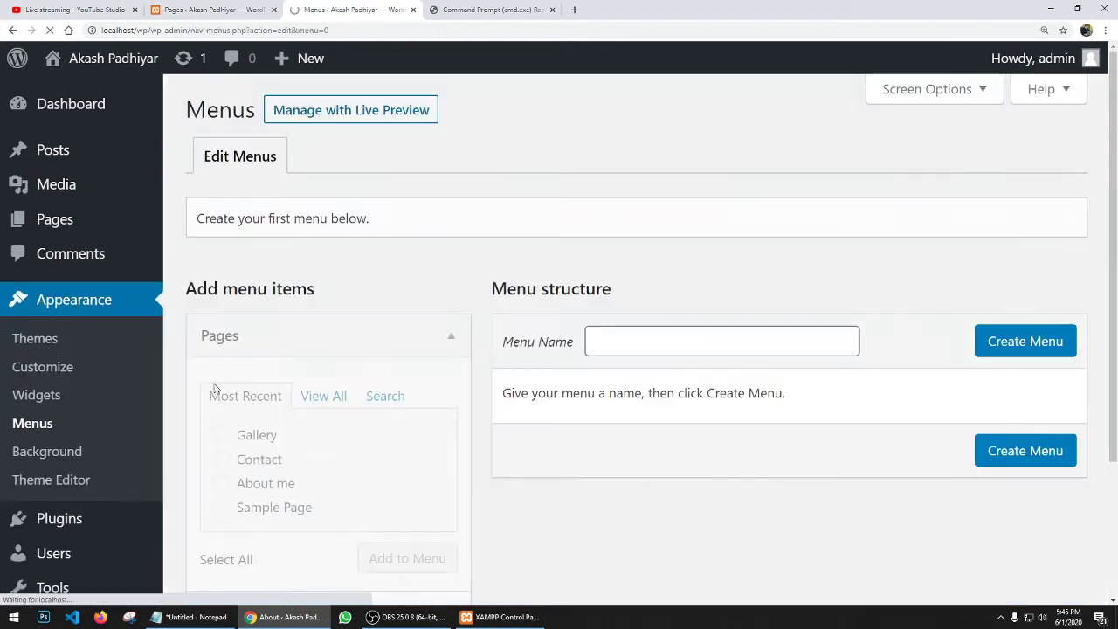
{"action": "scroll", "coordinate": [660, 284], "scroll_direction": "down", "scroll_amount": 2}
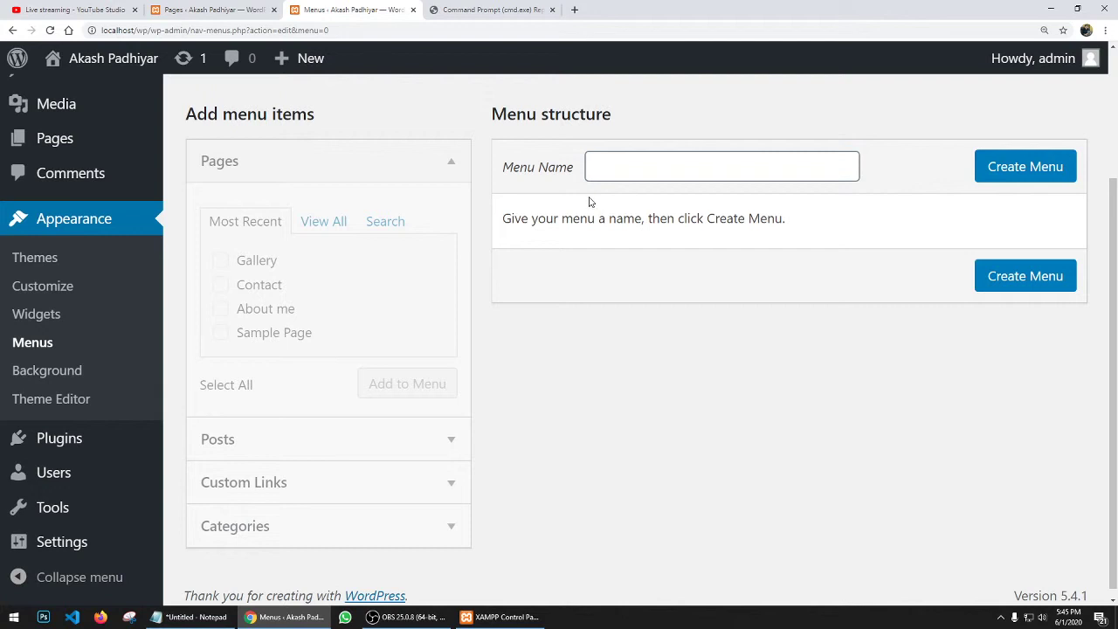
Duplicate the Menus tab and load localhost/wp/ in the copy
{"action": "right_click", "coordinate": [370, 8]}
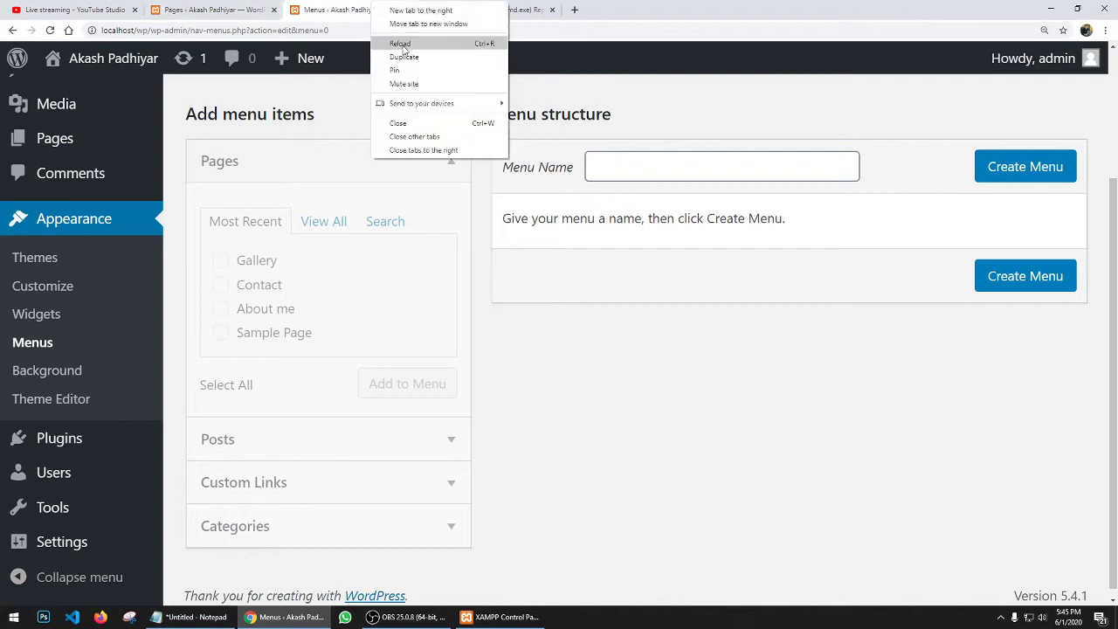
{"action": "left_click", "coordinate": [403, 57]}
{"action": "left_click", "coordinate": [151, 29]}
{"action": "type", "text": "localhost/wp/"}
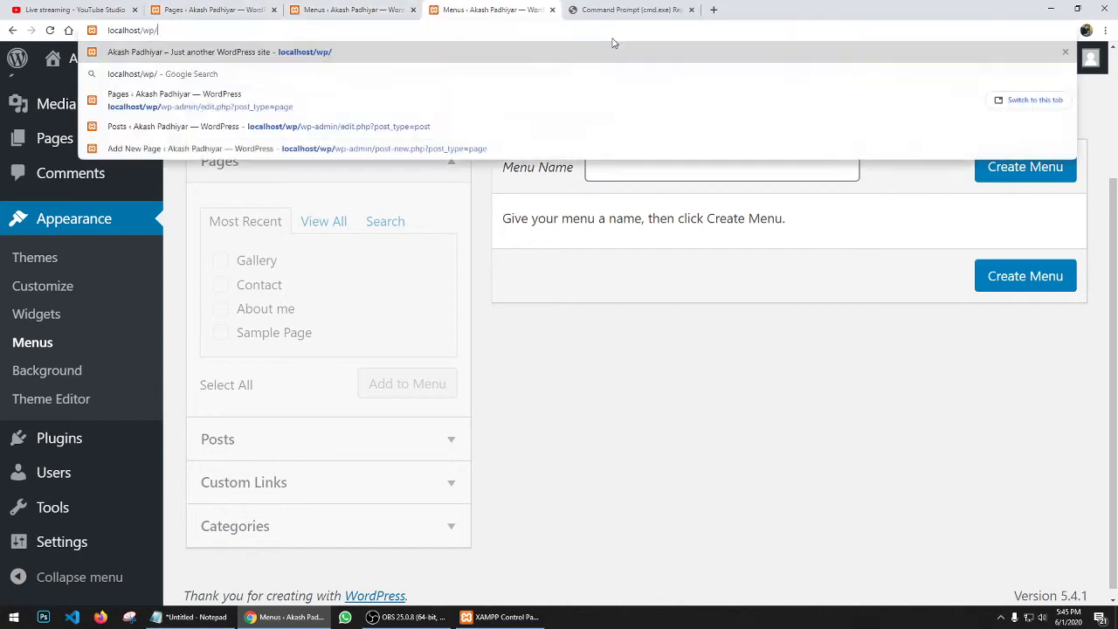
{"action": "key", "text": "Return"}
Close the Pages and Command Prompt tabs, then return to Menus and select the Menu Name field
{"action": "left_click", "coordinate": [273, 9]}
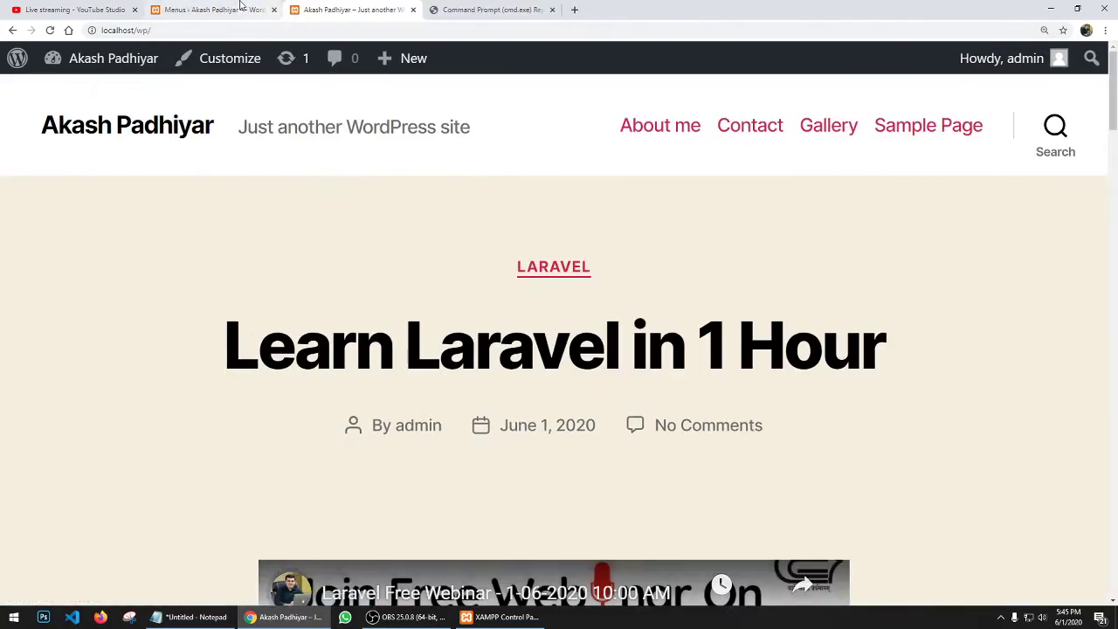
{"action": "left_click", "coordinate": [239, 7]}
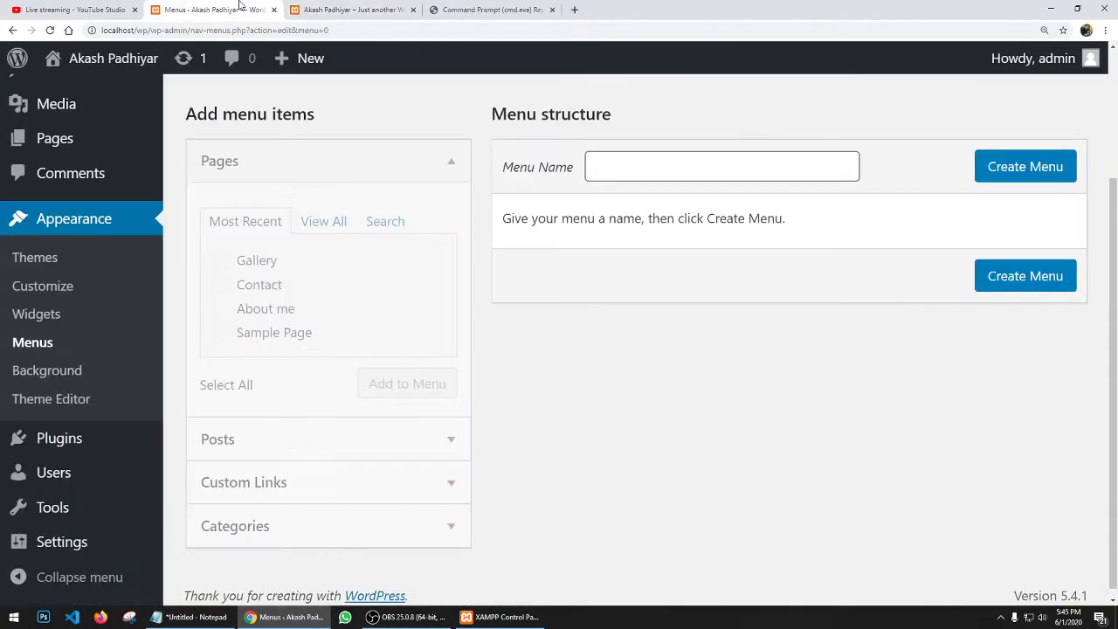
{"action": "left_click", "coordinate": [367, 9]}
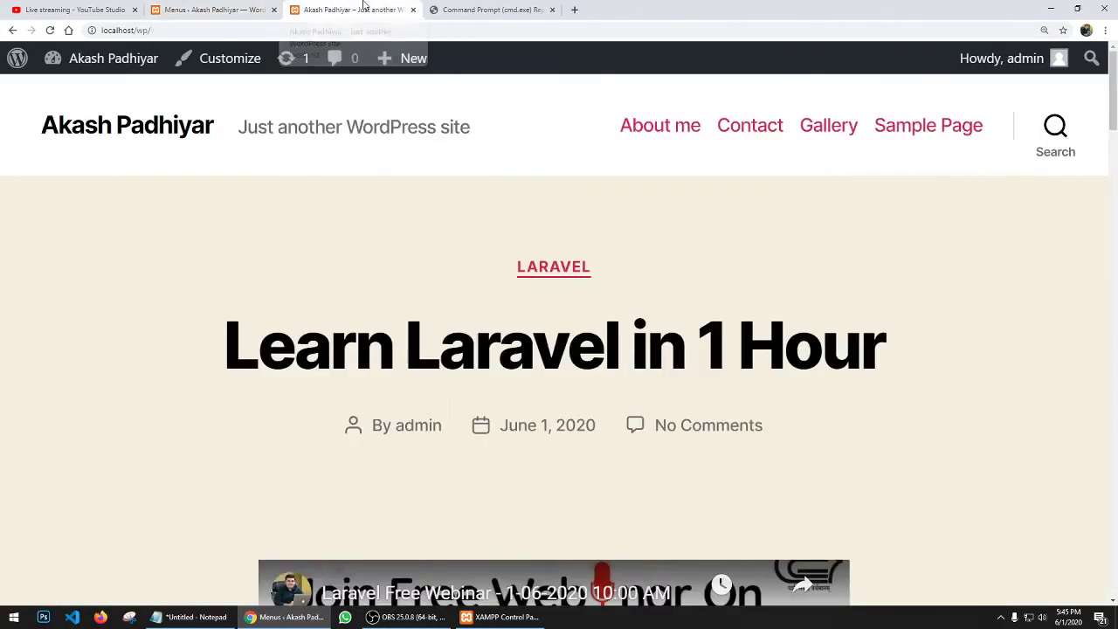
{"action": "left_click", "coordinate": [552, 10]}
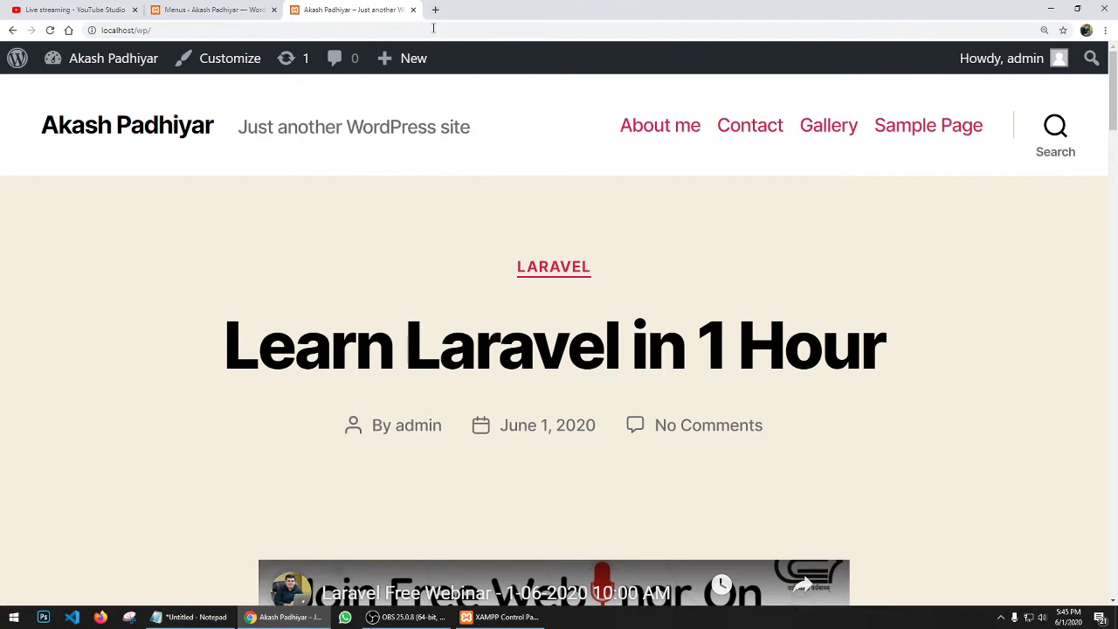
{"action": "left_click", "coordinate": [262, 7]}
{"action": "left_click", "coordinate": [653, 162]}
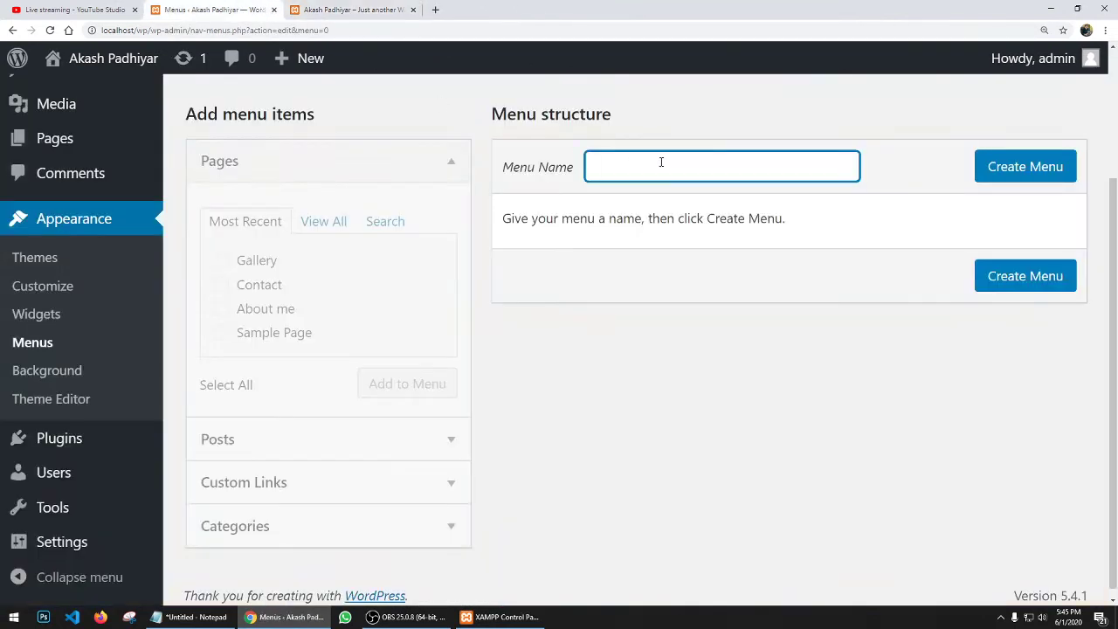
Create a new menu named Menu1
{"action": "type", "text": "Menu1"}
{"action": "left_click", "coordinate": [1006, 167]}
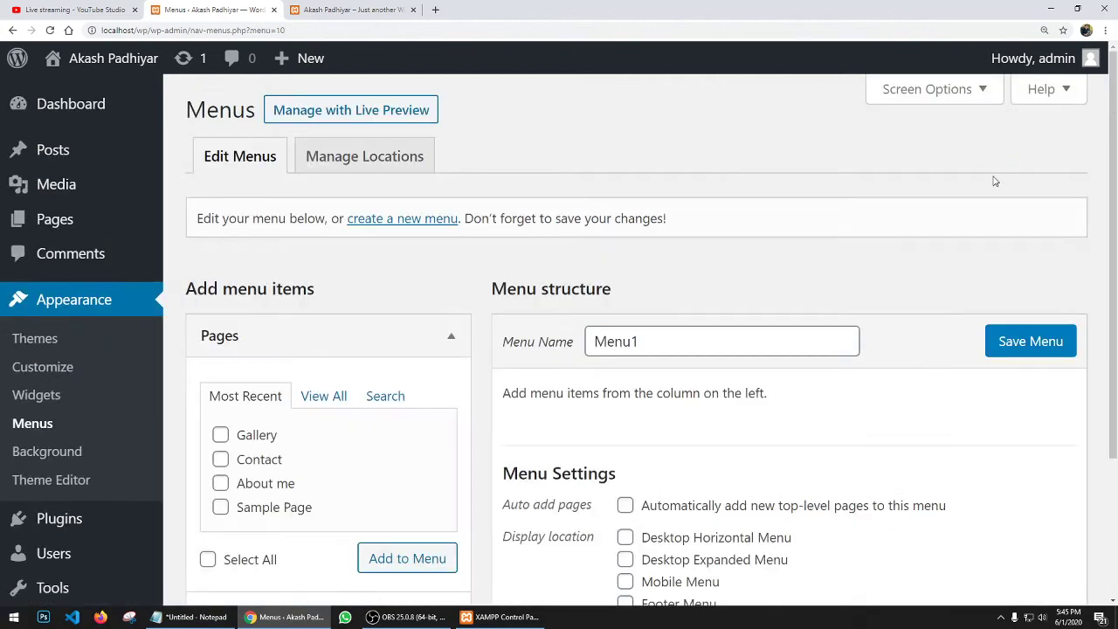
{"action": "scroll", "coordinate": [822, 234], "scroll_direction": "down", "scroll_amount": 2}
{"action": "scroll", "coordinate": [349, 352], "scroll_direction": "down", "scroll_amount": 1}
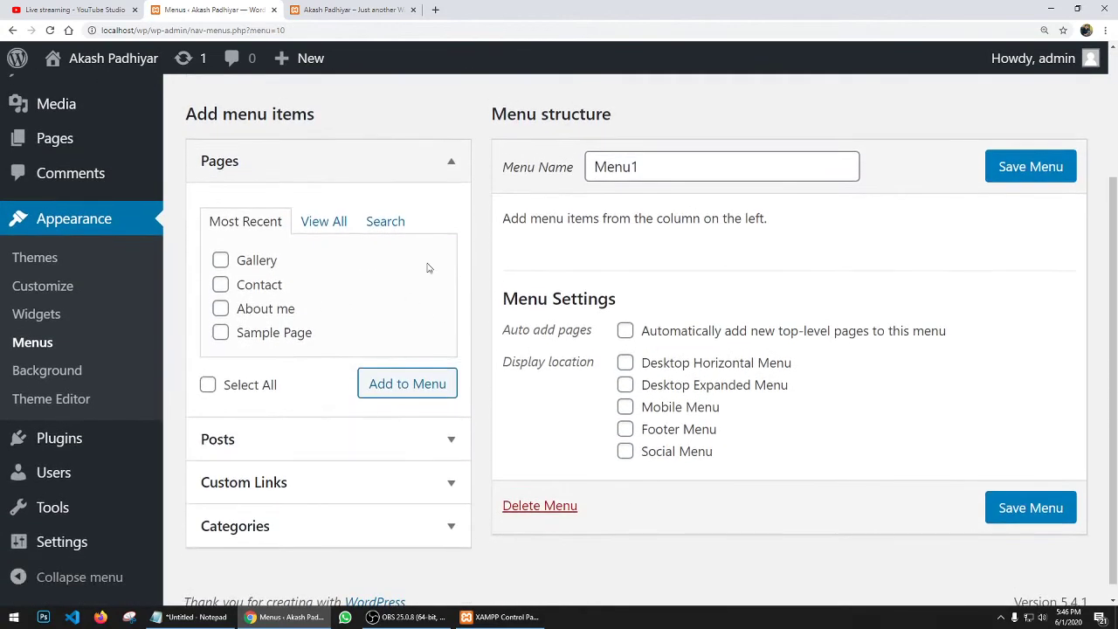
Expand and collapse the Pages, Posts, Custom Links and Categories panels, leaving Pages open
{"action": "left_click", "coordinate": [444, 175]}
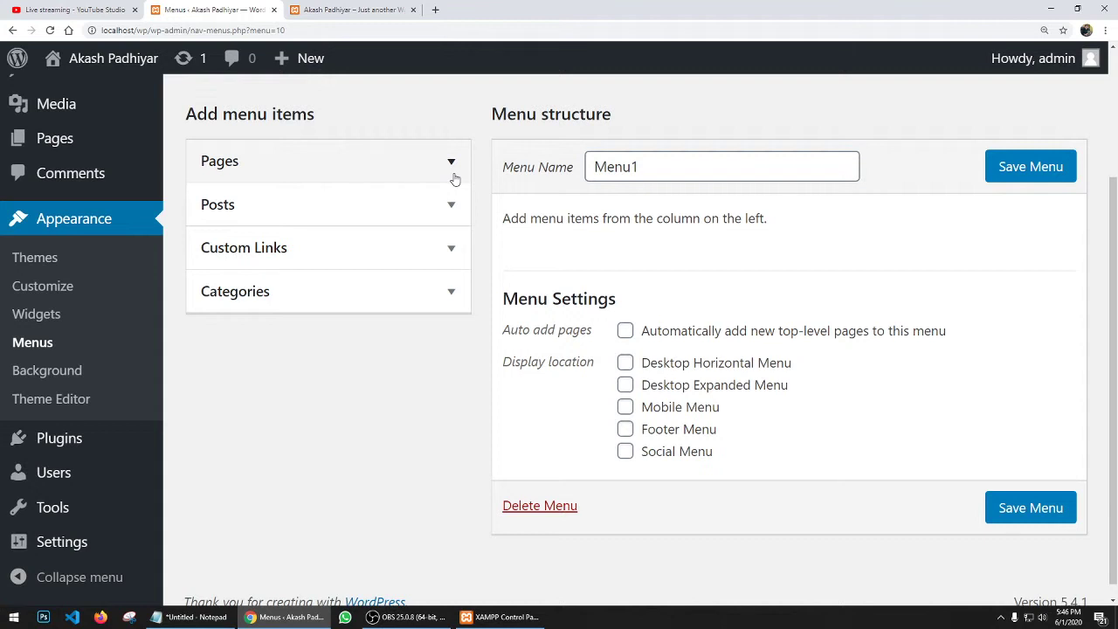
{"action": "left_click", "coordinate": [392, 166]}
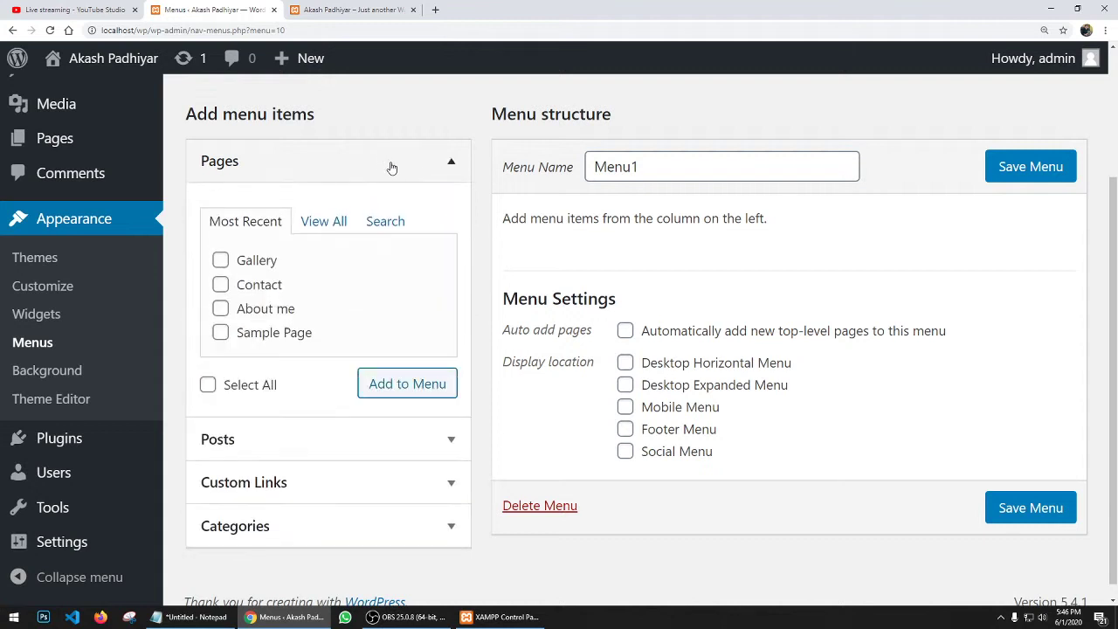
{"action": "left_click", "coordinate": [387, 169]}
{"action": "left_click", "coordinate": [349, 212]}
{"action": "left_click", "coordinate": [349, 214]}
{"action": "left_click", "coordinate": [342, 247]}
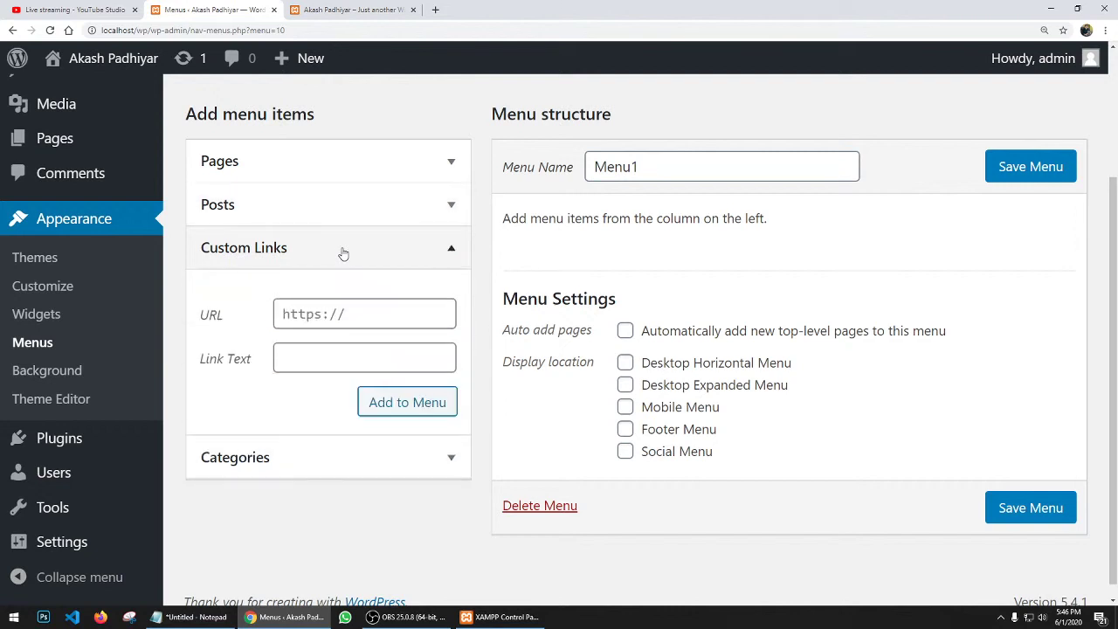
{"action": "left_click", "coordinate": [341, 251]}
{"action": "left_click", "coordinate": [335, 299]}
{"action": "left_click", "coordinate": [336, 306]}
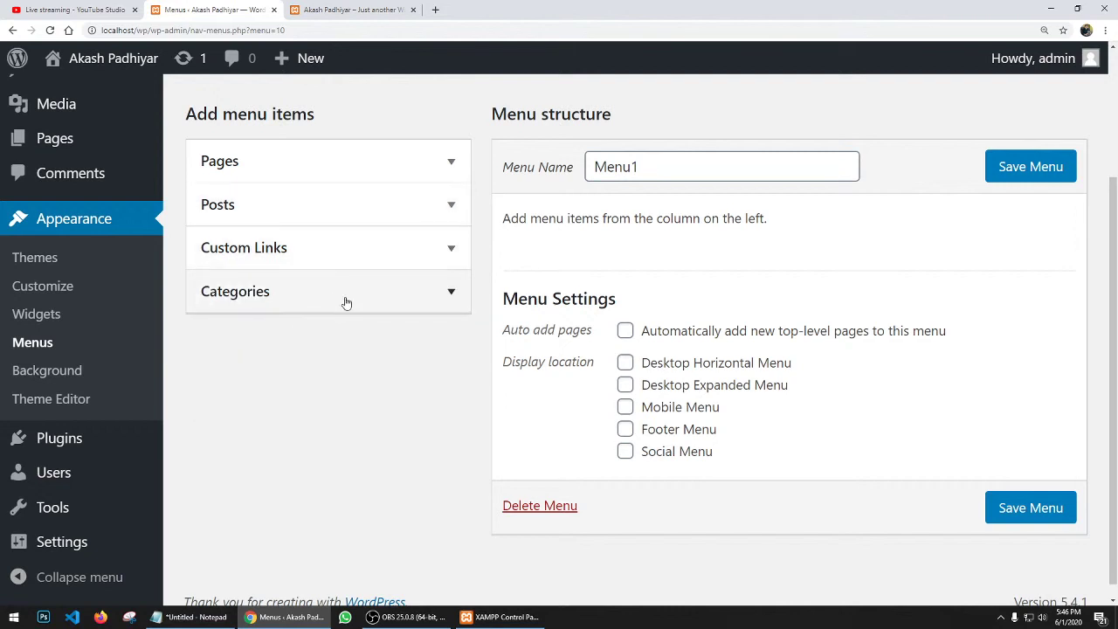
{"action": "left_click", "coordinate": [333, 172]}
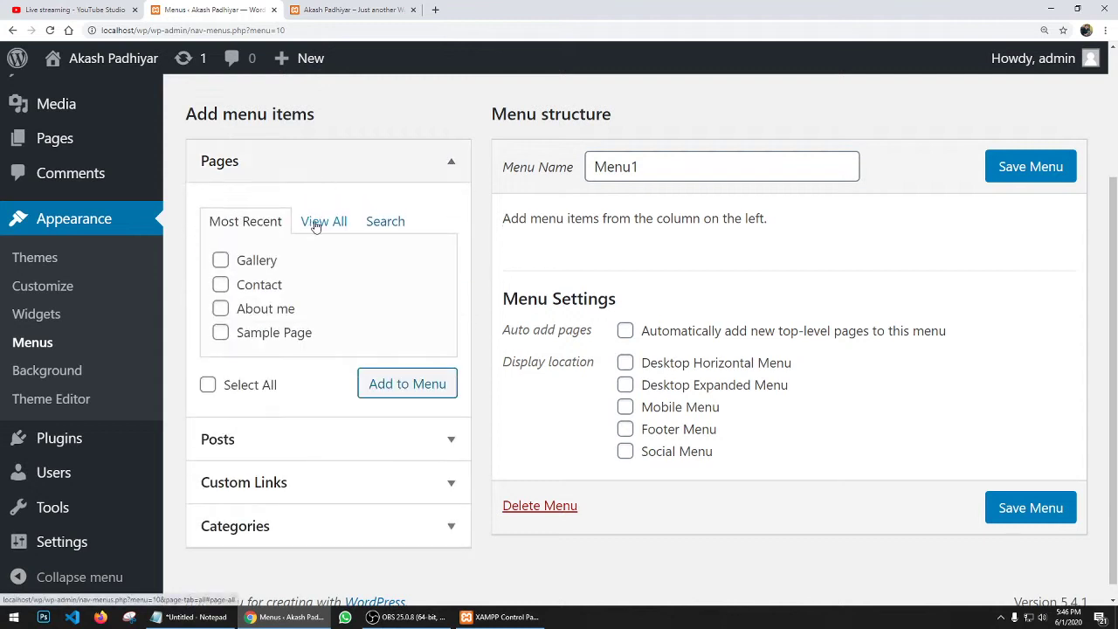
Add Home, About me, Contact and Gallery from the full page list to Menu1
{"action": "left_click", "coordinate": [317, 224]}
{"action": "left_click", "coordinate": [263, 262]}
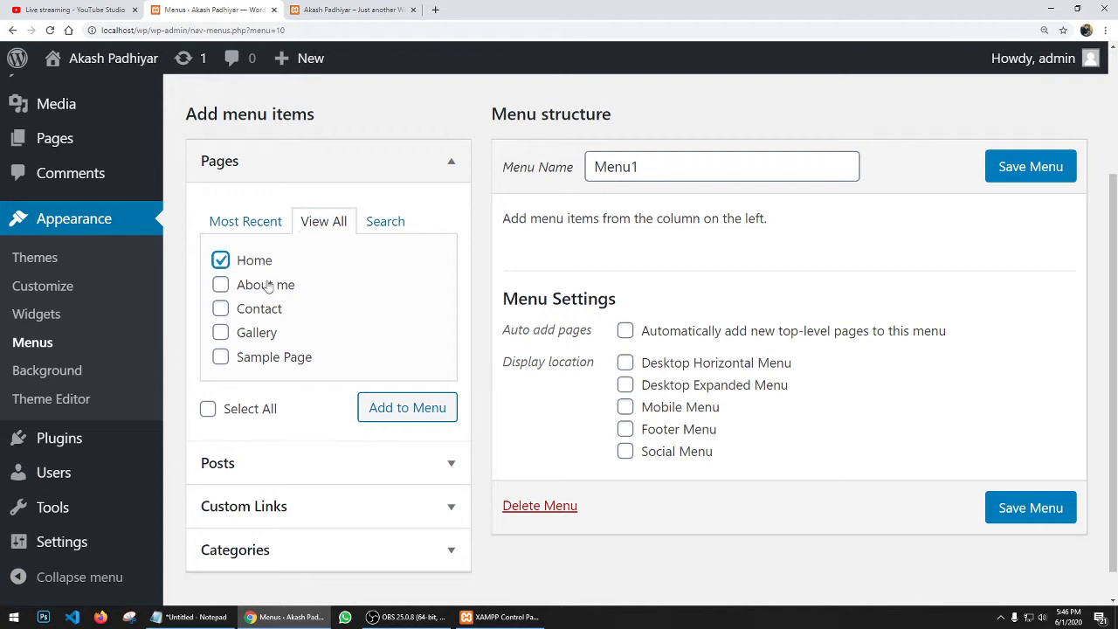
{"action": "left_click", "coordinate": [264, 286]}
{"action": "left_click", "coordinate": [274, 316]}
{"action": "left_click", "coordinate": [251, 340]}
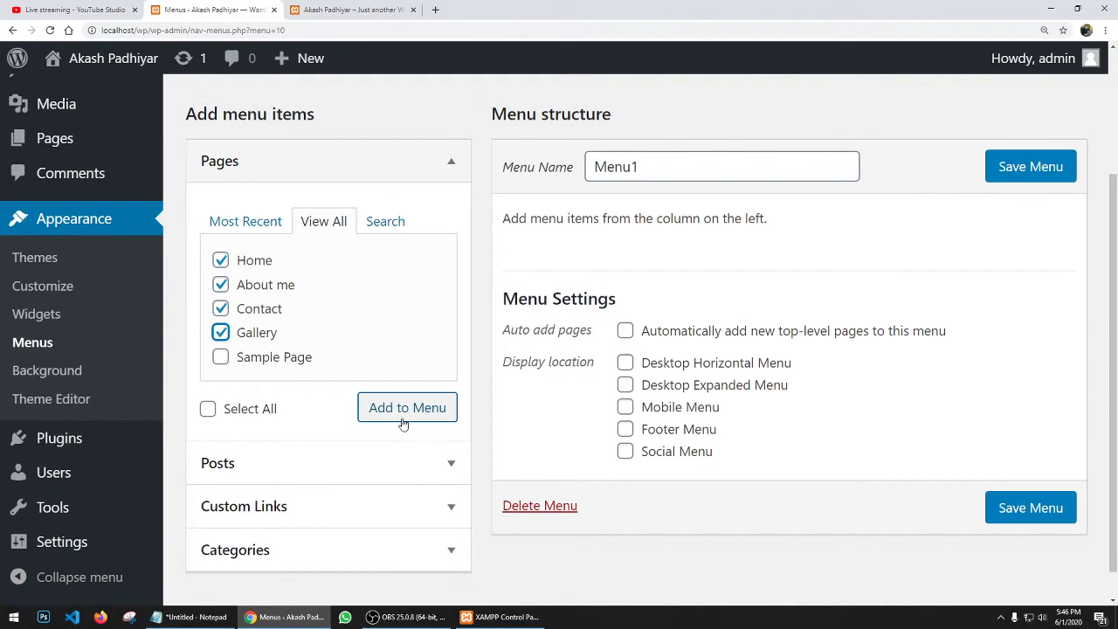
{"action": "left_click", "coordinate": [402, 422]}
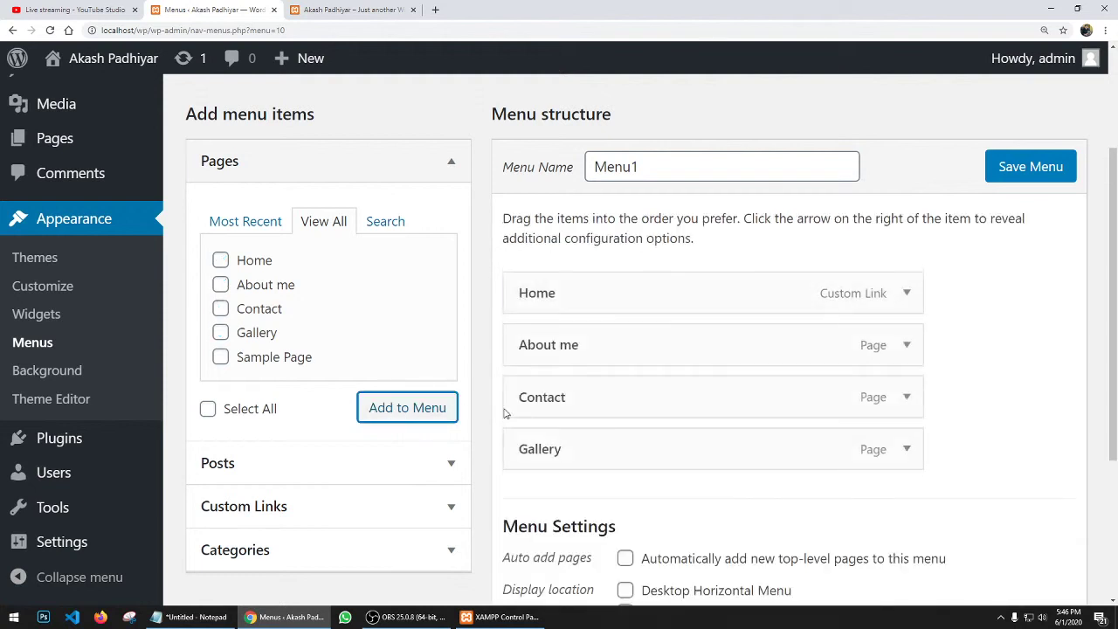
Move Contact below Gallery in the menu structure
{"action": "scroll", "coordinate": [603, 270], "scroll_direction": "down", "scroll_amount": 1}
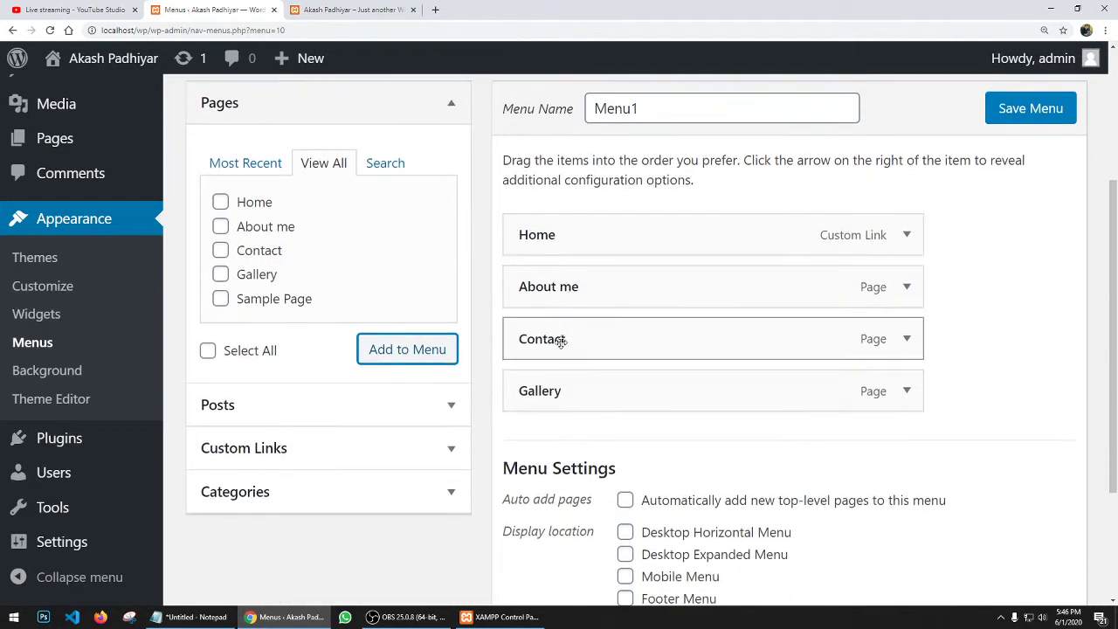
{"action": "left_click_drag", "start_coordinate": [557, 334], "coordinate": [558, 384]}
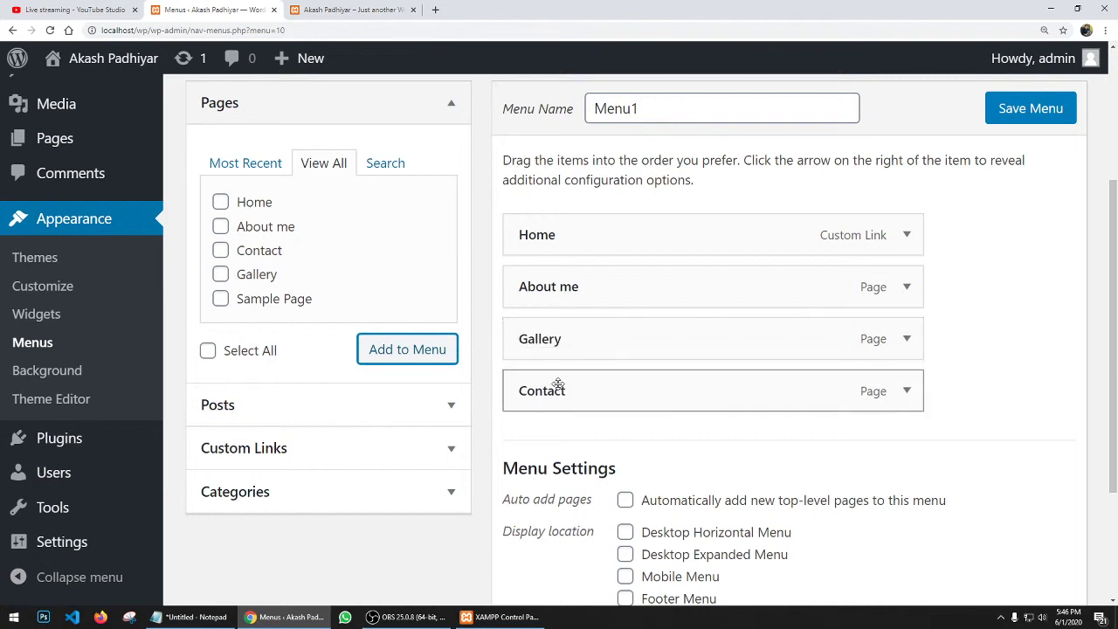
{"action": "scroll", "coordinate": [948, 344], "scroll_direction": "down", "scroll_amount": 2}
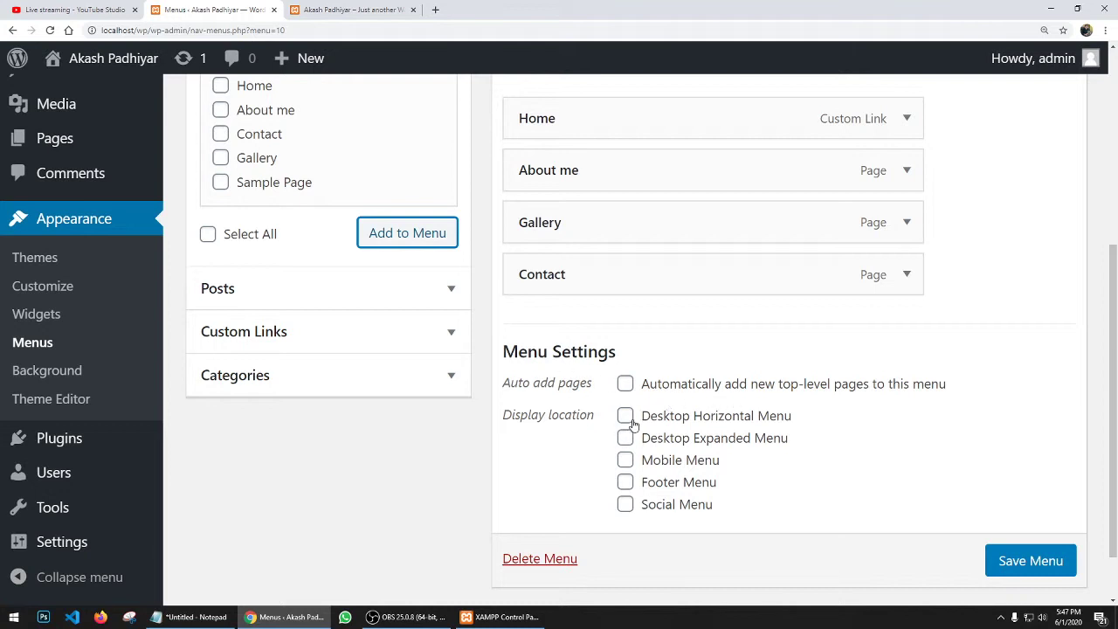
Assign Menu1 to the Desktop Horizontal, Mobile and Footer locations and save it
{"action": "left_click", "coordinate": [625, 417]}
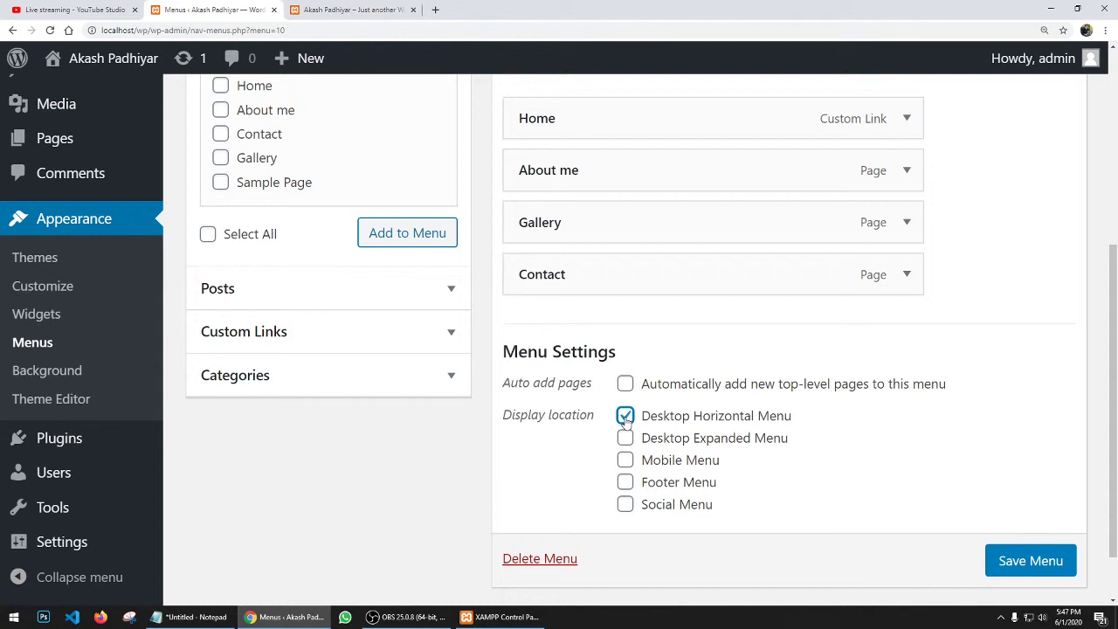
{"action": "left_click", "coordinate": [625, 461]}
{"action": "left_click", "coordinate": [626, 484]}
{"action": "left_click", "coordinate": [1069, 560]}
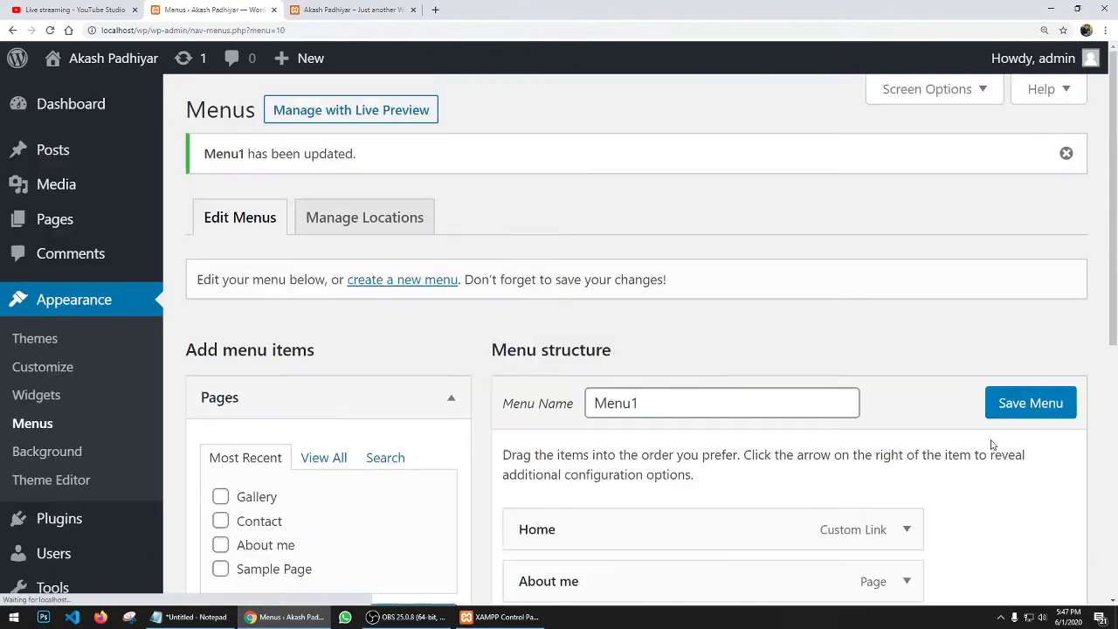
Reload the live site, visit About me and Contact, then return to the Menus editor
{"action": "left_click", "coordinate": [419, 6]}
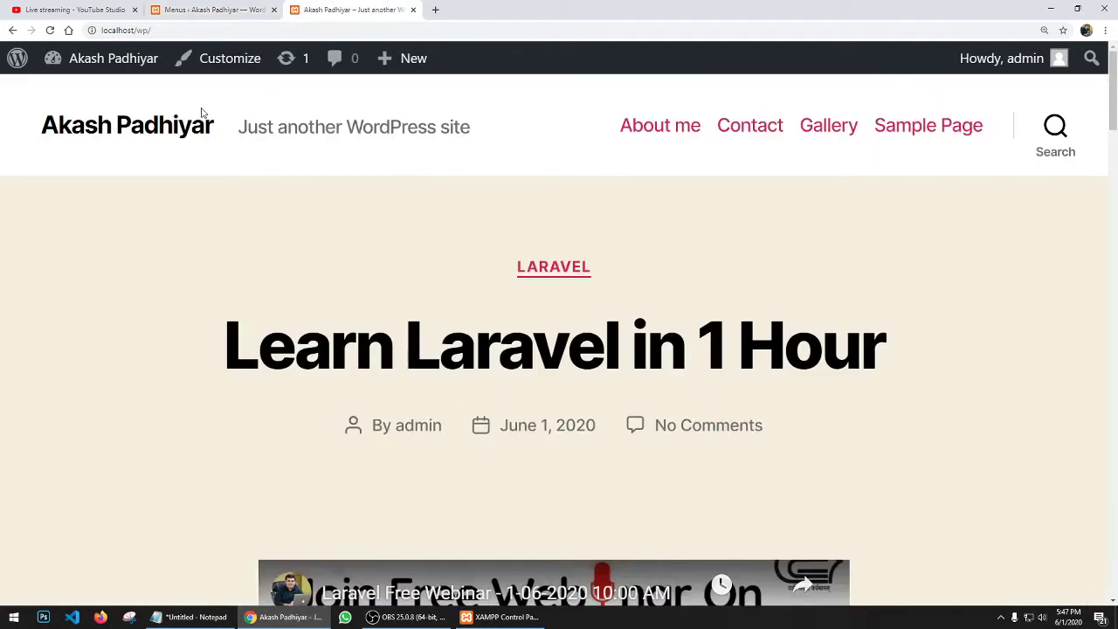
{"action": "left_click", "coordinate": [175, 129]}
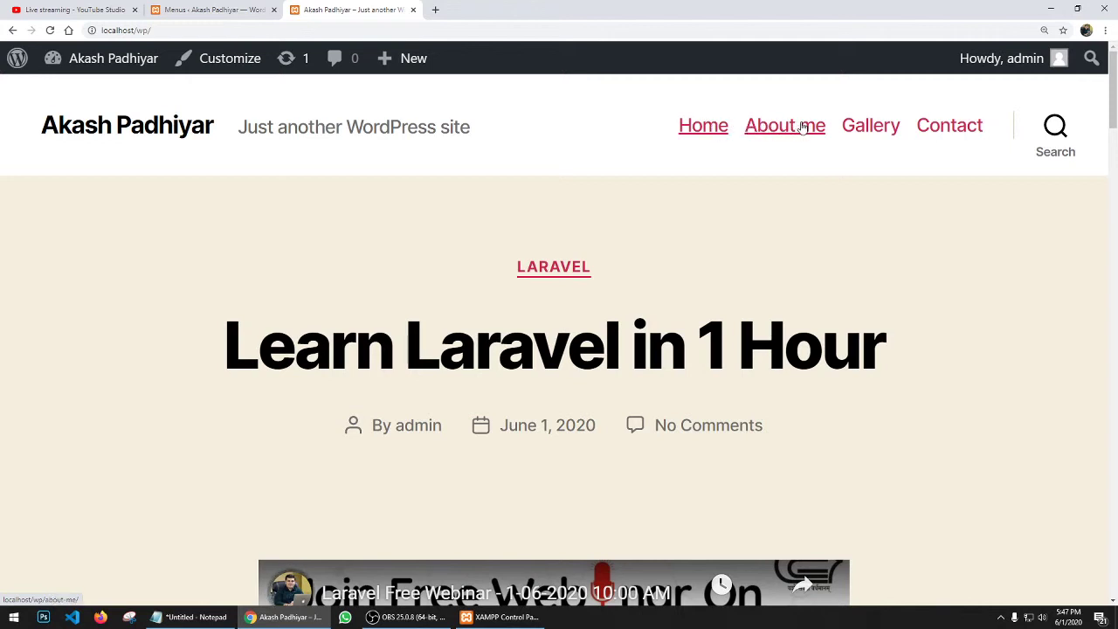
{"action": "left_click", "coordinate": [868, 125]}
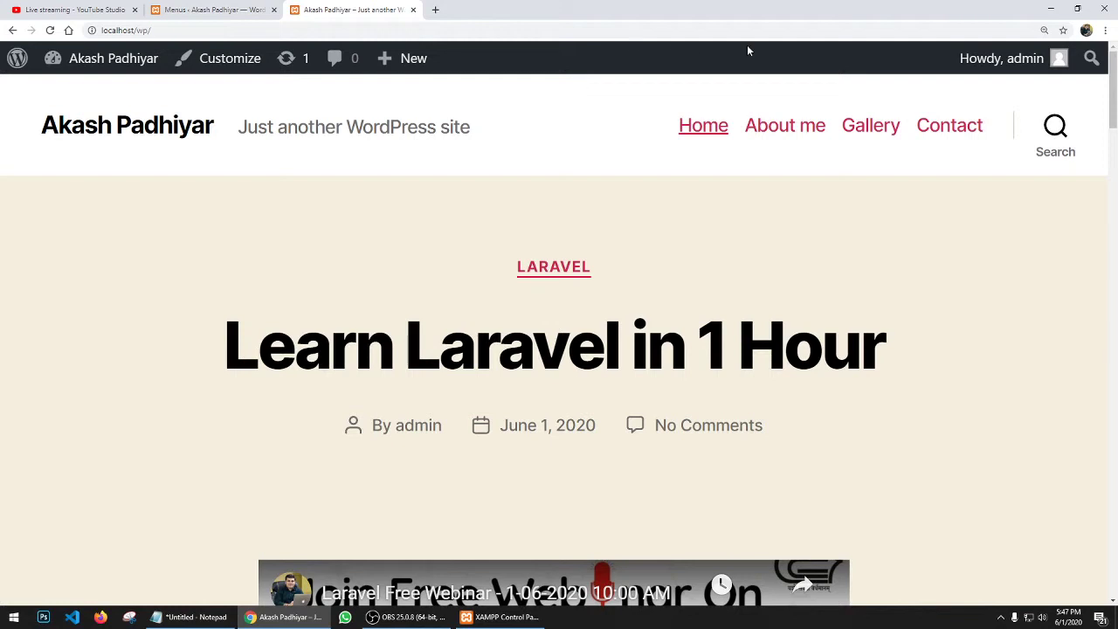
{"action": "left_click", "coordinate": [785, 129]}
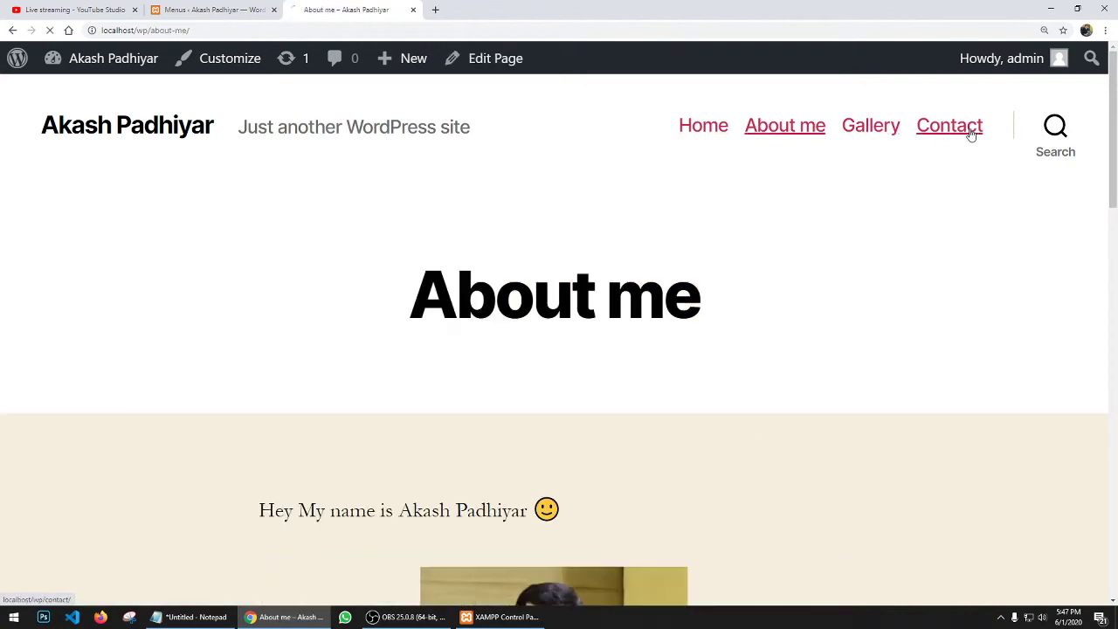
{"action": "left_click", "coordinate": [971, 131]}
{"action": "left_click", "coordinate": [210, 10]}
{"action": "scroll", "coordinate": [487, 204], "scroll_direction": "down", "scroll_amount": 4}
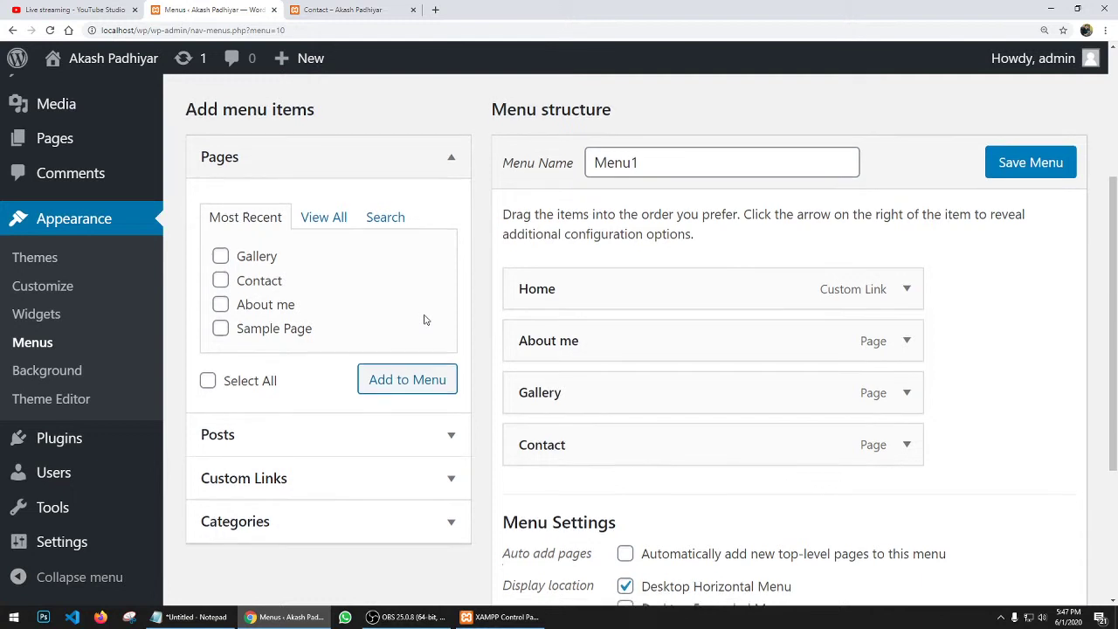
{"action": "scroll", "coordinate": [374, 384], "scroll_direction": "down", "scroll_amount": 2}
Add Programming, Laravel, Nodejs, Social Media, Facebook and Instagram categories to Menu1
{"action": "left_click", "coordinate": [366, 358]}
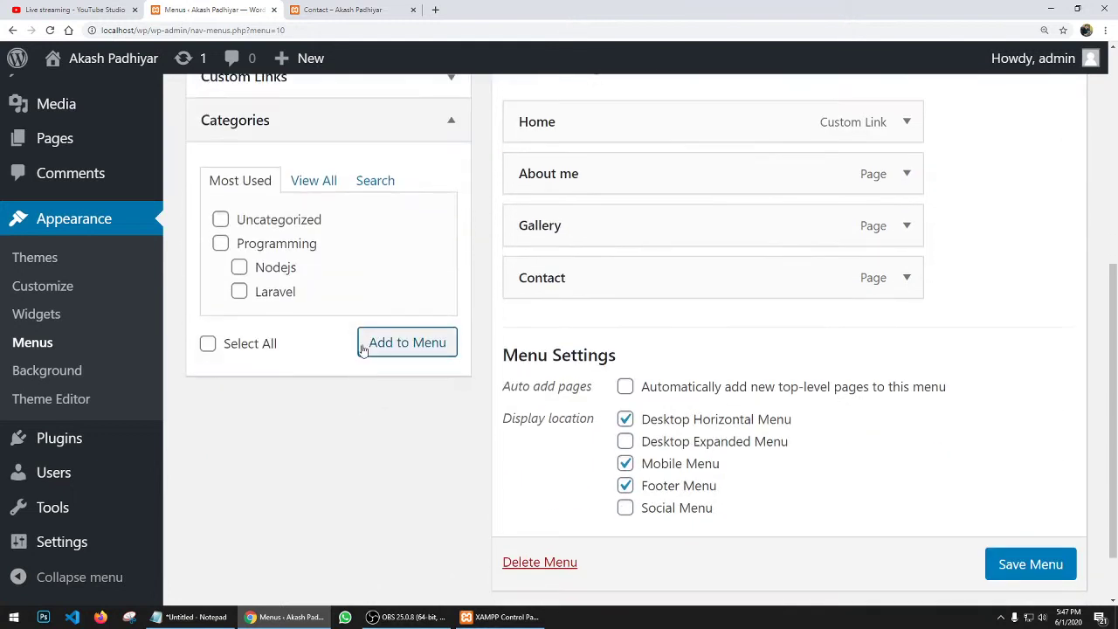
{"action": "left_click", "coordinate": [314, 187]}
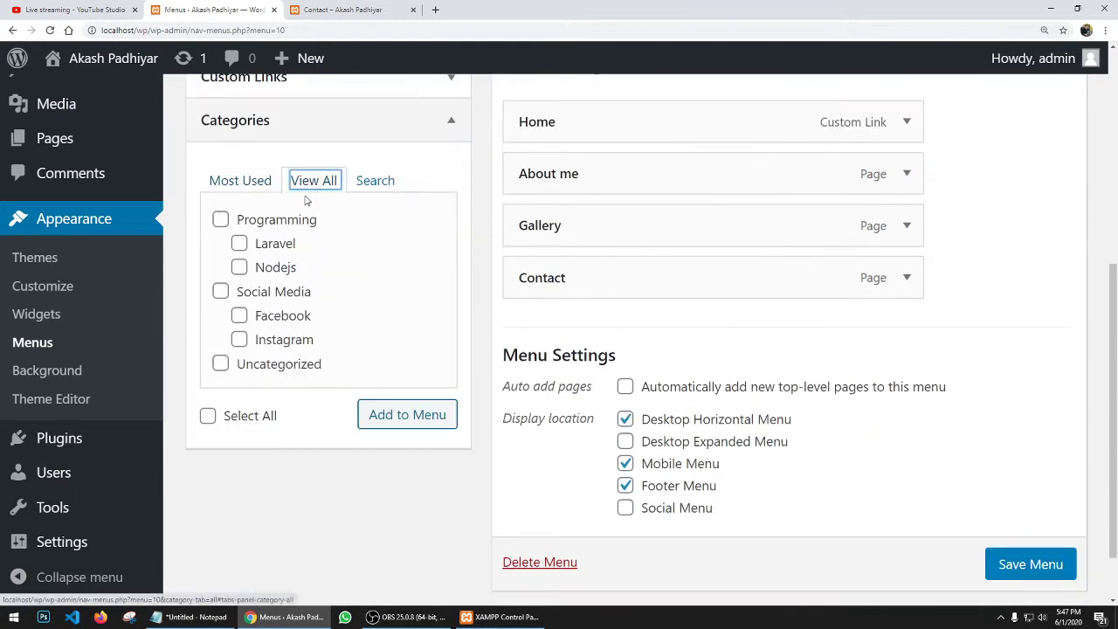
{"action": "left_click", "coordinate": [266, 221]}
{"action": "left_click", "coordinate": [269, 247]}
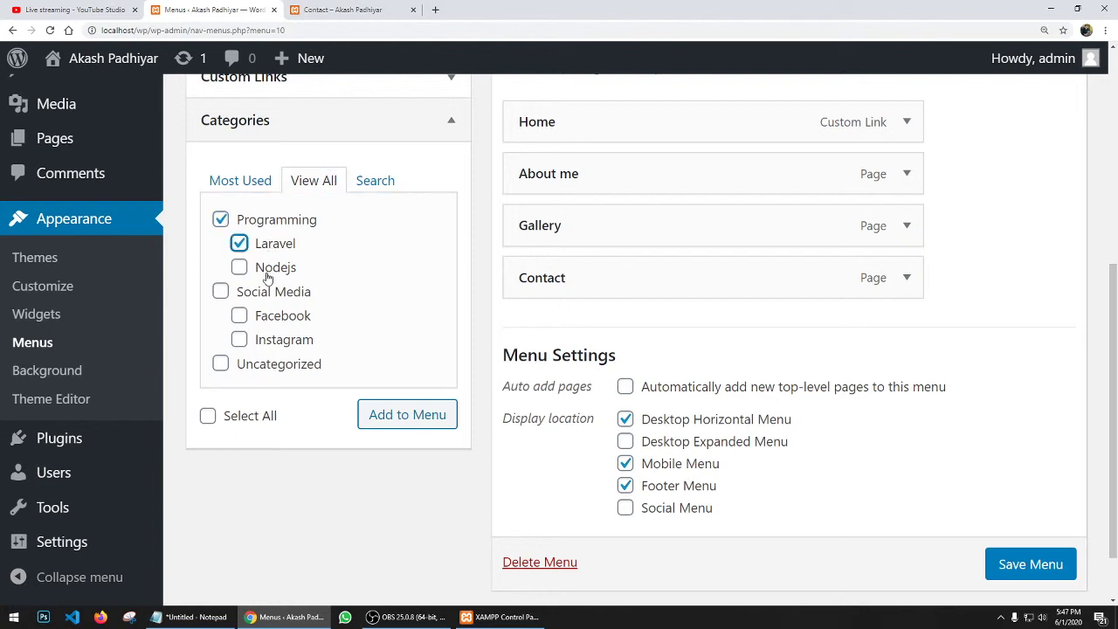
{"action": "left_click", "coordinate": [267, 271]}
{"action": "left_click", "coordinate": [267, 293]}
{"action": "left_click", "coordinate": [267, 316]}
{"action": "left_click", "coordinate": [270, 342]}
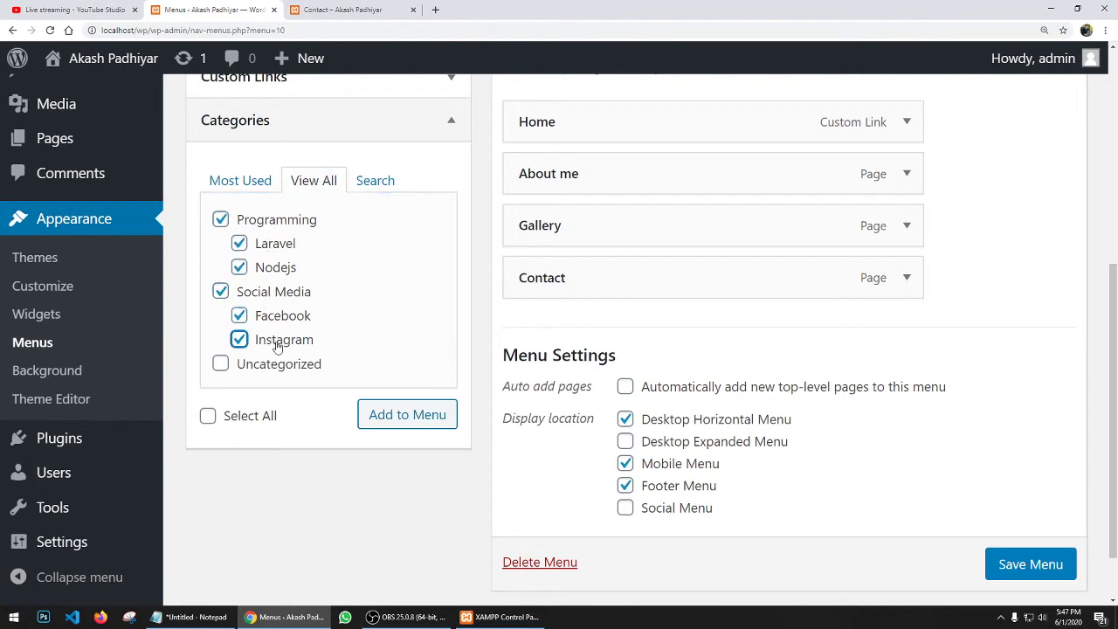
{"action": "left_click", "coordinate": [407, 415]}
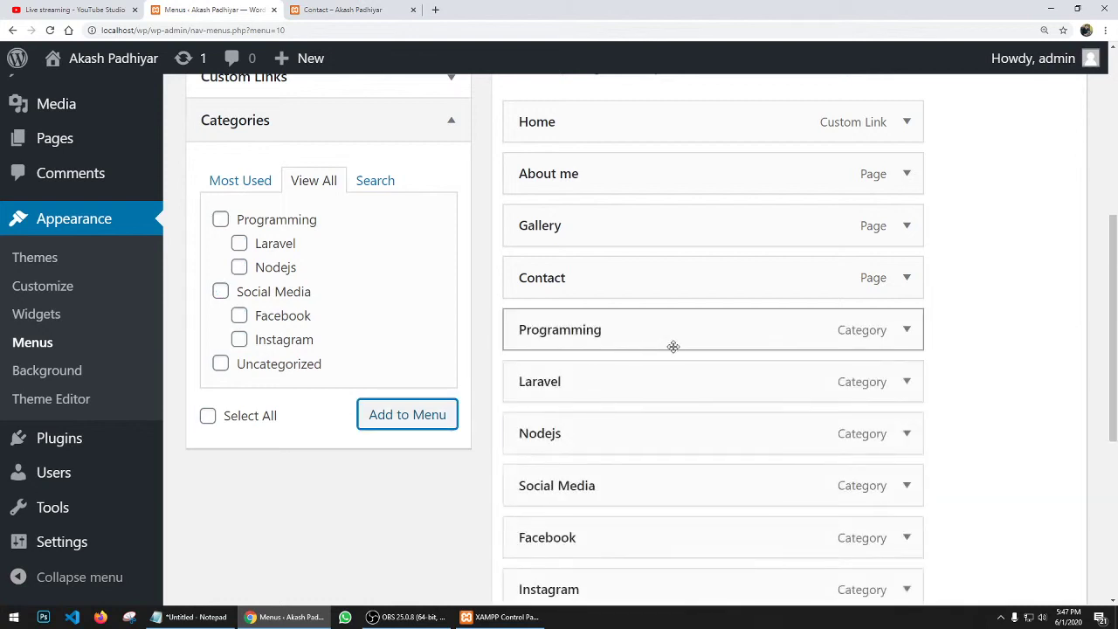
Save Menu1, check the live home page header, then return to the menu editor
{"action": "scroll", "coordinate": [456, 303], "scroll_direction": "down", "scroll_amount": 1}
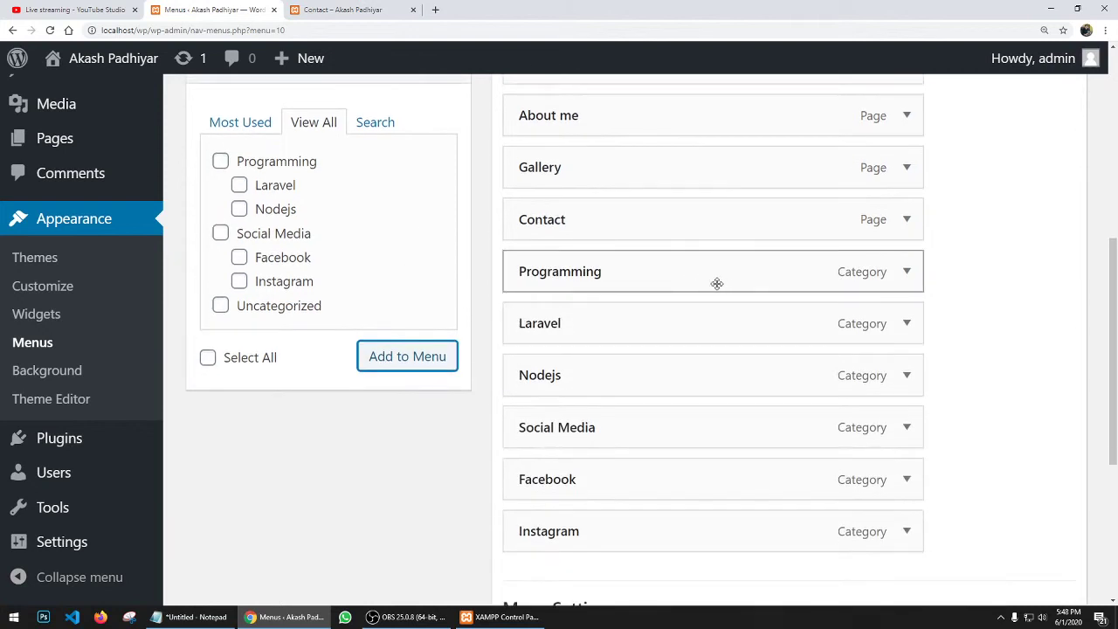
{"action": "scroll", "coordinate": [728, 341], "scroll_direction": "down", "scroll_amount": 3}
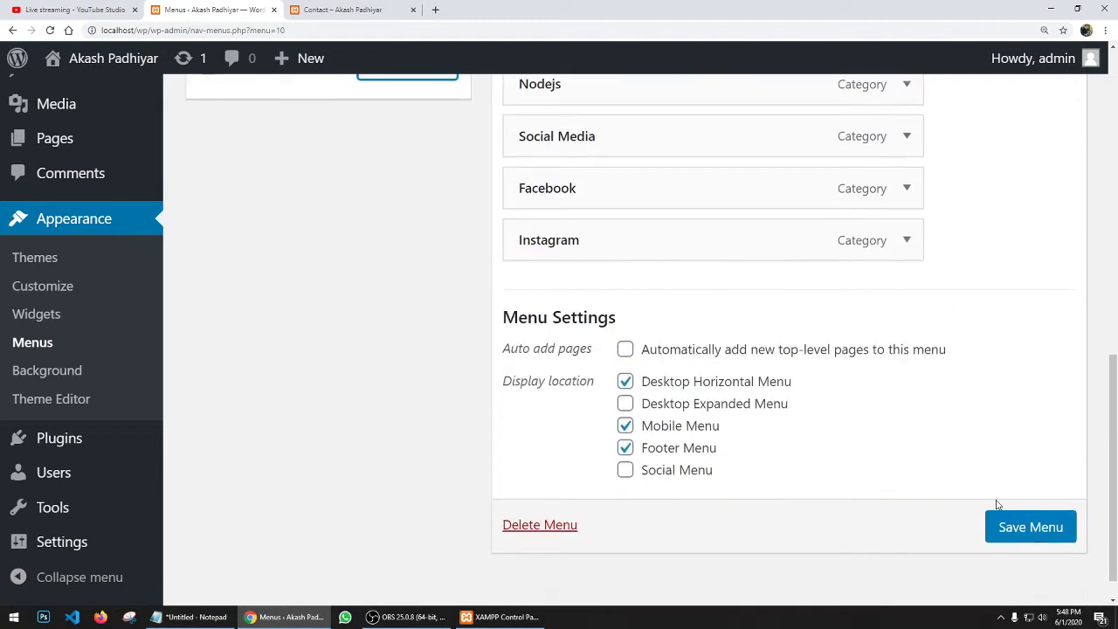
{"action": "left_click", "coordinate": [994, 523]}
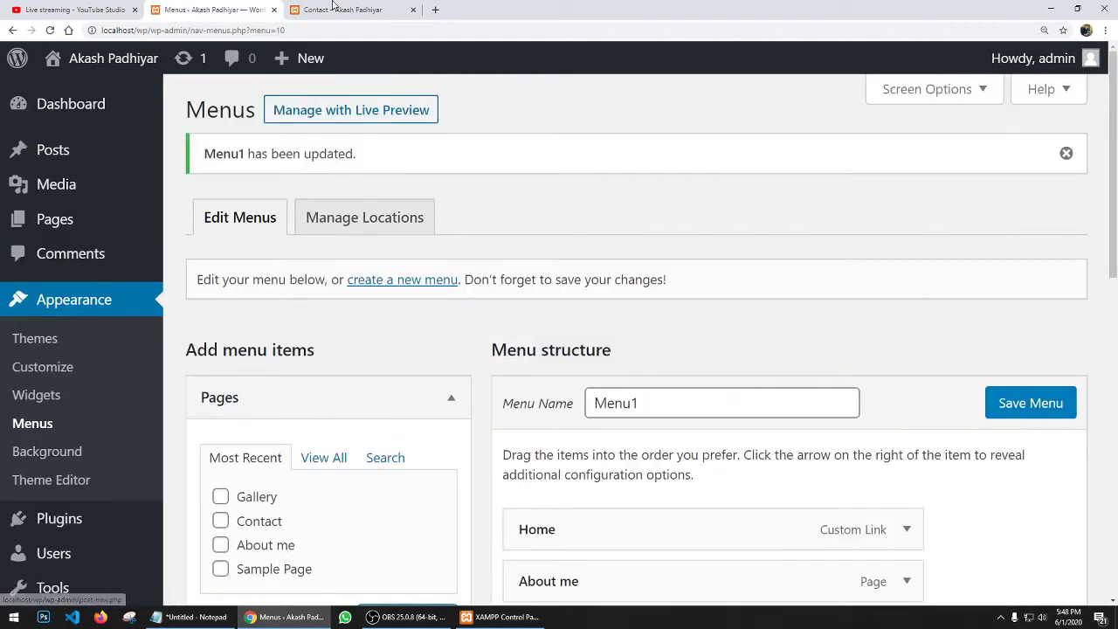
{"action": "left_click", "coordinate": [342, 9]}
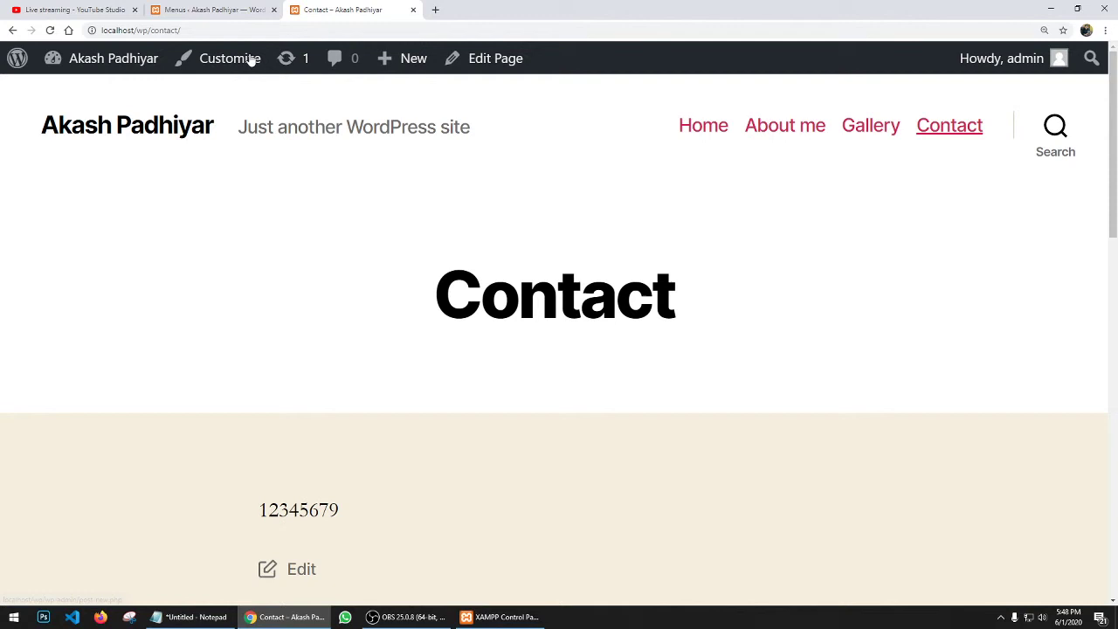
{"action": "left_click", "coordinate": [178, 125]}
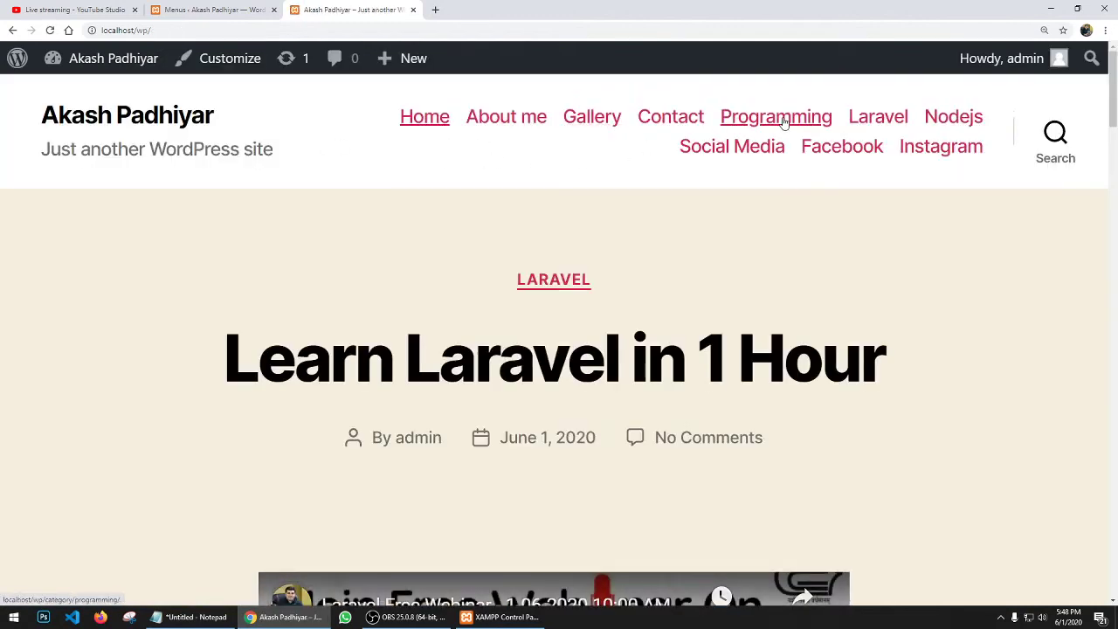
{"action": "left_click", "coordinate": [234, 9]}
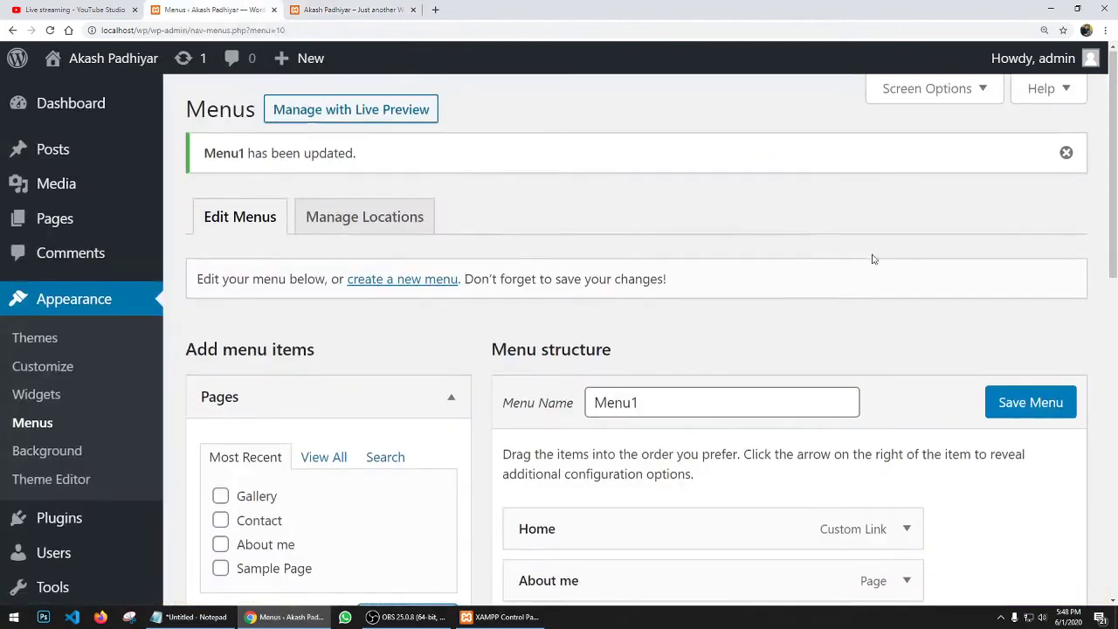
{"action": "scroll", "coordinate": [864, 254], "scroll_direction": "down", "scroll_amount": 4}
{"action": "scroll", "coordinate": [861, 250], "scroll_direction": "down", "scroll_amount": 3}
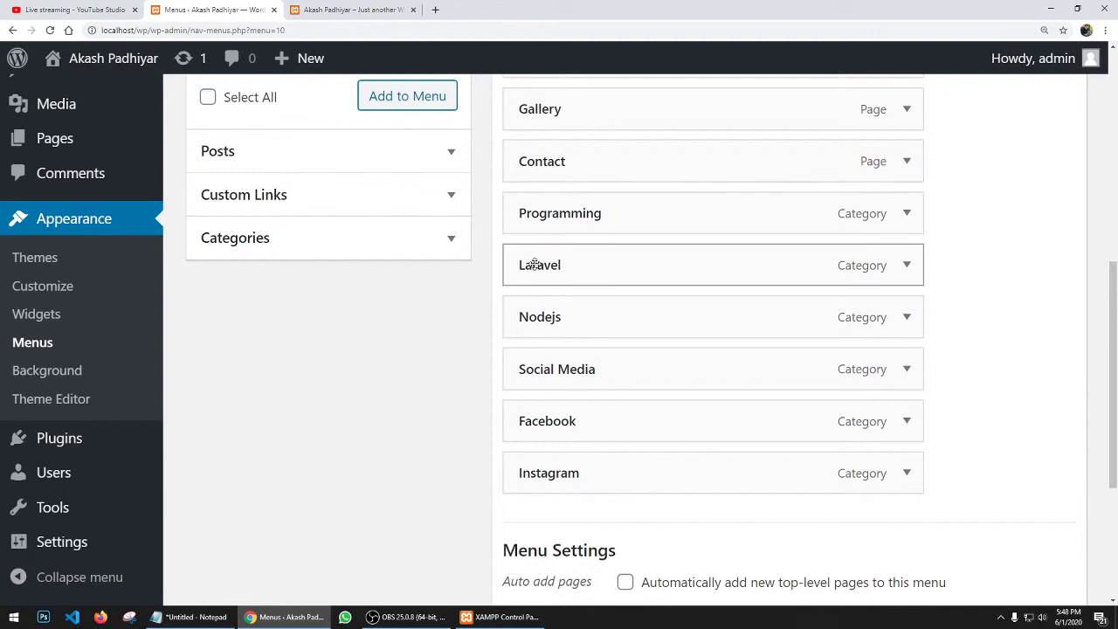
Nest Laravel and Nodejs under Programming, Facebook and Instagram under Social Media, and save Menu1
{"action": "left_click_drag", "start_coordinate": [536, 266], "coordinate": [574, 272]}
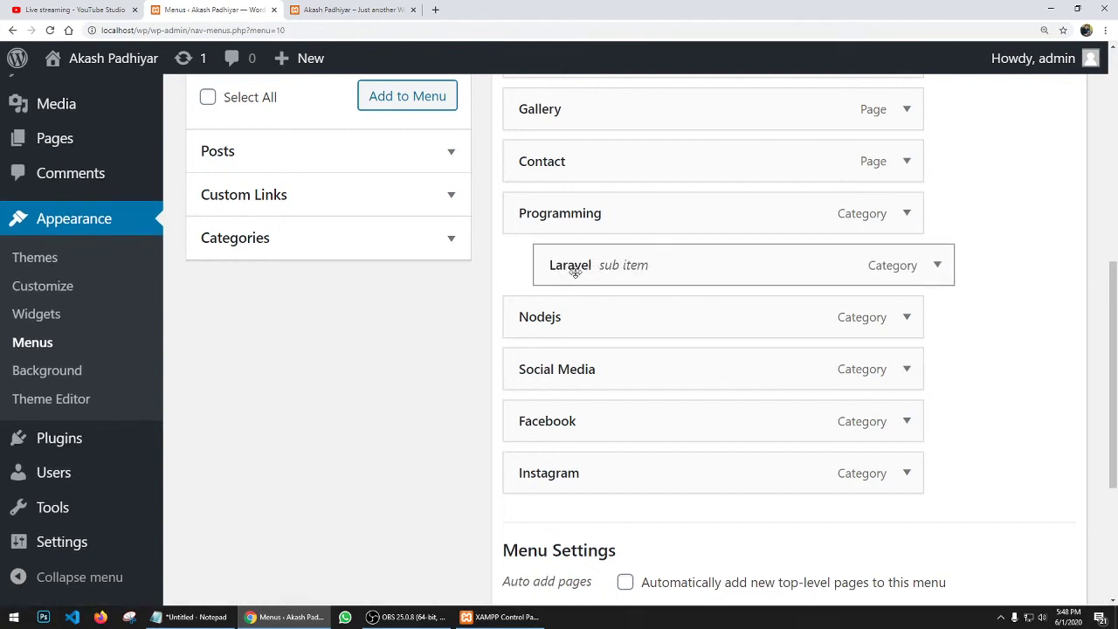
{"action": "left_click_drag", "start_coordinate": [512, 322], "coordinate": [554, 319]}
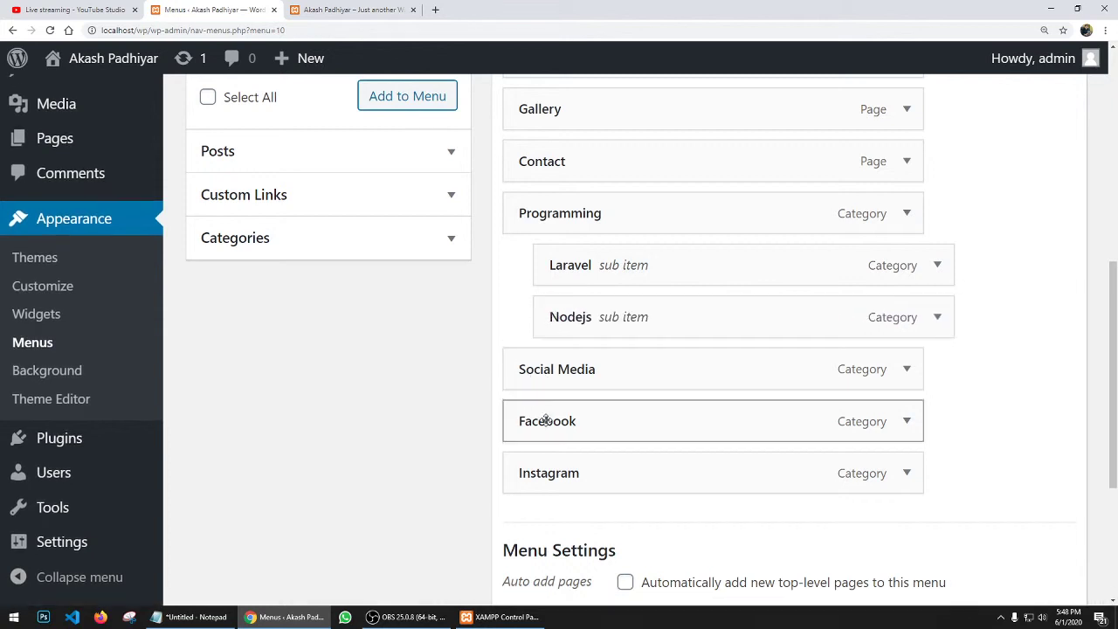
{"action": "left_click_drag", "start_coordinate": [546, 420], "coordinate": [583, 423]}
{"action": "left_click_drag", "start_coordinate": [569, 472], "coordinate": [592, 466]}
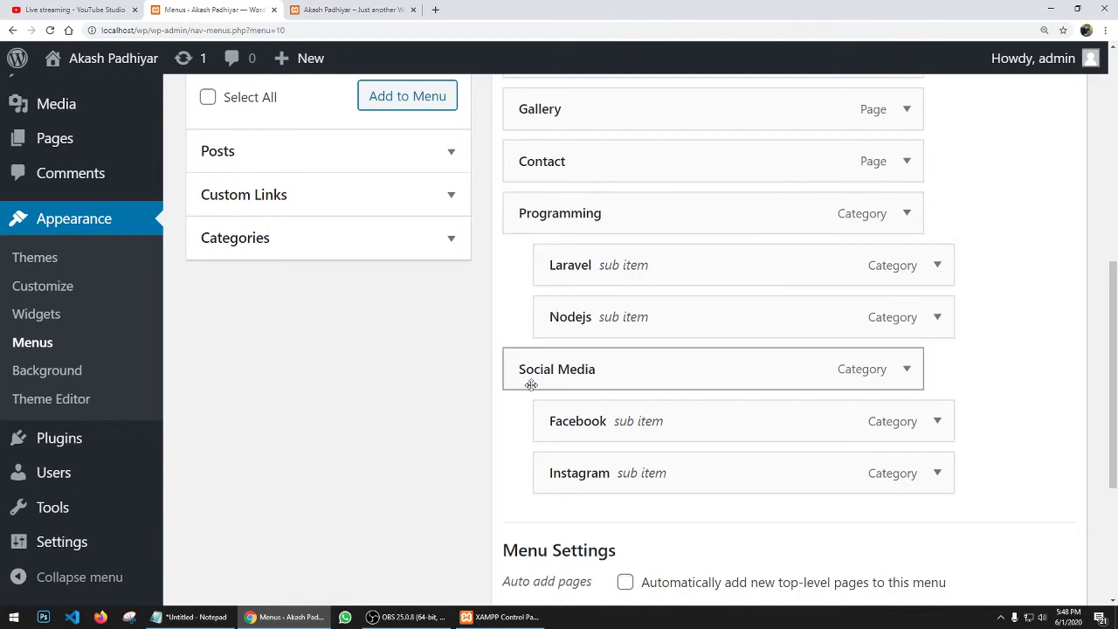
{"action": "scroll", "coordinate": [606, 321], "scroll_direction": "down", "scroll_amount": 3}
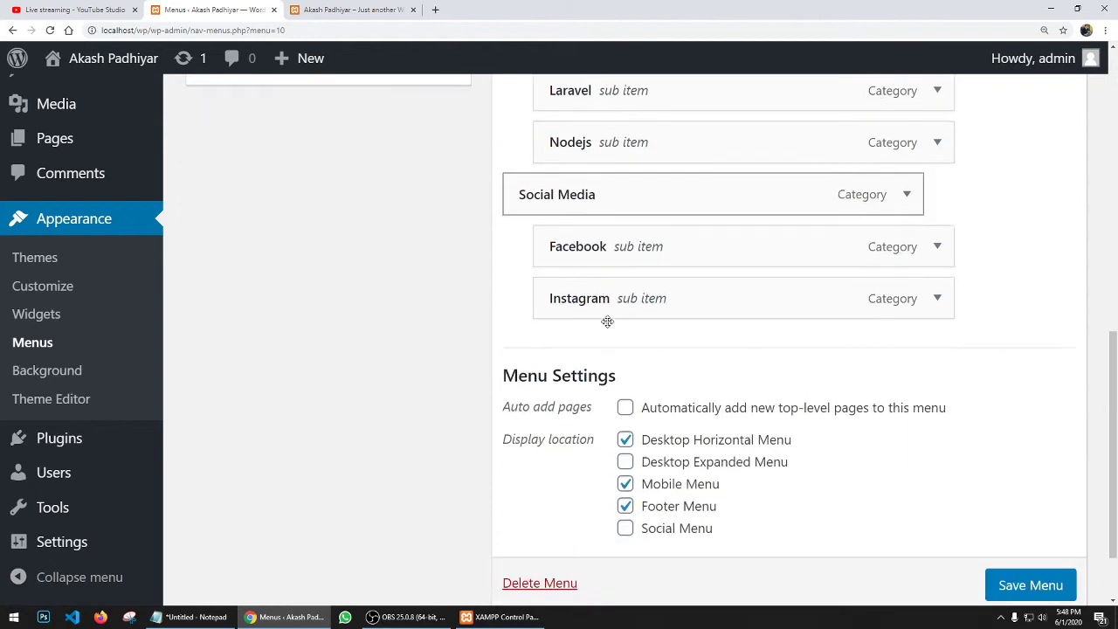
{"action": "left_click", "coordinate": [1043, 494]}
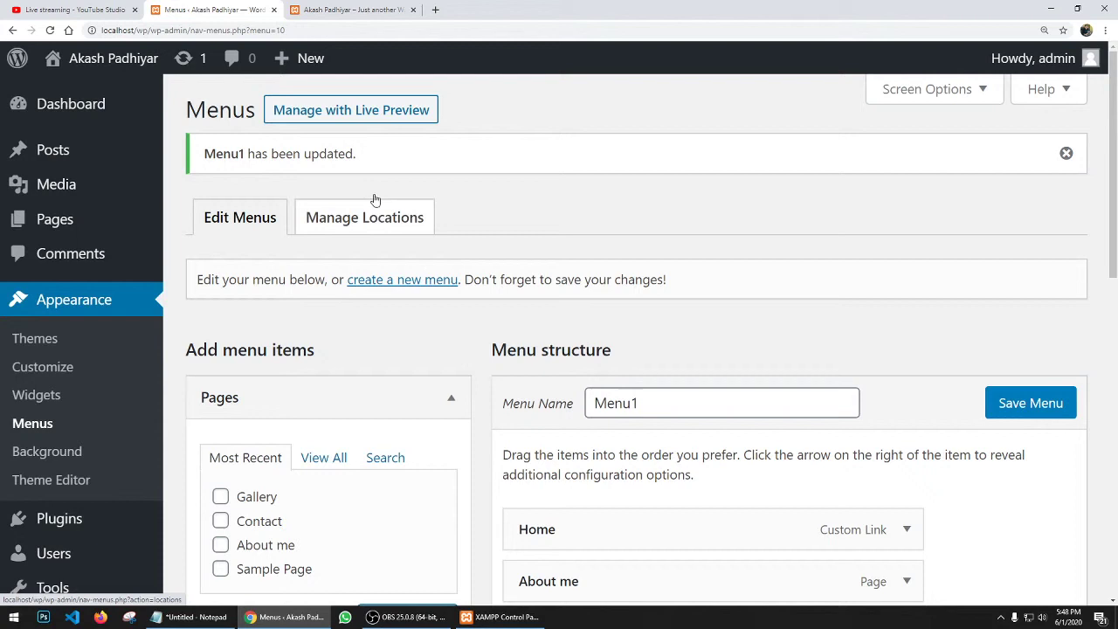
Reload the live site and check the Programming and Social Media dropdowns show their sub-categories
{"action": "left_click", "coordinate": [350, 10]}
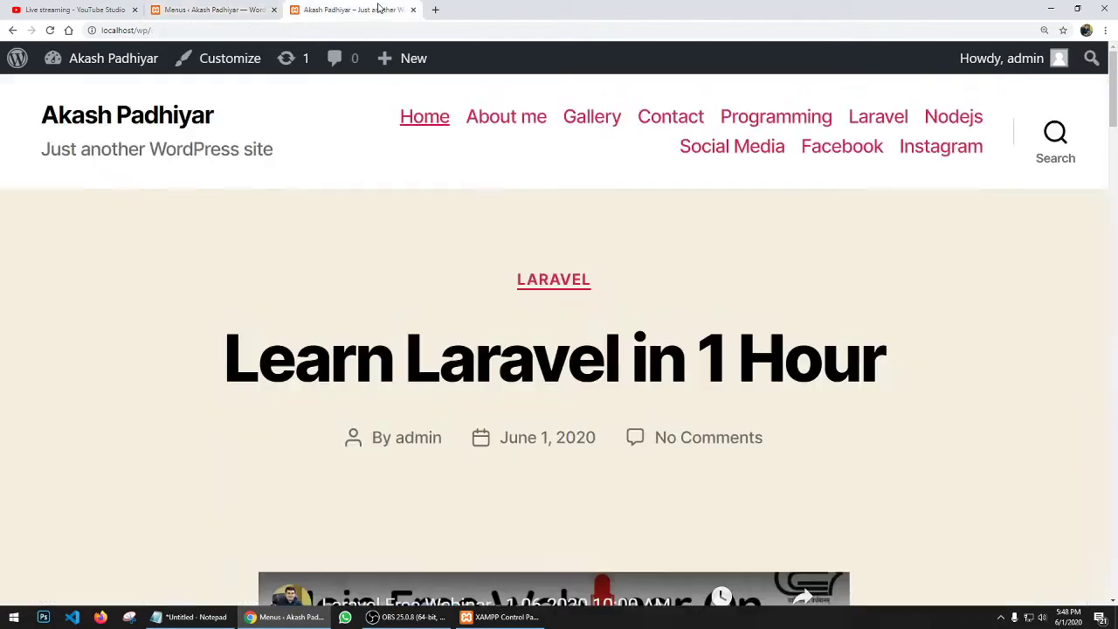
{"action": "key", "text": "F5"}
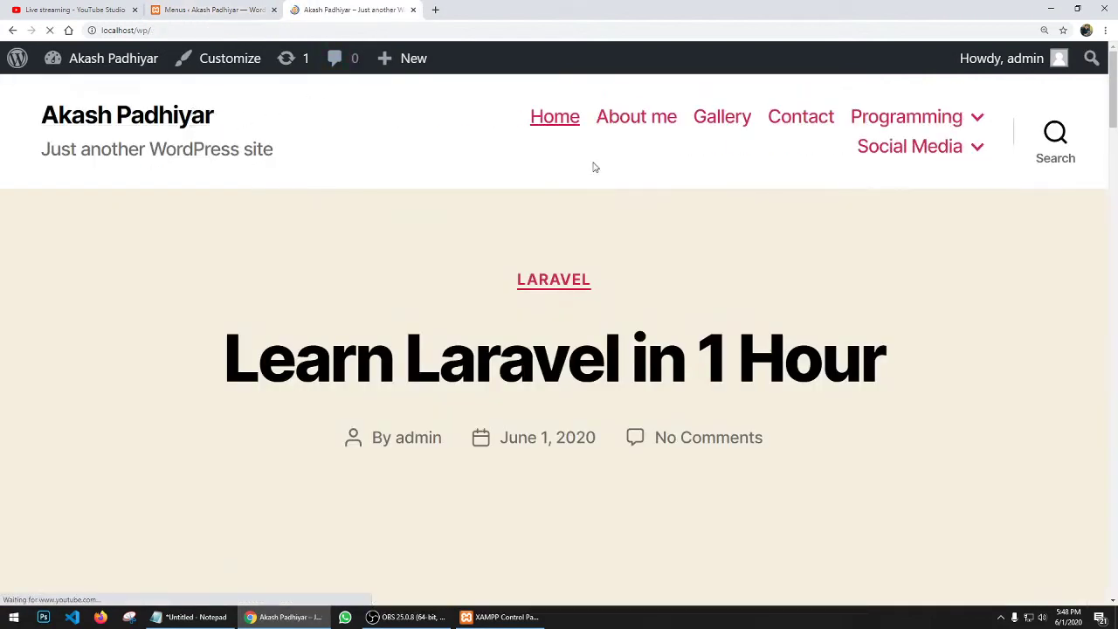
{"action": "mouse_move", "coordinate": [940, 119]}
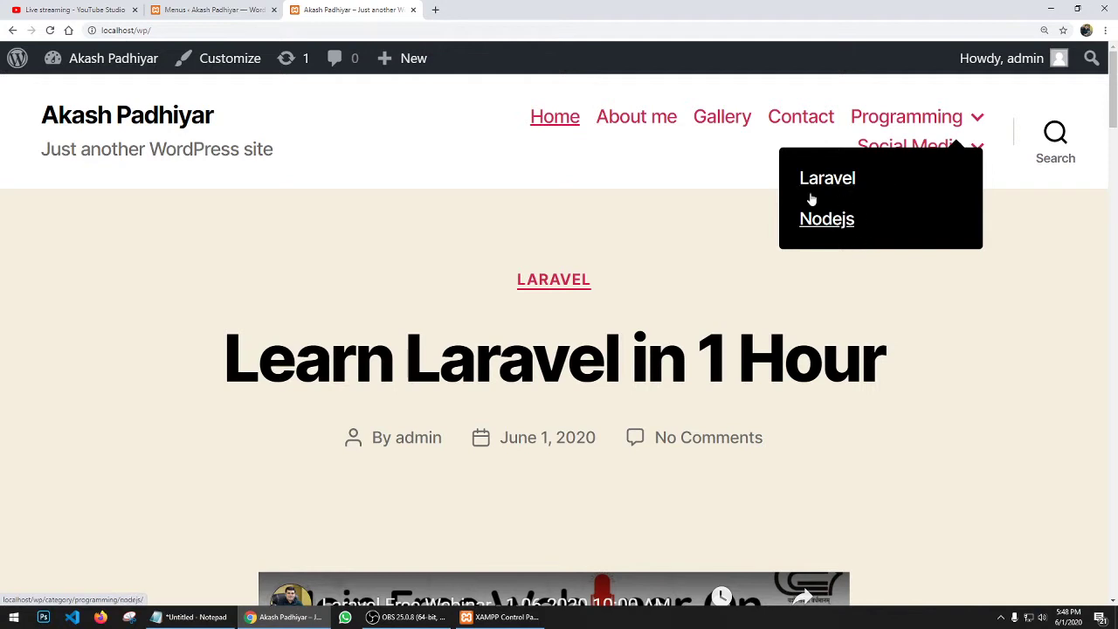
{"action": "mouse_move", "coordinate": [951, 150]}
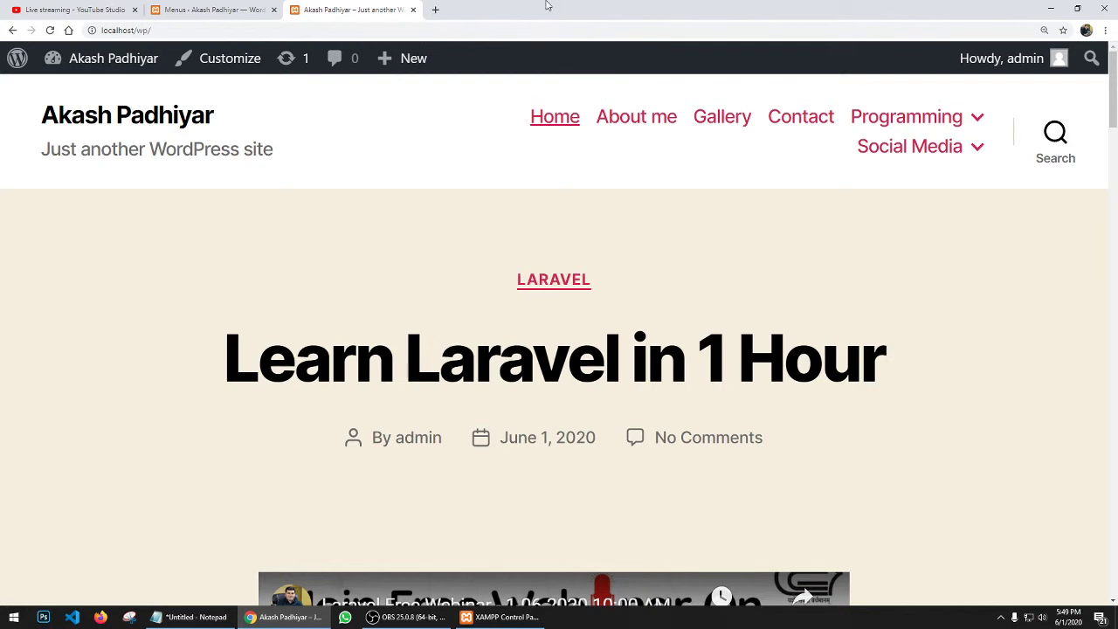
{"action": "mouse_move", "coordinate": [904, 122]}
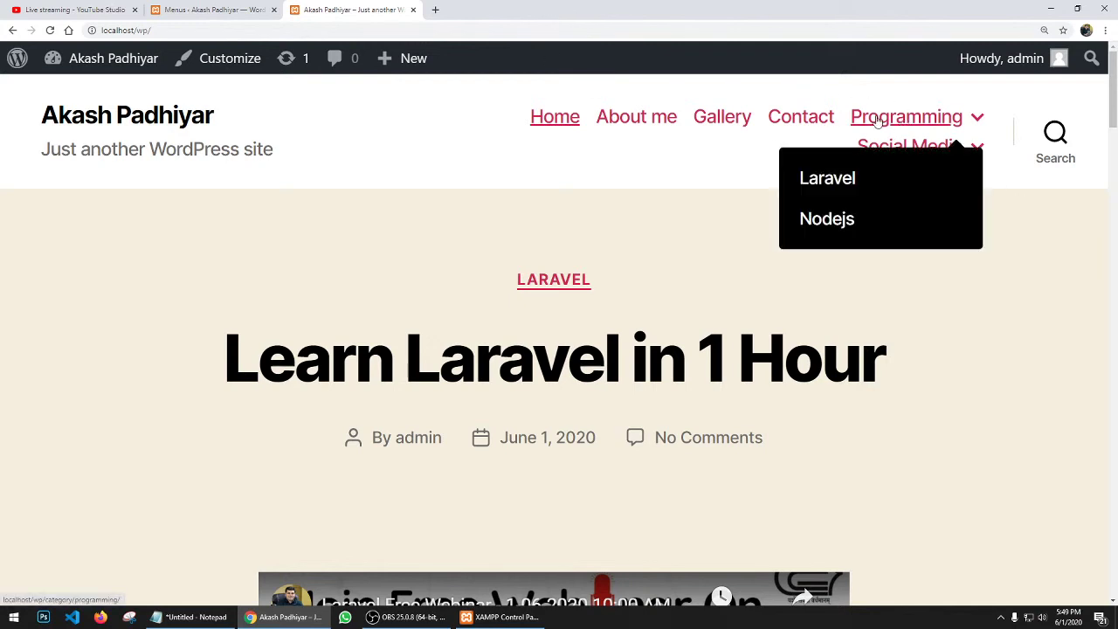
Return to the menu editor and expand the Posts and Categories panels
{"action": "left_click", "coordinate": [255, 8]}
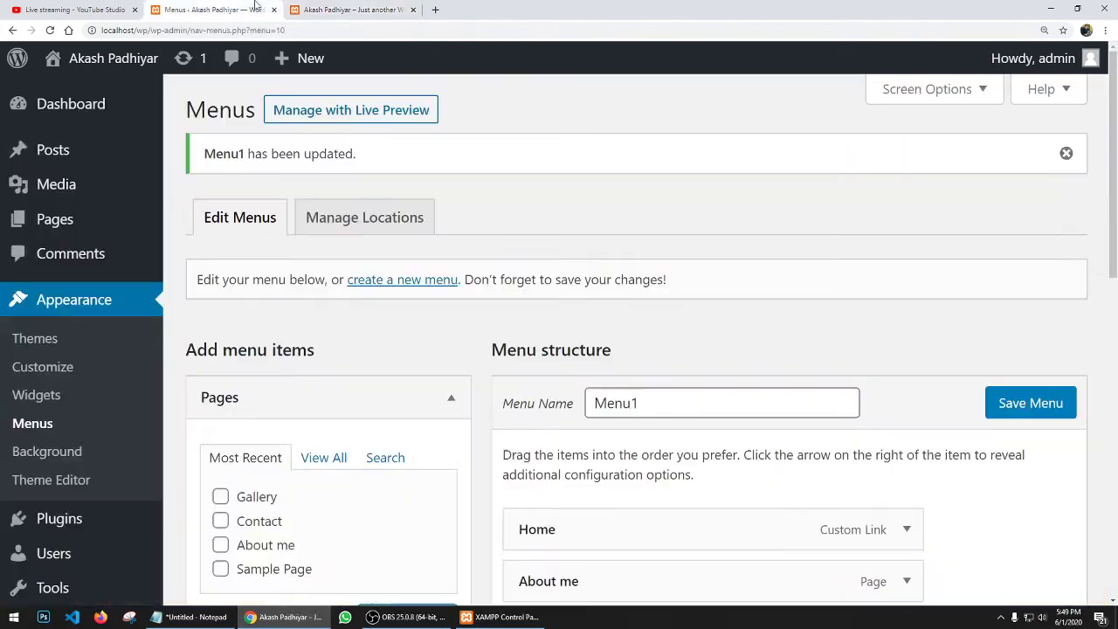
{"action": "scroll", "coordinate": [611, 240], "scroll_direction": "down", "scroll_amount": 3}
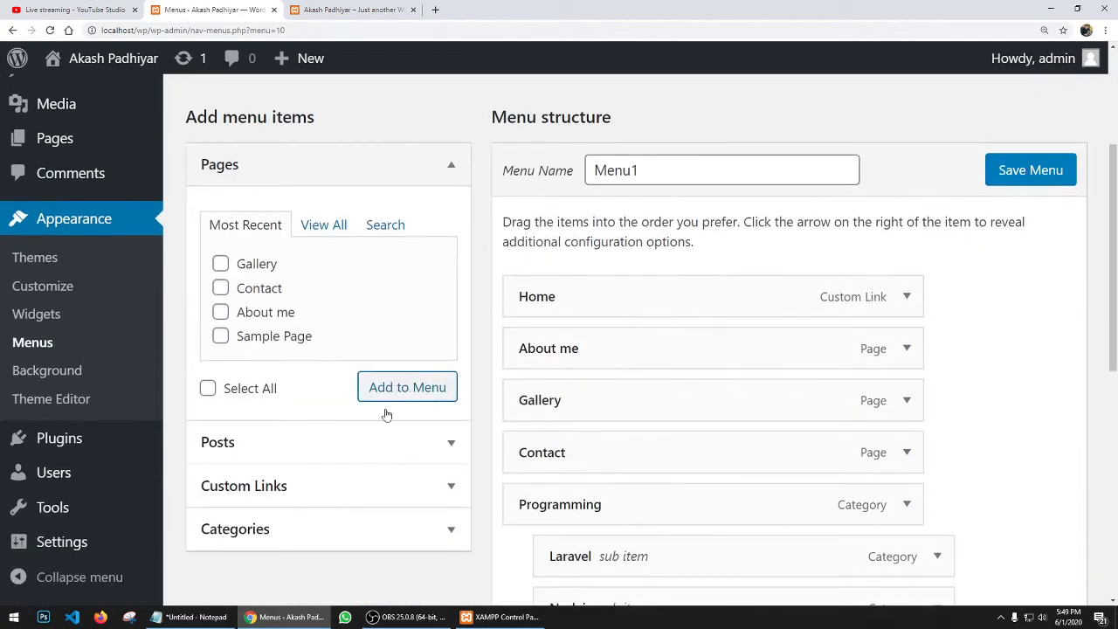
{"action": "left_click", "coordinate": [362, 441]}
{"action": "scroll", "coordinate": [288, 349], "scroll_direction": "down", "scroll_amount": 2}
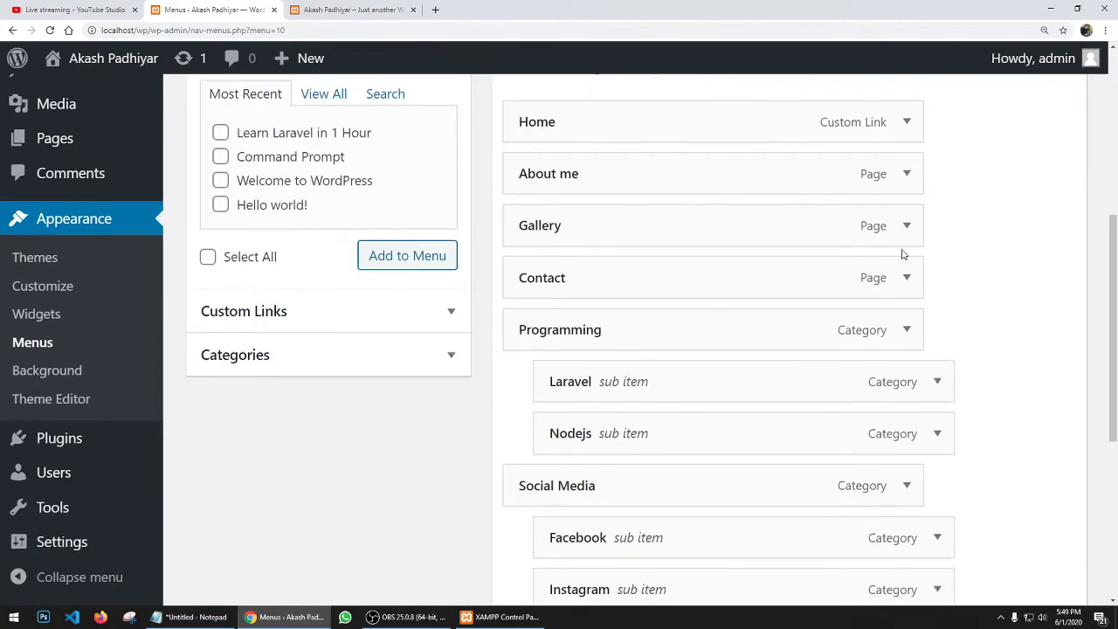
{"action": "left_click", "coordinate": [334, 359]}
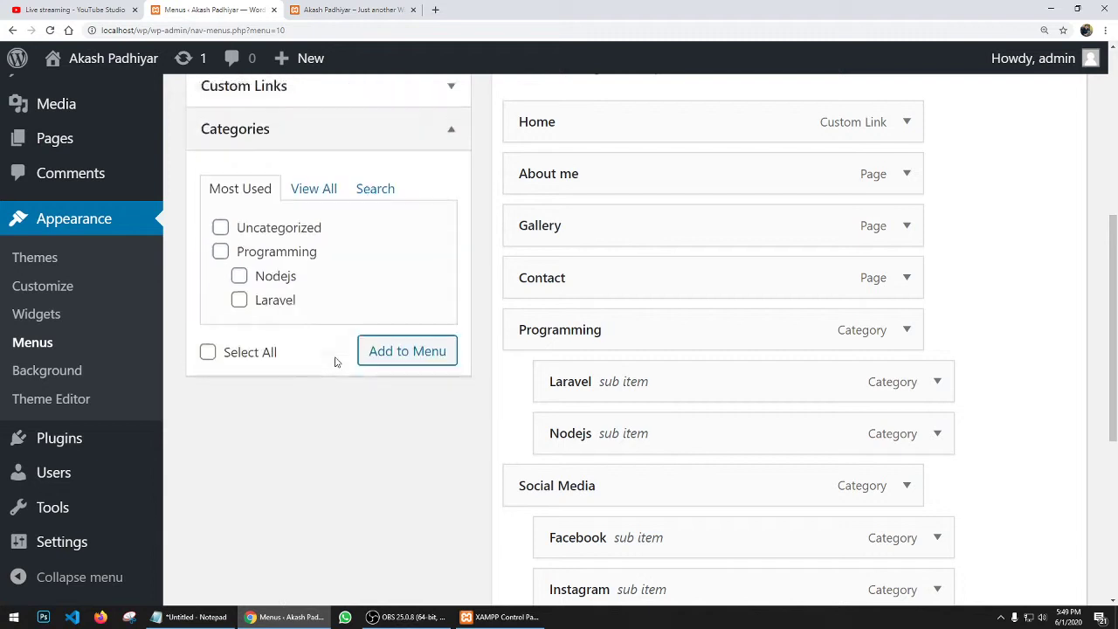
{"action": "scroll", "coordinate": [349, 354], "scroll_direction": "up", "scroll_amount": 2}
Add a custom link to akashsir.com labelled AkashSir.com to the end of Menu1
{"action": "left_click", "coordinate": [327, 261]}
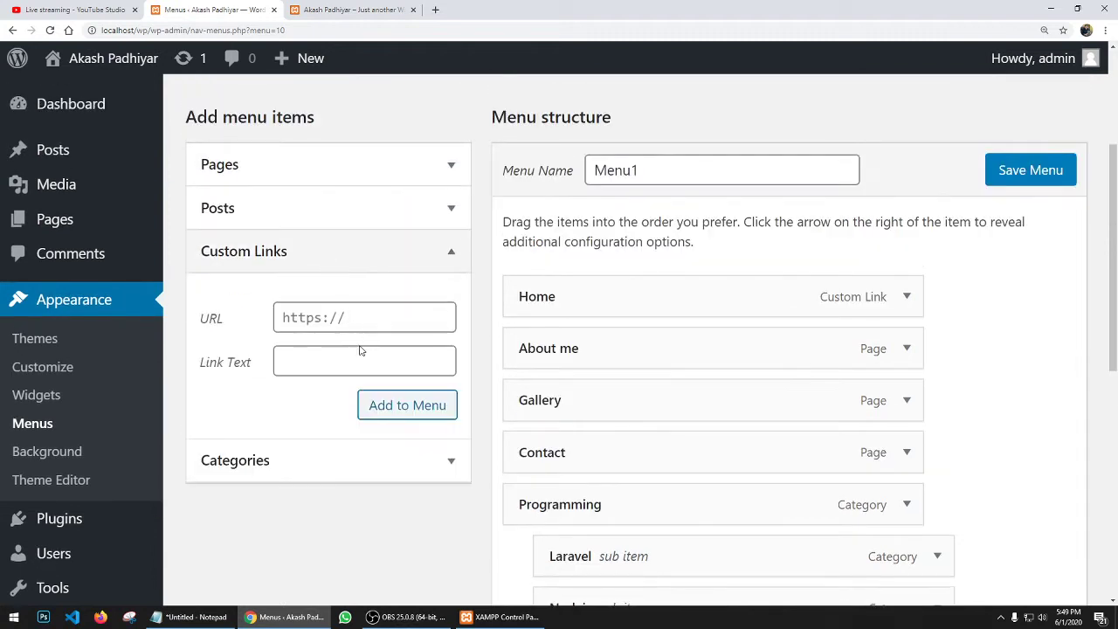
{"action": "left_click", "coordinate": [367, 325]}
{"action": "type", "text": "akashsi"}
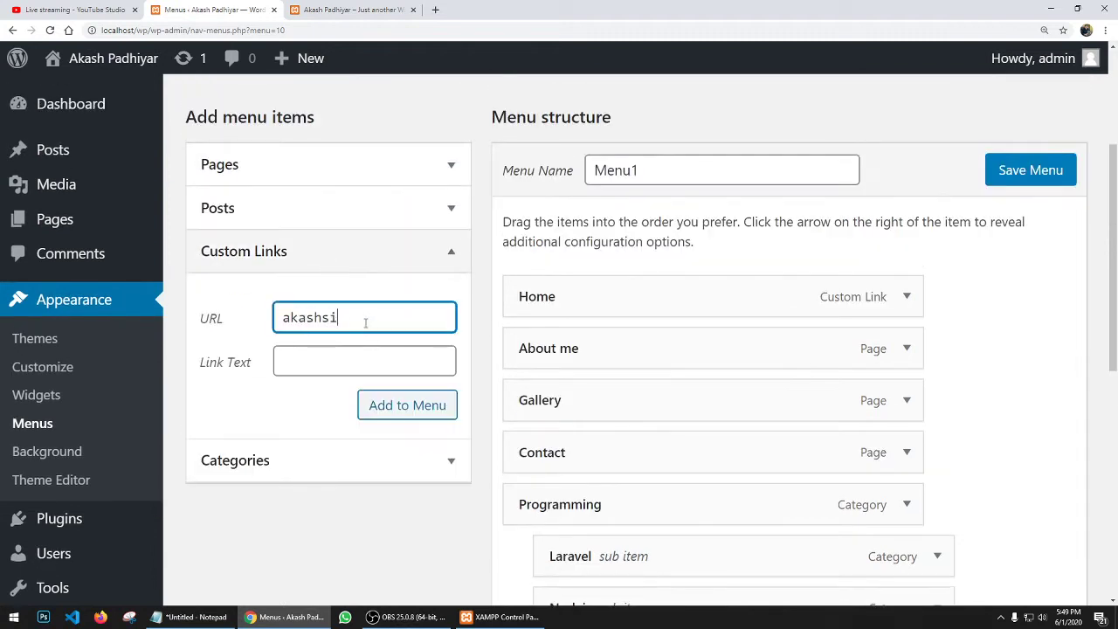
{"action": "type", "text": "r.com"}
{"action": "key", "text": "Tab"}
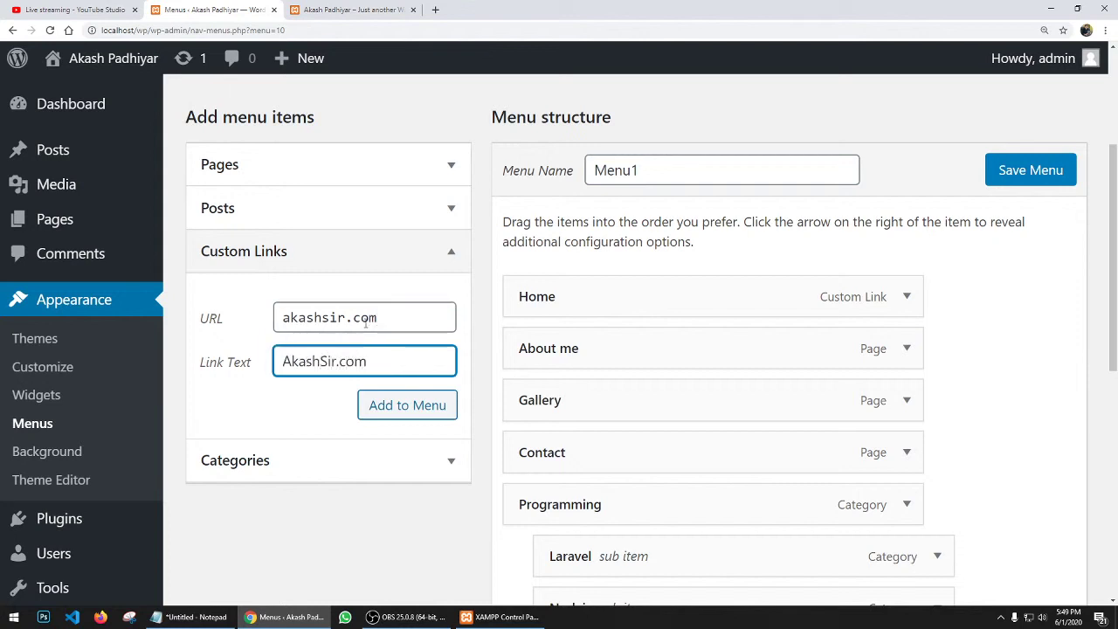
{"action": "left_click", "coordinate": [400, 407]}
{"action": "scroll", "coordinate": [394, 399], "scroll_direction": "down", "scroll_amount": 5}
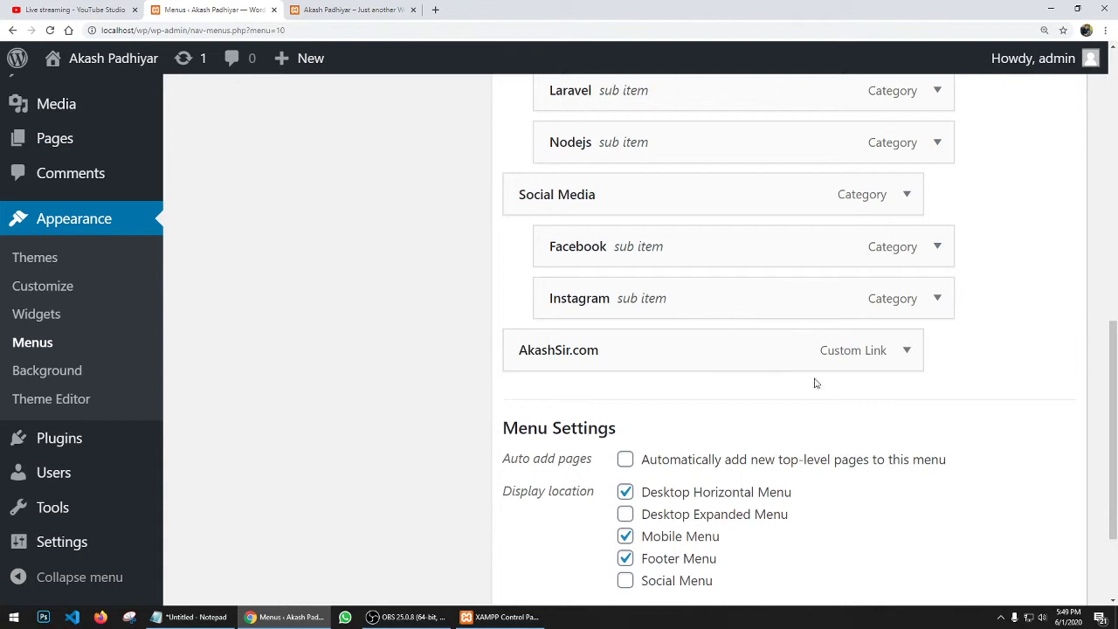
{"action": "scroll", "coordinate": [815, 383], "scroll_direction": "down", "scroll_amount": 2}
Save Menu1, reload the live site, follow AkashSir.com to akashsir.com, then return to Menus
{"action": "left_click", "coordinate": [1027, 495]}
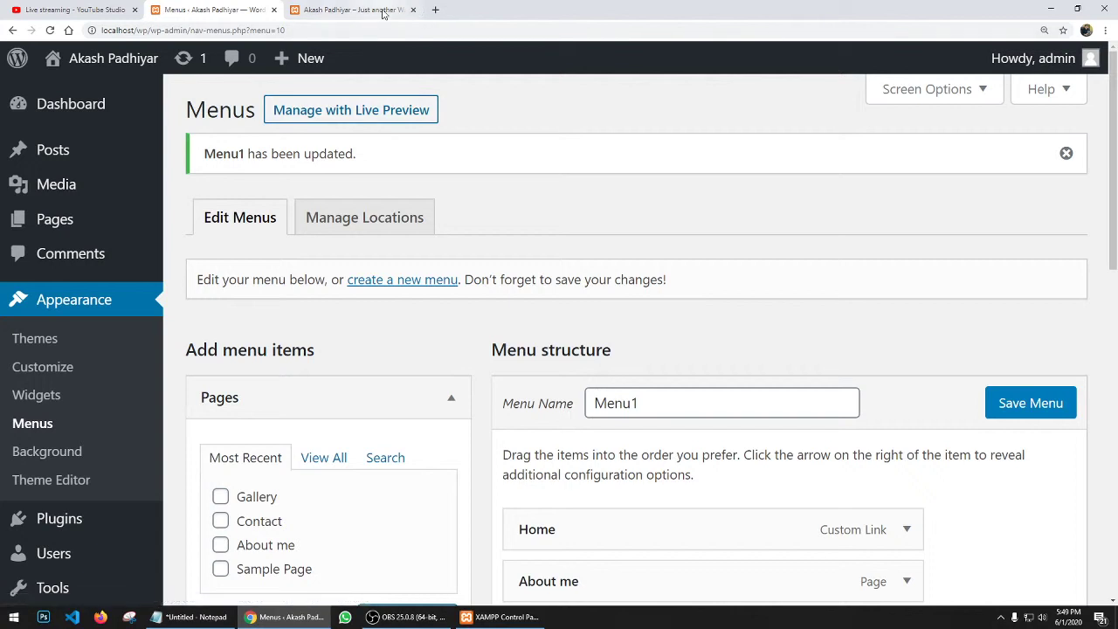
{"action": "left_click", "coordinate": [353, 10]}
{"action": "key", "text": "F5"}
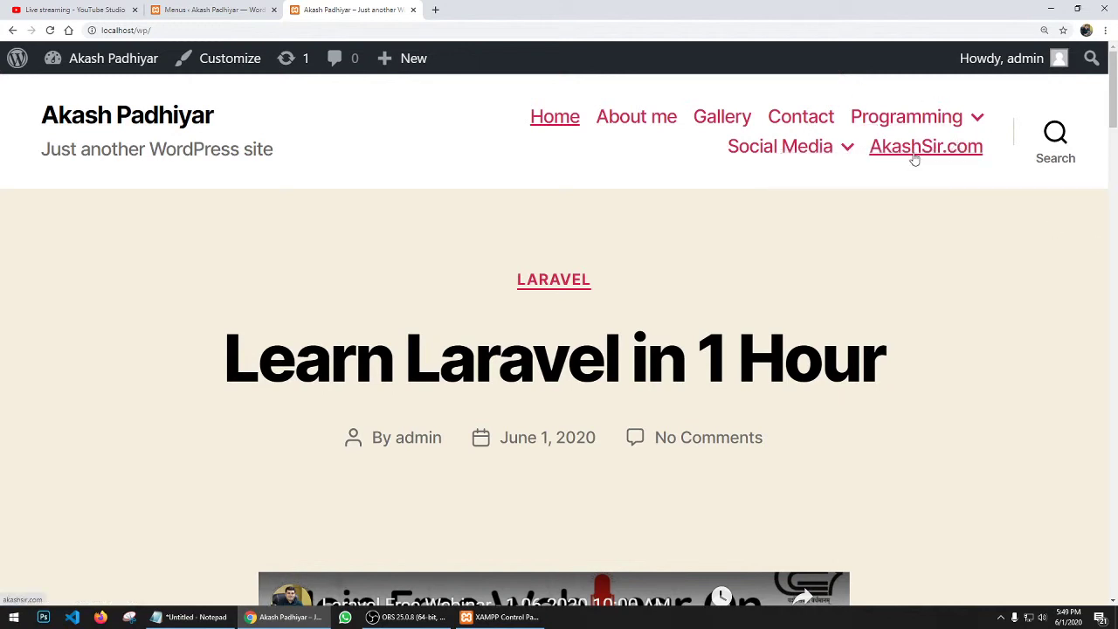
{"action": "left_click", "coordinate": [913, 157]}
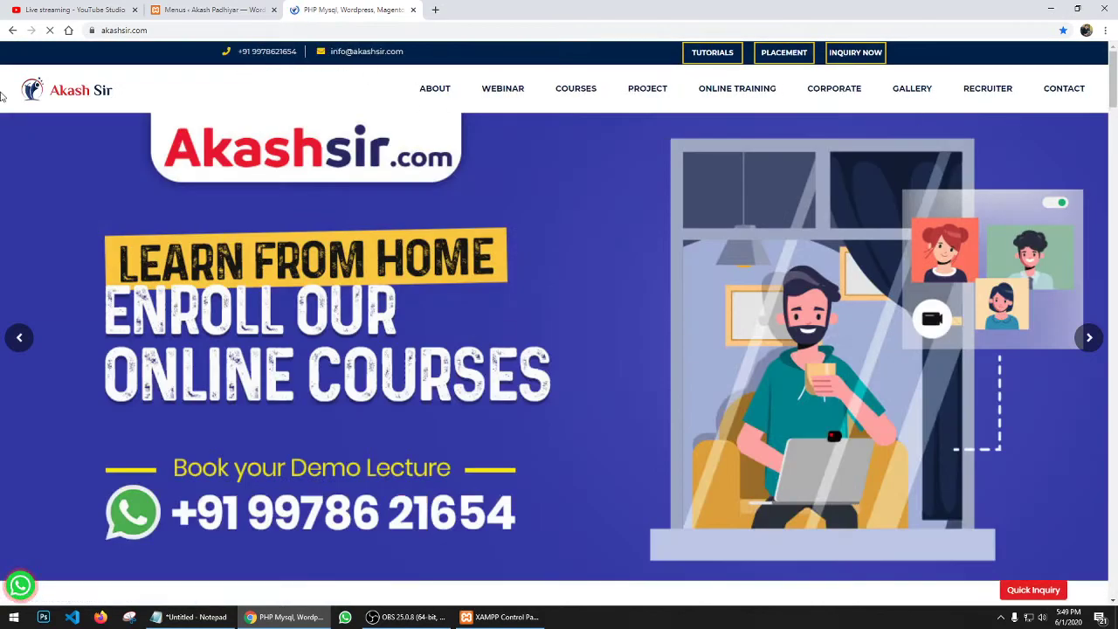
{"action": "left_click", "coordinate": [10, 31]}
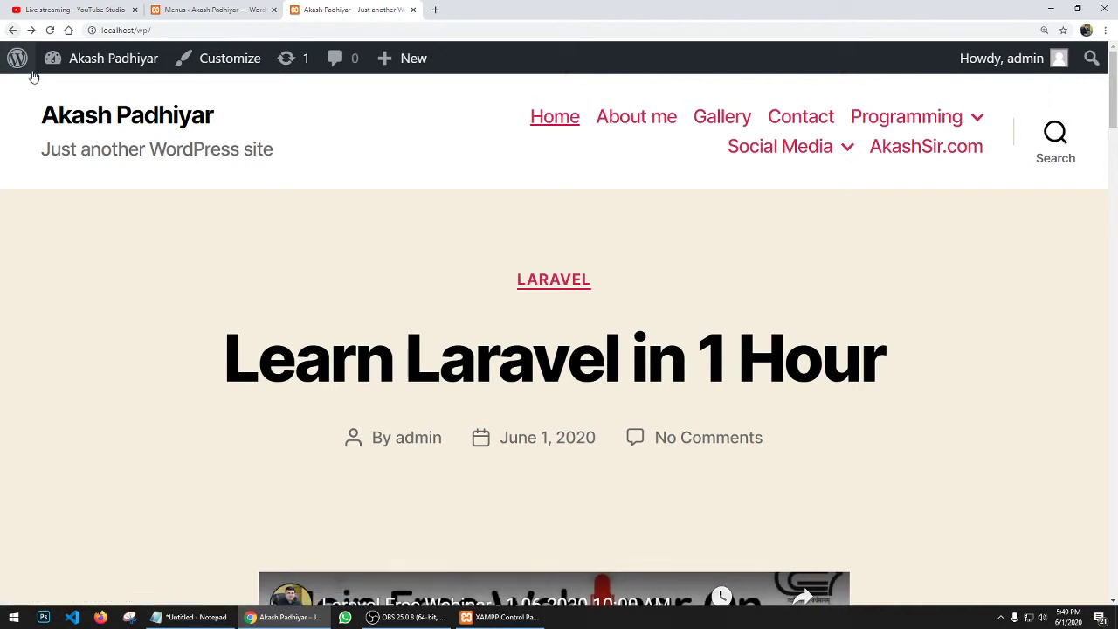
{"action": "mouse_move", "coordinate": [761, 154]}
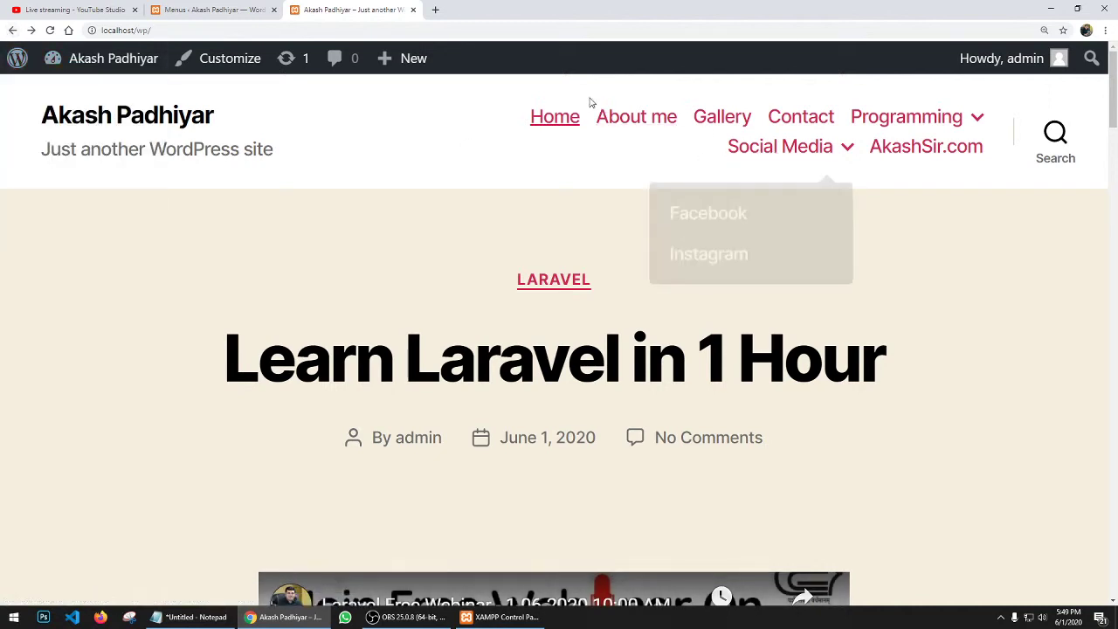
{"action": "left_click", "coordinate": [202, 9]}
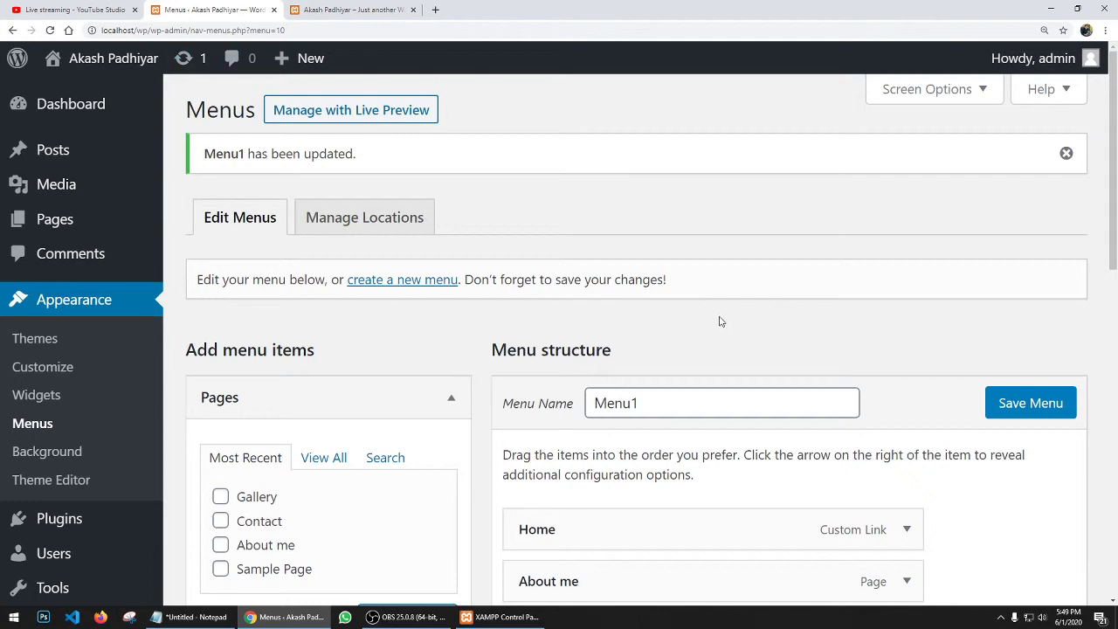
Save Menu1 again, begin a new menu, then go to Appearance > Widgets
{"action": "scroll", "coordinate": [693, 304], "scroll_direction": "down", "scroll_amount": 2}
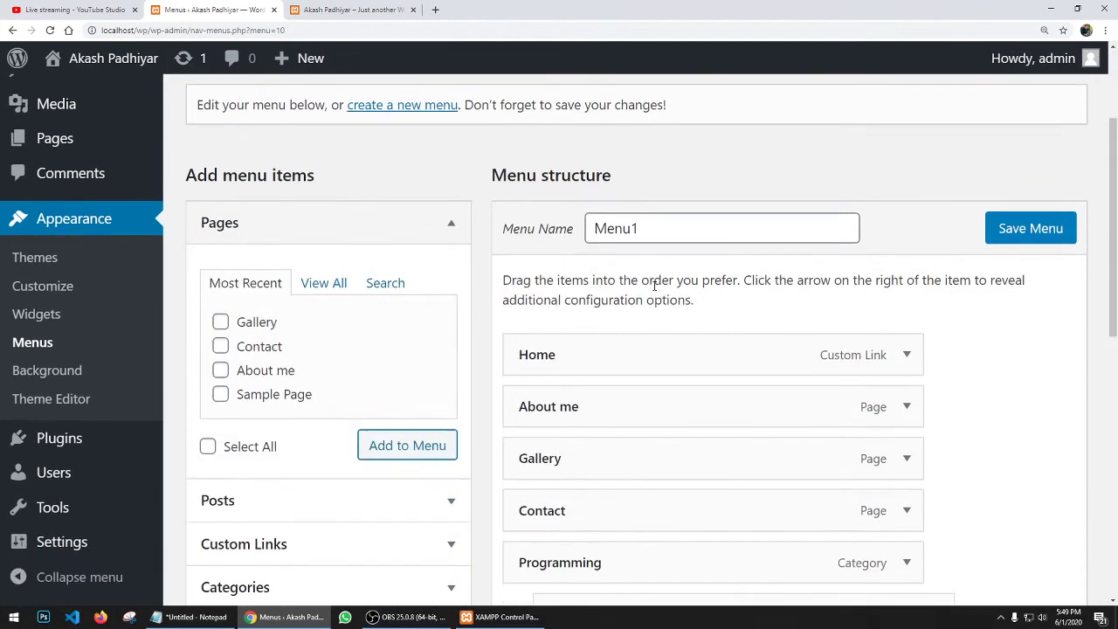
{"action": "left_click", "coordinate": [1031, 228]}
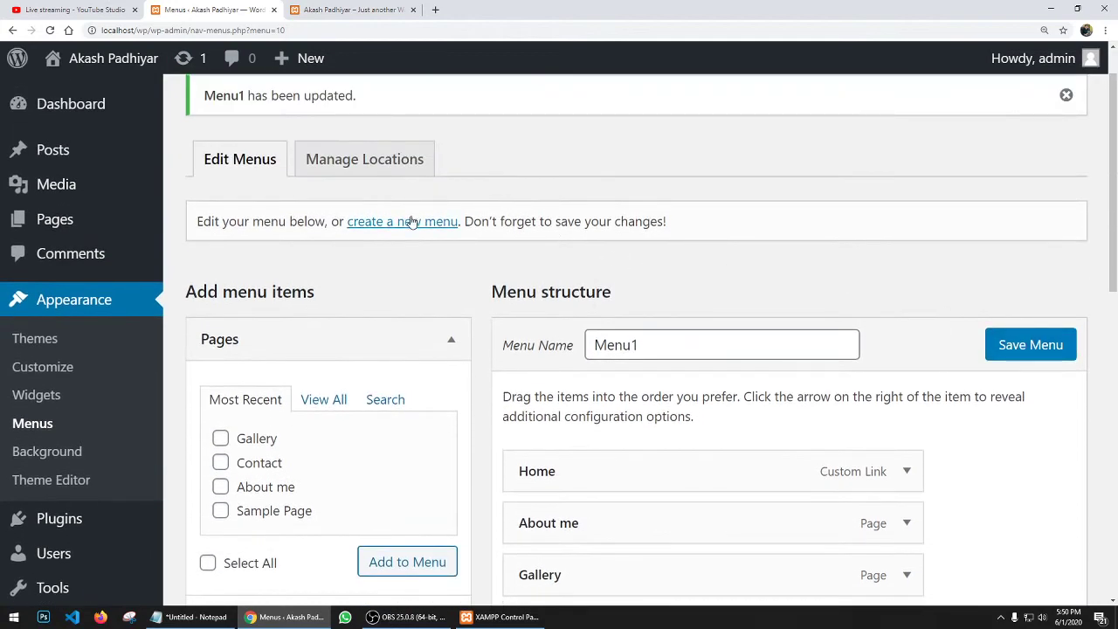
{"action": "left_click", "coordinate": [408, 225]}
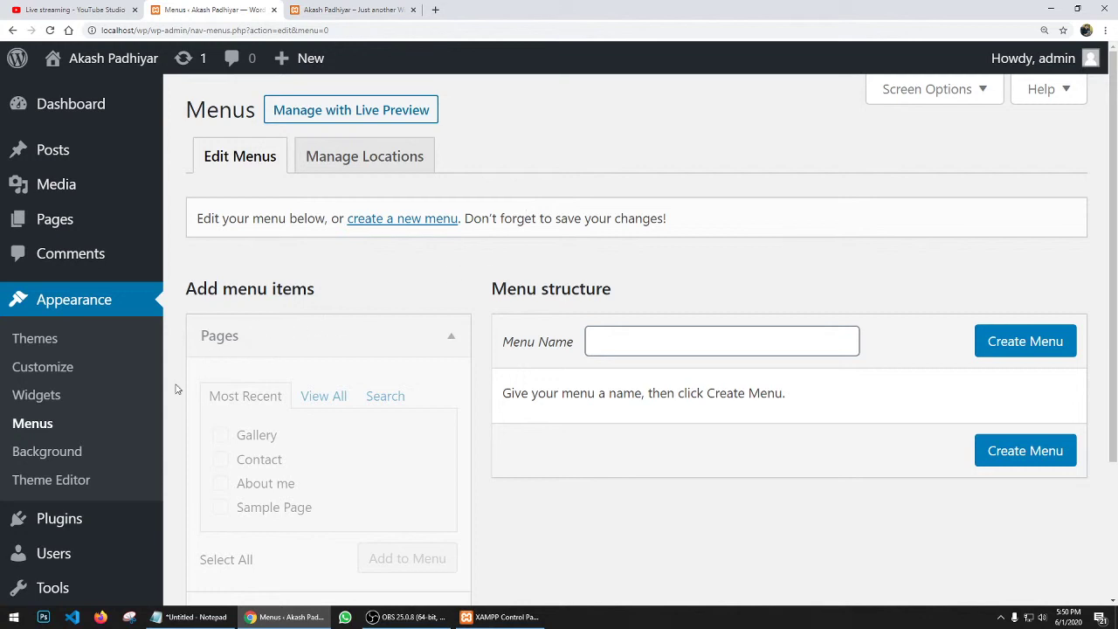
{"action": "left_click", "coordinate": [50, 403]}
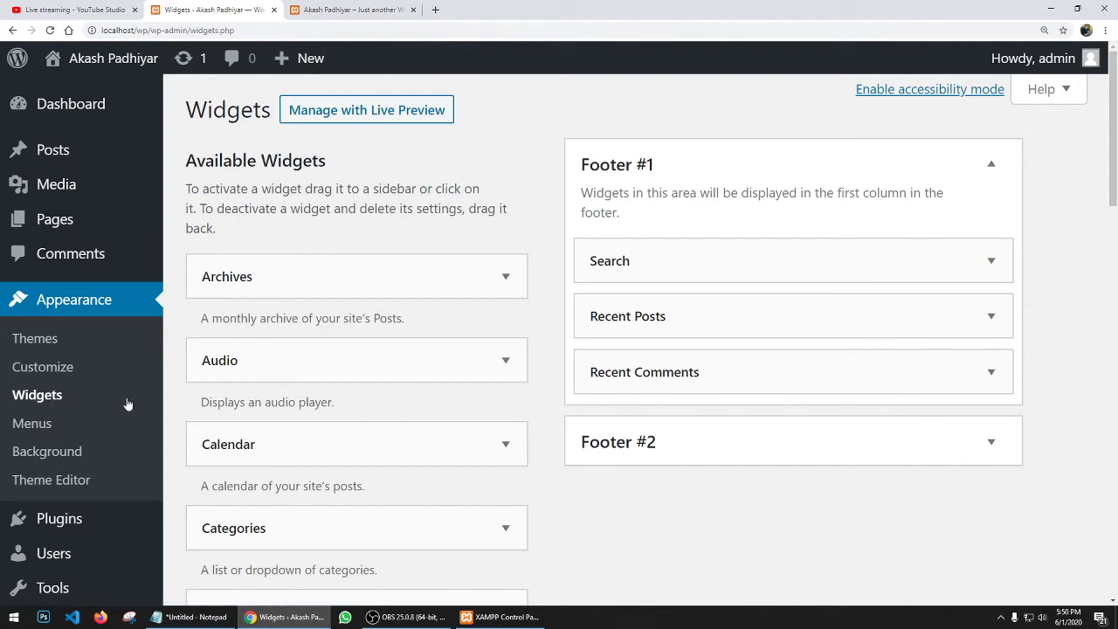
Check the live site's footer widgets on the front page, then return to Widgets
{"action": "left_click", "coordinate": [343, 12]}
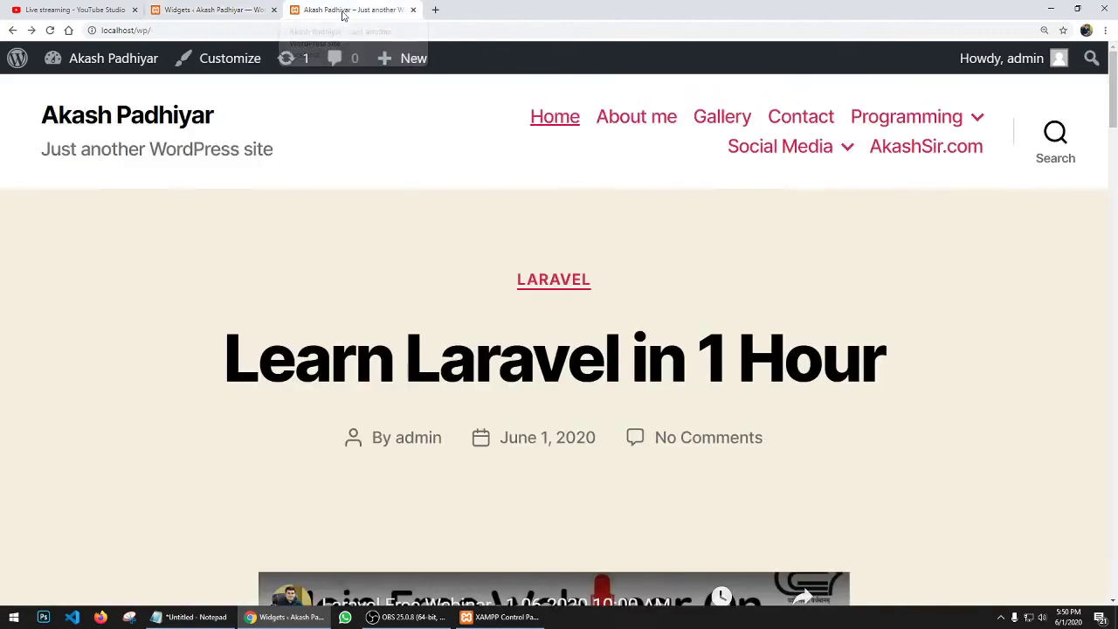
{"action": "left_click_drag", "start_coordinate": [1114, 113], "coordinate": [1114, 528]}
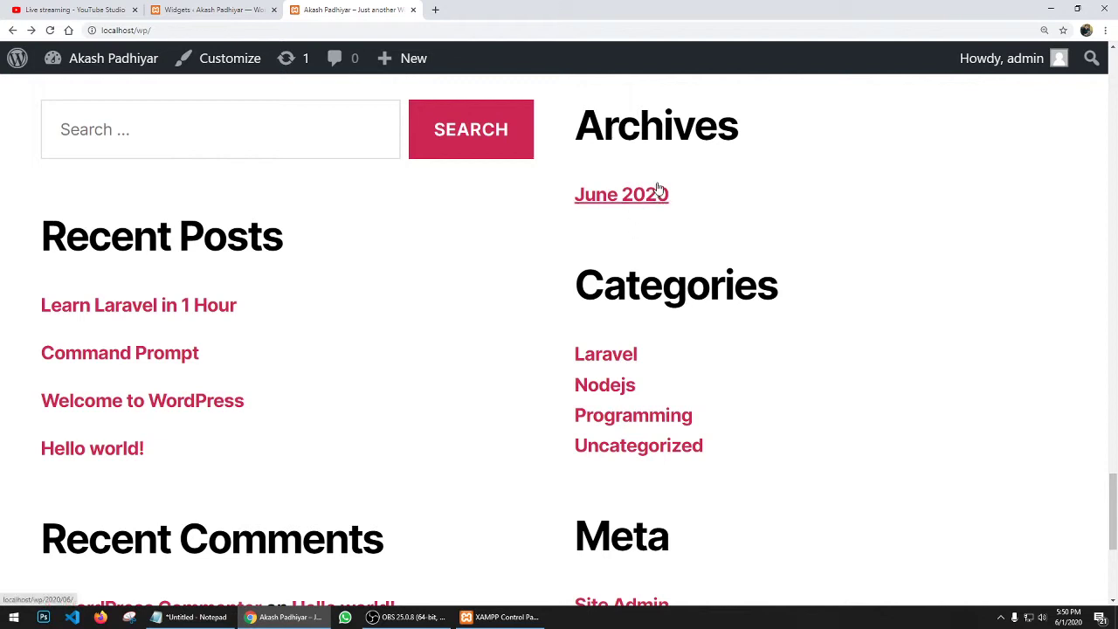
{"action": "scroll", "coordinate": [668, 275], "scroll_direction": "down", "scroll_amount": 3}
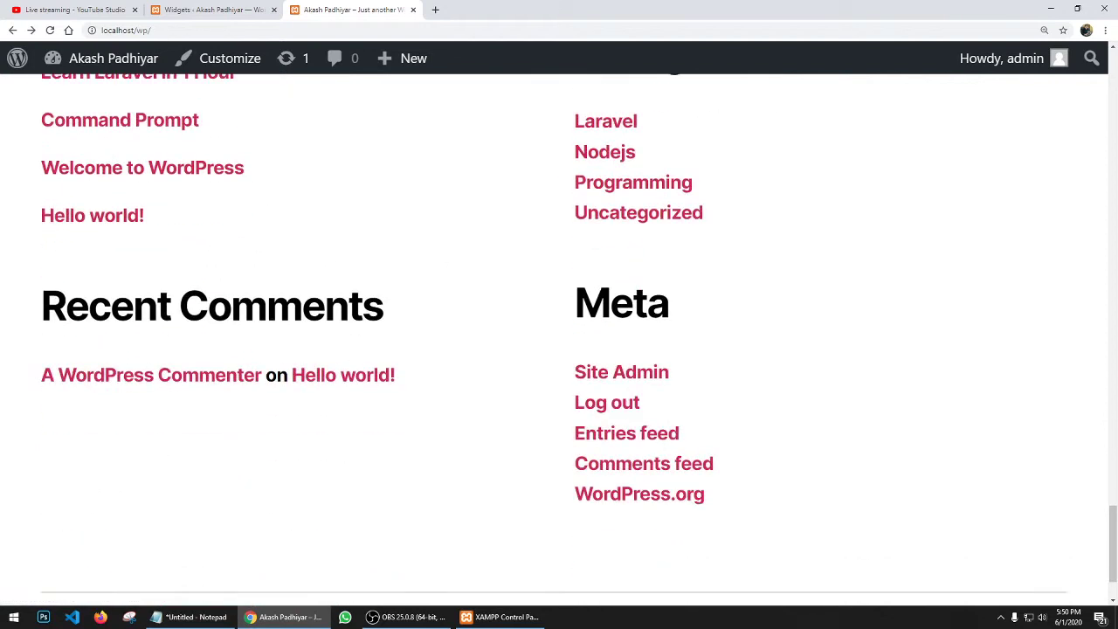
{"action": "scroll", "coordinate": [436, 322], "scroll_direction": "down", "scroll_amount": 2}
{"action": "scroll", "coordinate": [402, 286], "scroll_direction": "up", "scroll_amount": 3}
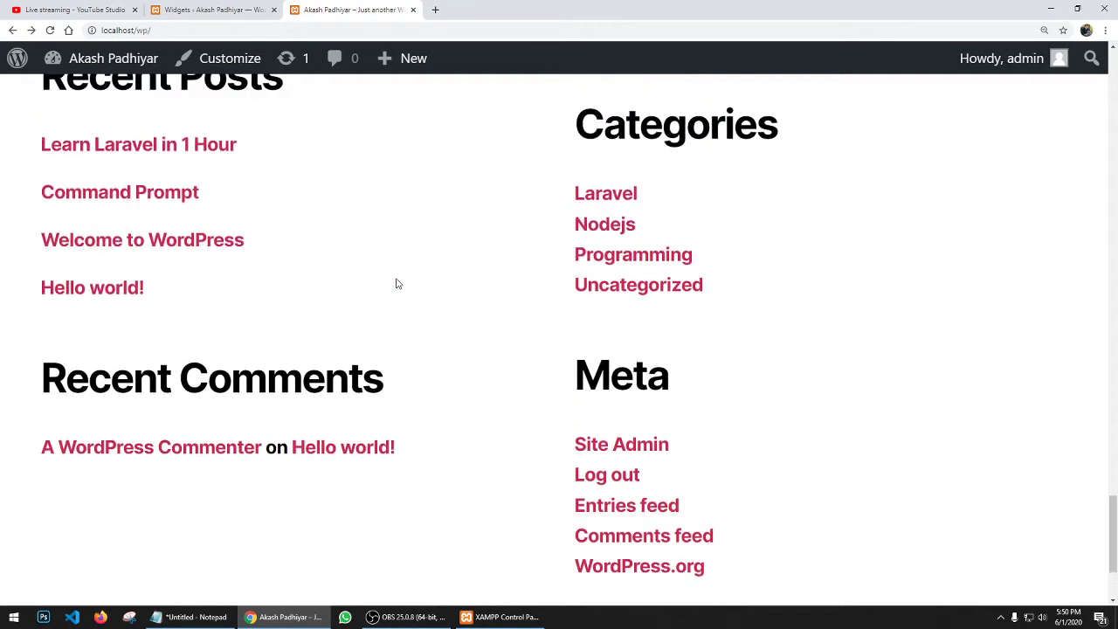
{"action": "left_click", "coordinate": [250, 17]}
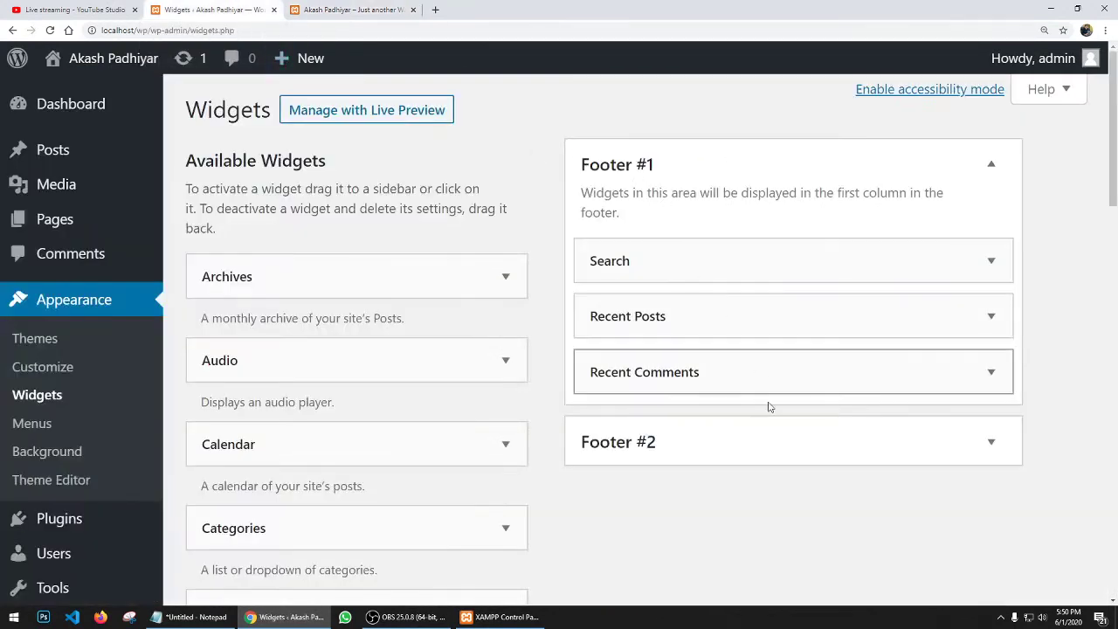
Remove Search, Recent Posts, Recent Comments, Archives, Categories and Meta from both footers, then reload the site
{"action": "left_click", "coordinate": [799, 450]}
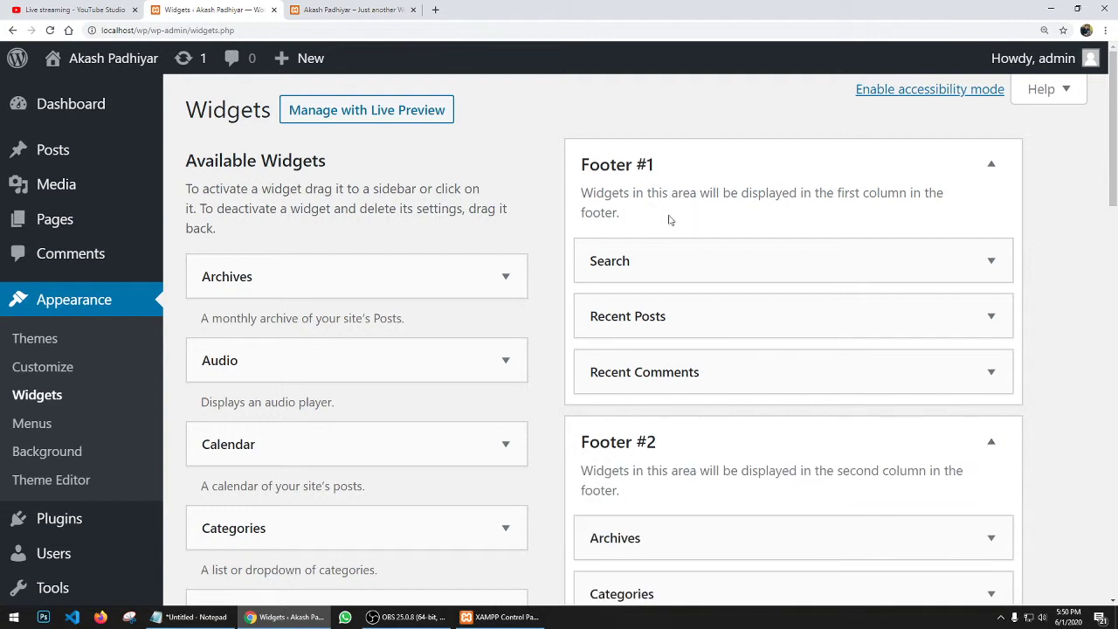
{"action": "left_click_drag", "start_coordinate": [667, 254], "coordinate": [317, 210]}
{"action": "left_click_drag", "start_coordinate": [618, 261], "coordinate": [333, 213]}
{"action": "left_click_drag", "start_coordinate": [626, 401], "coordinate": [447, 223]}
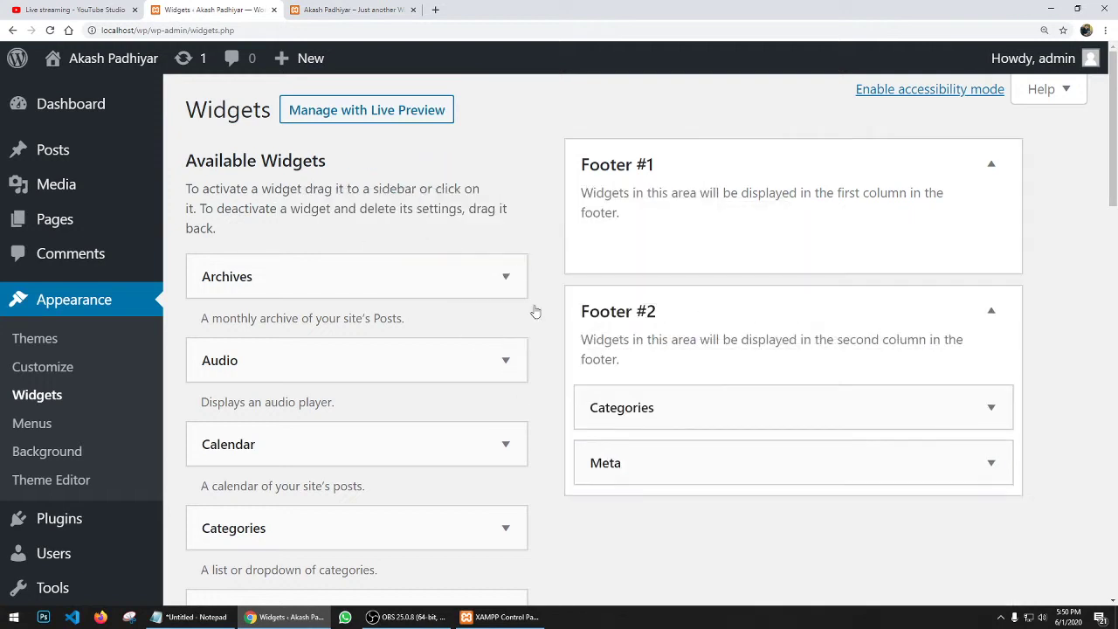
{"action": "left_click_drag", "start_coordinate": [623, 388], "coordinate": [417, 232]}
{"action": "left_click_drag", "start_coordinate": [648, 393], "coordinate": [395, 208]}
{"action": "left_click", "coordinate": [309, 8]}
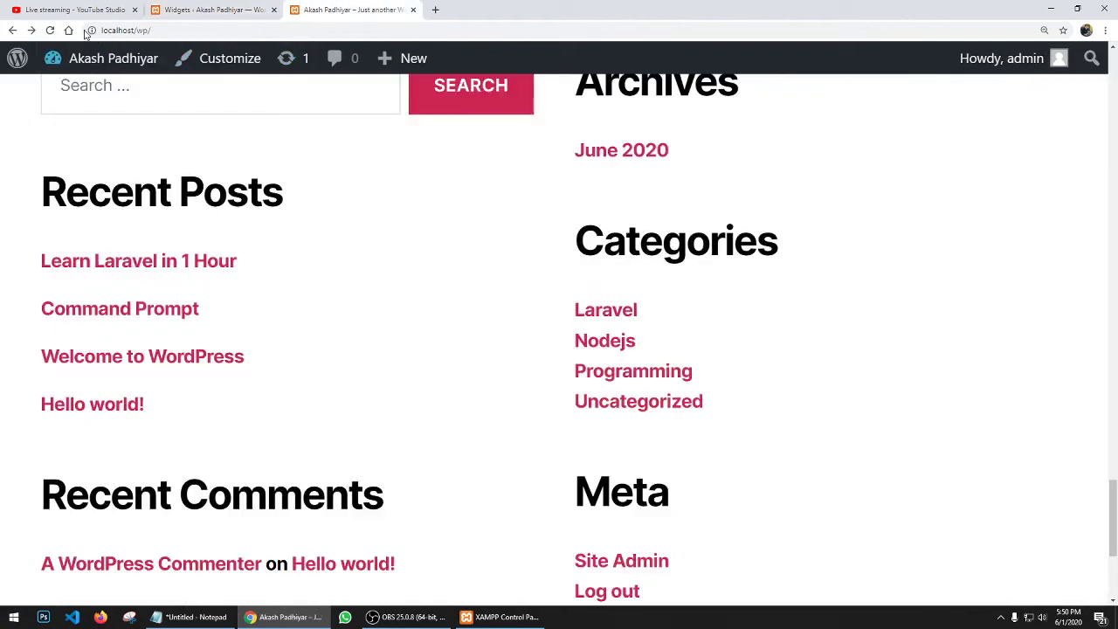
{"action": "left_click", "coordinate": [51, 30]}
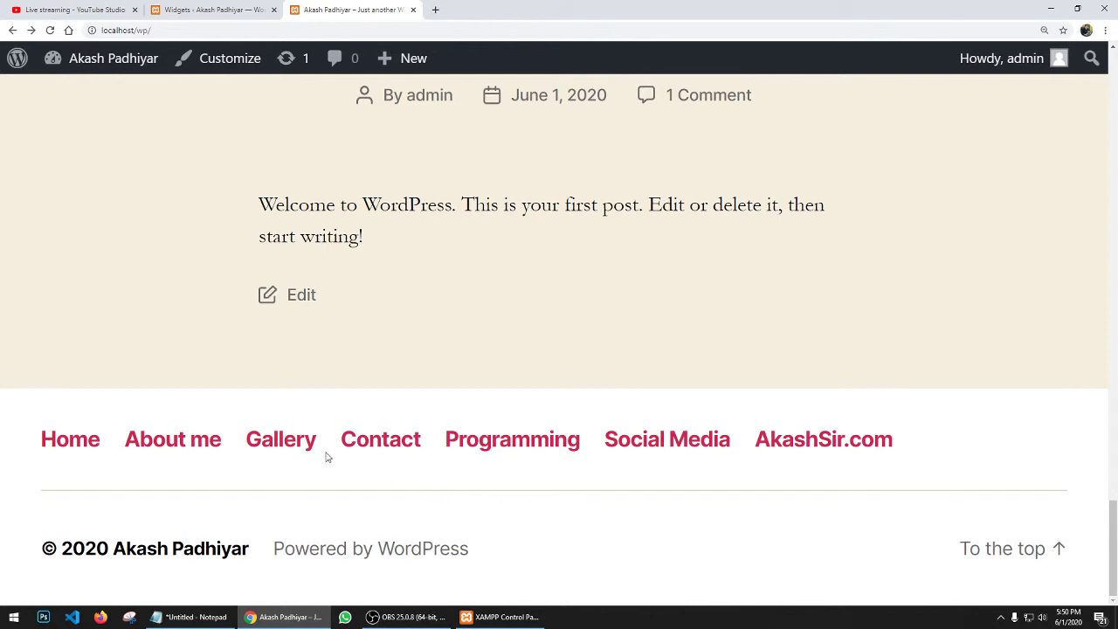
Drag Calendar into Footer #1, and Categories and Gallery into Footer #2
{"action": "left_click", "coordinate": [281, 9]}
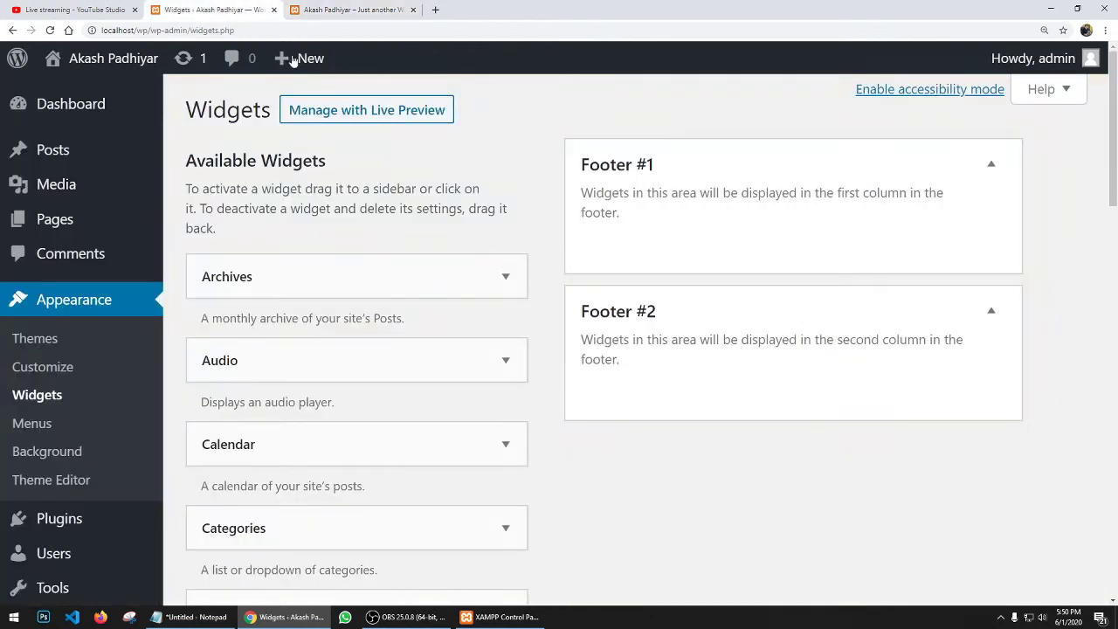
{"action": "scroll", "coordinate": [443, 335], "scroll_direction": "down", "scroll_amount": 2}
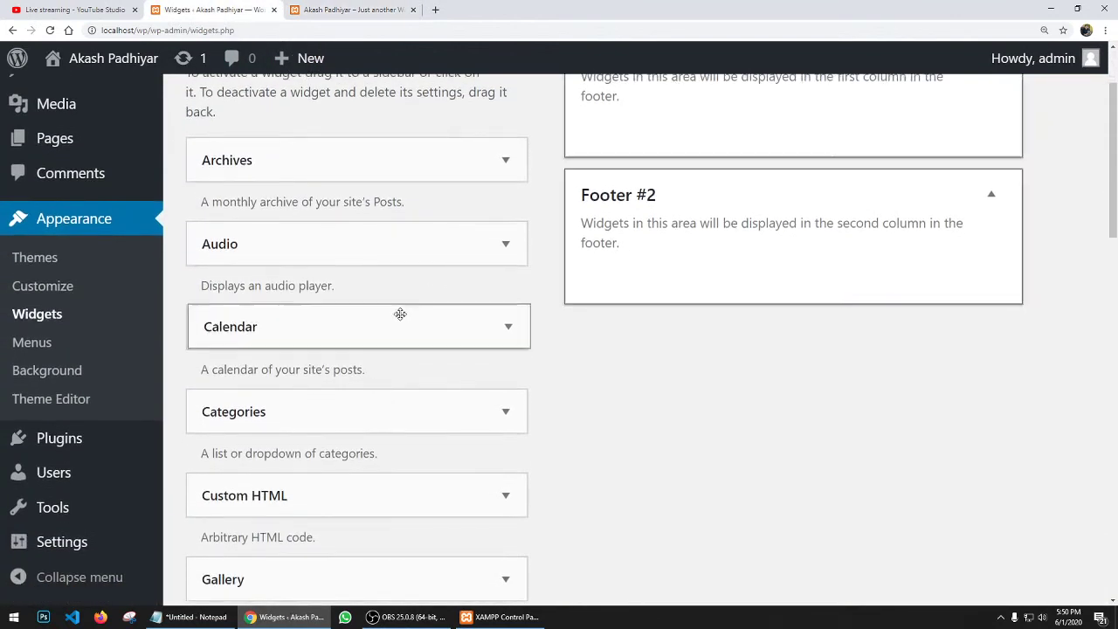
{"action": "left_click_drag", "start_coordinate": [399, 311], "coordinate": [586, 142]}
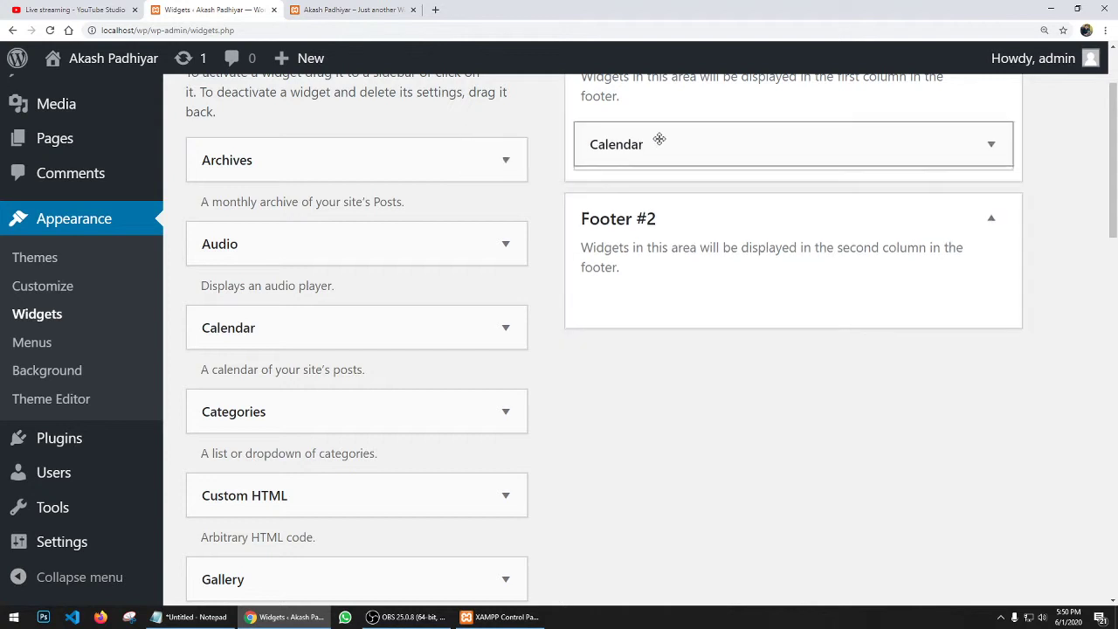
{"action": "scroll", "coordinate": [417, 367], "scroll_direction": "down", "scroll_amount": 2}
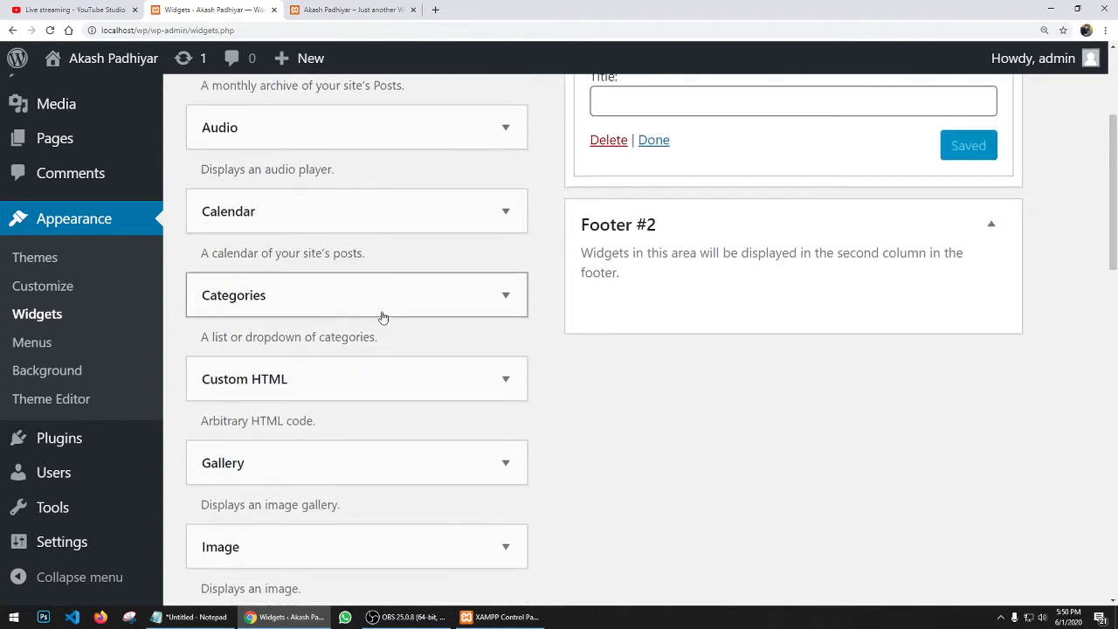
{"action": "left_click_drag", "start_coordinate": [382, 313], "coordinate": [707, 304]}
{"action": "scroll", "coordinate": [611, 349], "scroll_direction": "down", "scroll_amount": 2}
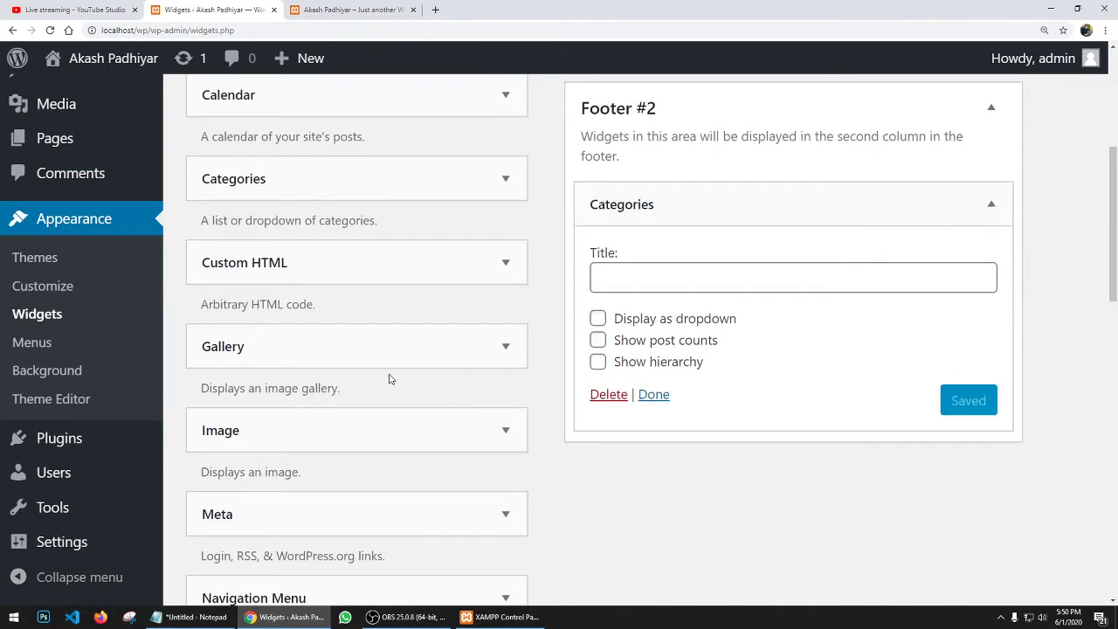
{"action": "left_click_drag", "start_coordinate": [332, 349], "coordinate": [748, 457]}
{"action": "left_click", "coordinate": [822, 284]}
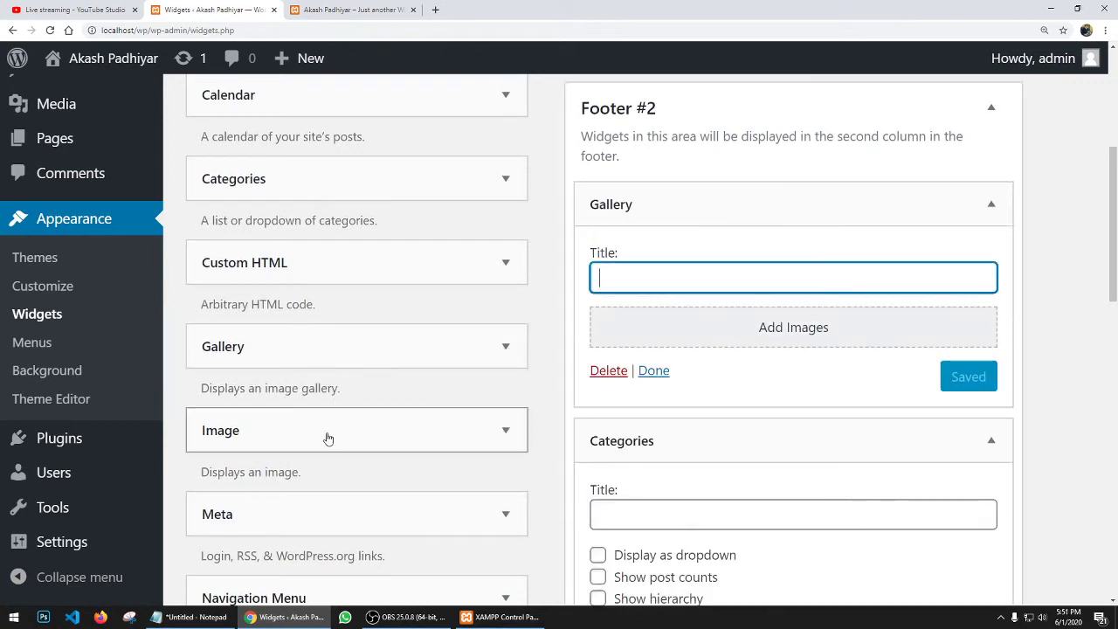
{"action": "scroll", "coordinate": [369, 428], "scroll_direction": "down", "scroll_amount": 4}
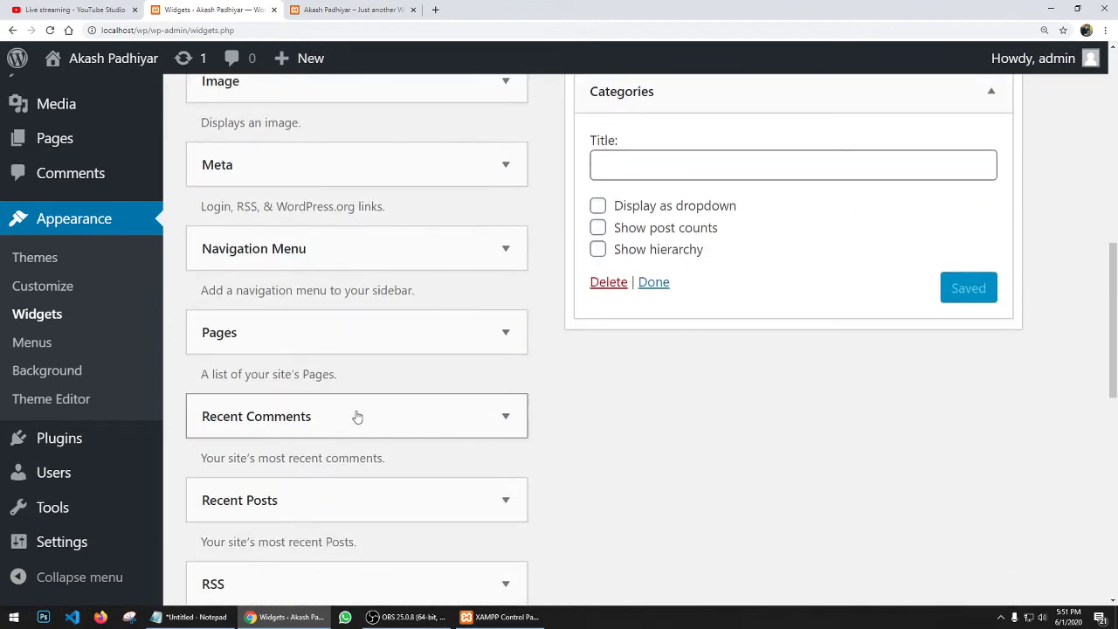
Place the Pages widget above Categories and reload the live site to see the page list
{"action": "left_click_drag", "start_coordinate": [306, 342], "coordinate": [762, 319]}
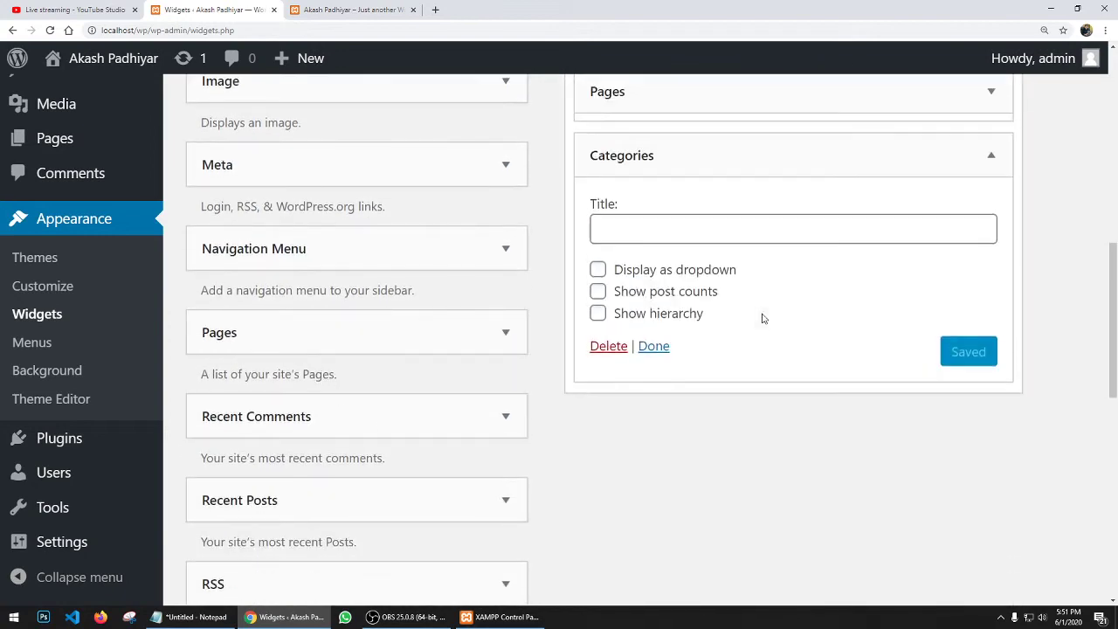
{"action": "left_click", "coordinate": [390, 12]}
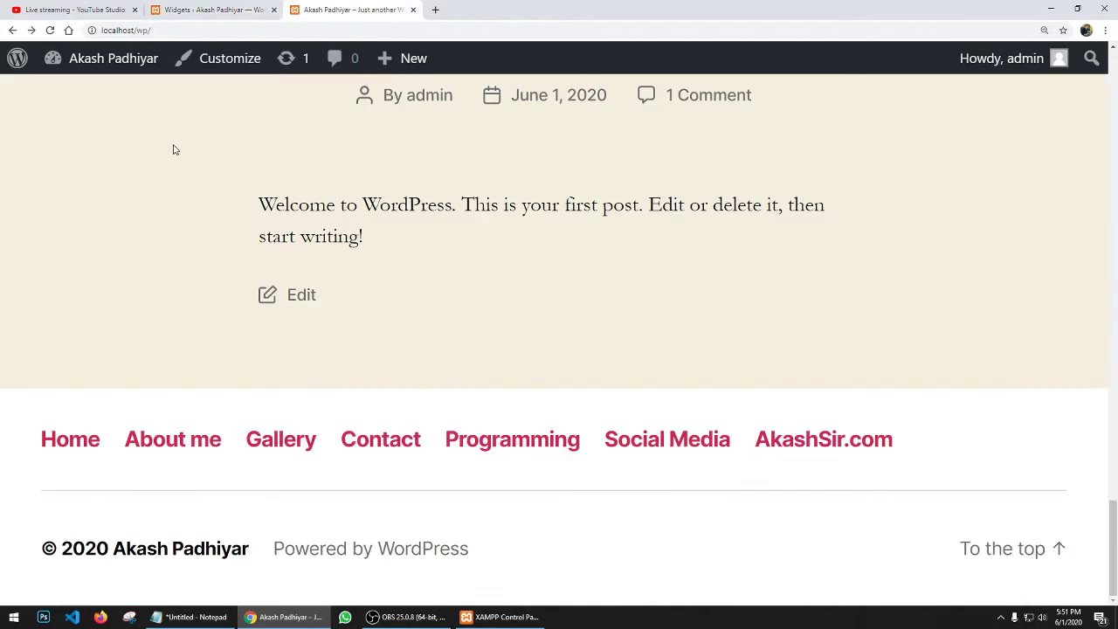
{"action": "left_click", "coordinate": [50, 30]}
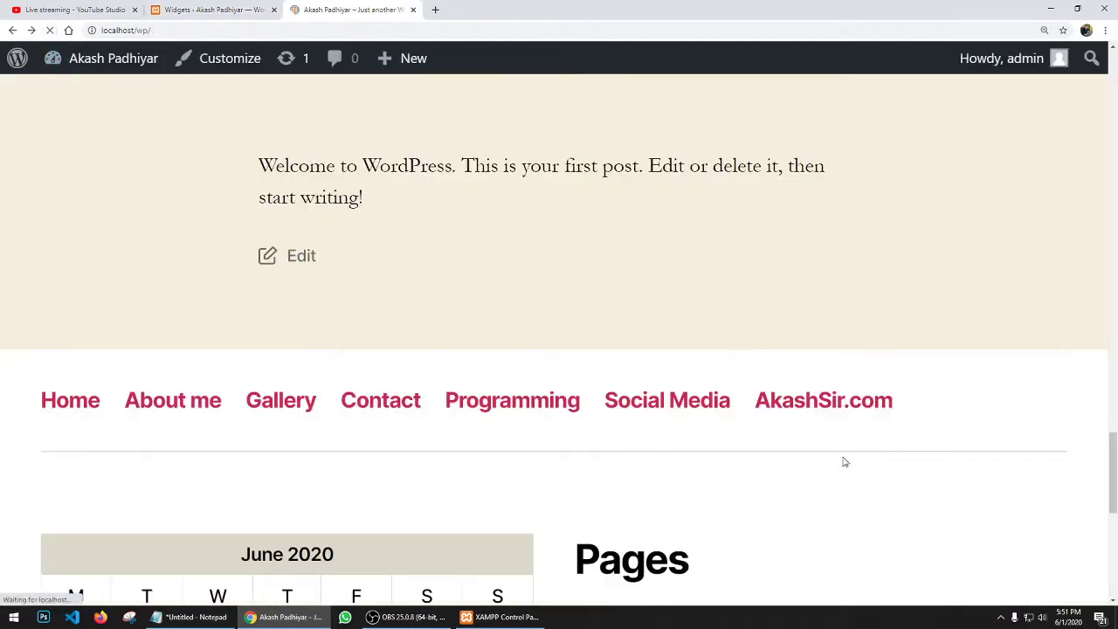
{"action": "scroll", "coordinate": [1114, 524], "scroll_direction": "down", "scroll_amount": 6}
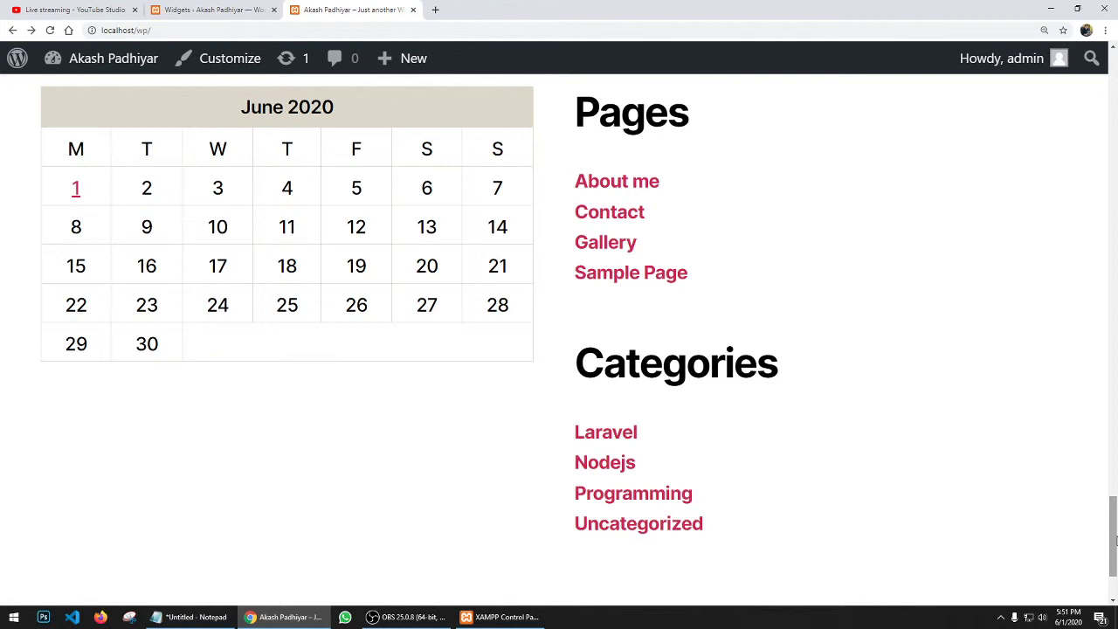
{"action": "scroll", "coordinate": [946, 382], "scroll_direction": "up", "scroll_amount": 4}
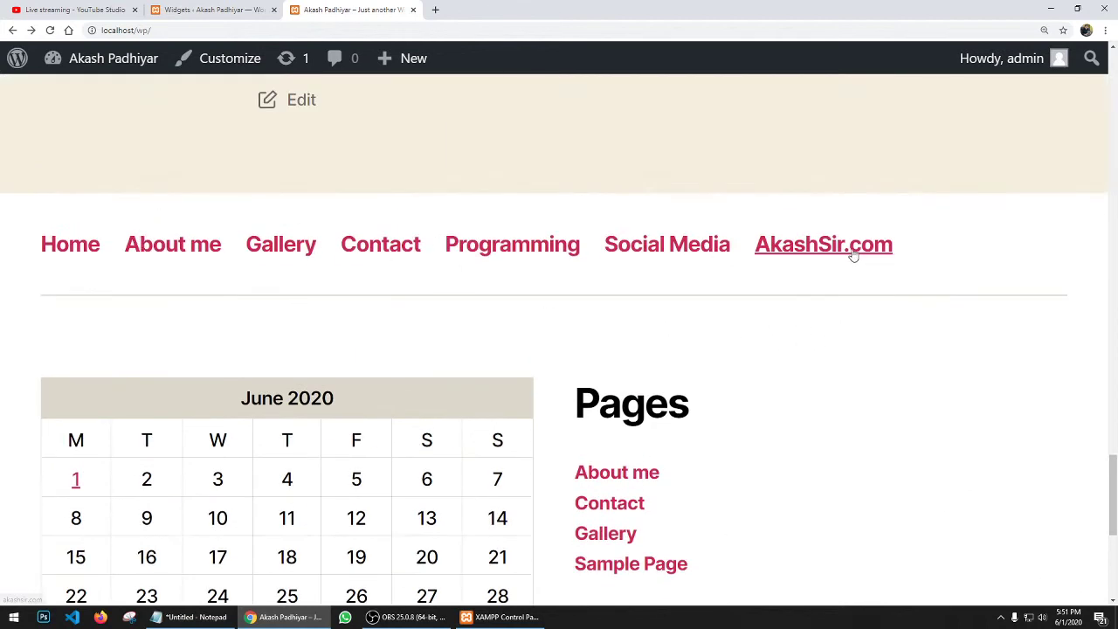
{"action": "left_click", "coordinate": [213, 9]}
Save Menu1 with the Footer Menu location left unchecked
{"action": "left_click", "coordinate": [41, 342]}
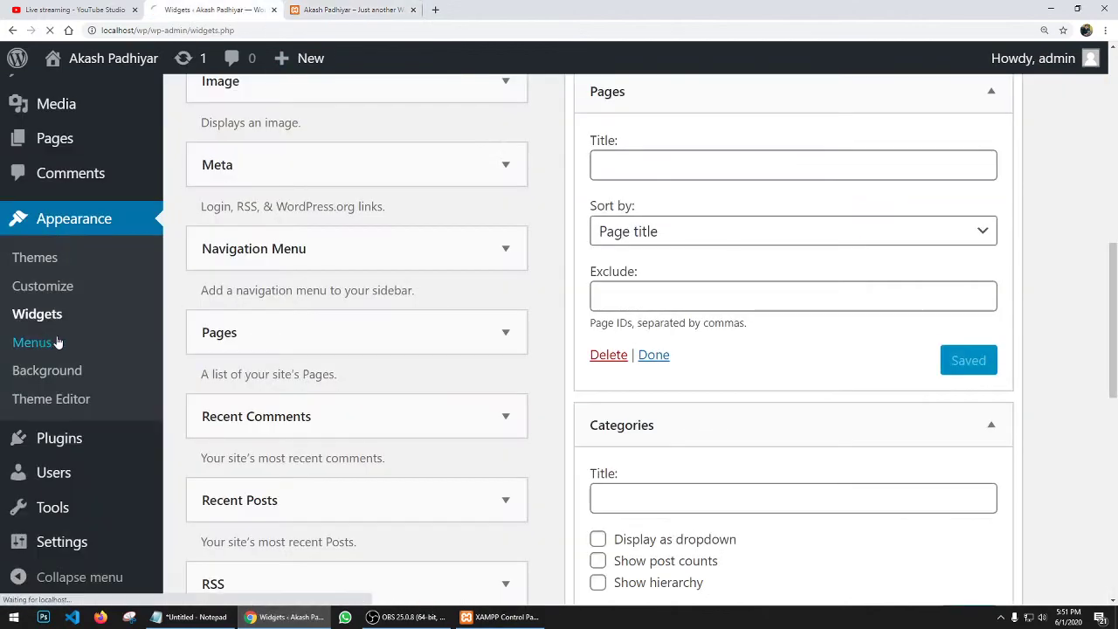
{"action": "scroll", "coordinate": [569, 328], "scroll_direction": "down", "scroll_amount": 8}
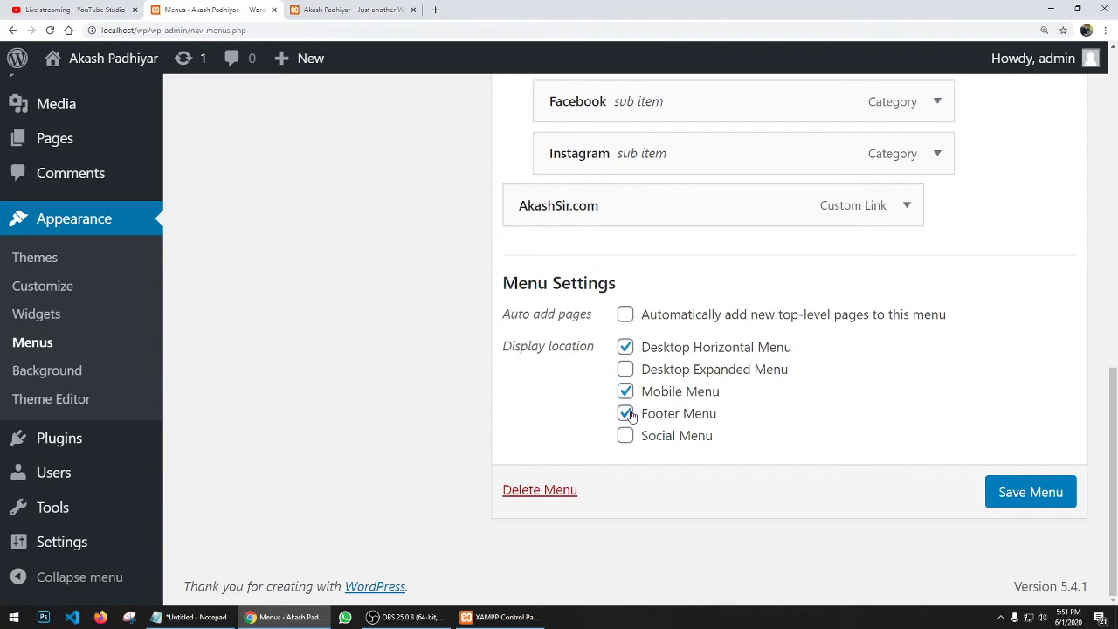
{"action": "left_click", "coordinate": [1013, 494]}
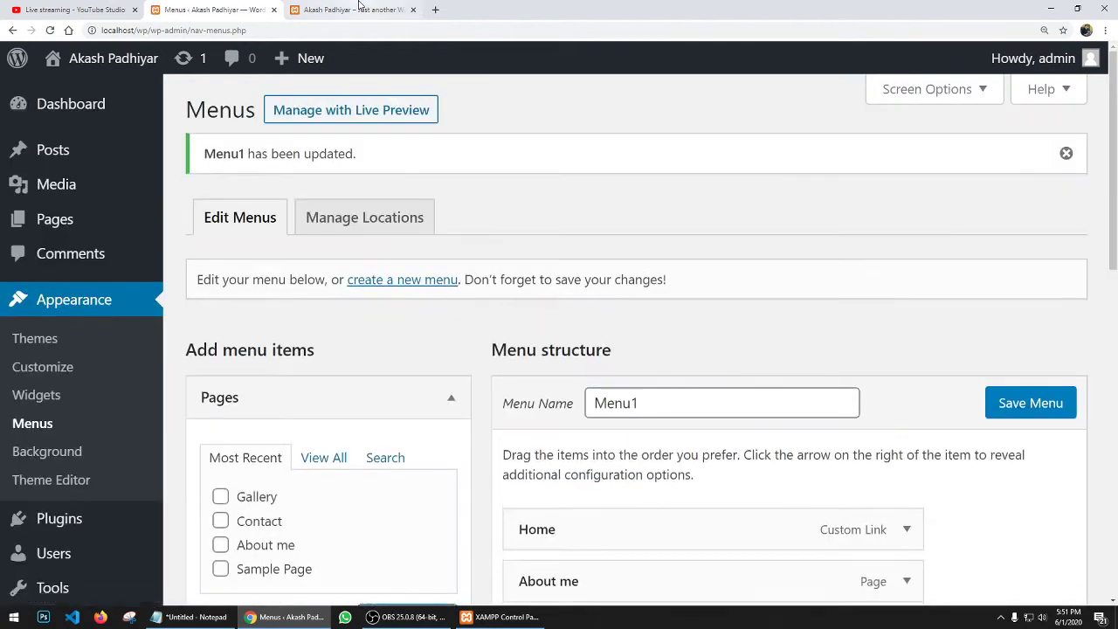
Reload the live site and confirm the nested Menu1 header from Home through AkashSir.com
{"action": "left_click", "coordinate": [358, 9]}
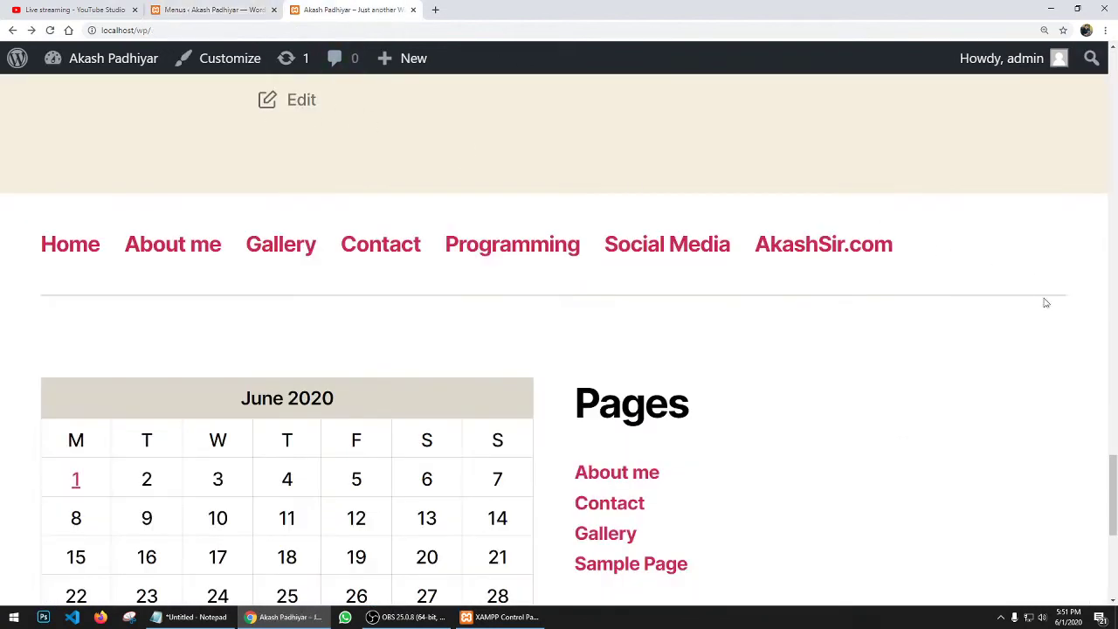
{"action": "left_click", "coordinate": [50, 30]}
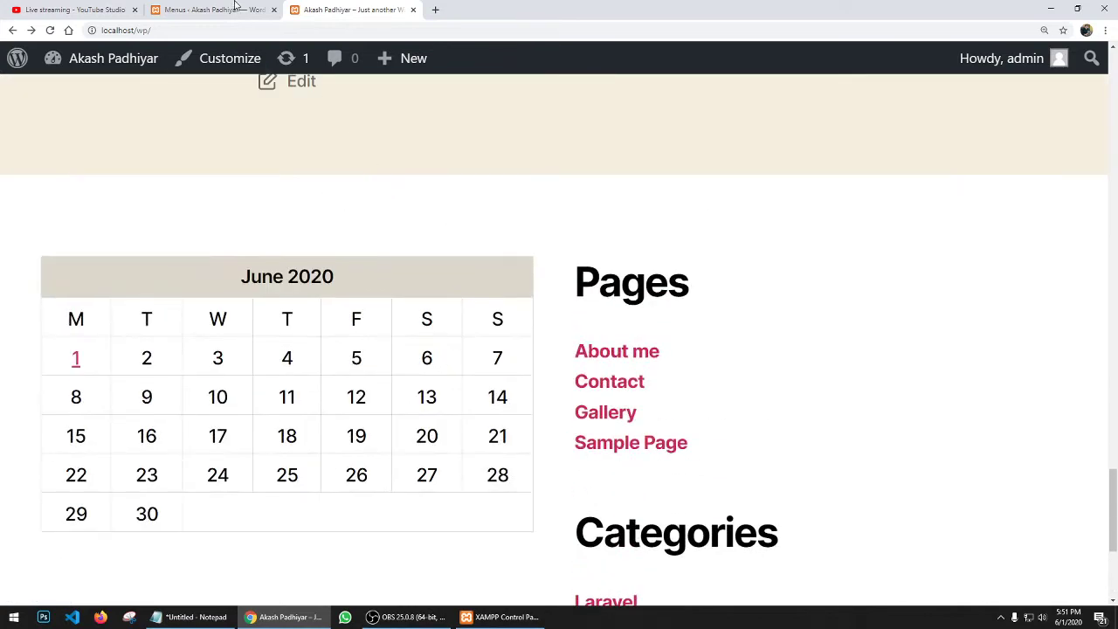
{"action": "left_click", "coordinate": [234, 7]}
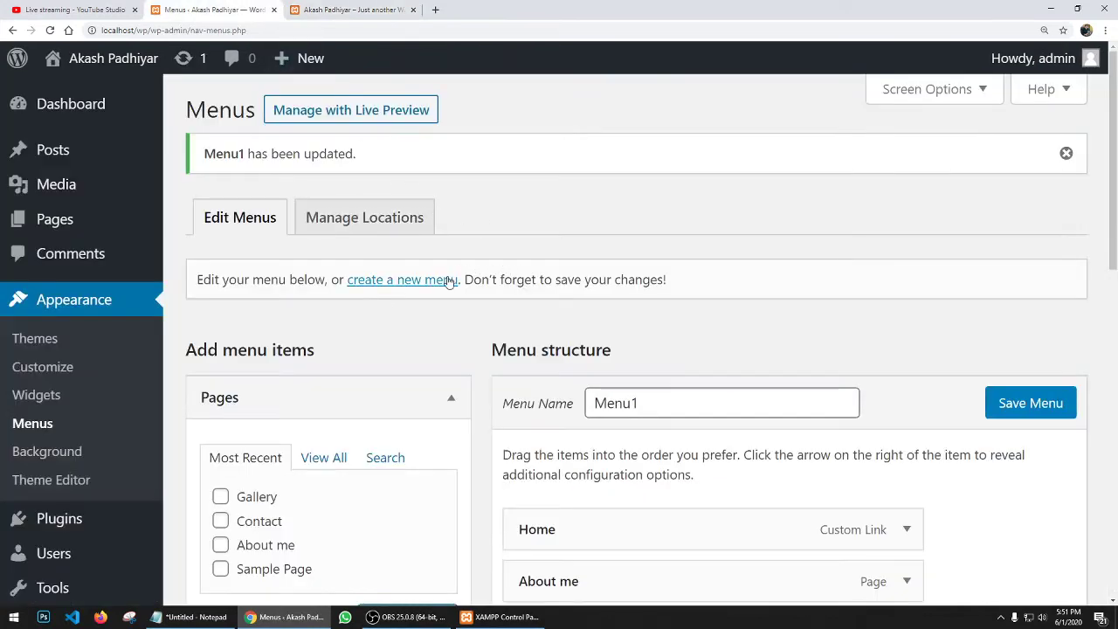
{"action": "scroll", "coordinate": [440, 274], "scroll_direction": "down", "scroll_amount": 1}
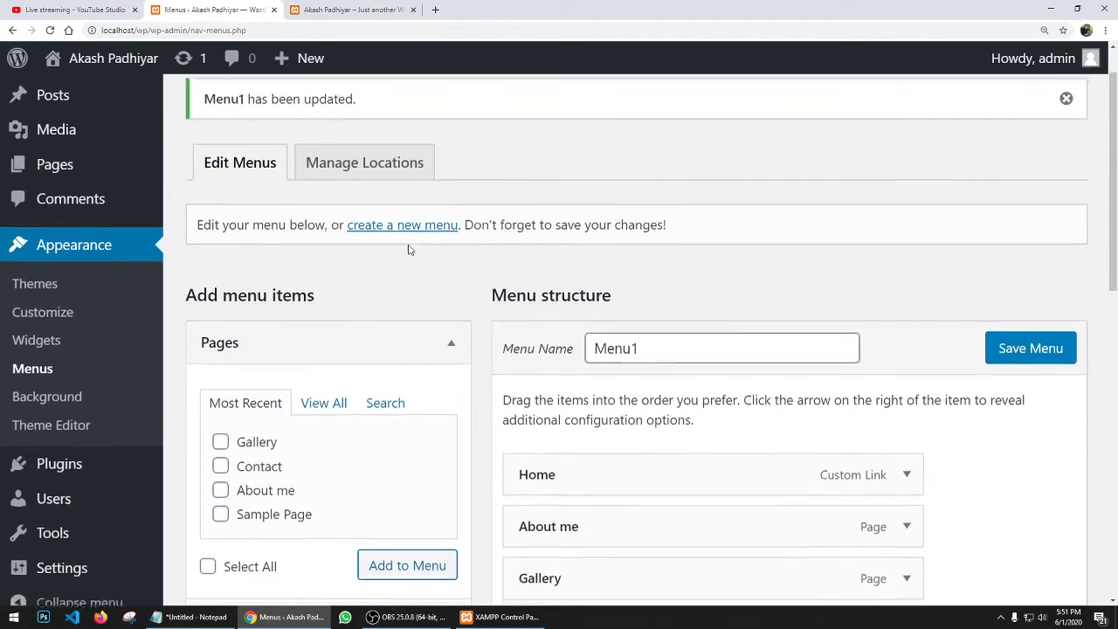
{"action": "scroll", "coordinate": [375, 166], "scroll_direction": "up", "scroll_amount": 1}
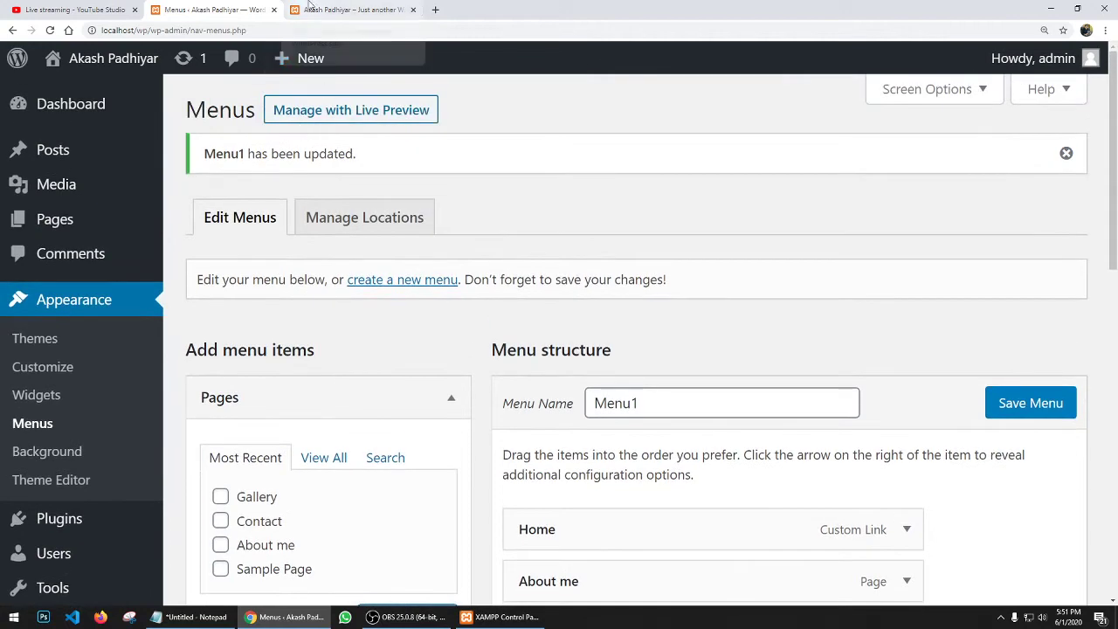
{"action": "left_click", "coordinate": [310, 8]}
{"action": "scroll", "coordinate": [1074, 267], "scroll_direction": "up", "scroll_amount": 3}
{"action": "left_click_drag", "start_coordinate": [1115, 449], "coordinate": [1115, 37]}
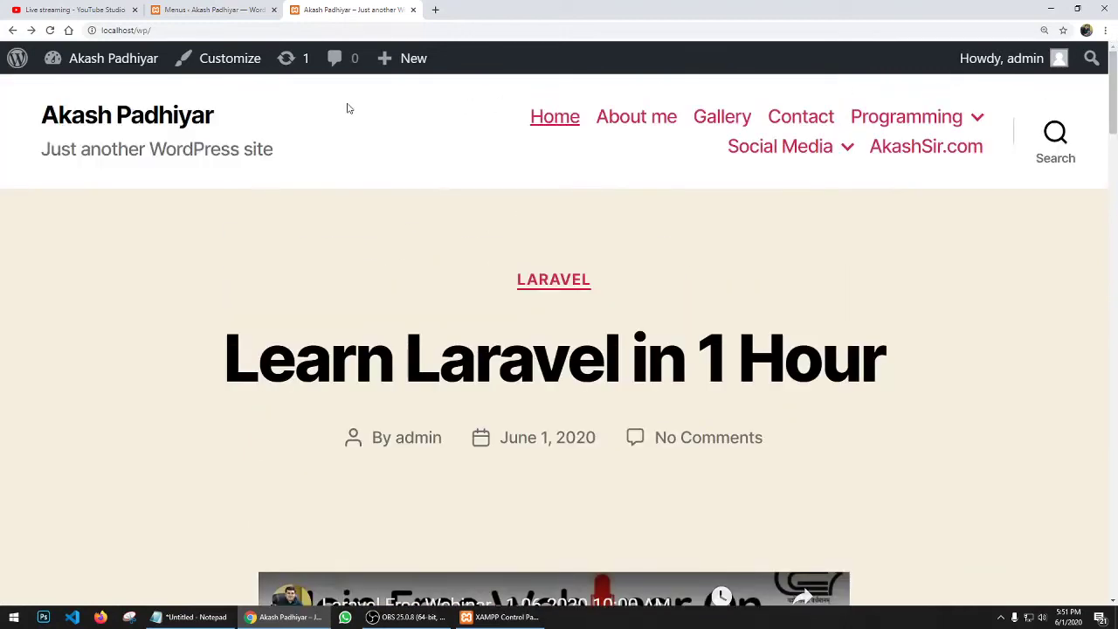
Upload the WordPress webinar poster as a logo image in Customizer > Site Identity
{"action": "left_click", "coordinate": [213, 56]}
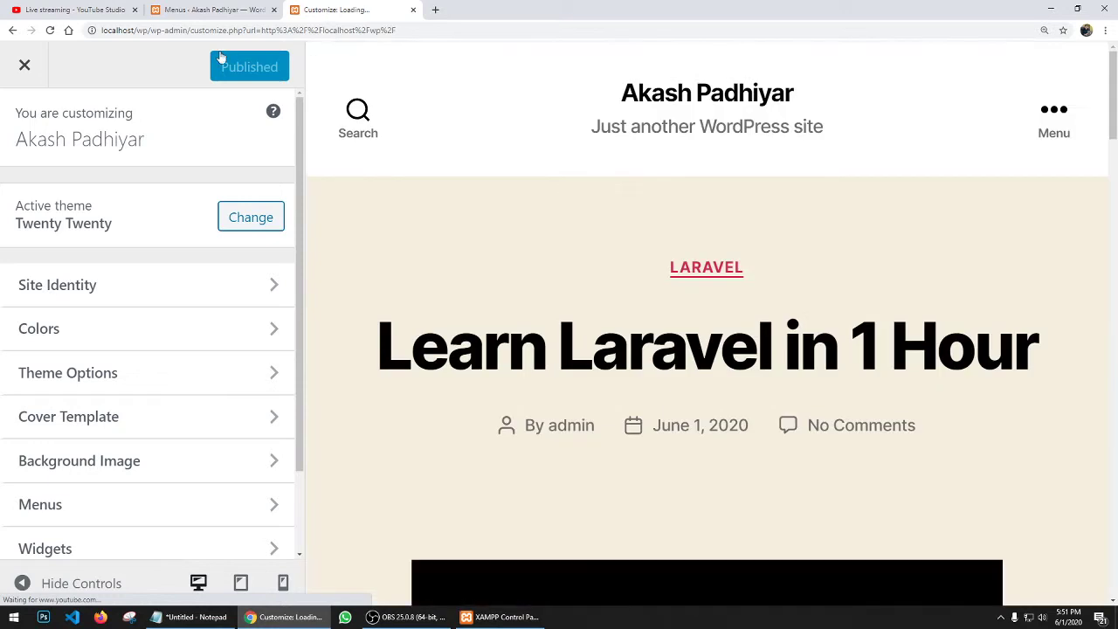
{"action": "left_click", "coordinate": [159, 295]}
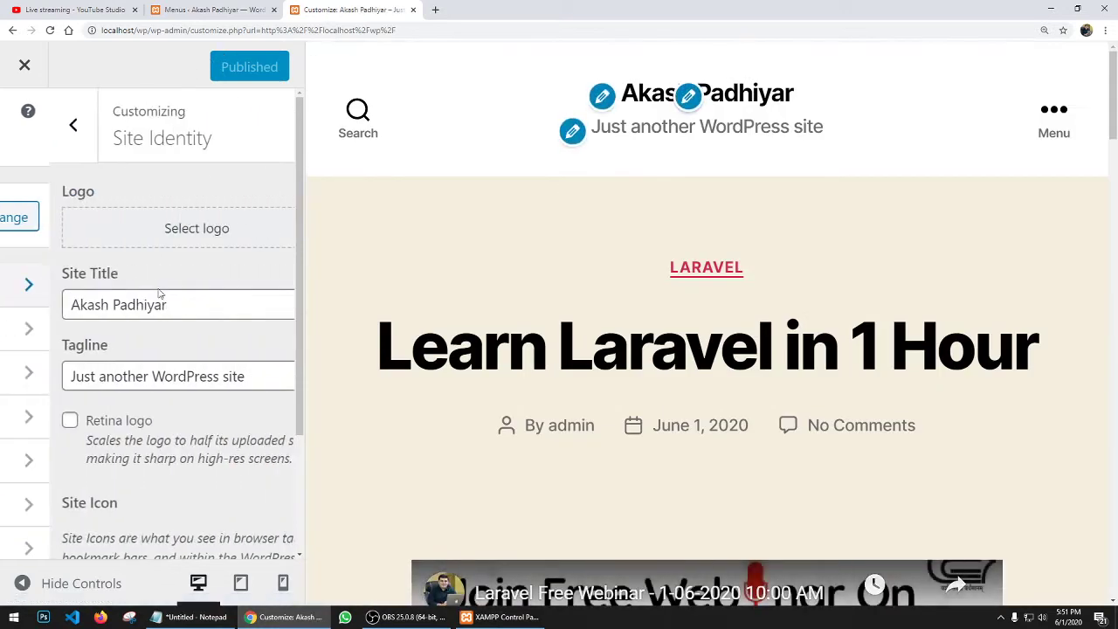
{"action": "left_click", "coordinate": [163, 229]}
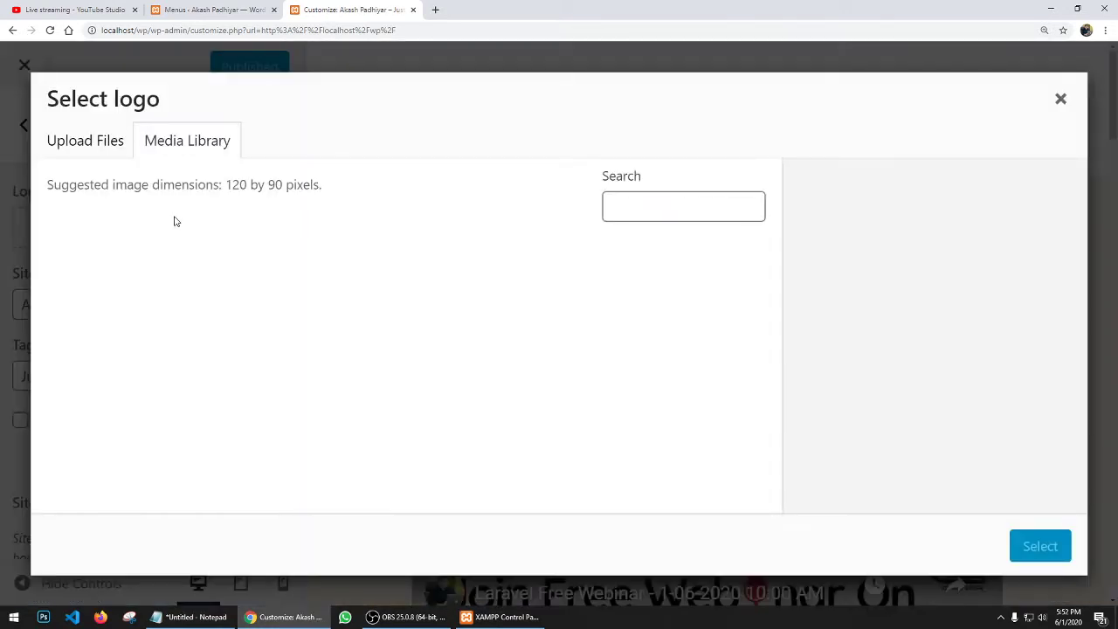
{"action": "left_click", "coordinate": [107, 145]}
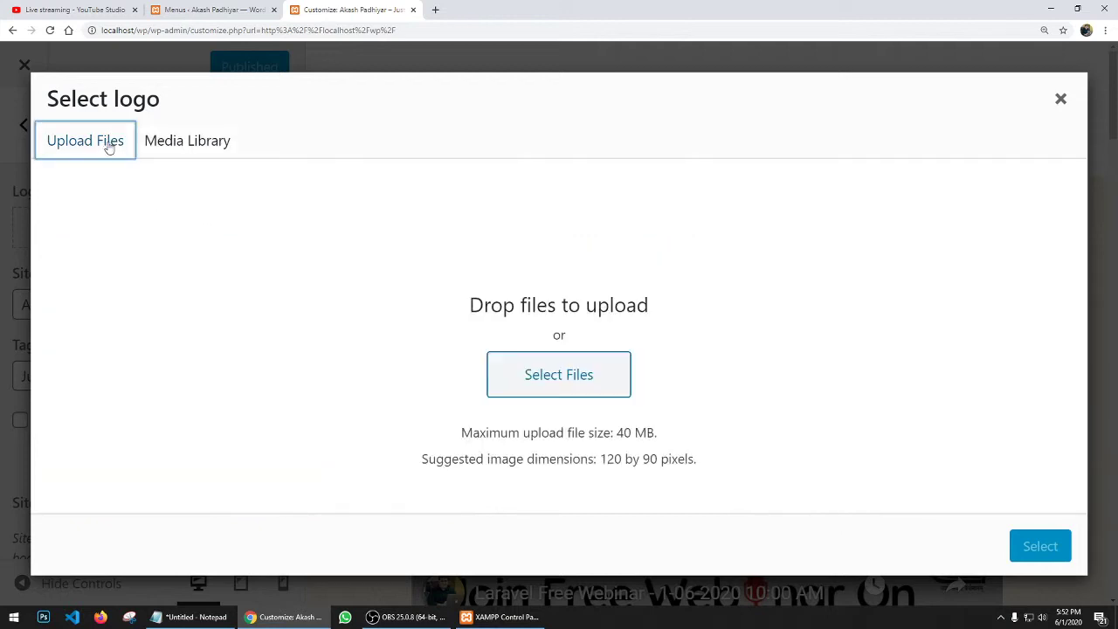
{"action": "left_click", "coordinate": [526, 392]}
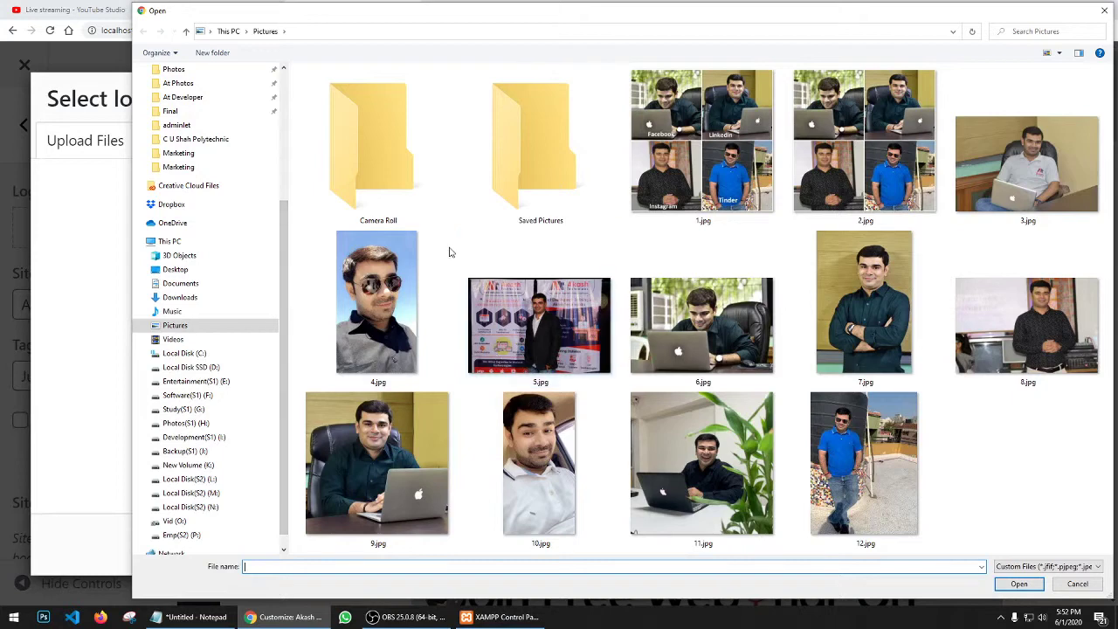
{"action": "left_click", "coordinate": [158, 311]}
{"action": "left_click", "coordinate": [188, 297]}
{"action": "left_click", "coordinate": [177, 269]}
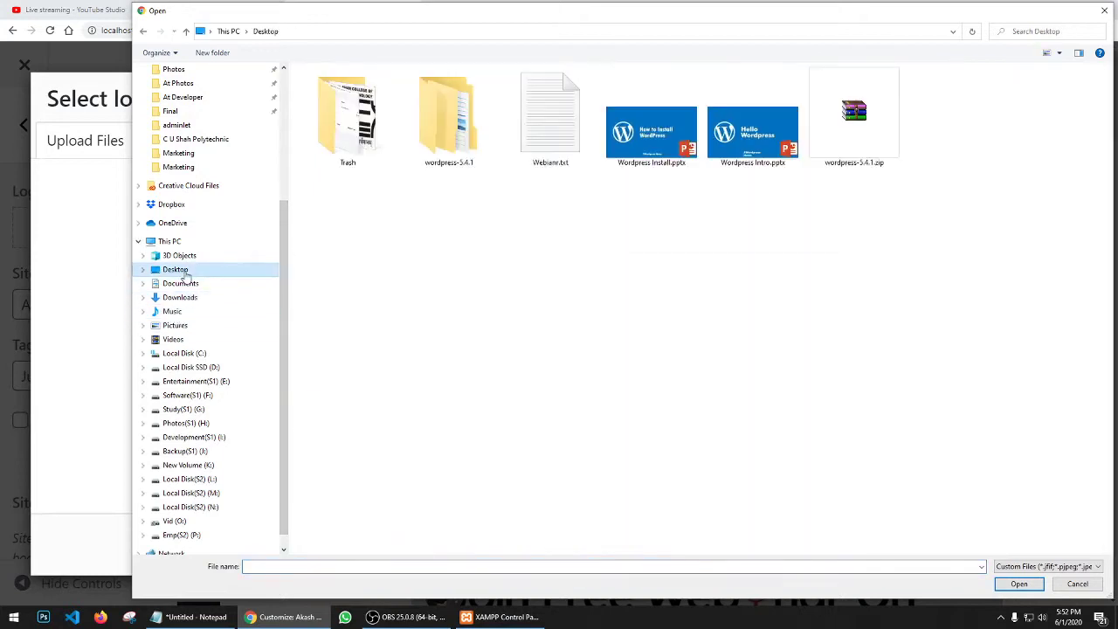
{"action": "double_click", "coordinate": [349, 122]}
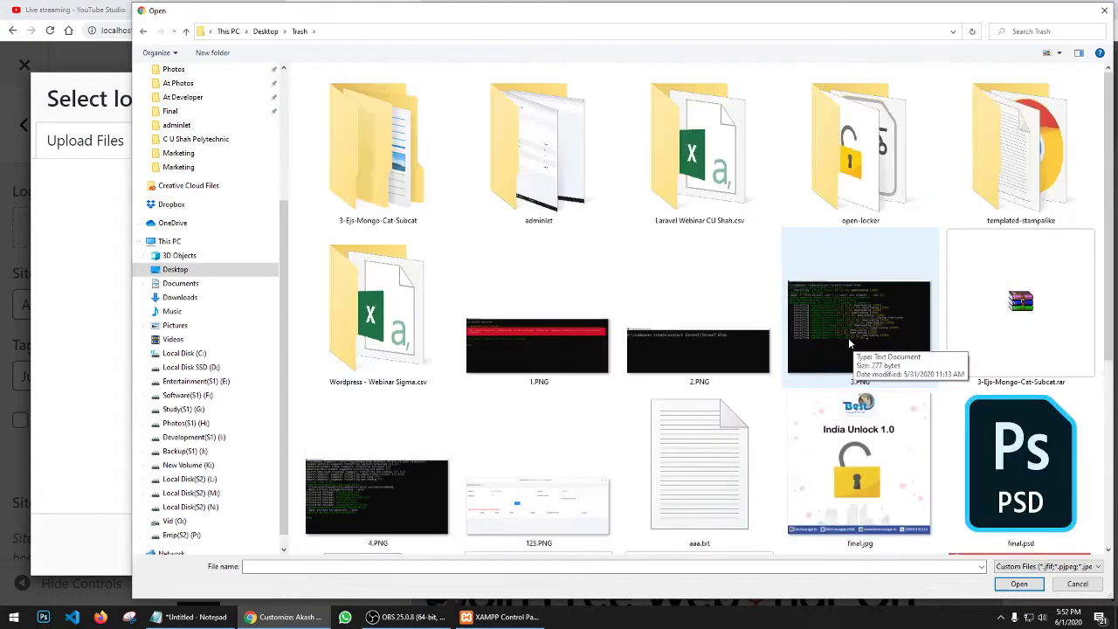
{"action": "scroll", "coordinate": [402, 323], "scroll_direction": "down", "scroll_amount": 3}
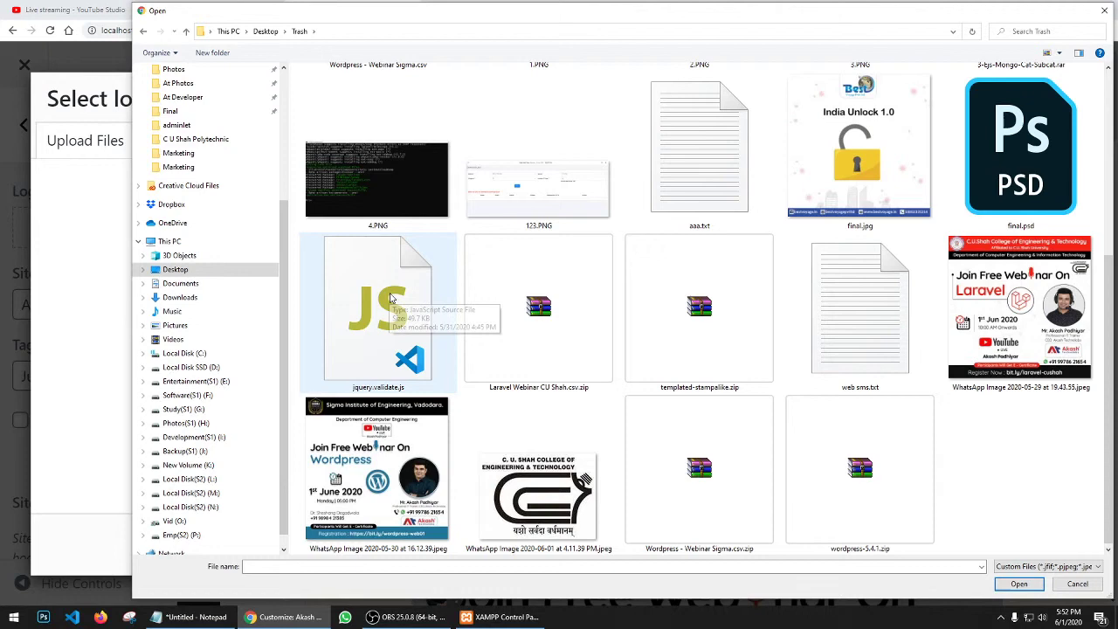
{"action": "left_click", "coordinate": [334, 447]}
{"action": "double_click", "coordinate": [335, 447]}
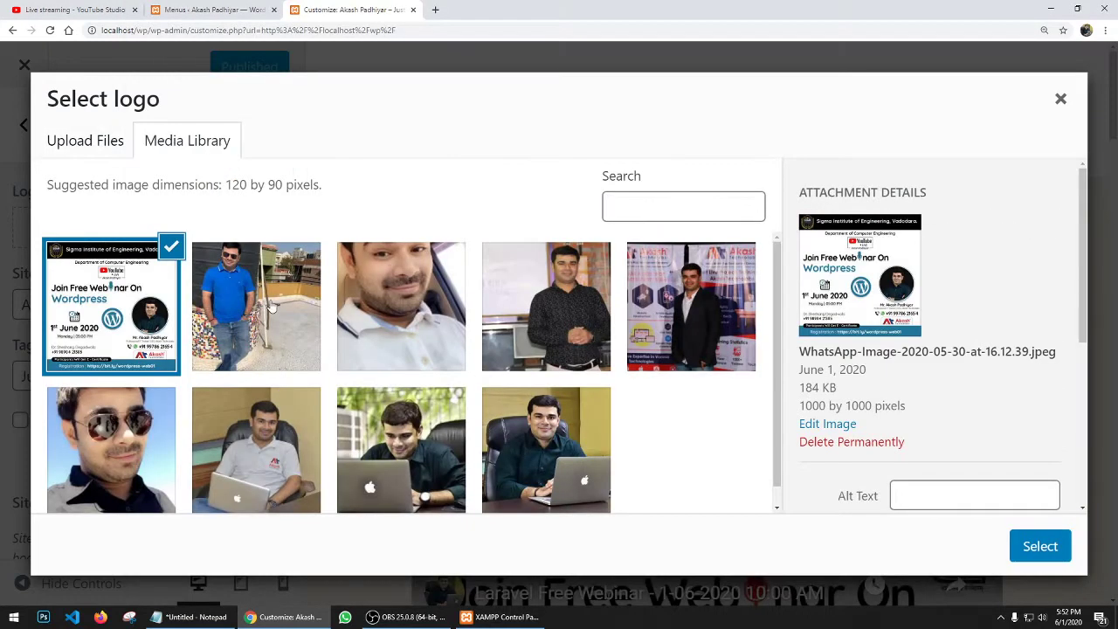
Crop the poster down to the top-left Sigma emblem and set it as the logo
{"action": "left_click", "coordinate": [1039, 546]}
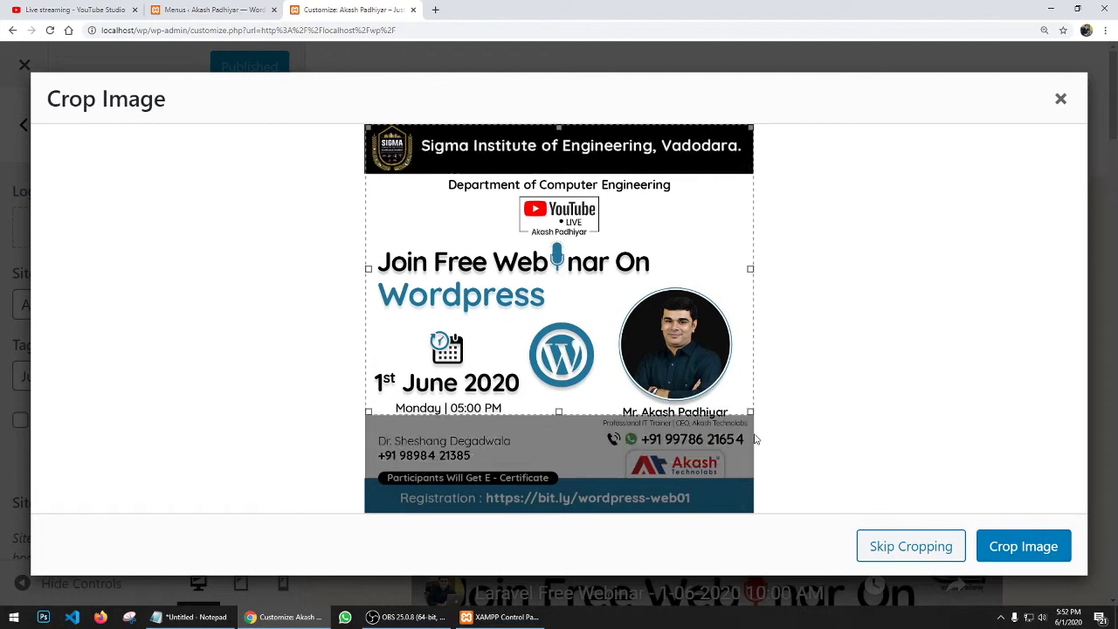
{"action": "left_click_drag", "start_coordinate": [750, 411], "coordinate": [423, 175]}
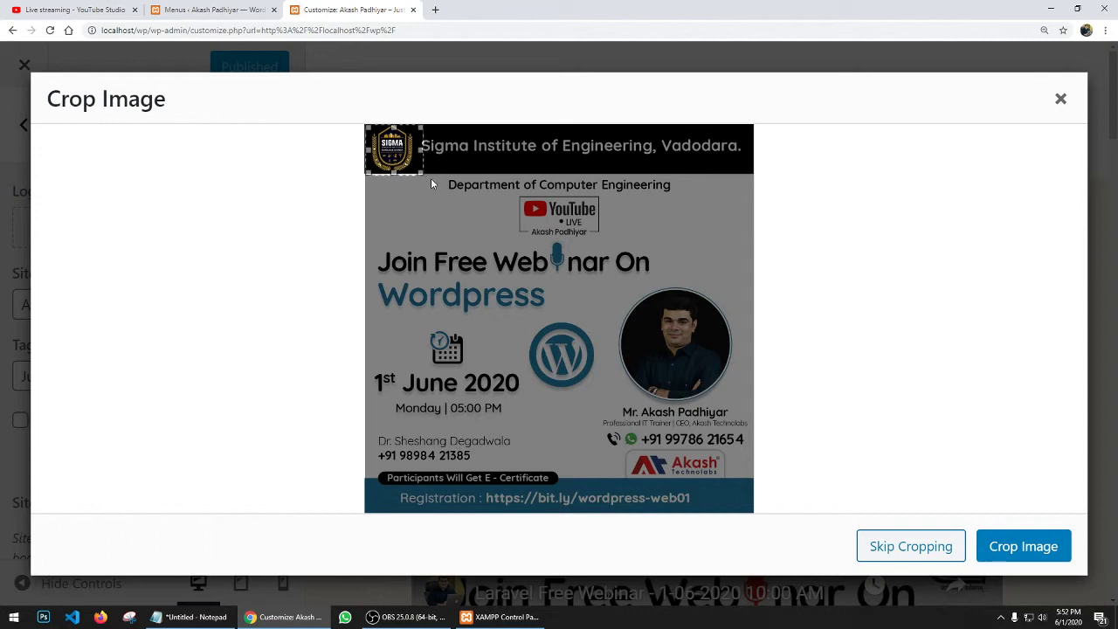
{"action": "left_click", "coordinate": [995, 545]}
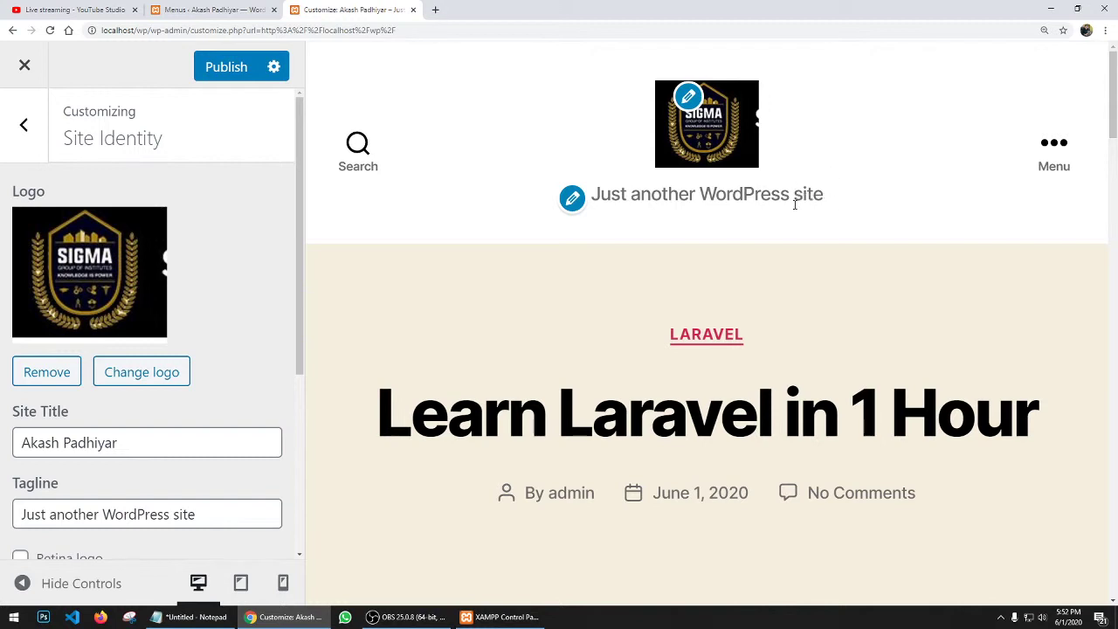
Remove the cropped logo, retype the tagline starting 'Aka', and scroll down to Site Icon
{"action": "left_click", "coordinate": [55, 372]}
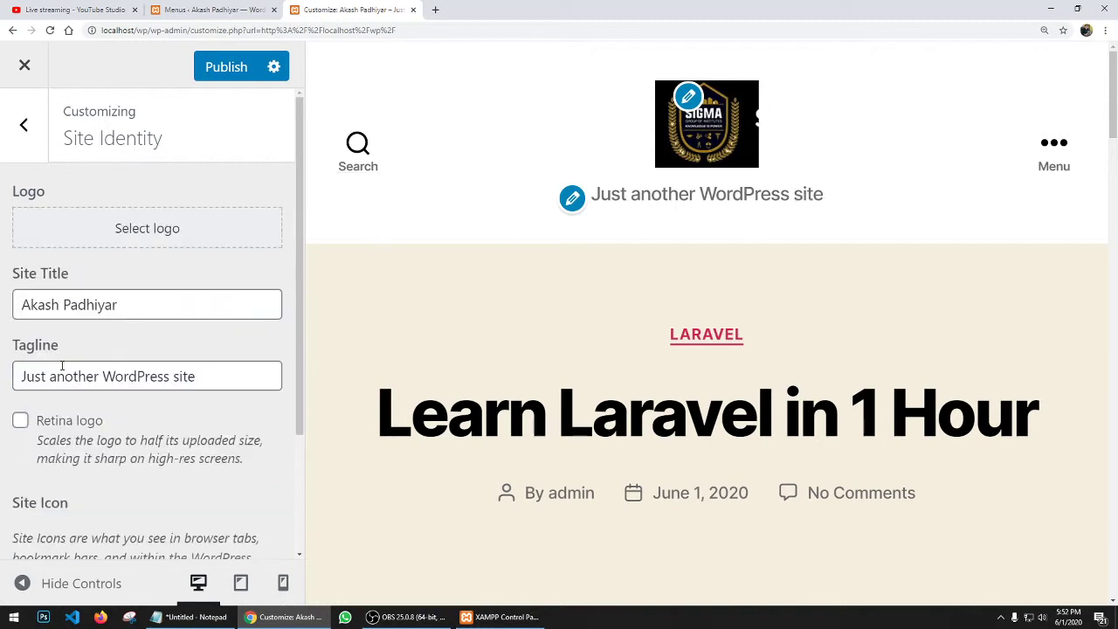
{"action": "scroll", "coordinate": [201, 297], "scroll_direction": "down", "scroll_amount": 1}
{"action": "left_click", "coordinate": [149, 248]}
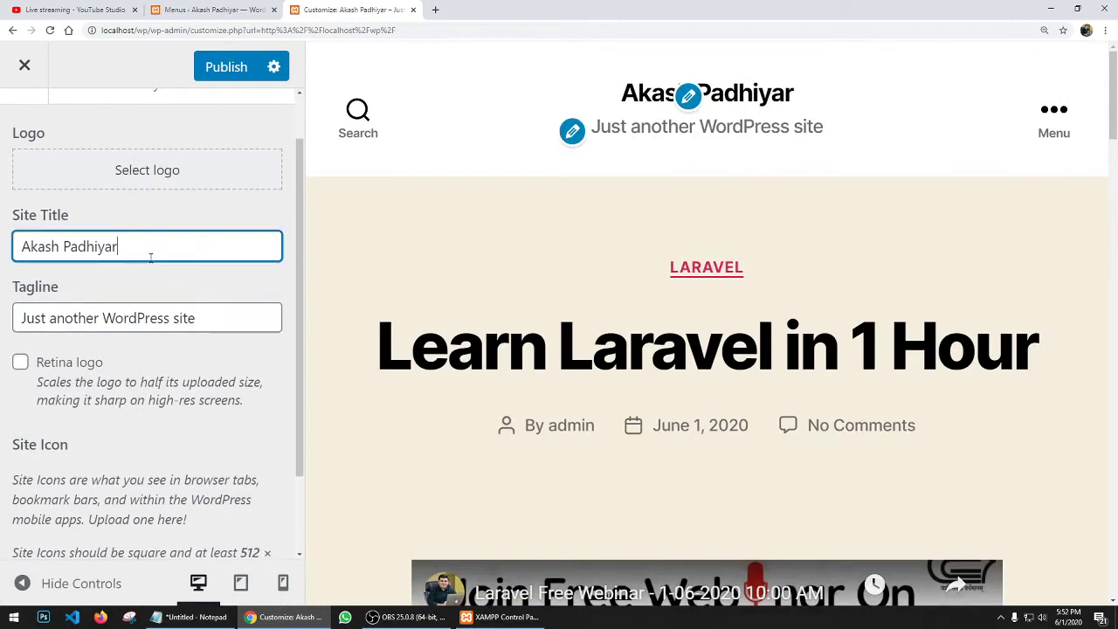
{"action": "triple_click", "coordinate": [146, 308]}
{"action": "type", "text": "AkashSir.com"}
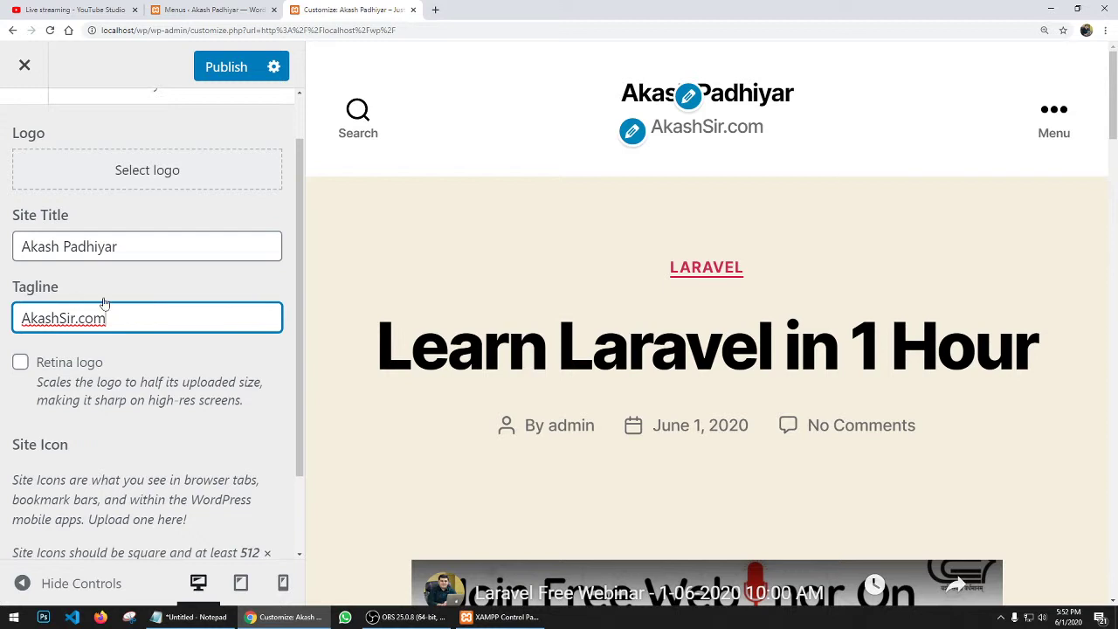
{"action": "left_click_drag", "start_coordinate": [304, 360], "coordinate": [300, 436]}
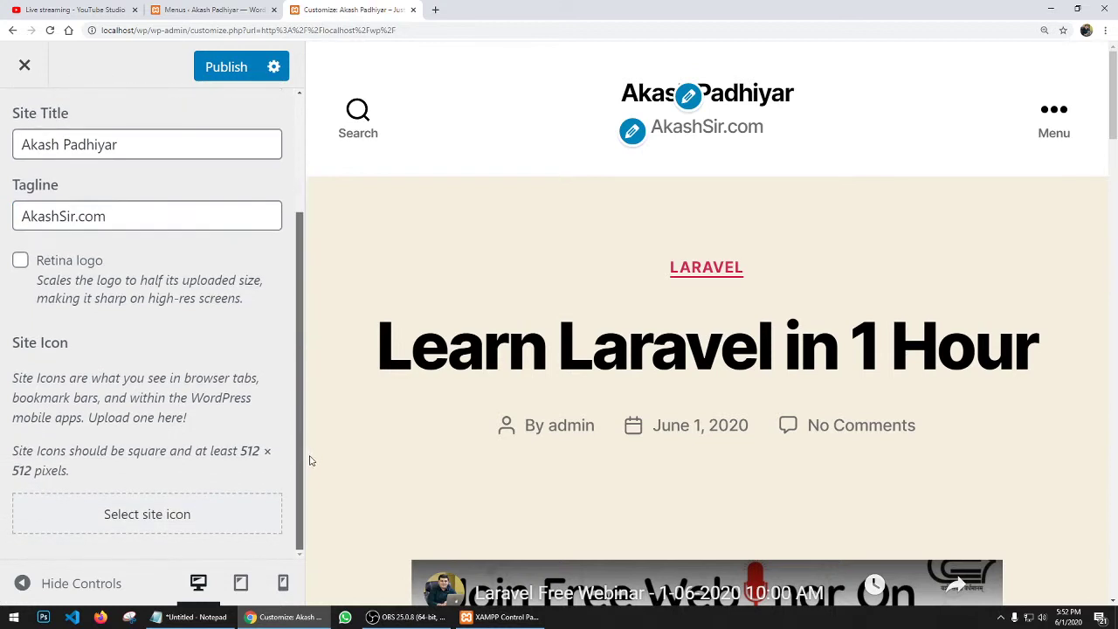
{"action": "left_click_drag", "start_coordinate": [301, 460], "coordinate": [305, 320]}
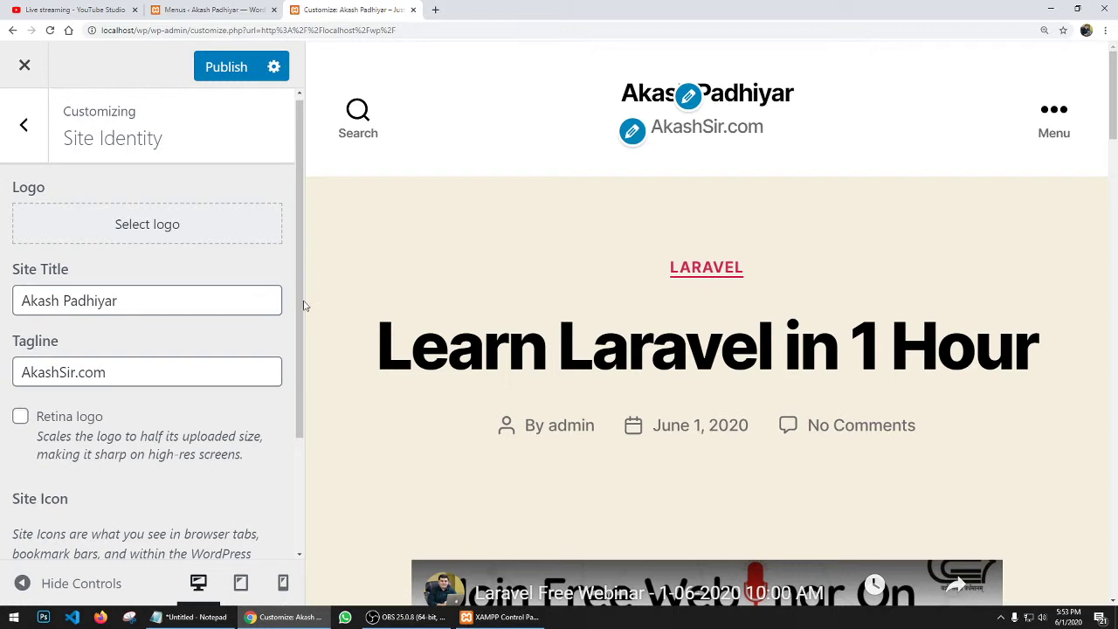
{"action": "scroll", "coordinate": [55, 337], "scroll_direction": "down", "scroll_amount": 2}
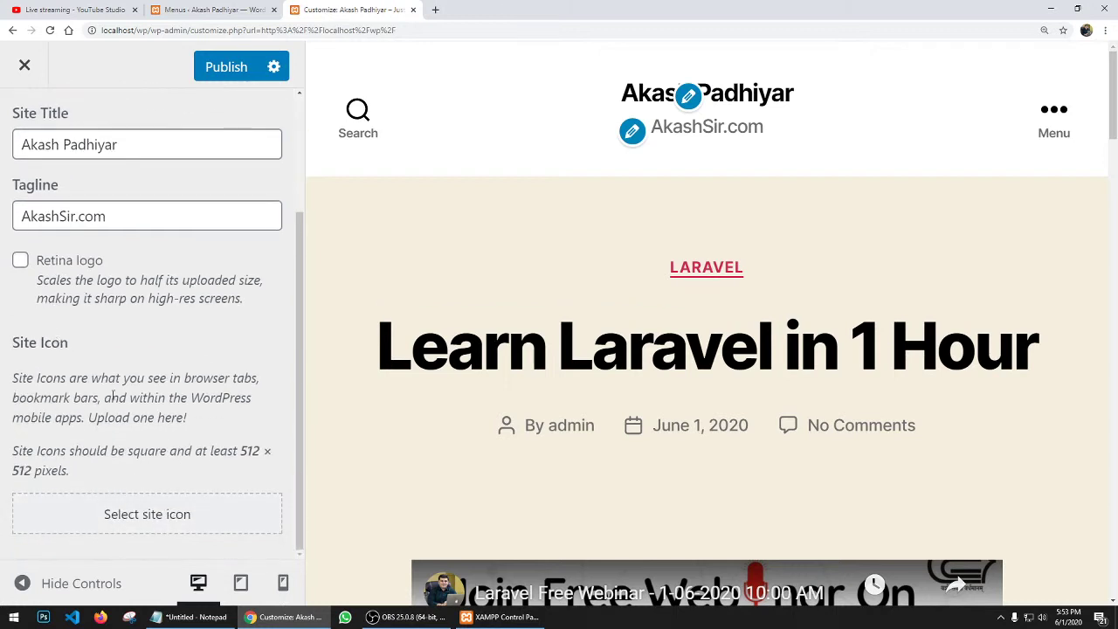
Preview the site at tablet and mobile widths and look at Additional CSS
{"action": "left_click", "coordinate": [240, 583]}
{"action": "left_click", "coordinate": [282, 583]}
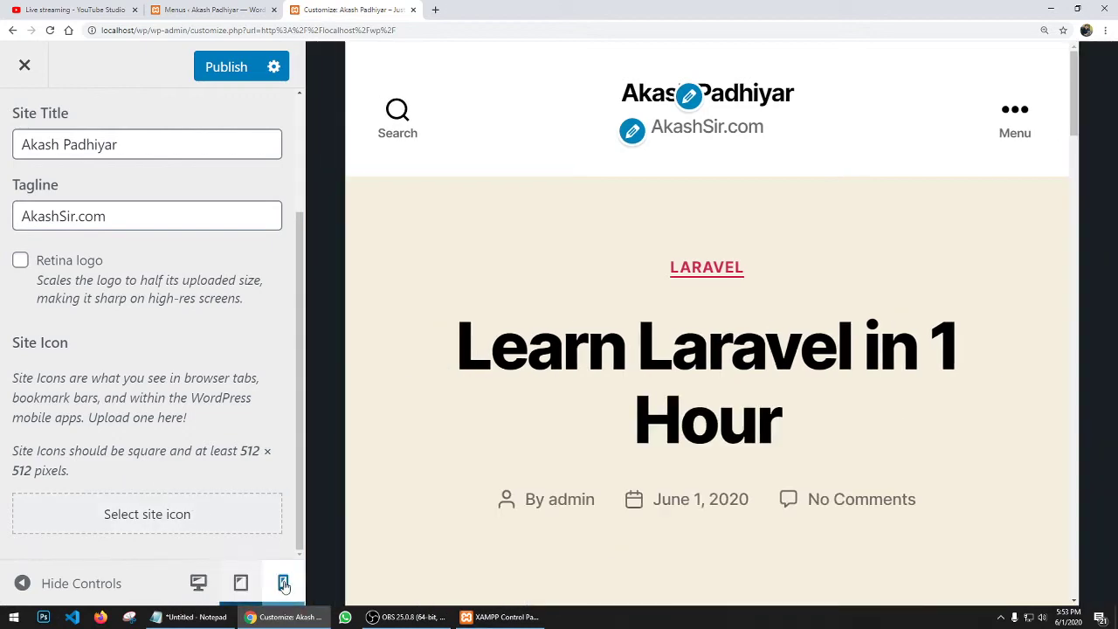
{"action": "left_click", "coordinate": [240, 582]}
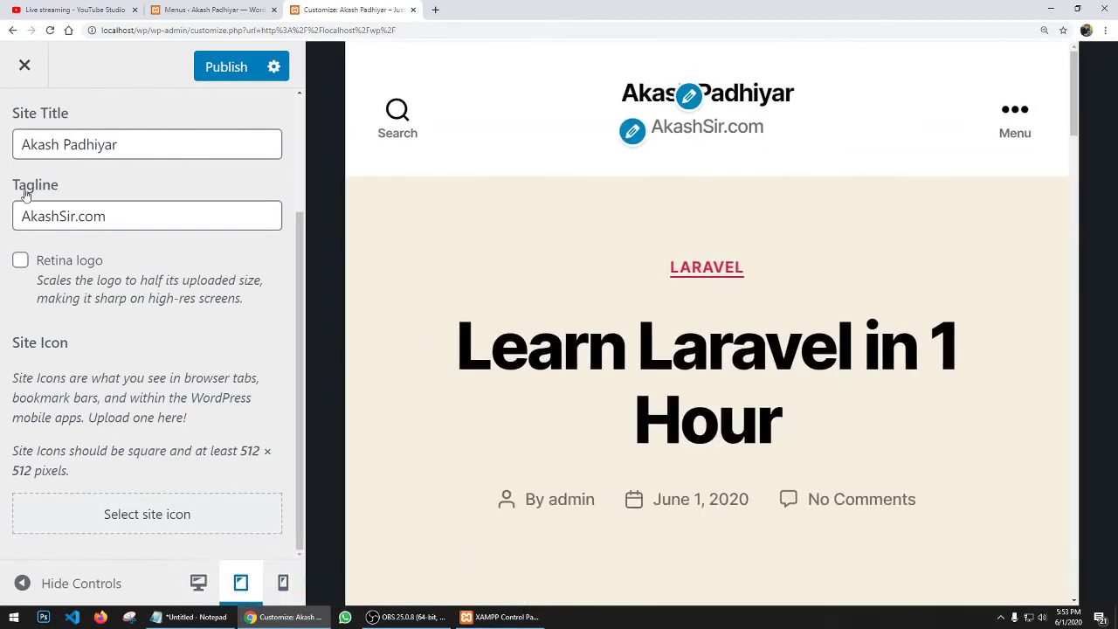
{"action": "scroll", "coordinate": [120, 247], "scroll_direction": "up", "scroll_amount": 4}
{"action": "left_click", "coordinate": [24, 131]}
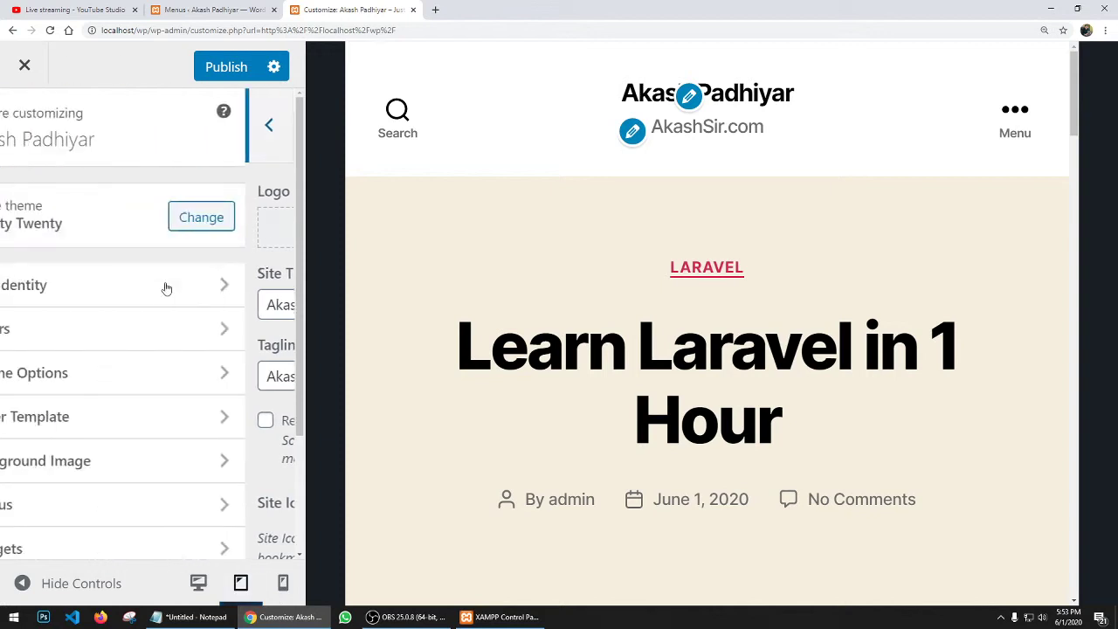
{"action": "scroll", "coordinate": [167, 349], "scroll_direction": "down", "scroll_amount": 1}
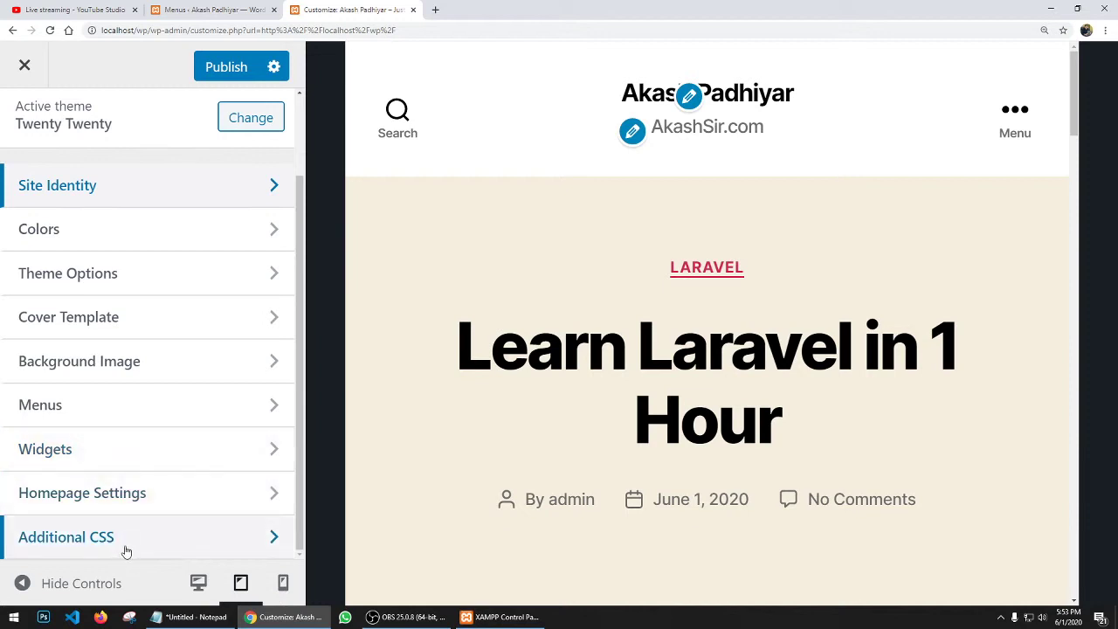
{"action": "left_click", "coordinate": [127, 548]}
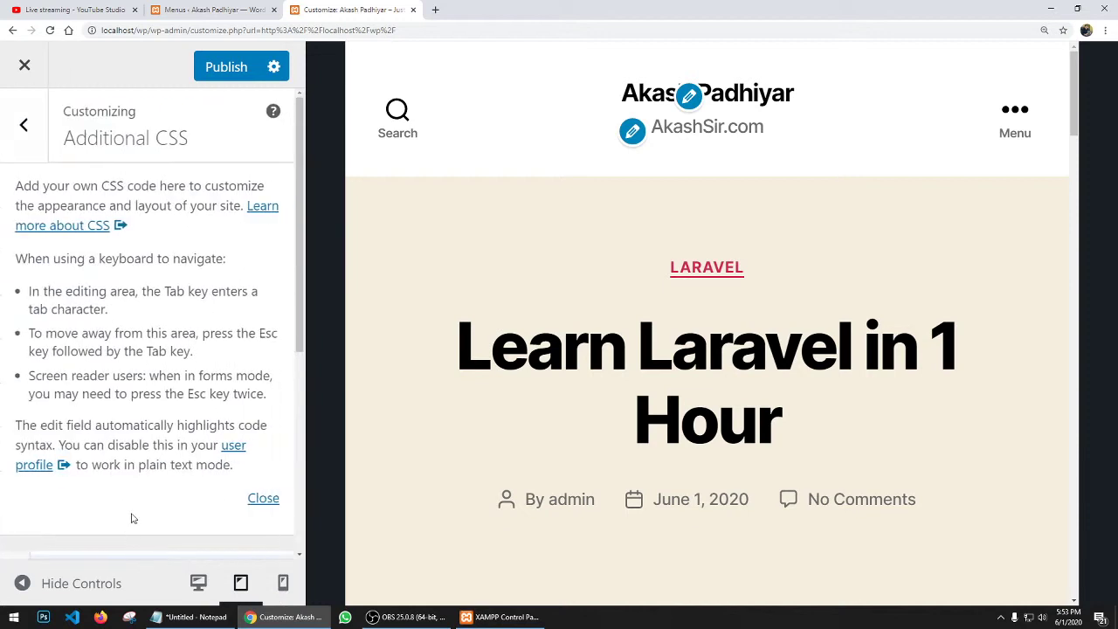
{"action": "left_click", "coordinate": [10, 149]}
Close the Customizer without saving and go back to the Menus page
{"action": "left_click", "coordinate": [19, 66]}
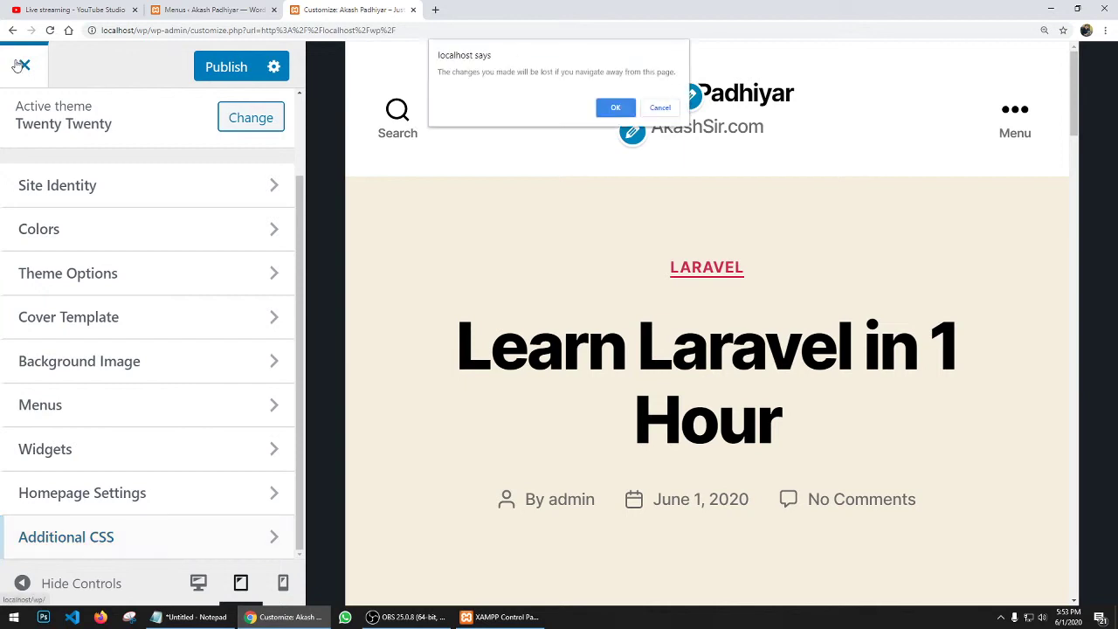
{"action": "left_click", "coordinate": [613, 108]}
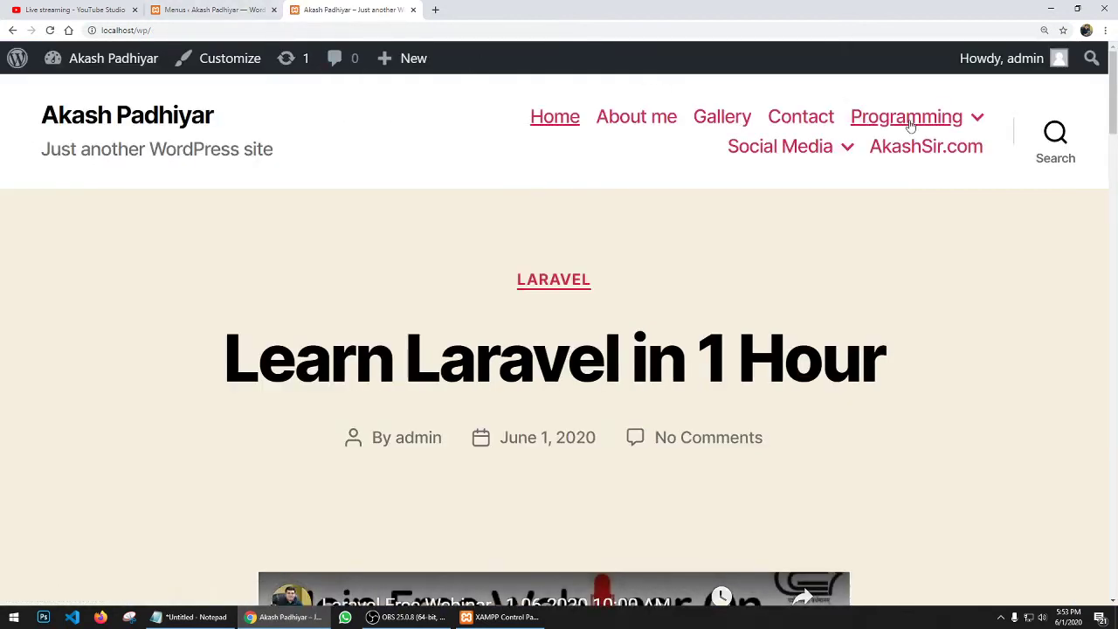
{"action": "mouse_move", "coordinate": [1114, 96]}
{"action": "left_mouse_down"}
{"action": "mouse_move", "coordinate": [1114, 229]}
{"action": "mouse_move", "coordinate": [1114, 105]}
{"action": "left_mouse_up"}
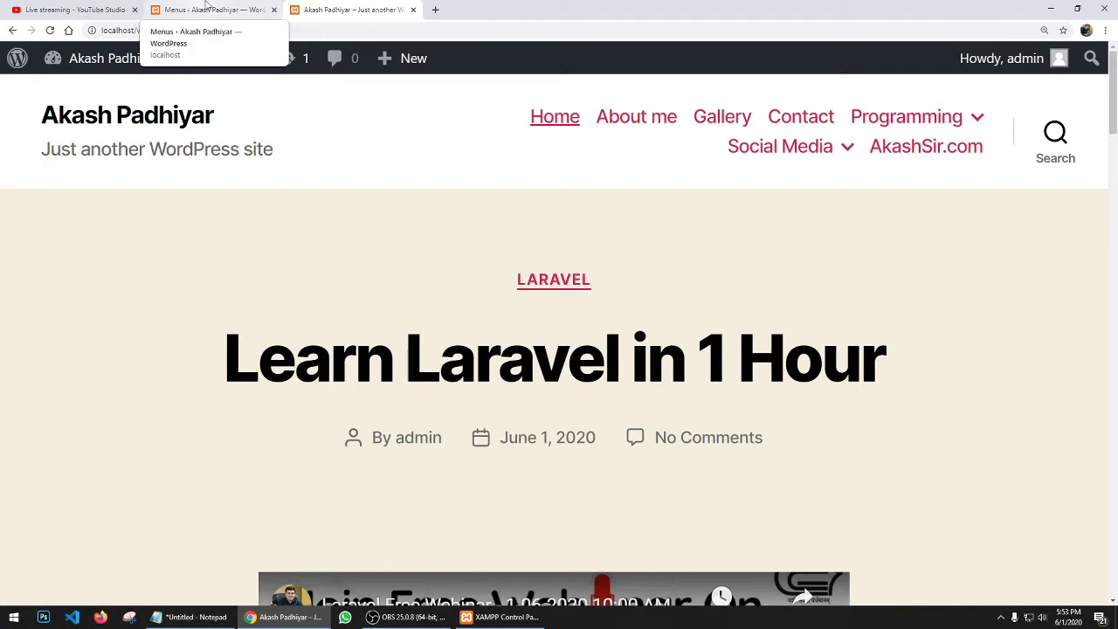
{"action": "left_click_drag", "start_coordinate": [1114, 96], "coordinate": [1065, 432]}
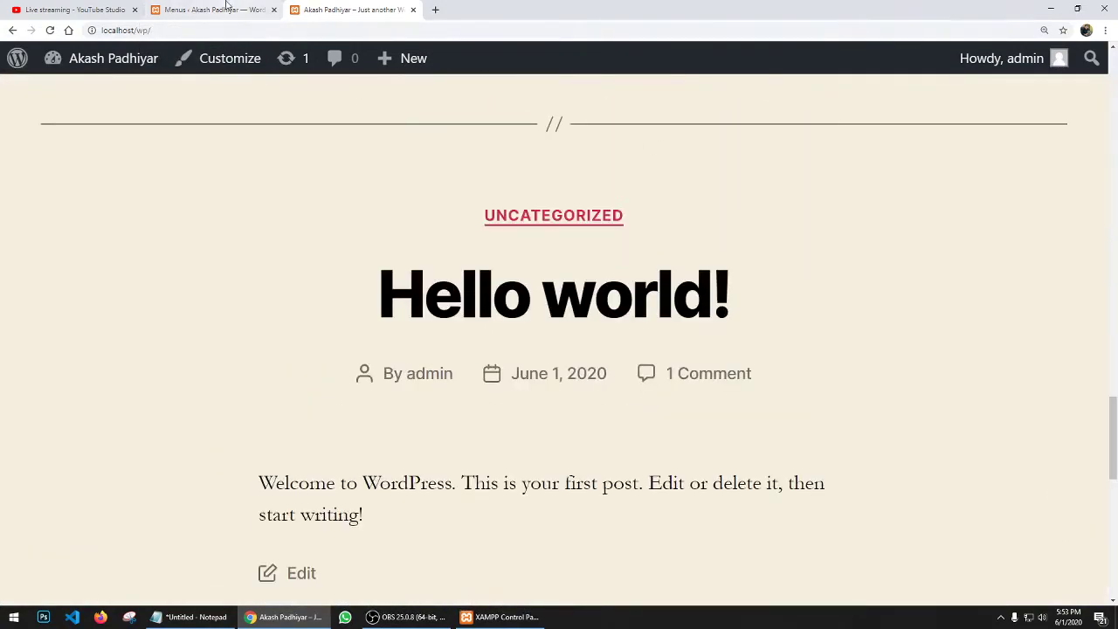
{"action": "left_click", "coordinate": [218, 9]}
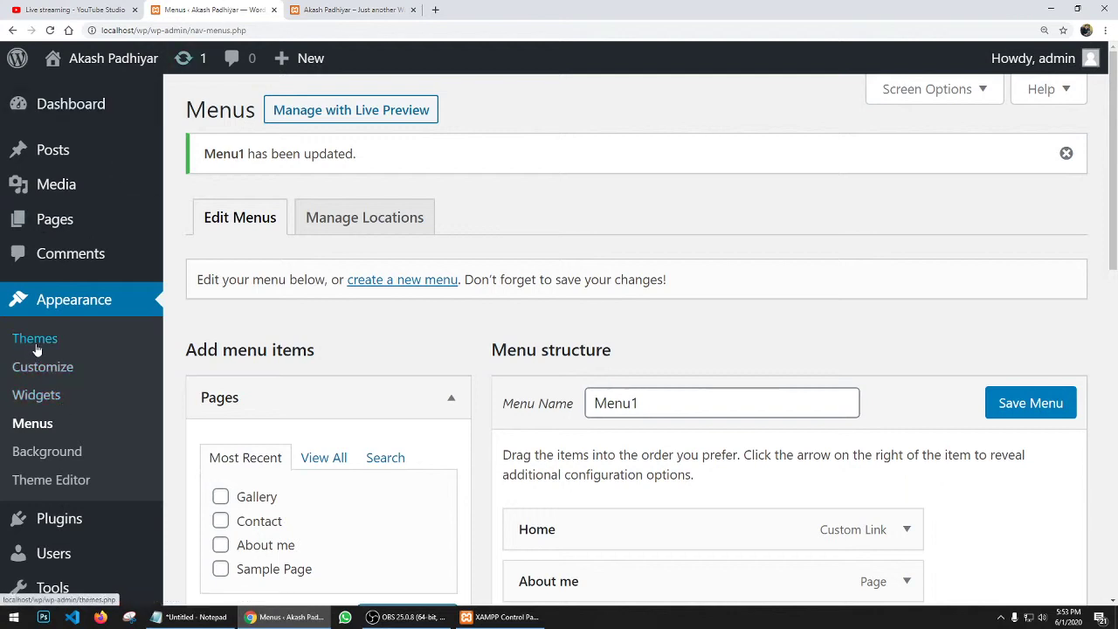
Under Themes > Add New, search for 'blog' and scroll down to X Blog Plus
{"action": "left_click", "coordinate": [39, 349]}
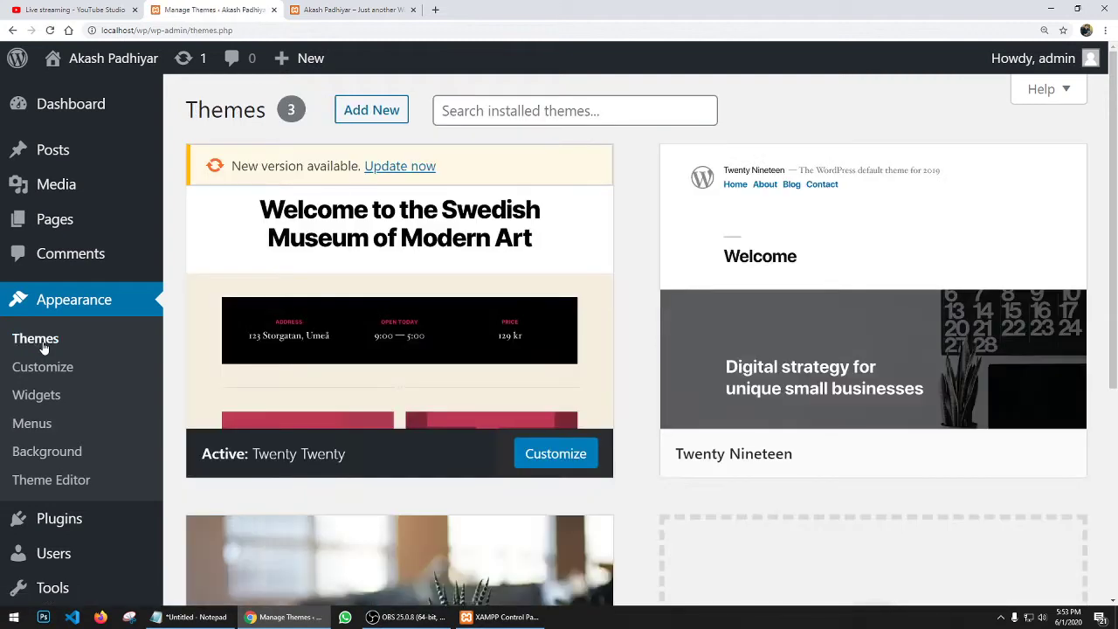
{"action": "left_click", "coordinate": [390, 119]}
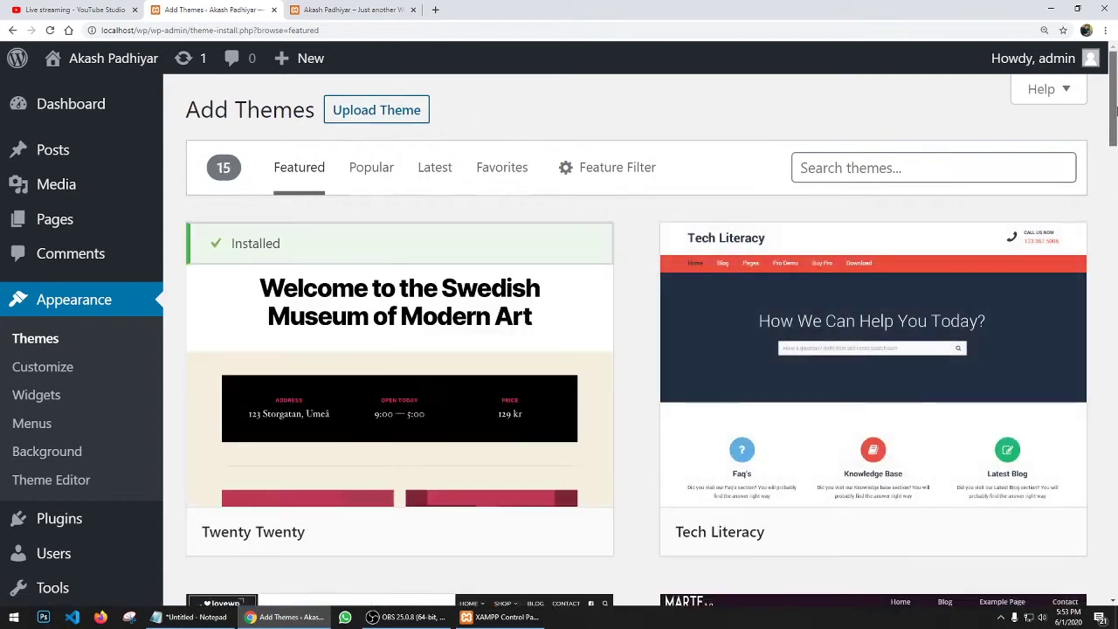
{"action": "mouse_move", "coordinate": [1115, 114]}
{"action": "left_mouse_down"}
{"action": "mouse_move", "coordinate": [1115, 291]}
{"action": "mouse_move", "coordinate": [1115, 96]}
{"action": "left_mouse_up"}
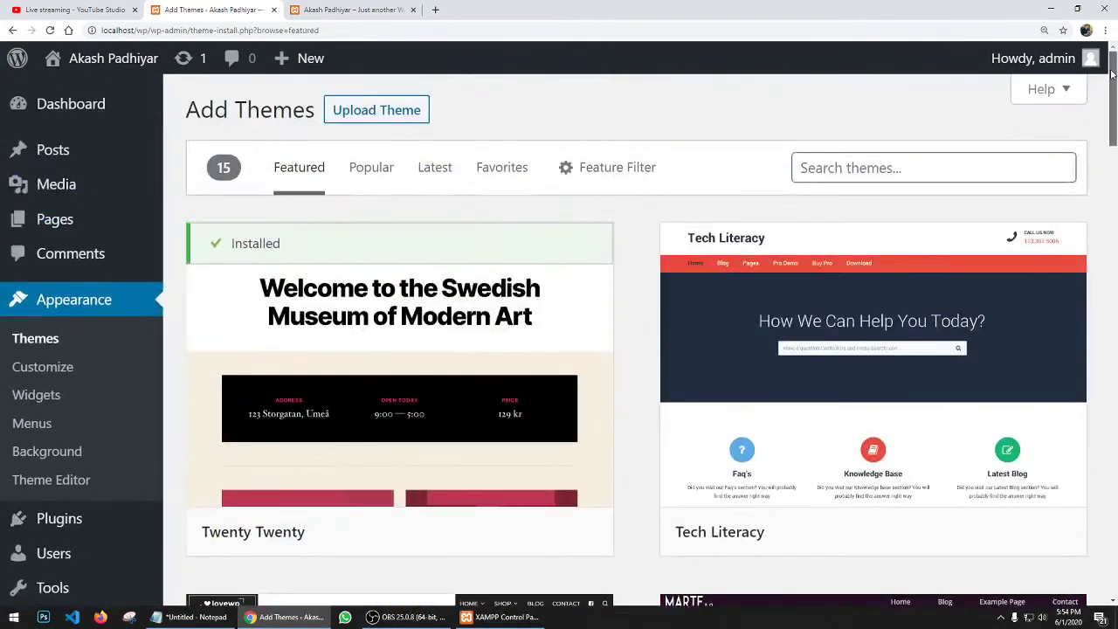
{"action": "left_click", "coordinate": [867, 173]}
{"action": "type", "text": "bl"}
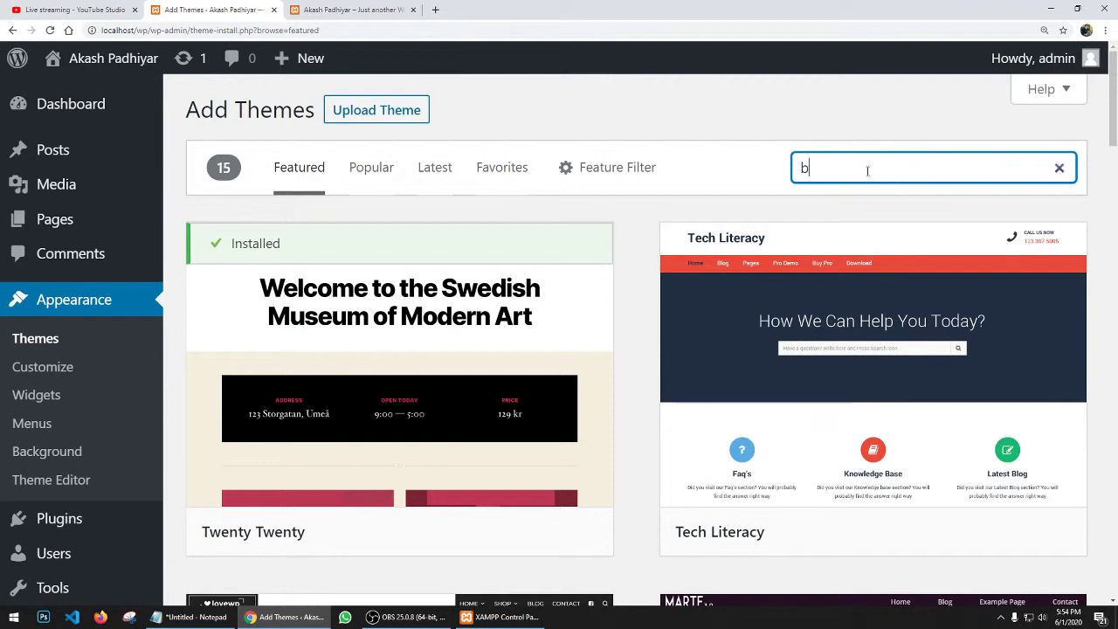
{"action": "type", "text": "og"}
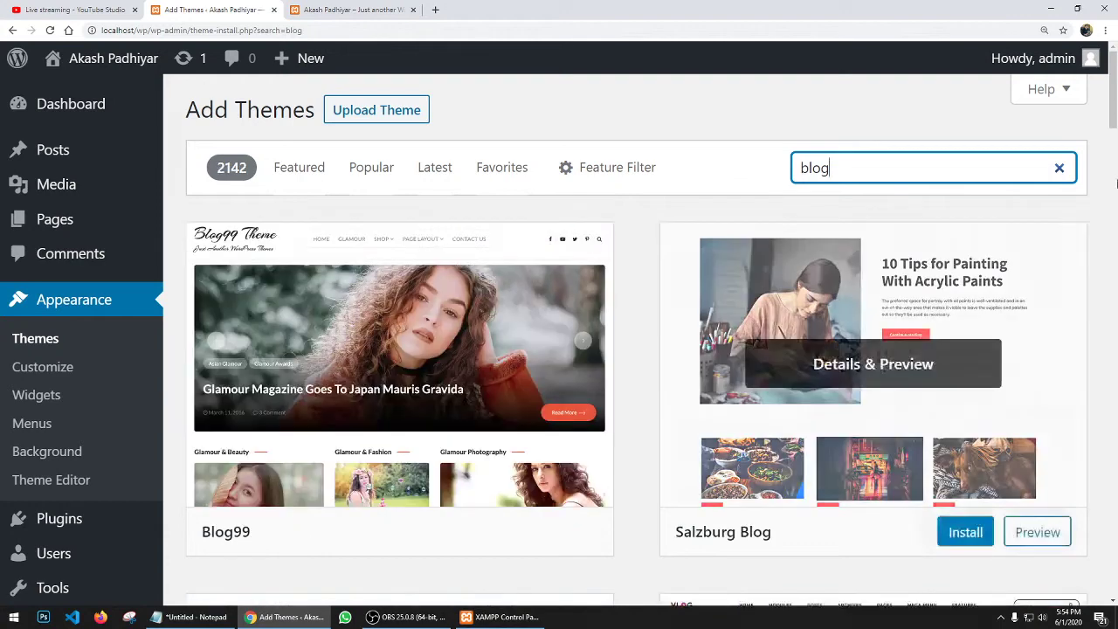
{"action": "scroll", "coordinate": [1112, 104], "scroll_direction": "down", "scroll_amount": 1}
{"action": "scroll", "coordinate": [1112, 104], "scroll_direction": "down", "scroll_amount": 3}
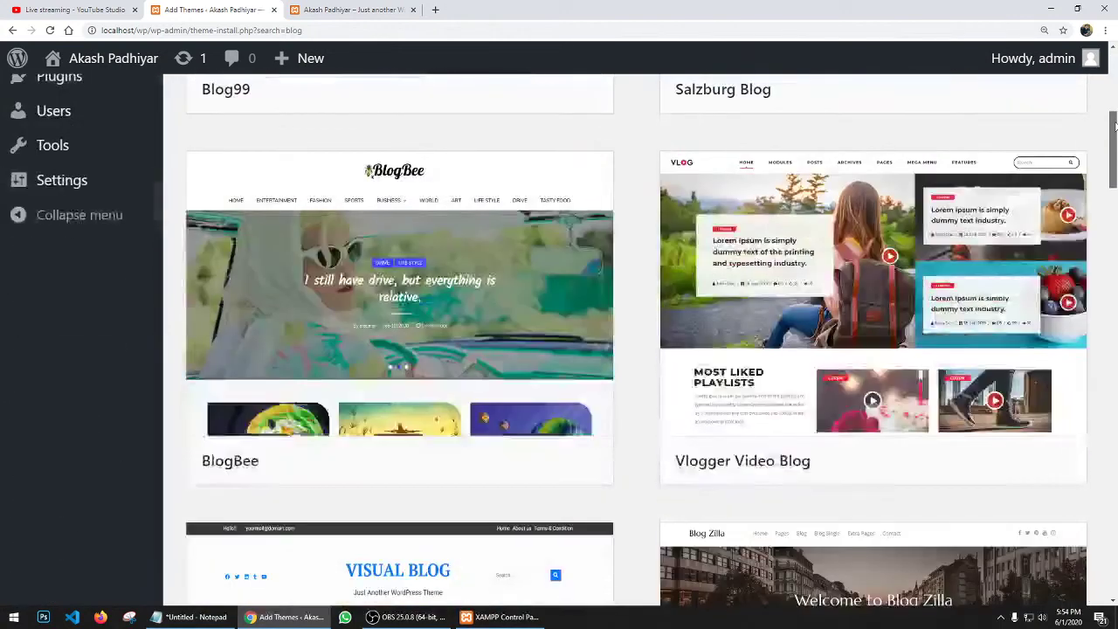
{"action": "left_click_drag", "start_coordinate": [1113, 127], "coordinate": [1114, 333]}
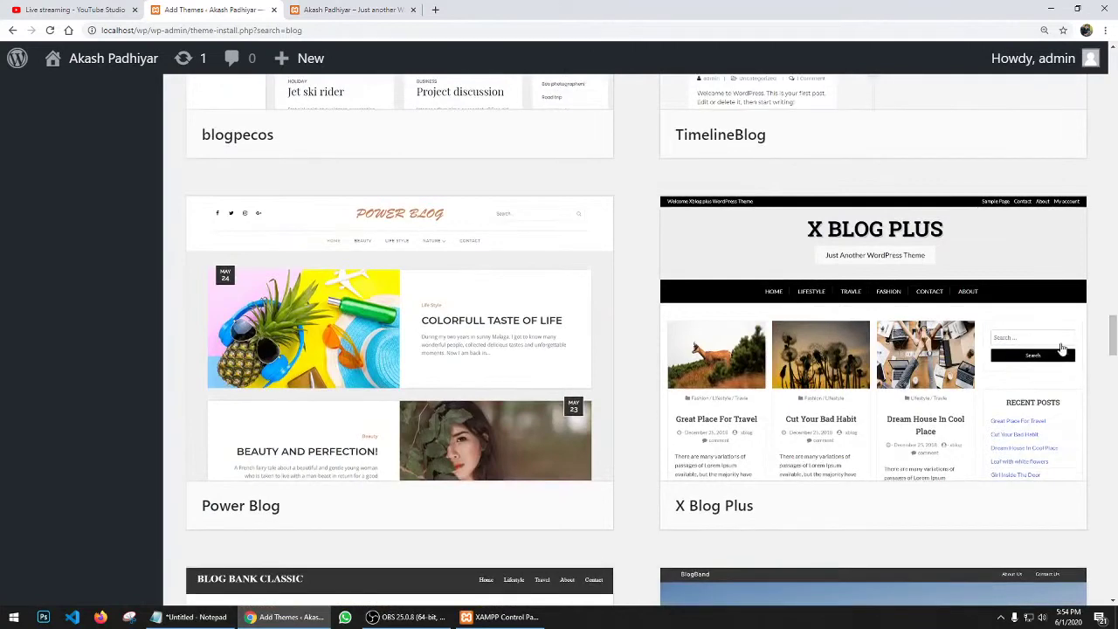
{"action": "mouse_move", "coordinate": [897, 345]}
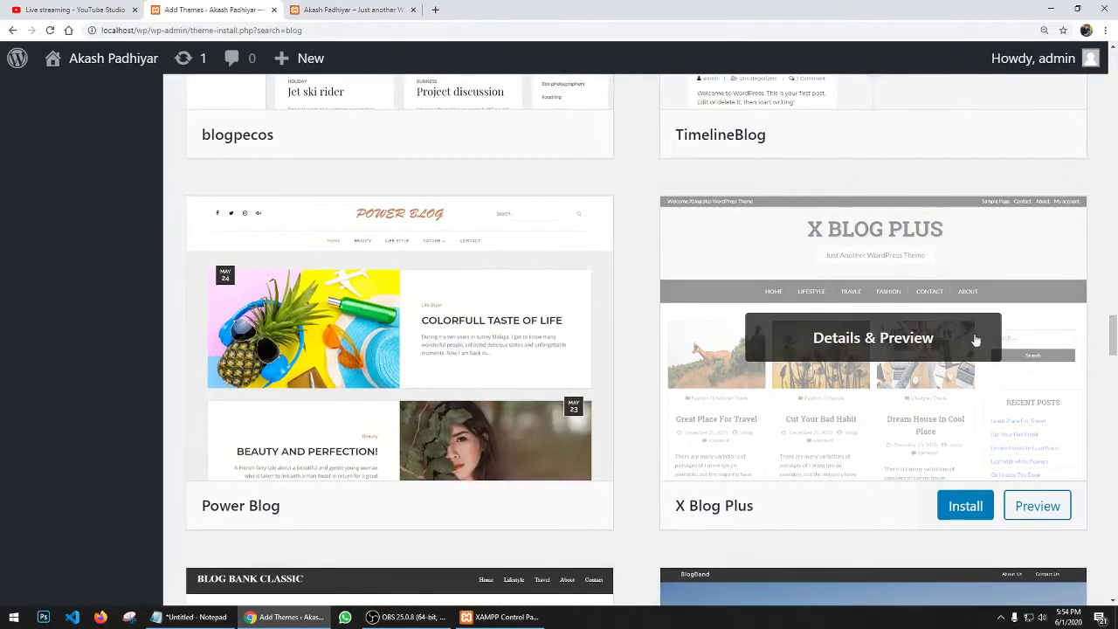
Install and activate X Blog Plus, then dismiss its upgrade, plugin and welcome notices
{"action": "left_click", "coordinate": [974, 512]}
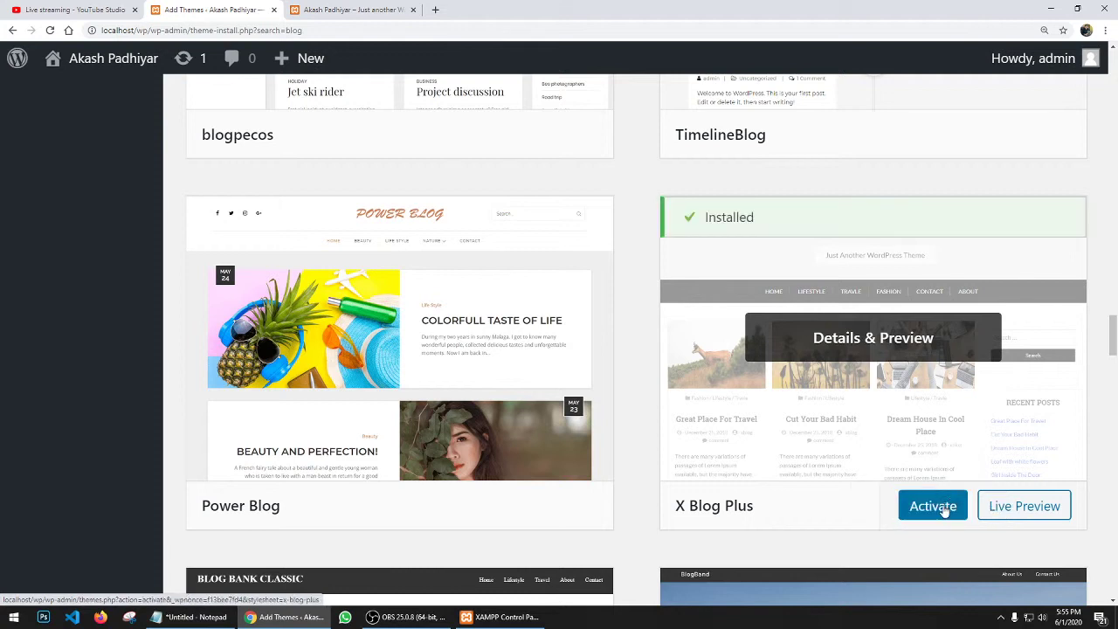
{"action": "left_click", "coordinate": [938, 513]}
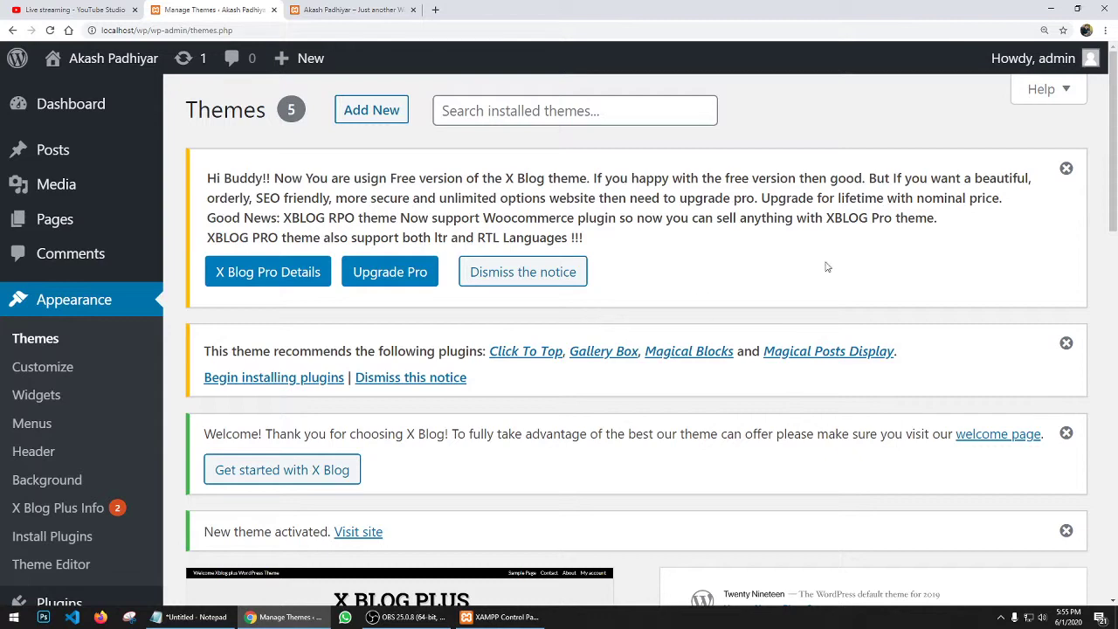
{"action": "left_click", "coordinate": [1065, 169]}
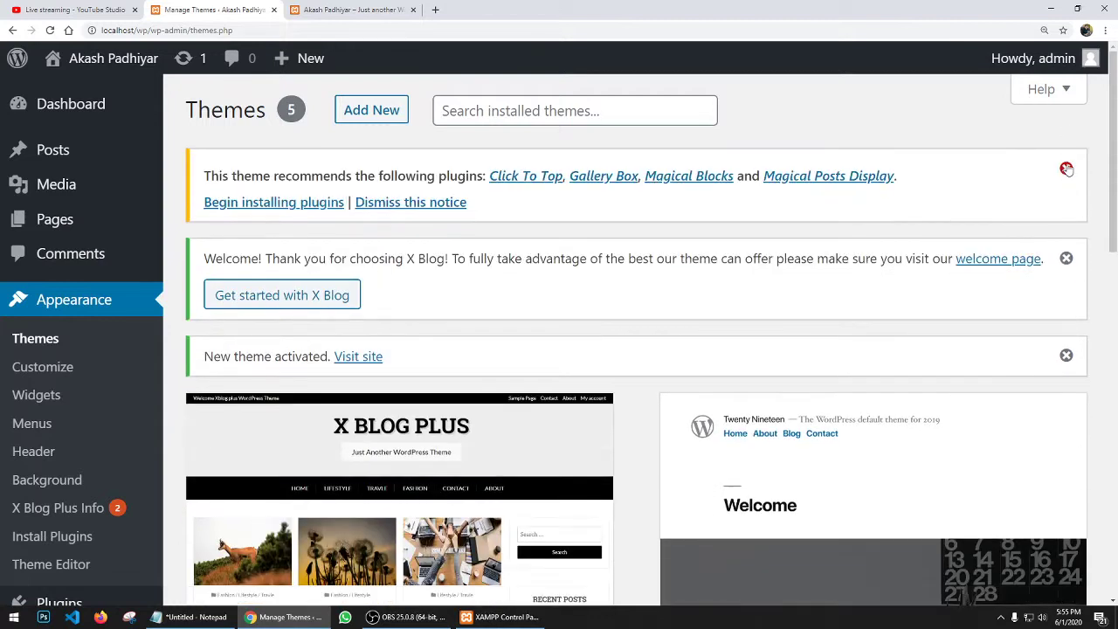
{"action": "left_click", "coordinate": [1066, 169]}
{"action": "left_click", "coordinate": [1066, 170]}
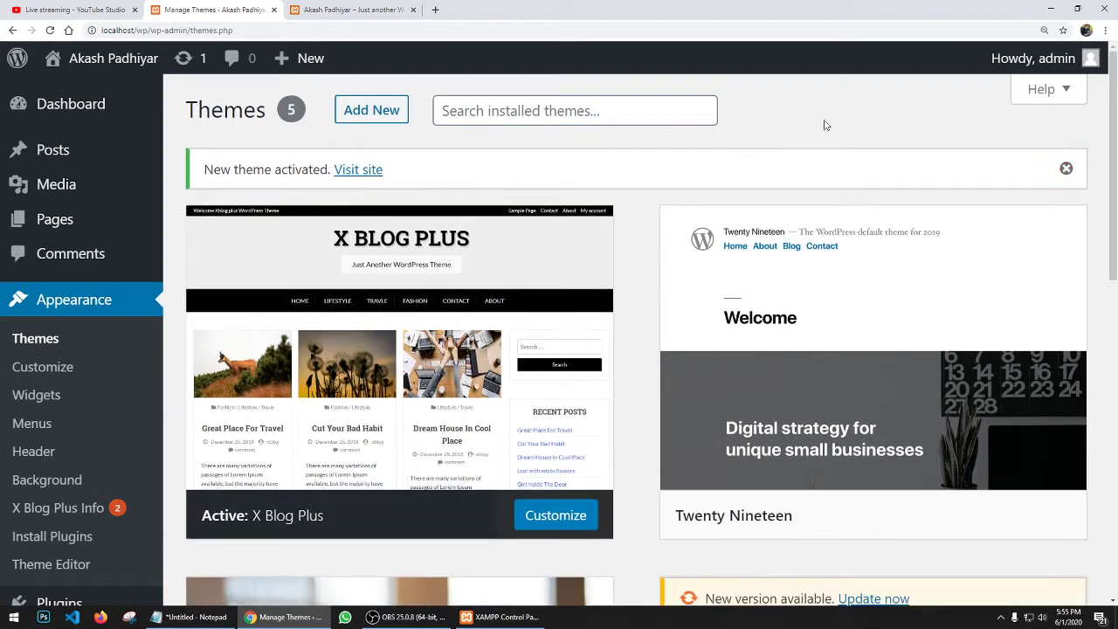
{"action": "left_click", "coordinate": [390, 9]}
Reload the home page in the X Blog Plus theme with zoom reset to 100%
{"action": "scroll", "coordinate": [1087, 311], "scroll_direction": "up", "scroll_amount": 10}
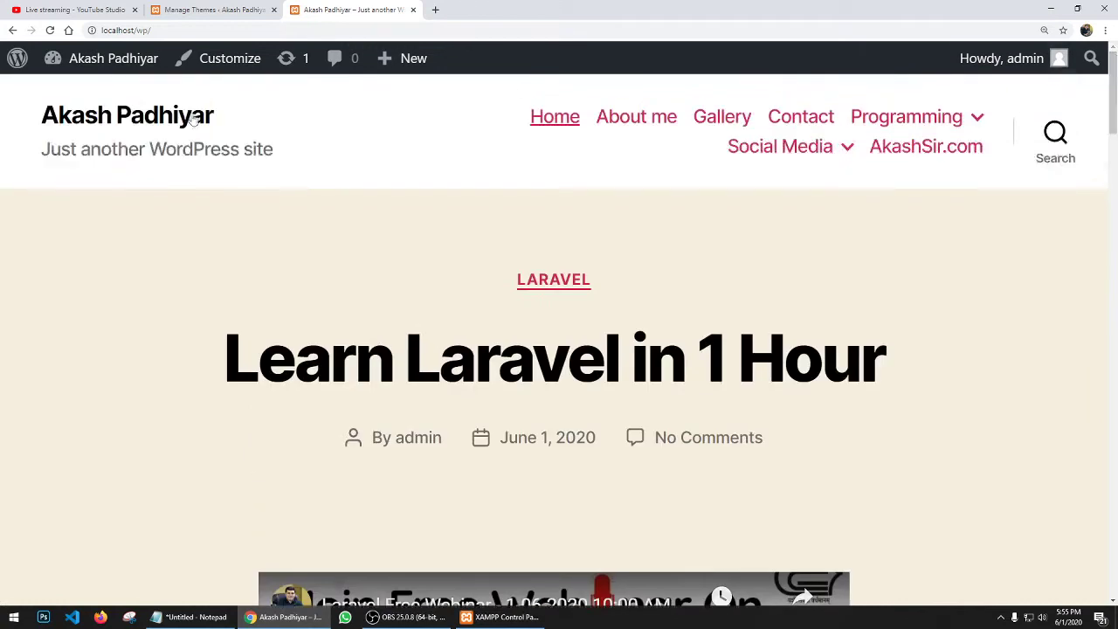
{"action": "left_click", "coordinate": [172, 120]}
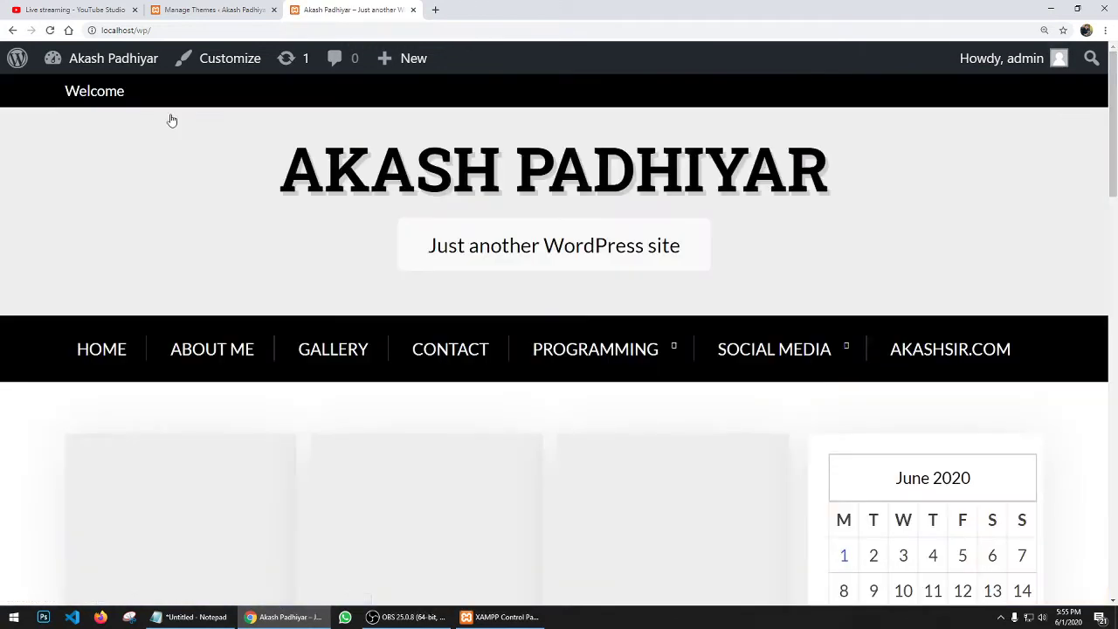
{"action": "key", "text": "ctrl+0"}
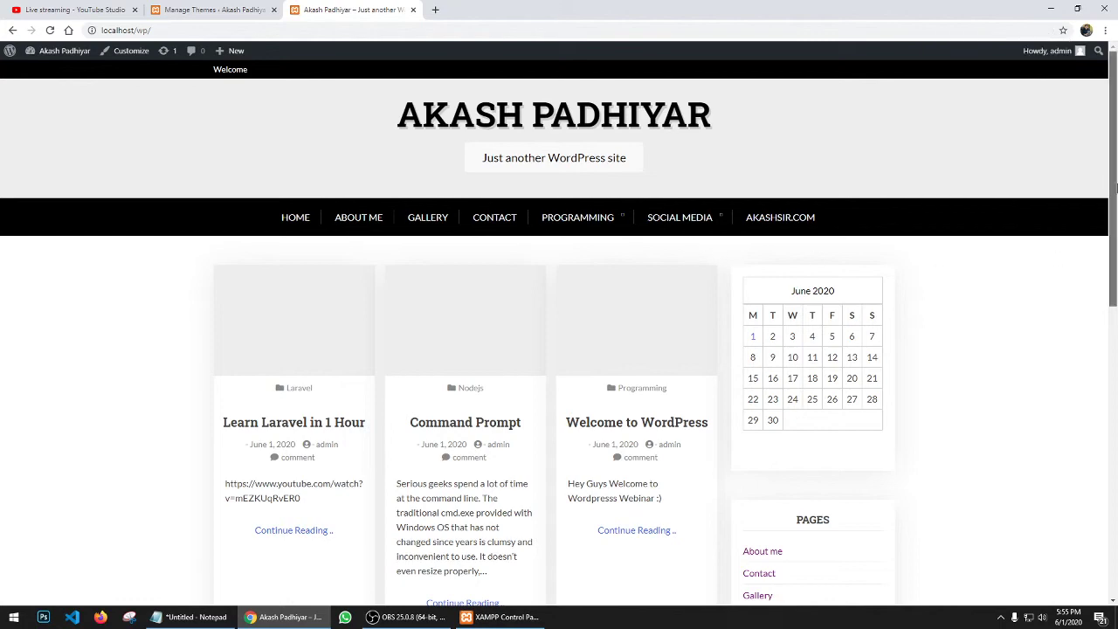
Check the nested Programming menu, then open the 'Learn Laravel in 1 Hour' post
{"action": "scroll", "coordinate": [1113, 186], "scroll_direction": "down", "scroll_amount": 7}
{"action": "scroll", "coordinate": [1106, 206], "scroll_direction": "up", "scroll_amount": 5}
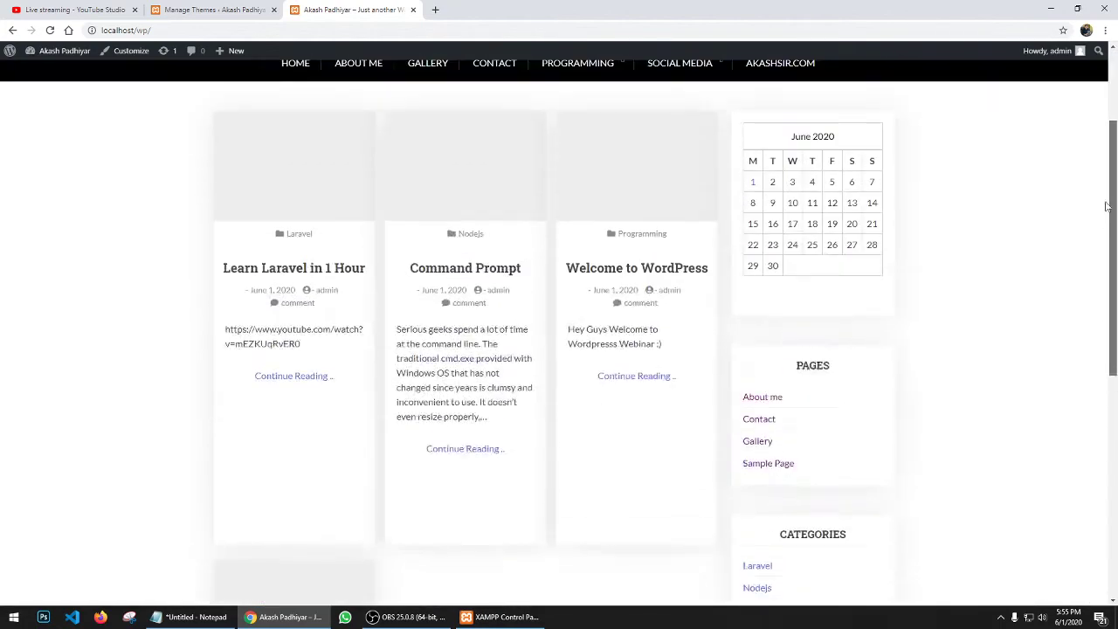
{"action": "scroll", "coordinate": [1106, 206], "scroll_direction": "up", "scroll_amount": 2}
{"action": "mouse_move", "coordinate": [578, 218]}
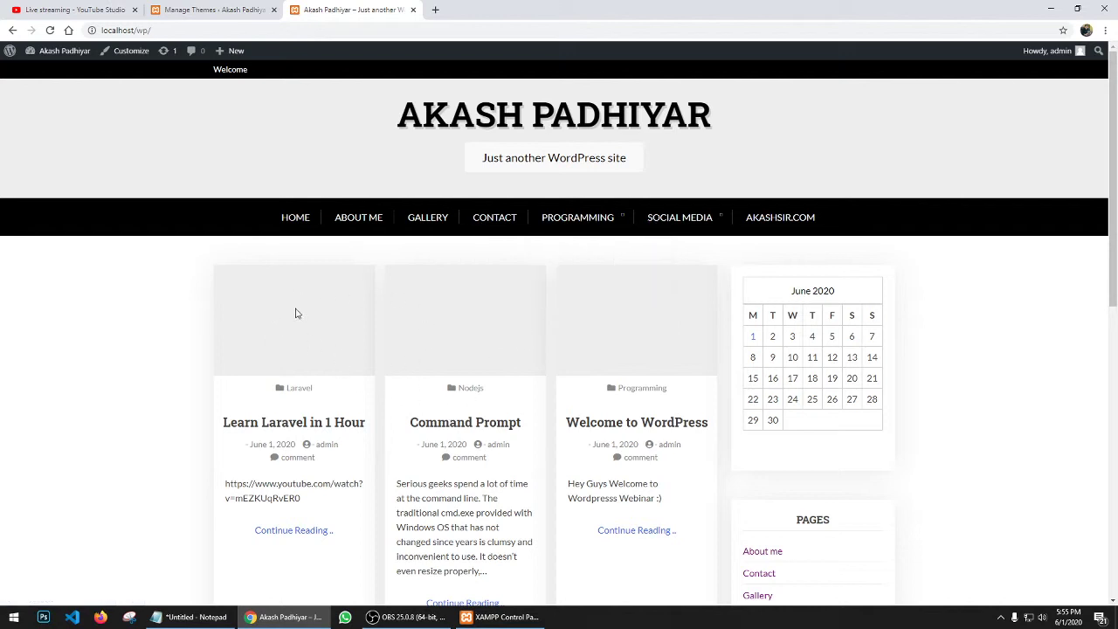
{"action": "left_click", "coordinate": [300, 422]}
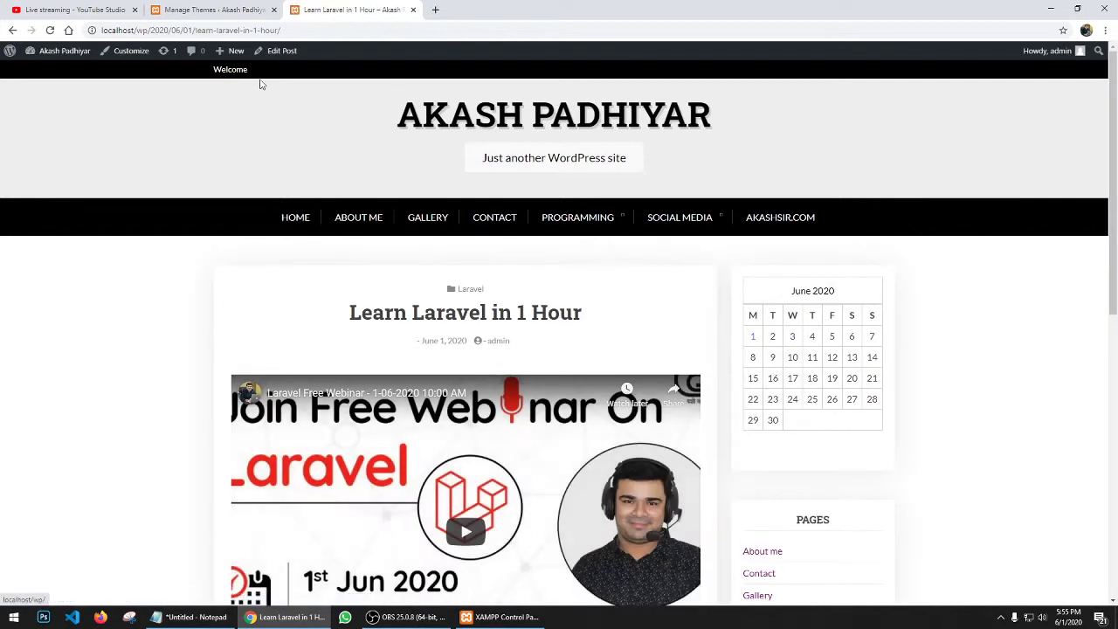
Set the banner-backdrop photo 5.jpg as the Laravel post's featured image and update the post
{"action": "left_click", "coordinate": [273, 52]}
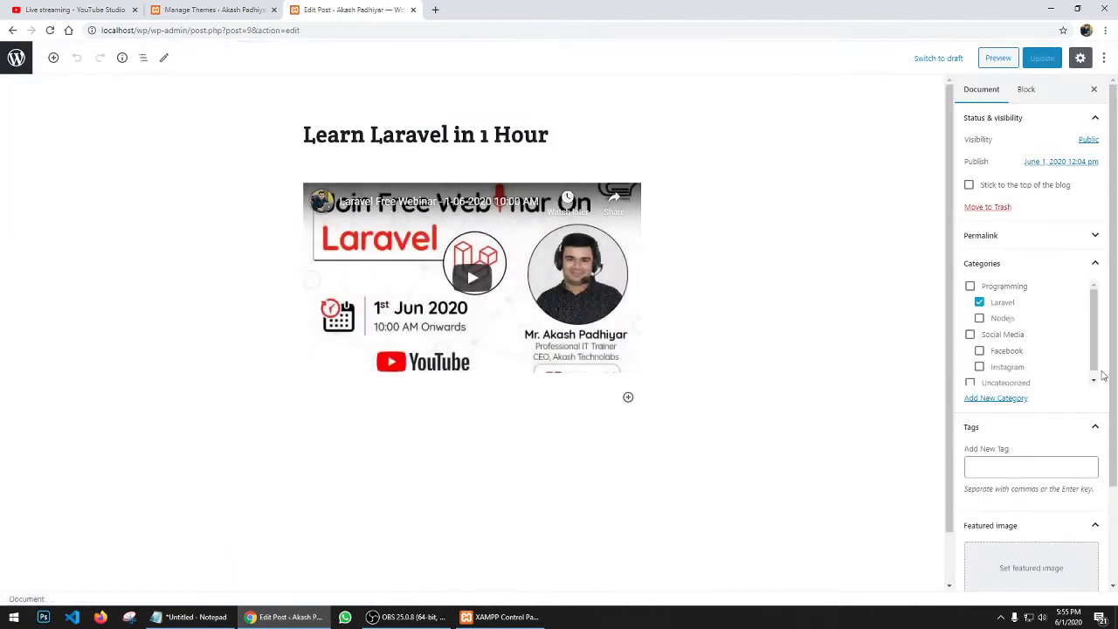
{"action": "scroll", "coordinate": [1070, 393], "scroll_direction": "down", "scroll_amount": 2}
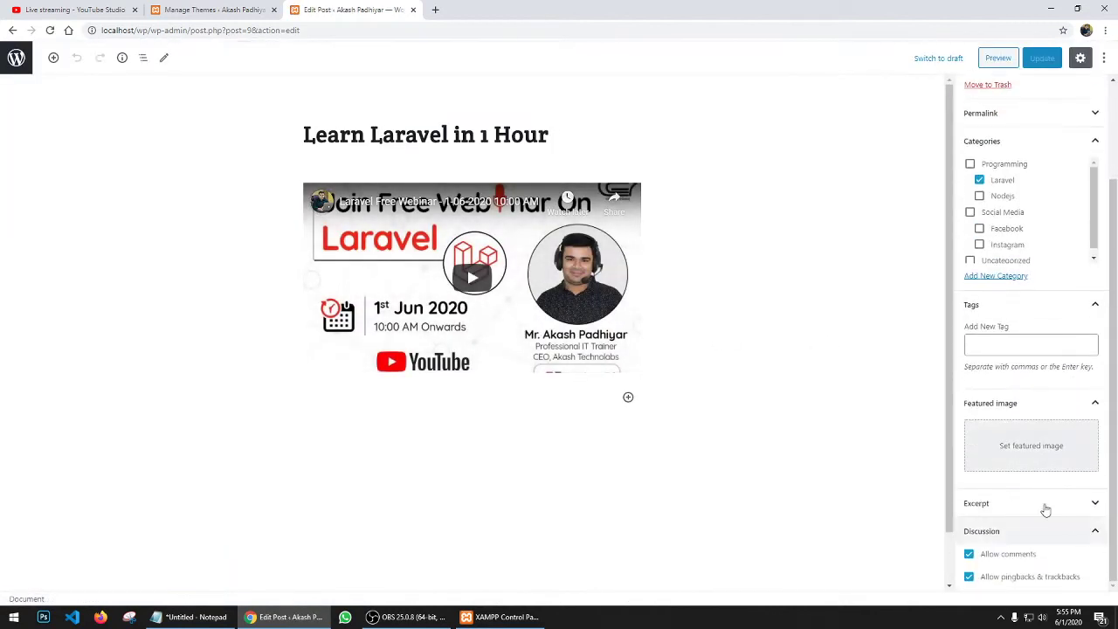
{"action": "left_click", "coordinate": [1073, 449]}
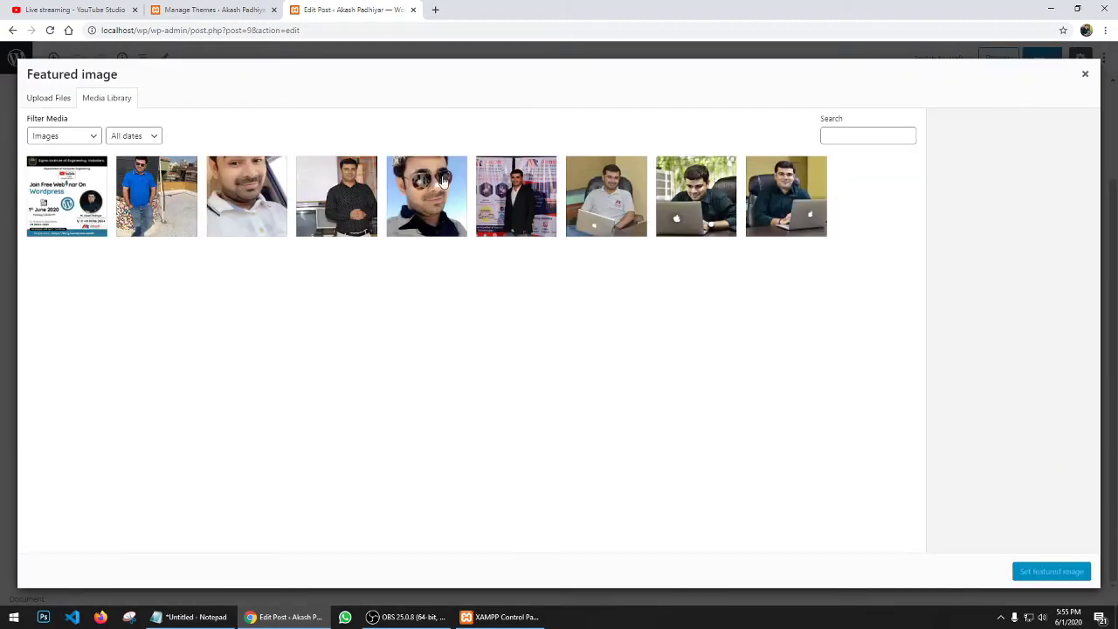
{"action": "left_click", "coordinate": [517, 209]}
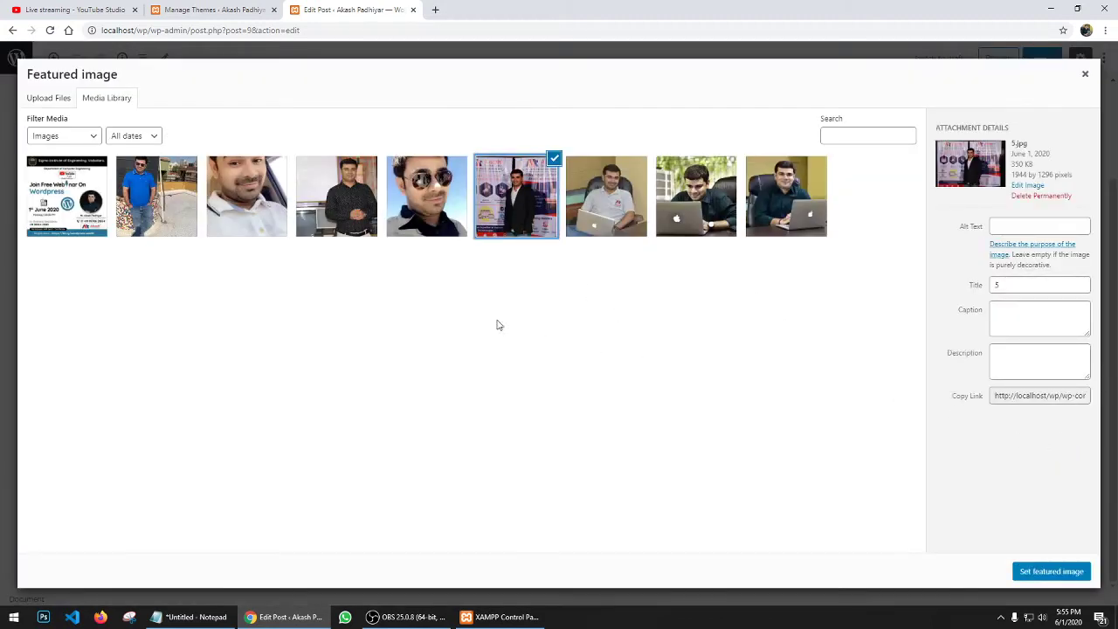
{"action": "left_click", "coordinate": [1054, 571]}
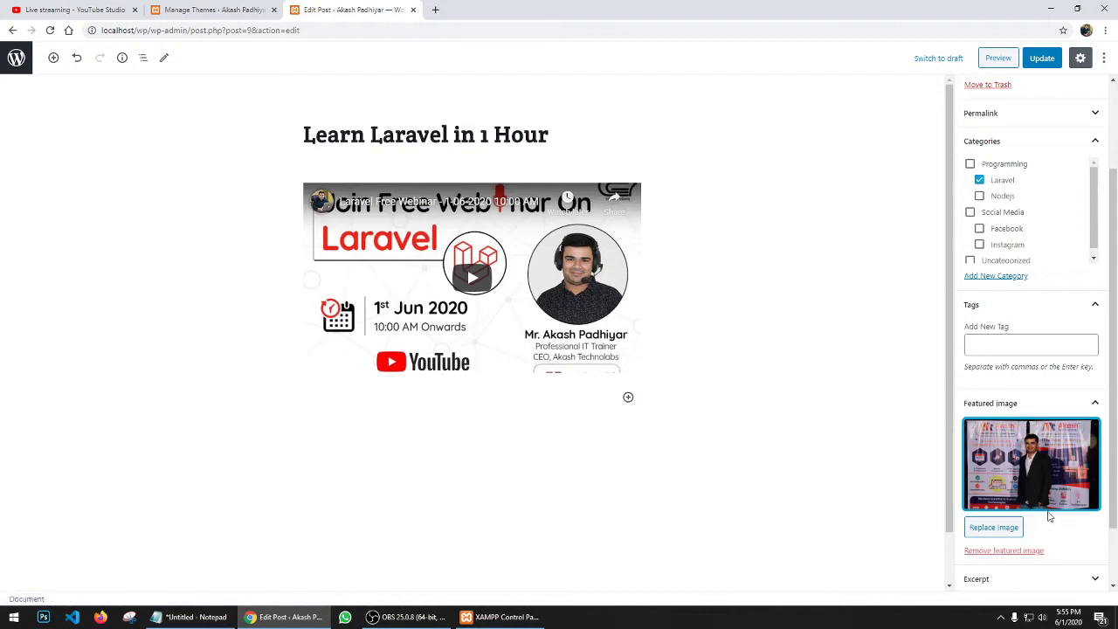
{"action": "left_click", "coordinate": [1041, 59]}
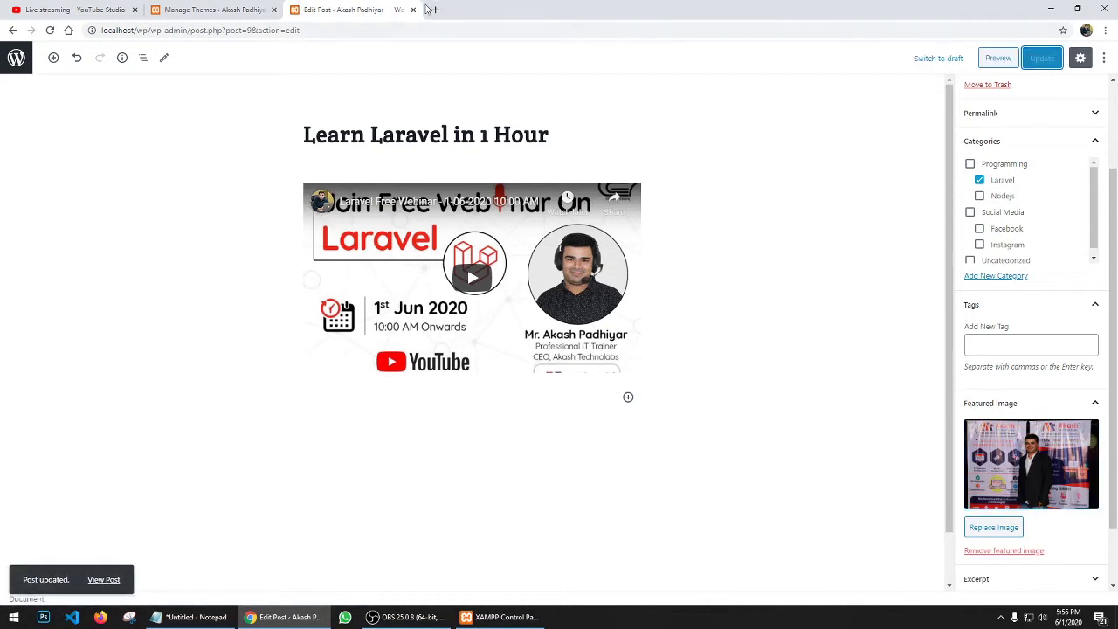
{"action": "left_click", "coordinate": [16, 59]}
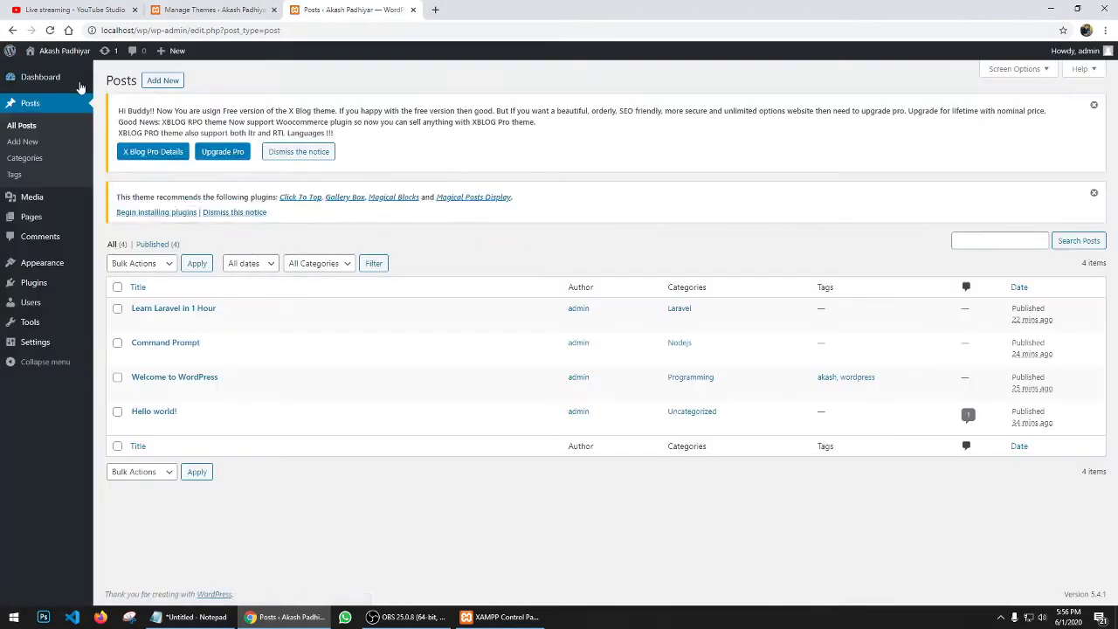
Open the live site in a new browser tab from the admin bar's site name
{"action": "mouse_move", "coordinate": [59, 52]}
{"action": "right_click", "coordinate": [55, 73]}
{"action": "left_click", "coordinate": [106, 79]}
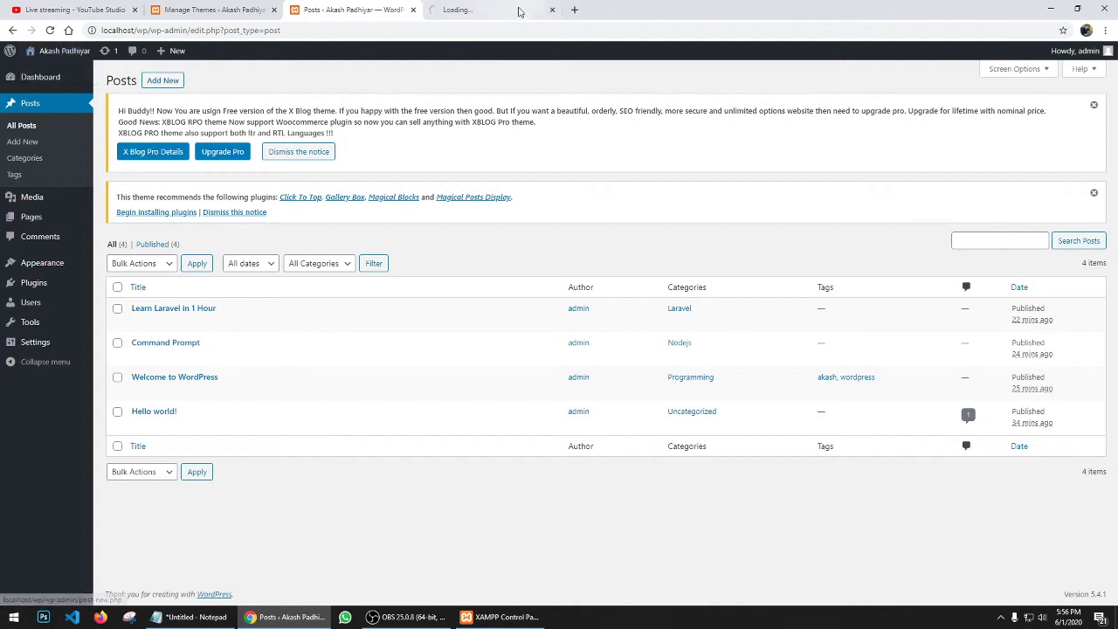
{"action": "left_click", "coordinate": [518, 8]}
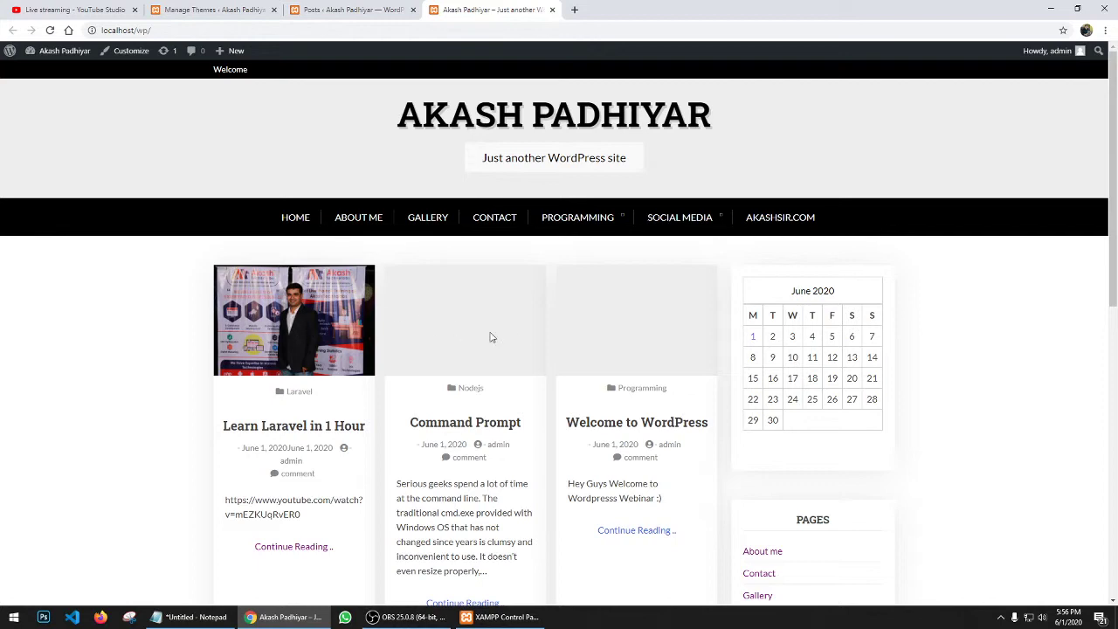
{"action": "scroll", "coordinate": [521, 337], "scroll_direction": "down", "scroll_amount": 3}
{"action": "scroll", "coordinate": [522, 320], "scroll_direction": "up", "scroll_amount": 3}
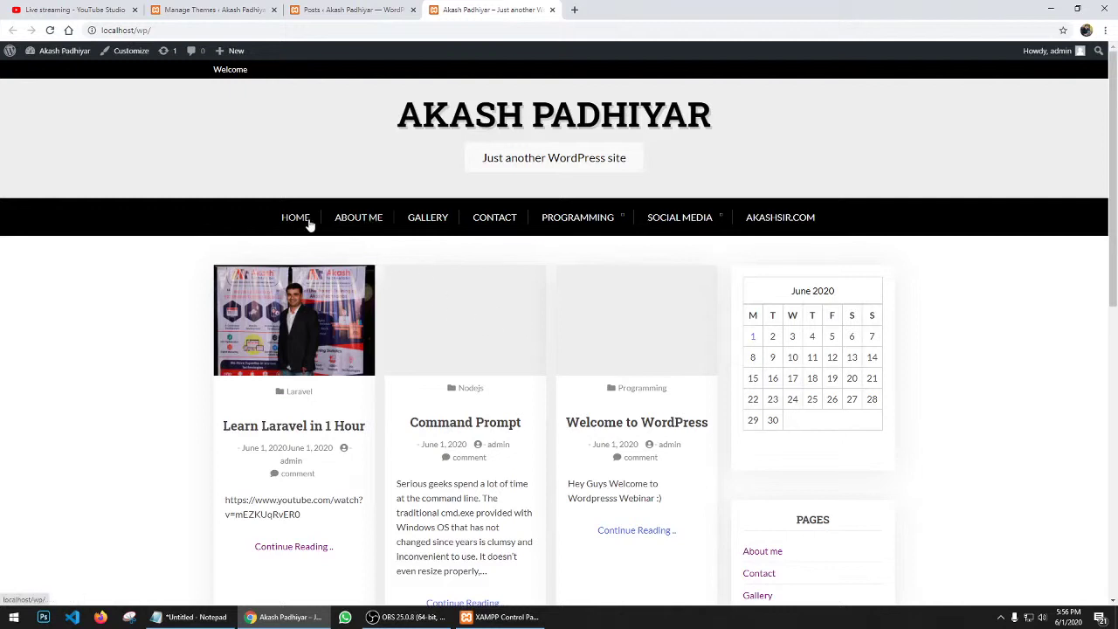
Visit the About Me, Gallery and Contact pages from the site menu
{"action": "left_click", "coordinate": [355, 220]}
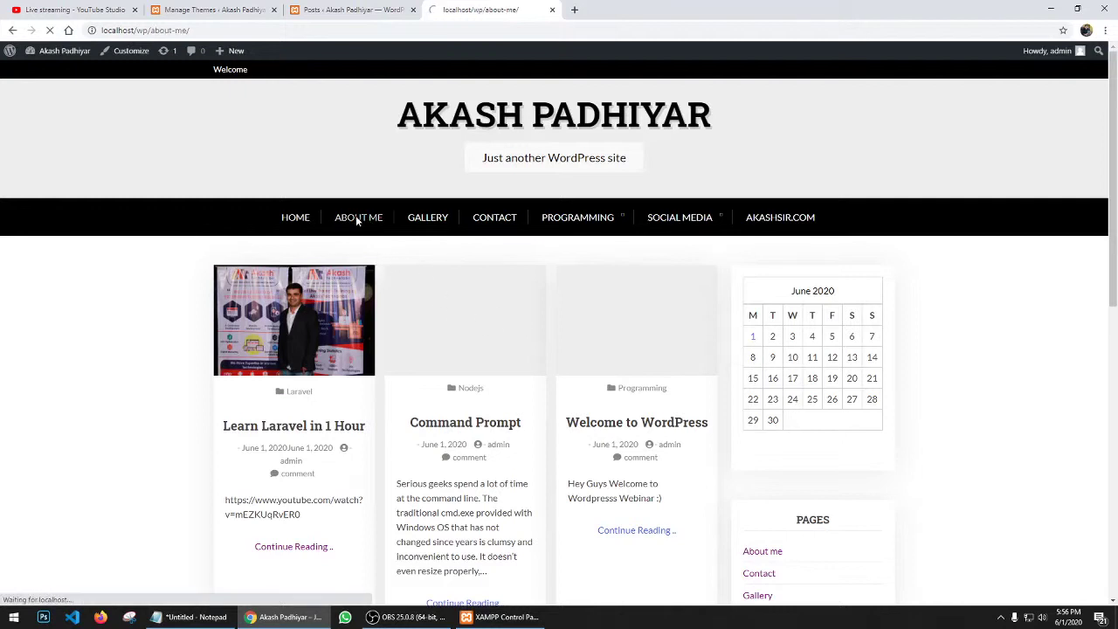
{"action": "left_click", "coordinate": [429, 223]}
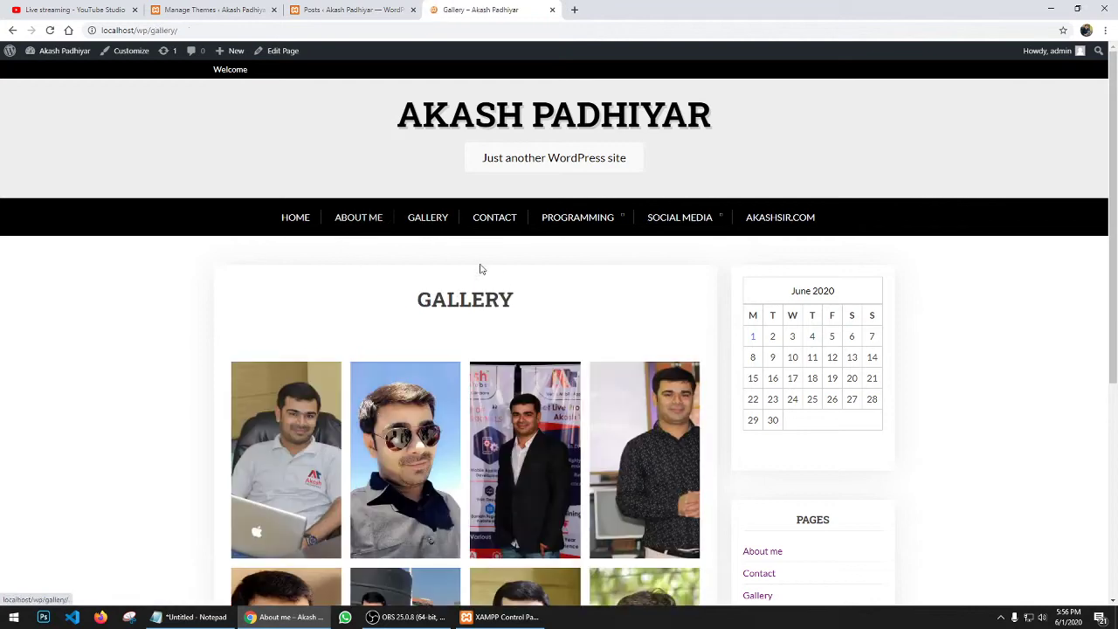
{"action": "scroll", "coordinate": [502, 288], "scroll_direction": "down", "scroll_amount": 3}
{"action": "scroll", "coordinate": [502, 288], "scroll_direction": "up", "scroll_amount": 3}
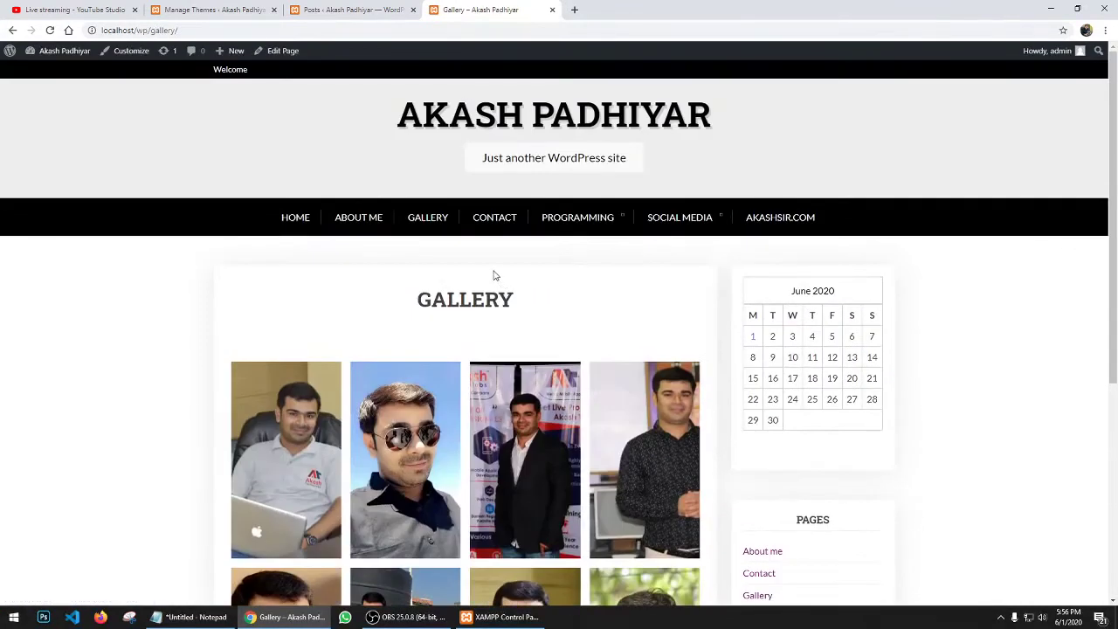
{"action": "left_click", "coordinate": [489, 234]}
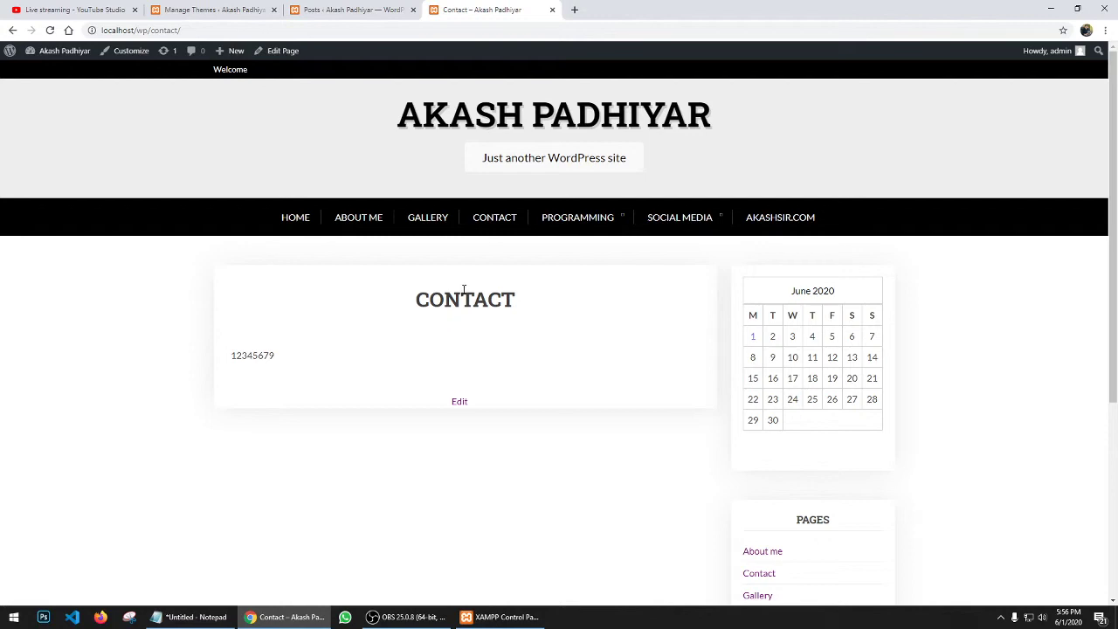
Open the Programming category and its nested Laravel and Nodejs subcategories
{"action": "left_click", "coordinate": [580, 222]}
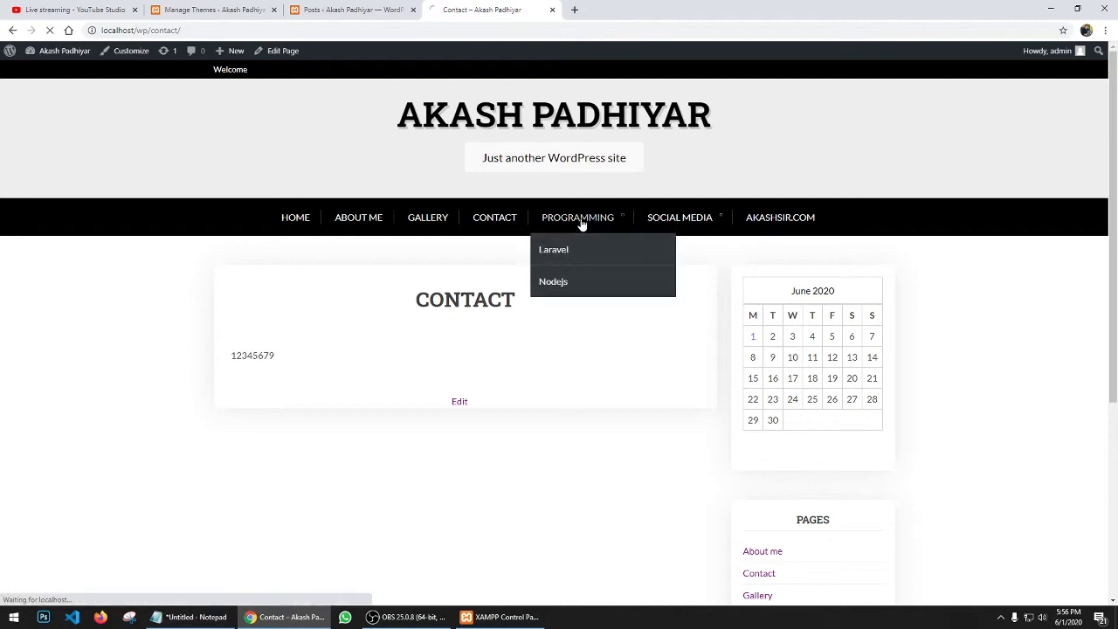
{"action": "scroll", "coordinate": [580, 223], "scroll_direction": "down", "scroll_amount": 7}
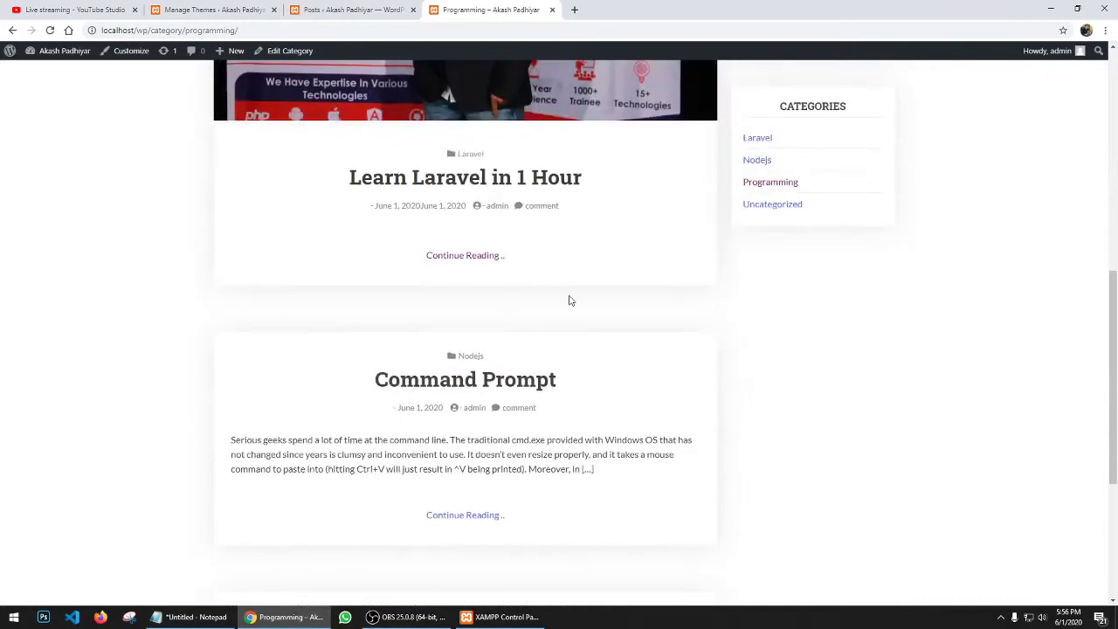
{"action": "scroll", "coordinate": [569, 296], "scroll_direction": "up", "scroll_amount": 7}
{"action": "mouse_move", "coordinate": [578, 218]}
{"action": "left_click", "coordinate": [581, 254]}
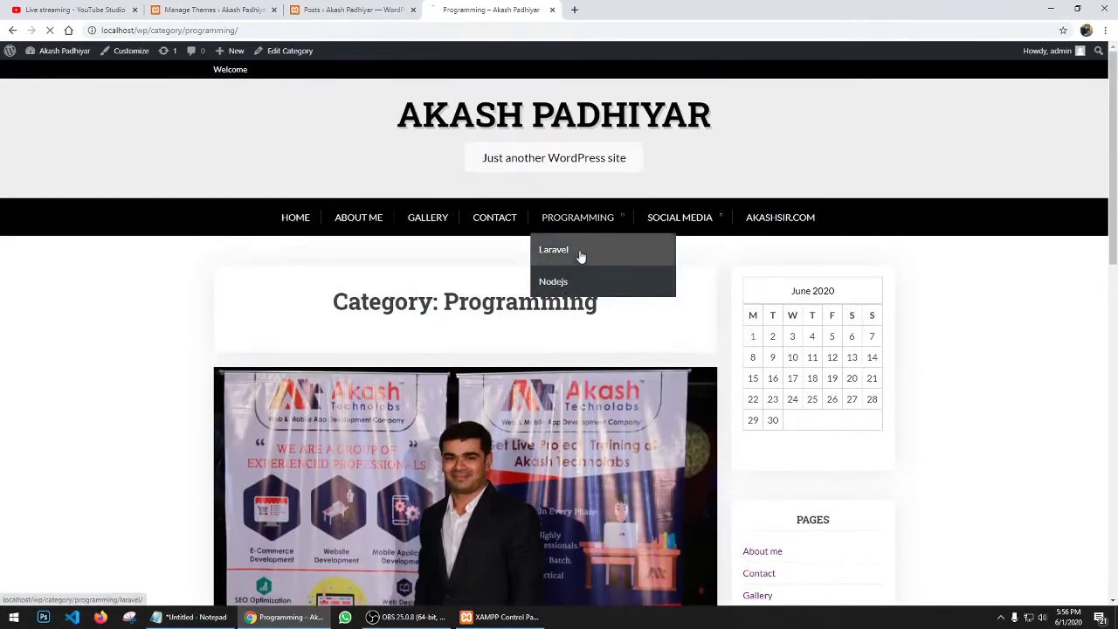
{"action": "scroll", "coordinate": [579, 257], "scroll_direction": "down", "scroll_amount": 3}
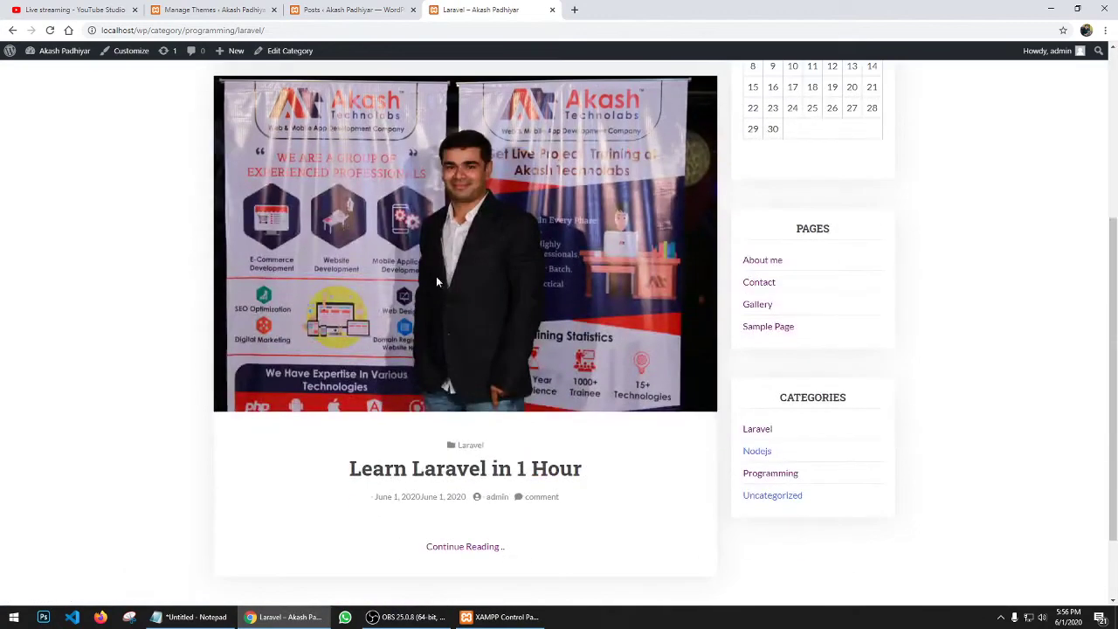
{"action": "scroll", "coordinate": [543, 260], "scroll_direction": "up", "scroll_amount": 3}
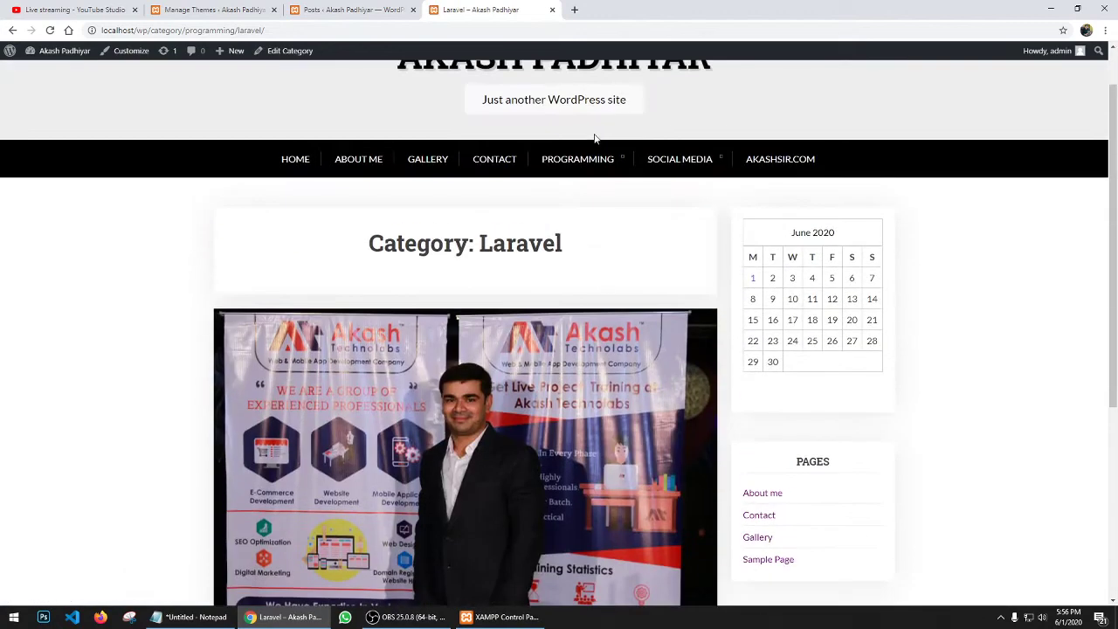
{"action": "mouse_move", "coordinate": [577, 159]}
{"action": "left_click", "coordinate": [572, 225]}
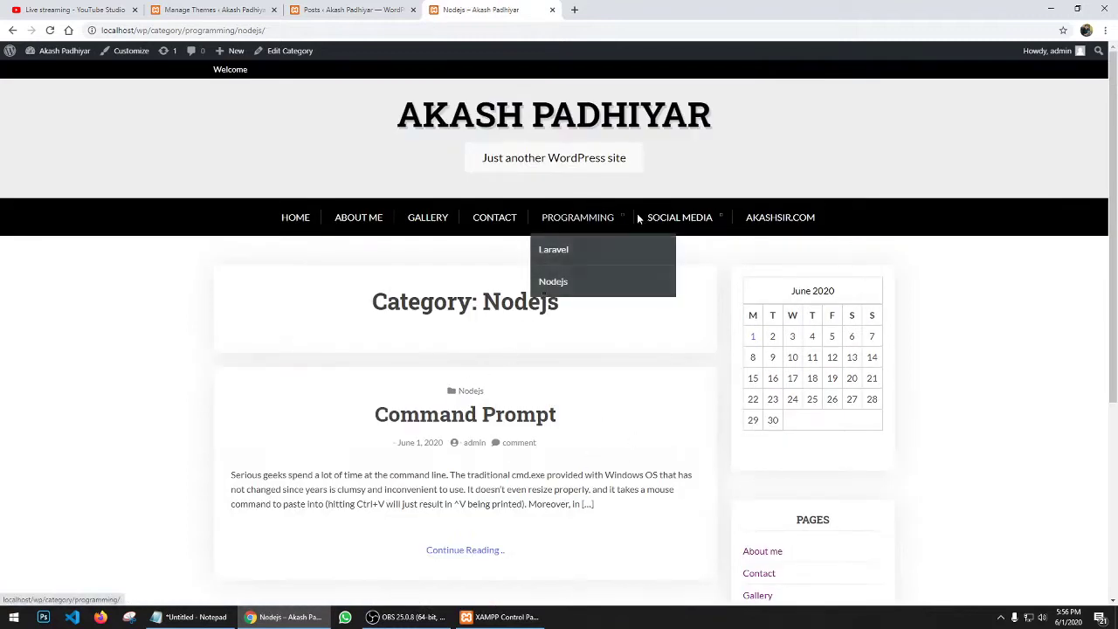
View the Social Media category page, then return to the admin posts tab
{"action": "left_click", "coordinate": [666, 224]}
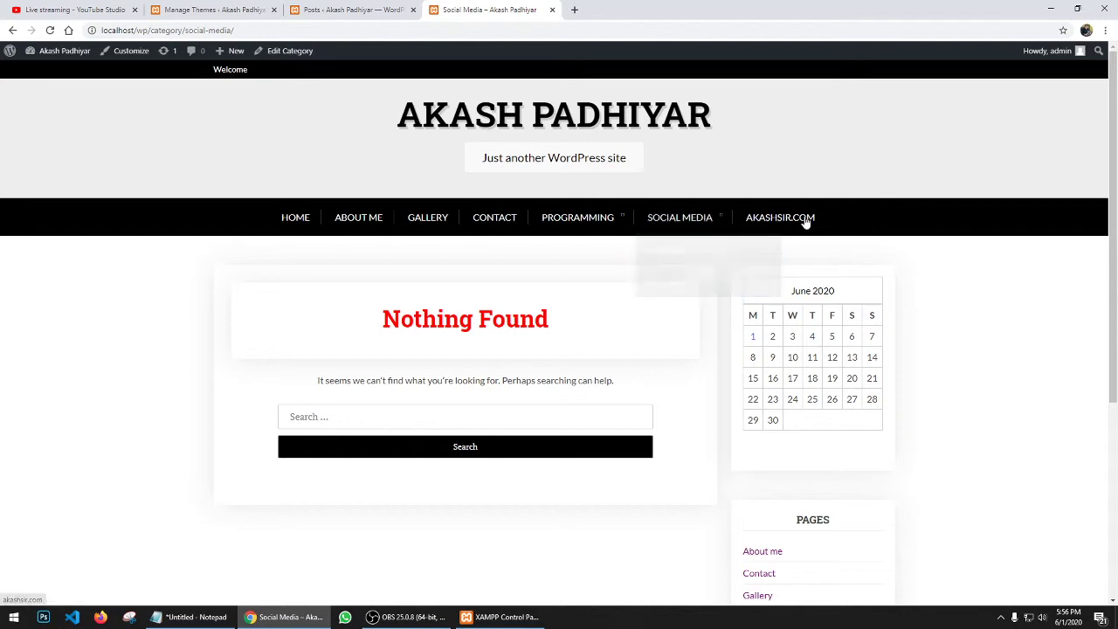
{"action": "scroll", "coordinate": [809, 227], "scroll_direction": "down", "scroll_amount": 4}
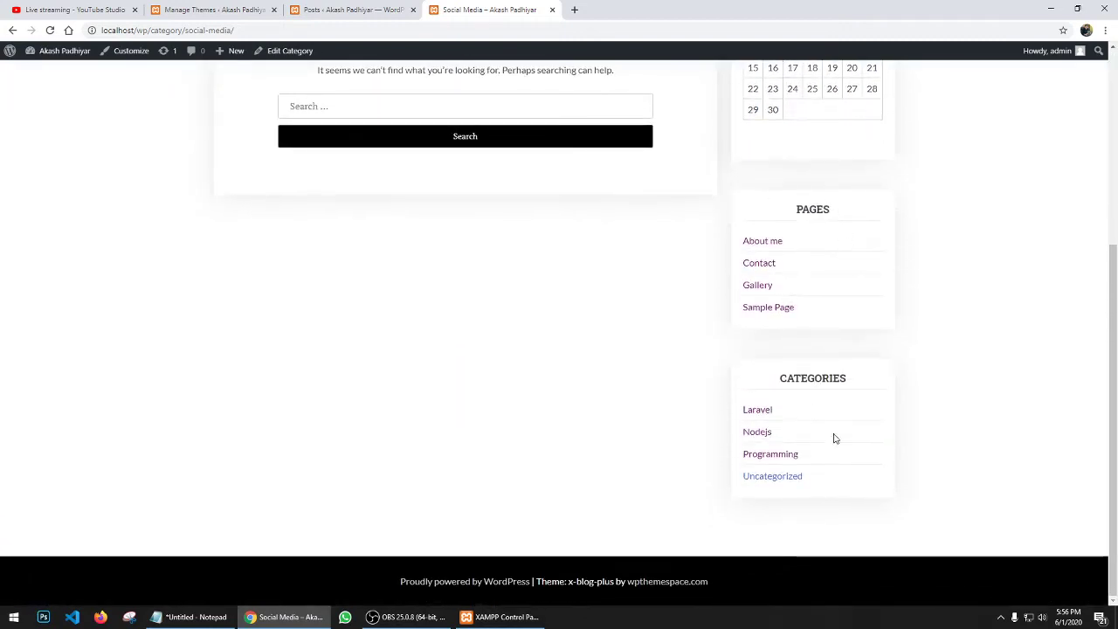
{"action": "scroll", "coordinate": [851, 435], "scroll_direction": "up", "scroll_amount": 5}
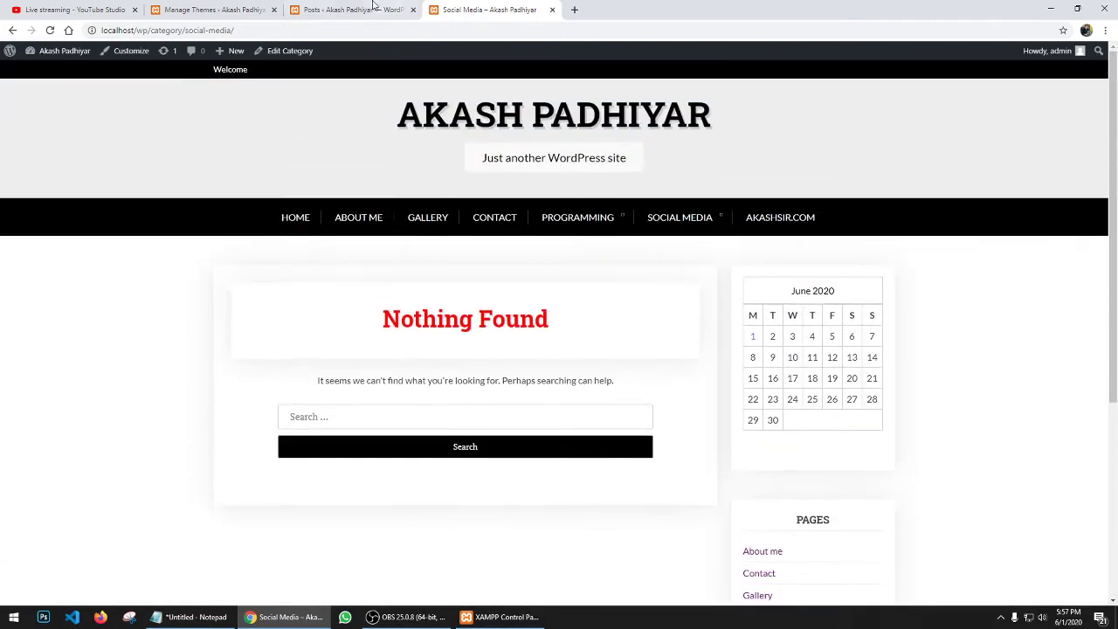
{"action": "left_click", "coordinate": [353, 9]}
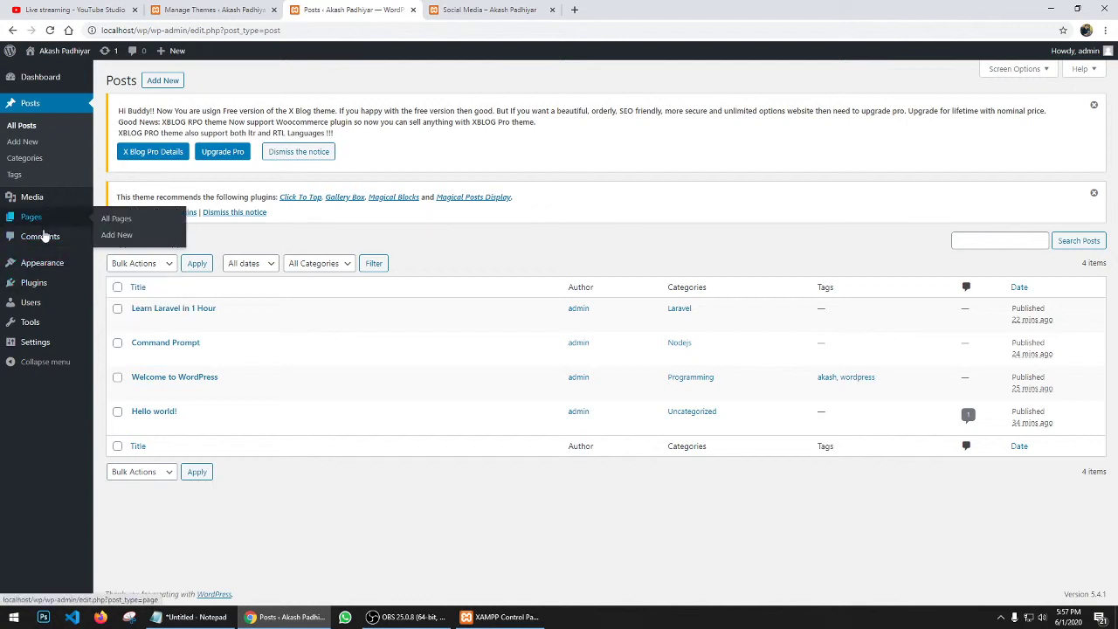
Zoom in the Posts screen and dismiss the X Blog upgrade and recommended-plugins notices
{"action": "mouse_move", "coordinate": [44, 265]}
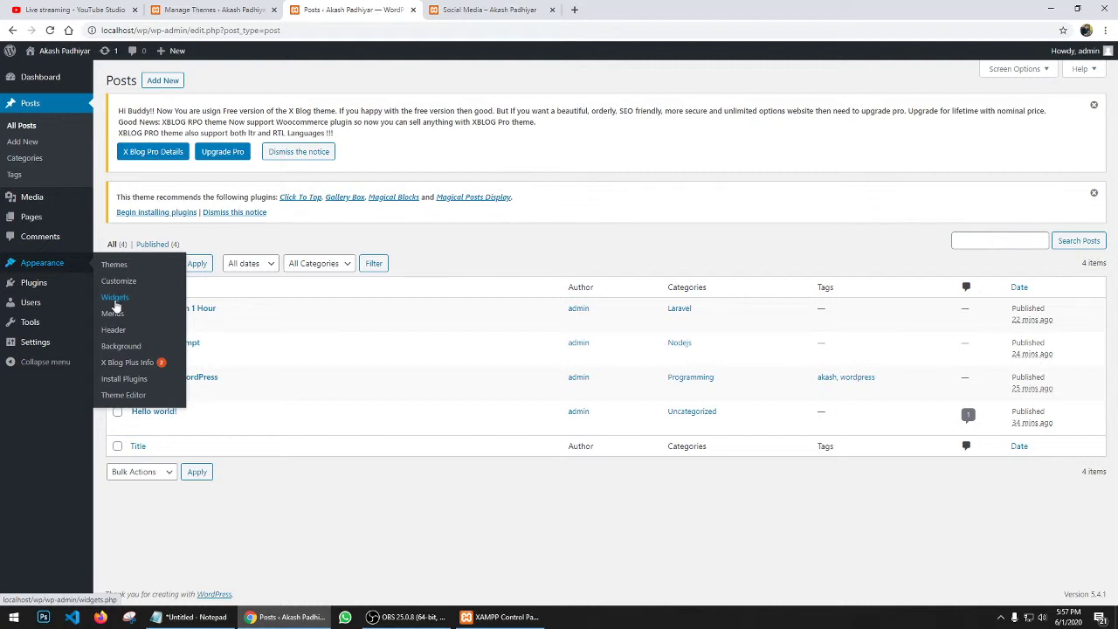
{"action": "mouse_move", "coordinate": [63, 291]}
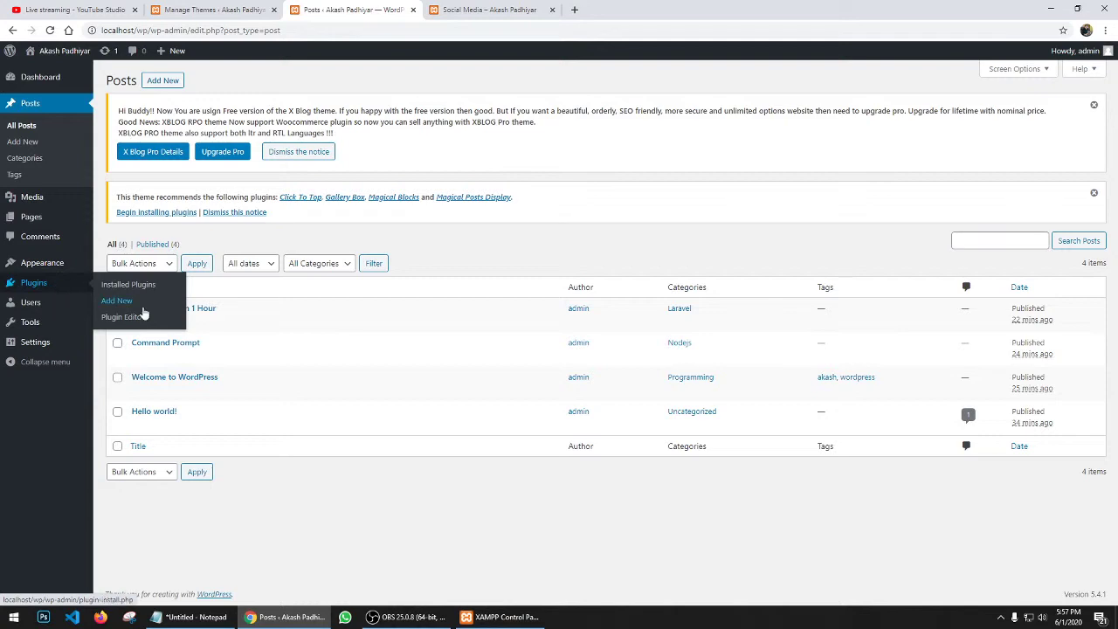
{"action": "key", "text": "ctrl+plus"}
{"action": "key", "text": "ctrl+plus"}
{"action": "key", "text": "ctrl+plus"}
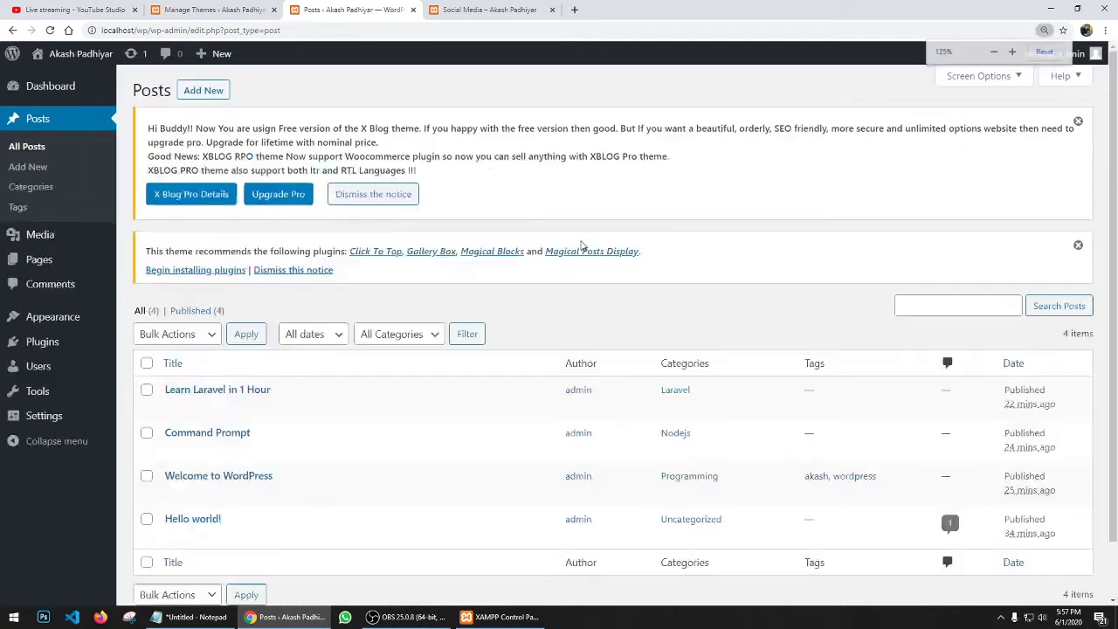
{"action": "left_click", "coordinate": [1071, 137]}
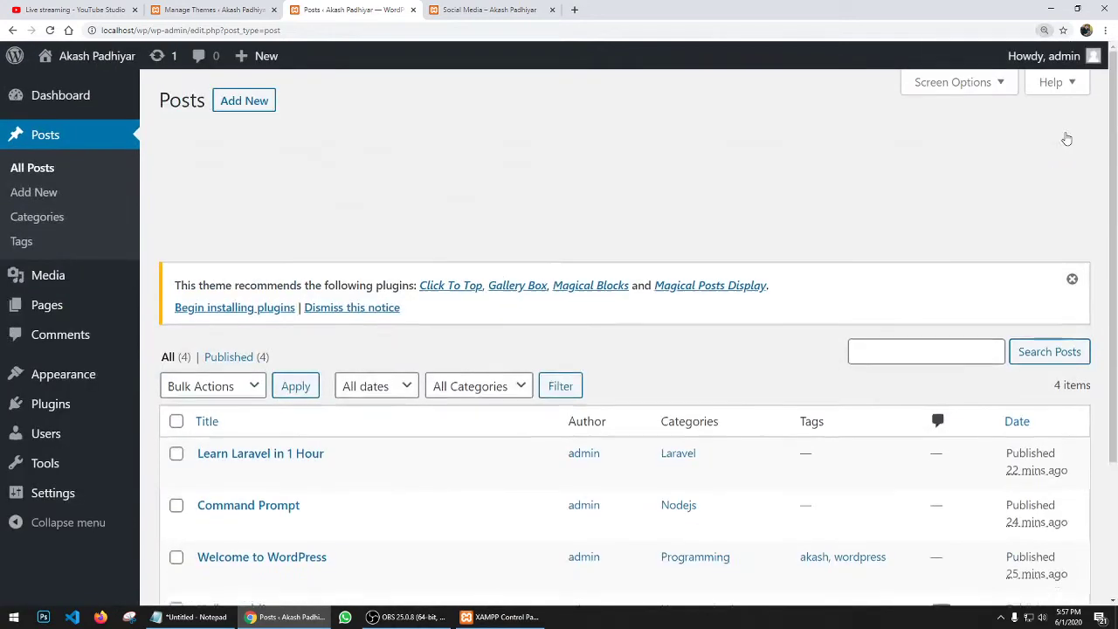
{"action": "left_click", "coordinate": [1071, 141]}
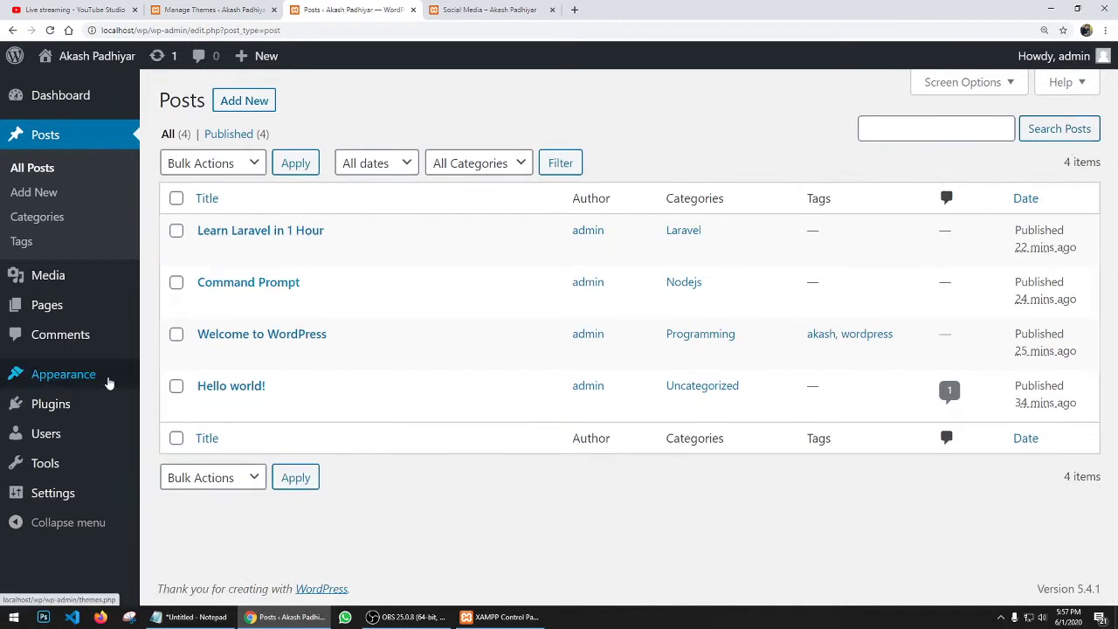
{"action": "mouse_move", "coordinate": [106, 383]}
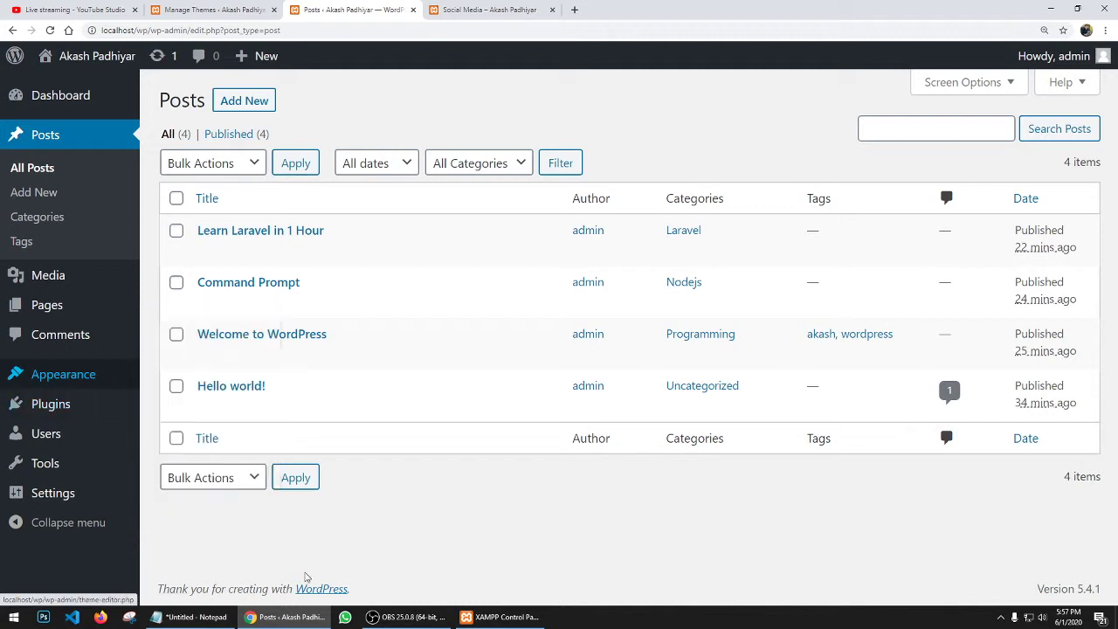
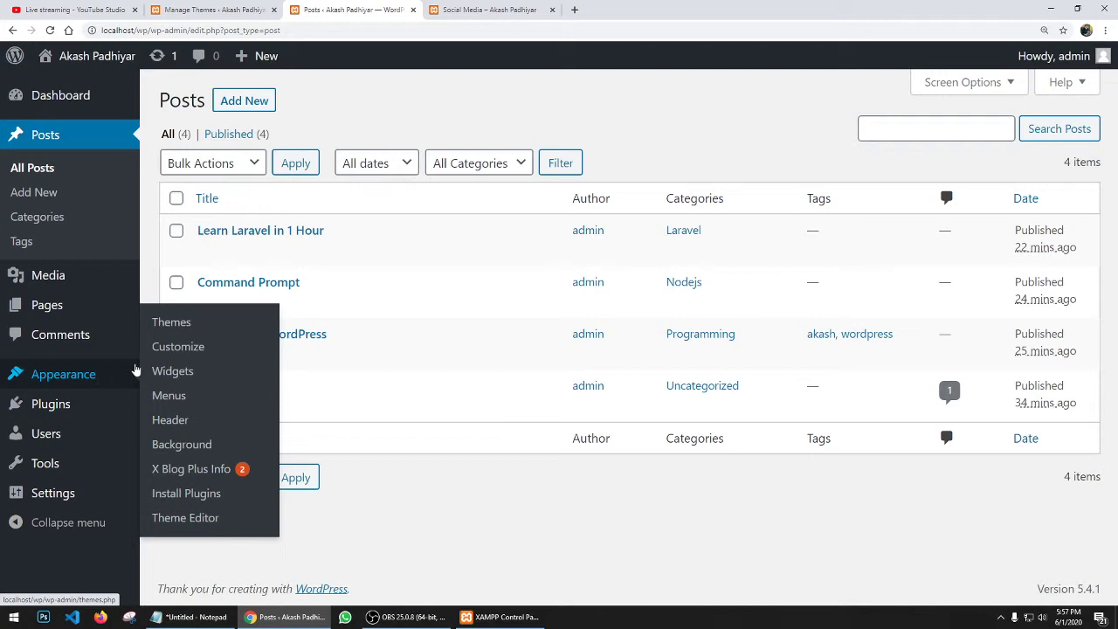
Open header.php from Theme Files in the Theme Editor, accepting the editing warning
{"action": "left_click", "coordinate": [172, 323]}
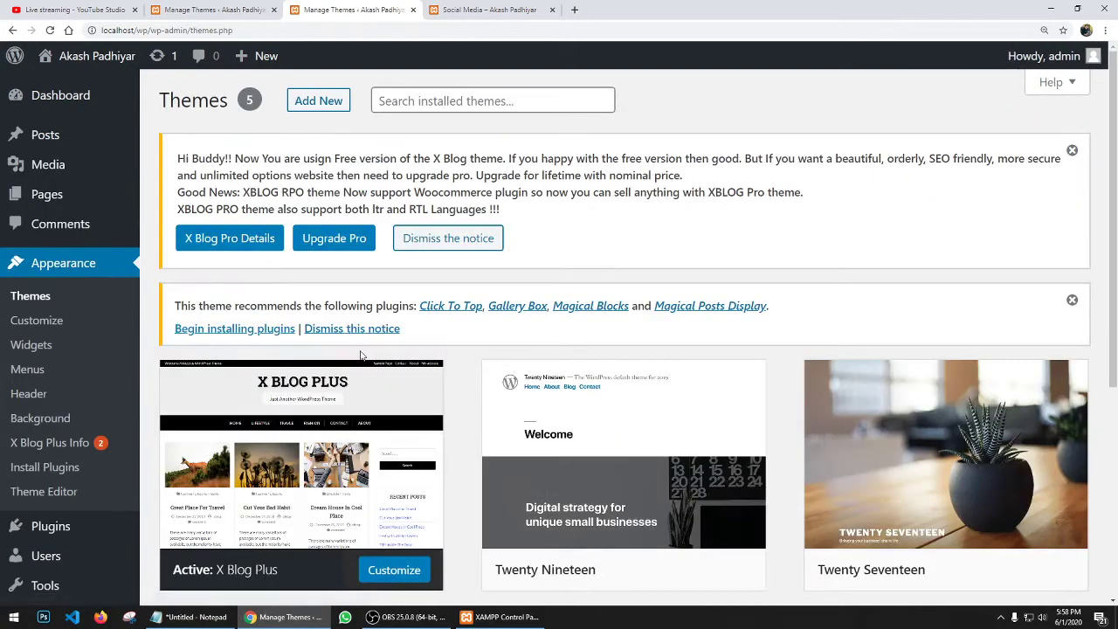
{"action": "scroll", "coordinate": [349, 367], "scroll_direction": "down", "scroll_amount": 2}
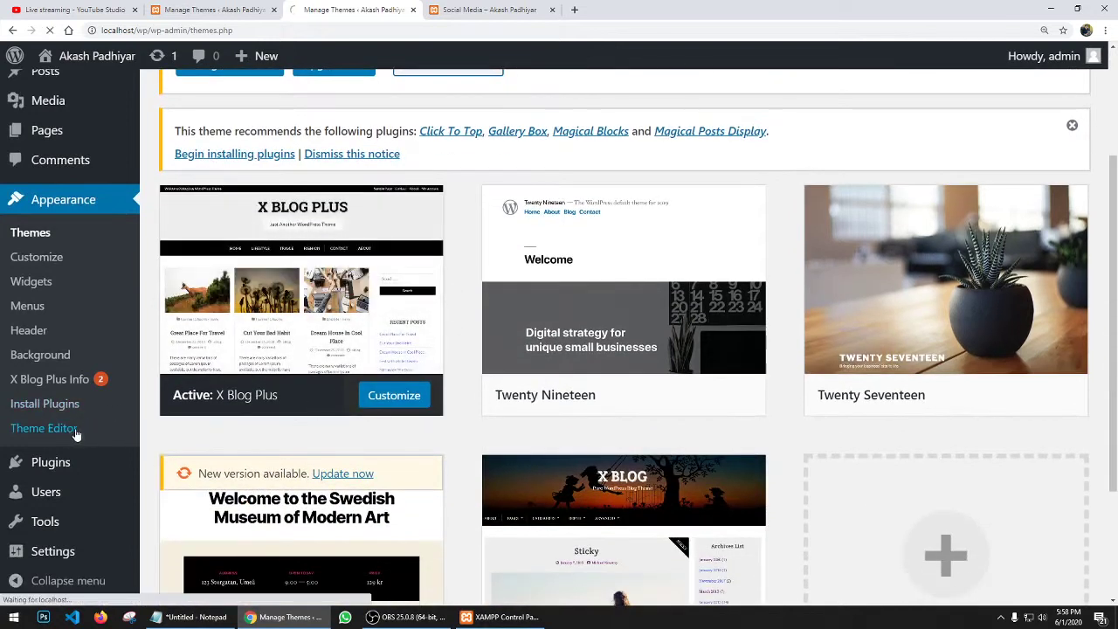
{"action": "left_click", "coordinate": [69, 436]}
{"action": "left_click", "coordinate": [494, 436]}
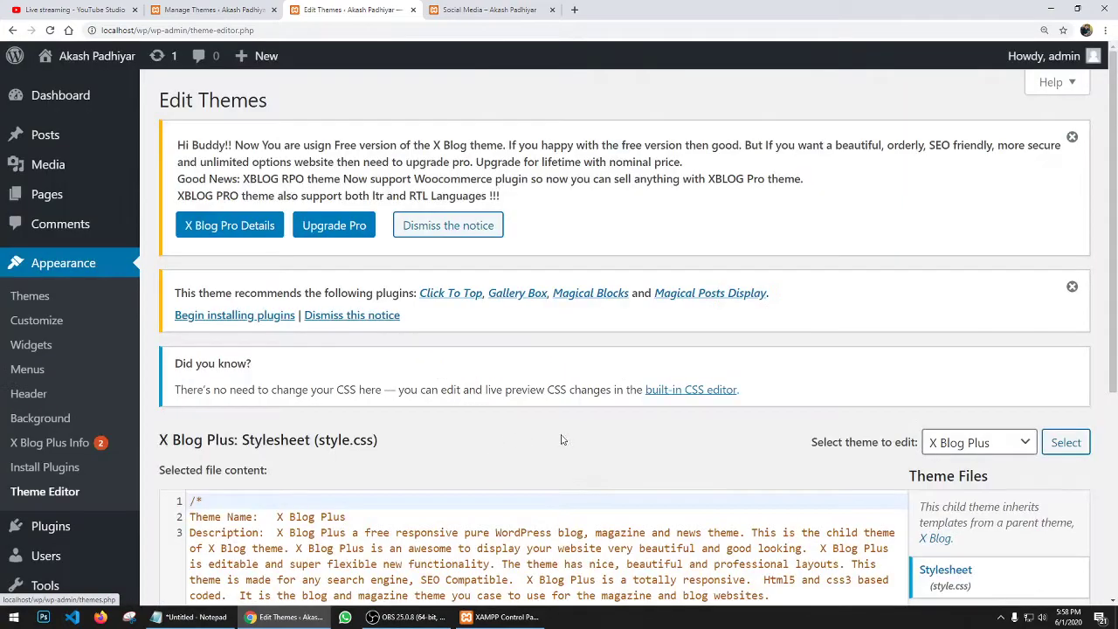
{"action": "scroll", "coordinate": [763, 344], "scroll_direction": "down", "scroll_amount": 3}
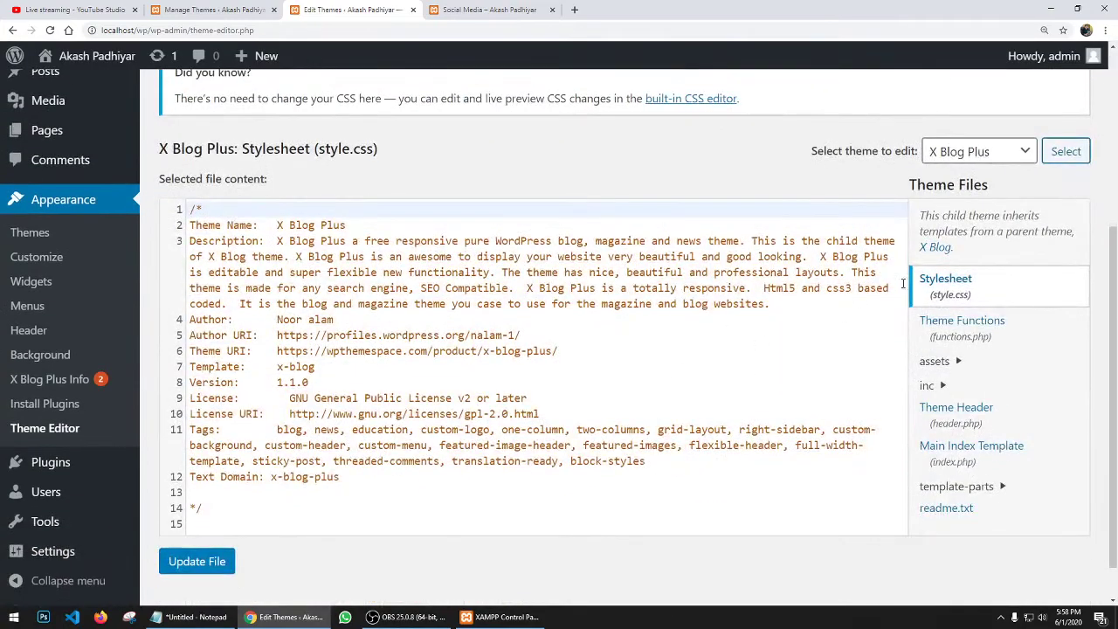
{"action": "scroll", "coordinate": [952, 349], "scroll_direction": "down", "scroll_amount": 2}
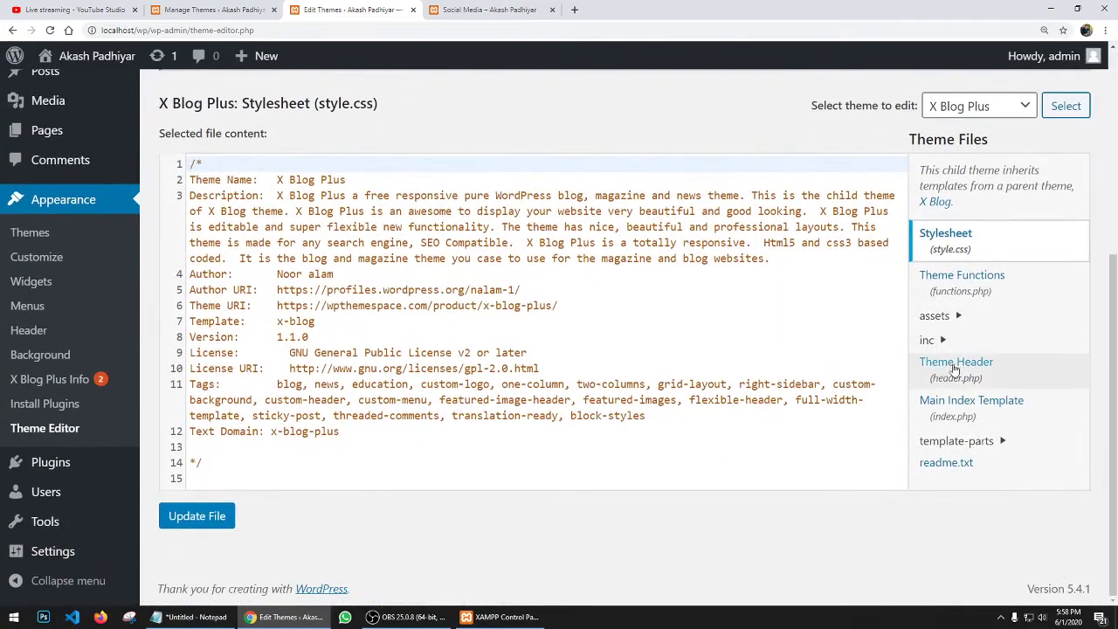
{"action": "left_click", "coordinate": [953, 367]}
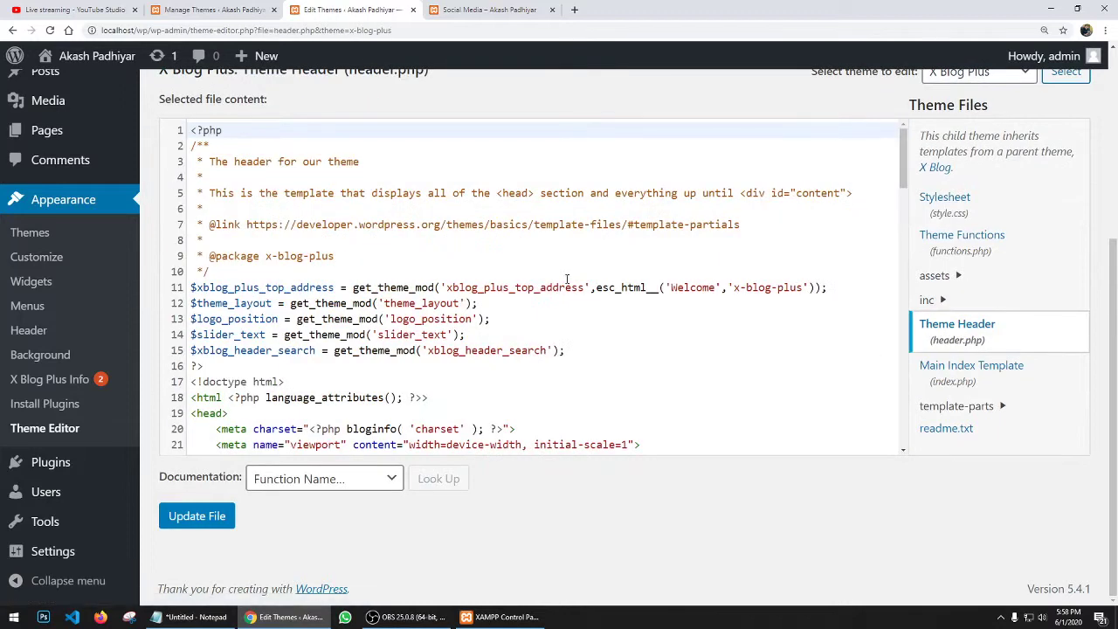
Highlight header.php lines 103–112 and compare with the live Social Media category page
{"action": "scroll", "coordinate": [576, 281], "scroll_direction": "down", "scroll_amount": 6}
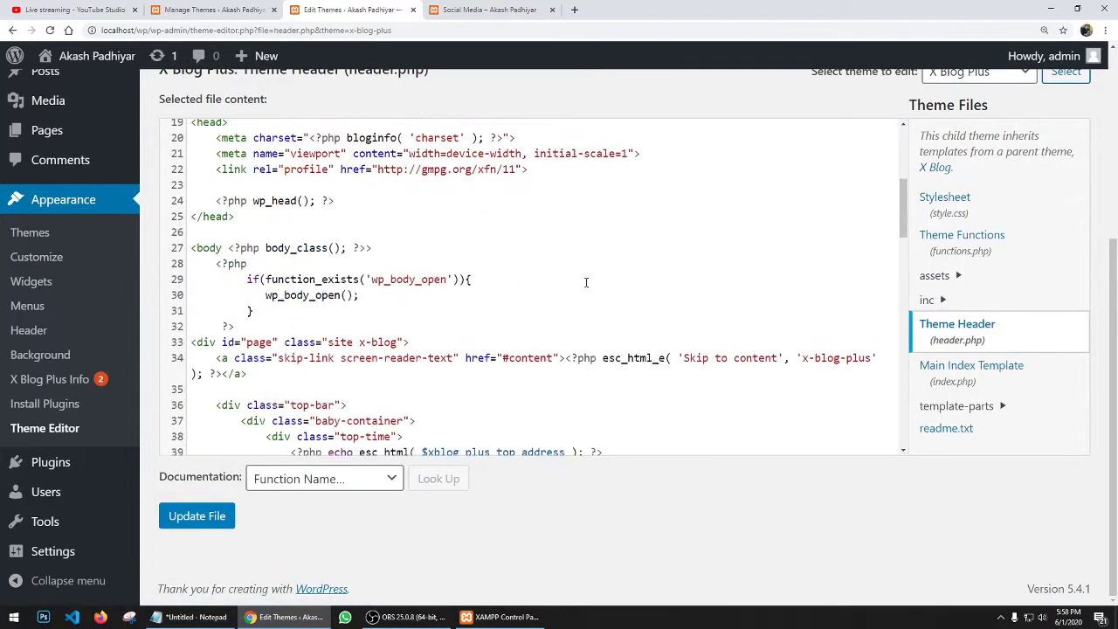
{"action": "scroll", "coordinate": [586, 282], "scroll_direction": "up", "scroll_amount": 4}
{"action": "scroll", "coordinate": [418, 236], "scroll_direction": "down", "scroll_amount": 20}
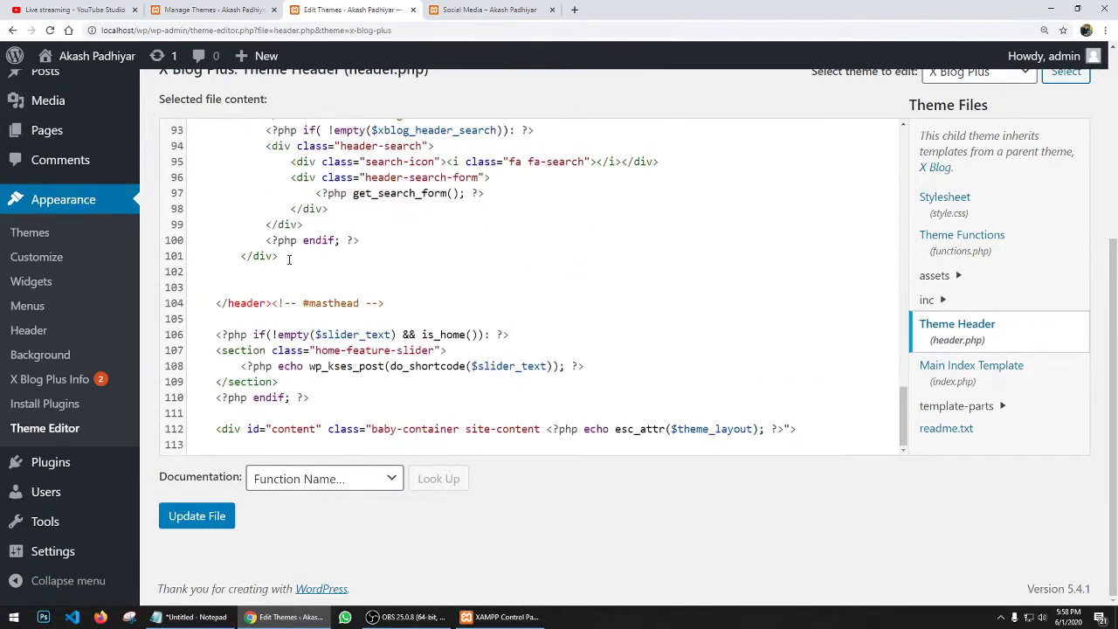
{"action": "left_click_drag", "start_coordinate": [194, 287], "coordinate": [675, 475]}
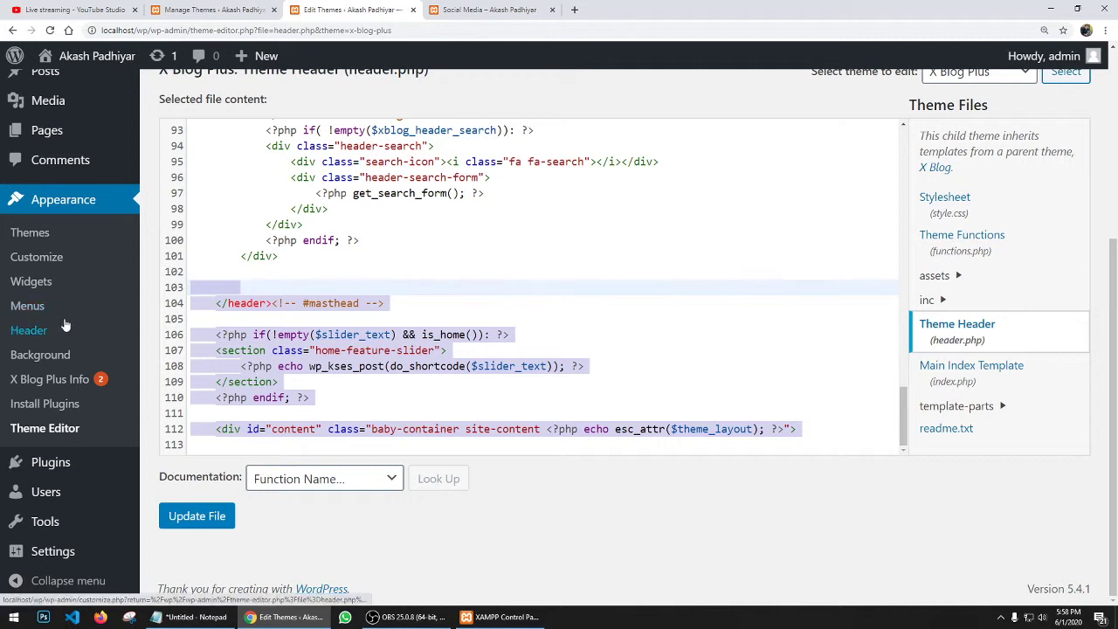
{"action": "left_click", "coordinate": [310, 336]}
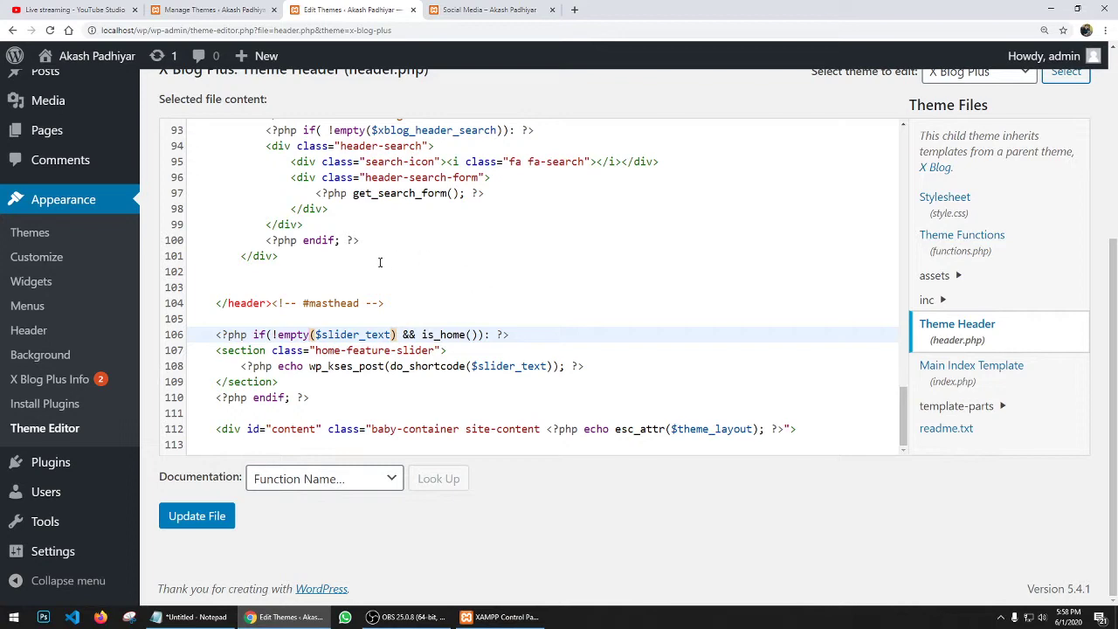
{"action": "scroll", "coordinate": [380, 262], "scroll_direction": "up", "scroll_amount": 2}
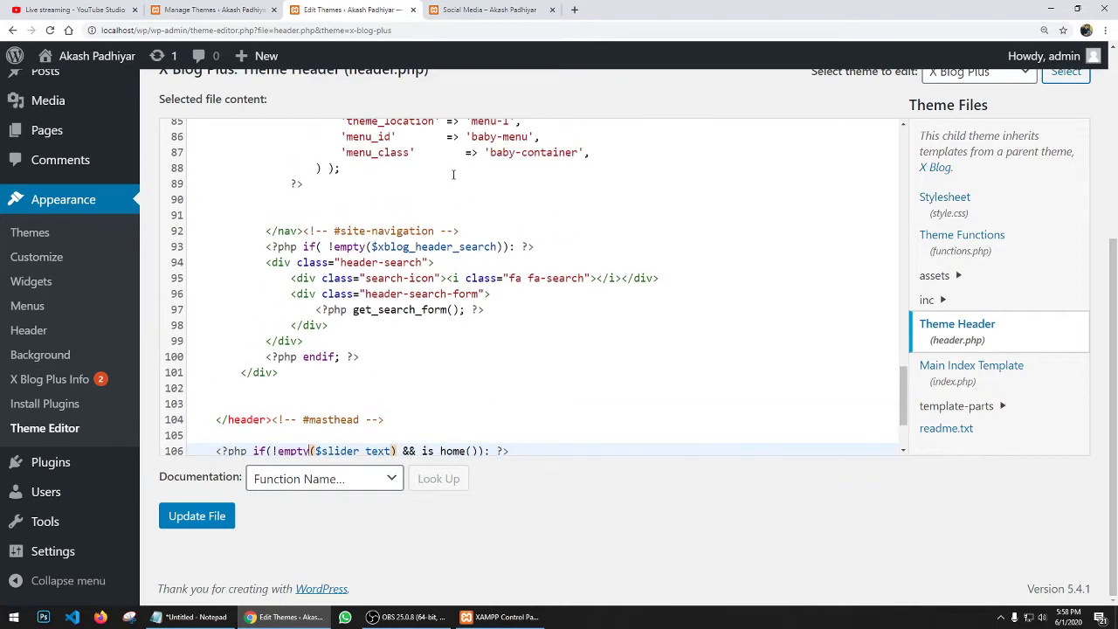
{"action": "left_click", "coordinate": [489, 10]}
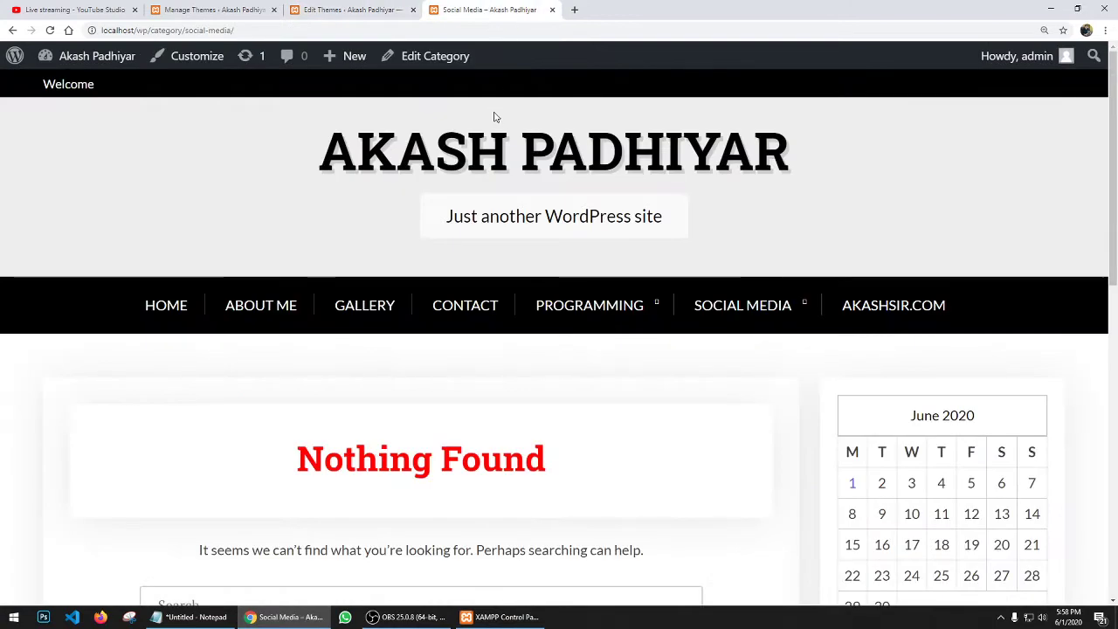
{"action": "left_click", "coordinate": [350, 10]}
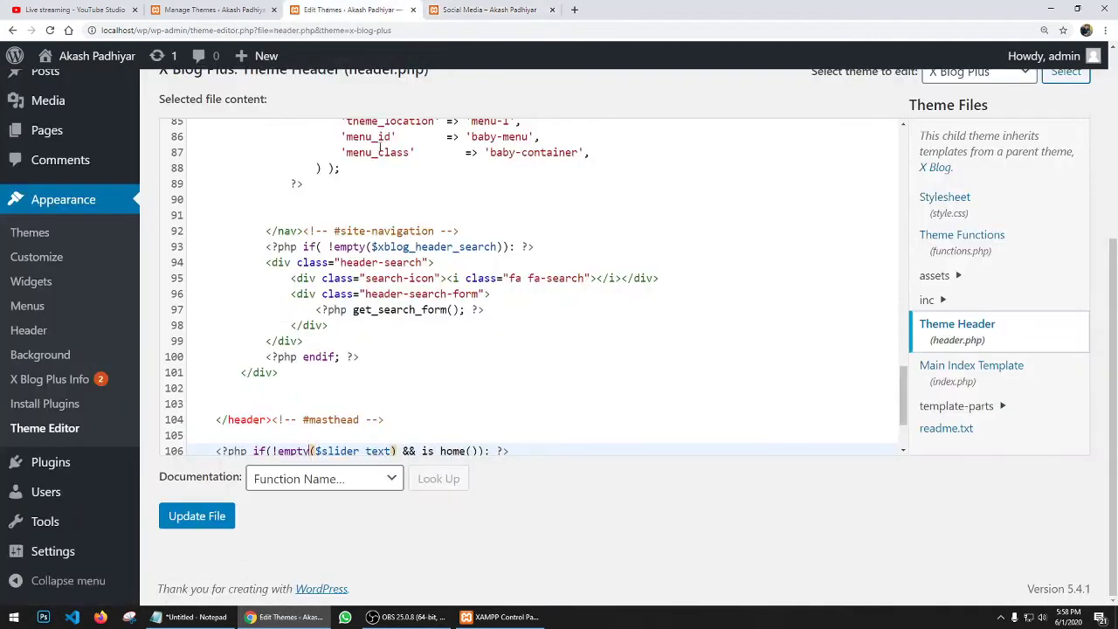
Go from the Plugins list to Add Plugins and browse featured plugins like Akismet and Classic Editor
{"action": "mouse_move", "coordinate": [131, 461]}
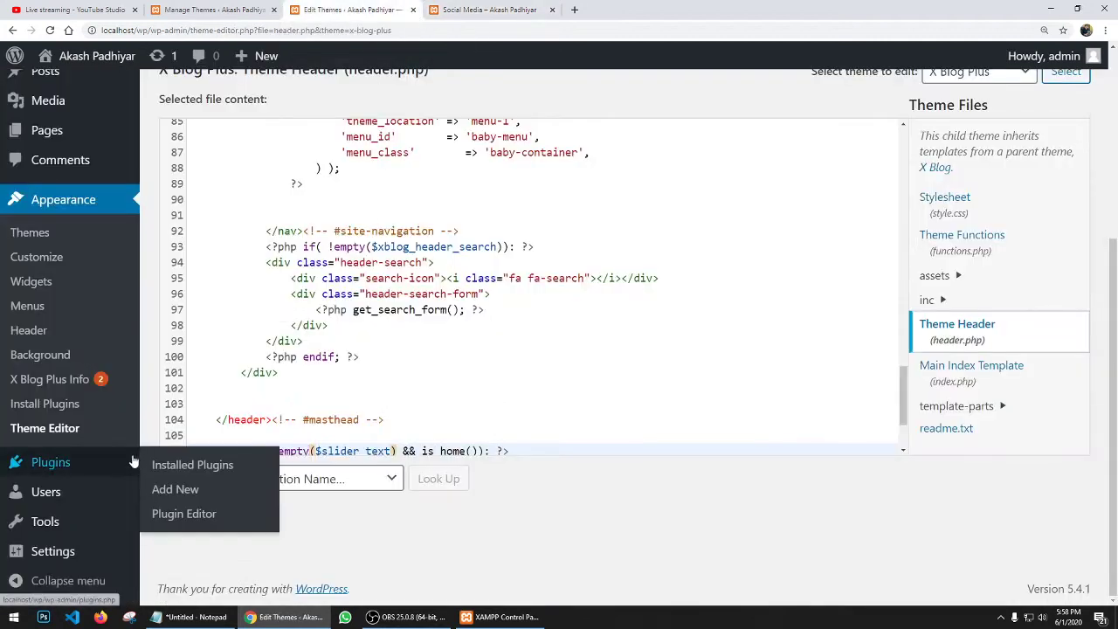
{"action": "left_click", "coordinate": [187, 494]}
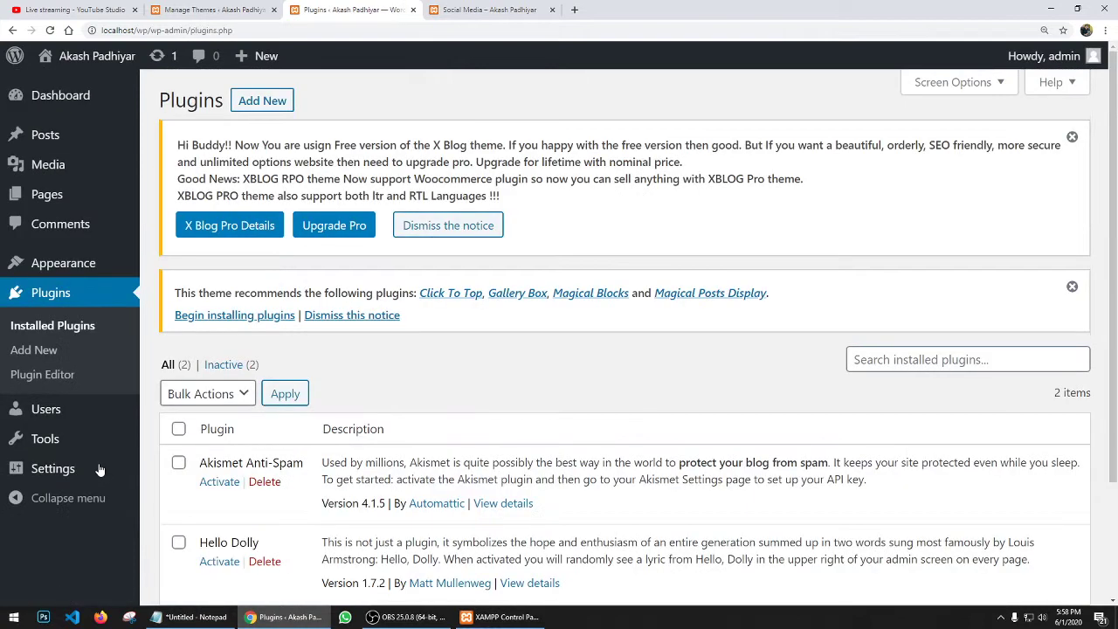
{"action": "mouse_move", "coordinate": [100, 472]}
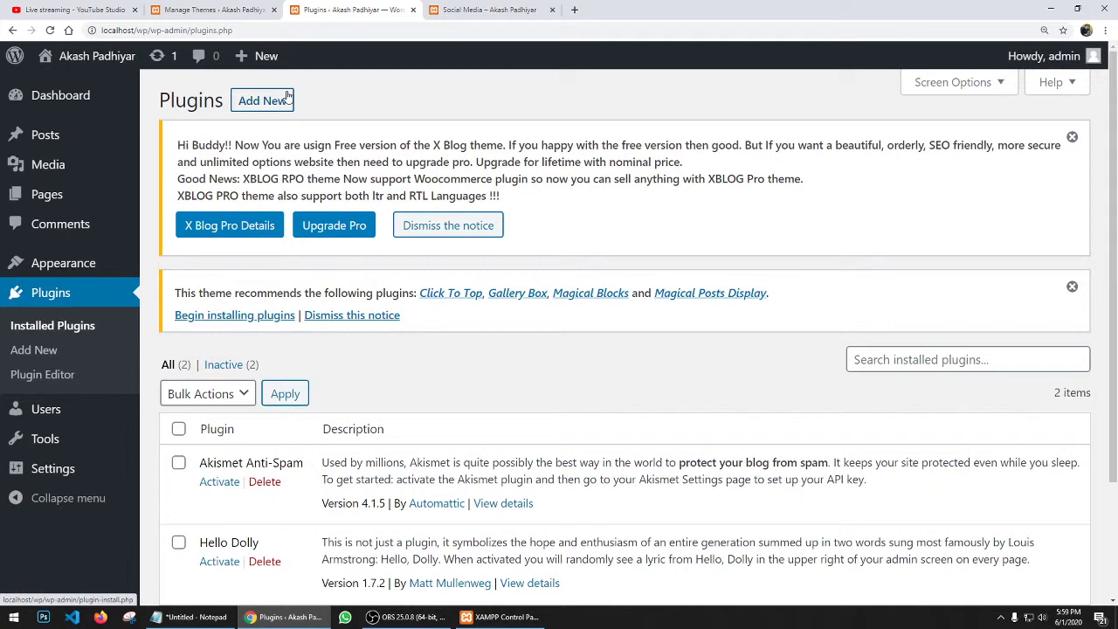
{"action": "left_click", "coordinate": [287, 98]}
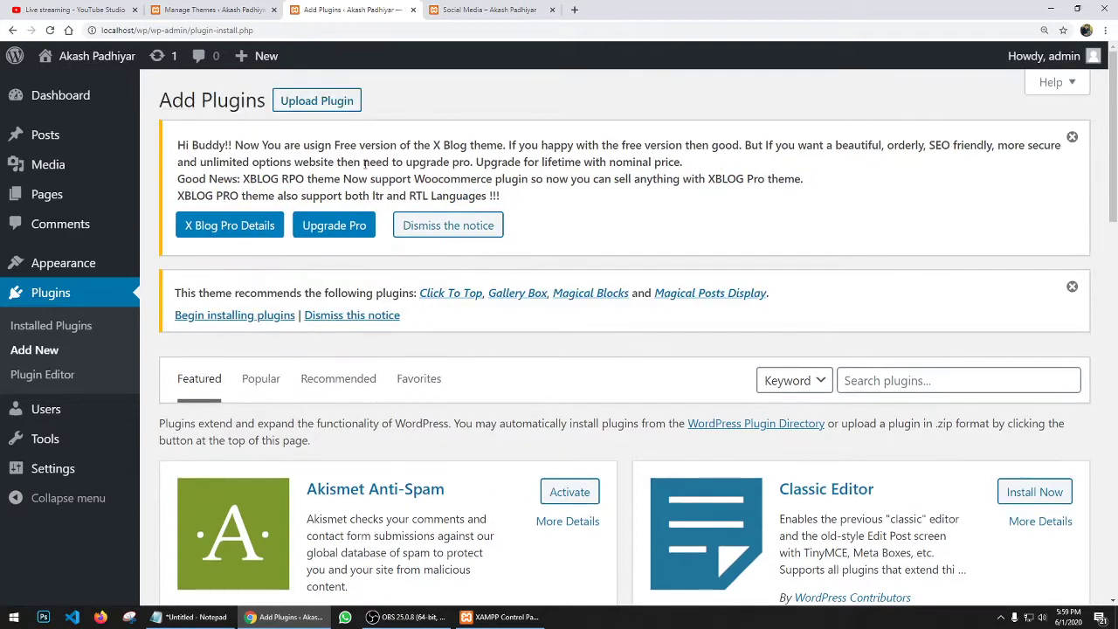
{"action": "scroll", "coordinate": [811, 312], "scroll_direction": "down", "scroll_amount": 2}
{"action": "scroll", "coordinate": [810, 312], "scroll_direction": "down", "scroll_amount": 3}
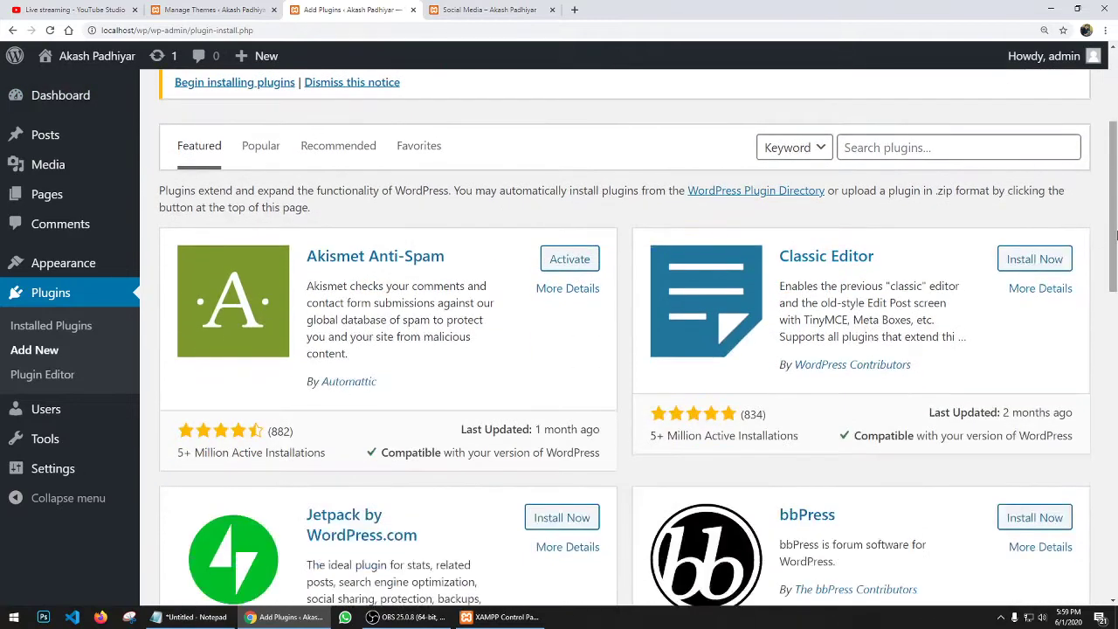
{"action": "left_click_drag", "start_coordinate": [1114, 240], "coordinate": [1085, 190]}
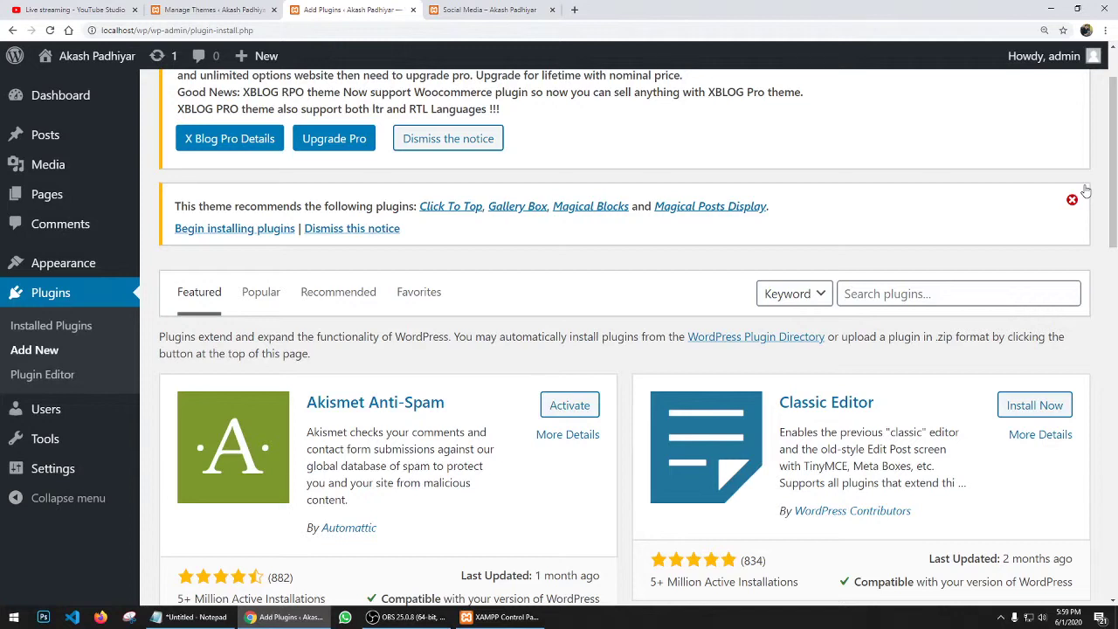
Search 'contactform', review Contact Form 7's rating and compatibility, then install and activate it
{"action": "left_click", "coordinate": [928, 298]}
{"action": "type", "text": "conta"}
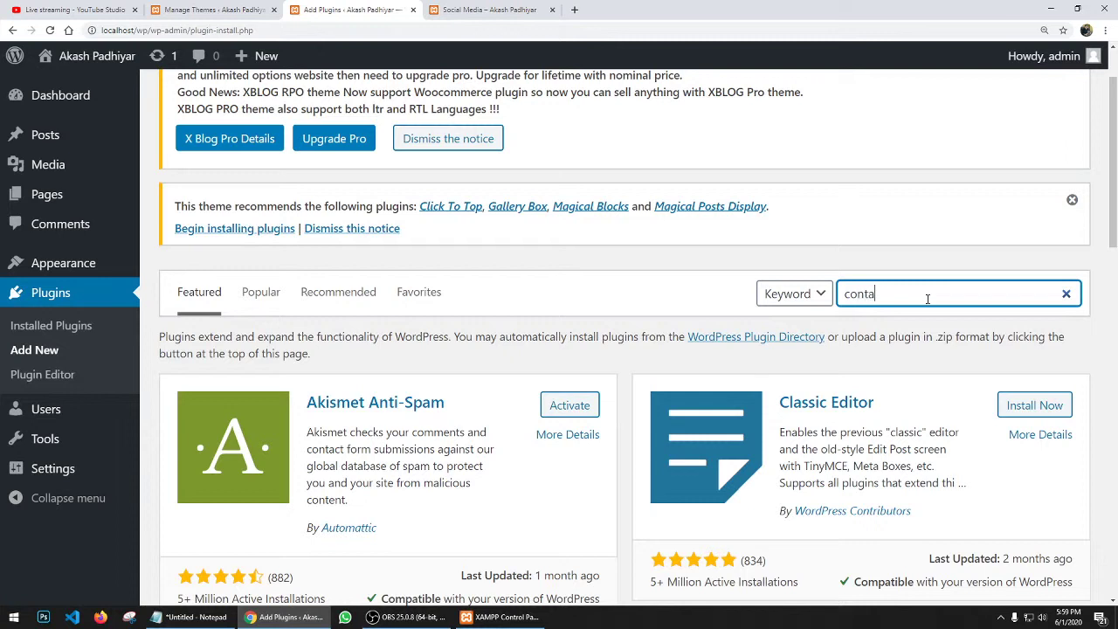
{"action": "type", "text": "ctform7"}
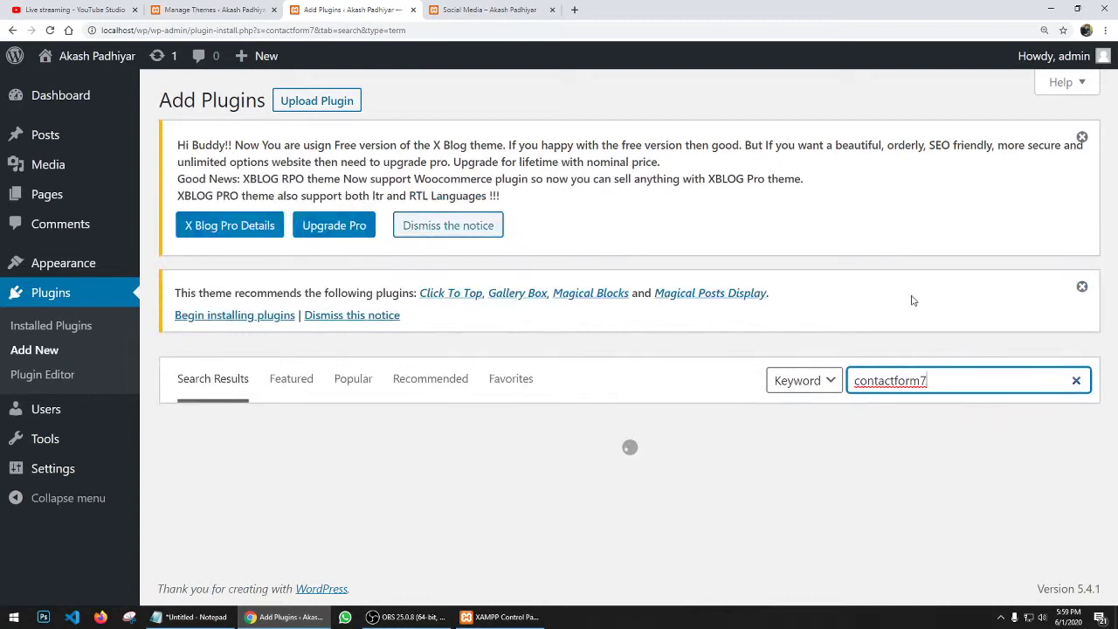
{"action": "scroll", "coordinate": [895, 278], "scroll_direction": "down", "scroll_amount": 2}
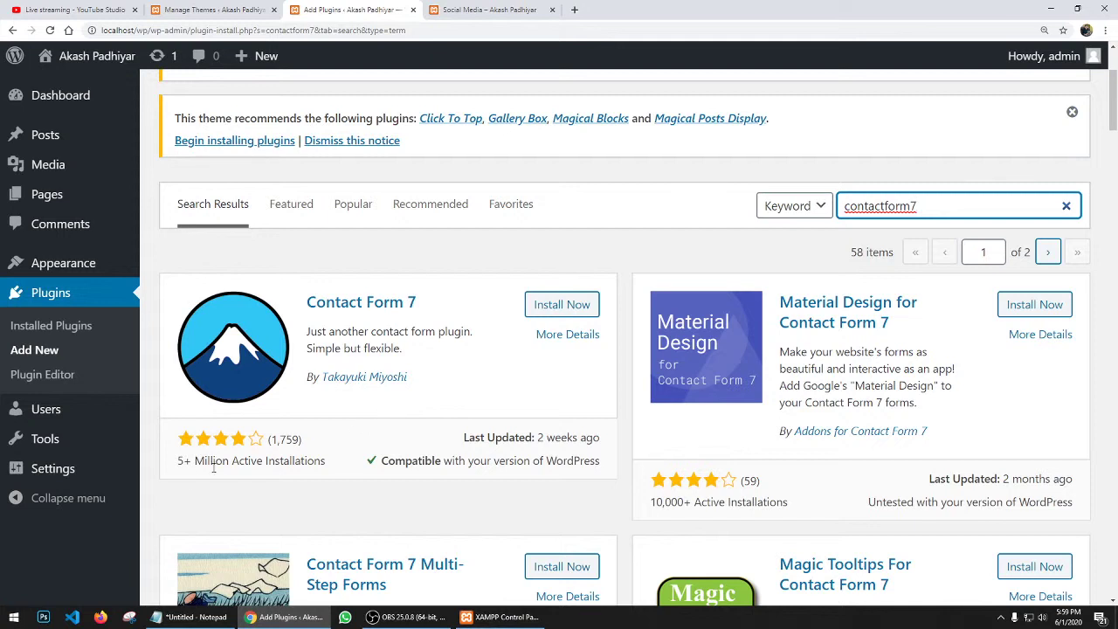
{"action": "left_click_drag", "start_coordinate": [176, 465], "coordinate": [324, 461]}
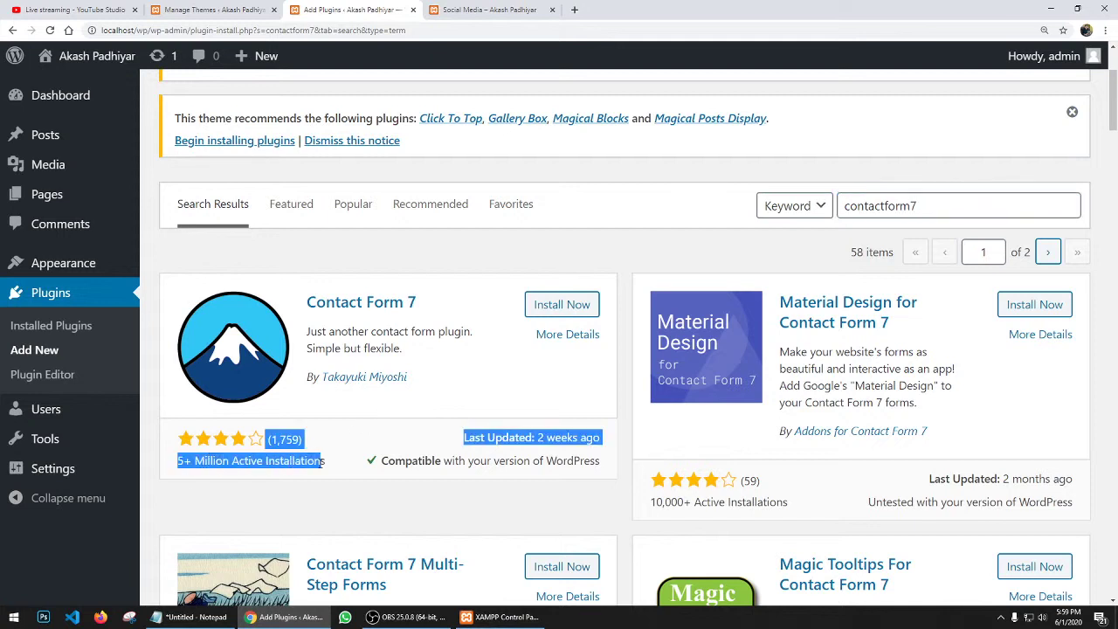
{"action": "left_click", "coordinate": [324, 463]}
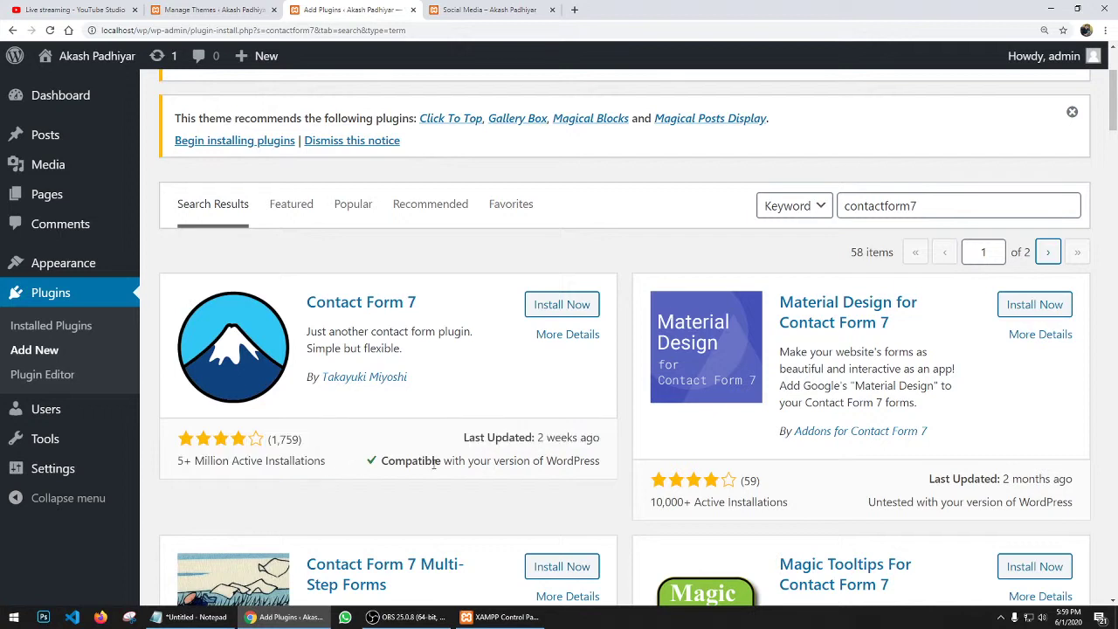
{"action": "left_click_drag", "start_coordinate": [376, 466], "coordinate": [601, 462]}
{"action": "left_click", "coordinate": [530, 304]}
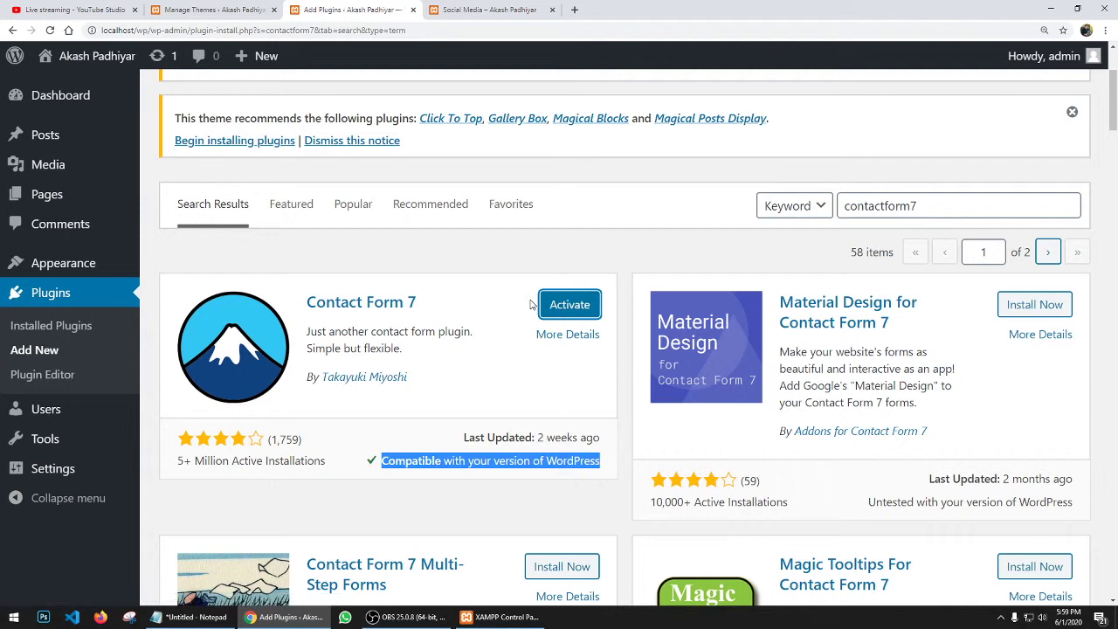
{"action": "left_click", "coordinate": [569, 309]}
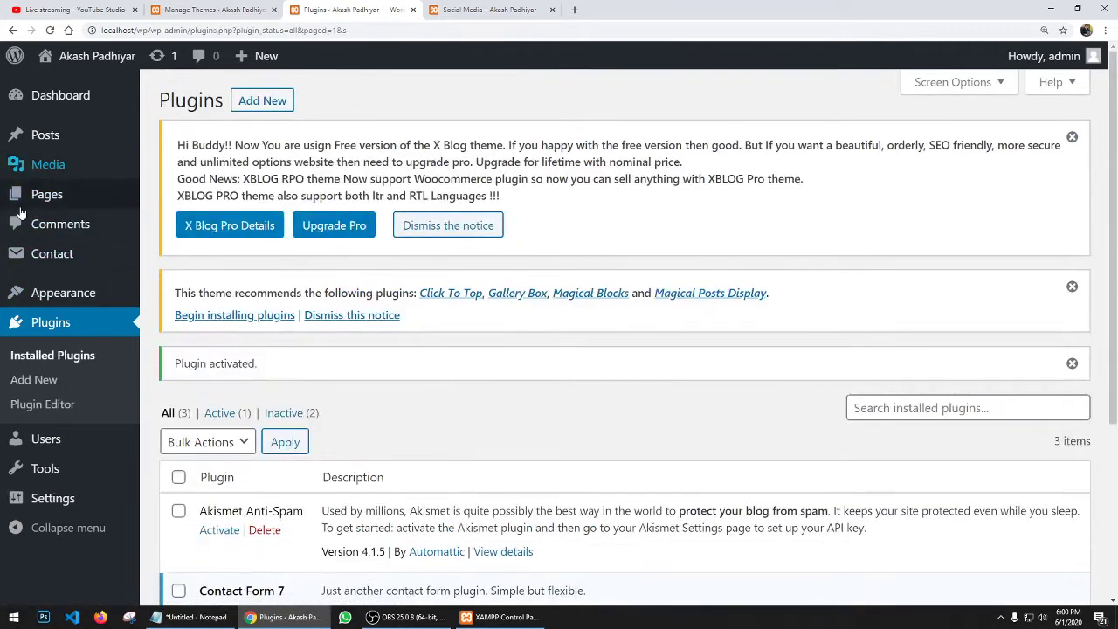
Copy the shortcode [contact-form-7 id="38" title="Contact form 1"] from the Contact Forms list
{"action": "mouse_move", "coordinate": [19, 255]}
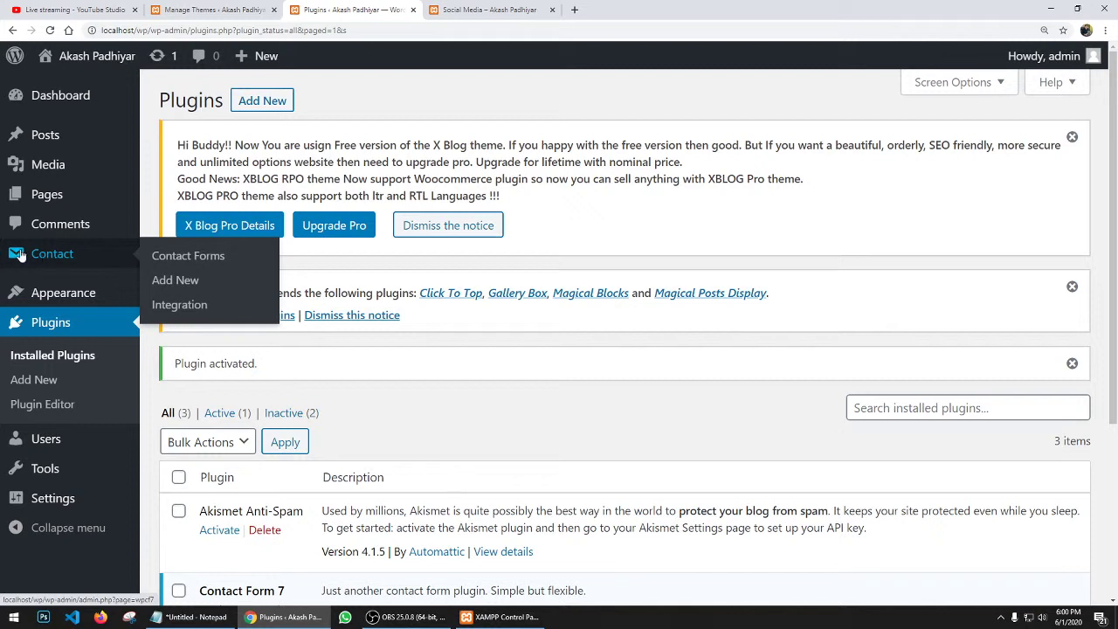
{"action": "left_click", "coordinate": [98, 258]}
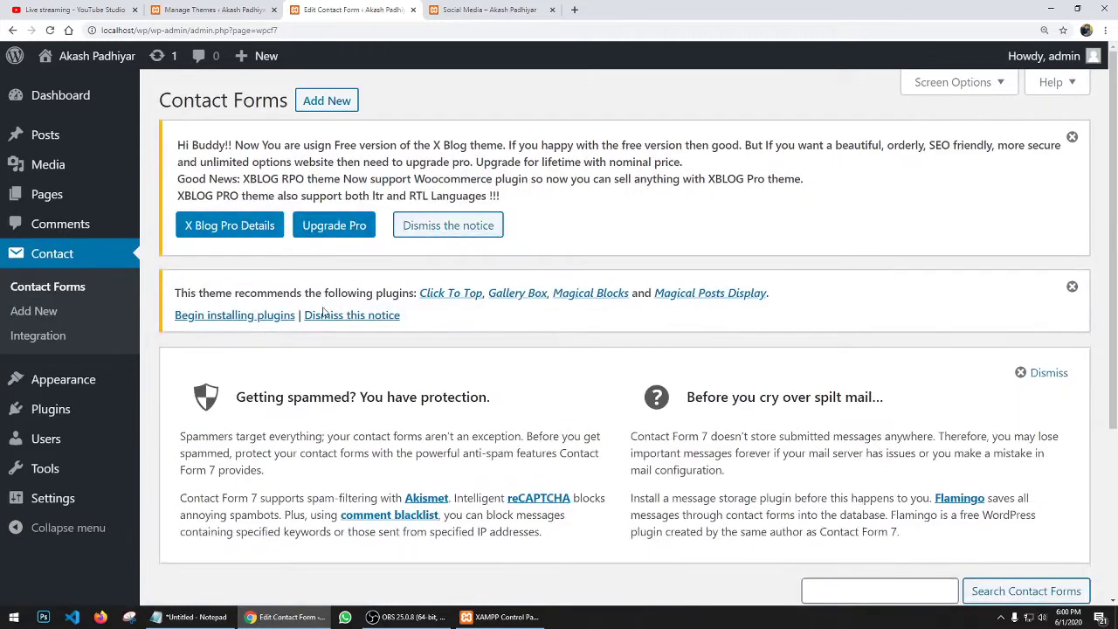
{"action": "scroll", "coordinate": [507, 340], "scroll_direction": "down", "scroll_amount": 1}
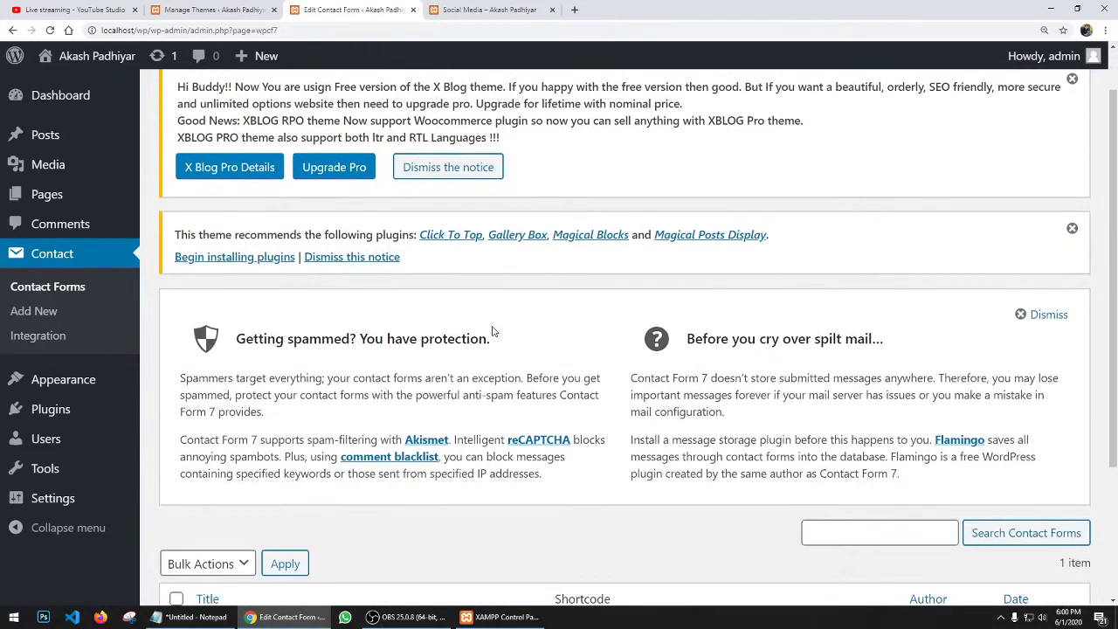
{"action": "scroll", "coordinate": [491, 332], "scroll_direction": "down", "scroll_amount": 3}
{"action": "mouse_move", "coordinate": [224, 454]}
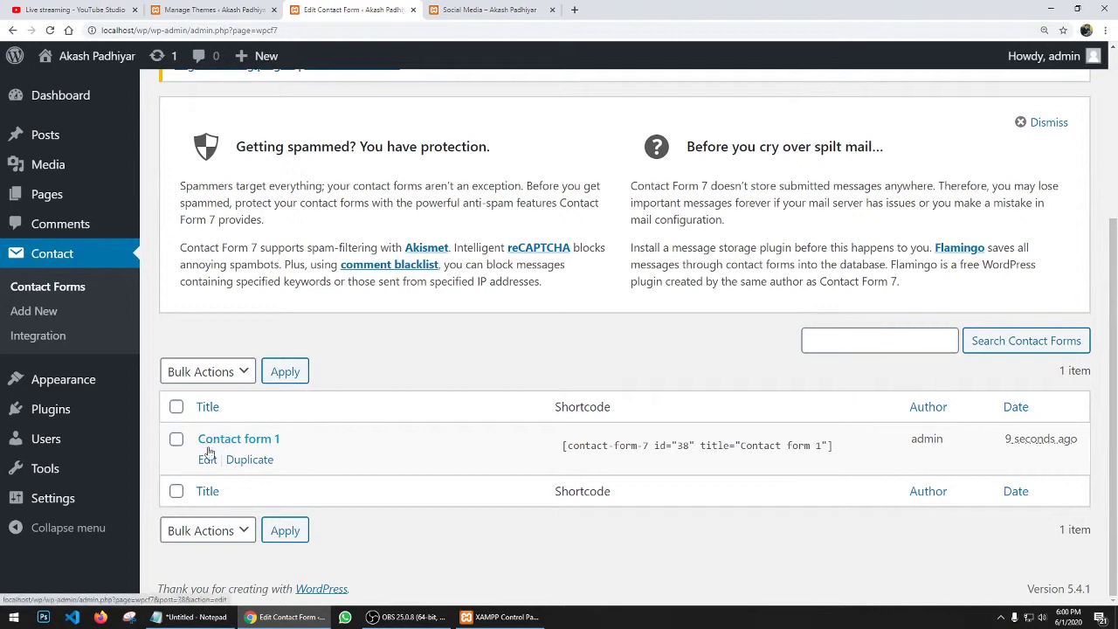
{"action": "left_click", "coordinate": [578, 445]}
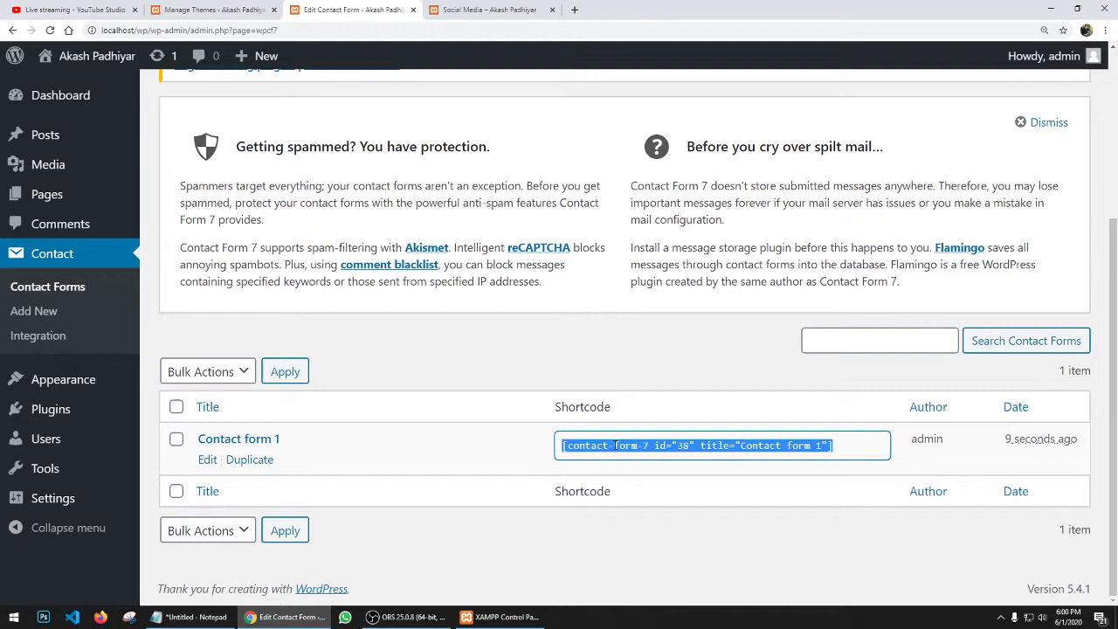
{"action": "right_click", "coordinate": [616, 445]}
{"action": "left_click", "coordinate": [639, 466]}
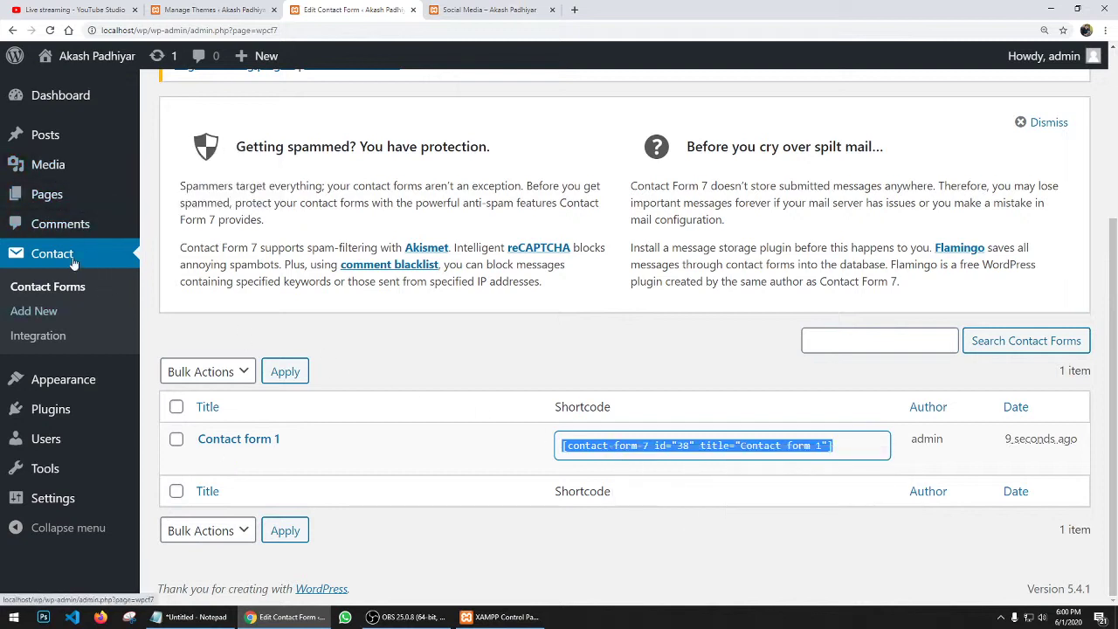
Paste the contact form shortcode over the Contact page's 12345679 paragraph and update the page
{"action": "mouse_move", "coordinate": [67, 200]}
{"action": "left_click", "coordinate": [221, 201]}
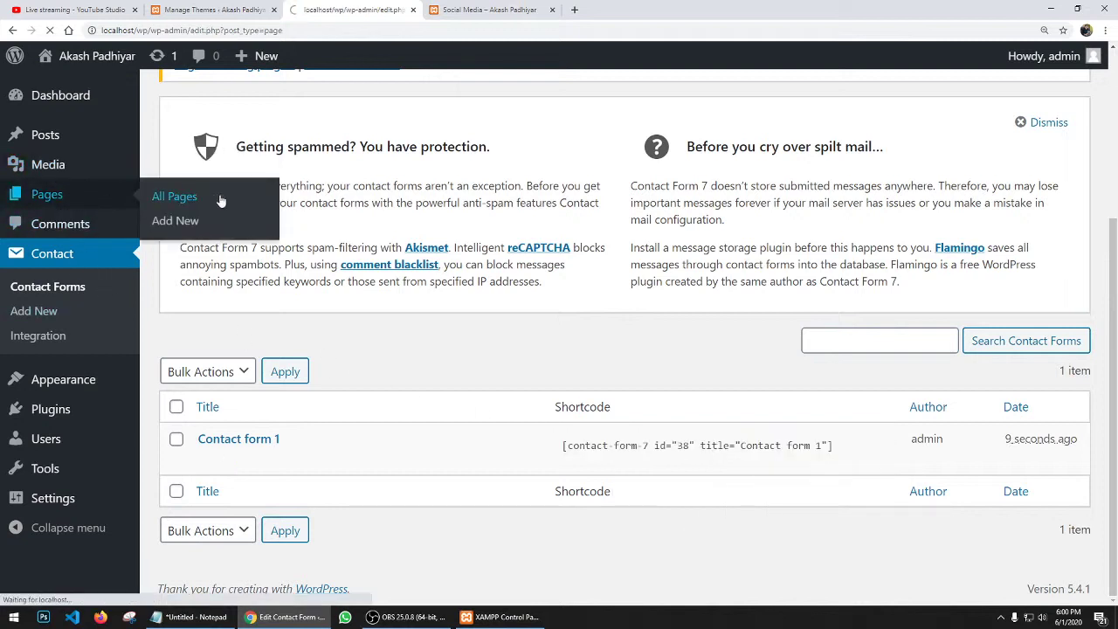
{"action": "scroll", "coordinate": [367, 384], "scroll_direction": "down", "scroll_amount": 2}
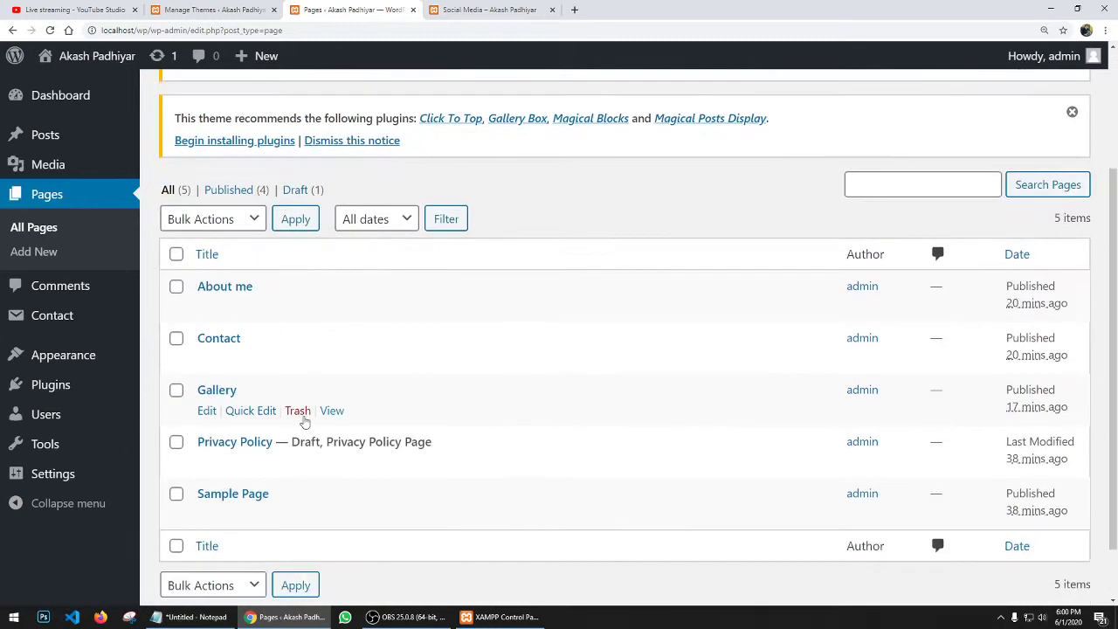
{"action": "left_click", "coordinate": [207, 360]}
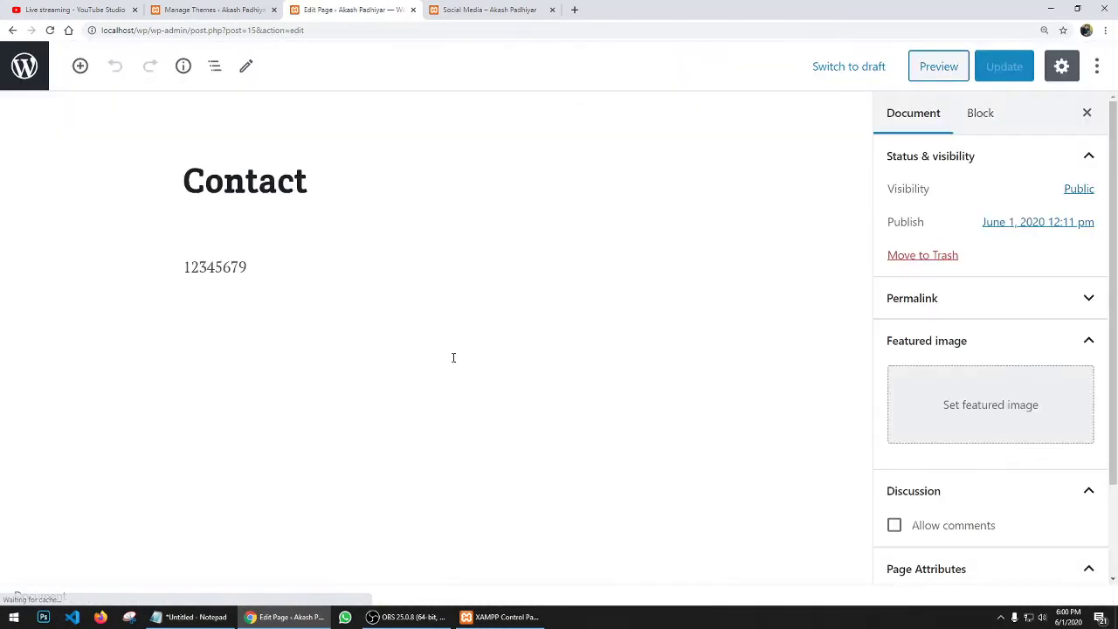
{"action": "left_click", "coordinate": [370, 260]}
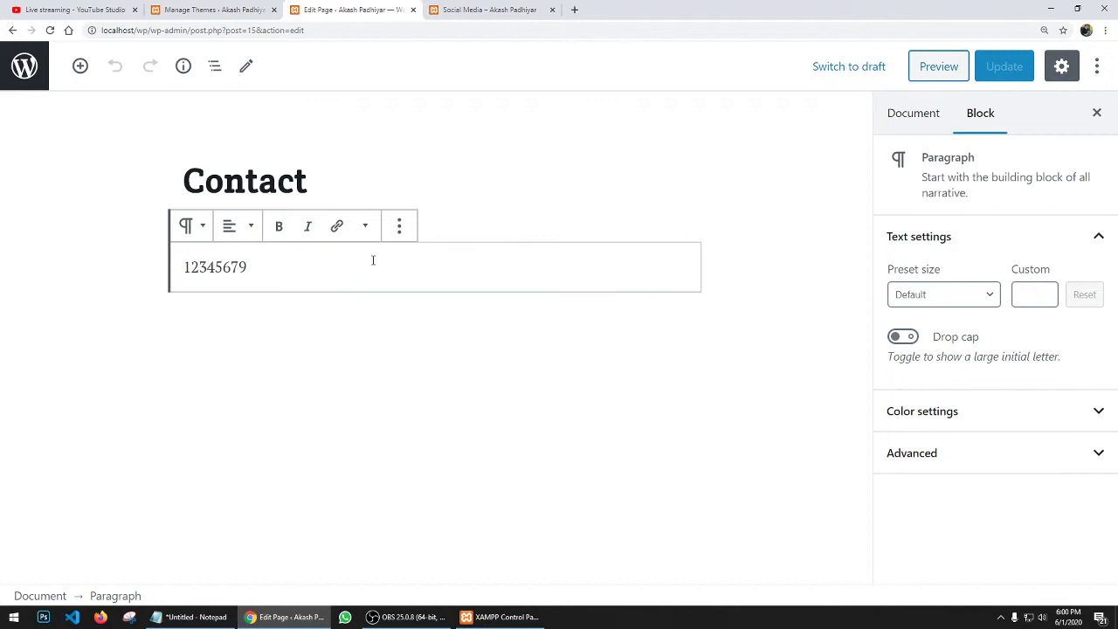
{"action": "key", "text": "ctrl+a"}
{"action": "key", "text": "ctrl+v"}
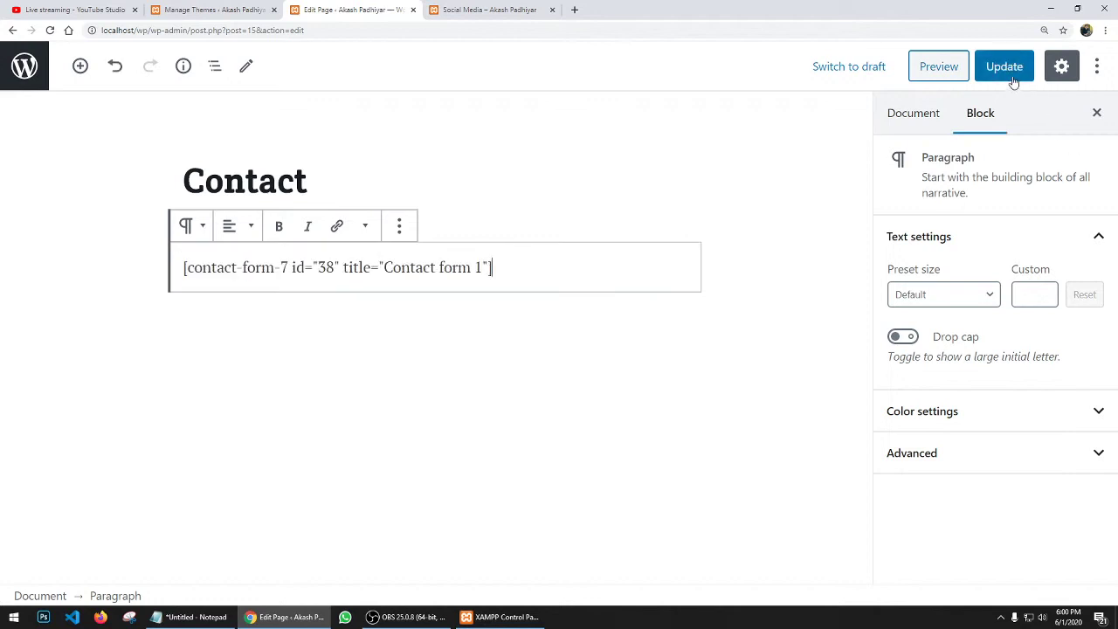
{"action": "left_click", "coordinate": [1012, 79]}
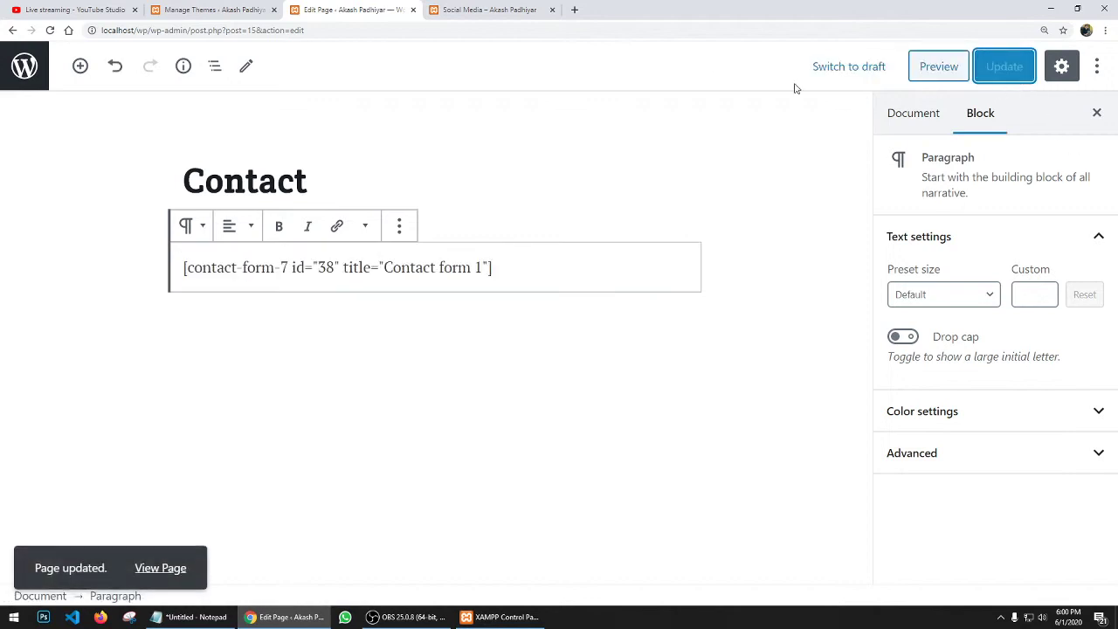
{"action": "left_click", "coordinate": [513, 9]}
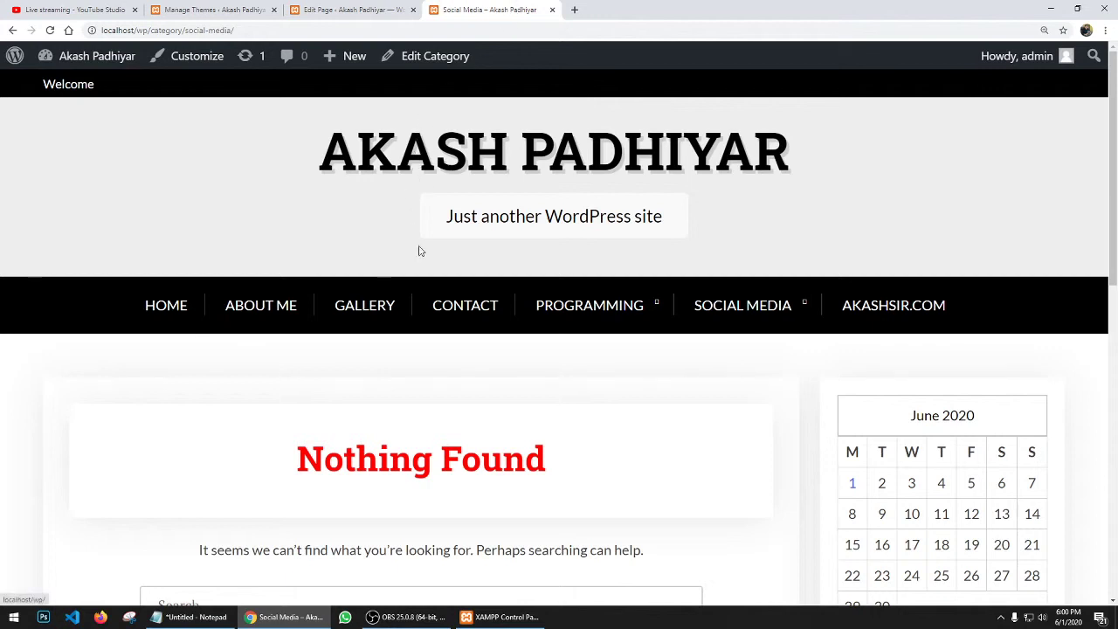
Send the Contact page's form empty so Name and Email show 'The field is required.'
{"action": "left_click", "coordinate": [469, 311]}
{"action": "scroll", "coordinate": [501, 252], "scroll_direction": "down", "scroll_amount": 4}
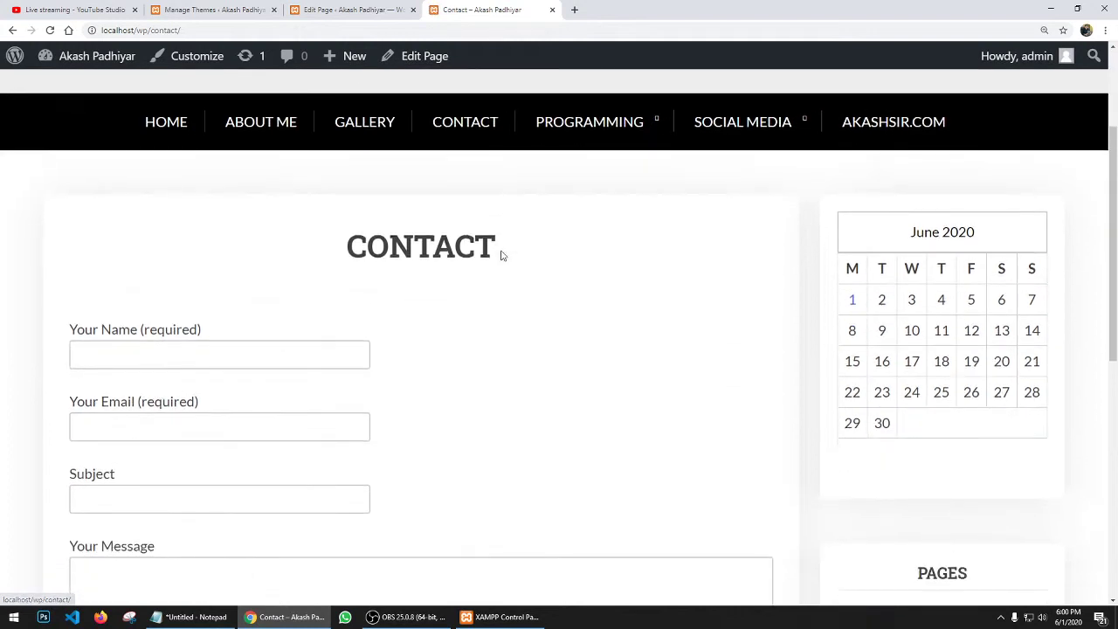
{"action": "scroll", "coordinate": [472, 255], "scroll_direction": "down", "scroll_amount": 3}
{"action": "scroll", "coordinate": [467, 266], "scroll_direction": "up", "scroll_amount": 3}
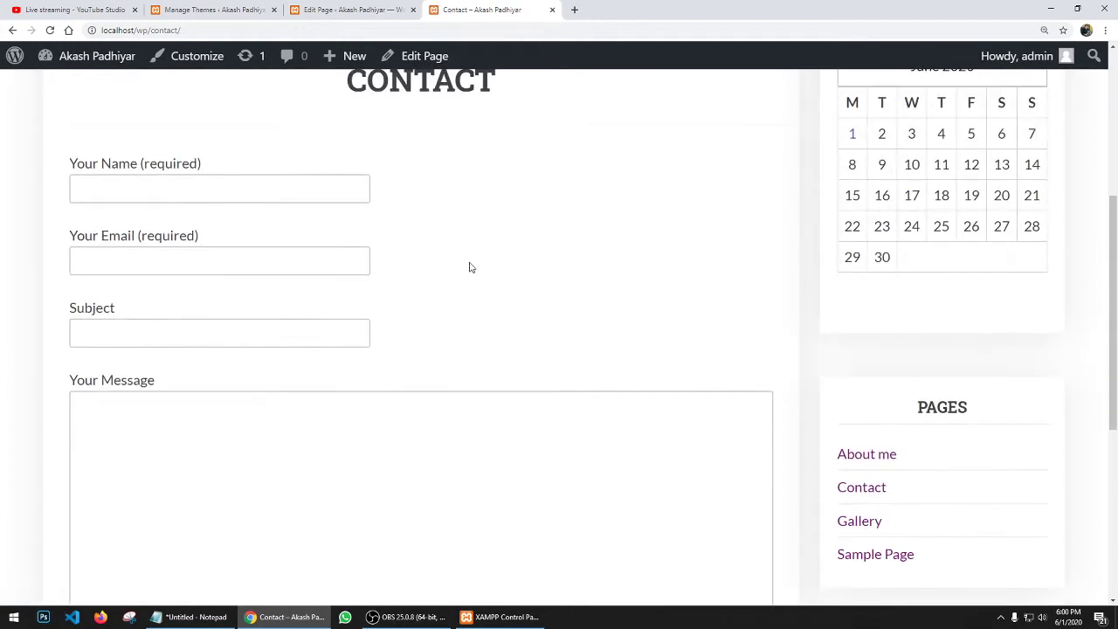
{"action": "scroll", "coordinate": [469, 267], "scroll_direction": "down", "scroll_amount": 2}
{"action": "left_click", "coordinate": [92, 494]}
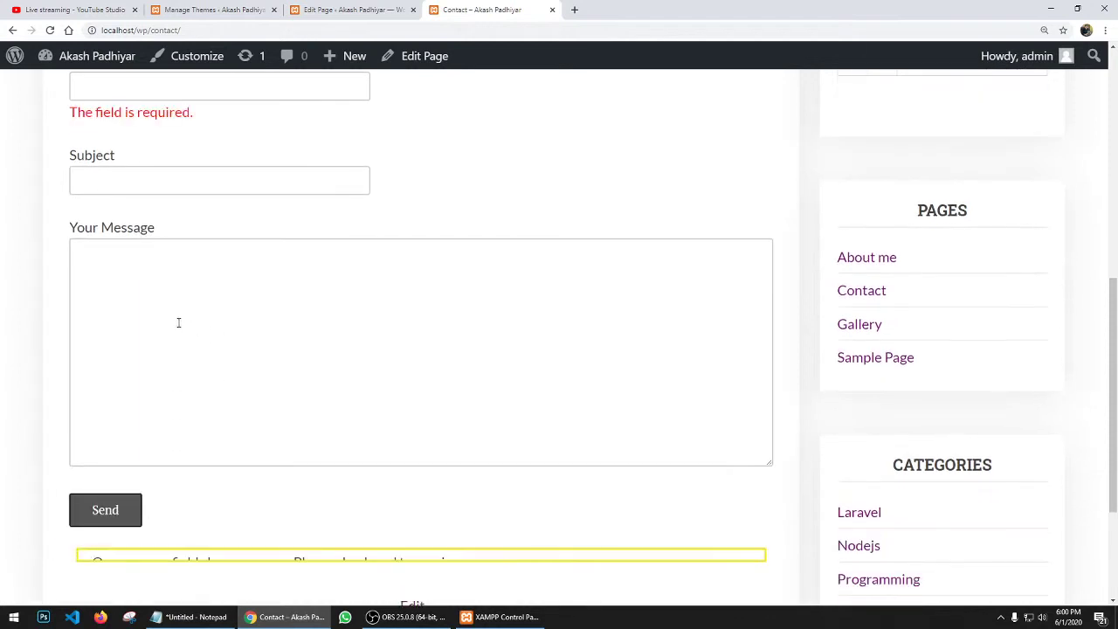
{"action": "scroll", "coordinate": [178, 322], "scroll_direction": "up", "scroll_amount": 2}
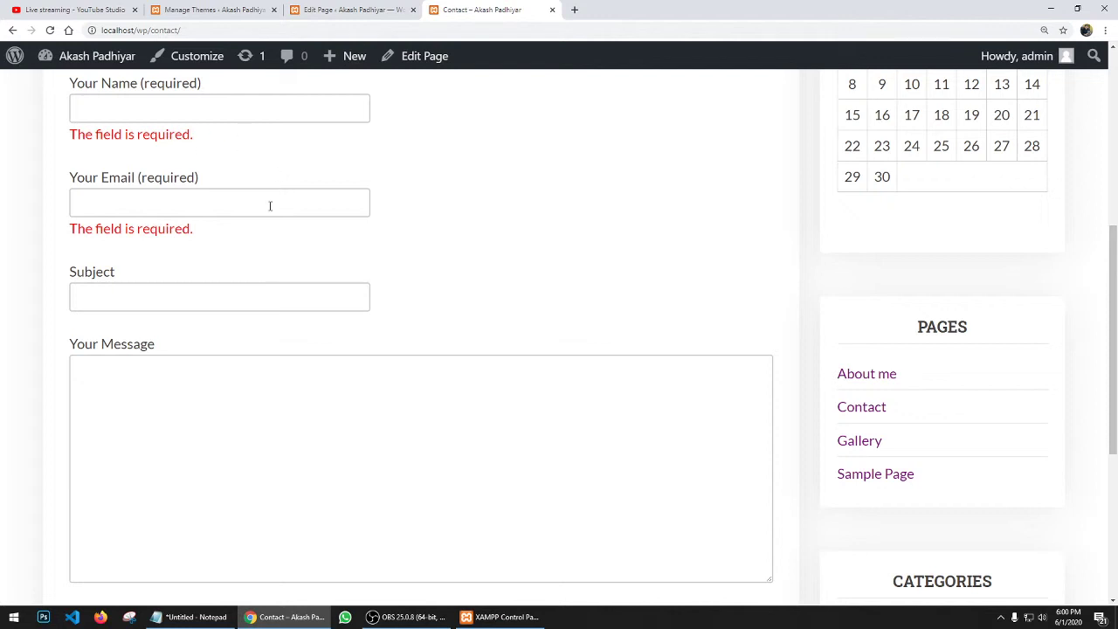
{"action": "scroll", "coordinate": [349, 245], "scroll_direction": "down", "scroll_amount": 3}
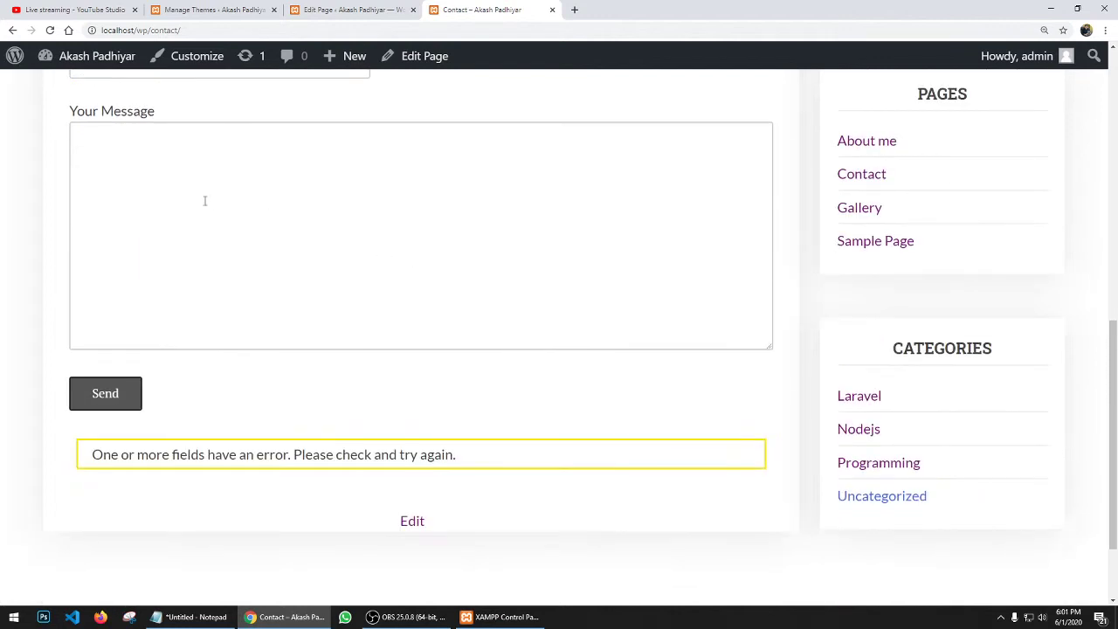
{"action": "scroll", "coordinate": [221, 206], "scroll_direction": "up", "scroll_amount": 2}
{"action": "scroll", "coordinate": [190, 217], "scroll_direction": "up", "scroll_amount": 2}
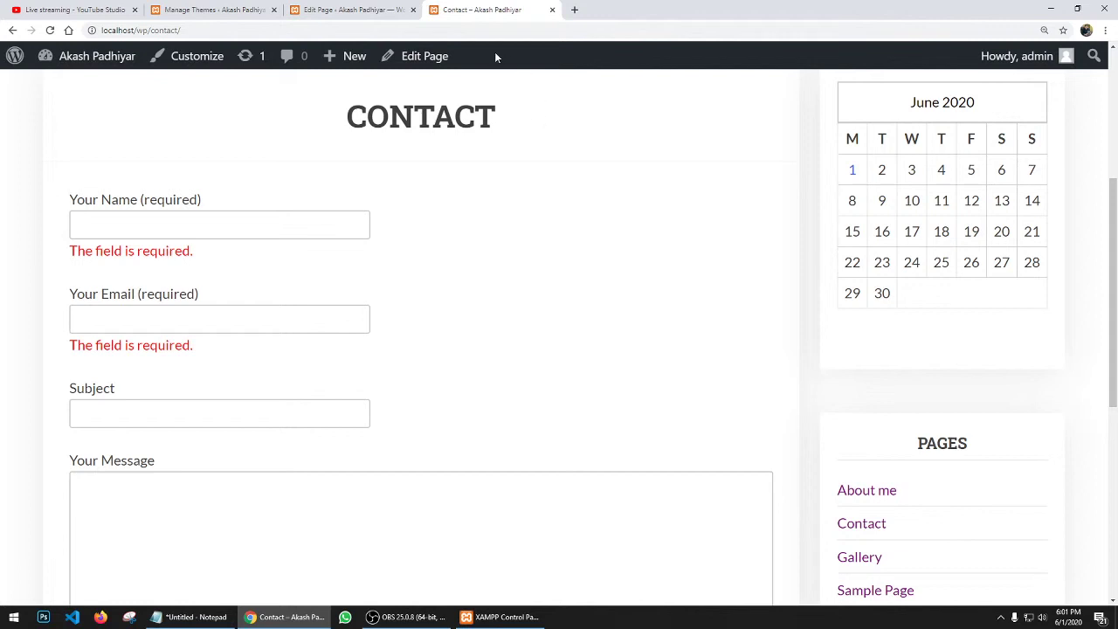
Return to the admin and navigate via Dashboard to the Contact Forms list with Contact form 1
{"action": "left_click", "coordinate": [362, 10]}
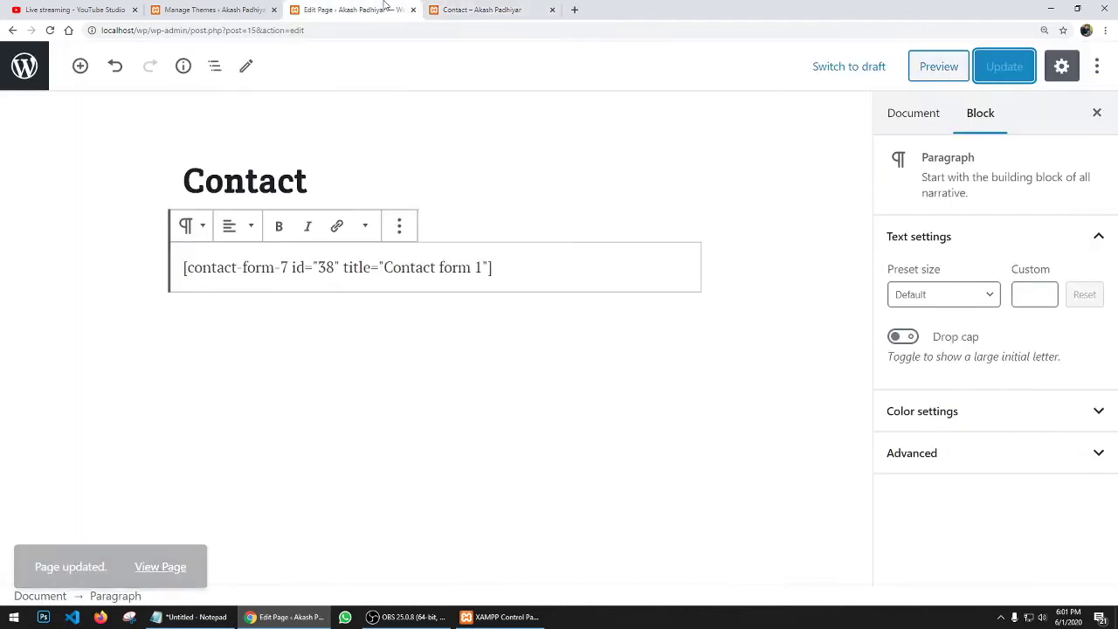
{"action": "left_click", "coordinate": [256, 6]}
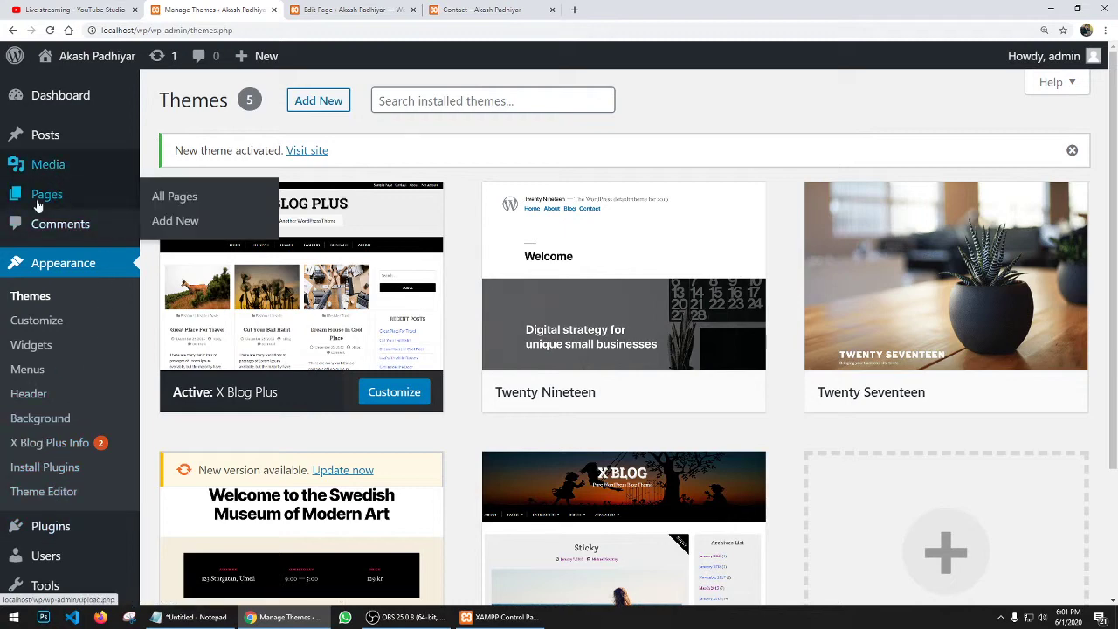
{"action": "left_click", "coordinate": [77, 95]}
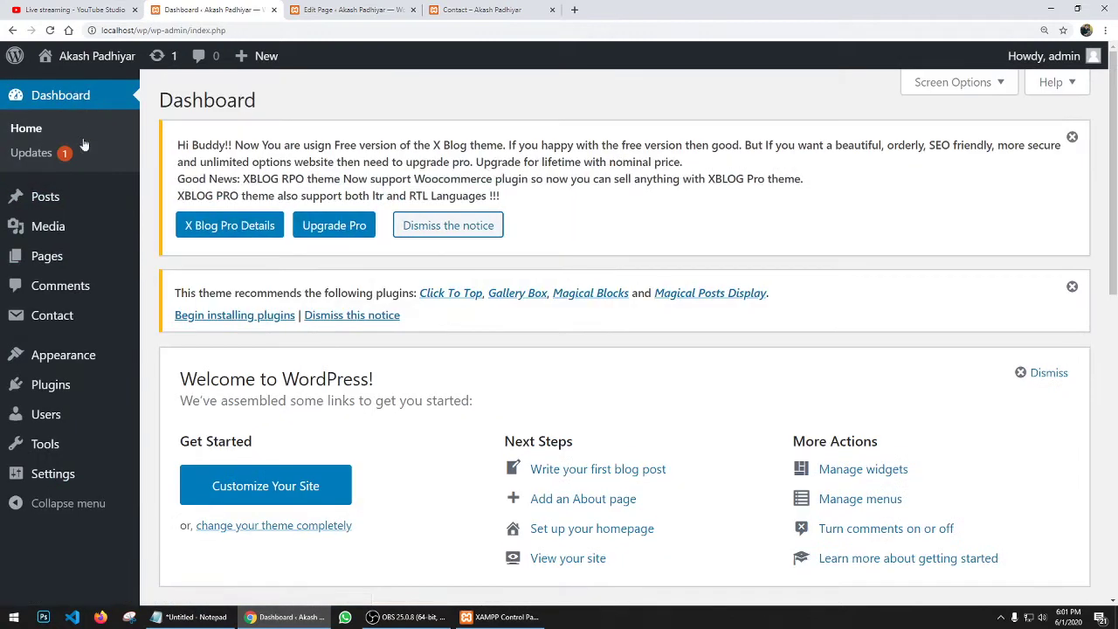
{"action": "mouse_move", "coordinate": [50, 324]}
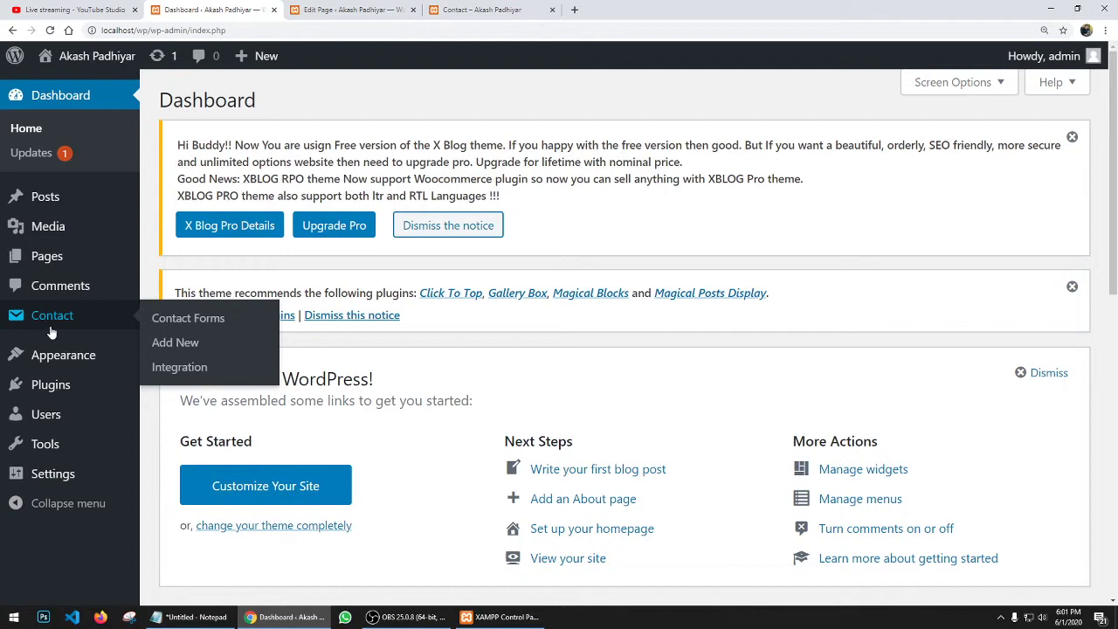
{"action": "left_click", "coordinate": [187, 325]}
{"action": "scroll", "coordinate": [414, 379], "scroll_direction": "down", "scroll_amount": 3}
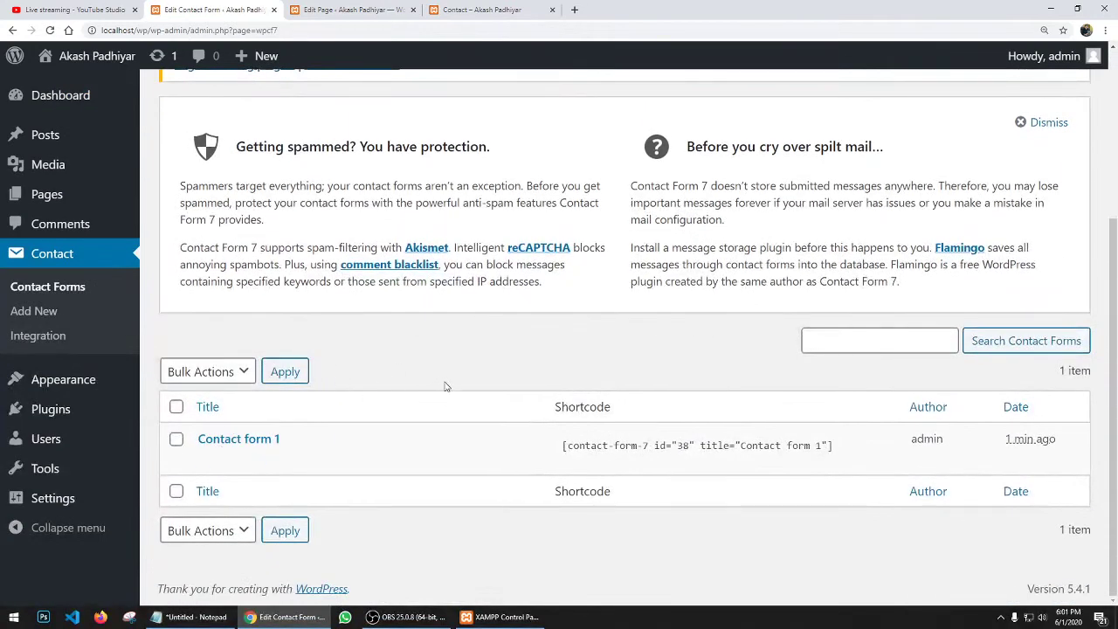
{"action": "mouse_move", "coordinate": [224, 457]}
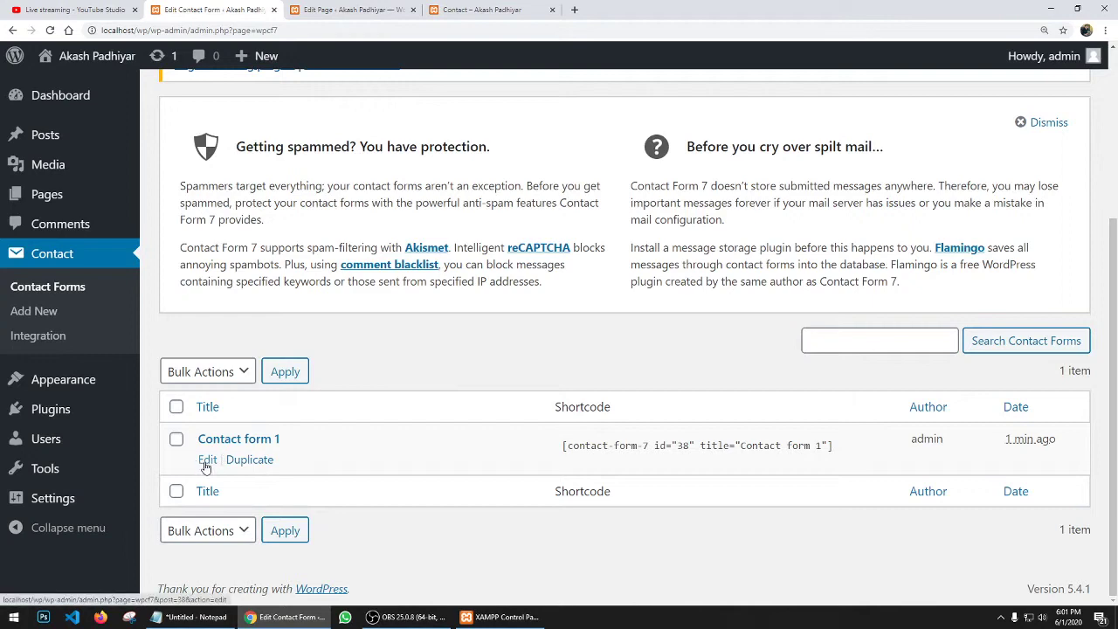
Duplicate Contact form 1's Subject block, rename its label to 'Number', and remove the copied field tag
{"action": "left_click", "coordinate": [207, 460]}
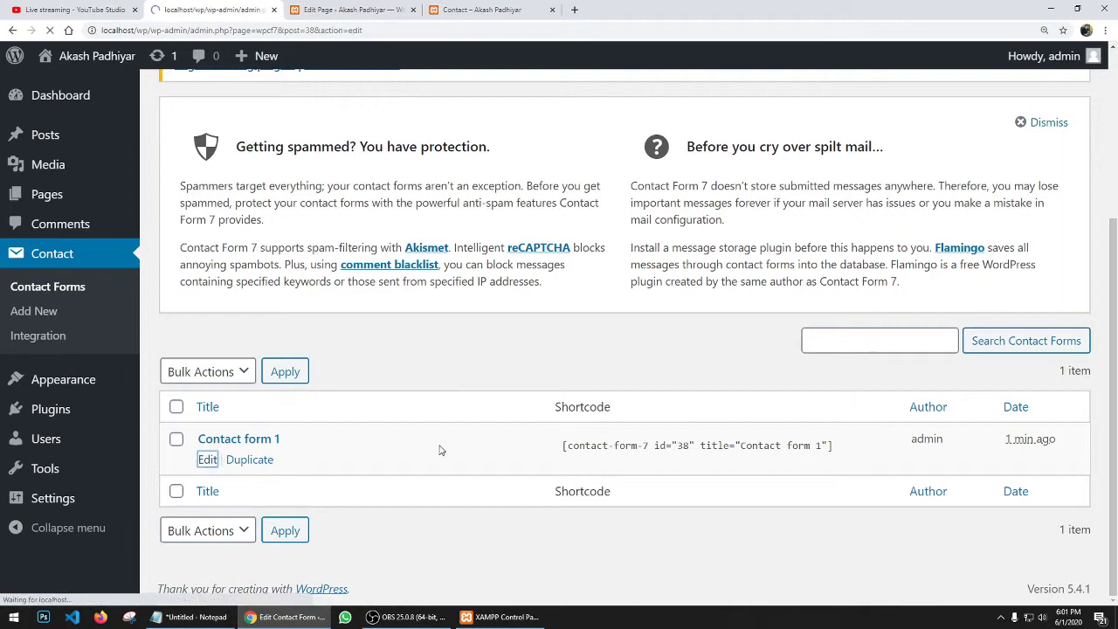
{"action": "scroll", "coordinate": [434, 453], "scroll_direction": "down", "scroll_amount": 5}
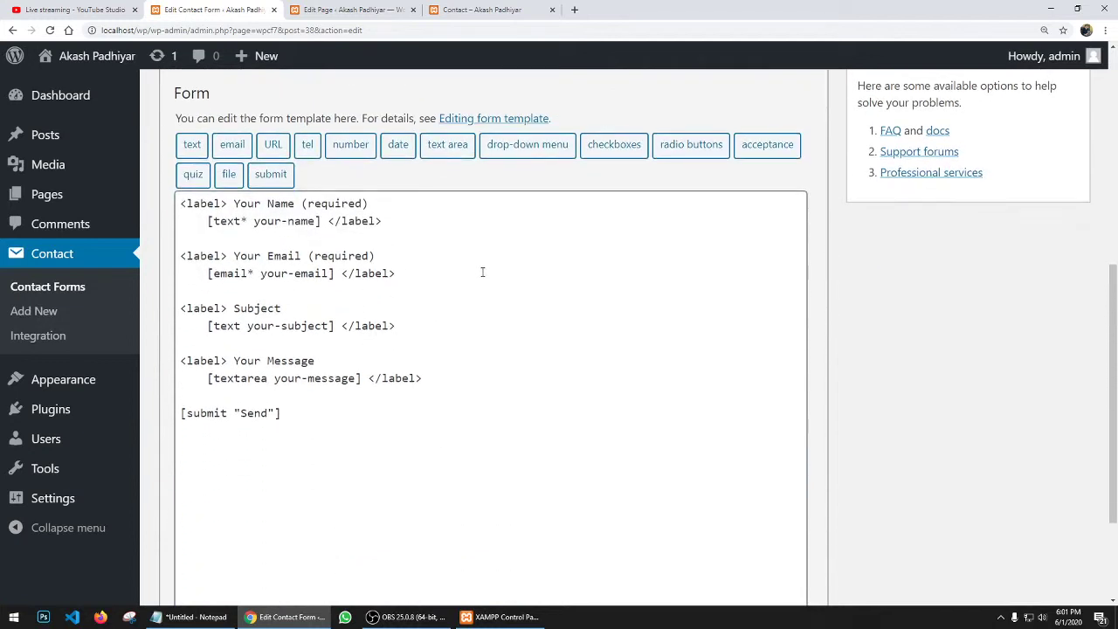
{"action": "left_click", "coordinate": [458, 333]}
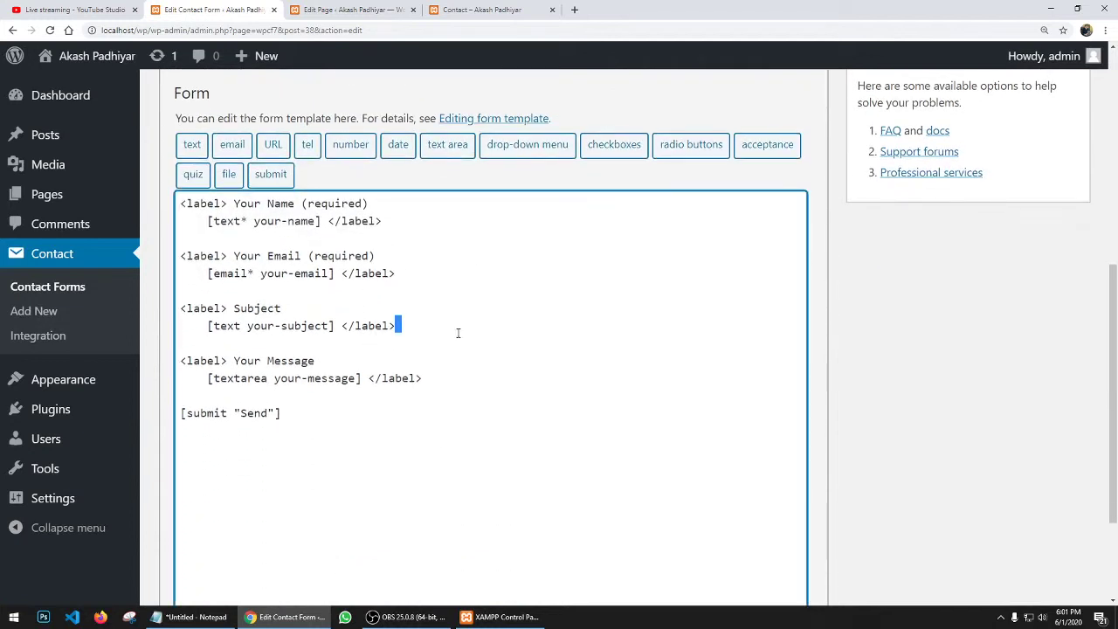
{"action": "key", "text": "Return"}
{"action": "key", "text": "shift+Up"}
{"action": "key", "text": "shift+Up"}
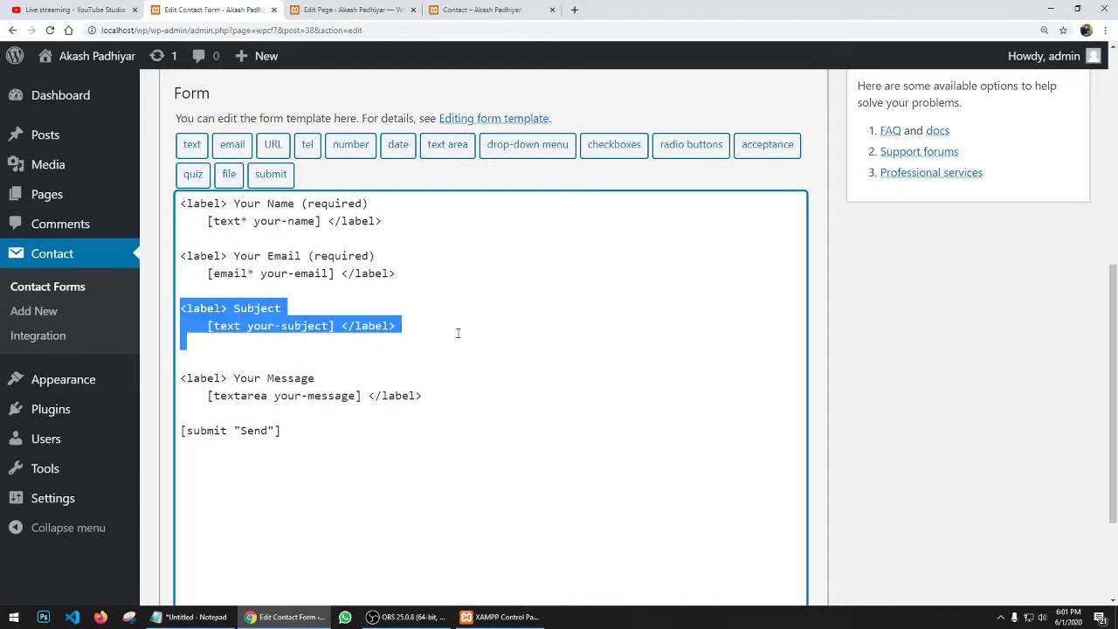
{"action": "key", "text": "ctrl+c"}
{"action": "key", "text": "Right"}
{"action": "key", "text": "ctrl+v"}
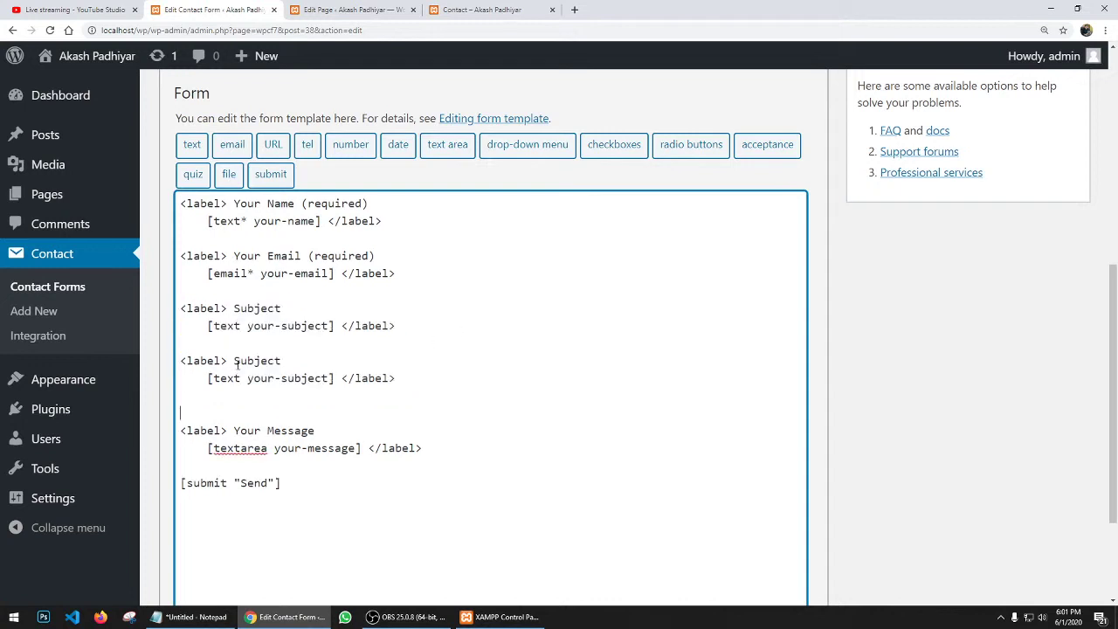
{"action": "double_click", "coordinate": [237, 361]}
{"action": "type", "text": "Number"}
{"action": "left_click_drag", "start_coordinate": [204, 385], "coordinate": [338, 384]}
{"action": "key", "text": "BackSpace"}
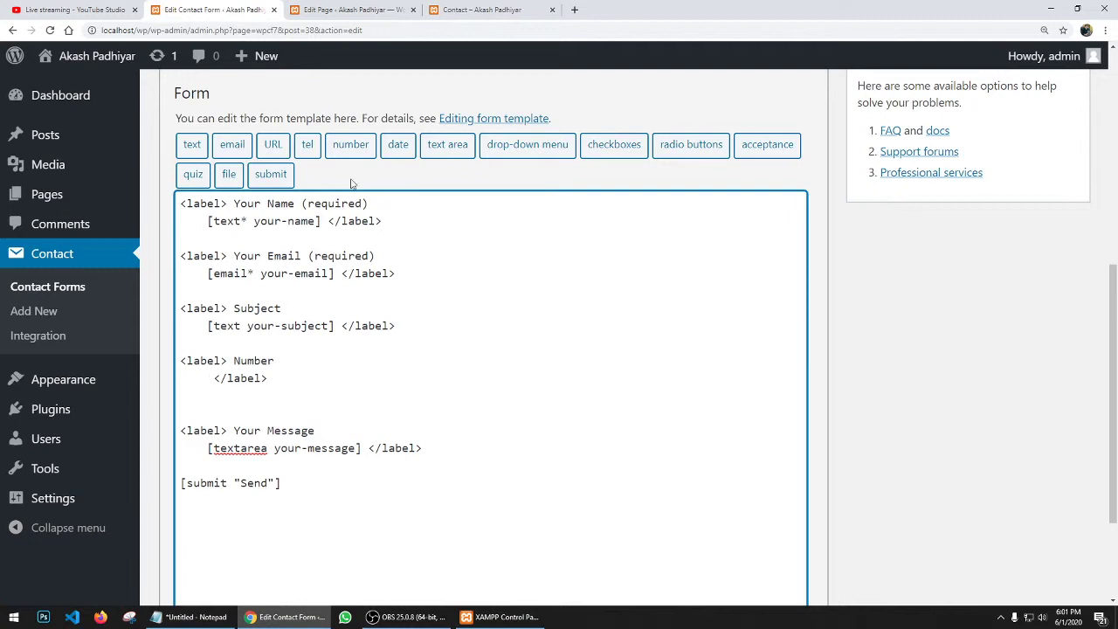
Insert a required text tag [text* text-923] under the Number label
{"action": "left_click", "coordinate": [193, 144]}
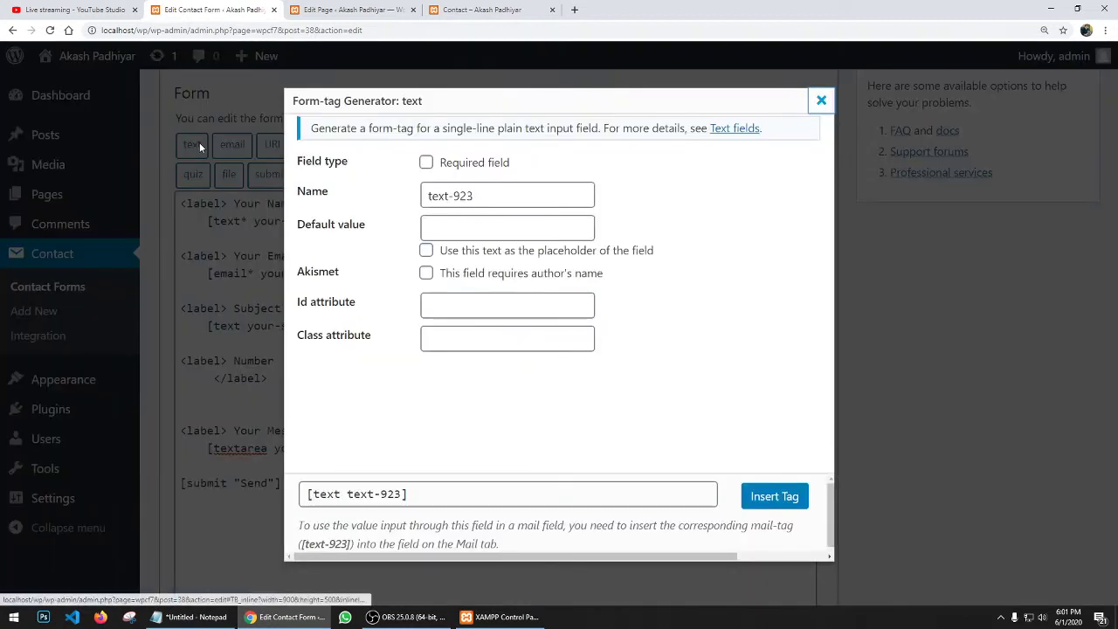
{"action": "left_click", "coordinate": [476, 165]}
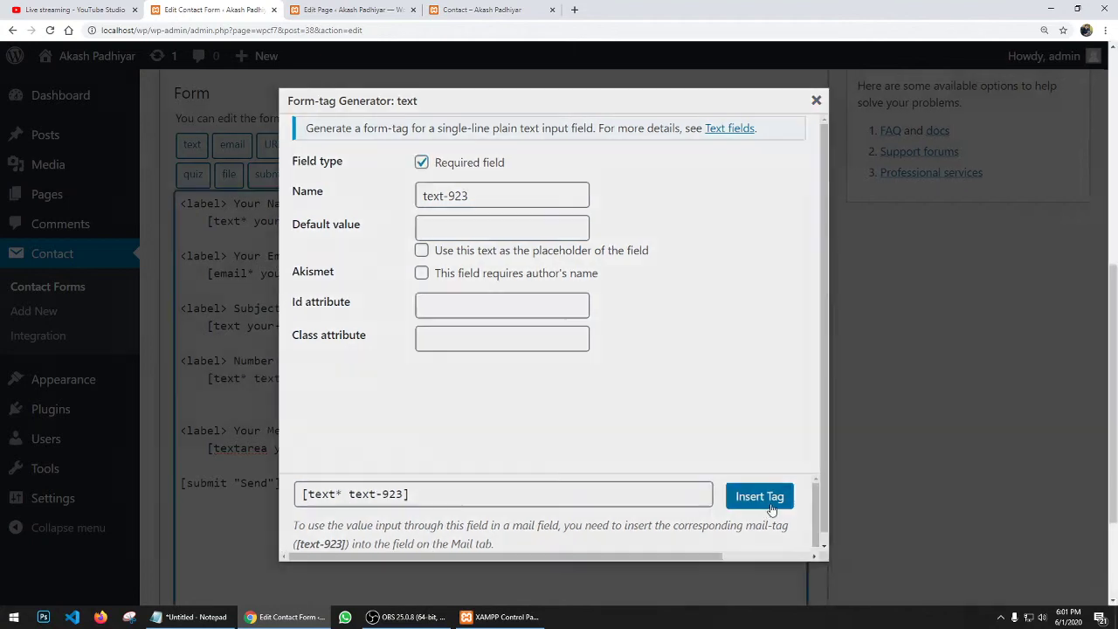
{"action": "left_click", "coordinate": [765, 497]}
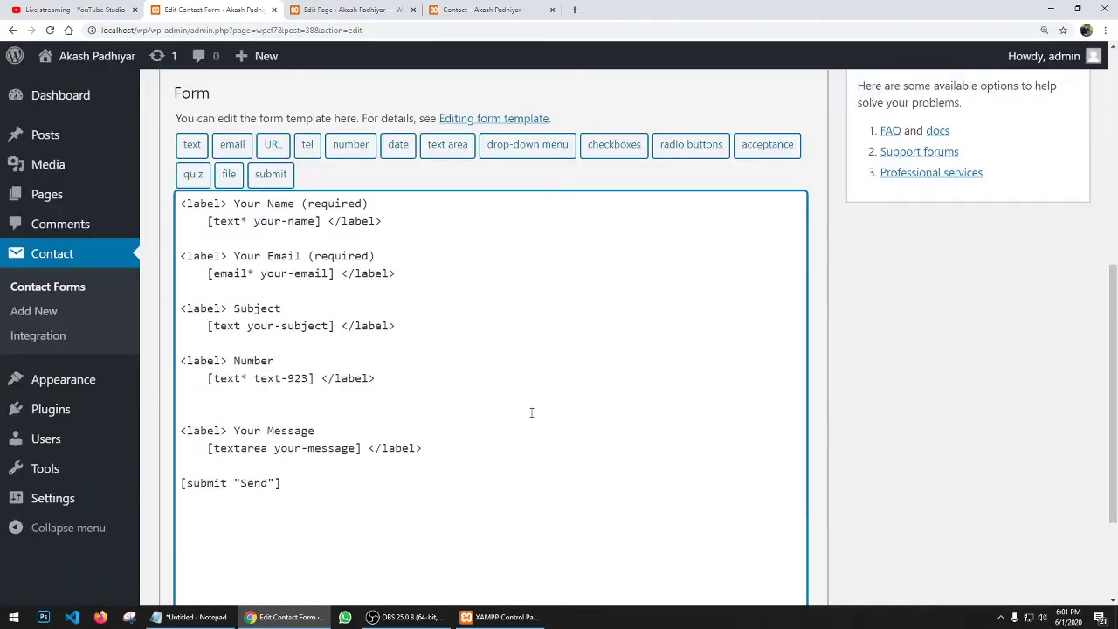
{"action": "scroll", "coordinate": [441, 372], "scroll_direction": "up", "scroll_amount": 3}
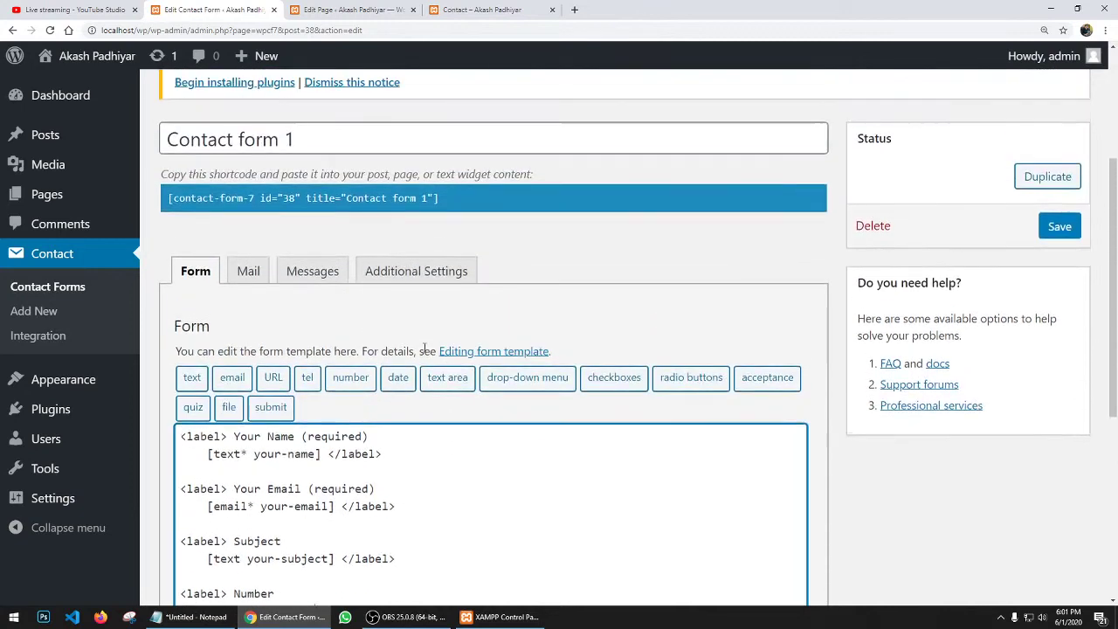
Look over Contact form 1's Mail tab settings
{"action": "left_click", "coordinate": [257, 276]}
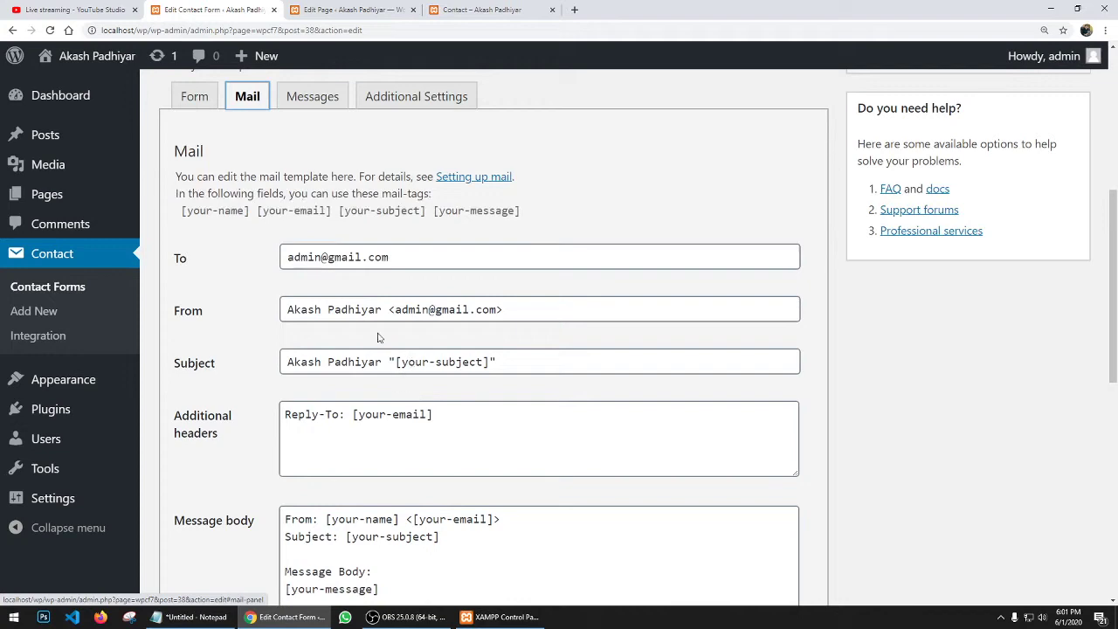
{"action": "left_click_drag", "start_coordinate": [288, 256], "coordinate": [534, 257]}
{"action": "scroll", "coordinate": [519, 277], "scroll_direction": "up", "scroll_amount": 1}
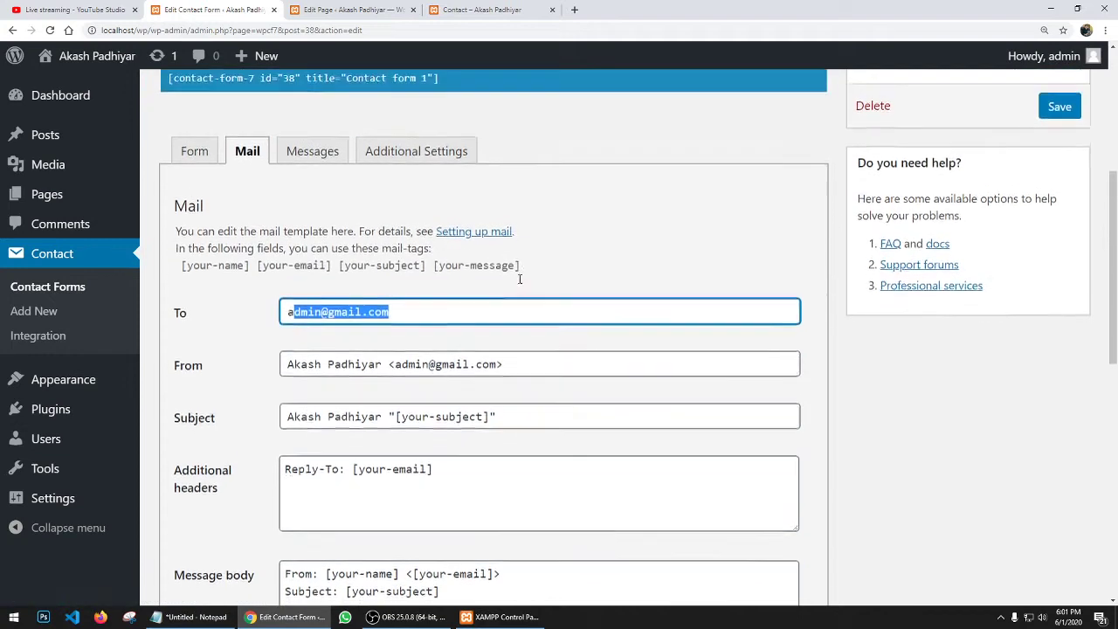
{"action": "scroll", "coordinate": [443, 428], "scroll_direction": "down", "scroll_amount": 3}
{"action": "left_click_drag", "start_coordinate": [443, 429], "coordinate": [252, 264]}
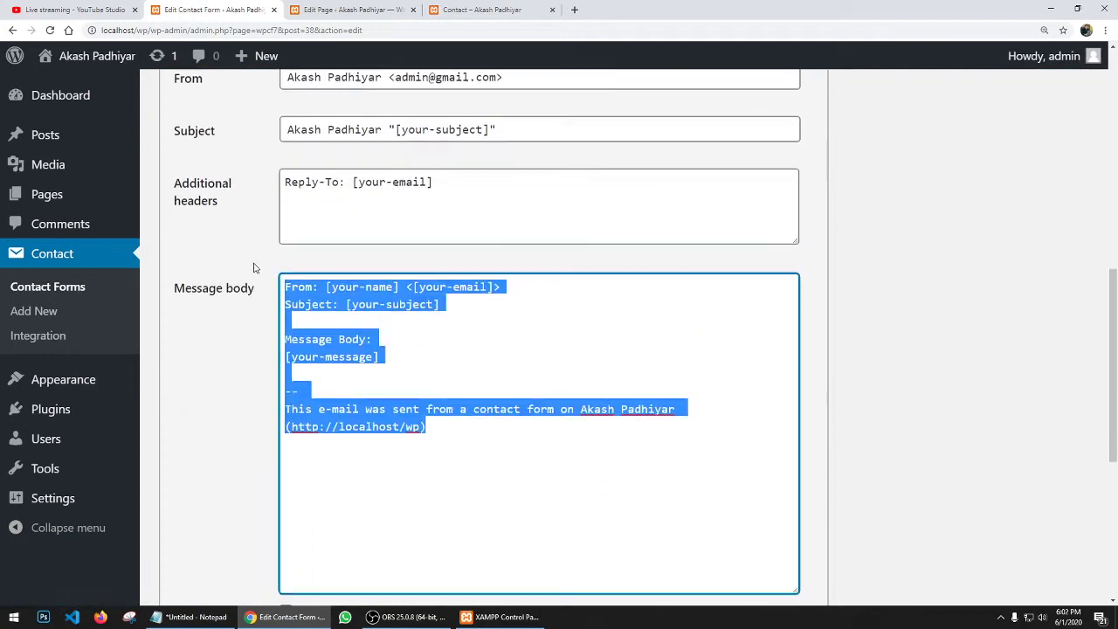
{"action": "scroll", "coordinate": [262, 266], "scroll_direction": "up", "scroll_amount": 5}
{"action": "scroll", "coordinate": [279, 266], "scroll_direction": "up", "scroll_amount": 1}
Check the Additional Settings and Messages tabs, then save Contact form 1
{"action": "left_click", "coordinate": [375, 329]}
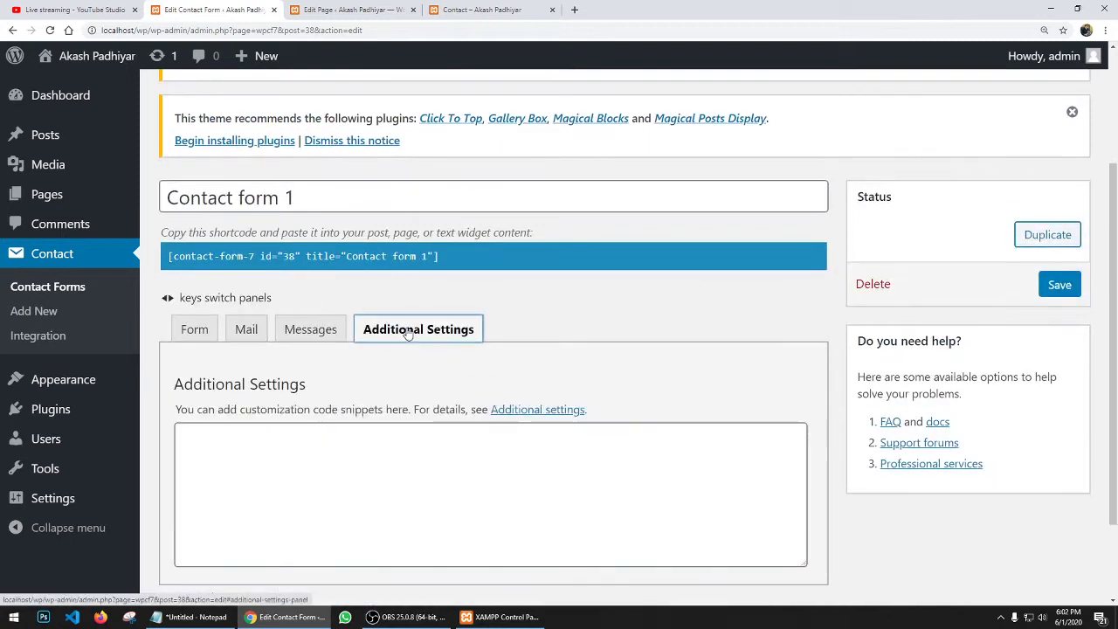
{"action": "left_click", "coordinate": [296, 329]}
{"action": "scroll", "coordinate": [350, 349], "scroll_direction": "down", "scroll_amount": 3}
{"action": "scroll", "coordinate": [400, 372], "scroll_direction": "up", "scroll_amount": 5}
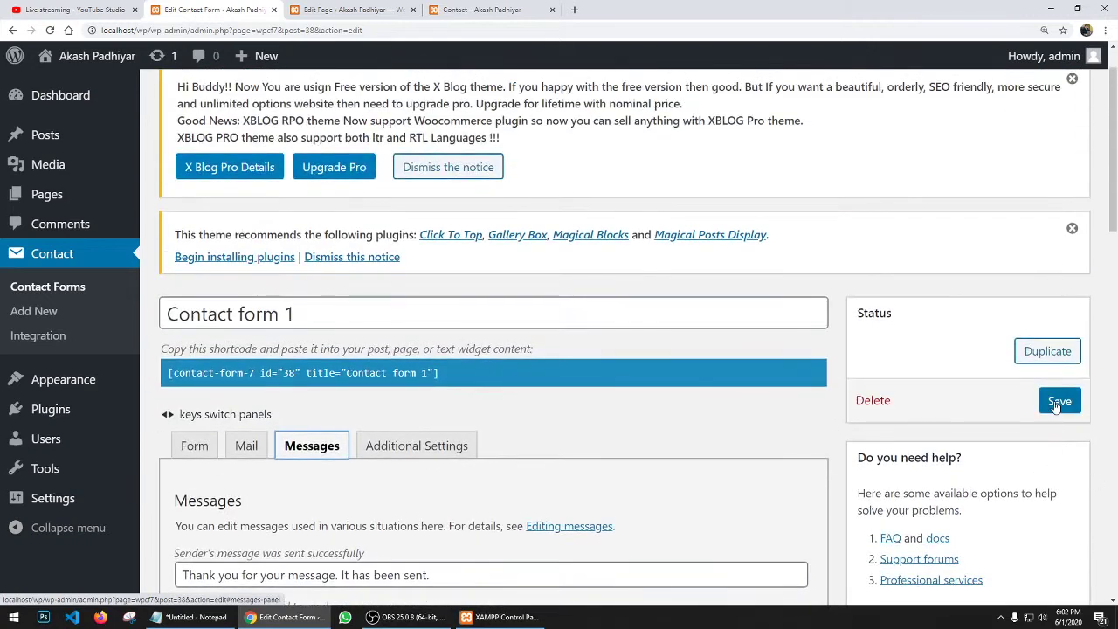
{"action": "left_click", "coordinate": [1059, 401]}
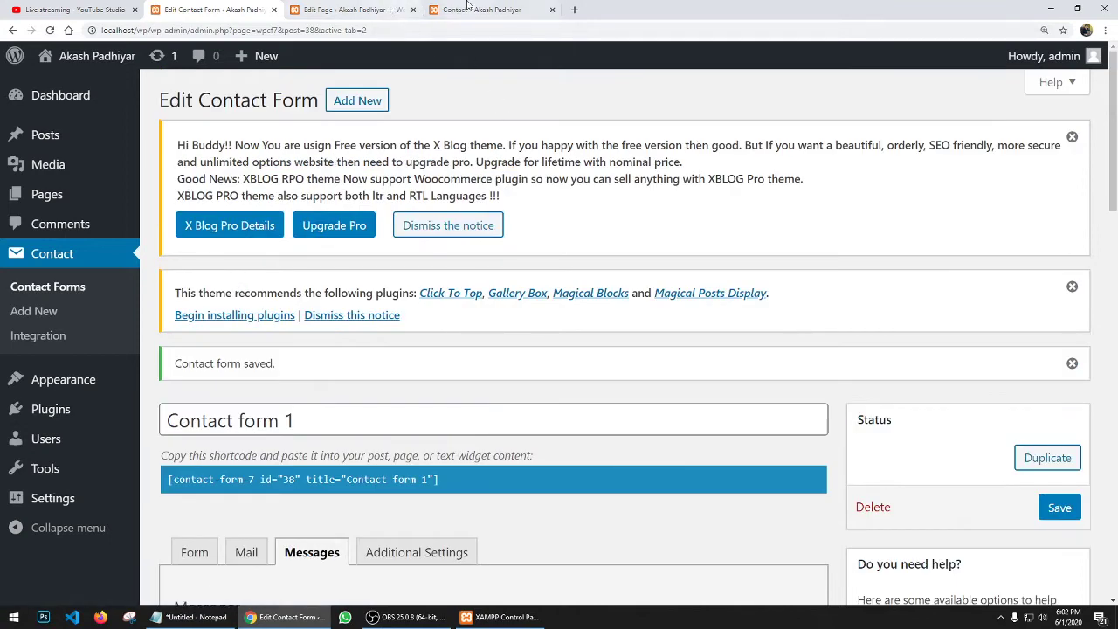
{"action": "left_click", "coordinate": [469, 9]}
Reload the live Contact page and send it empty to confirm Number reads 'The field is required.'
{"action": "right_click", "coordinate": [496, 164]}
{"action": "left_click", "coordinate": [528, 200]}
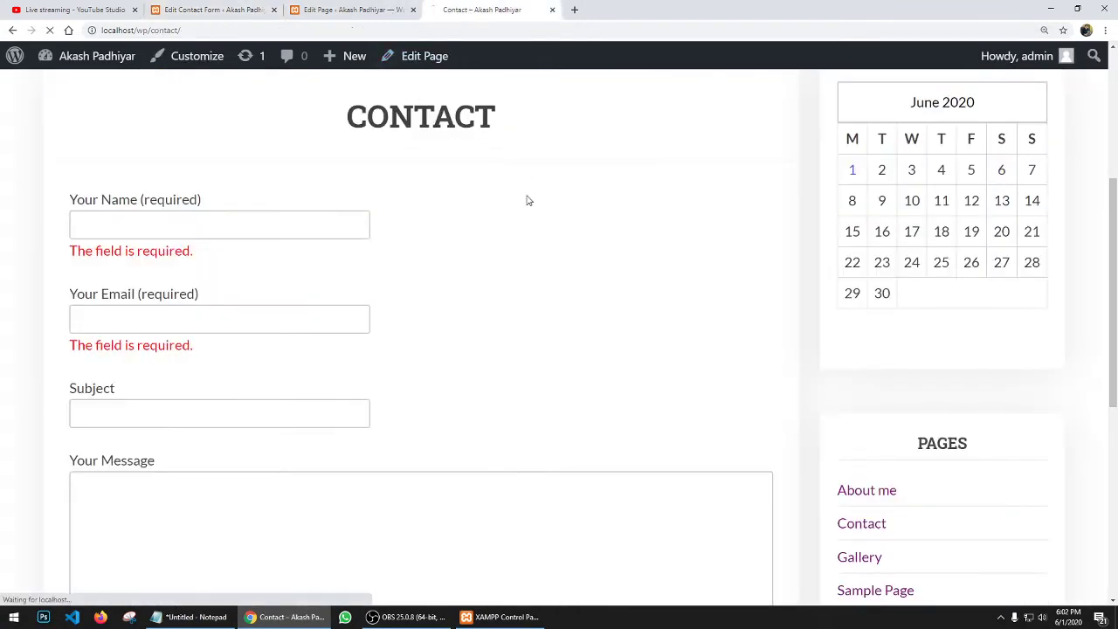
{"action": "scroll", "coordinate": [527, 202], "scroll_direction": "down", "scroll_amount": 2}
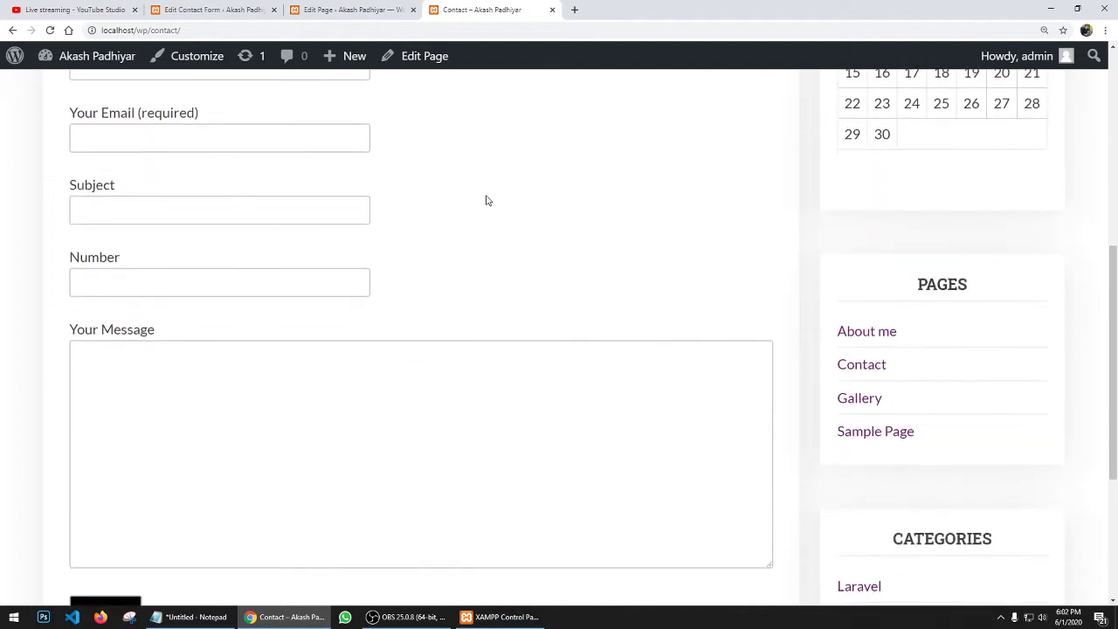
{"action": "left_click", "coordinate": [144, 285]}
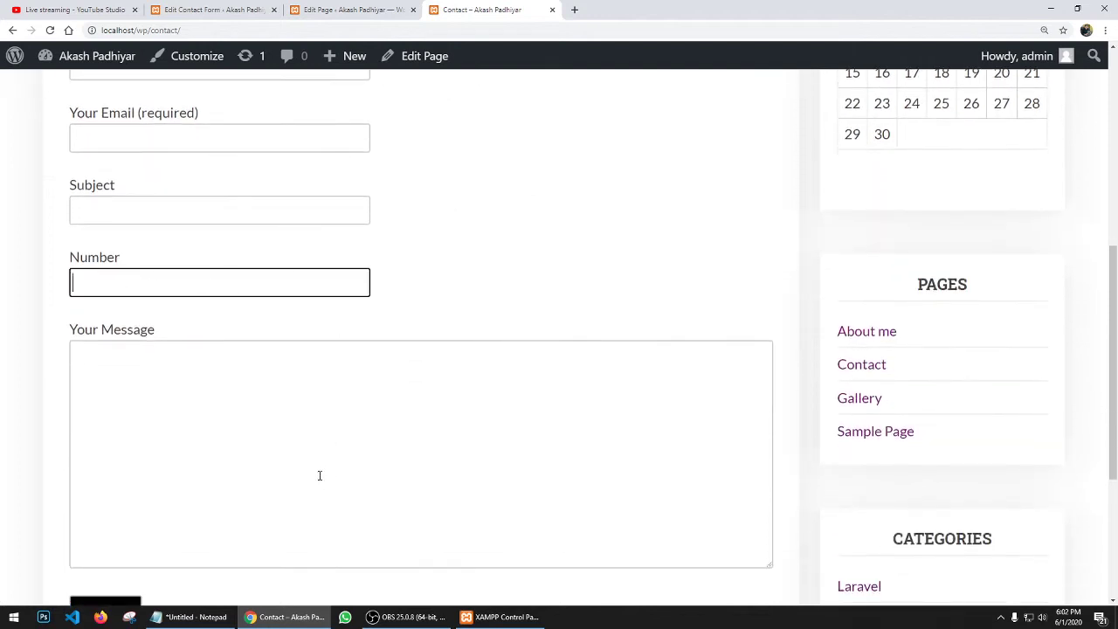
{"action": "scroll", "coordinate": [319, 475], "scroll_direction": "down", "scroll_amount": 3}
{"action": "left_click", "coordinate": [130, 386]}
{"action": "scroll", "coordinate": [305, 402], "scroll_direction": "up", "scroll_amount": 3}
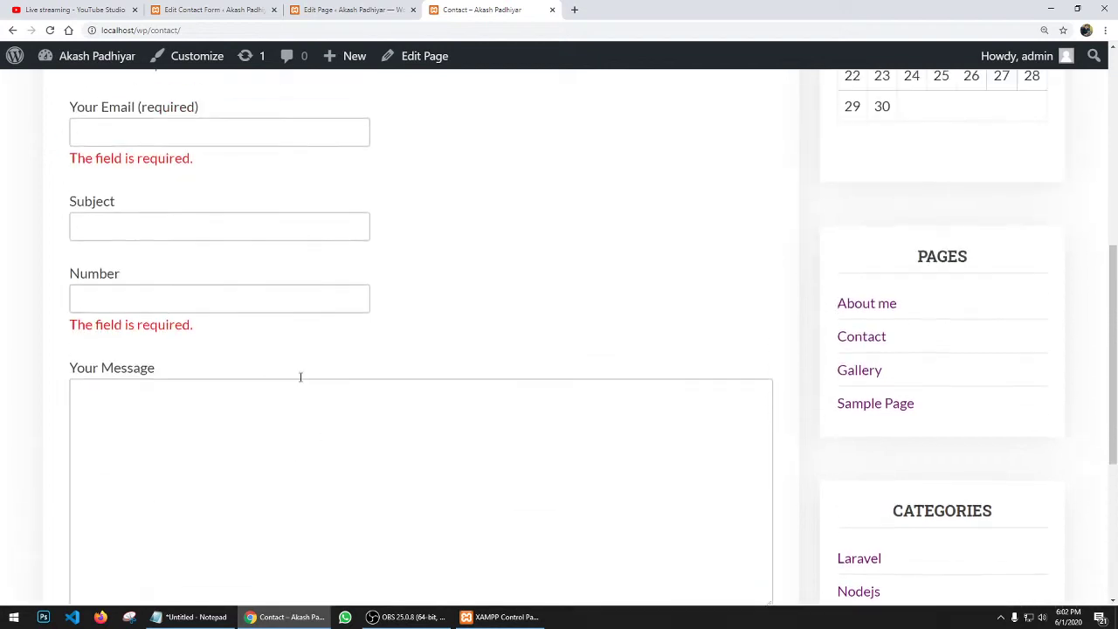
{"action": "left_click_drag", "start_coordinate": [70, 334], "coordinate": [196, 337]}
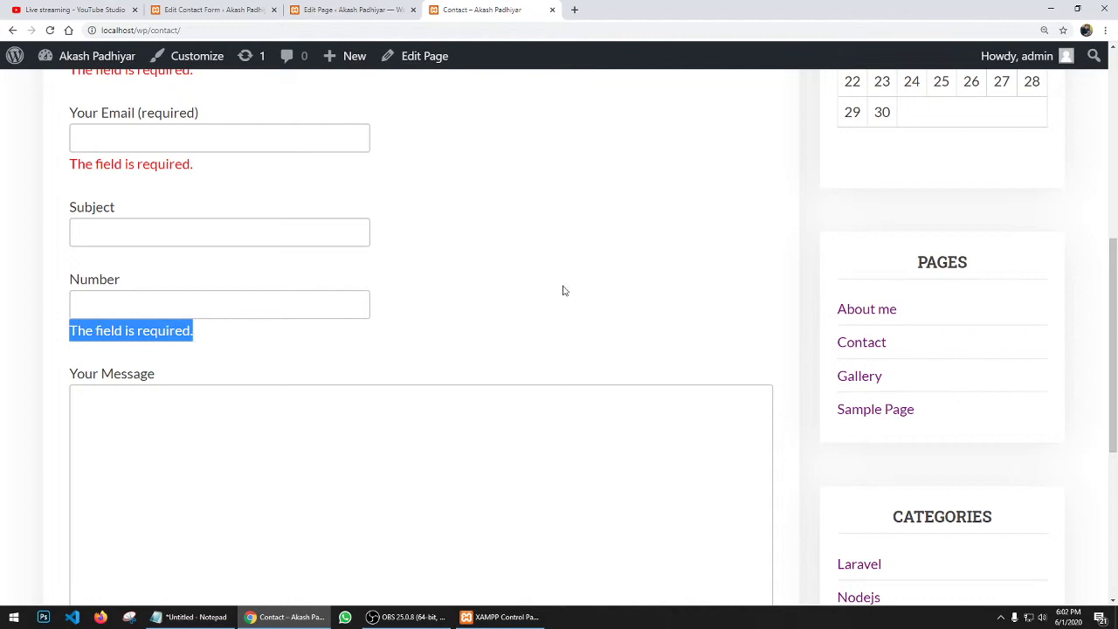
{"action": "left_click", "coordinate": [353, 11]}
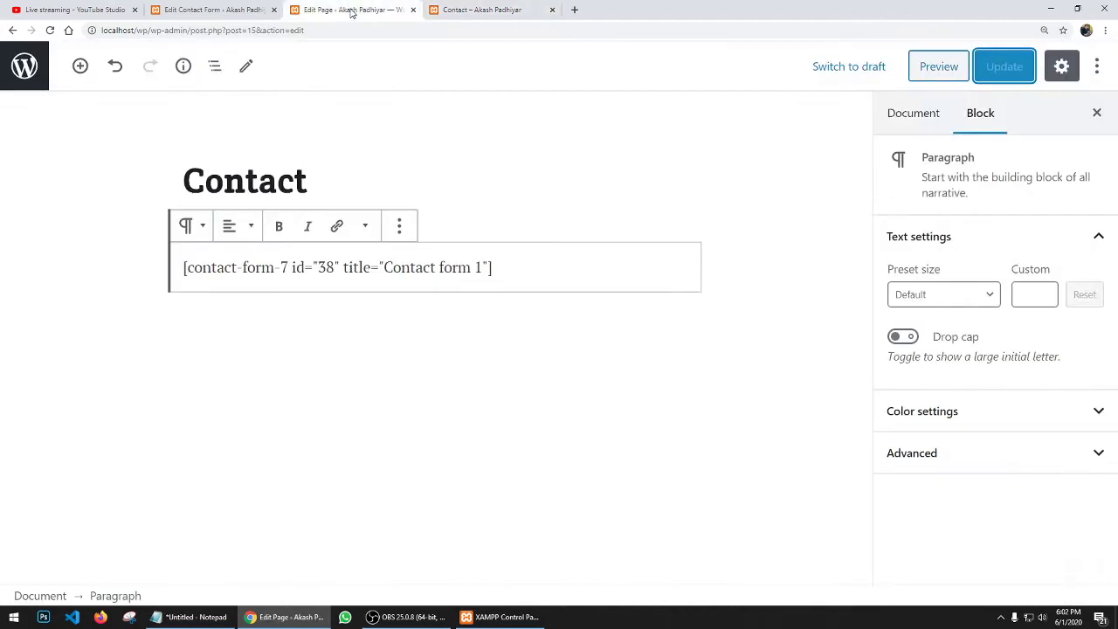
Go to Plugins > Add New and search the plugin directory for 'lightb'
{"action": "left_click", "coordinate": [24, 65]}
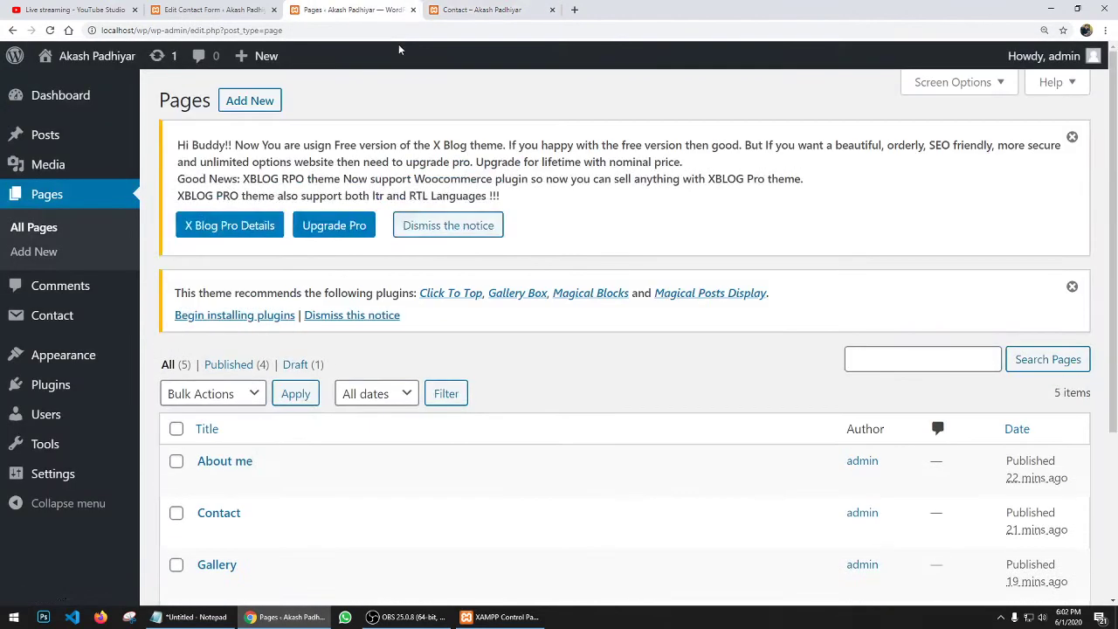
{"action": "mouse_move", "coordinate": [91, 384]}
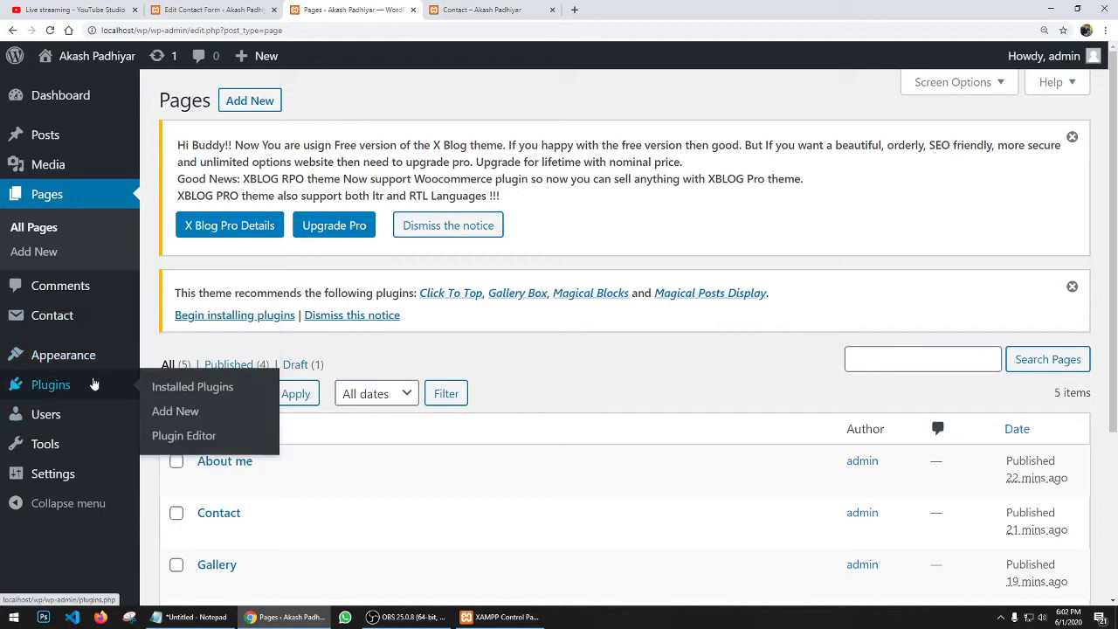
{"action": "left_click", "coordinate": [209, 414]}
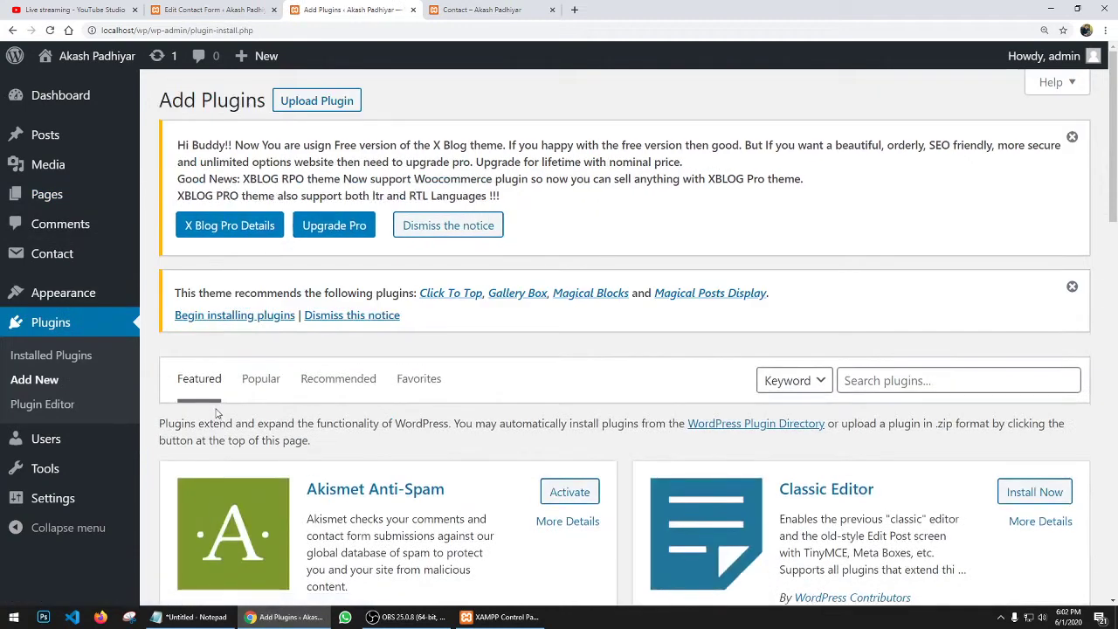
{"action": "left_click", "coordinate": [899, 371]}
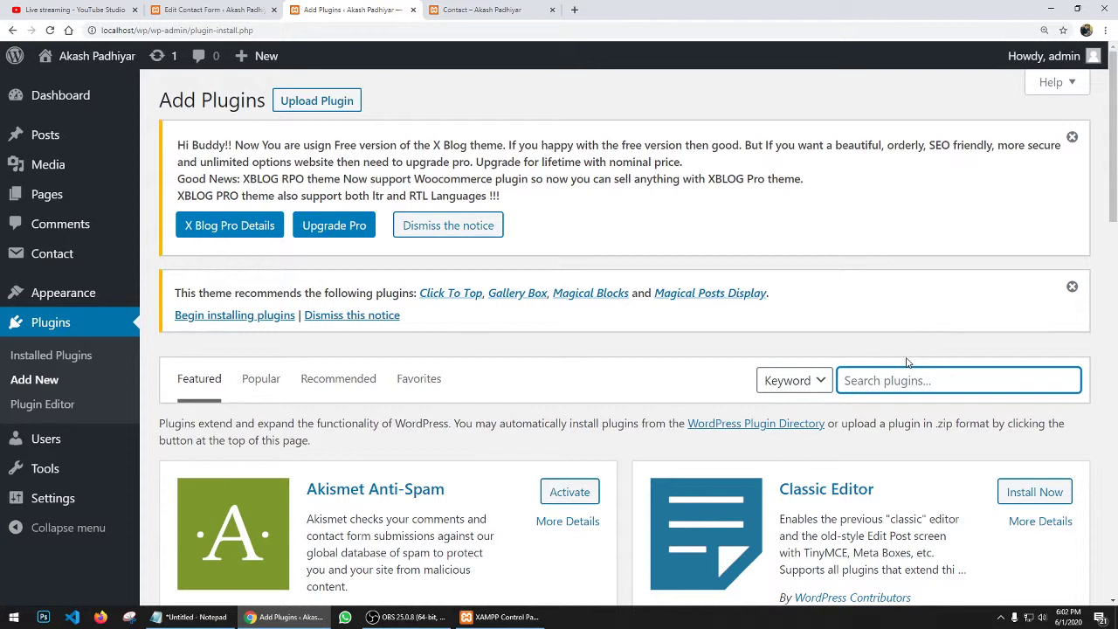
{"action": "type", "text": "lightbox"}
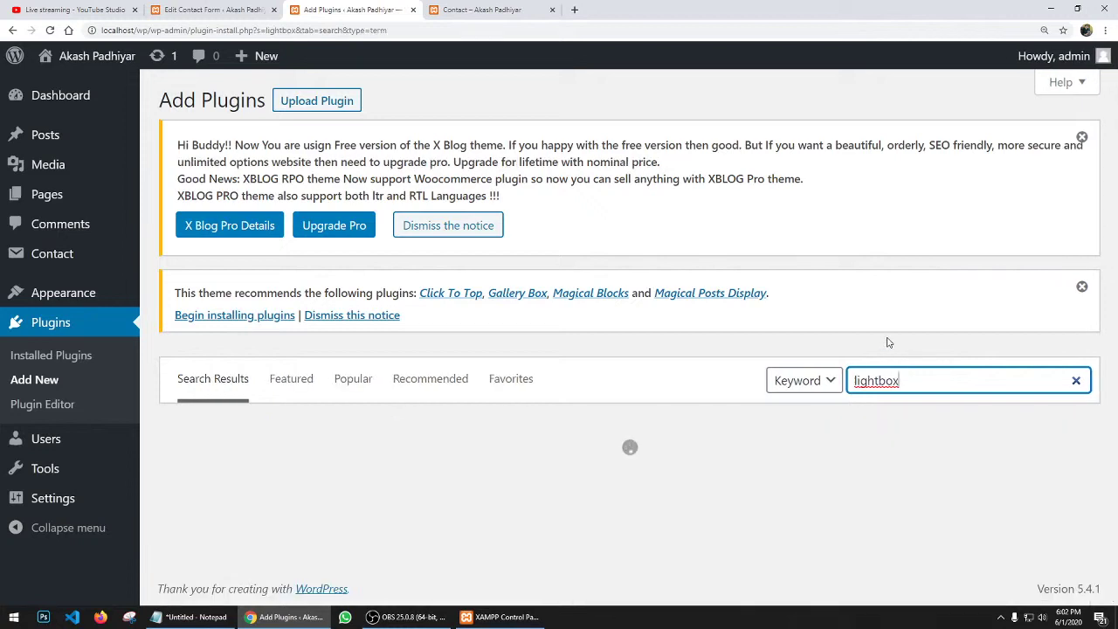
Install Simple Lightbox from the search results and activate it
{"action": "scroll", "coordinate": [888, 342], "scroll_direction": "down", "scroll_amount": 2}
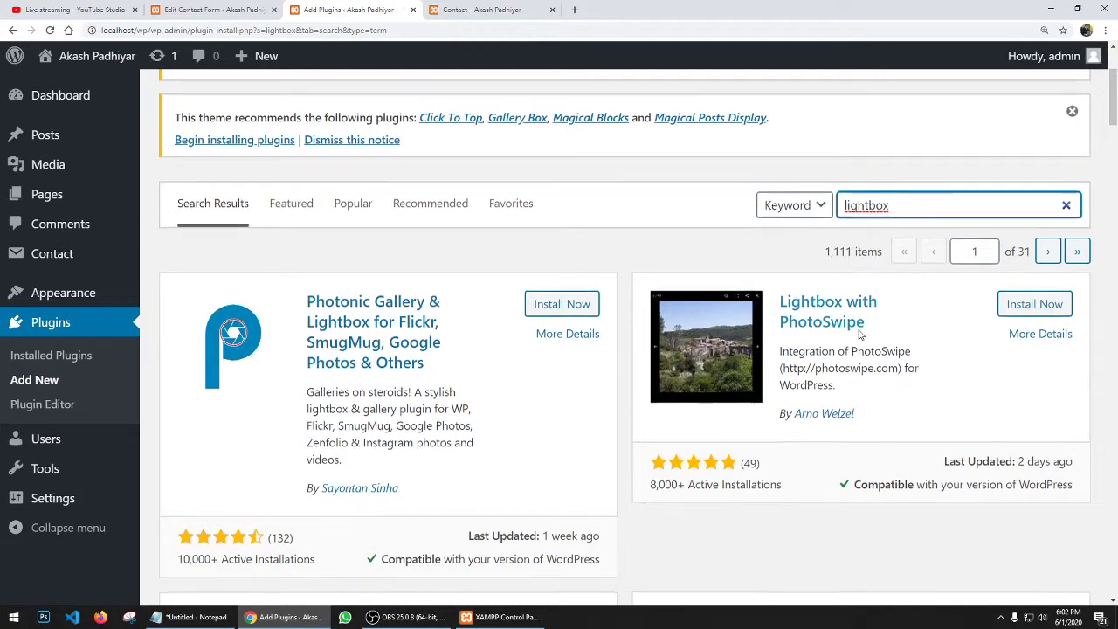
{"action": "scroll", "coordinate": [852, 328], "scroll_direction": "down", "scroll_amount": 3}
{"action": "left_click", "coordinate": [563, 334]}
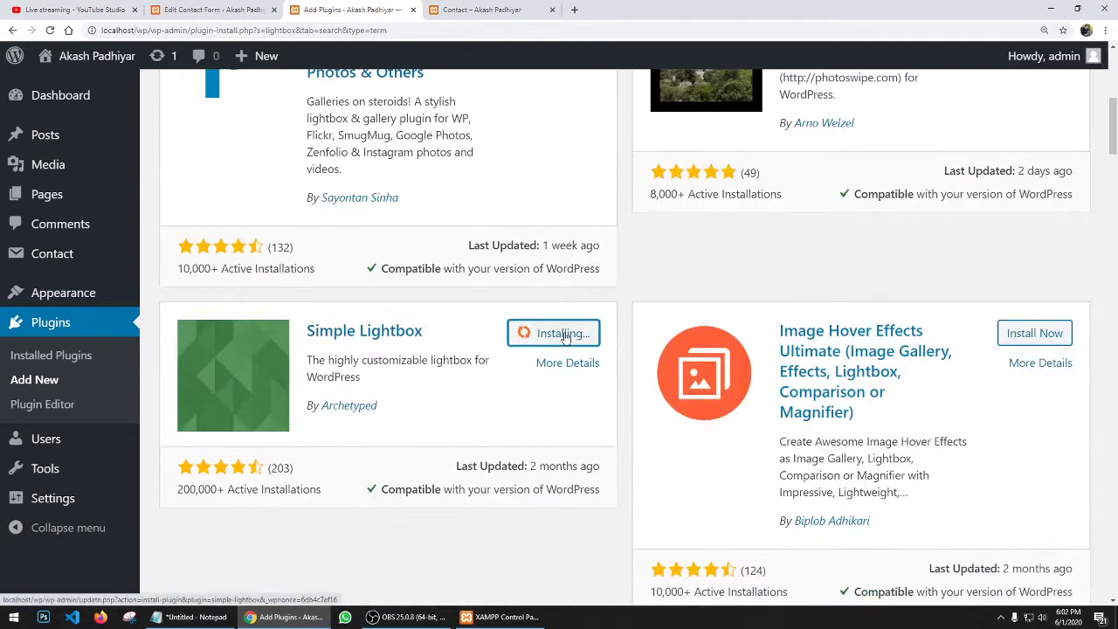
{"action": "scroll", "coordinate": [879, 374], "scroll_direction": "down", "scroll_amount": 1}
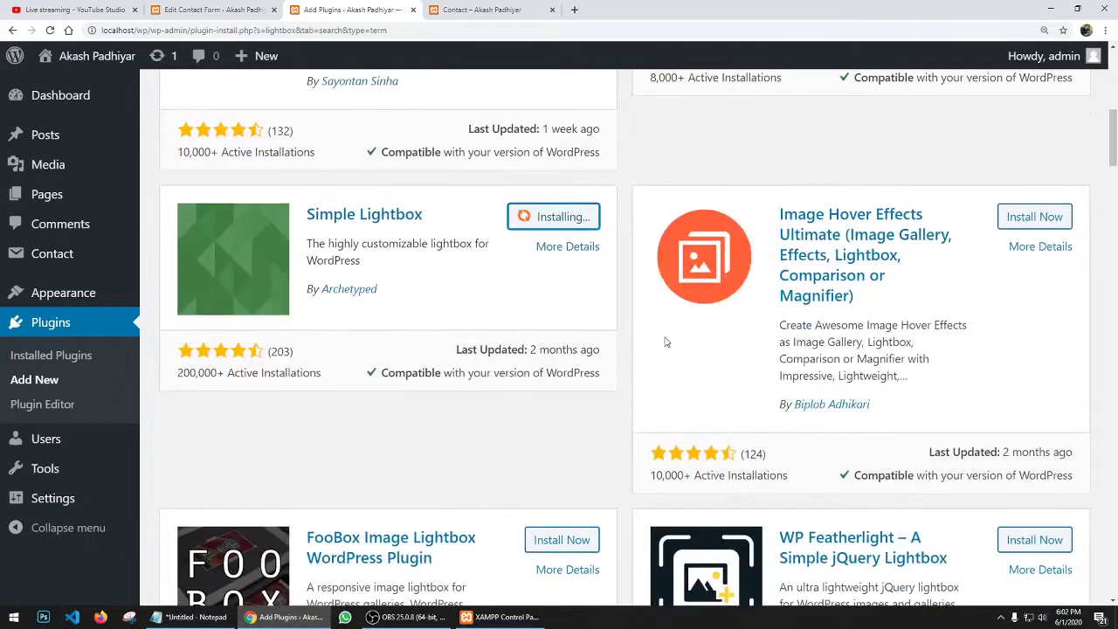
{"action": "scroll", "coordinate": [424, 366], "scroll_direction": "up", "scroll_amount": 3}
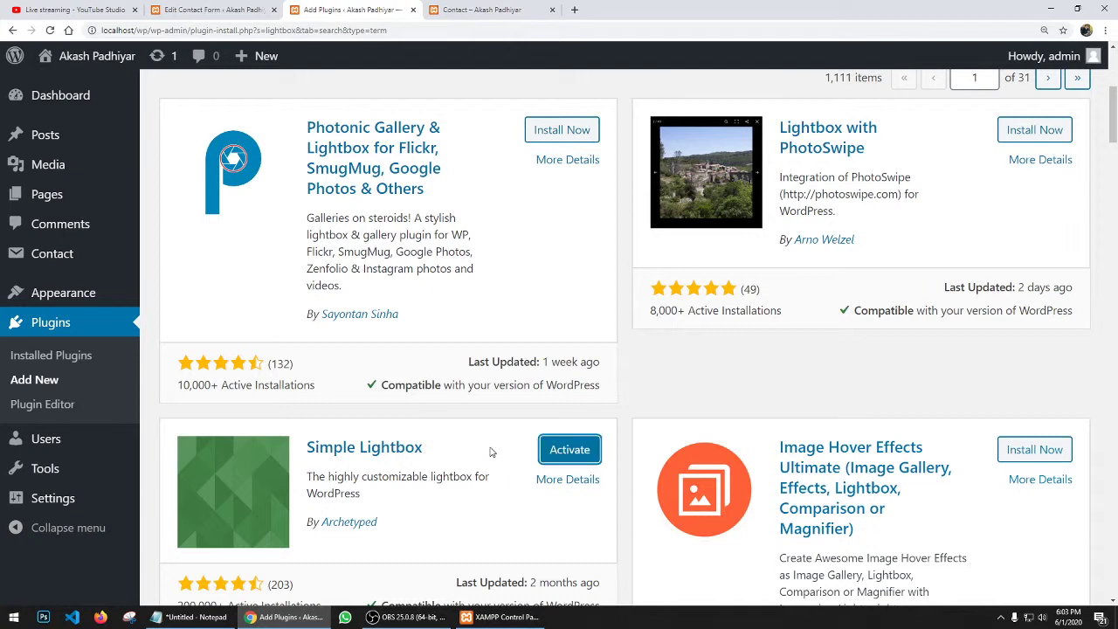
{"action": "left_click", "coordinate": [564, 460]}
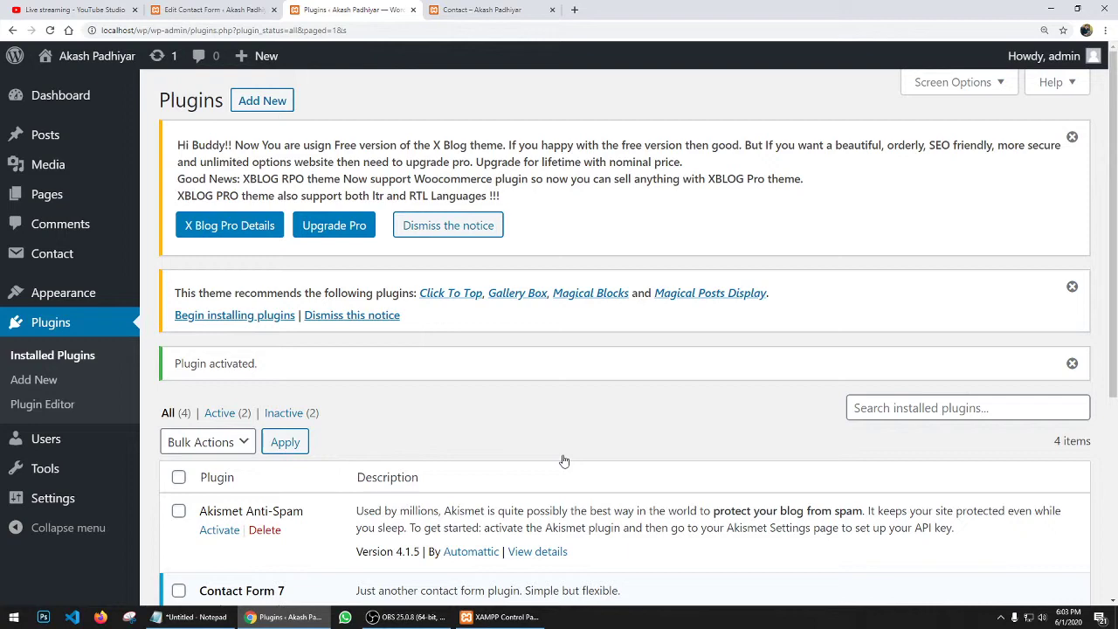
Open the Gallery page, view the first photo in the lightbox, advance, pause and close it
{"action": "left_click", "coordinate": [494, 9]}
{"action": "scroll", "coordinate": [515, 153], "scroll_direction": "up", "scroll_amount": 3}
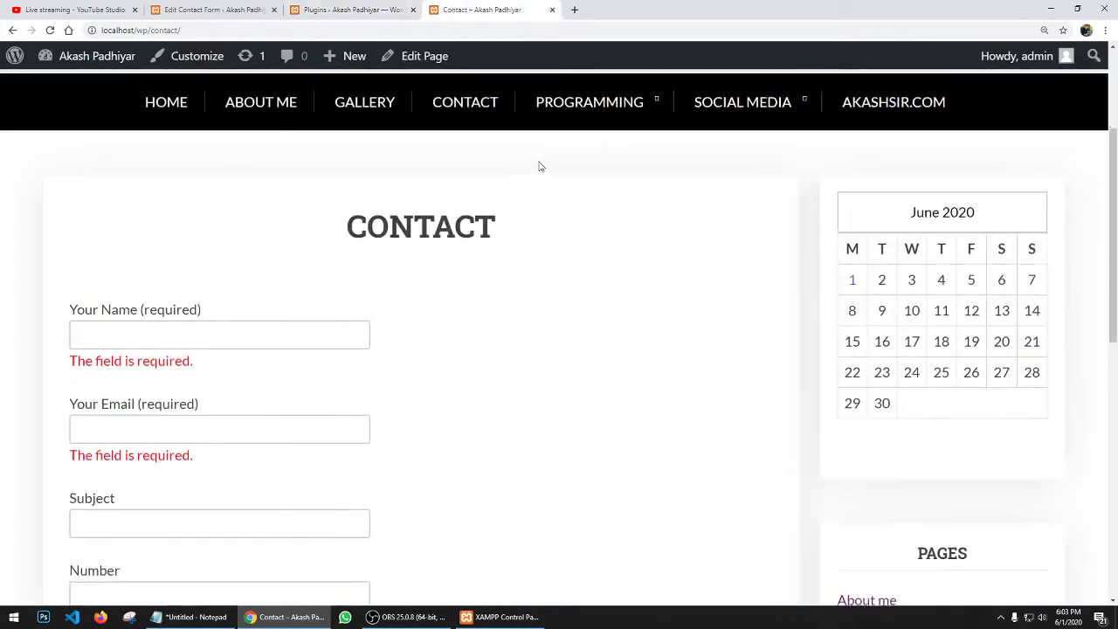
{"action": "scroll", "coordinate": [516, 188], "scroll_direction": "up", "scroll_amount": 3}
{"action": "left_click", "coordinate": [390, 307]}
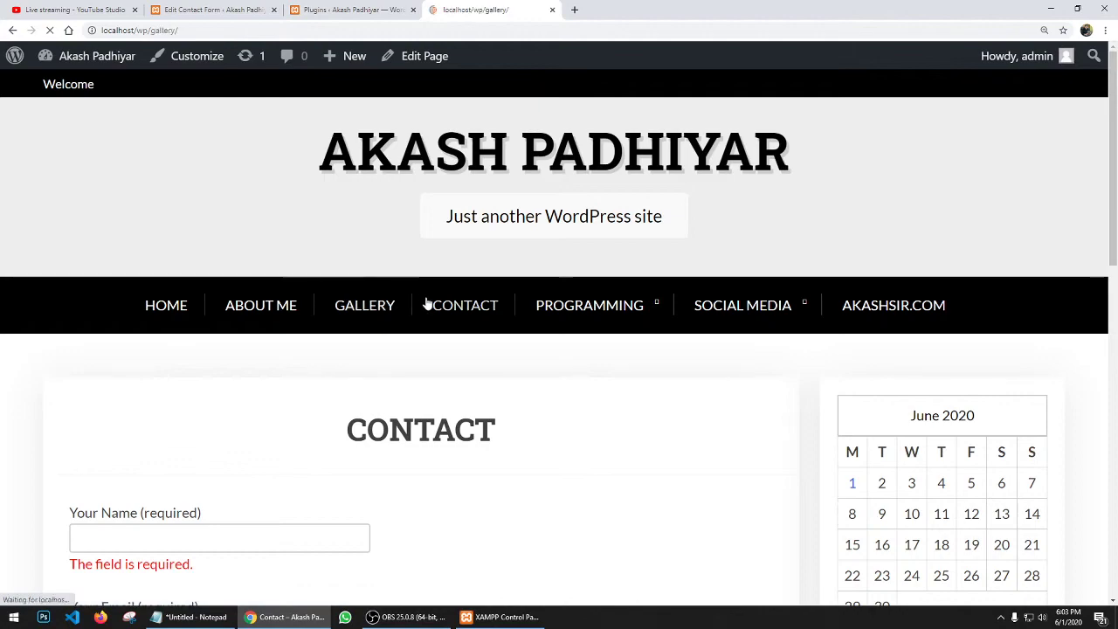
{"action": "scroll", "coordinate": [424, 301], "scroll_direction": "down", "scroll_amount": 3}
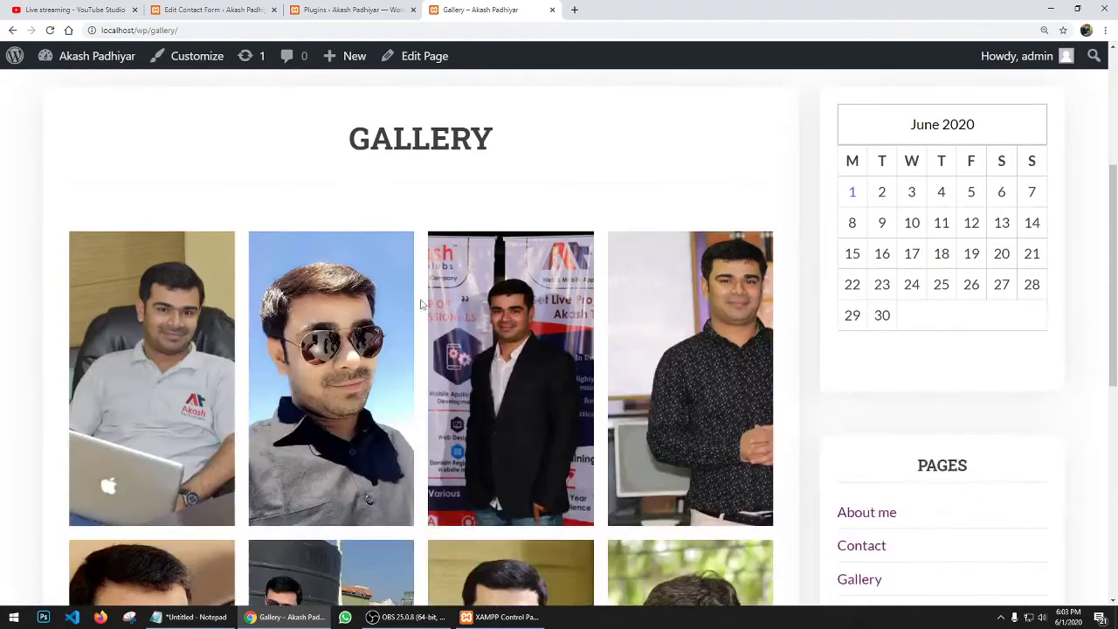
{"action": "left_click", "coordinate": [232, 332]}
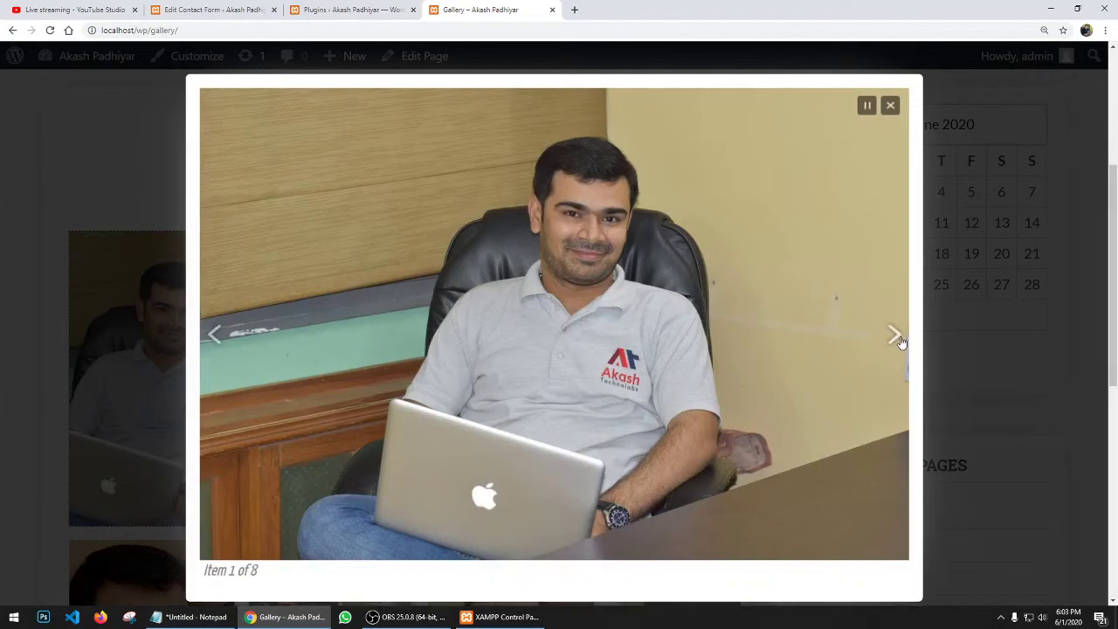
{"action": "left_click", "coordinate": [895, 336]}
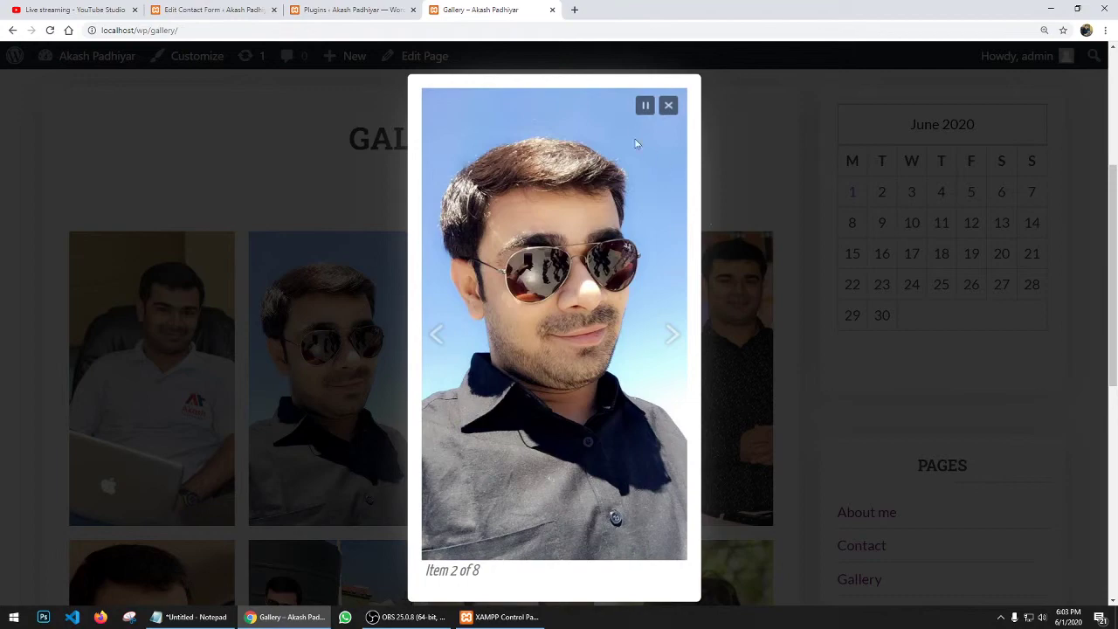
{"action": "left_click", "coordinate": [646, 106]}
{"action": "left_click", "coordinate": [669, 106]}
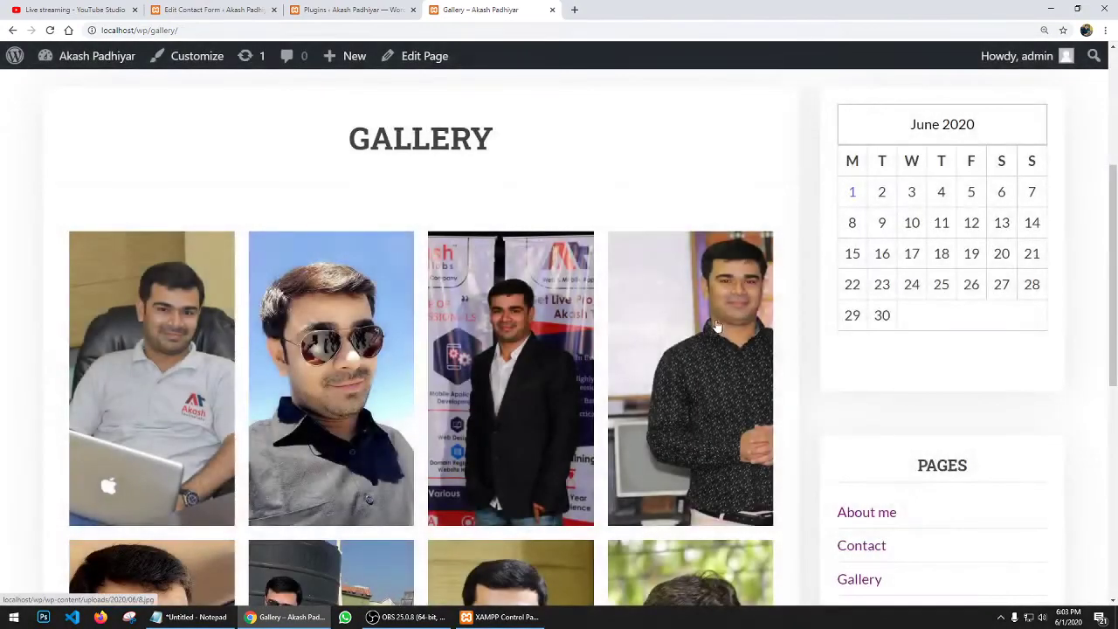
Open the fourth gallery photo, advance to the next one, and close the lightbox
{"action": "left_click", "coordinate": [714, 325]}
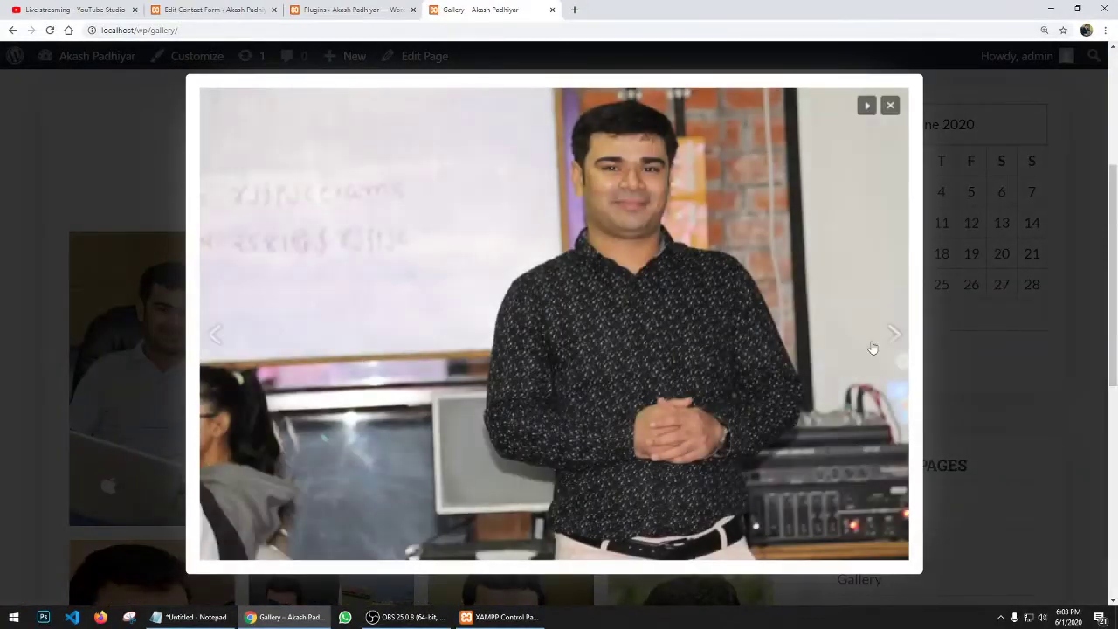
{"action": "left_click", "coordinate": [902, 333]}
{"action": "left_click", "coordinate": [900, 332]}
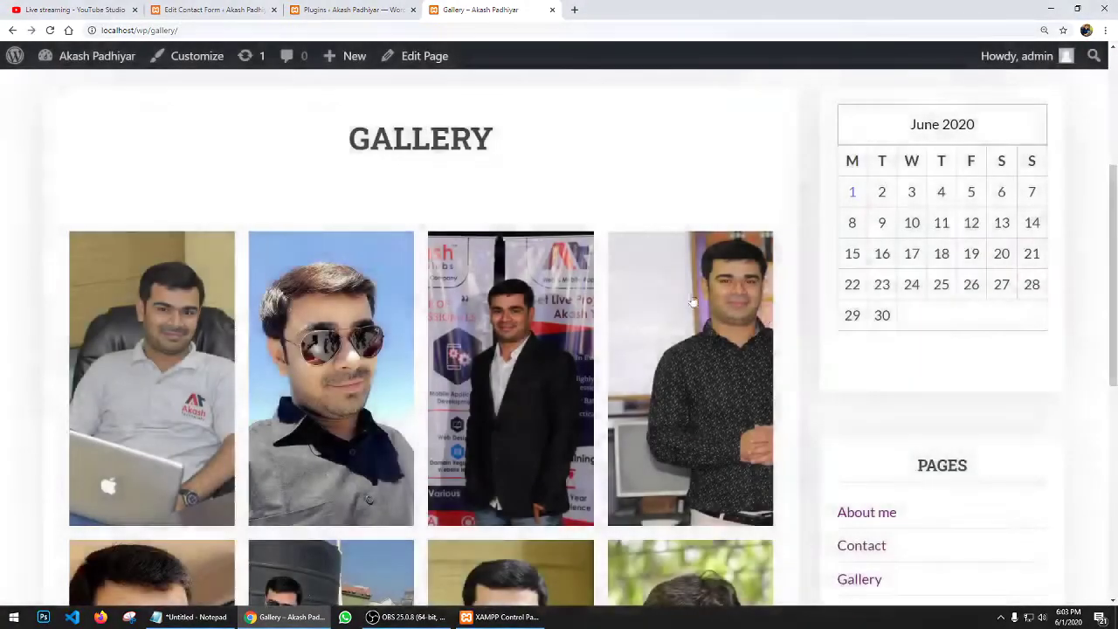
{"action": "scroll", "coordinate": [691, 301], "scroll_direction": "down", "scroll_amount": 4}
From Users > All Users, open the Add New User form, then show the desktop
{"action": "left_click", "coordinate": [332, 10]}
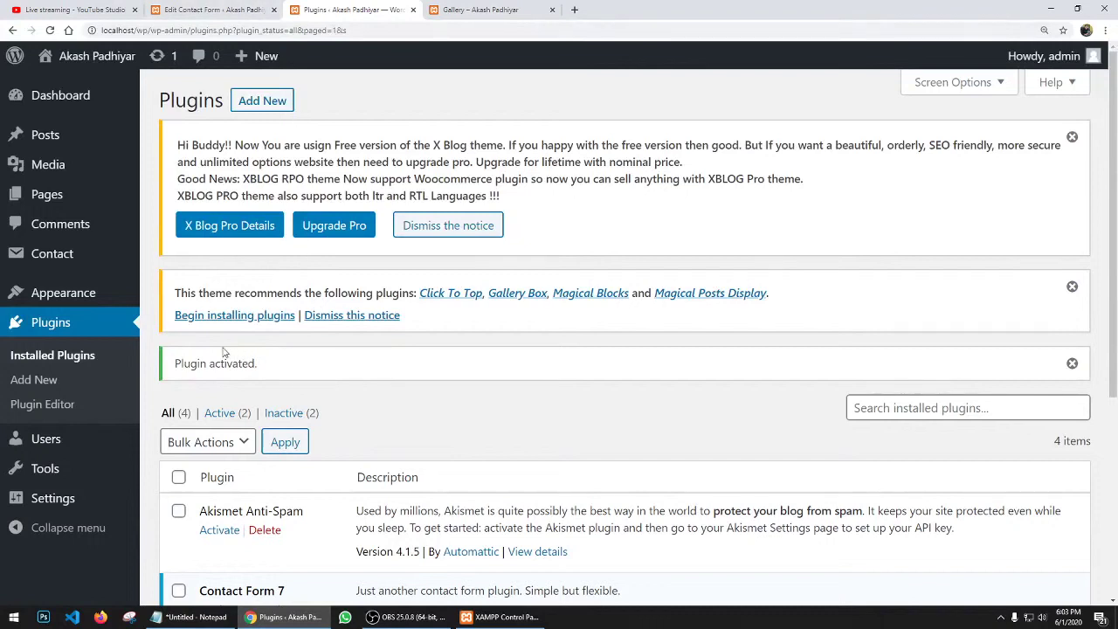
{"action": "mouse_move", "coordinate": [55, 294]}
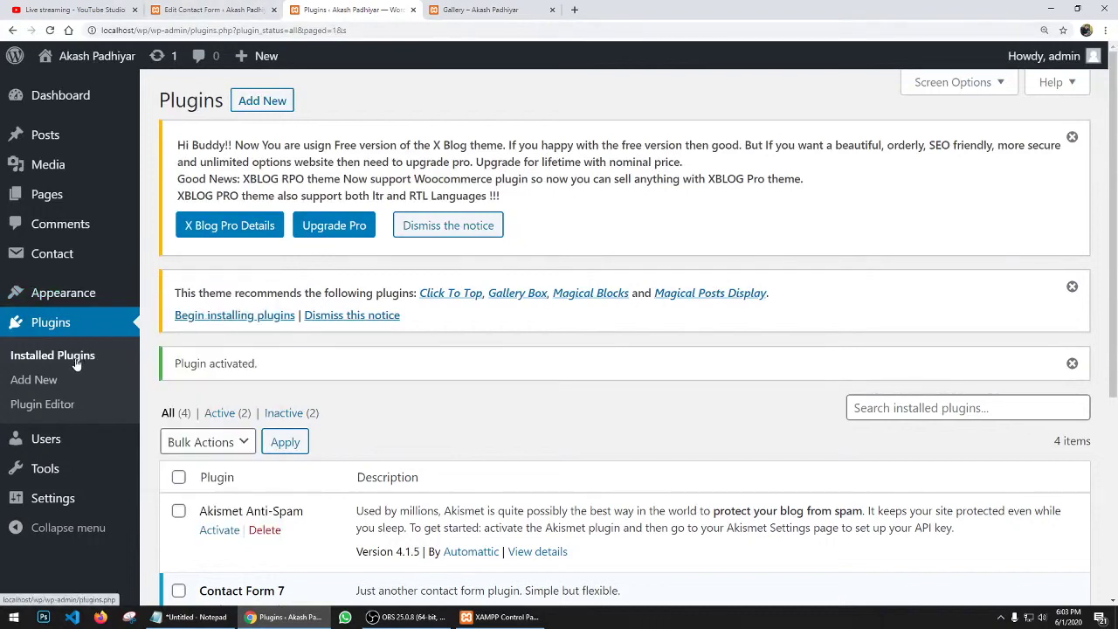
{"action": "mouse_move", "coordinate": [78, 445]}
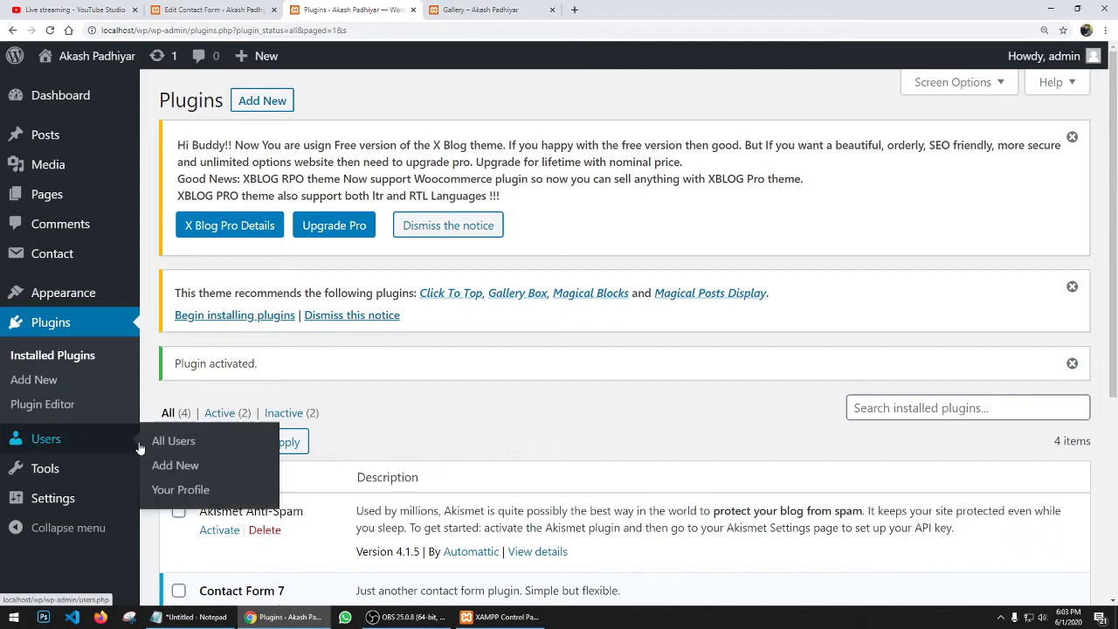
{"action": "left_click", "coordinate": [171, 443]}
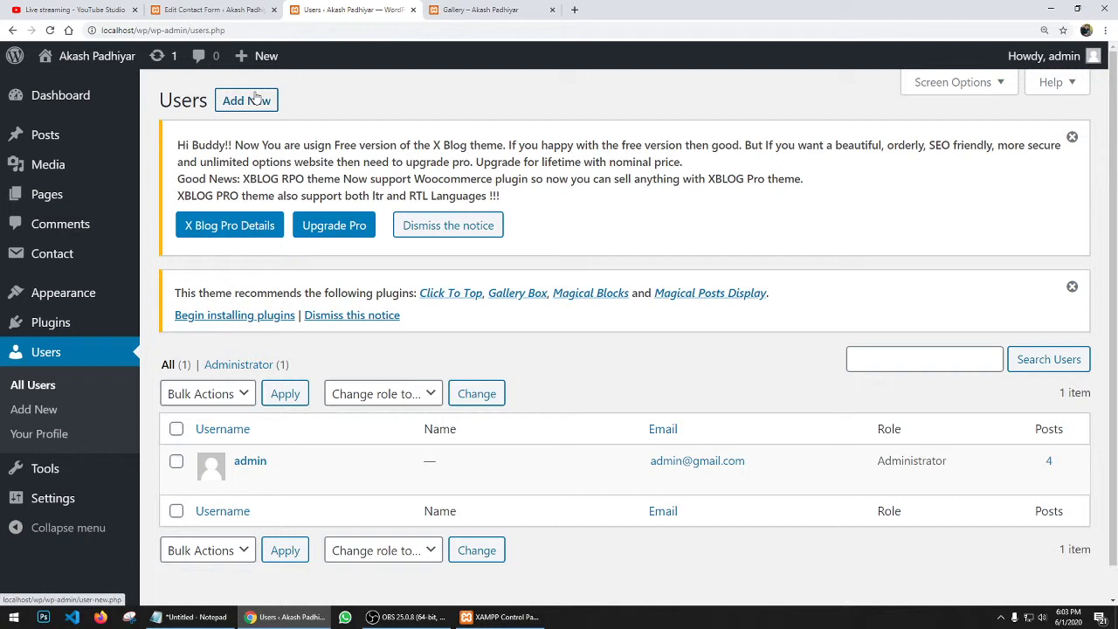
{"action": "left_click", "coordinate": [246, 100]}
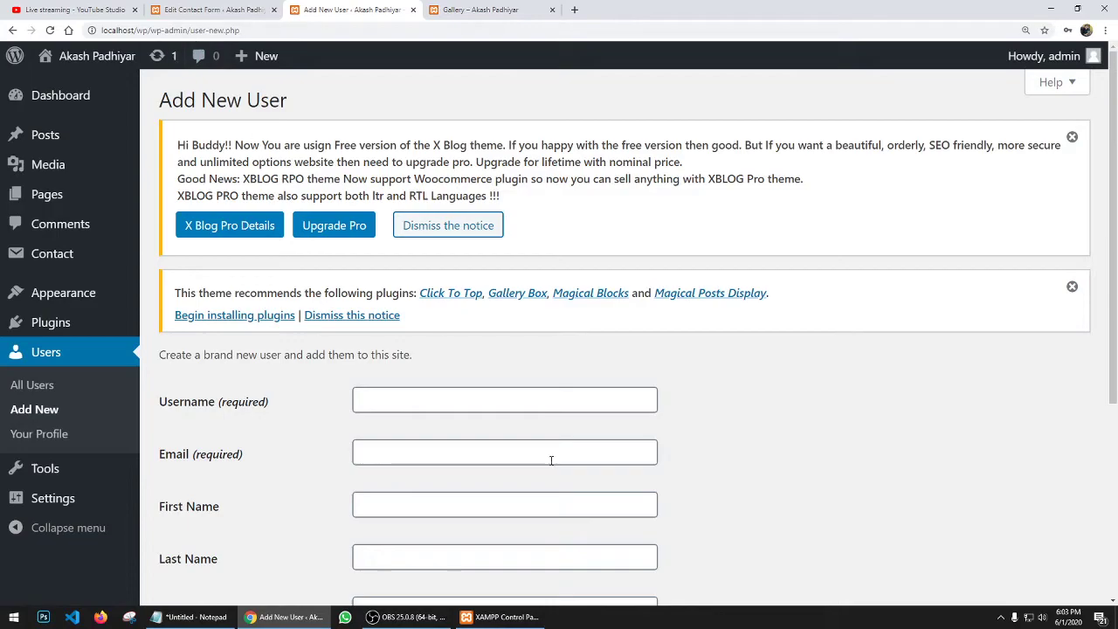
{"action": "key", "text": "super+d"}
Open Webianr.txt in Notepad, maximise it, and select the Feedback link line
{"action": "double_click", "coordinate": [66, 22]}
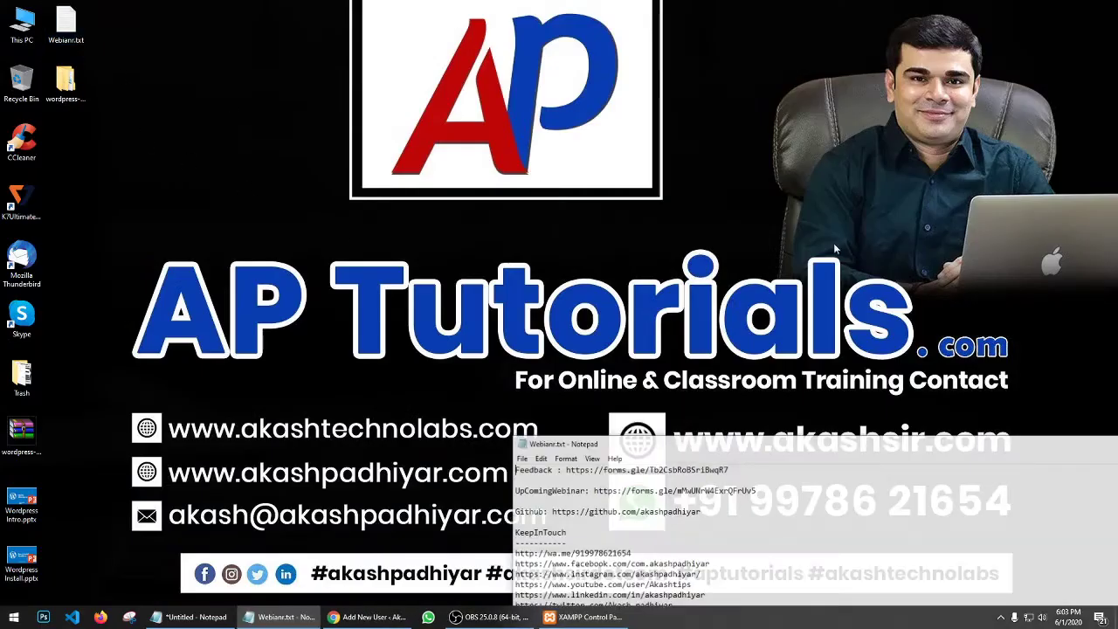
{"action": "double_click", "coordinate": [899, 443]}
{"action": "scroll", "coordinate": [336, 123], "scroll_direction": "up", "scroll_amount": 10}
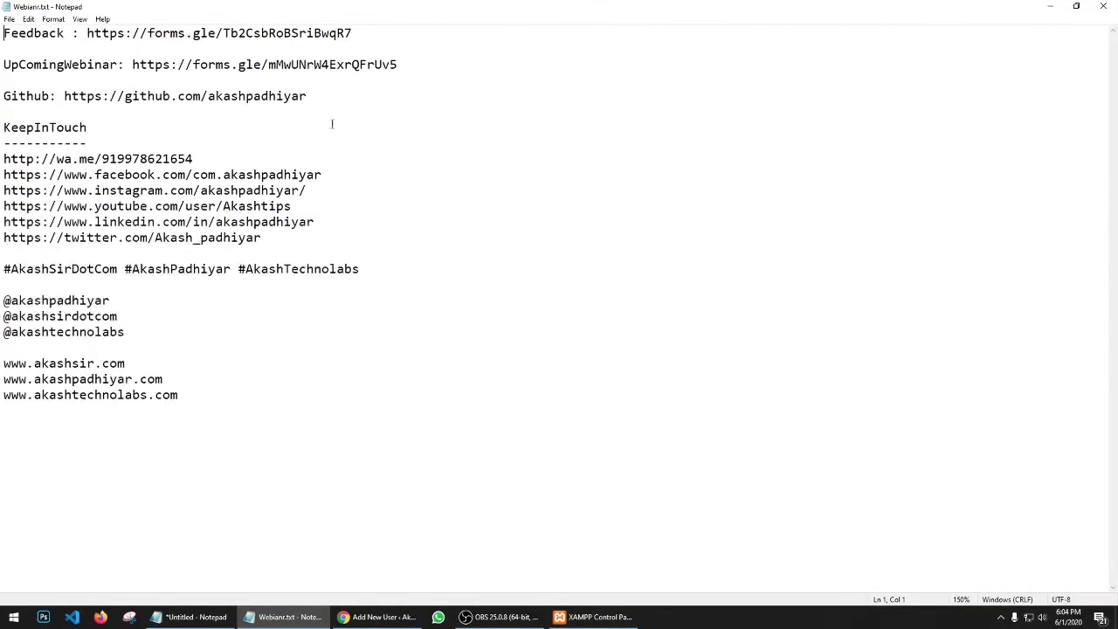
{"action": "left_click_drag", "start_coordinate": [519, 32], "coordinate": [2, 26]}
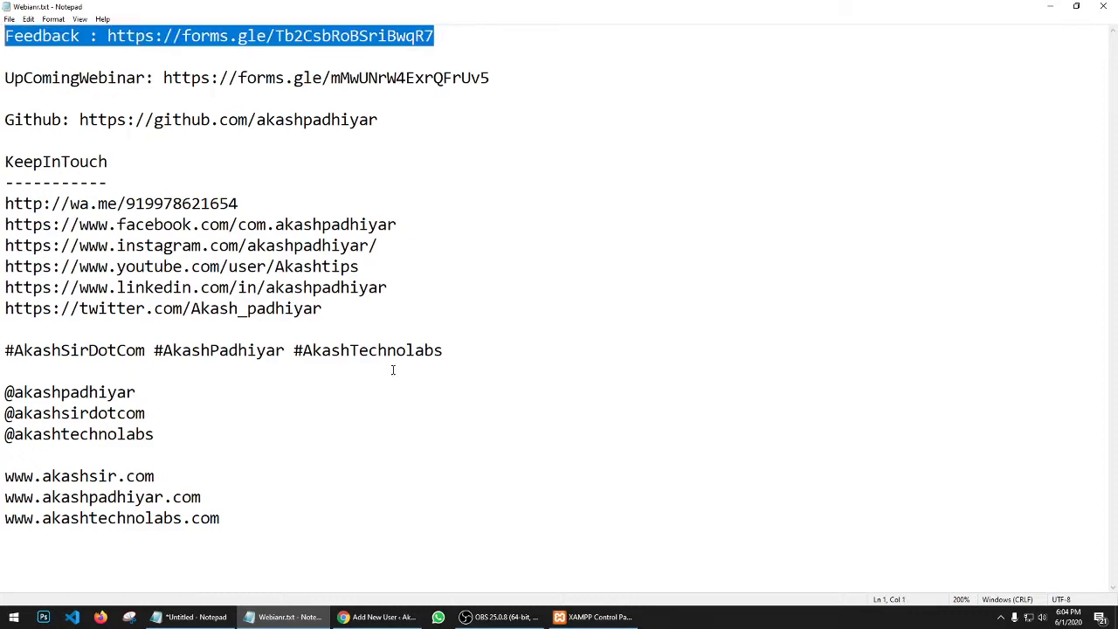
Paste the feedback link into the YouTube Studio live chat and send it
{"action": "left_click", "coordinate": [376, 616]}
{"action": "left_click", "coordinate": [61, 10]}
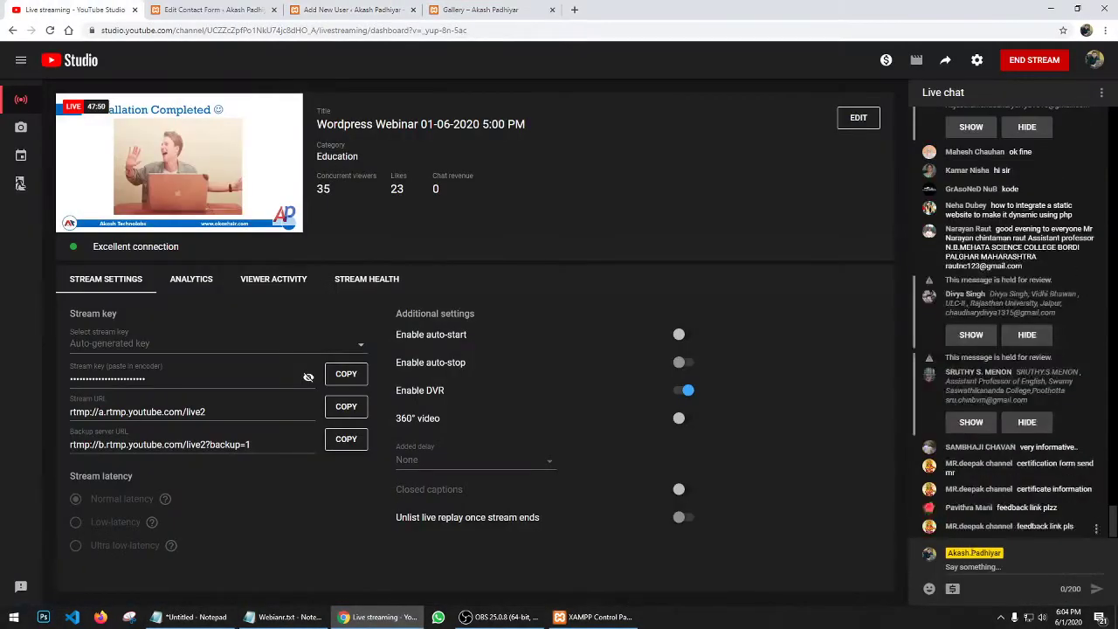
{"action": "left_click", "coordinate": [1004, 567]}
{"action": "type", "text": "Feedback : https://forms.gle/Tb2CsbRoBSrlBwqR7"}
{"action": "key", "text": "Return"}
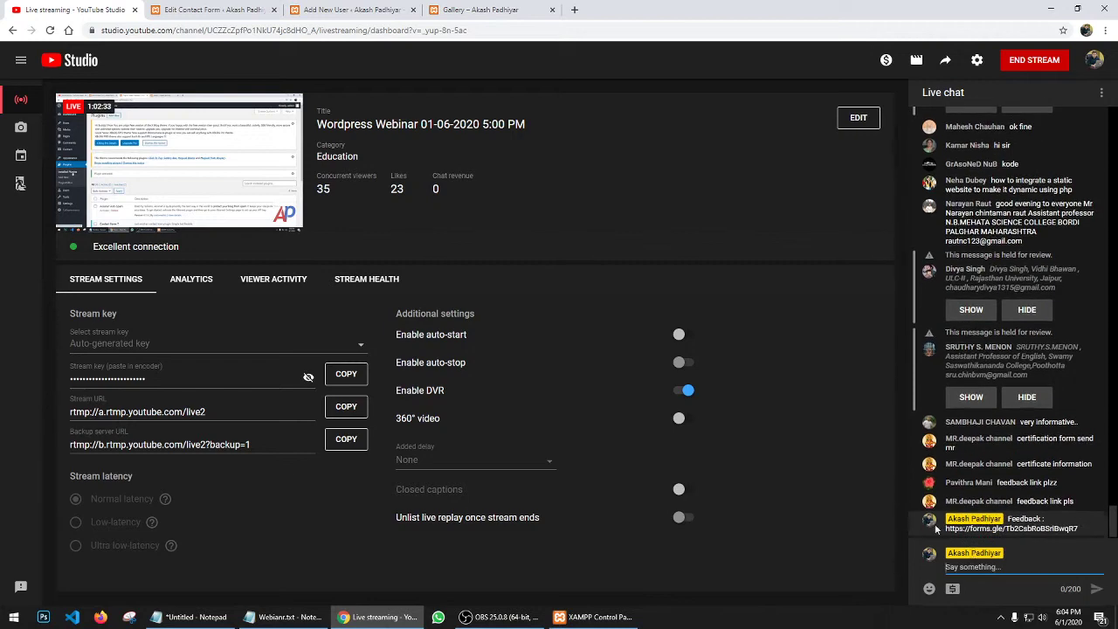
Minimise the browser and notes, then bring the browser back on the Edit Contact Form page
{"action": "left_click", "coordinate": [515, 10]}
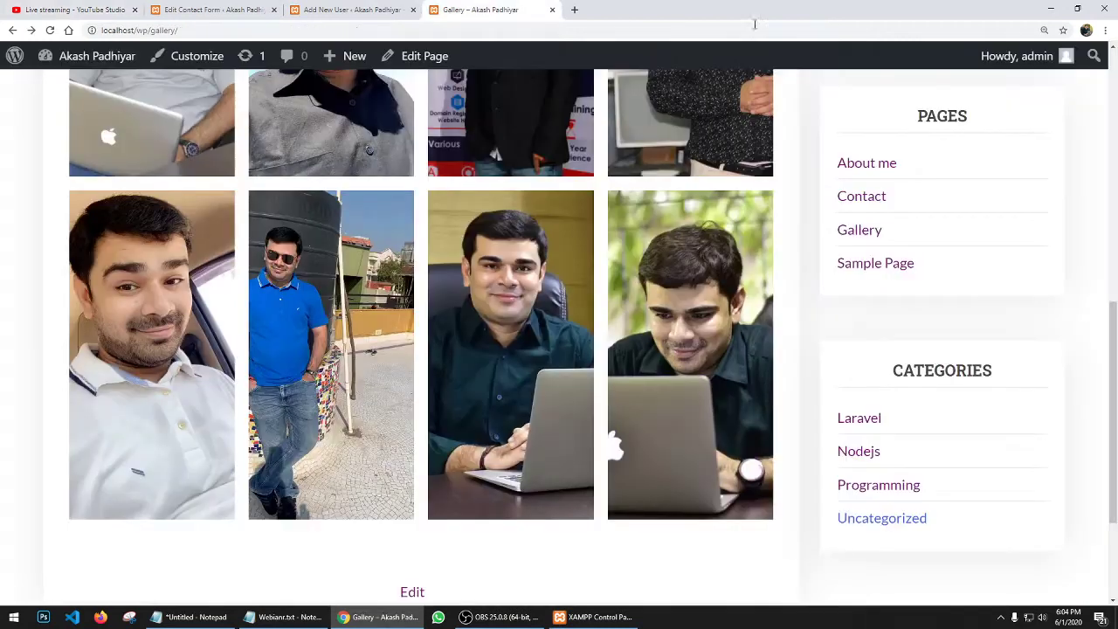
{"action": "left_click", "coordinate": [1053, 8]}
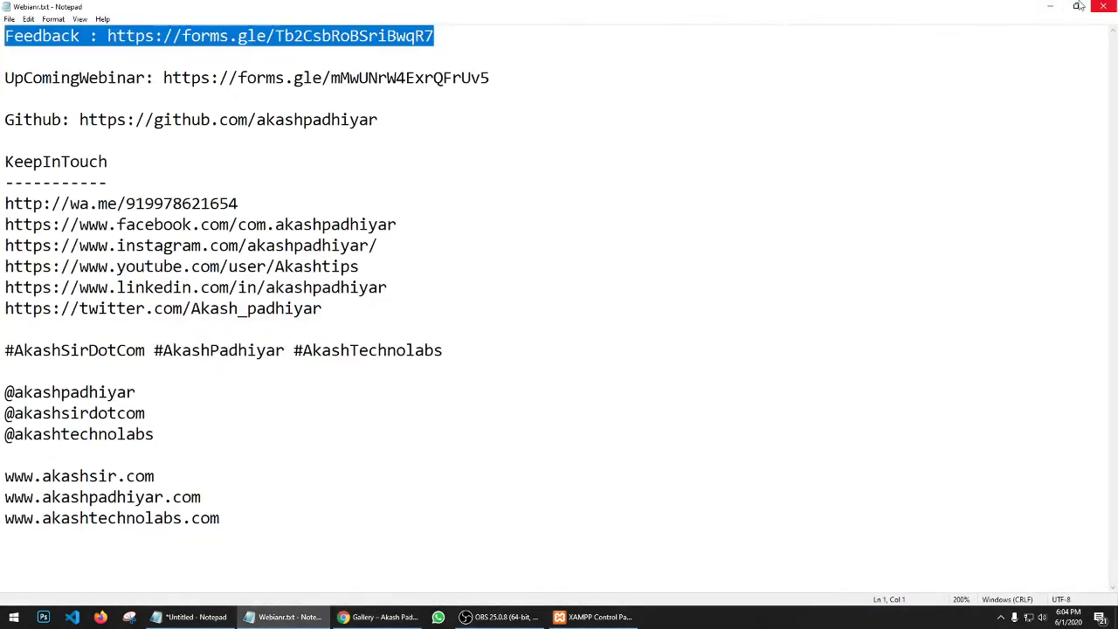
{"action": "left_click", "coordinate": [1050, 6]}
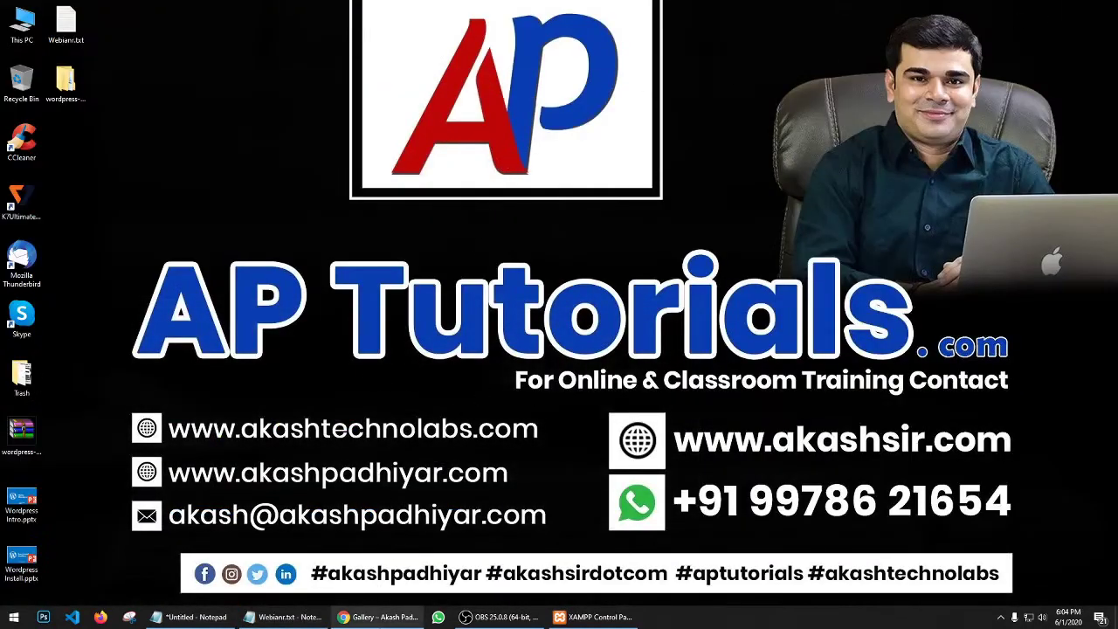
{"action": "left_click", "coordinate": [378, 616]}
{"action": "left_click", "coordinate": [226, 8]}
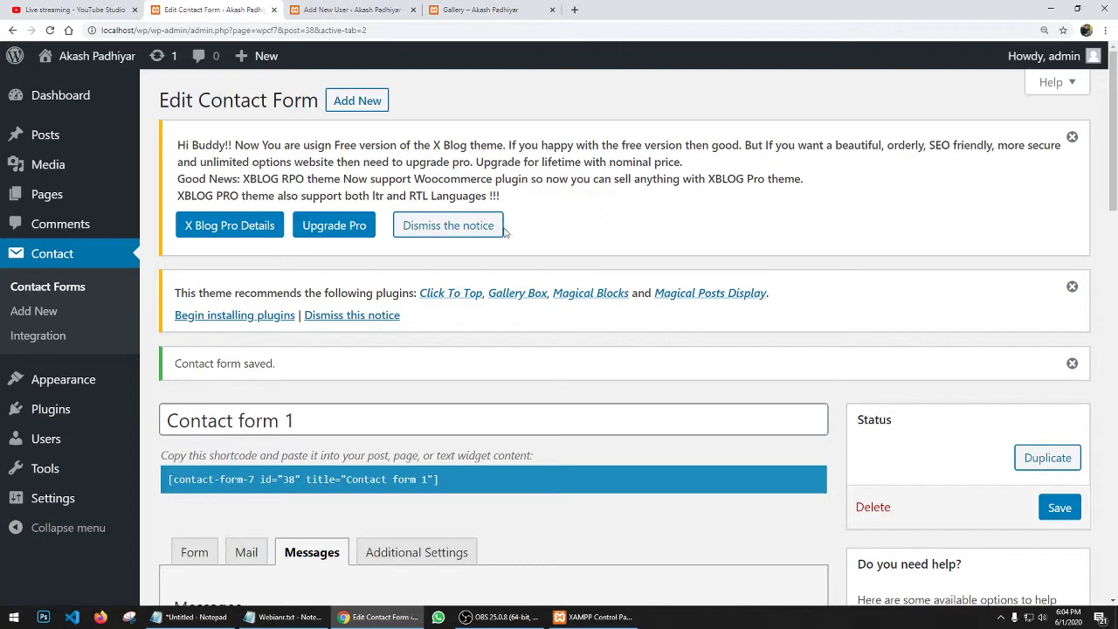
Return to the Add New User form, focus Username, and keep Subscriber as the role
{"action": "left_click", "coordinate": [350, 9]}
{"action": "scroll", "coordinate": [649, 288], "scroll_direction": "down", "scroll_amount": 2}
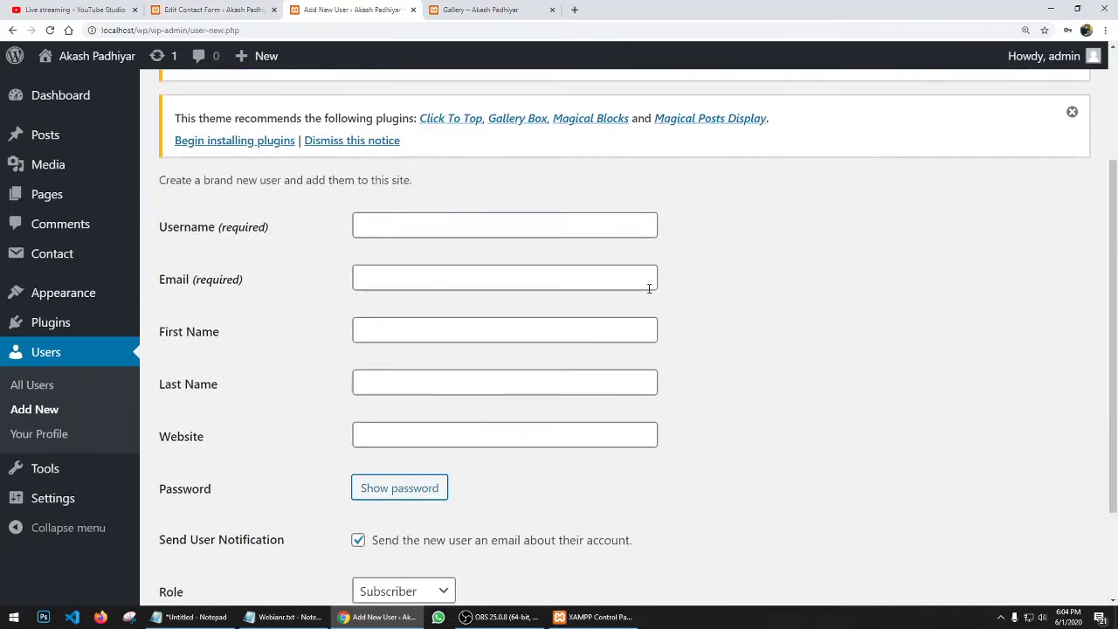
{"action": "scroll", "coordinate": [649, 288], "scroll_direction": "up", "scroll_amount": 2}
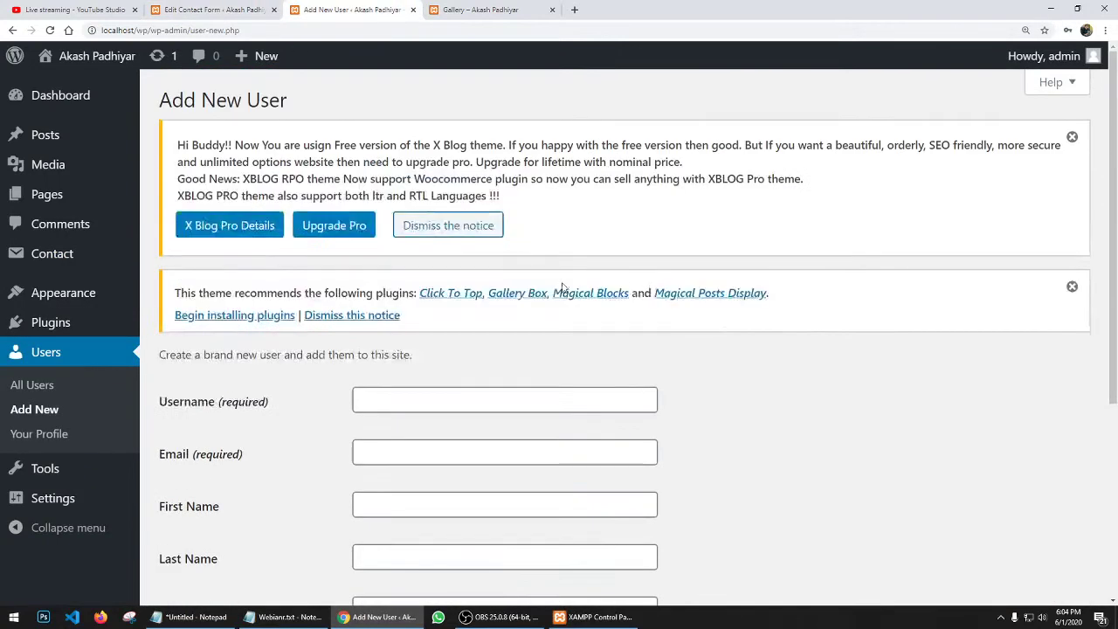
{"action": "scroll", "coordinate": [559, 287], "scroll_direction": "down", "scroll_amount": 2}
{"action": "left_click", "coordinate": [464, 219]}
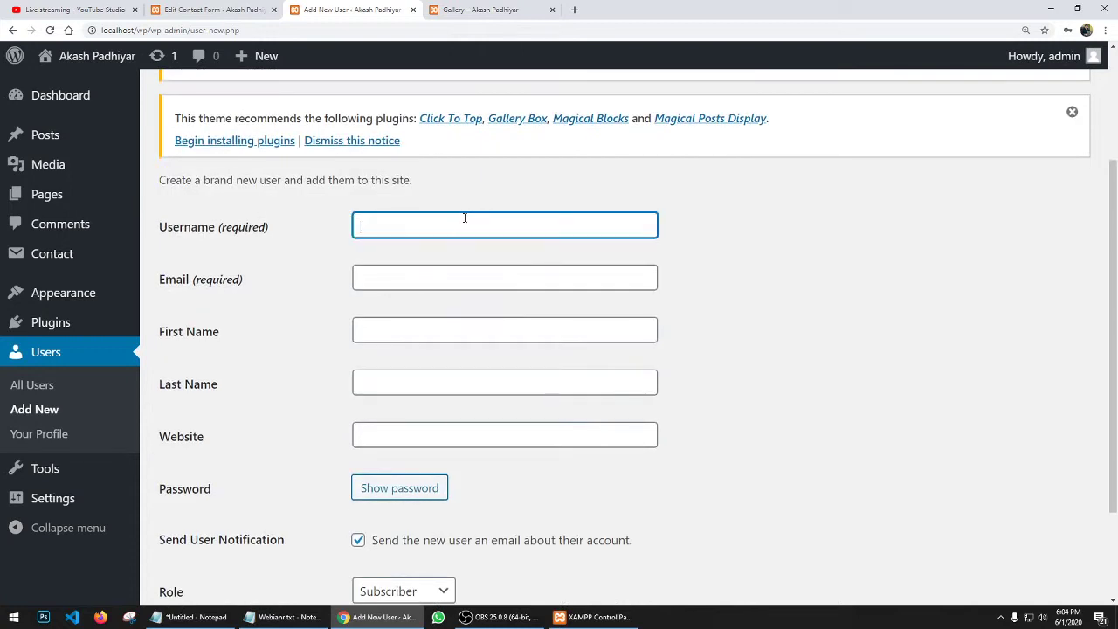
{"action": "scroll", "coordinate": [401, 135], "scroll_direction": "down", "scroll_amount": 2}
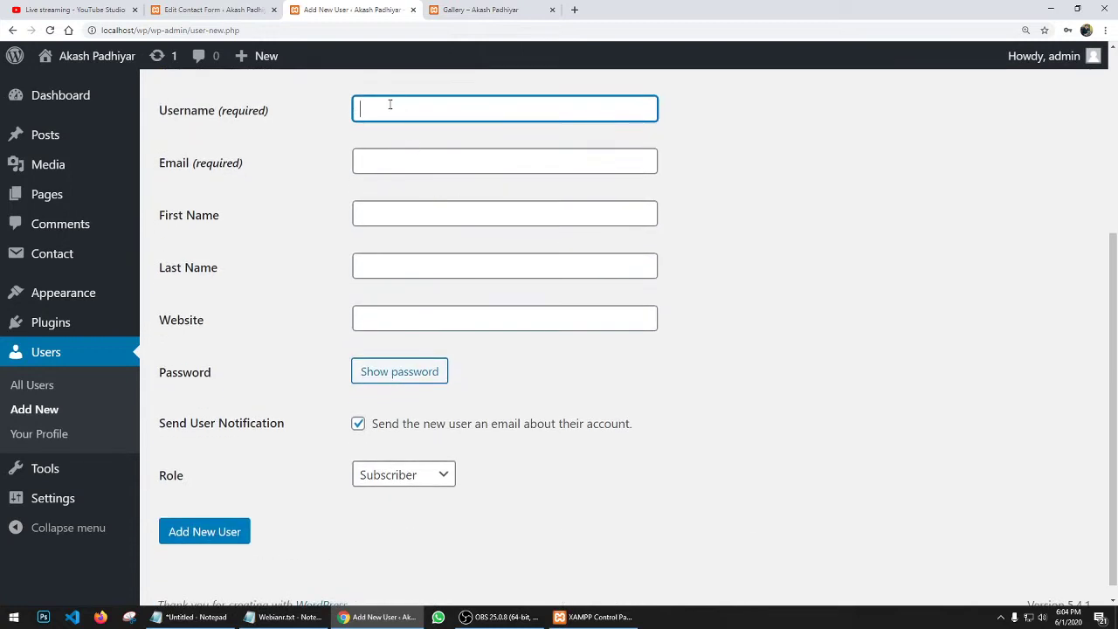
{"action": "scroll", "coordinate": [543, 160], "scroll_direction": "down", "scroll_amount": 1}
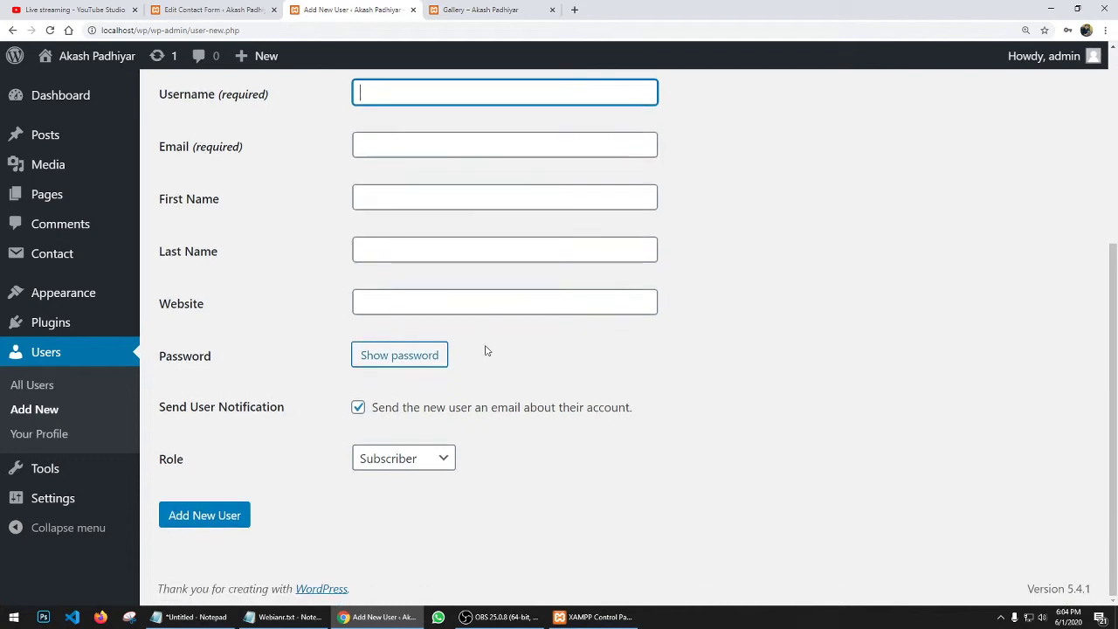
{"action": "left_click", "coordinate": [436, 461]}
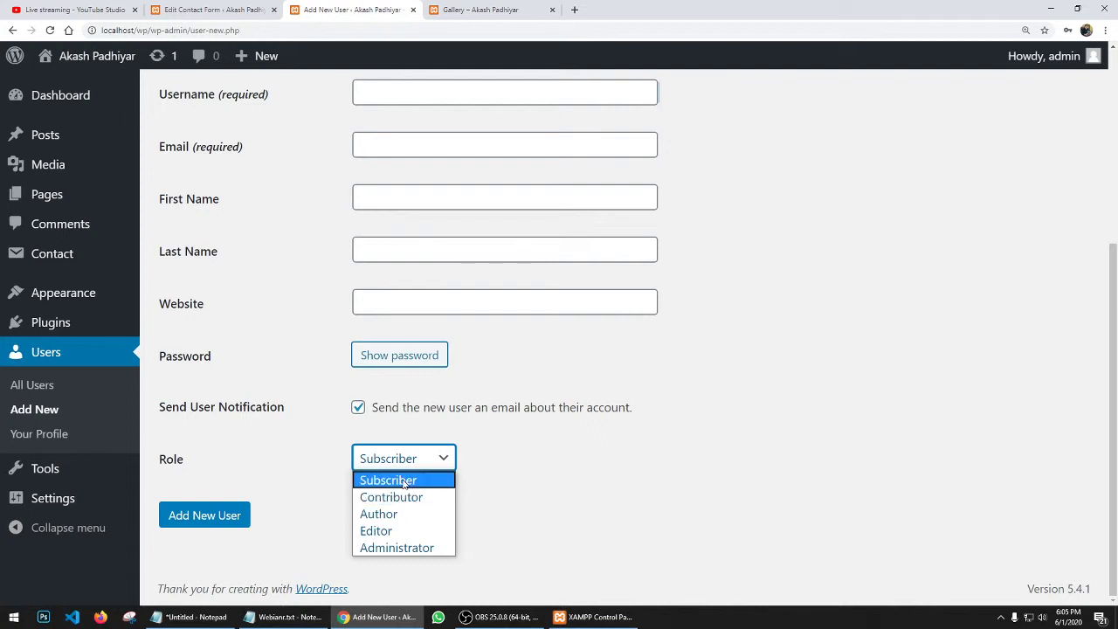
{"action": "left_click", "coordinate": [404, 481]}
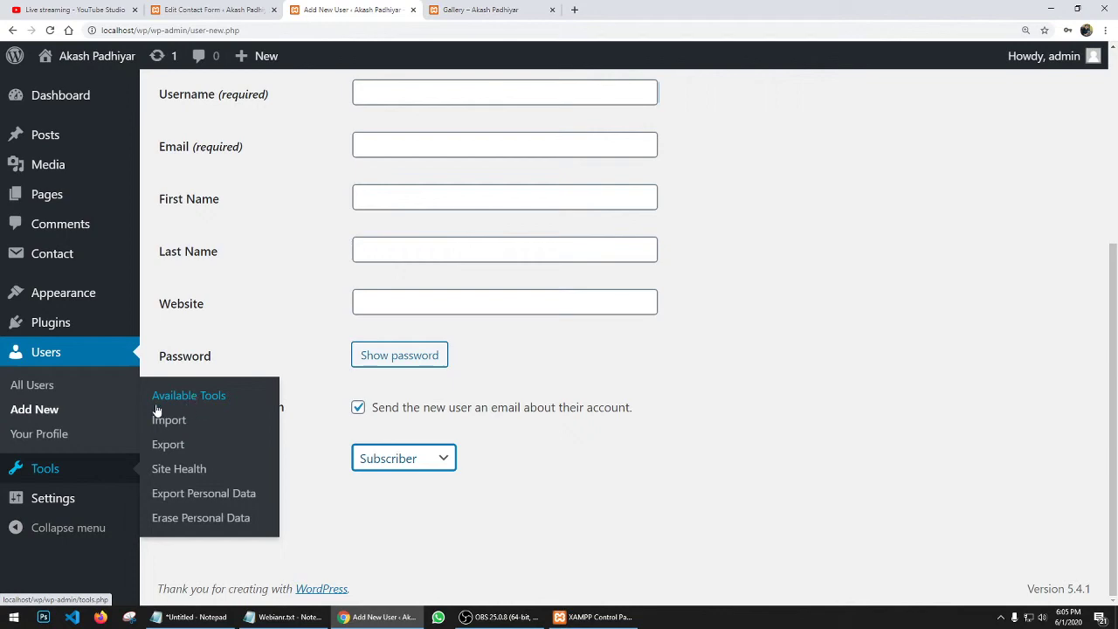
In Your Profile, try the Blue, Coffee, Ocean and Midnight colour schemes, ending on Ectoplasm
{"action": "left_click", "coordinate": [40, 434]}
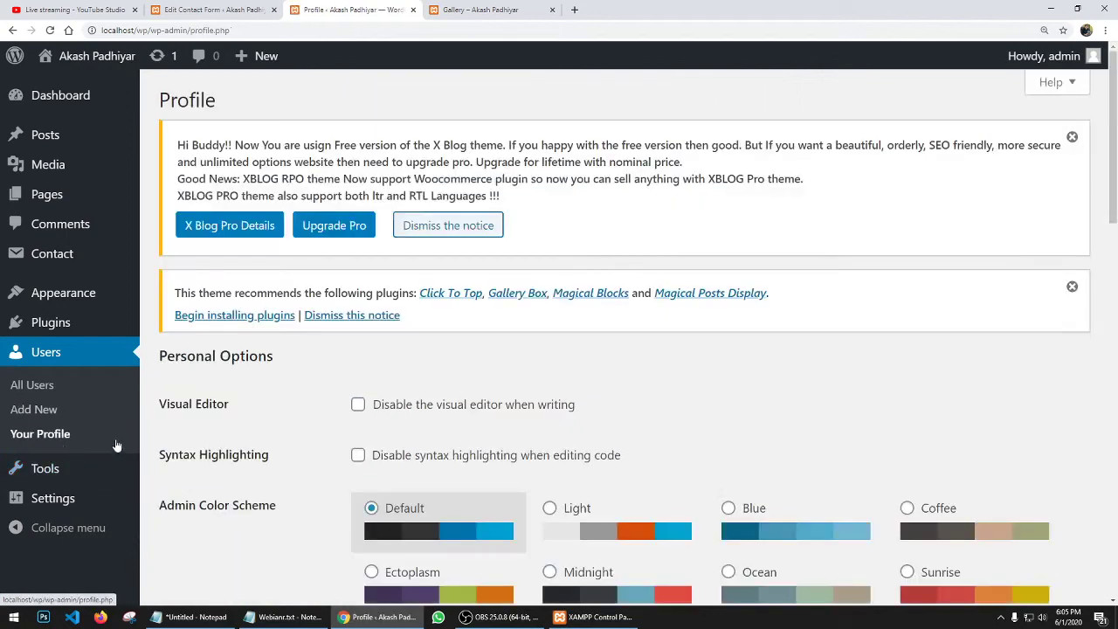
{"action": "scroll", "coordinate": [494, 438], "scroll_direction": "down", "scroll_amount": 2}
{"action": "left_click", "coordinate": [861, 357]}
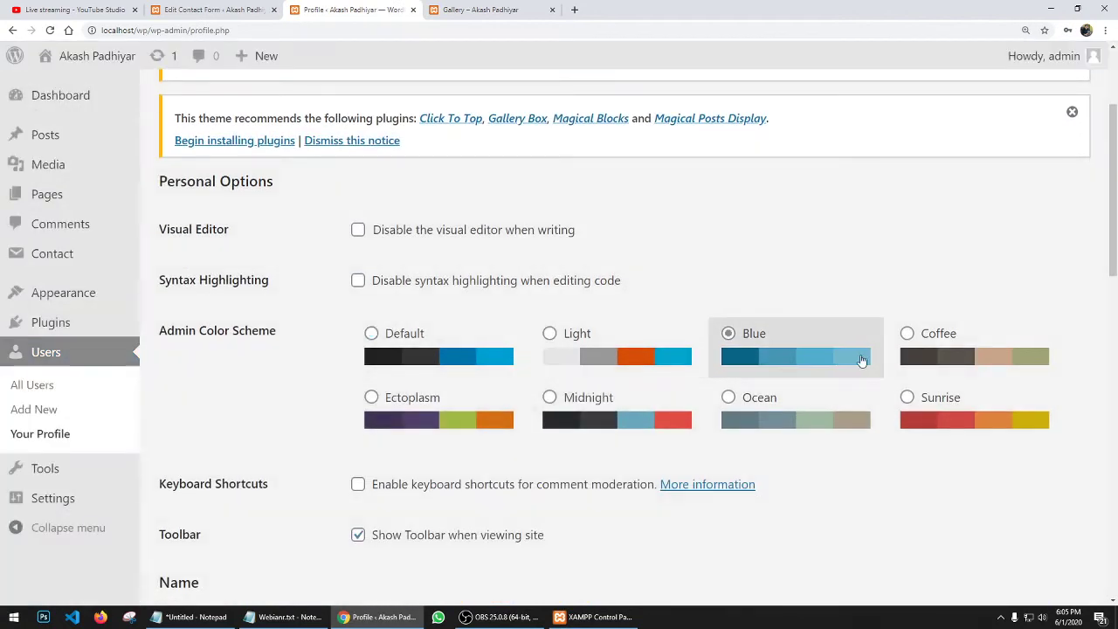
{"action": "left_click", "coordinate": [969, 349]}
{"action": "left_click", "coordinate": [790, 411]}
{"action": "left_click", "coordinate": [611, 410]}
{"action": "left_click", "coordinate": [436, 410]}
{"action": "scroll", "coordinate": [387, 379], "scroll_direction": "down", "scroll_amount": 7}
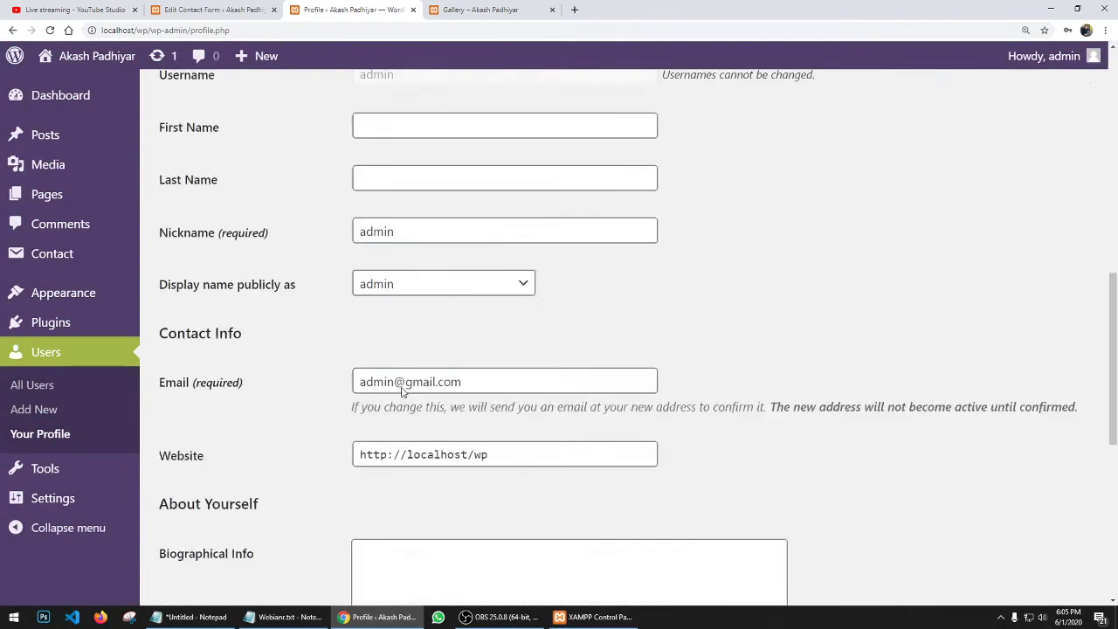
{"action": "scroll", "coordinate": [474, 411], "scroll_direction": "down", "scroll_amount": 3}
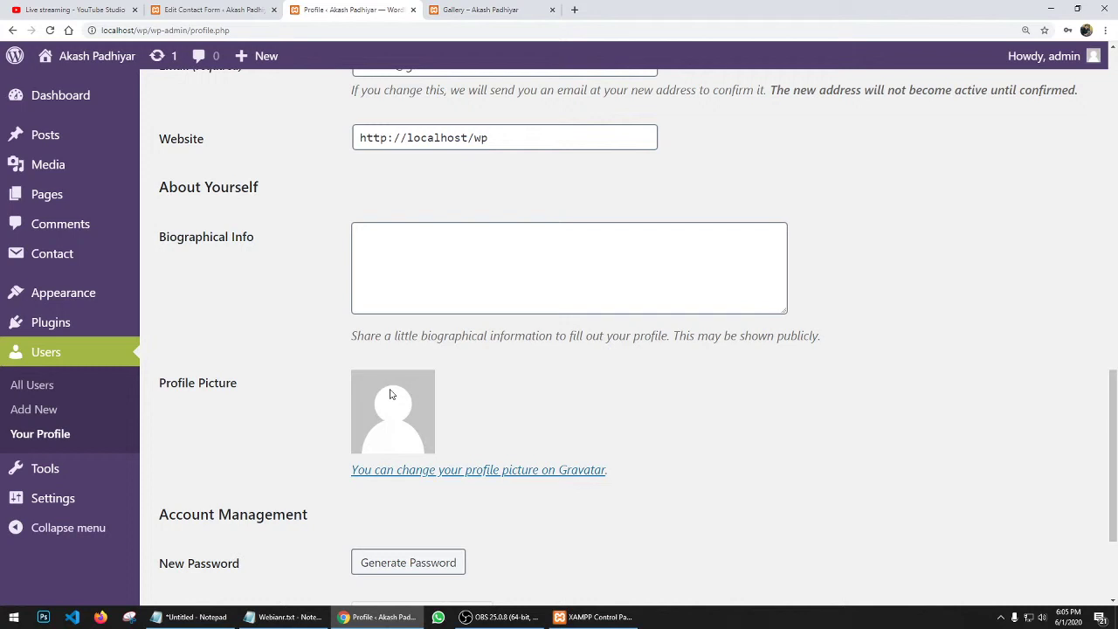
{"action": "scroll", "coordinate": [390, 386], "scroll_direction": "down", "scroll_amount": 3}
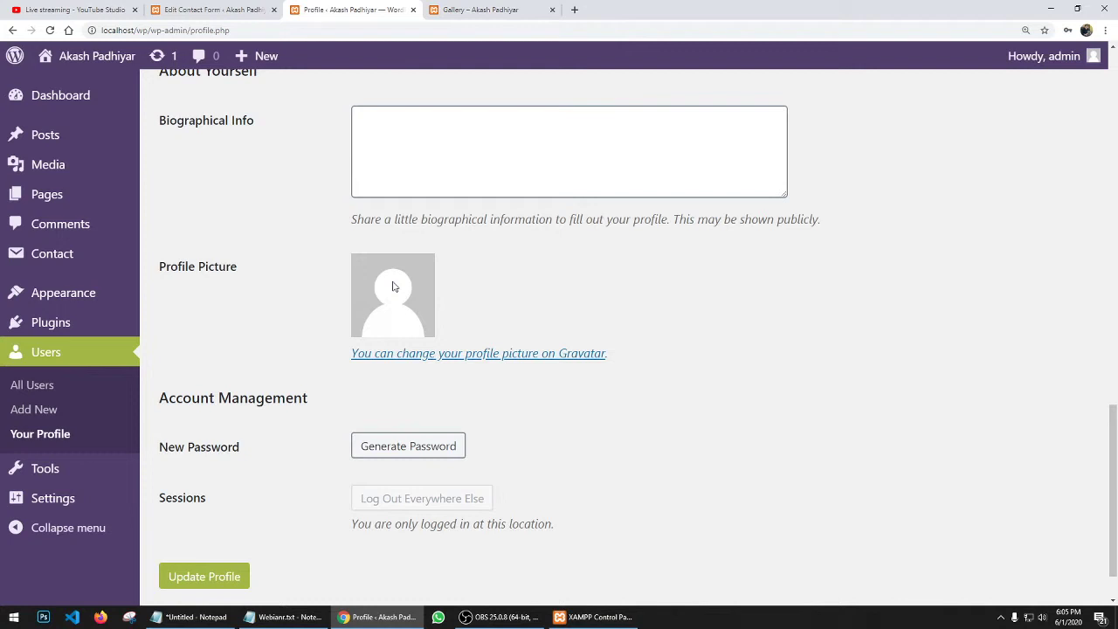
Open Settings > General and scroll through all of its options
{"action": "mouse_move", "coordinate": [93, 504]}
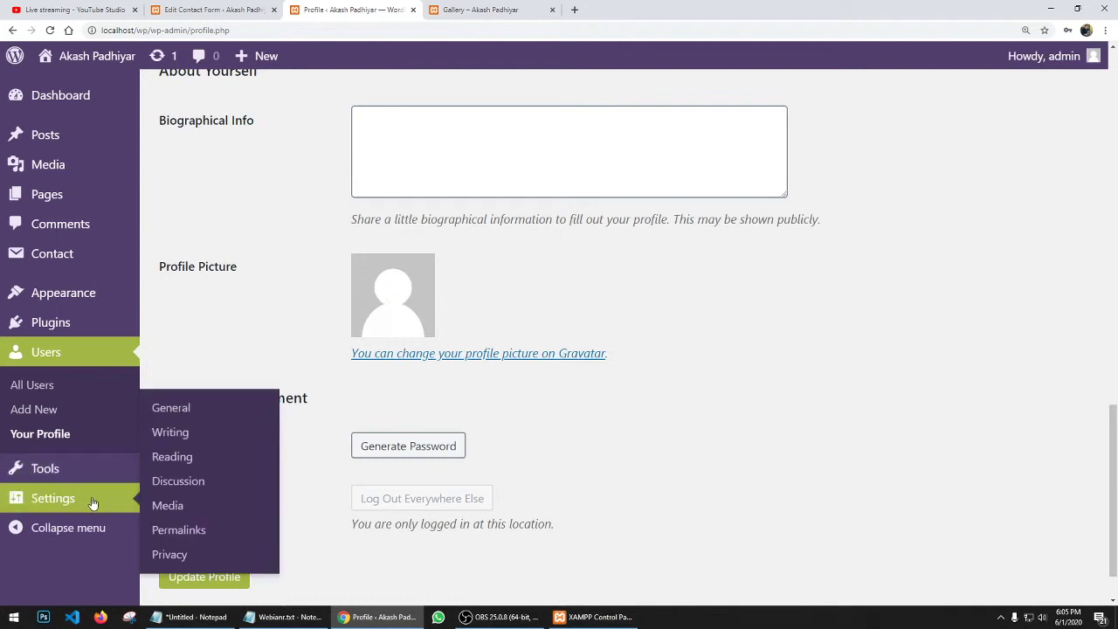
{"action": "left_click", "coordinate": [179, 411]}
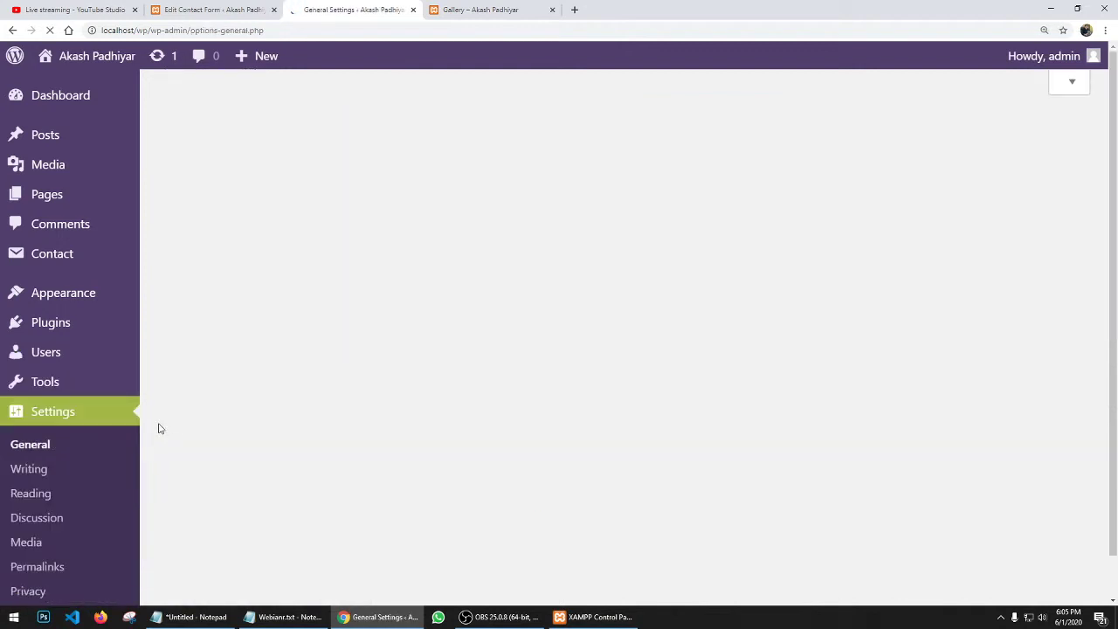
{"action": "scroll", "coordinate": [492, 323], "scroll_direction": "down", "scroll_amount": 2}
{"action": "scroll", "coordinate": [733, 242], "scroll_direction": "down", "scroll_amount": 1}
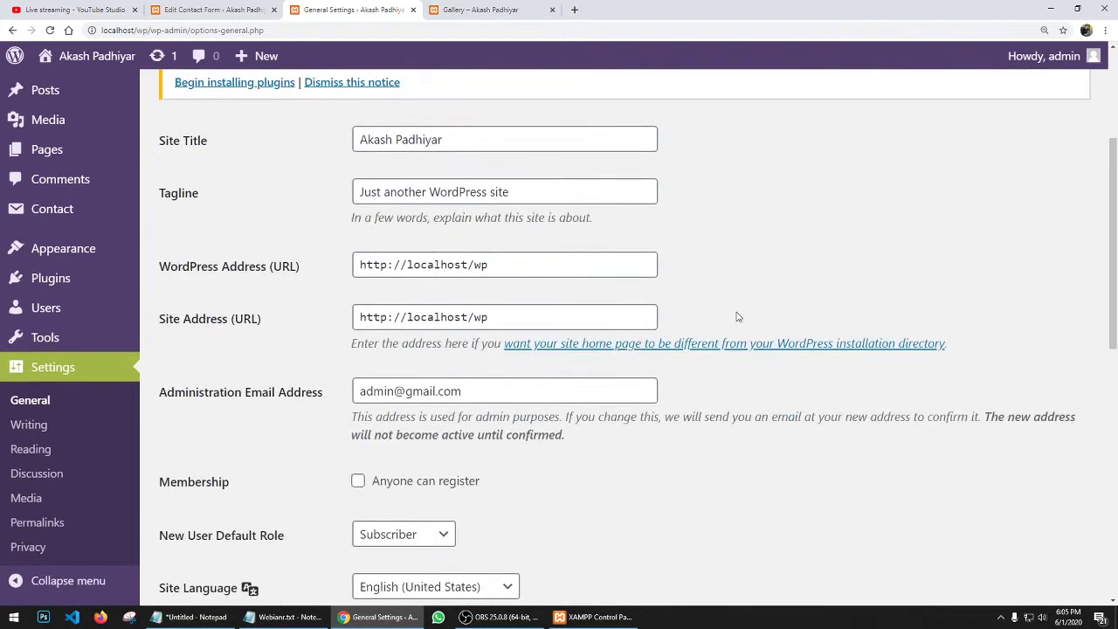
{"action": "scroll", "coordinate": [733, 323], "scroll_direction": "up", "scroll_amount": 1}
{"action": "scroll", "coordinate": [524, 323], "scroll_direction": "down", "scroll_amount": 5}
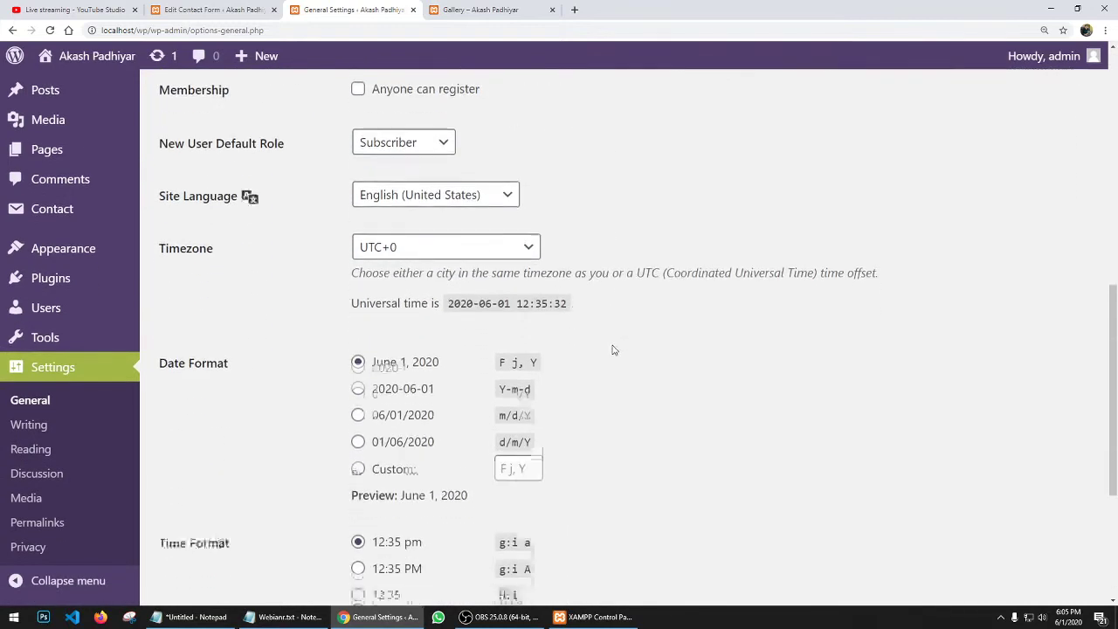
{"action": "scroll", "coordinate": [613, 349], "scroll_direction": "down", "scroll_amount": 2}
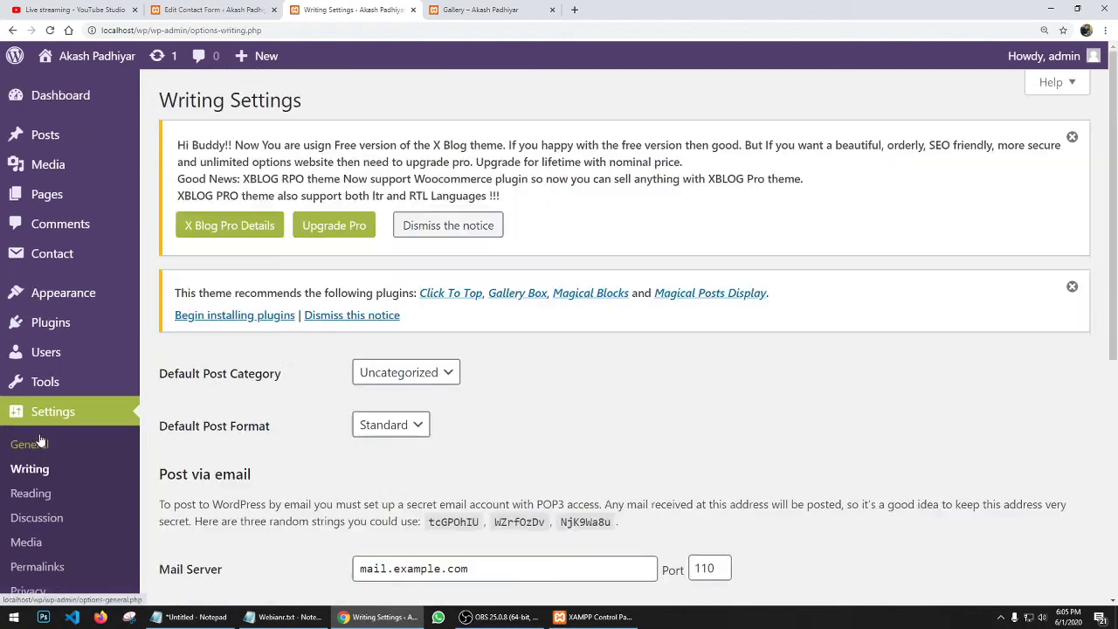
{"action": "scroll", "coordinate": [416, 406], "scroll_direction": "down", "scroll_amount": 2}
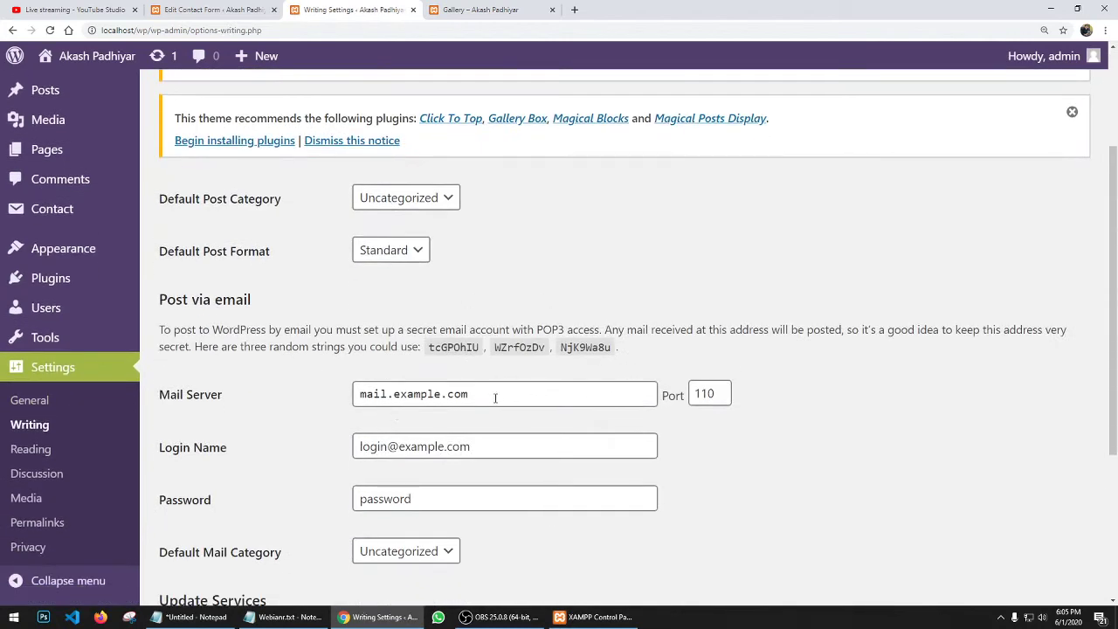
{"action": "scroll", "coordinate": [481, 393], "scroll_direction": "down", "scroll_amount": 1}
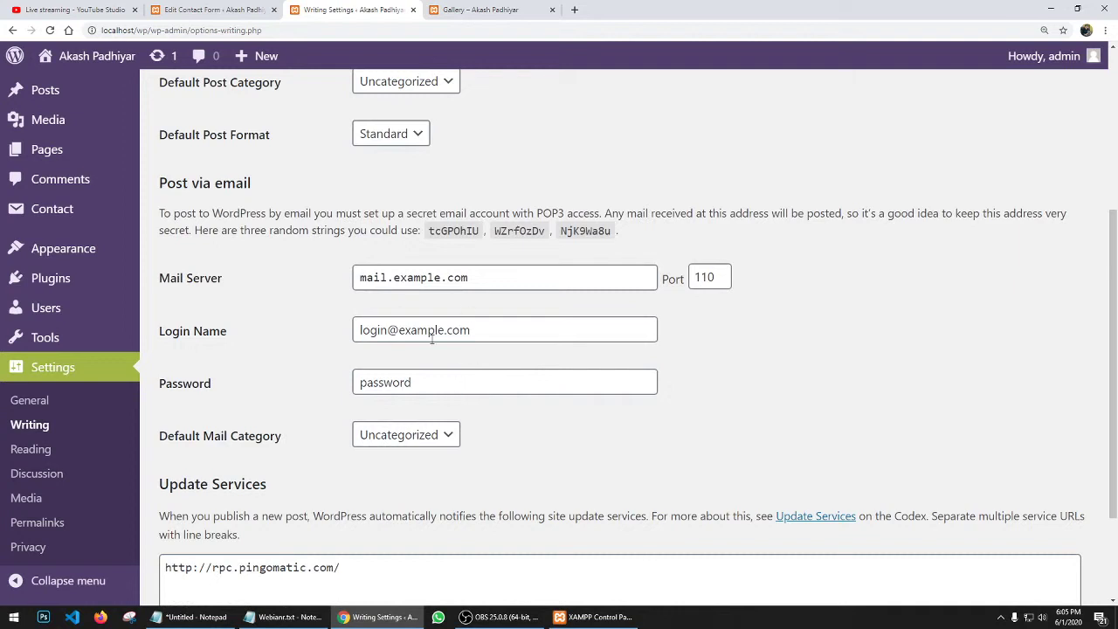
{"action": "left_click", "coordinate": [35, 447]}
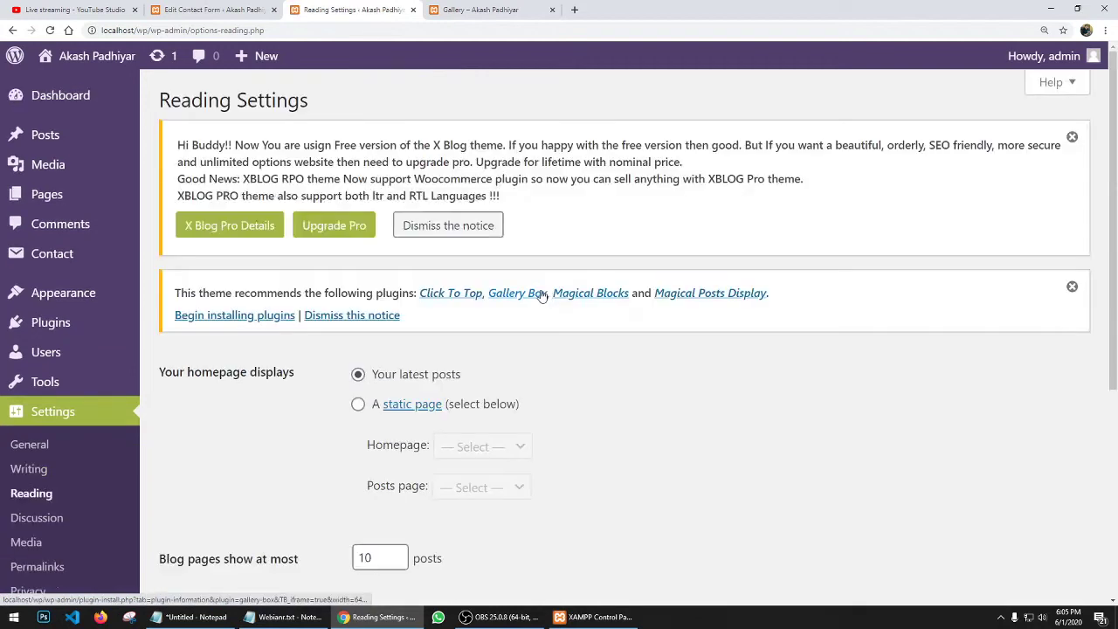
In Reading settings, choose 'A static page' and check the Homepage list without picking a page
{"action": "scroll", "coordinate": [541, 295], "scroll_direction": "down", "scroll_amount": 2}
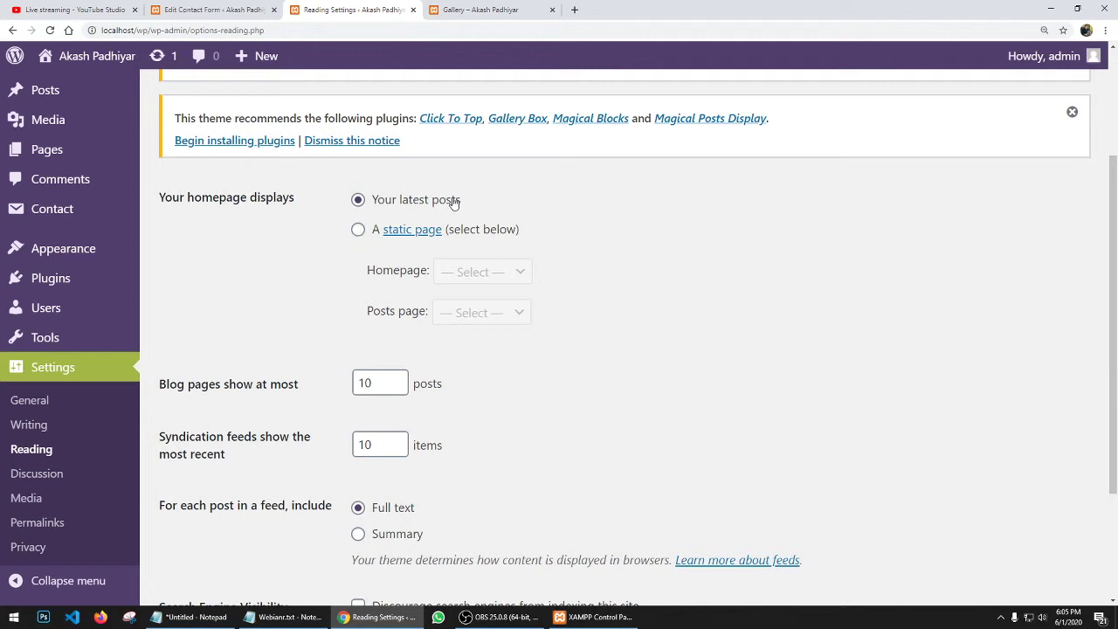
{"action": "left_click", "coordinate": [357, 232]}
{"action": "left_click", "coordinate": [487, 276]}
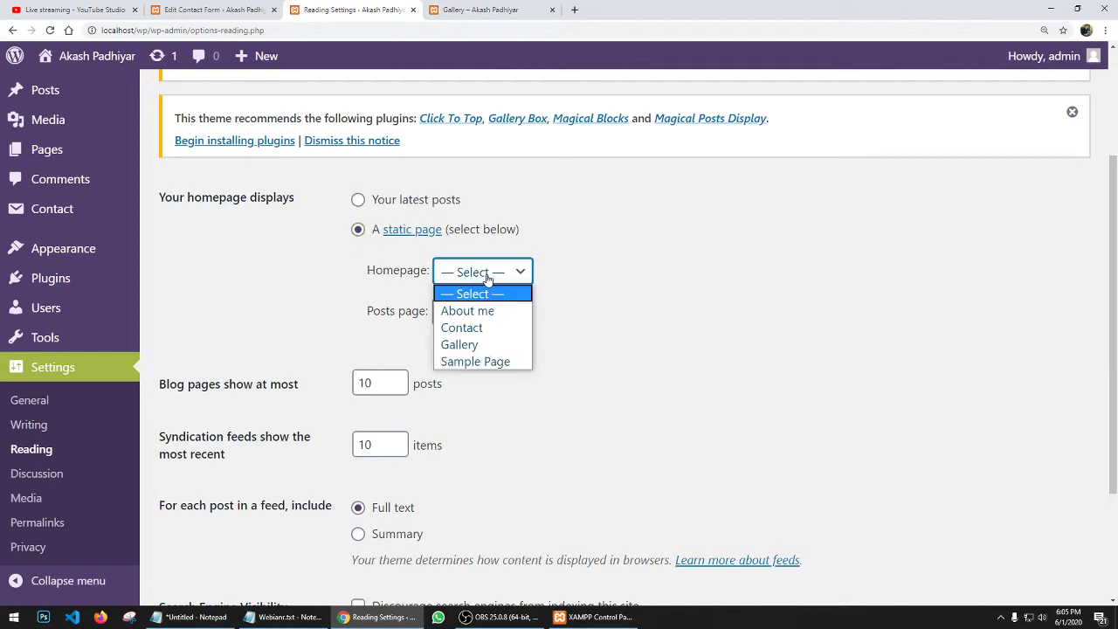
{"action": "left_click", "coordinate": [476, 286]}
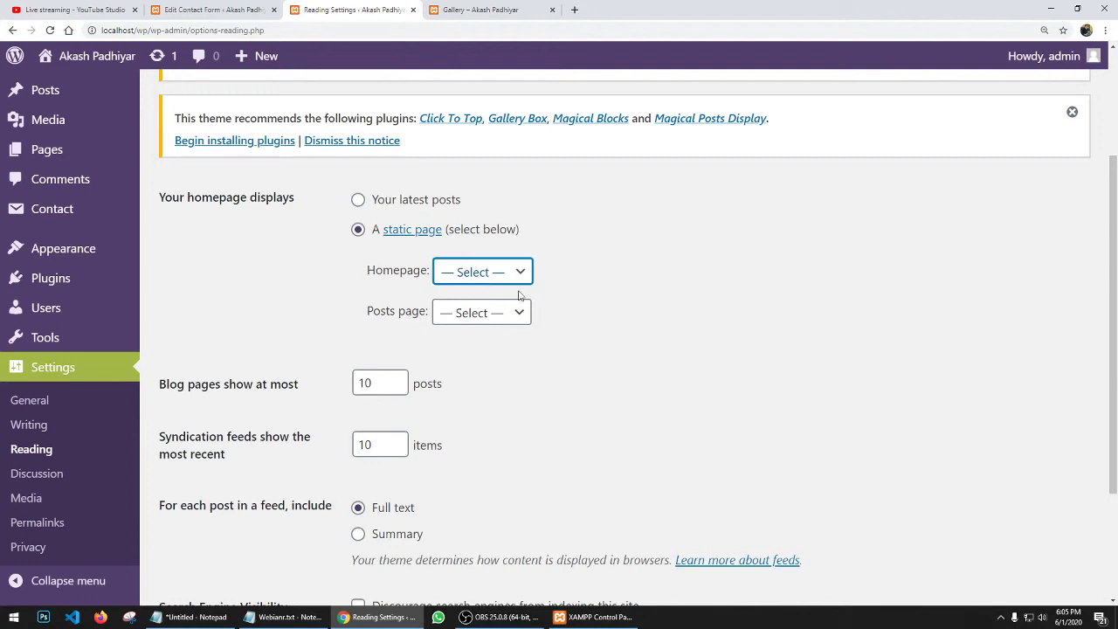
{"action": "scroll", "coordinate": [521, 296], "scroll_direction": "down", "scroll_amount": 2}
{"action": "left_click", "coordinate": [48, 477]}
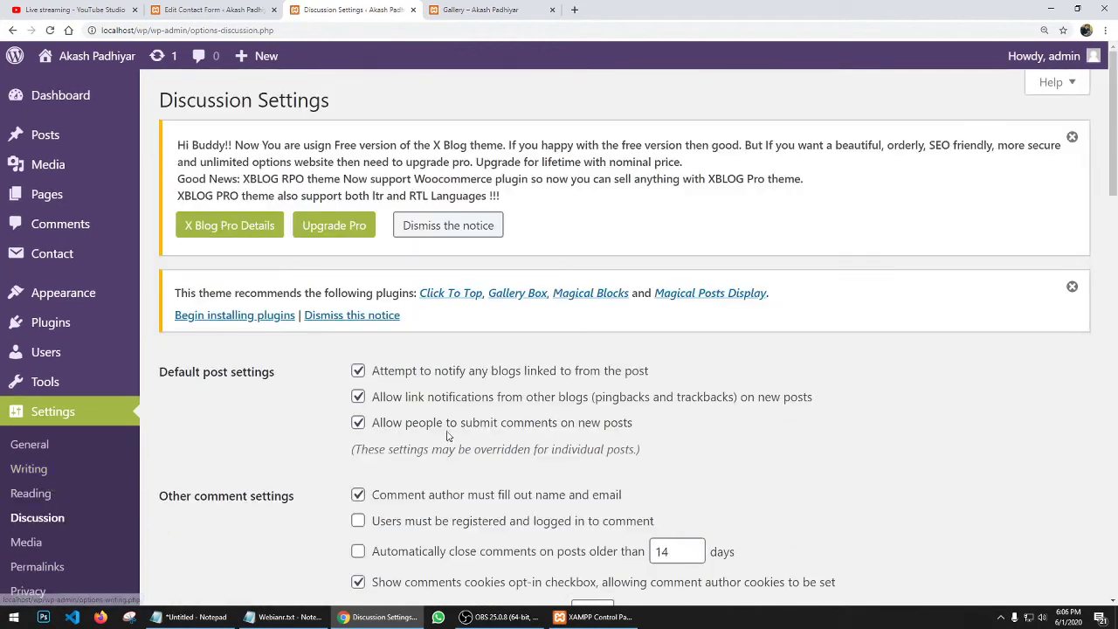
Scroll through the Discussion settings, then review the Media settings page
{"action": "scroll", "coordinate": [413, 464], "scroll_direction": "down", "scroll_amount": 3}
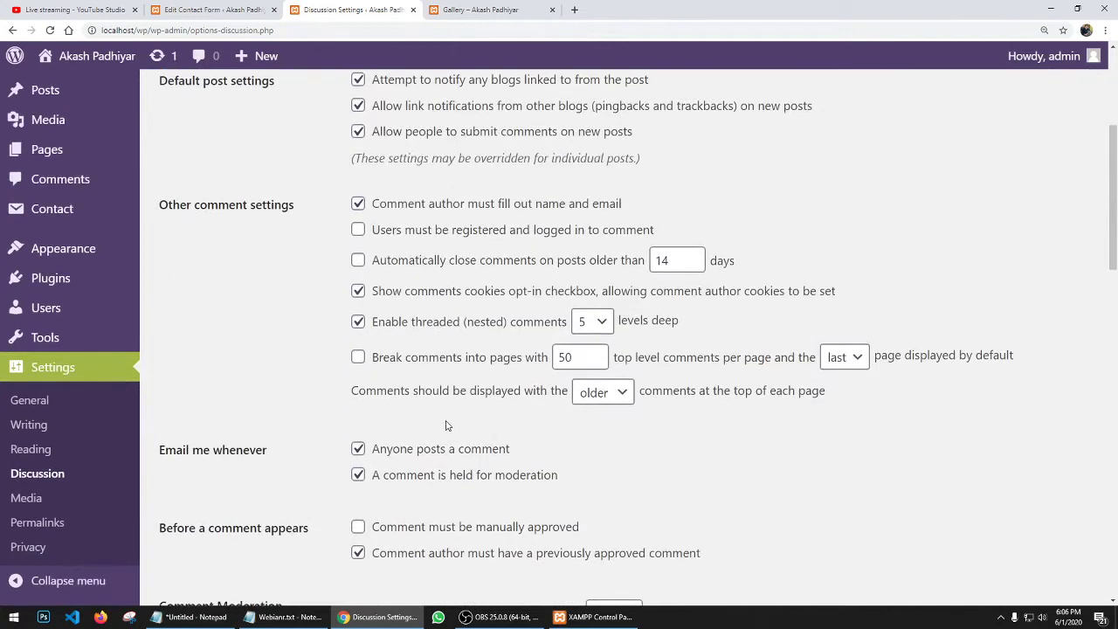
{"action": "scroll", "coordinate": [445, 426], "scroll_direction": "down", "scroll_amount": 1}
{"action": "left_click", "coordinate": [72, 504]}
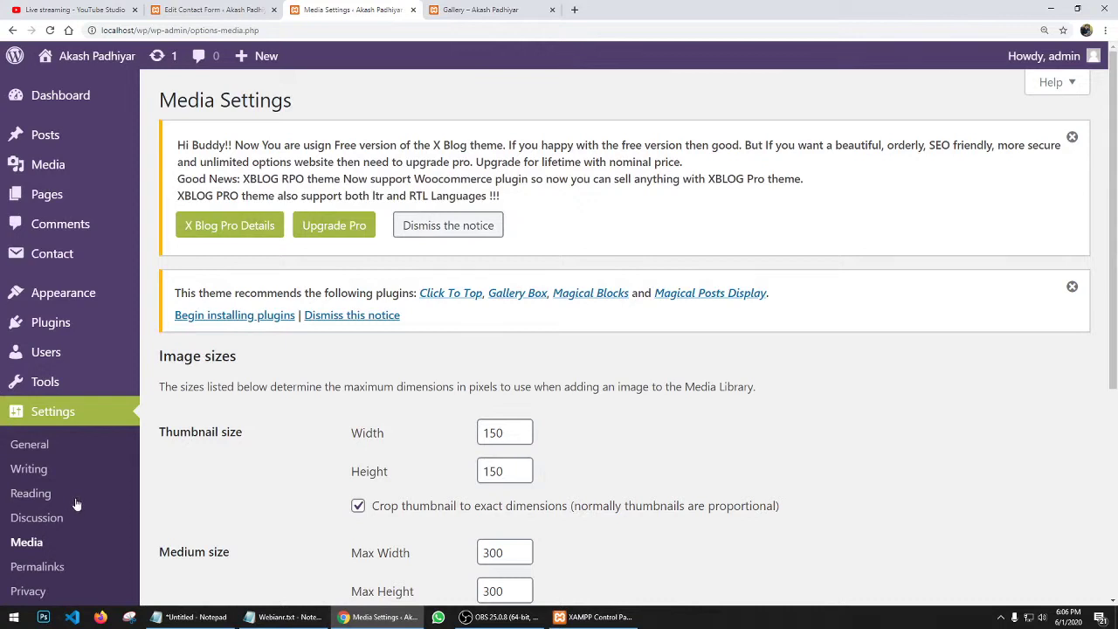
{"action": "scroll", "coordinate": [406, 238], "scroll_direction": "down", "scroll_amount": 2}
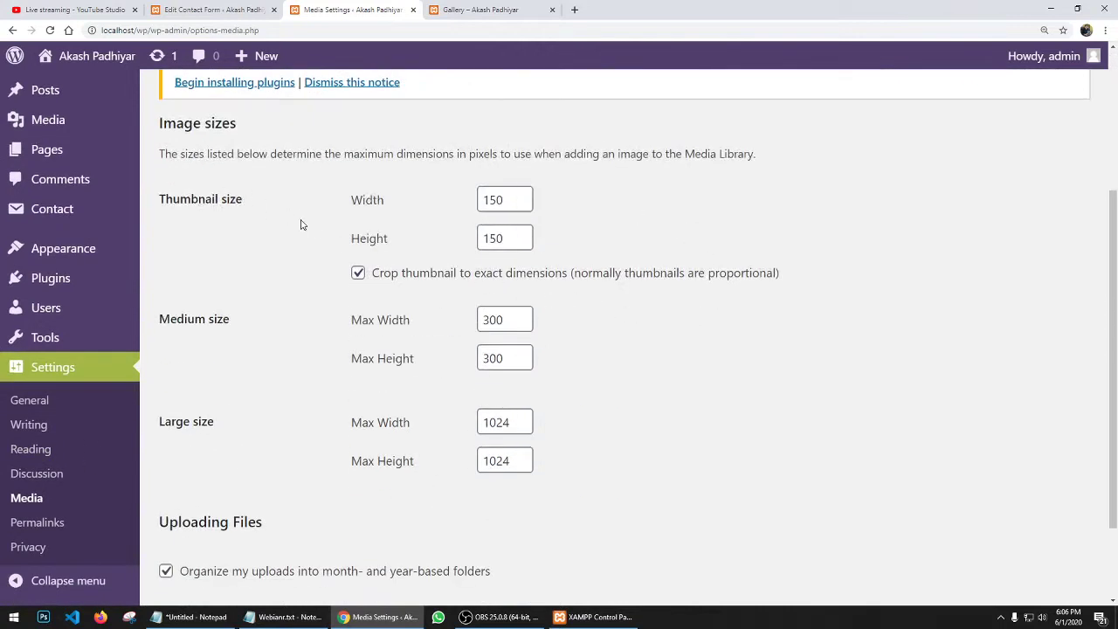
{"action": "scroll", "coordinate": [200, 402], "scroll_direction": "down", "scroll_amount": 1}
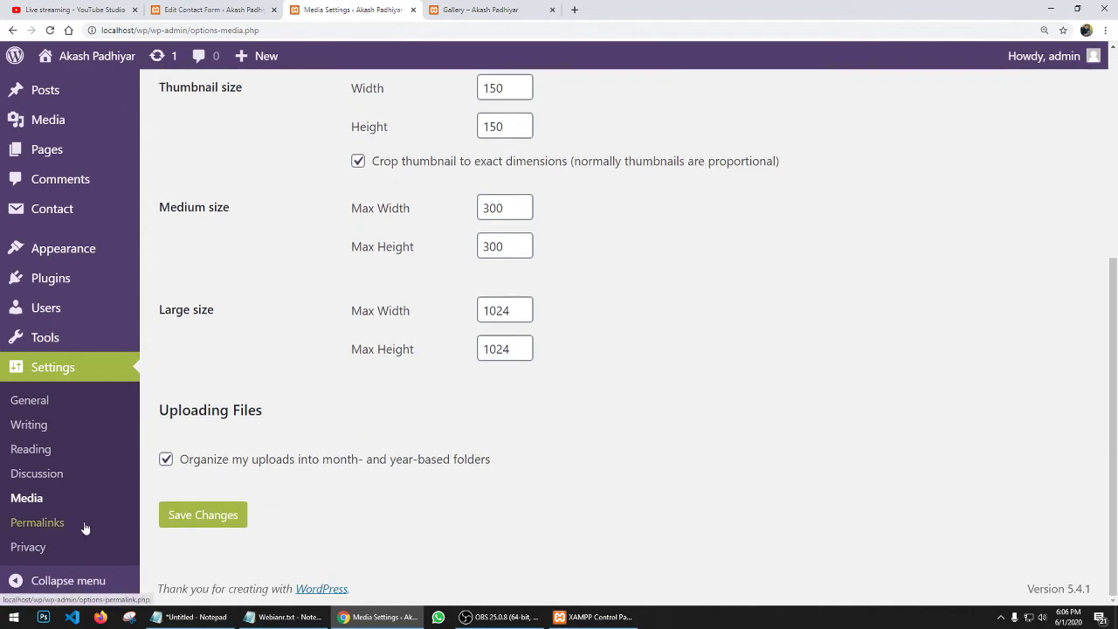
Review Permalink settings (Day and name), return to the dashboard, and select the Gallery tab's URL
{"action": "left_click", "coordinate": [36, 522]}
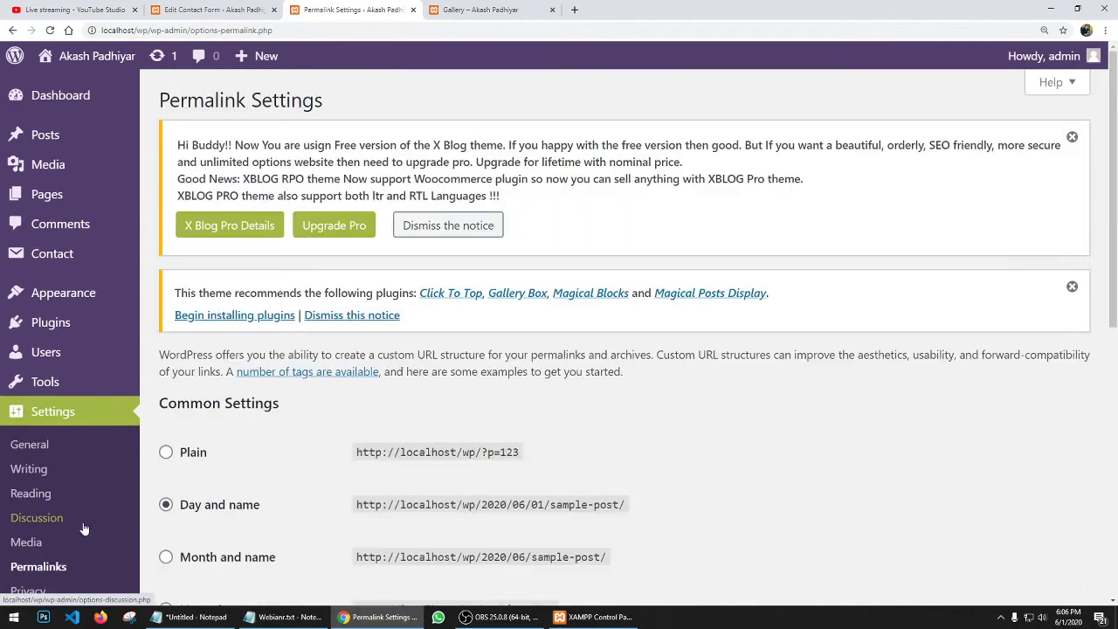
{"action": "scroll", "coordinate": [762, 453], "scroll_direction": "down", "scroll_amount": 3}
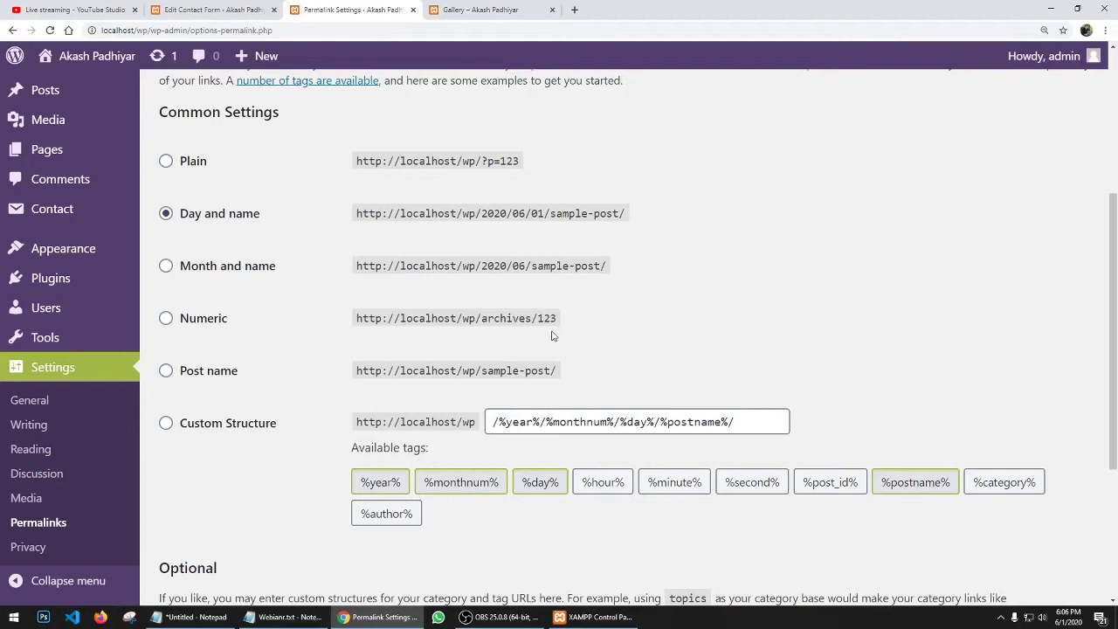
{"action": "scroll", "coordinate": [218, 426], "scroll_direction": "down", "scroll_amount": 2}
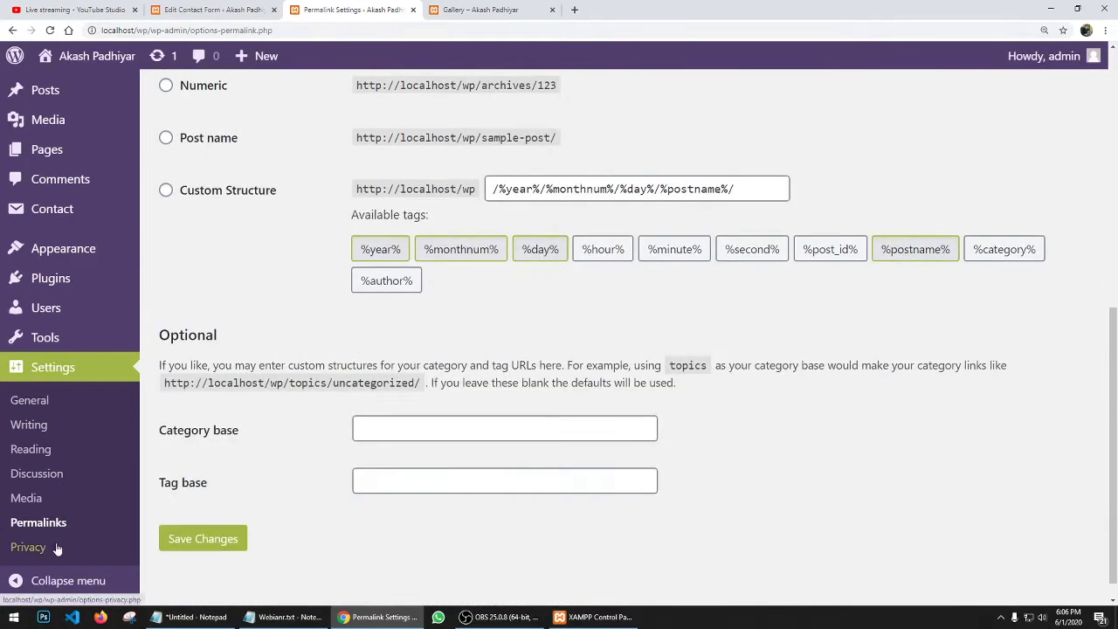
{"action": "scroll", "coordinate": [129, 432], "scroll_direction": "up", "scroll_amount": 2}
{"action": "scroll", "coordinate": [129, 432], "scroll_direction": "up", "scroll_amount": 3}
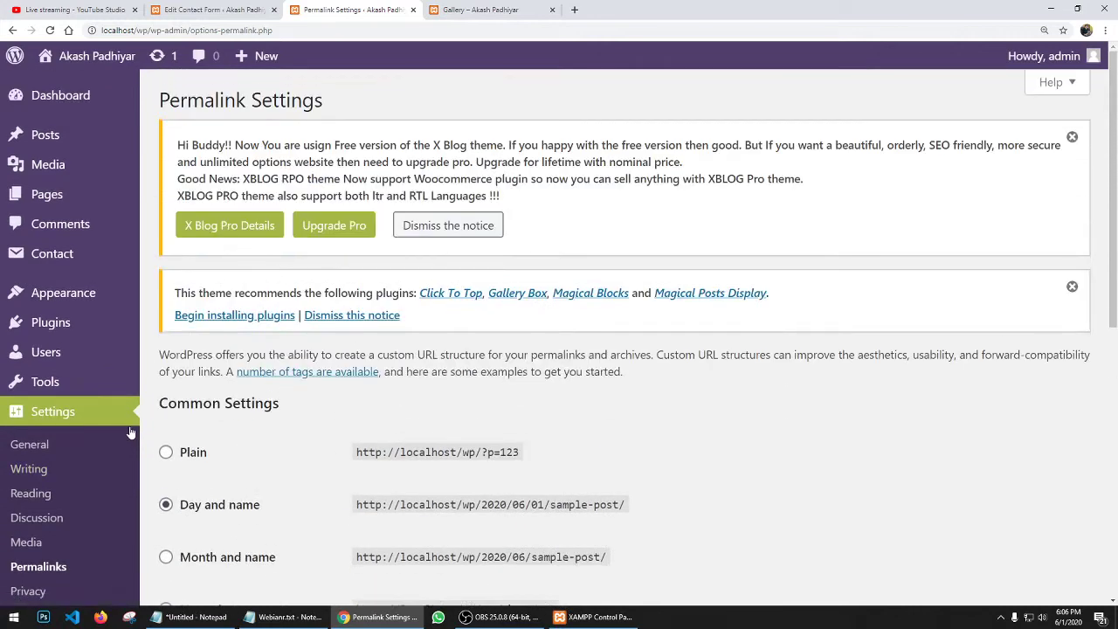
{"action": "left_click", "coordinate": [170, 101]}
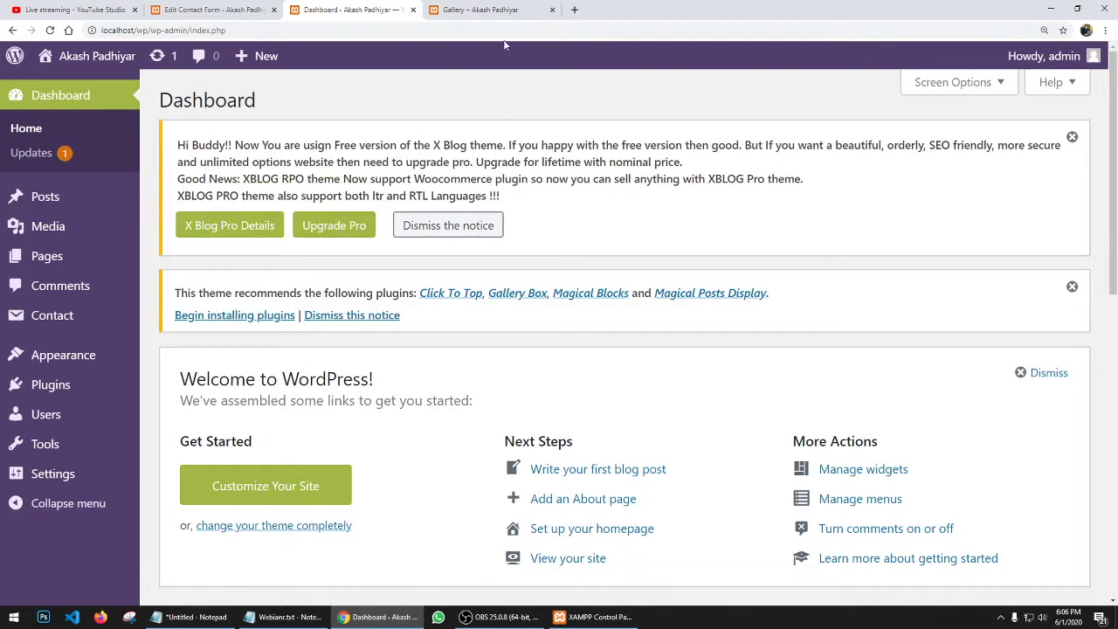
{"action": "left_click", "coordinate": [504, 12]}
{"action": "left_click", "coordinate": [503, 33]}
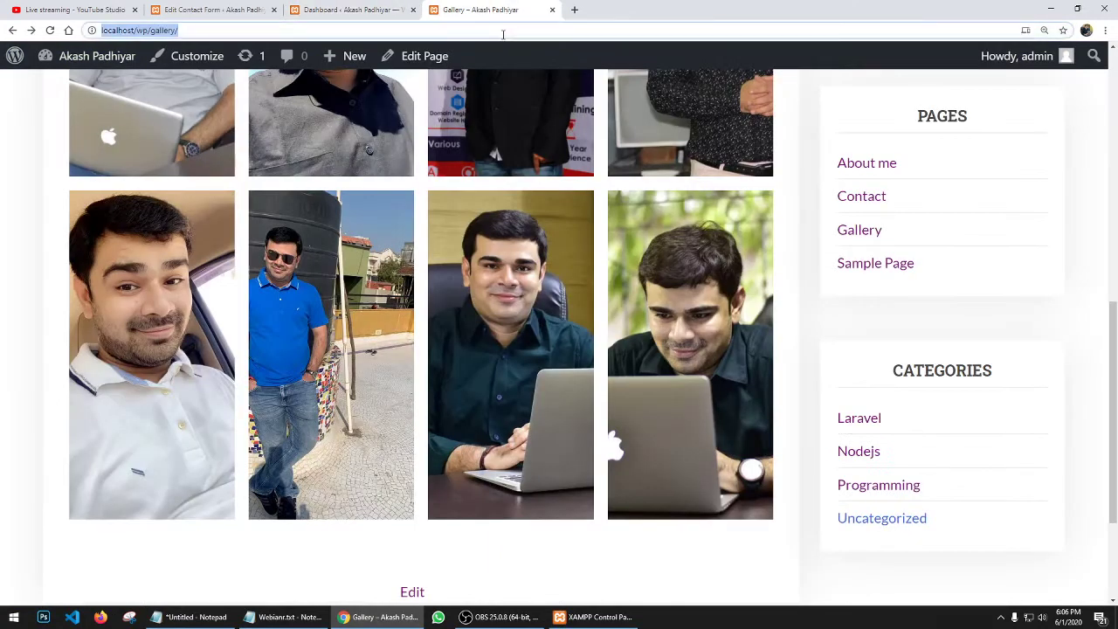
Load shareittips.com, close the quiz pop-up ad, scroll the home page and click its search box
{"action": "type", "text": "shareittips.com"}
{"action": "key", "text": "Return"}
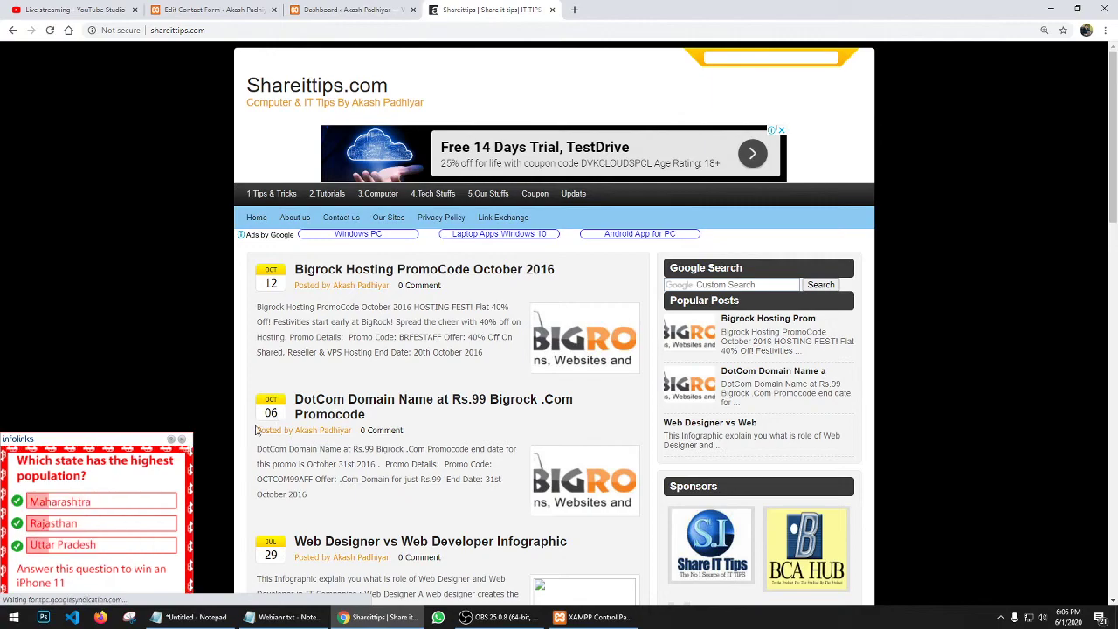
{"action": "left_click", "coordinate": [183, 439]}
{"action": "scroll", "coordinate": [1087, 243], "scroll_direction": "down", "scroll_amount": 3}
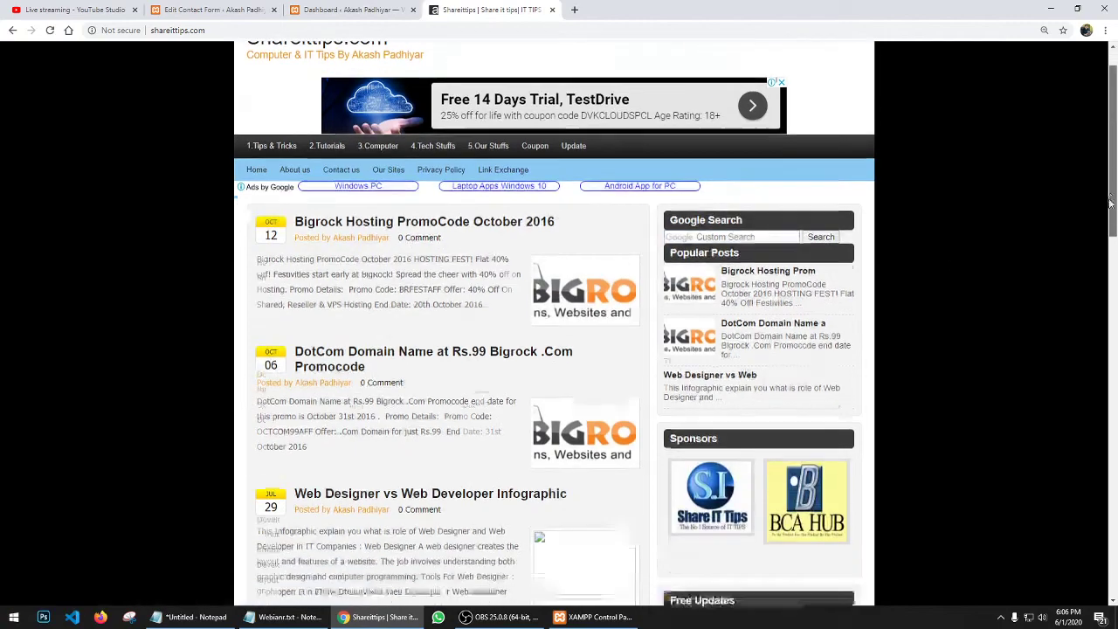
{"action": "left_click_drag", "start_coordinate": [1112, 244], "coordinate": [1109, 88]}
{"action": "left_click", "coordinate": [818, 58]}
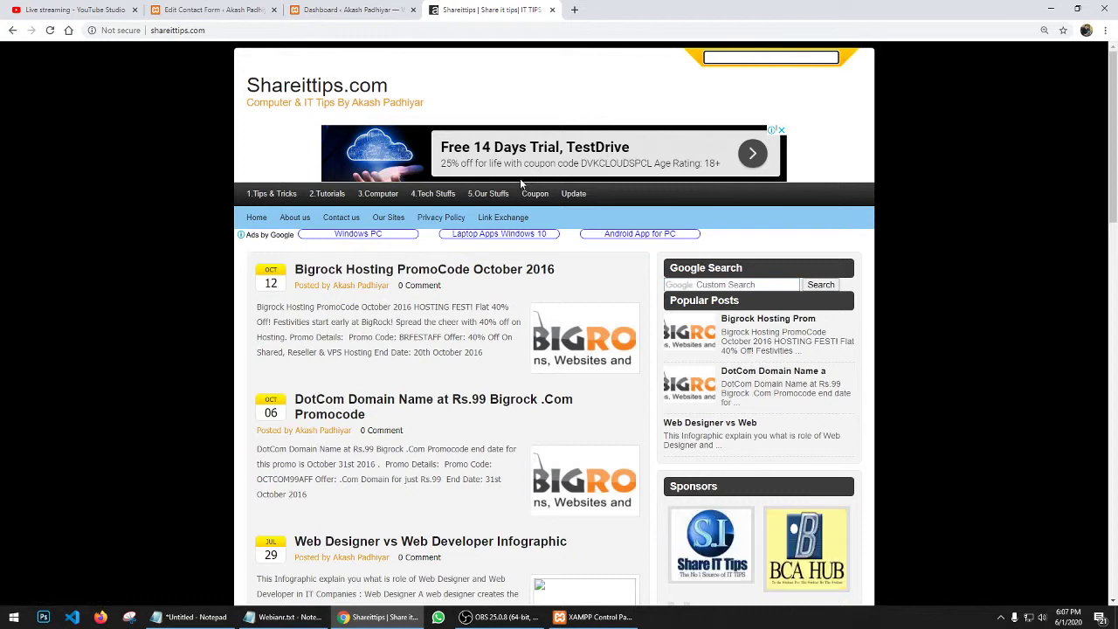
{"action": "left_click", "coordinate": [764, 58]}
{"action": "type", "text": "google cheque"}
{"action": "key", "text": "Return"}
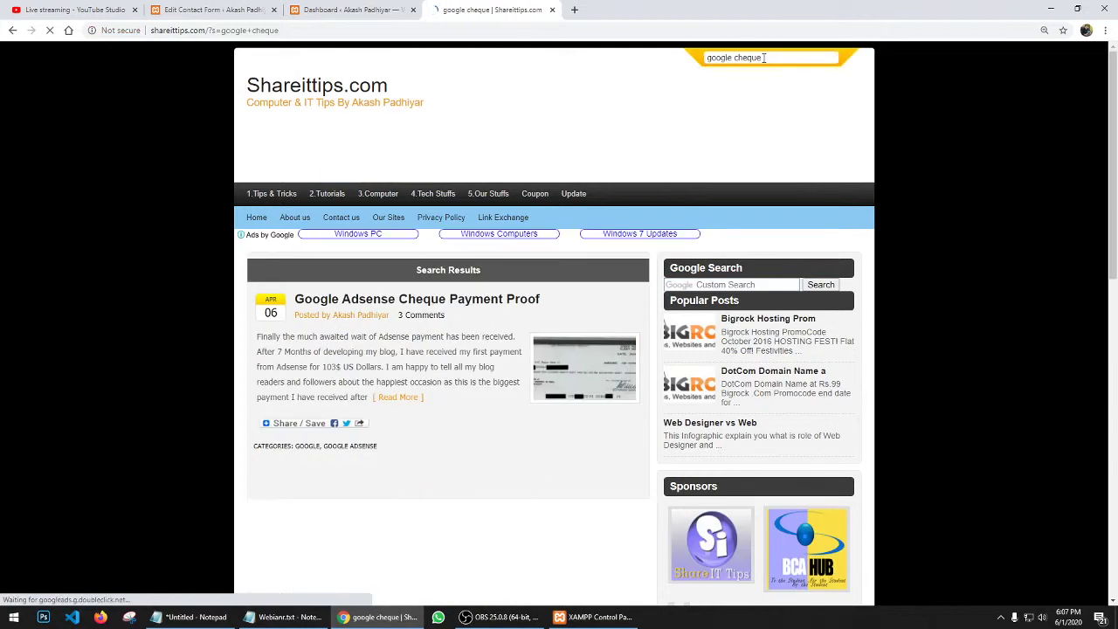
{"action": "left_click", "coordinate": [531, 300]}
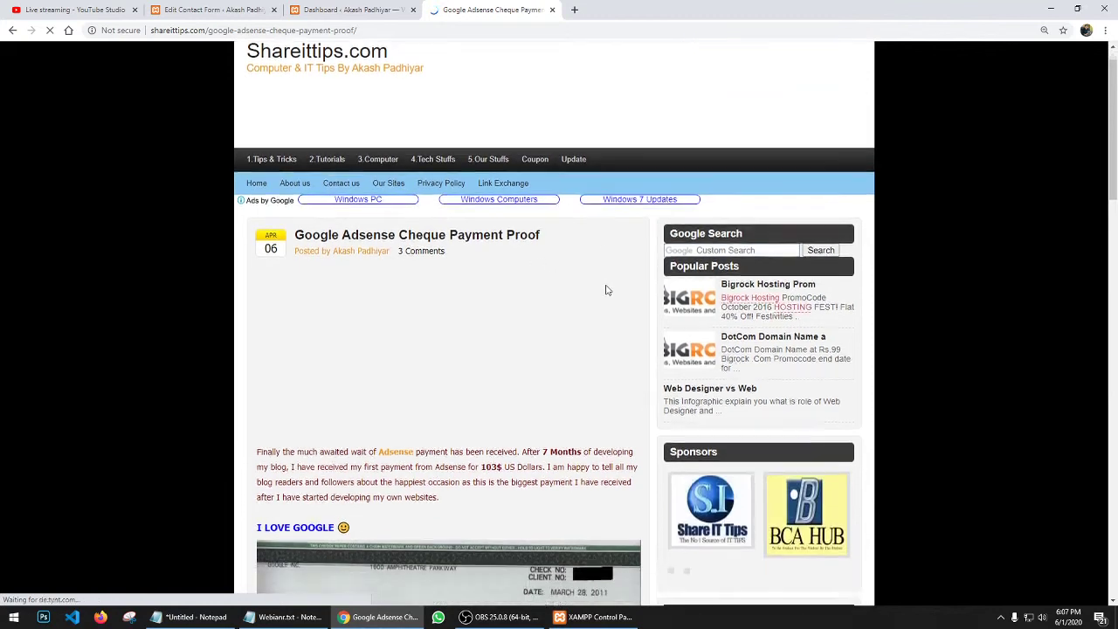
{"action": "scroll", "coordinate": [603, 289], "scroll_direction": "down", "scroll_amount": 4}
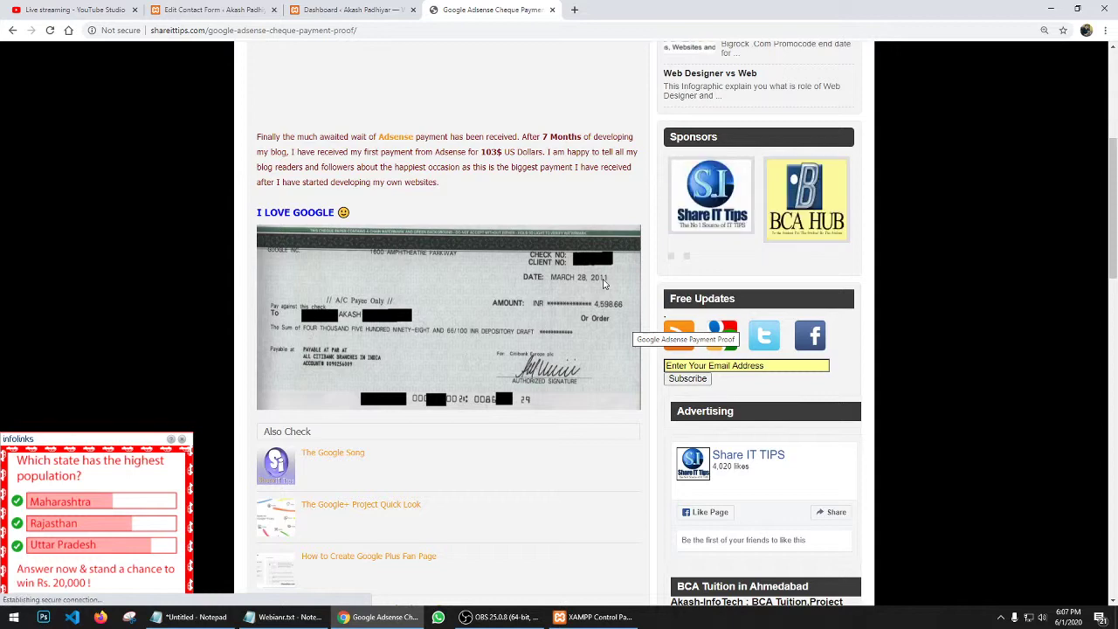
{"action": "scroll", "coordinate": [602, 284], "scroll_direction": "up", "scroll_amount": 4}
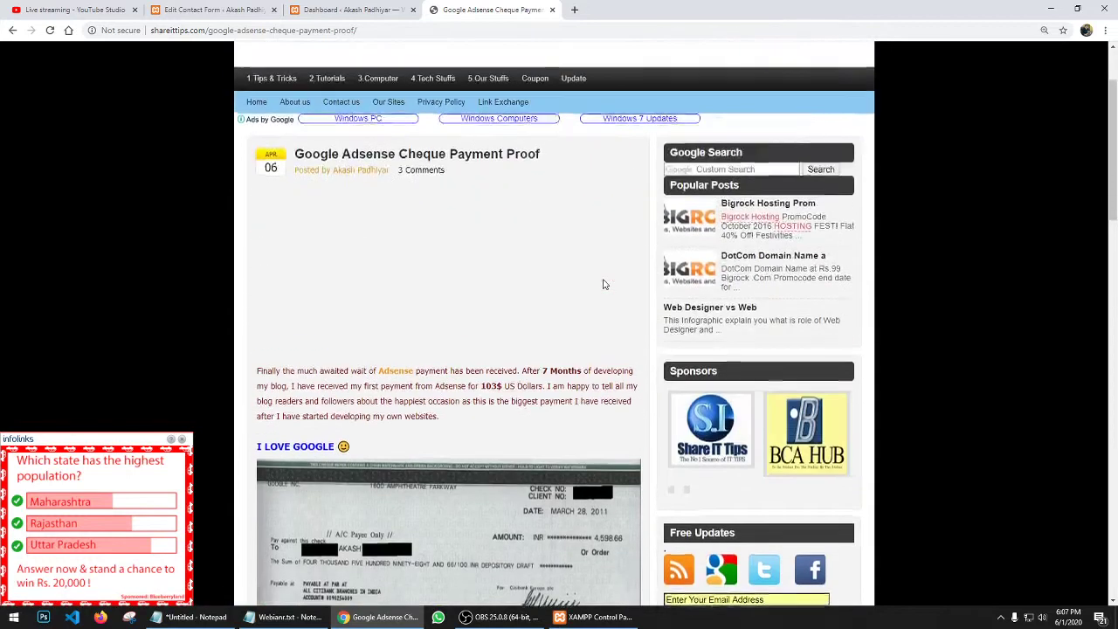
{"action": "left_click", "coordinate": [424, 93]}
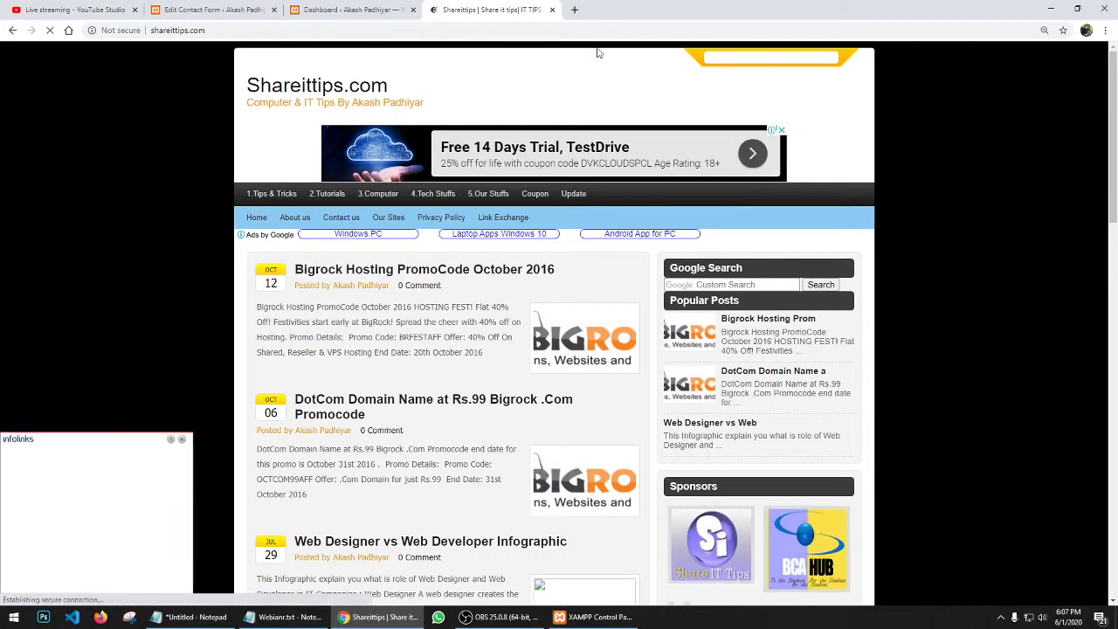
Open YouTube in a new tab, search for the presenter's name, and open their channel
{"action": "left_click", "coordinate": [574, 10]}
{"action": "type", "text": "you"}
{"action": "key", "text": "Return"}
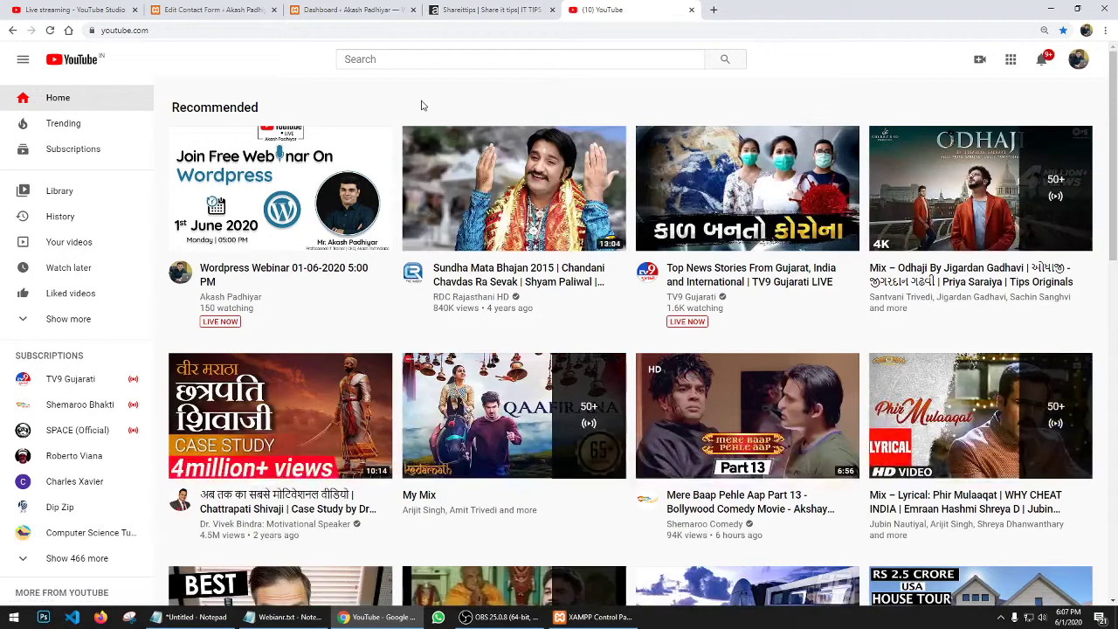
{"action": "left_click", "coordinate": [419, 61]}
{"action": "type", "text": "akash padhiyar"}
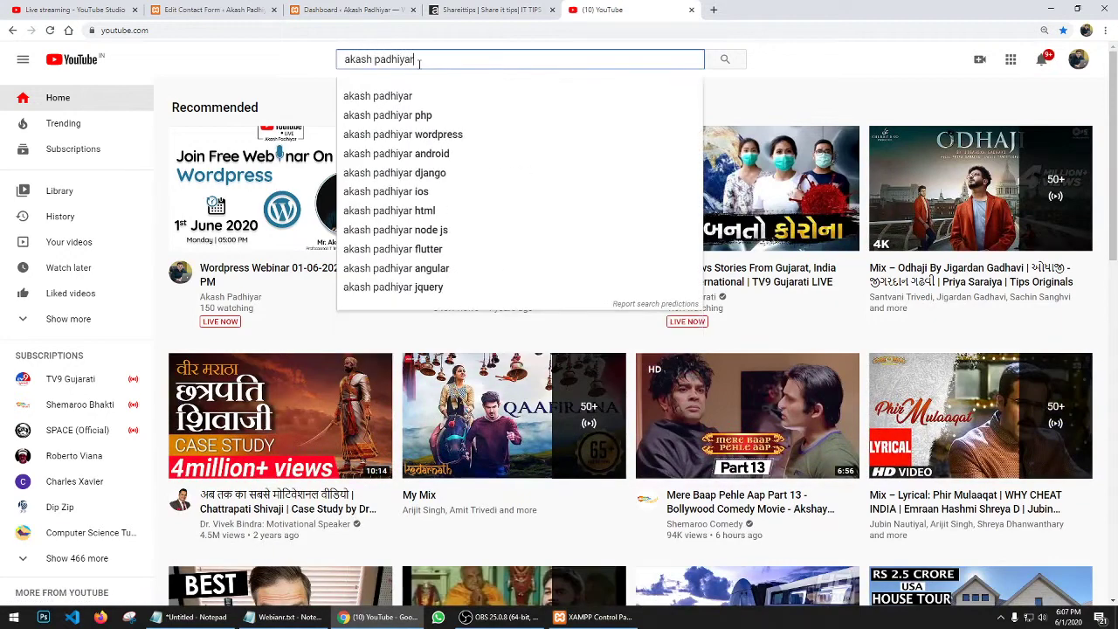
{"action": "key", "text": "Return"}
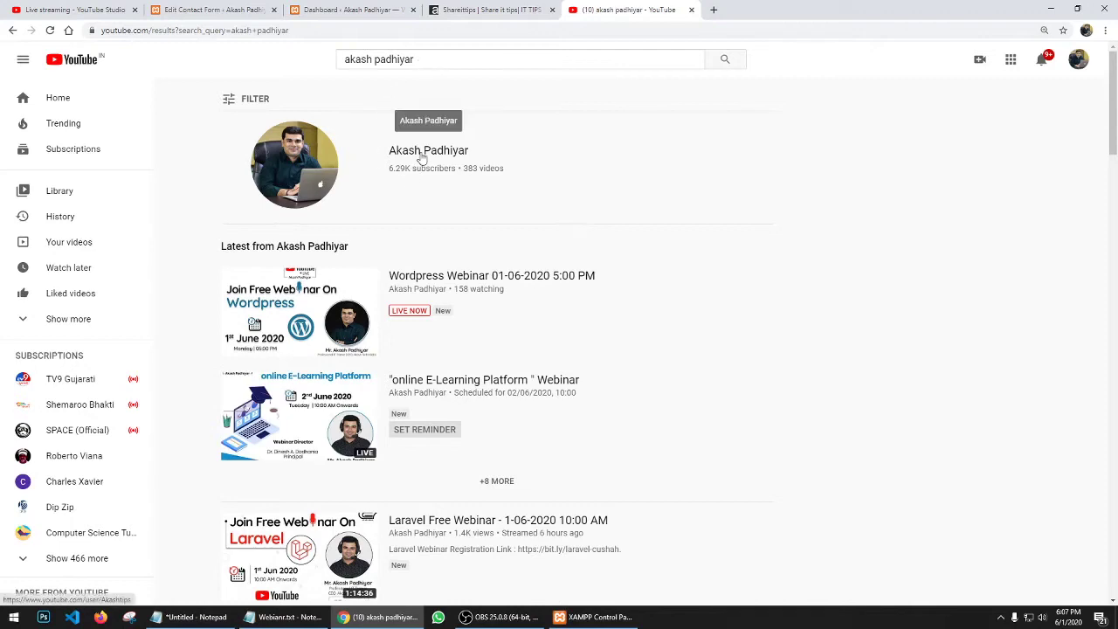
{"action": "left_click", "coordinate": [422, 155]}
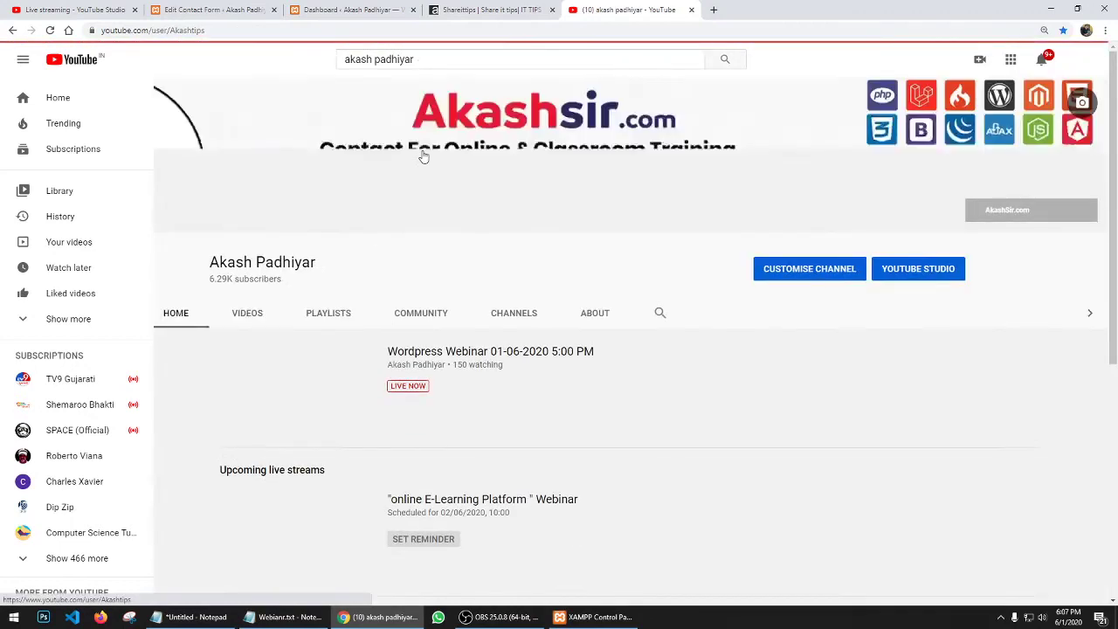
Browse the channel's WordPress tutorial rows, paging through tutorials #7 to #12 and back
{"action": "scroll", "coordinate": [499, 153], "scroll_direction": "down", "scroll_amount": 5}
{"action": "scroll", "coordinate": [512, 179], "scroll_direction": "down", "scroll_amount": 8}
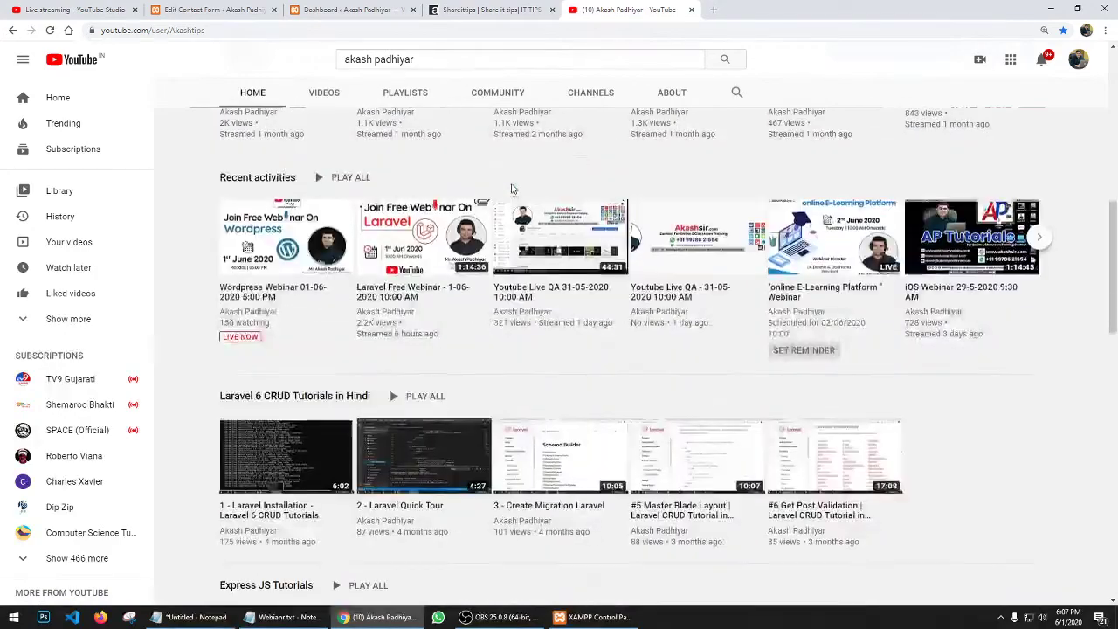
{"action": "scroll", "coordinate": [518, 274], "scroll_direction": "down", "scroll_amount": 7}
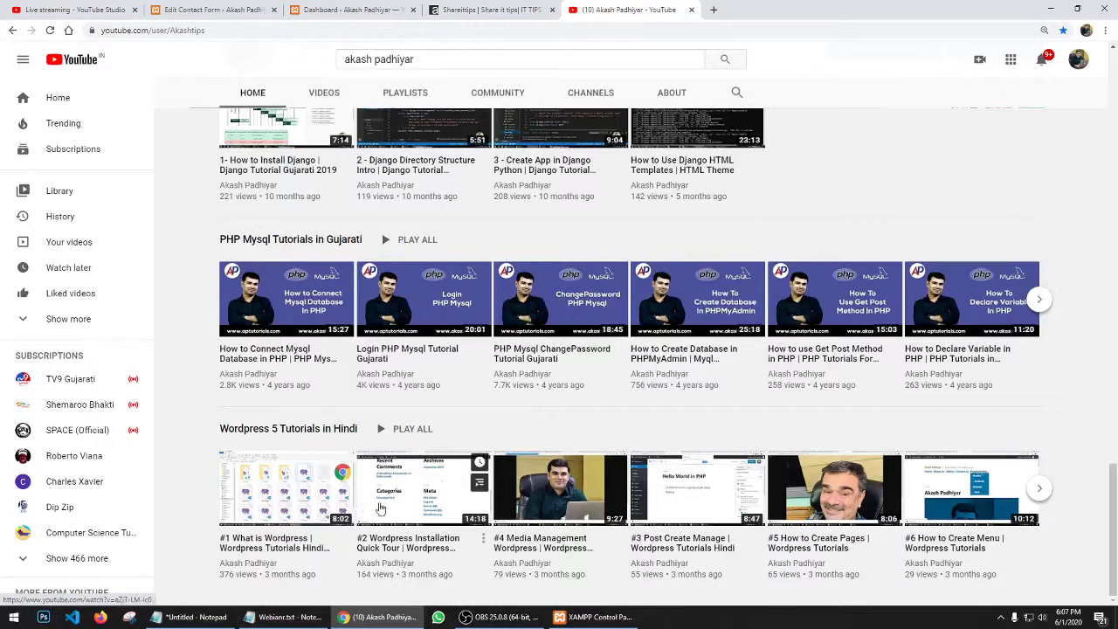
{"action": "left_click", "coordinate": [1039, 490]}
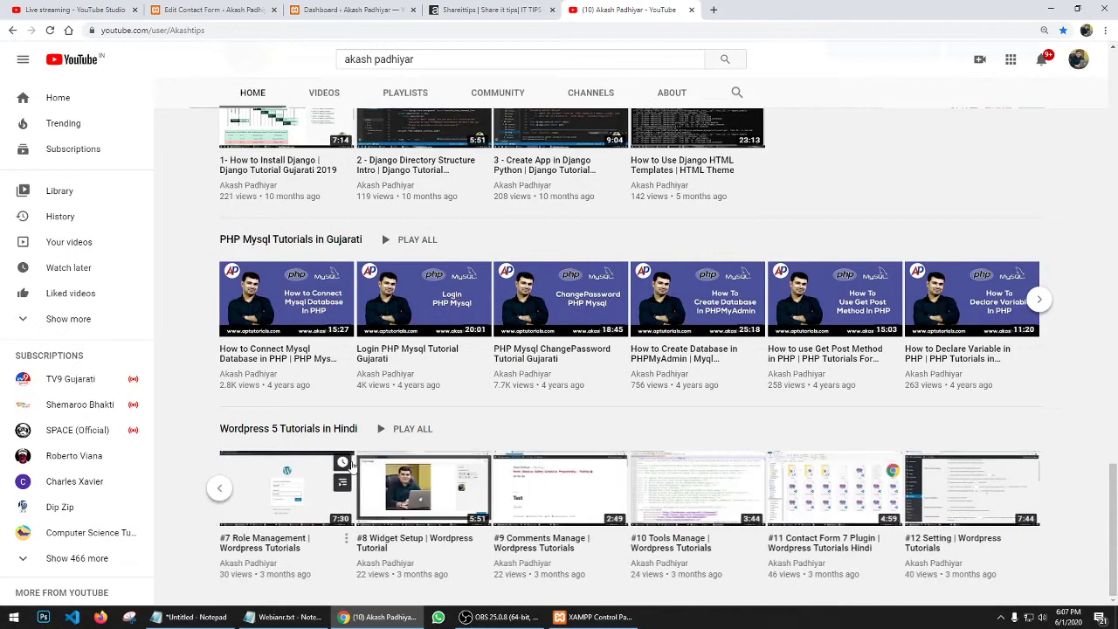
{"action": "left_click", "coordinate": [220, 492]}
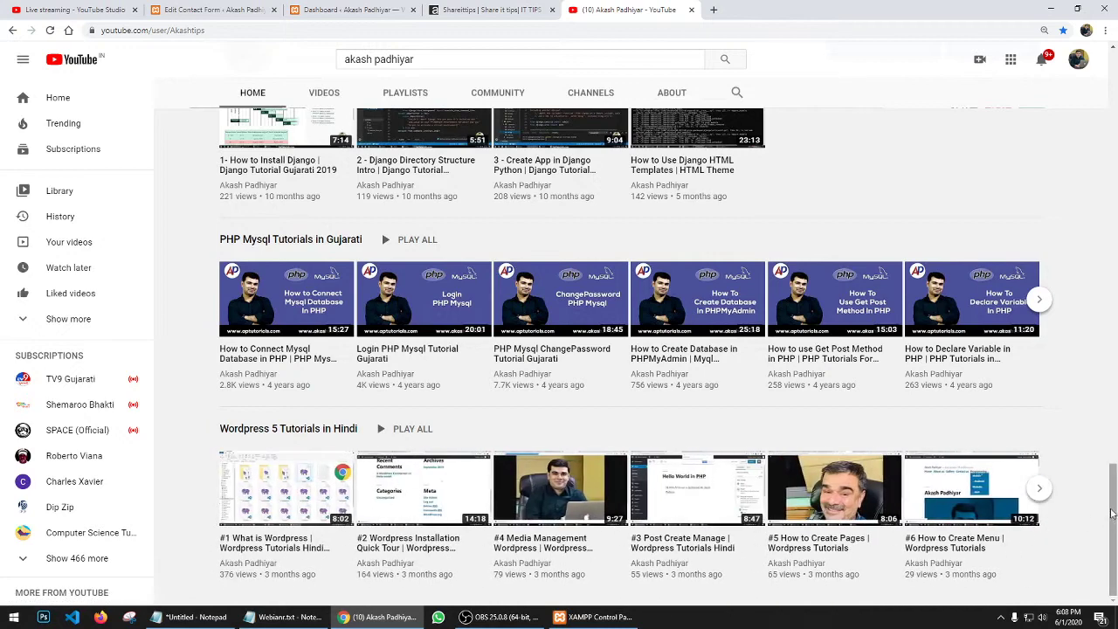
{"action": "scroll", "coordinate": [368, 279], "scroll_direction": "up", "scroll_amount": 15}
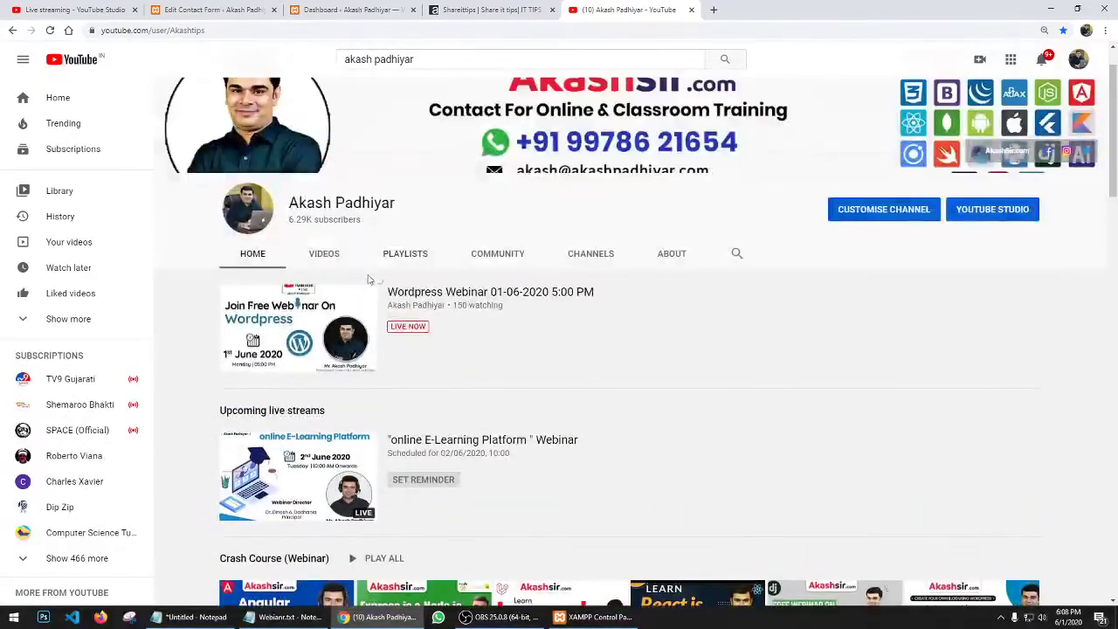
Scroll through the channel's full grid of uploaded videos on the VIDEOS tab
{"action": "left_click", "coordinate": [335, 257]}
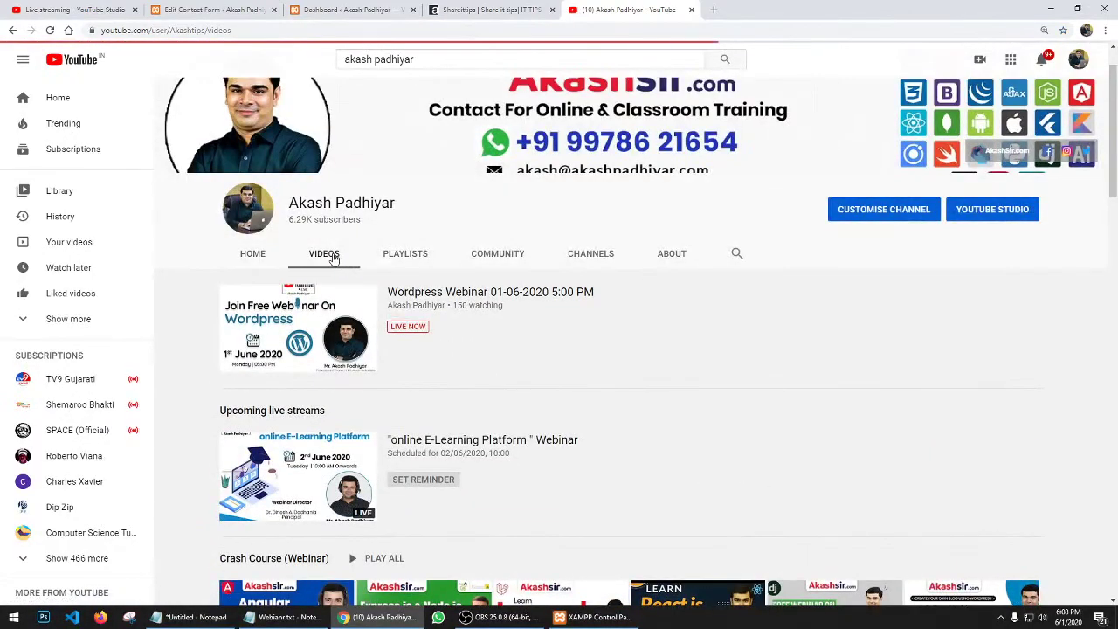
{"action": "scroll", "coordinate": [535, 284], "scroll_direction": "down", "scroll_amount": 5}
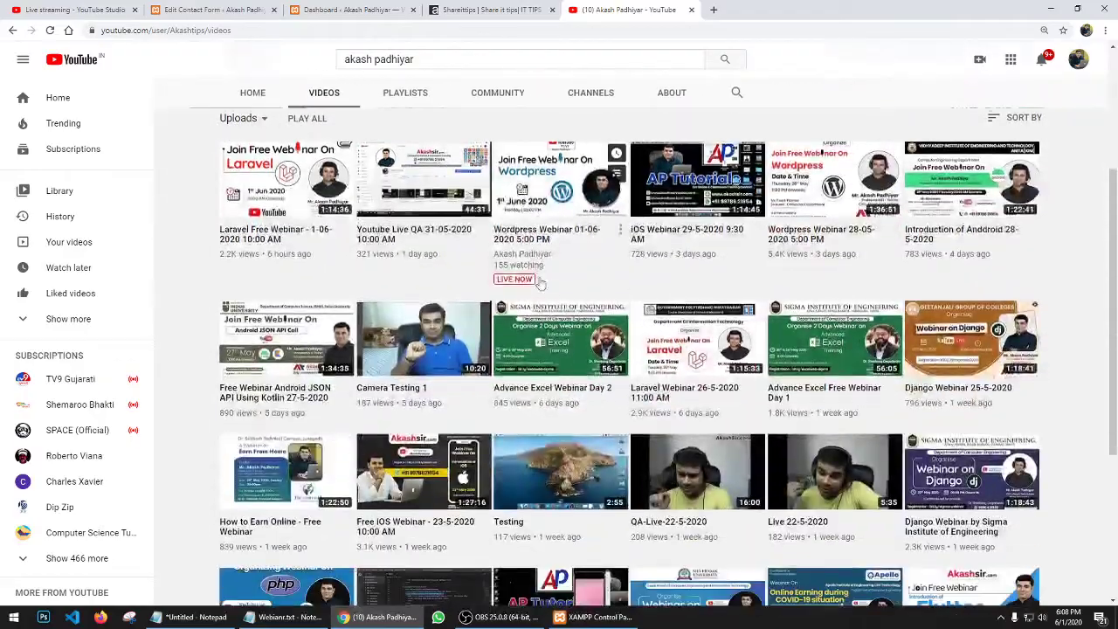
{"action": "scroll", "coordinate": [550, 275], "scroll_direction": "down", "scroll_amount": 6}
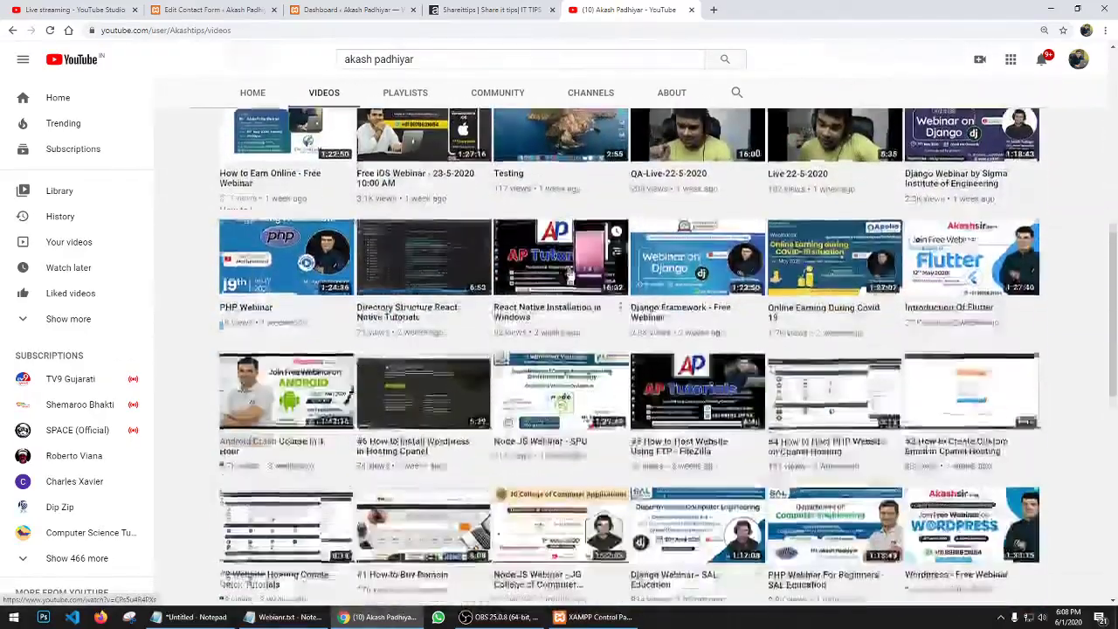
{"action": "scroll", "coordinate": [566, 270], "scroll_direction": "down", "scroll_amount": 4}
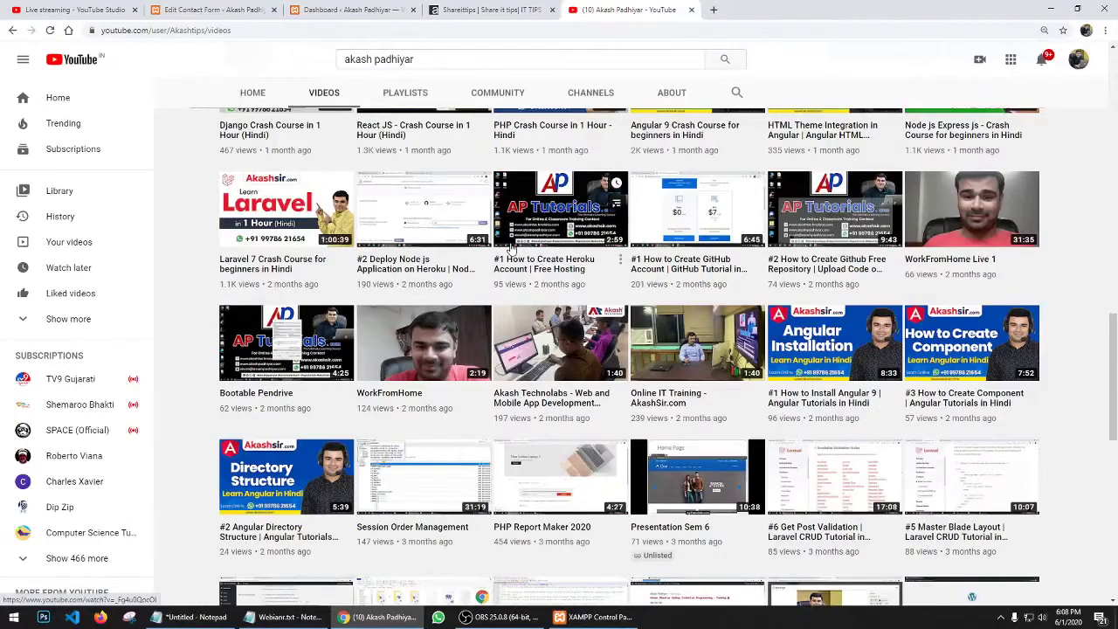
{"action": "scroll", "coordinate": [646, 273], "scroll_direction": "up", "scroll_amount": 1}
{"action": "scroll", "coordinate": [646, 273], "scroll_direction": "down", "scroll_amount": 4}
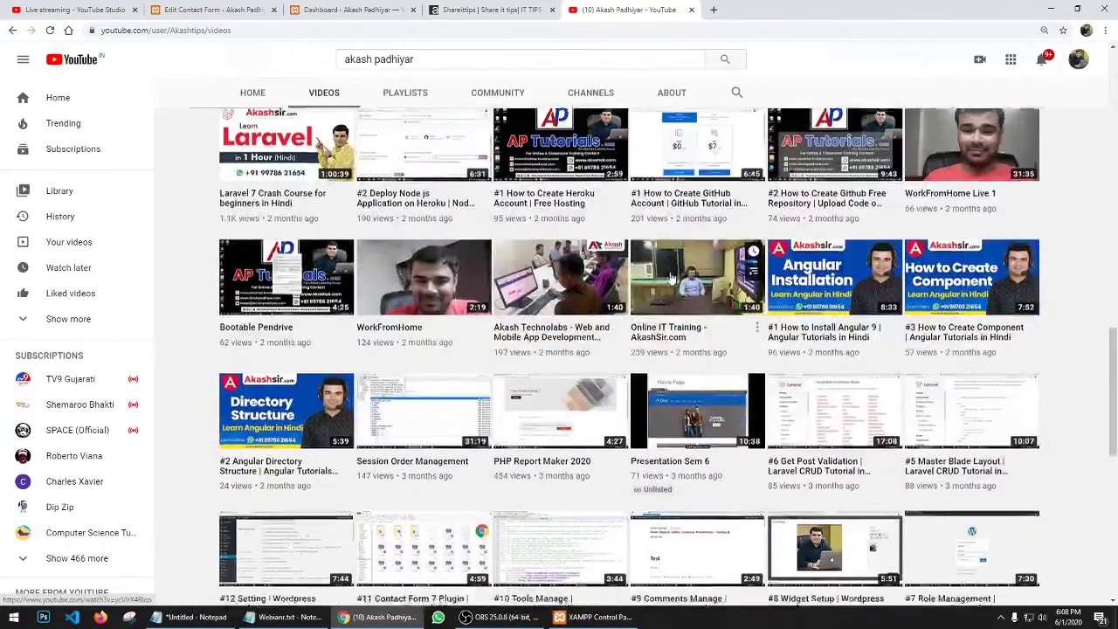
{"action": "scroll", "coordinate": [904, 306], "scroll_direction": "up", "scroll_amount": 1}
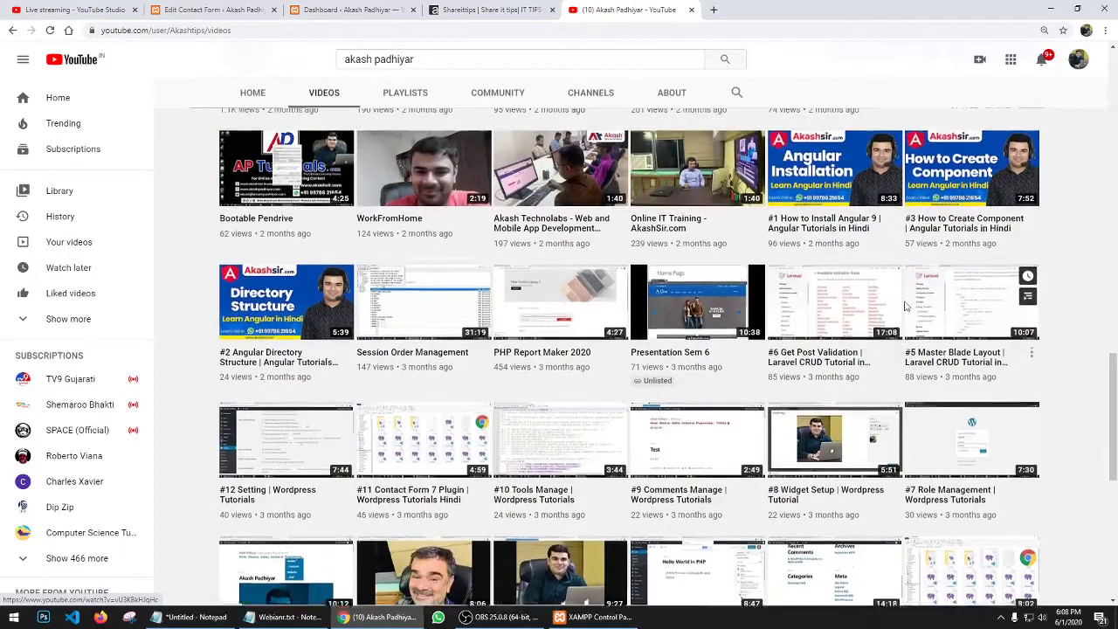
{"action": "scroll", "coordinate": [903, 305], "scroll_direction": "up", "scroll_amount": 3}
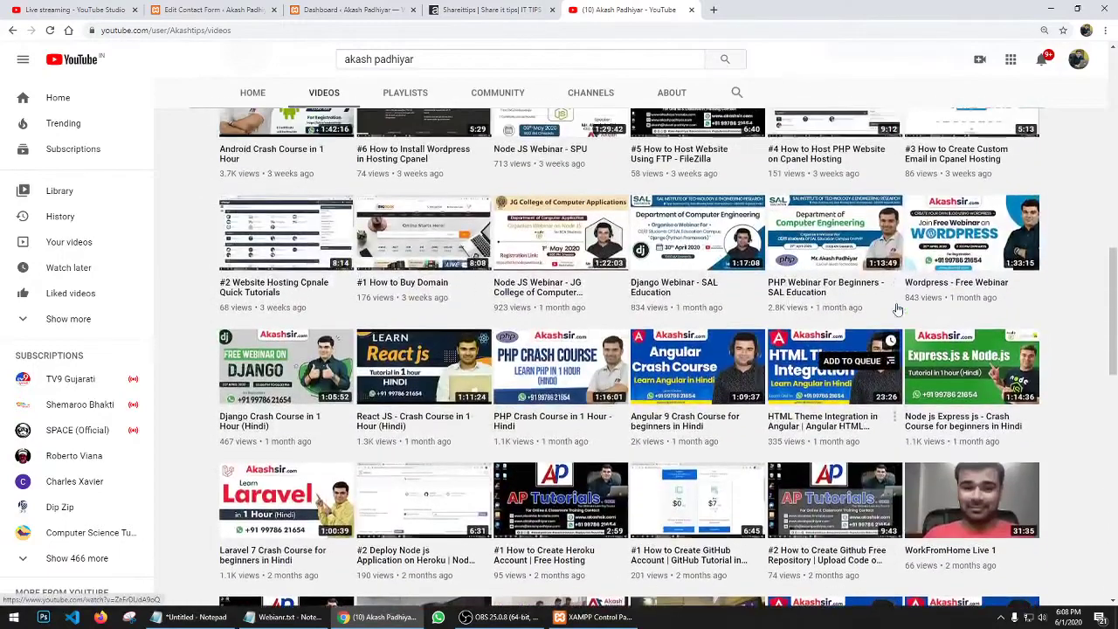
{"action": "scroll", "coordinate": [366, 340], "scroll_direction": "up", "scroll_amount": 1}
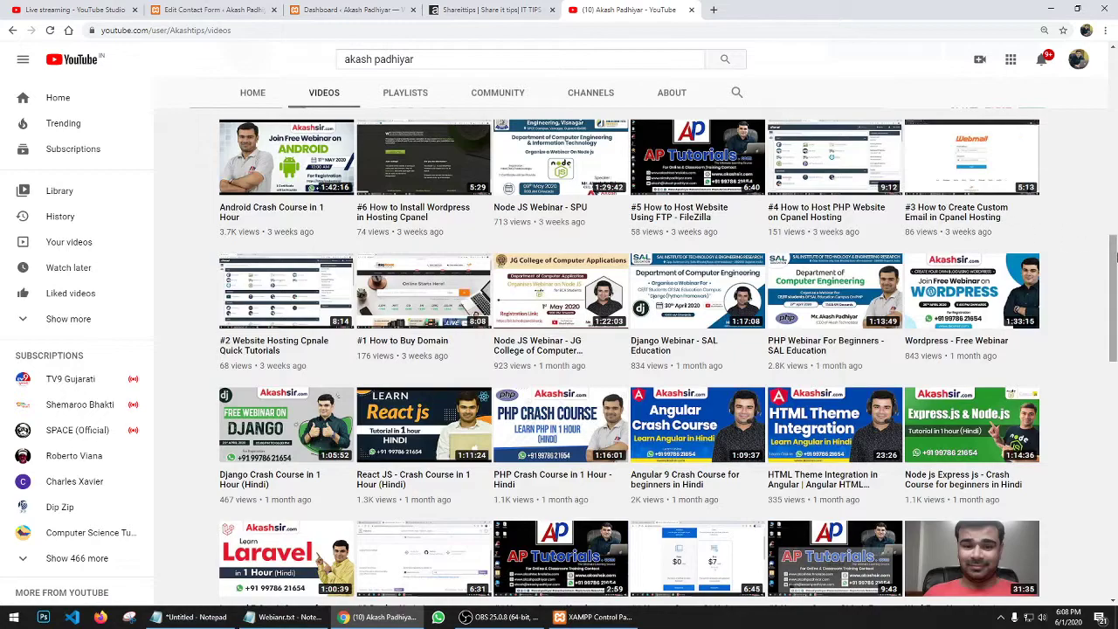
{"action": "scroll", "coordinate": [1015, 227], "scroll_direction": "up", "scroll_amount": 2}
{"action": "scroll", "coordinate": [604, 194], "scroll_direction": "up", "scroll_amount": 10}
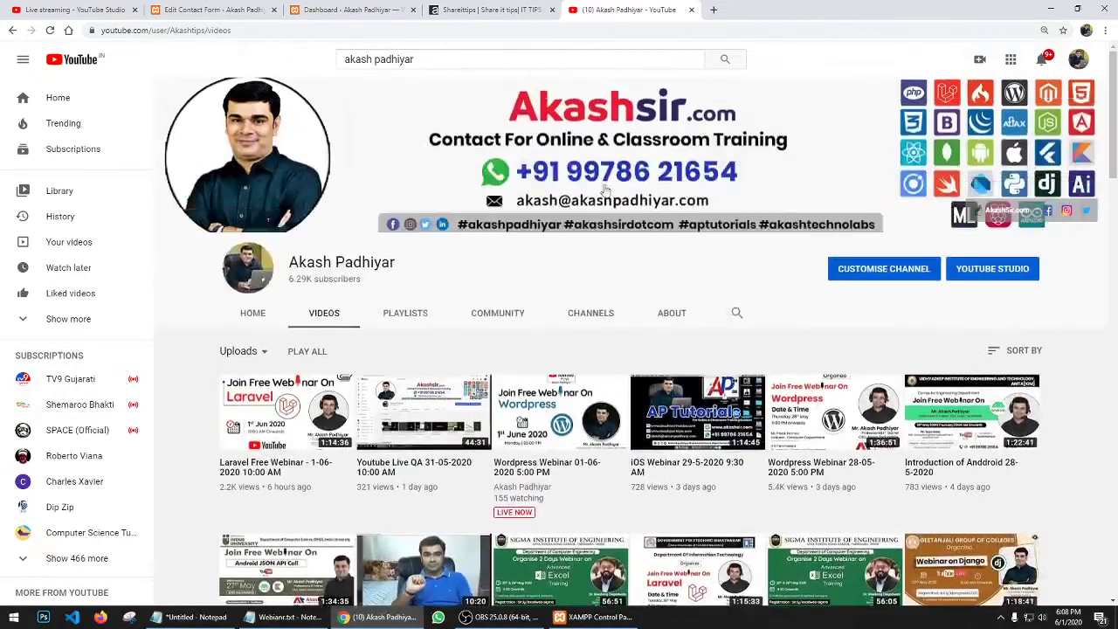
Return to the channel home page, scroll it, then minimise Chrome to the desktop
{"action": "left_click", "coordinate": [254, 312]}
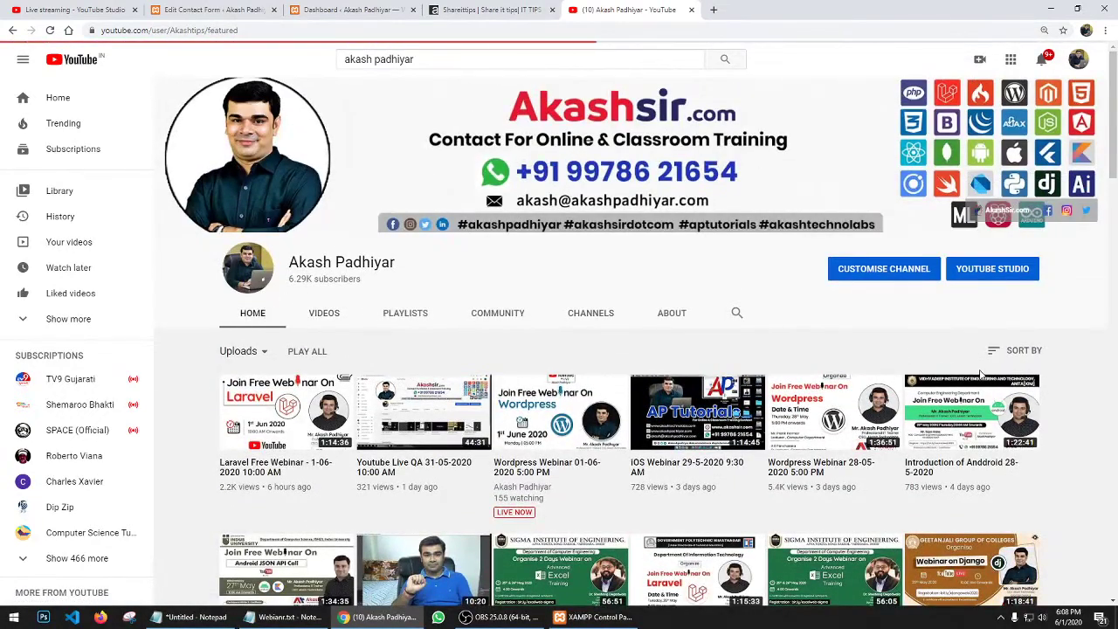
{"action": "scroll", "coordinate": [983, 371], "scroll_direction": "down", "scroll_amount": 4}
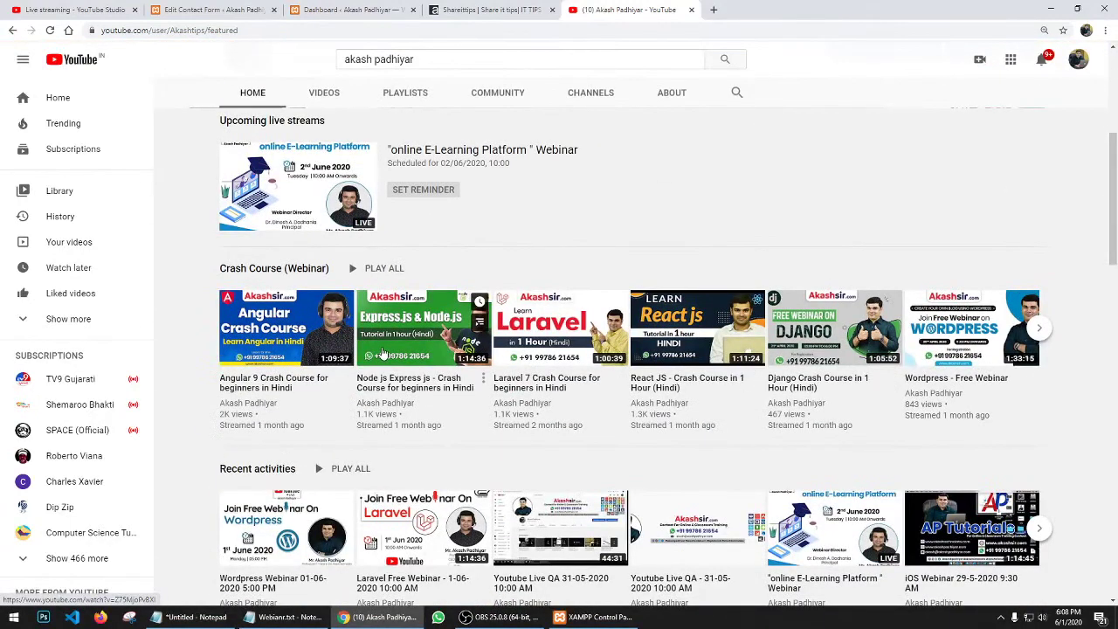
{"action": "scroll", "coordinate": [930, 374], "scroll_direction": "down", "scroll_amount": 4}
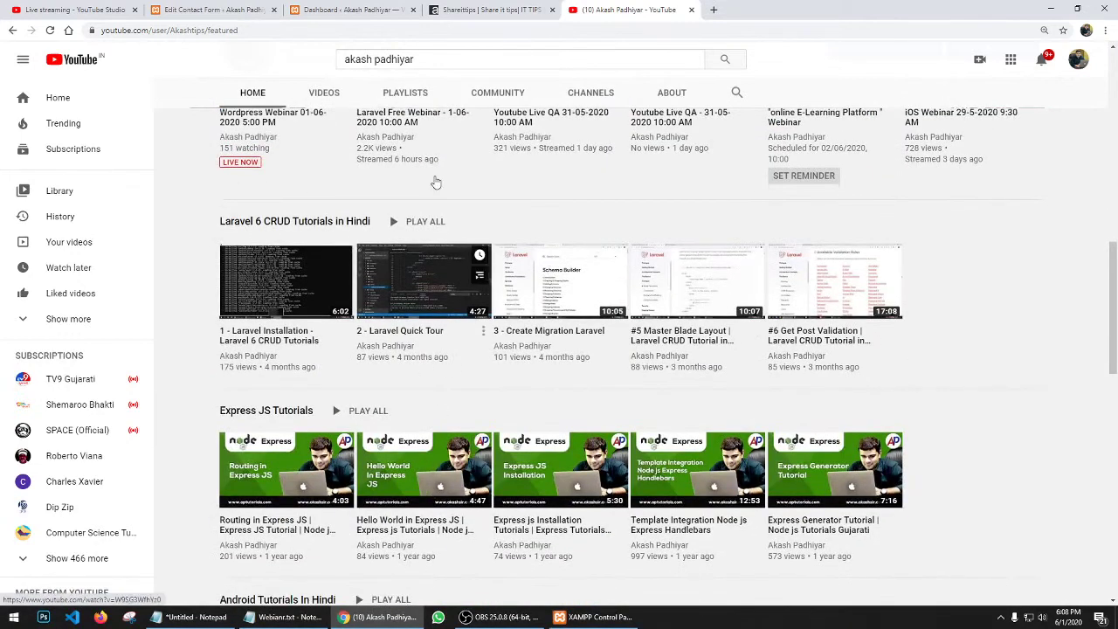
{"action": "left_click", "coordinate": [1058, 7]}
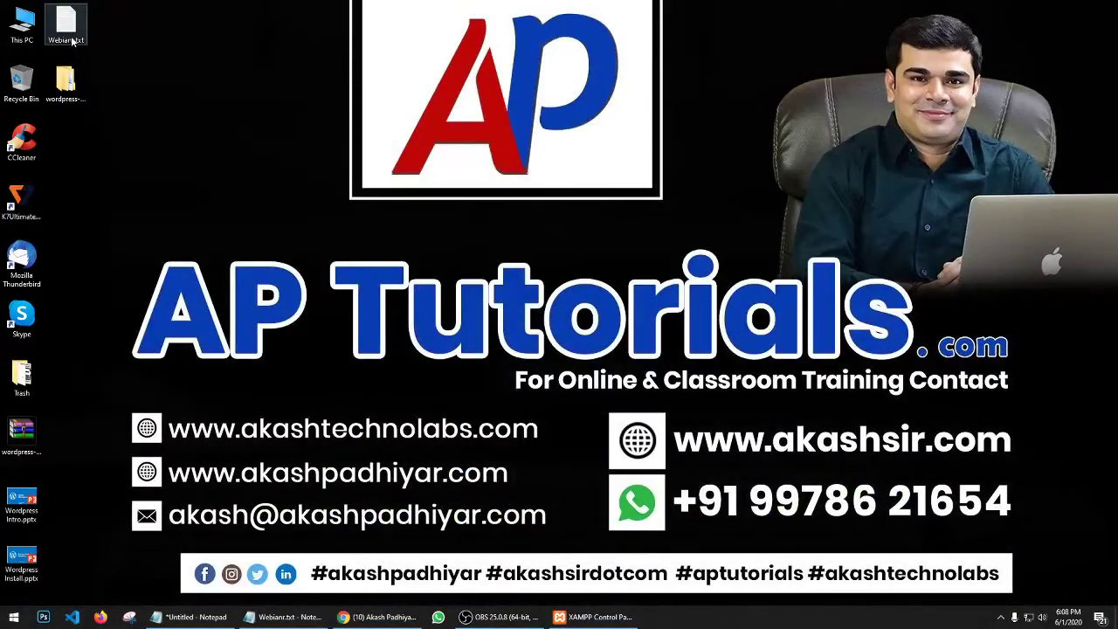
Post the Feedback link from Webianr.txt into the YouTube live chat
{"action": "double_click", "coordinate": [72, 41]}
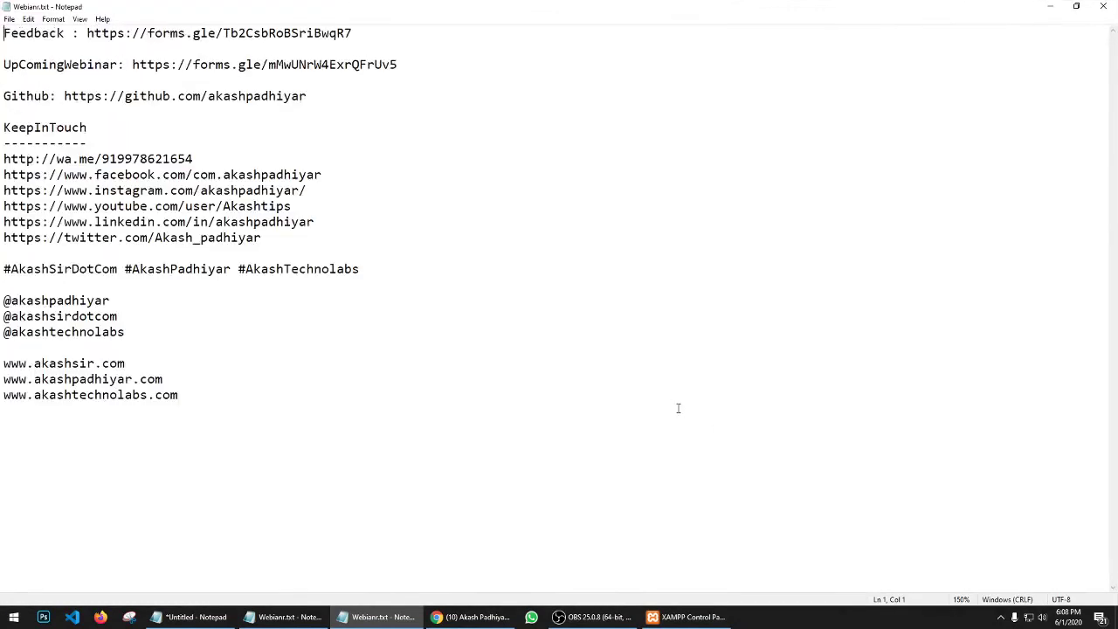
{"action": "scroll", "coordinate": [677, 407], "scroll_direction": "up", "scroll_amount": 6}
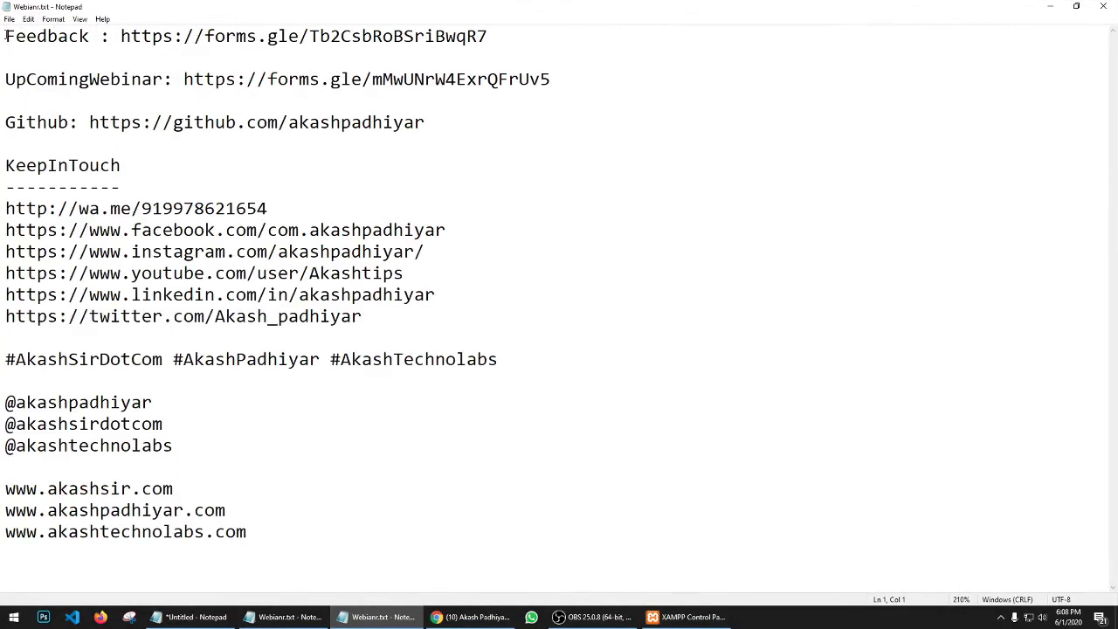
{"action": "left_click_drag", "start_coordinate": [5, 36], "coordinate": [452, 51]}
{"action": "key", "text": "ctrl+c"}
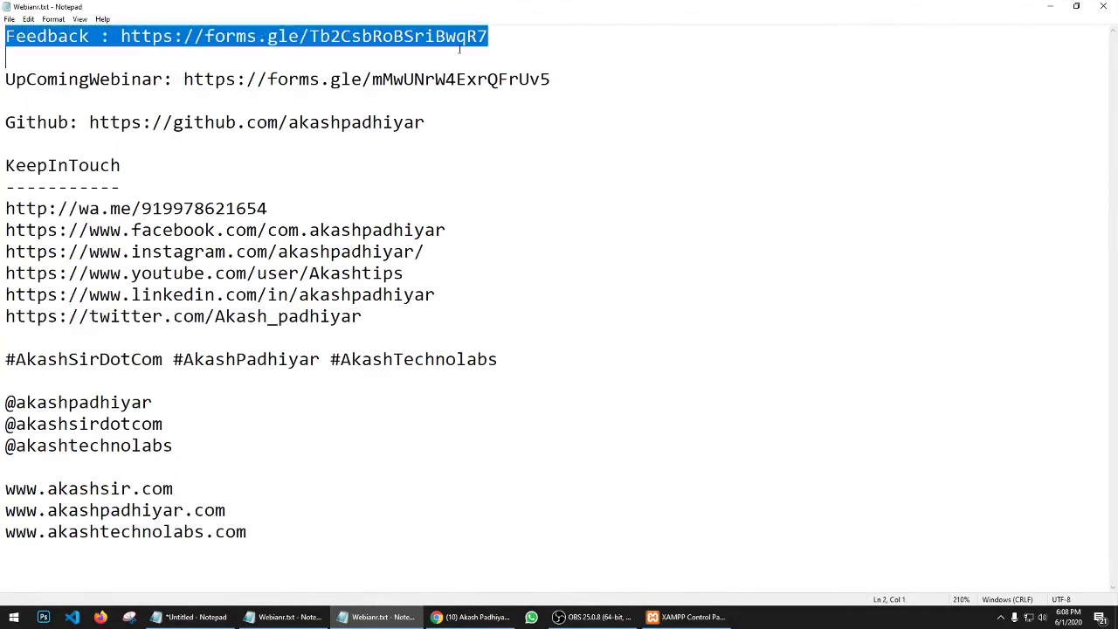
{"action": "left_click", "coordinate": [476, 617]}
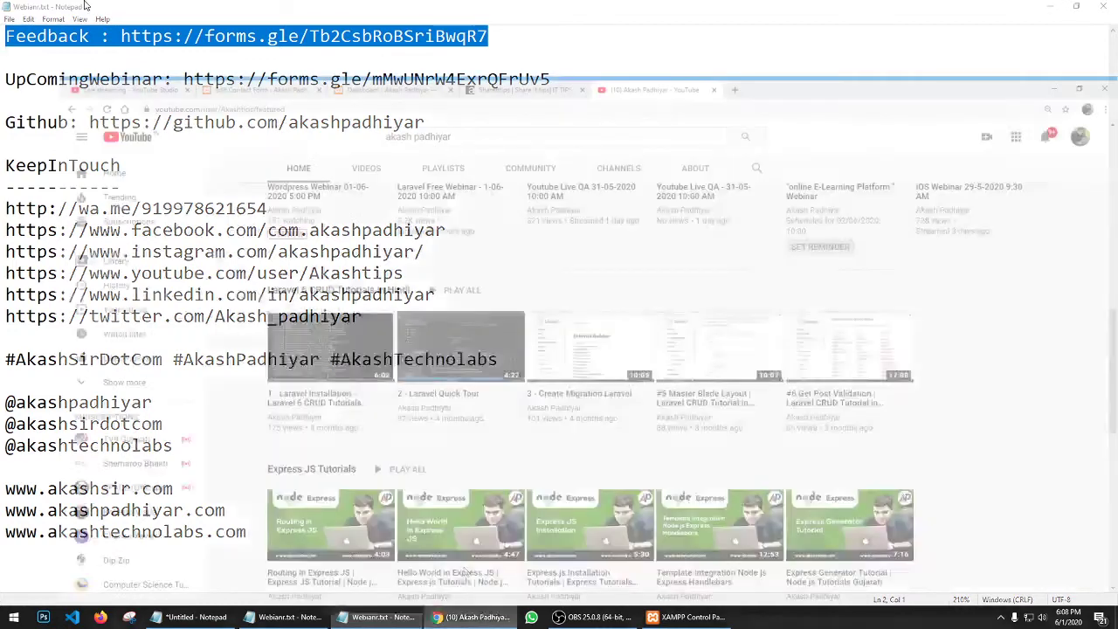
{"action": "key", "text": "ctrl+v"}
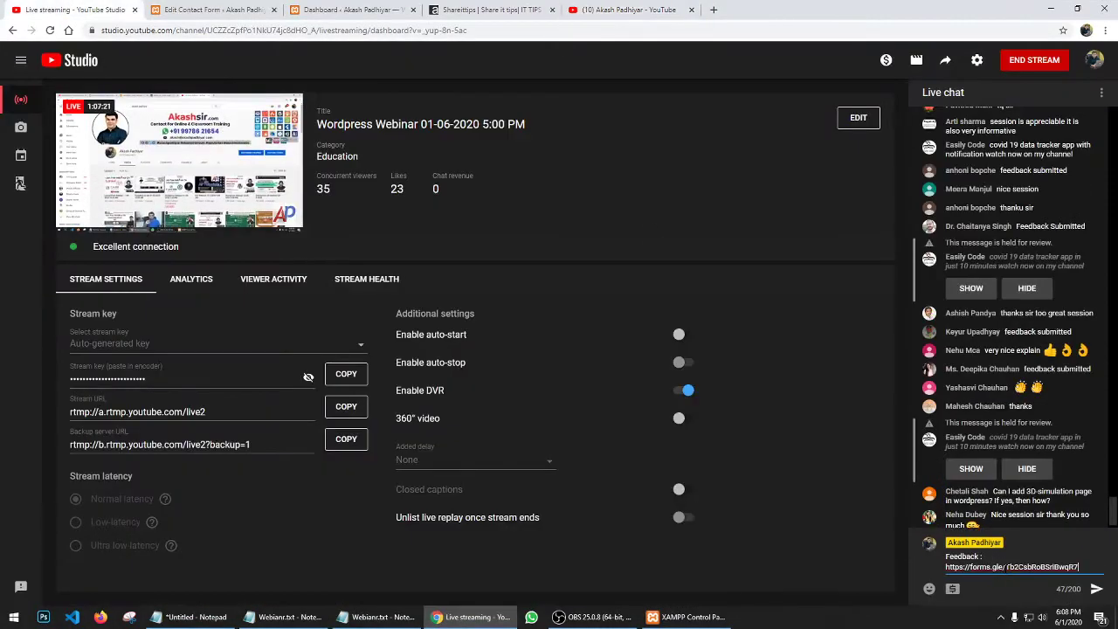
{"action": "key", "text": "Return"}
Post the KeepInTouch block of links, up to instagram, into the live chat
{"action": "left_click", "coordinate": [377, 616]}
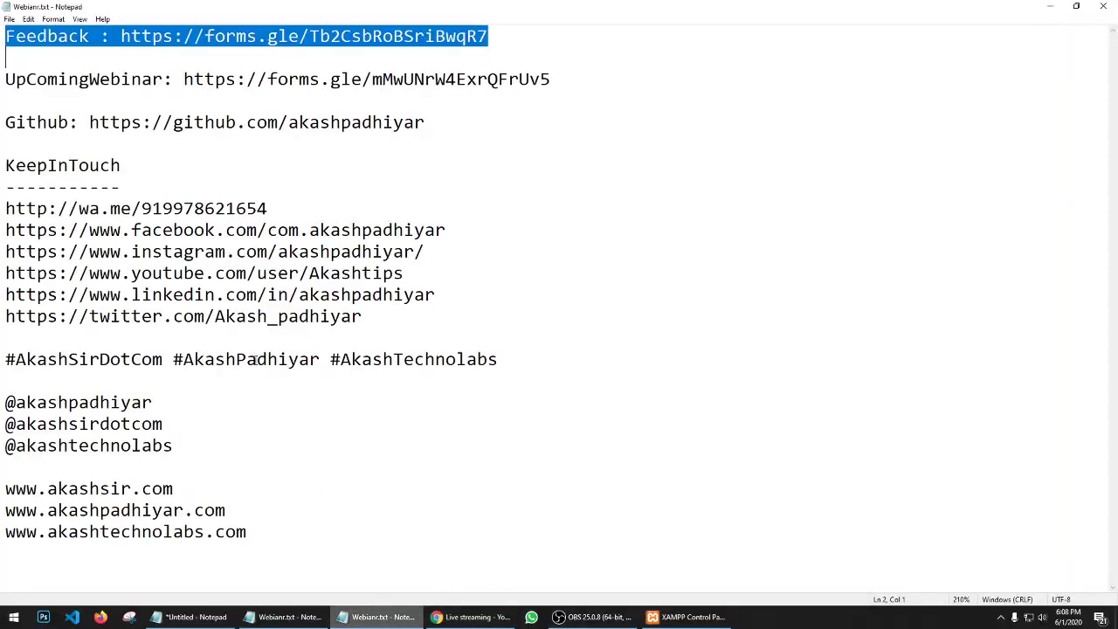
{"action": "left_click_drag", "start_coordinate": [2, 170], "coordinate": [382, 314]}
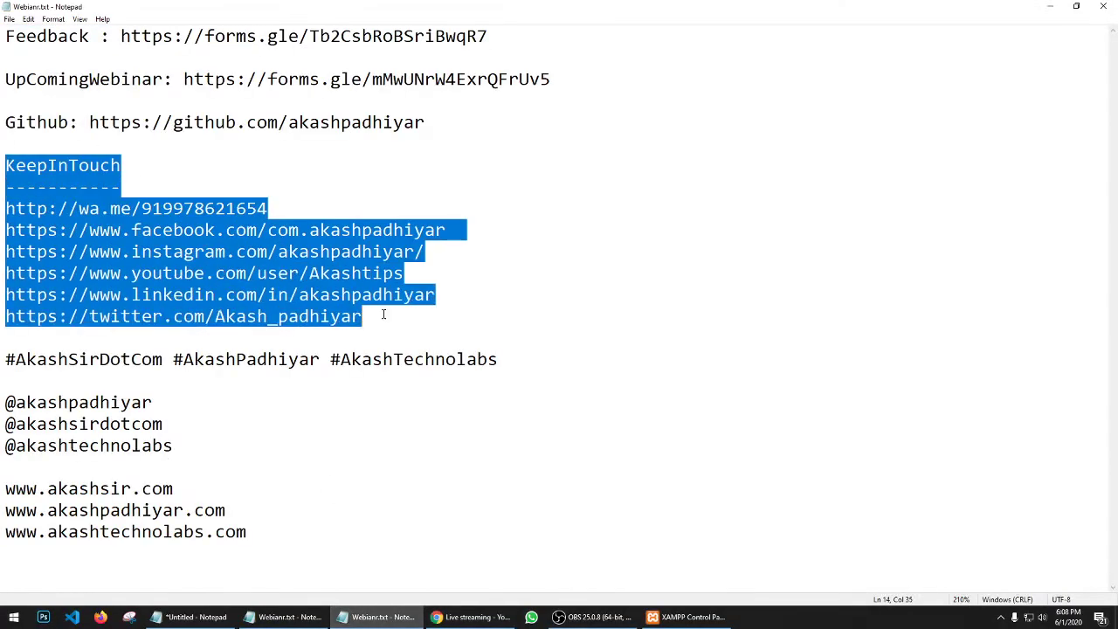
{"action": "left_click_drag", "start_coordinate": [449, 252], "coordinate": [2, 168]}
{"action": "left_click", "coordinate": [472, 617]}
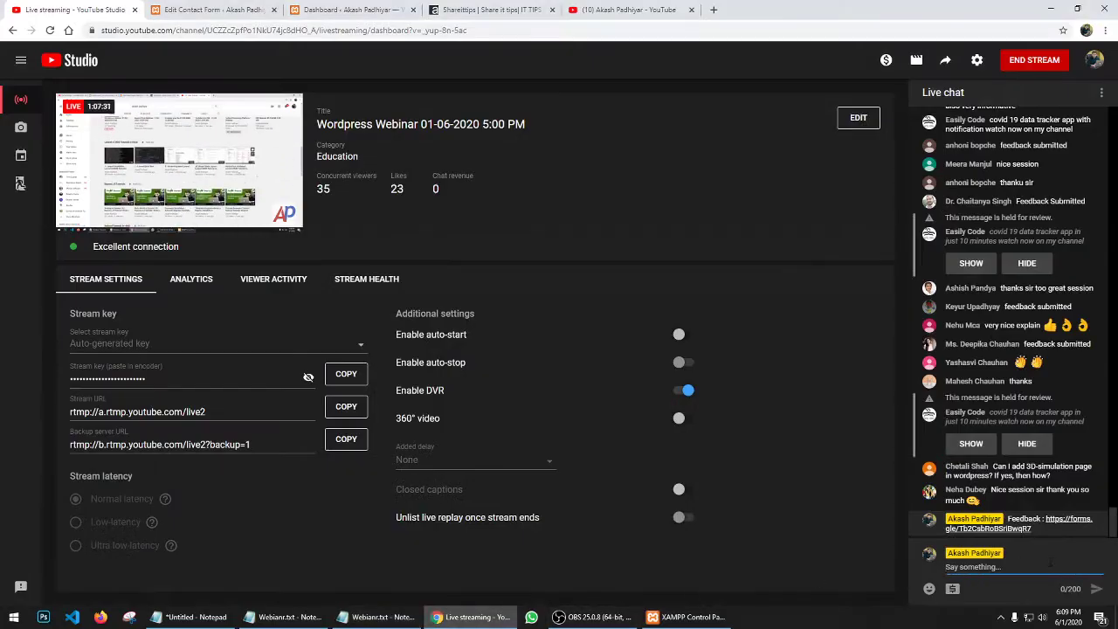
{"action": "key", "text": "ctrl+v"}
{"action": "key", "text": "Return"}
{"action": "left_click", "coordinate": [593, 616]}
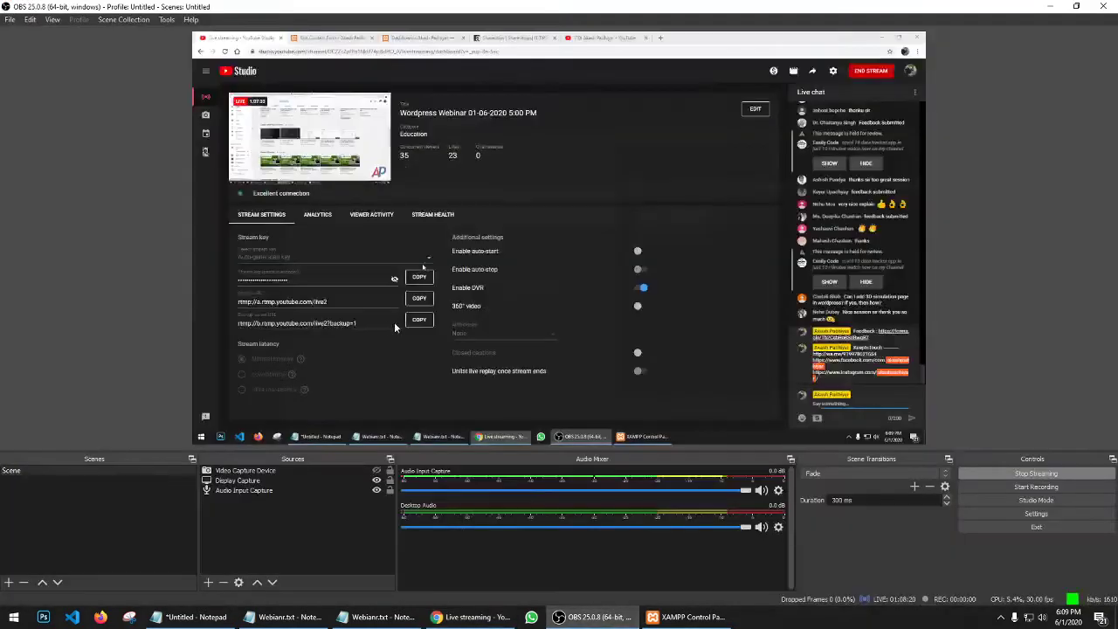